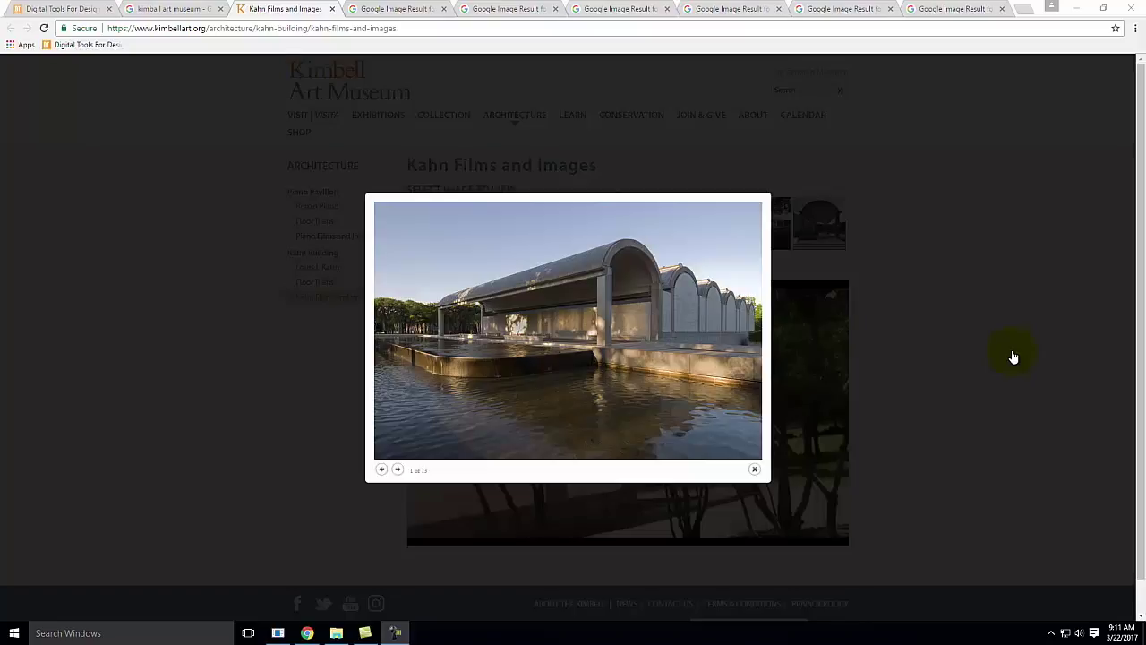
- Examine the Kimbell Art Museum gallery photos, plus the facade photo and vault section drawing in the other open image results
{"action": "mouse_move", "coordinate": [740, 353]}
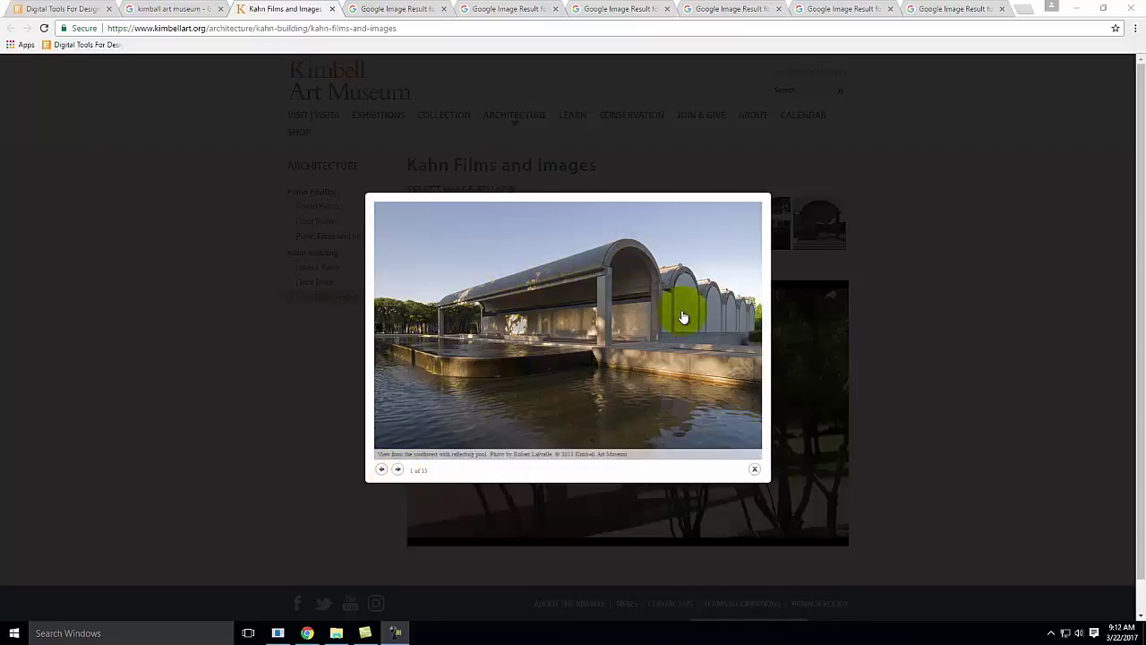
{"action": "left_click", "coordinate": [398, 470]}
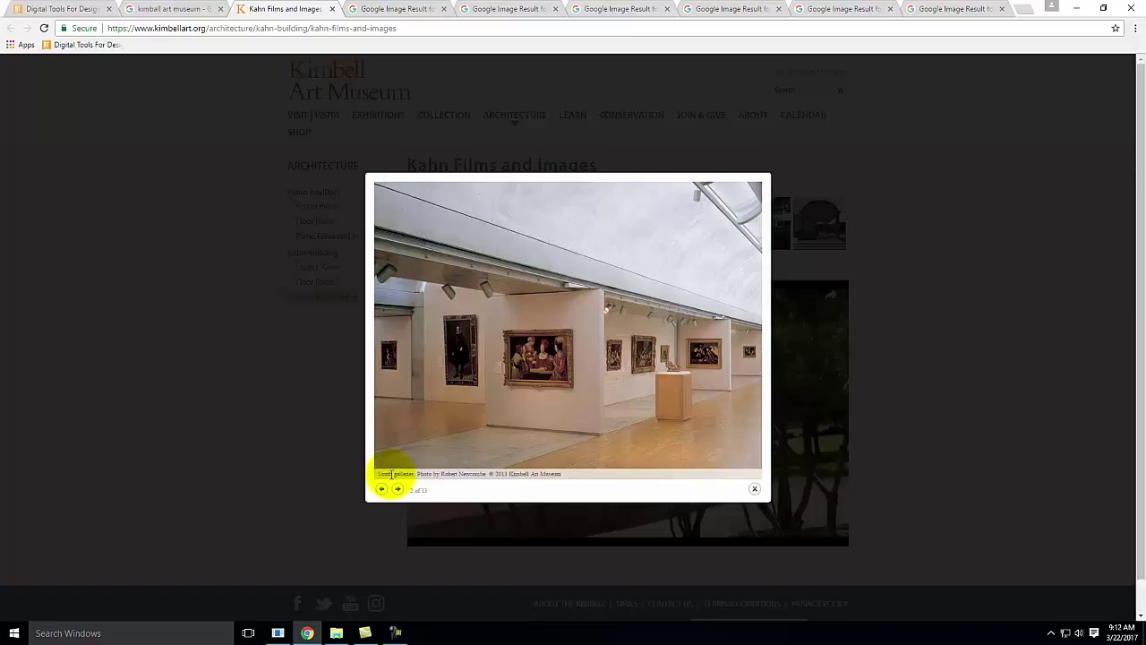
{"action": "left_click", "coordinate": [383, 489]}
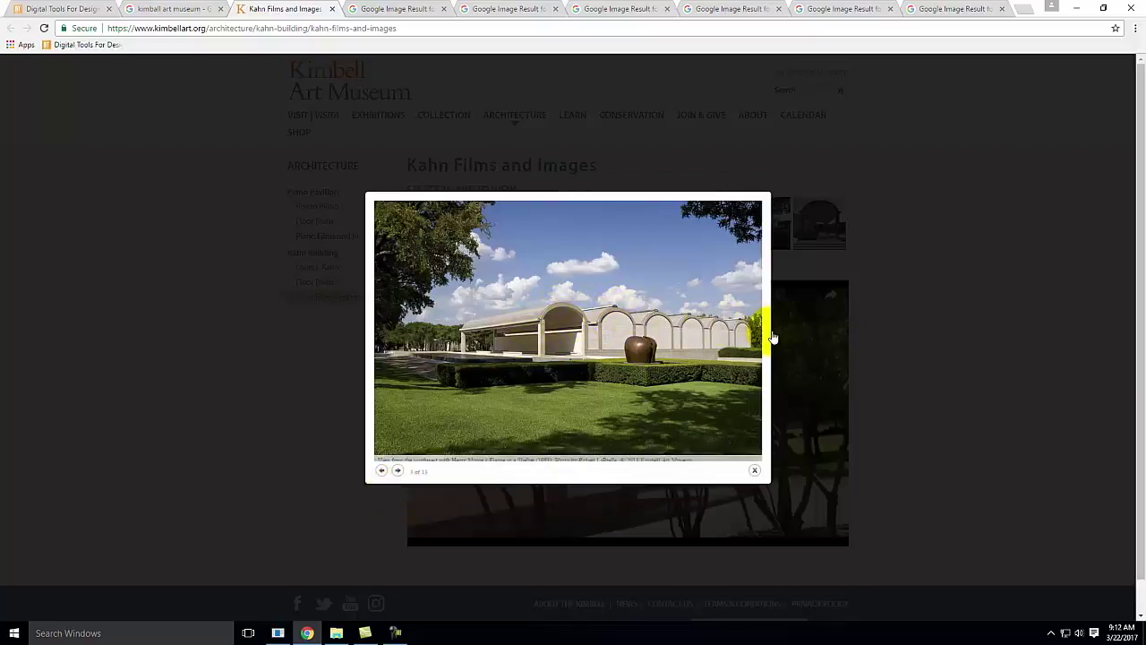
{"action": "left_click", "coordinate": [397, 470]}
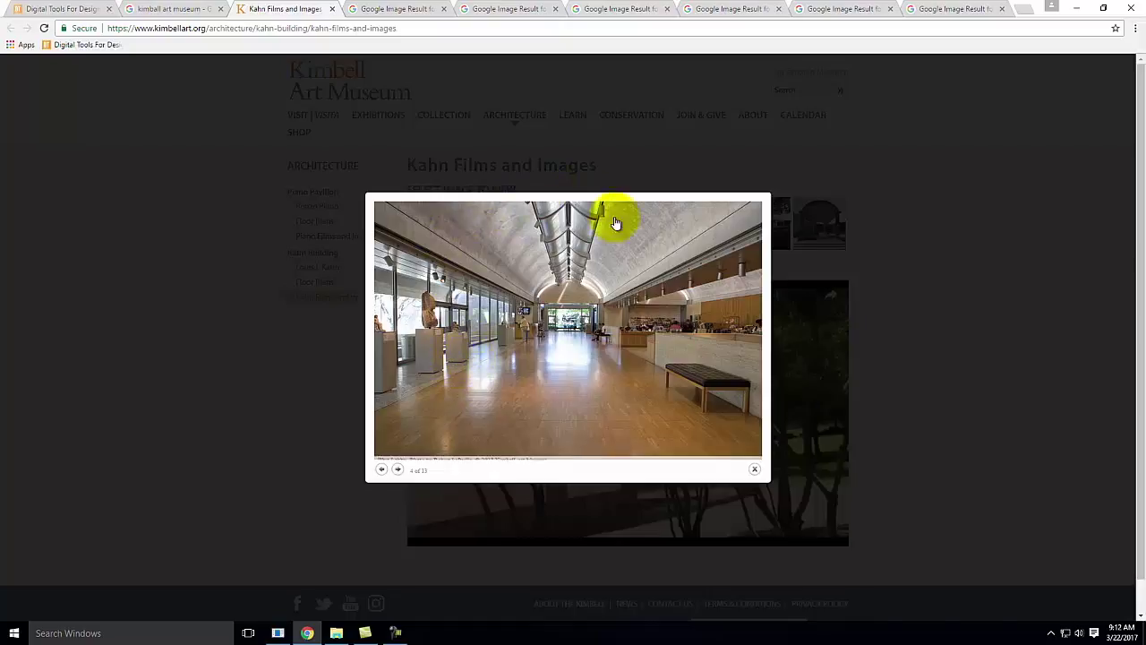
{"action": "left_click", "coordinate": [397, 469]}
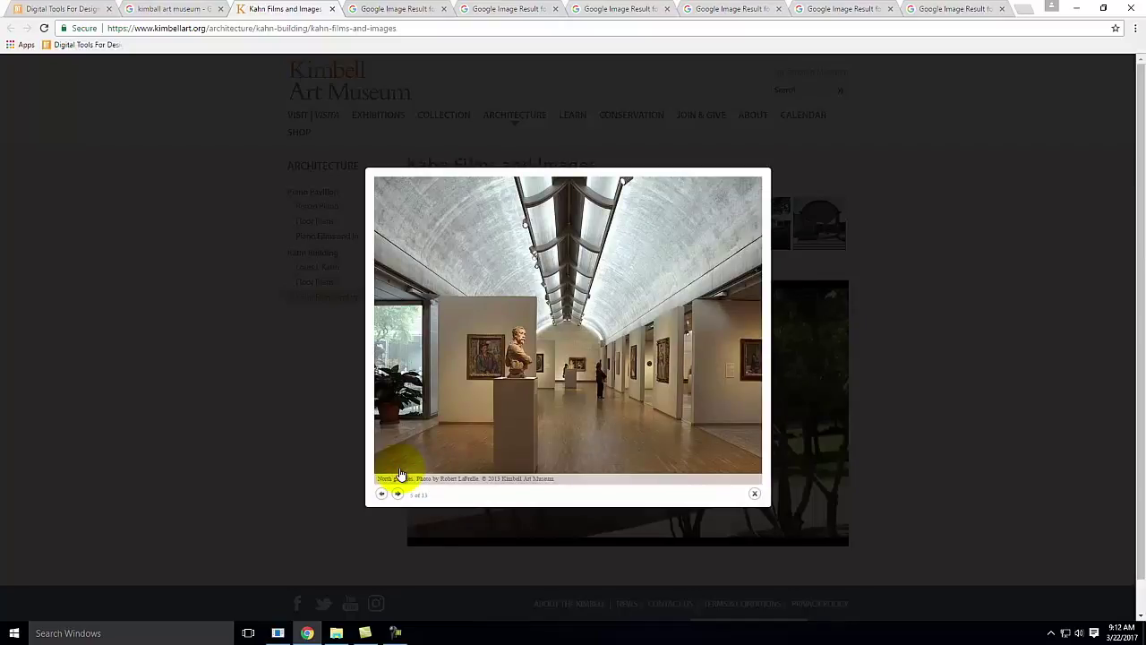
{"action": "left_click", "coordinate": [398, 494]}
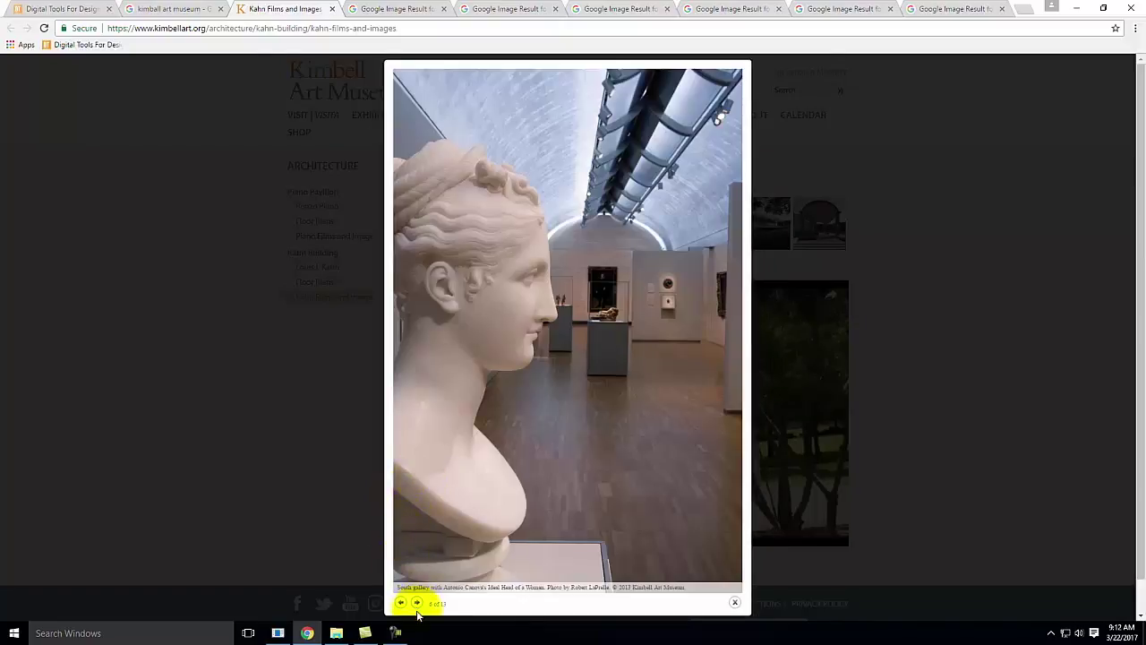
{"action": "left_click", "coordinate": [417, 603]}
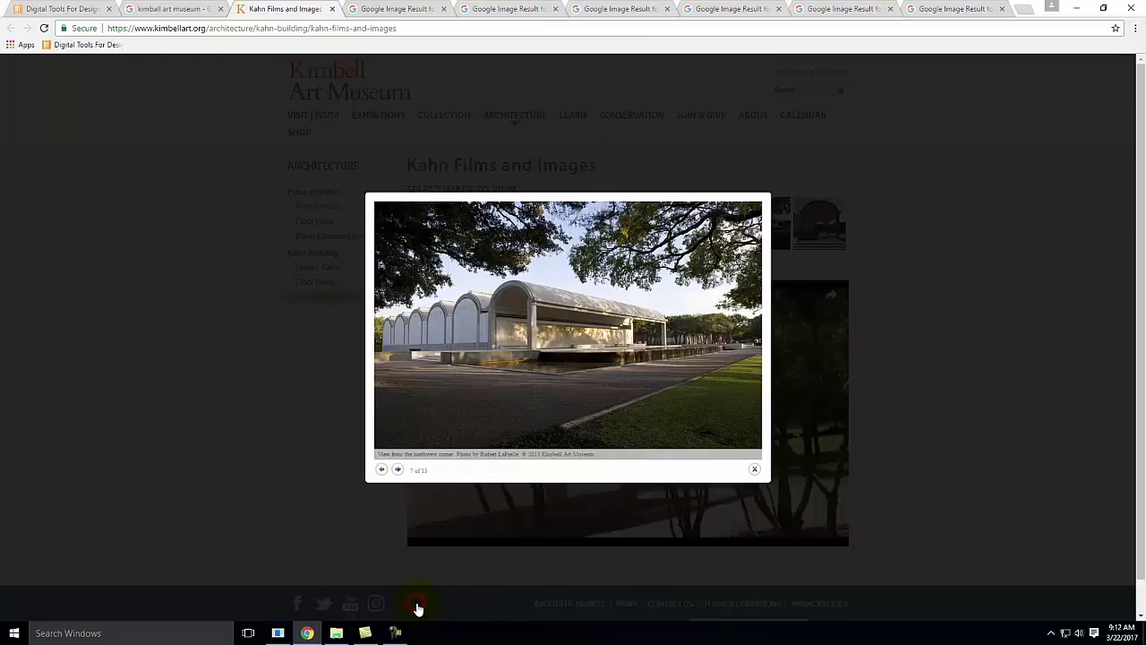
{"action": "left_click", "coordinate": [398, 472]}
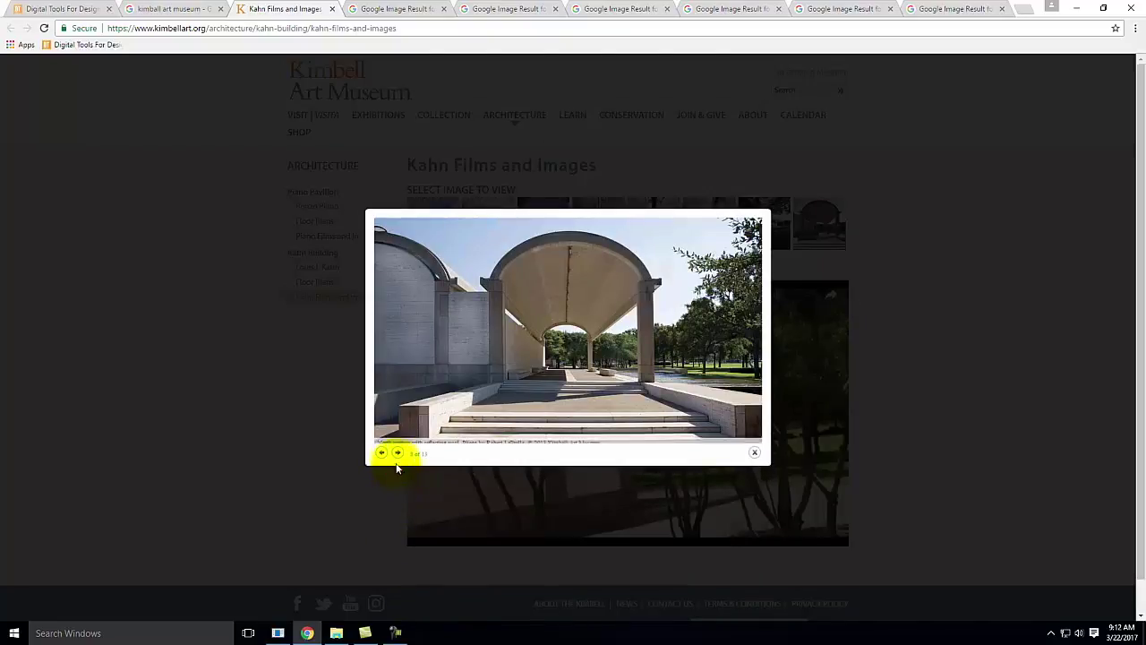
{"action": "left_click", "coordinate": [400, 453]}
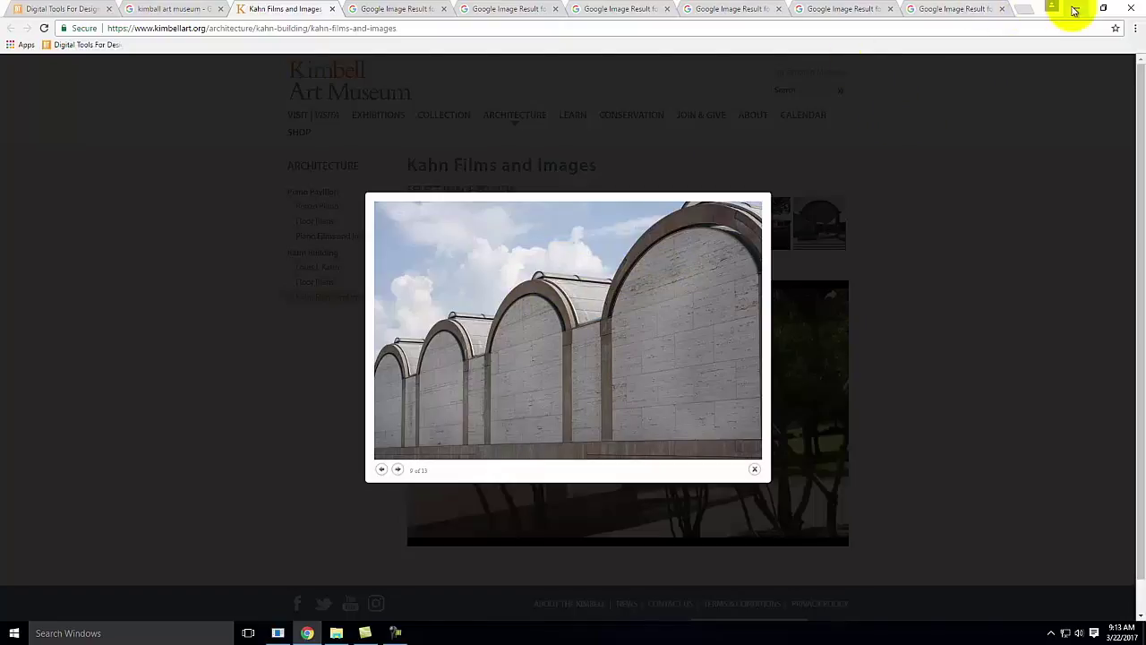
{"action": "left_click", "coordinate": [958, 9]}
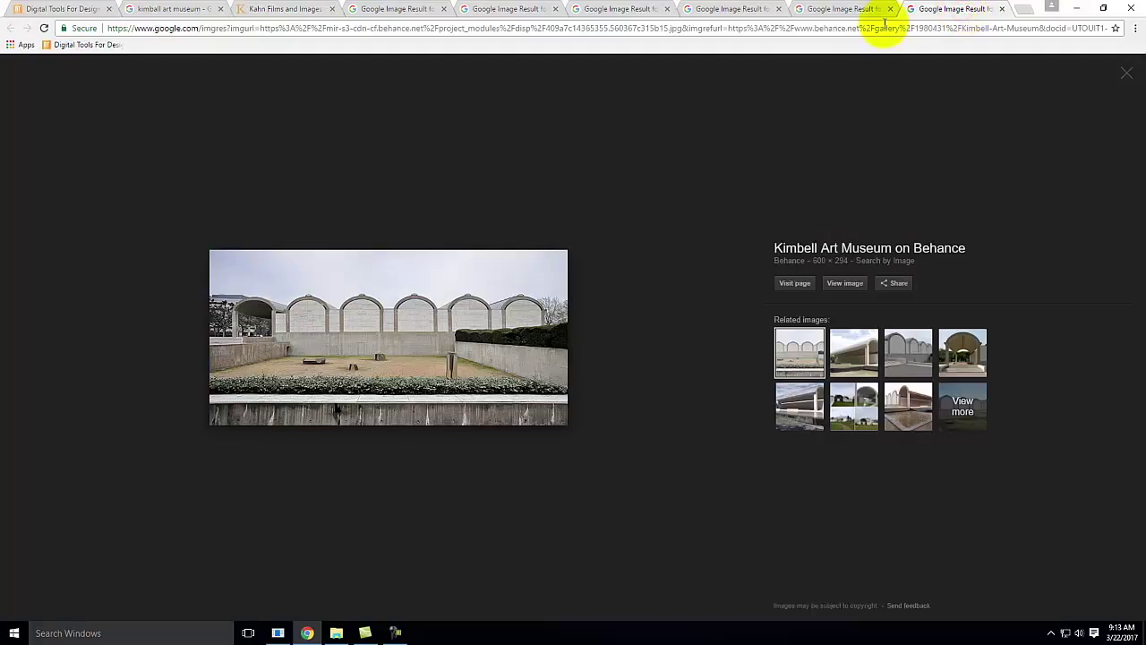
{"action": "left_click", "coordinate": [861, 10]}
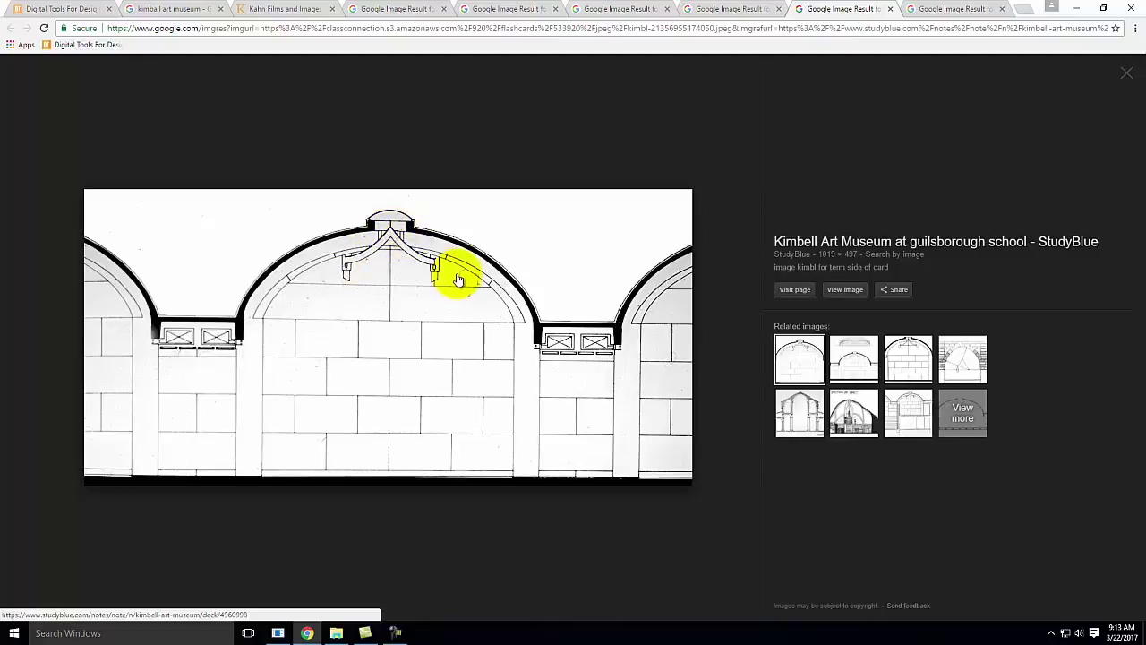
- Put the browser away and launch Adobe Illustrator CS6
{"action": "left_click", "coordinate": [1081, 8]}
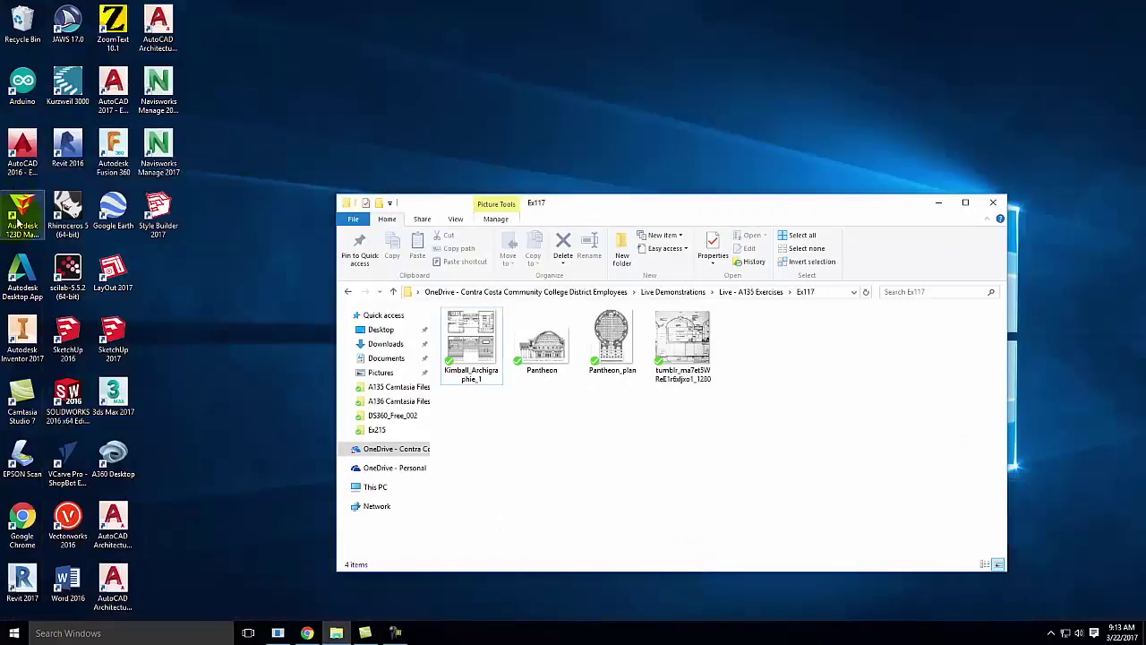
{"action": "left_click", "coordinate": [15, 633]}
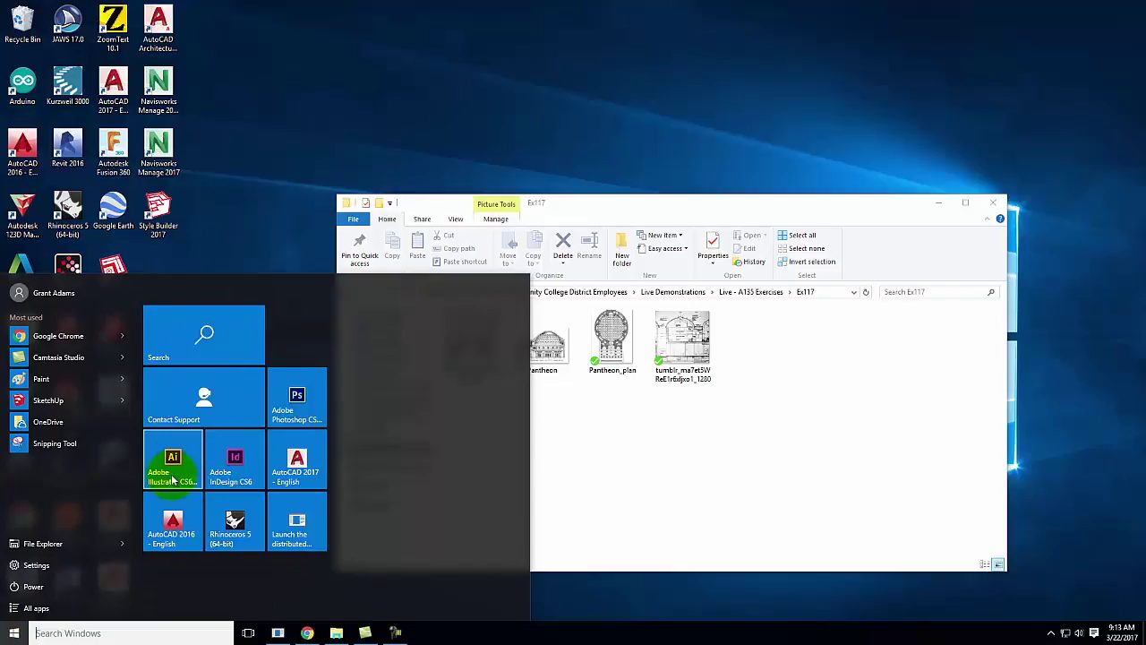
{"action": "left_click", "coordinate": [176, 478]}
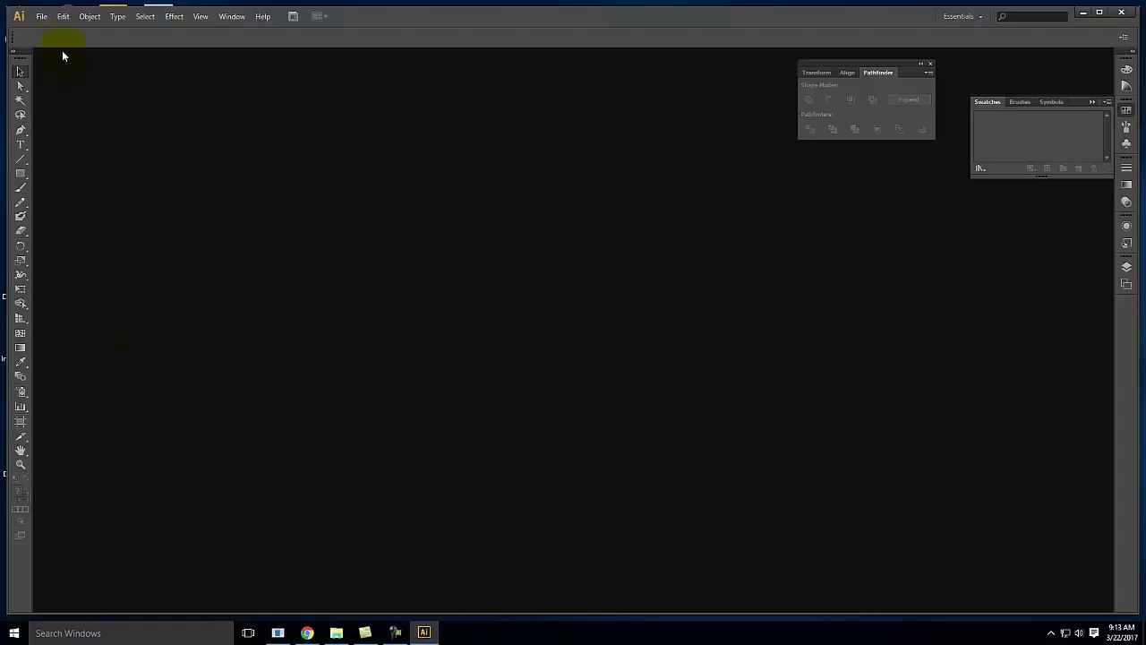
- Create a new portrait document at Letter size, 612 by 792 px
{"action": "left_click", "coordinate": [41, 17]}
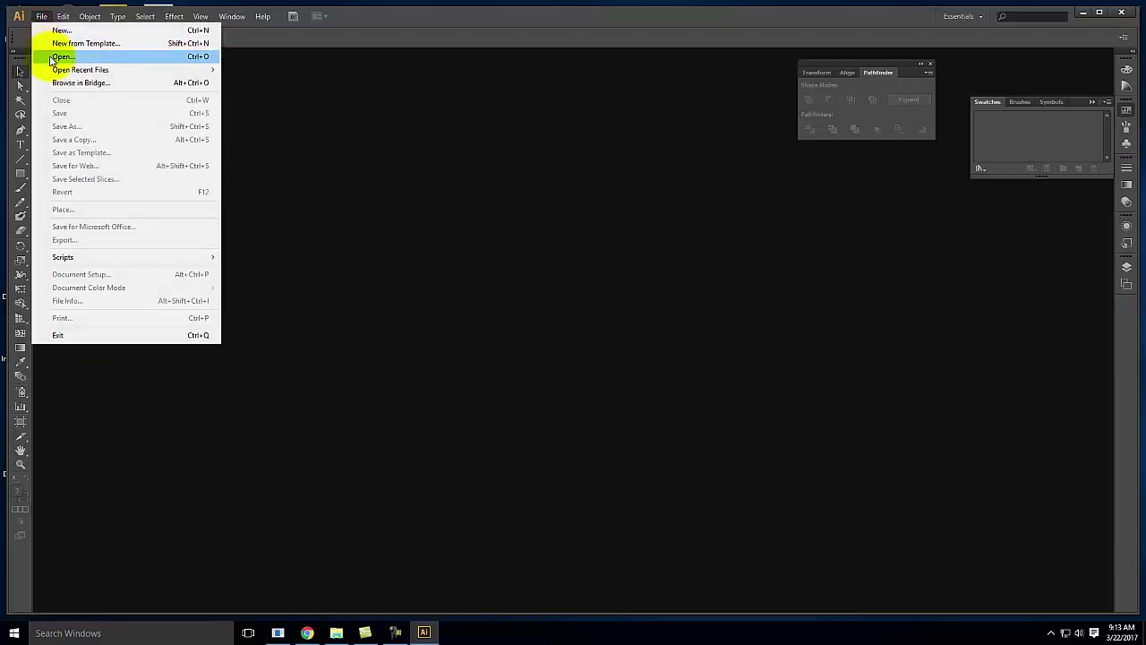
{"action": "left_click", "coordinate": [53, 31]}
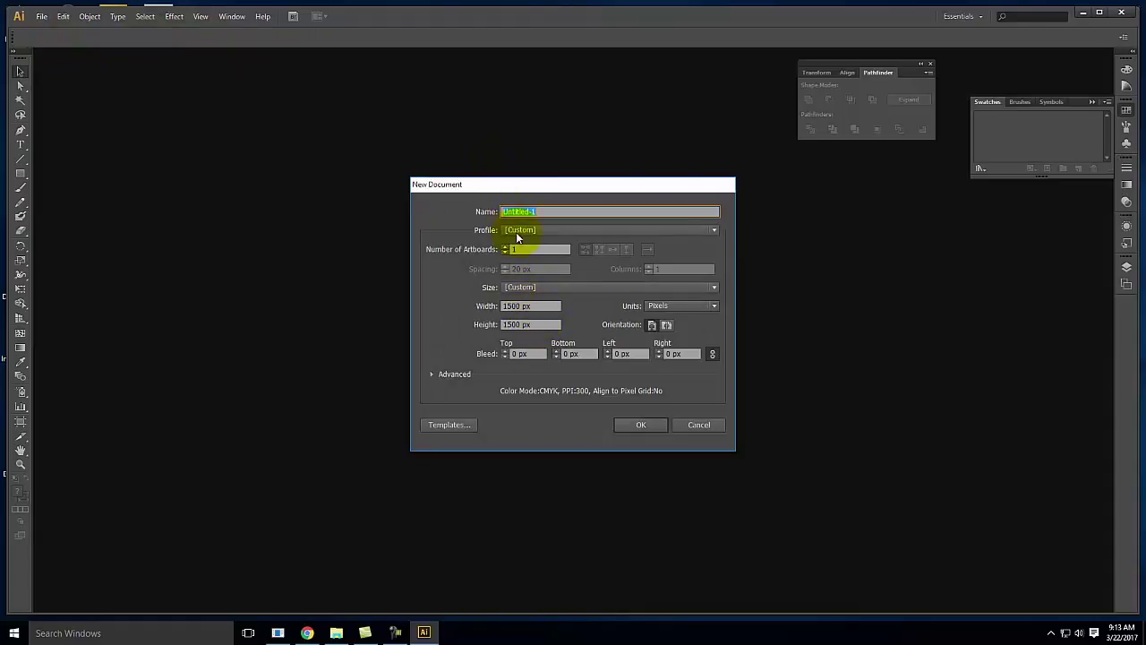
{"action": "left_click", "coordinate": [539, 290]}
{"action": "left_click", "coordinate": [536, 317]}
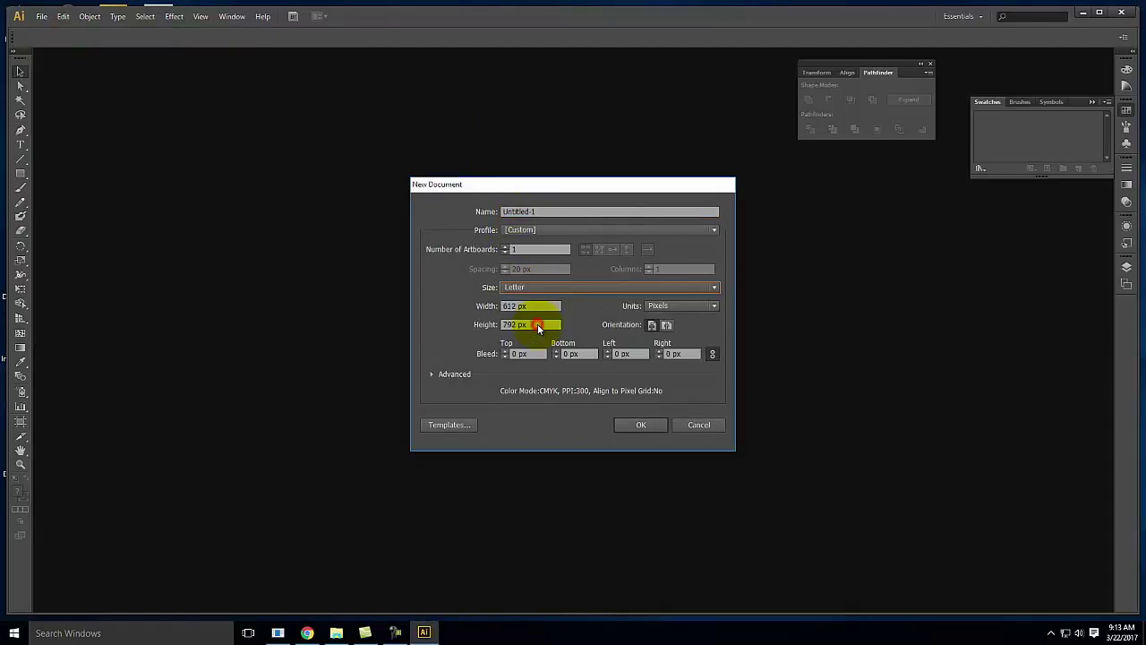
{"action": "left_click", "coordinate": [653, 430]}
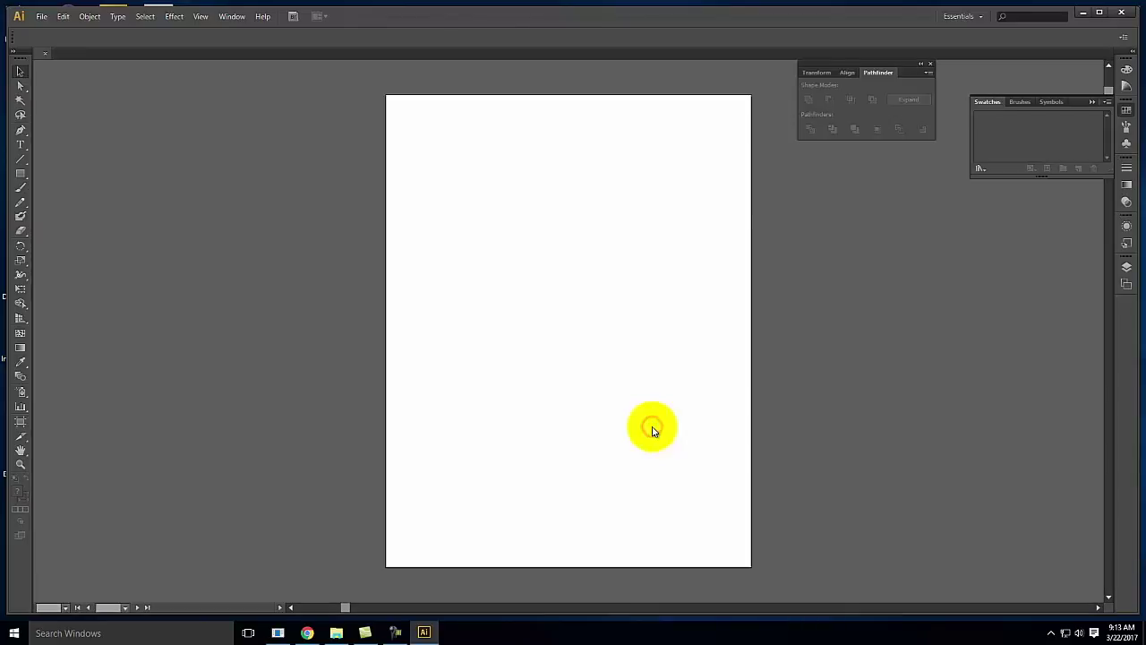
- Set up another new Letter-size document in landscape orientation, 792 by 612 px
{"action": "left_click", "coordinate": [49, 22]}
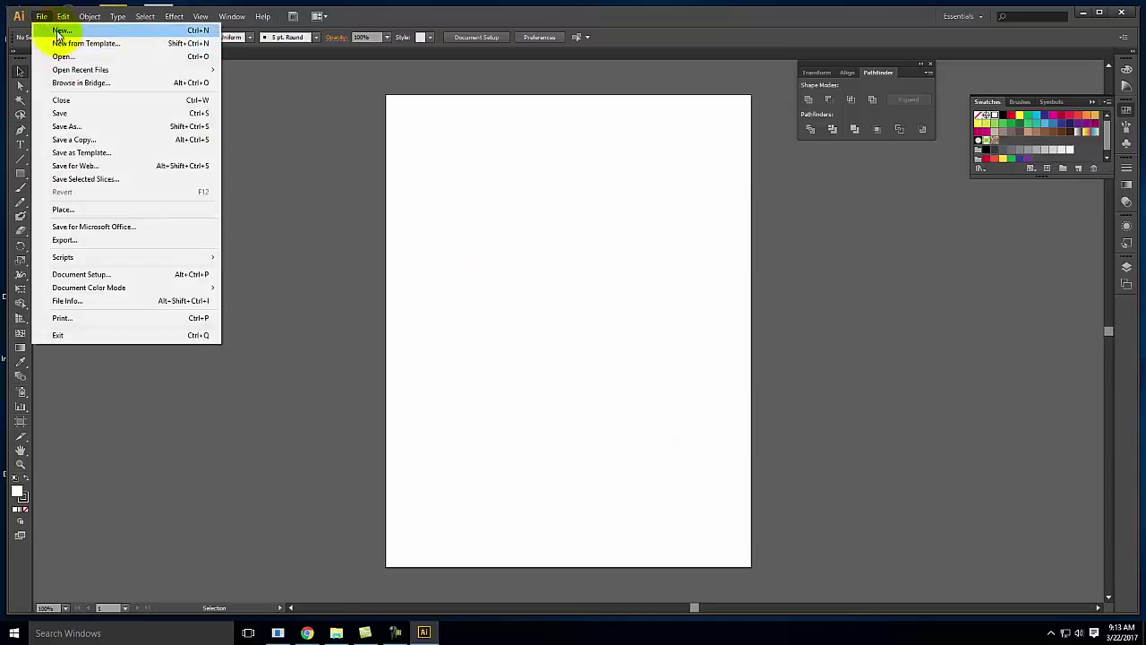
{"action": "left_click", "coordinate": [51, 28]}
{"action": "left_click", "coordinate": [666, 324]}
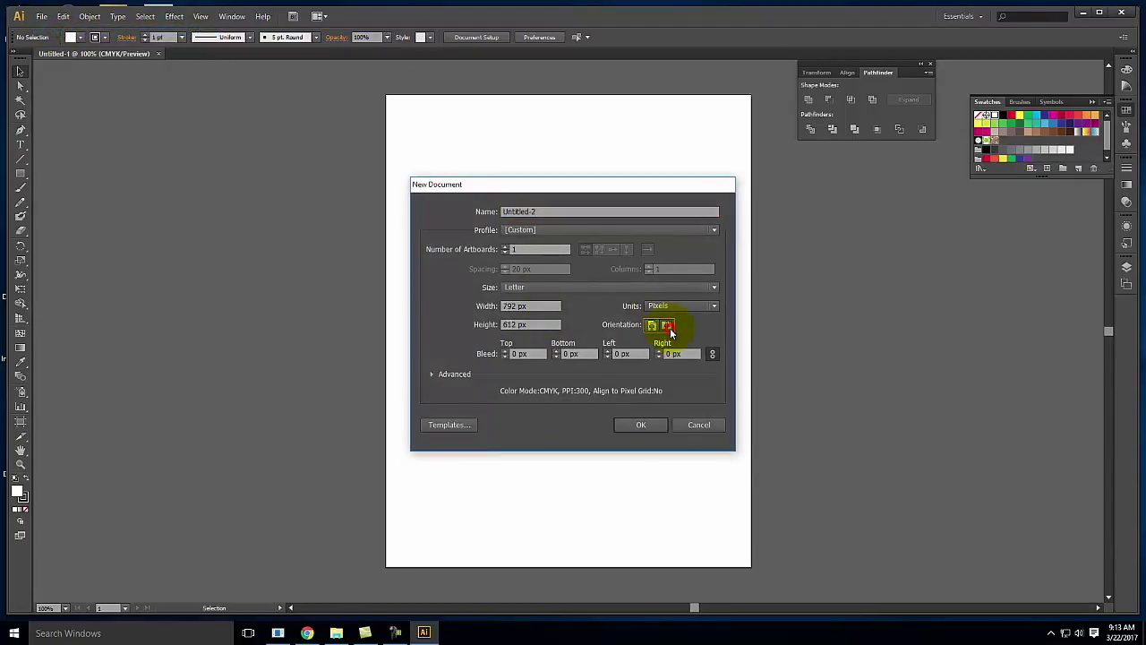
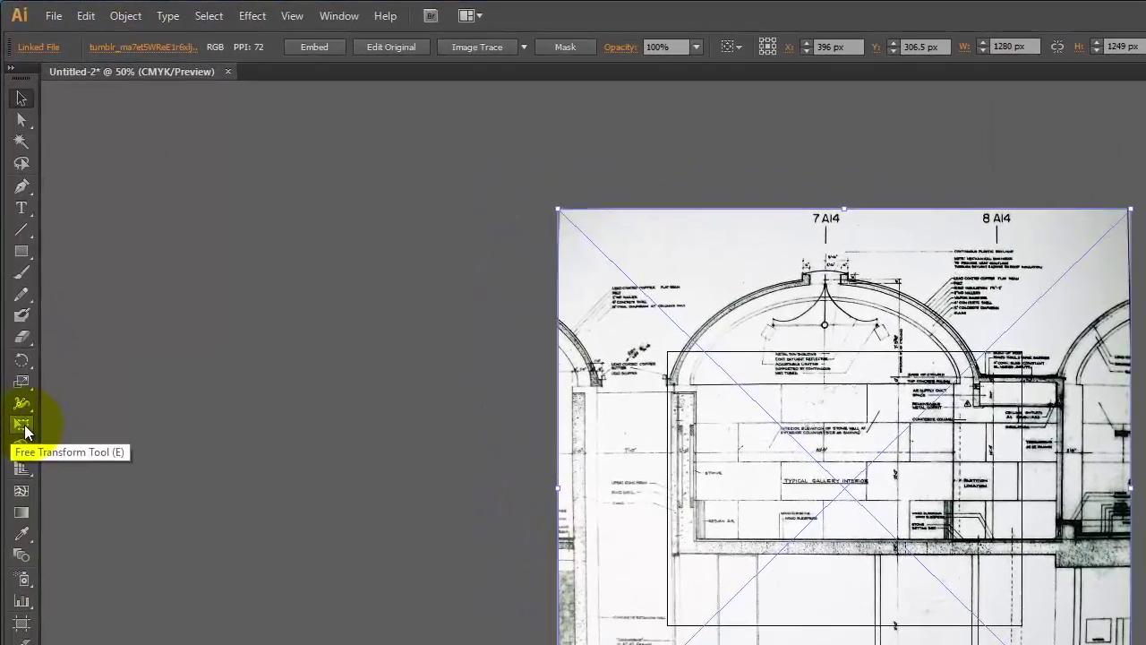
- Scale the placed section drawing to about 805 px wide with Free Transform, position it over the artboard, and deselect it
{"action": "left_click", "coordinate": [20, 360]}
{"action": "left_click_drag", "start_coordinate": [554, 204], "coordinate": [703, 387]}
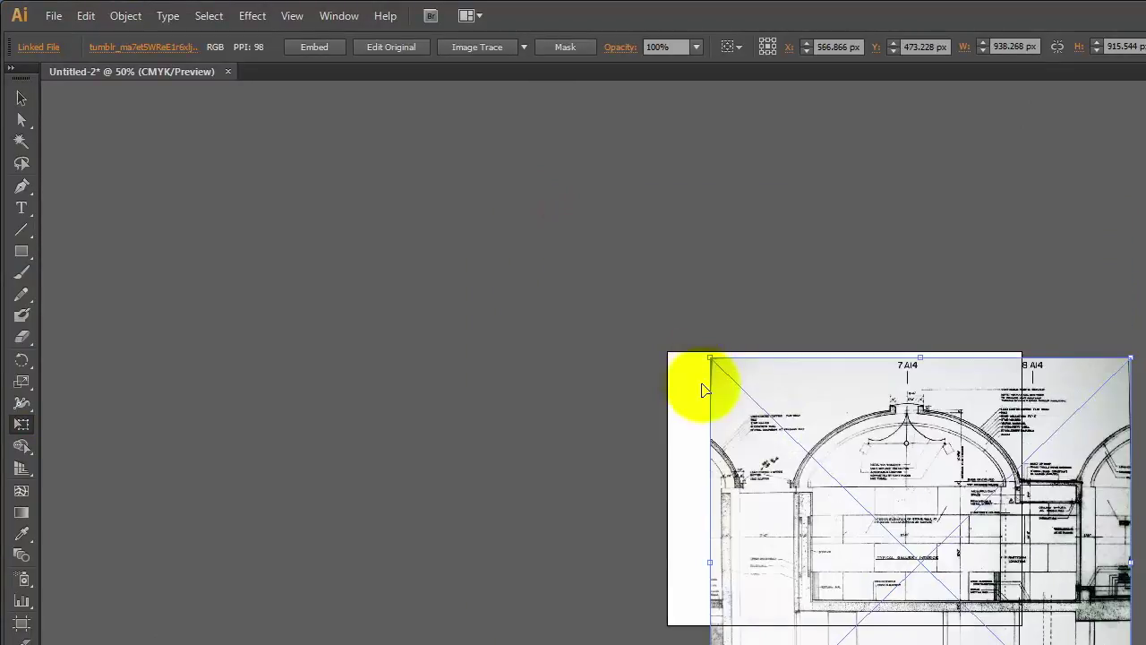
{"action": "left_click_drag", "start_coordinate": [951, 481], "coordinate": [937, 509]}
{"action": "left_click", "coordinate": [970, 498]}
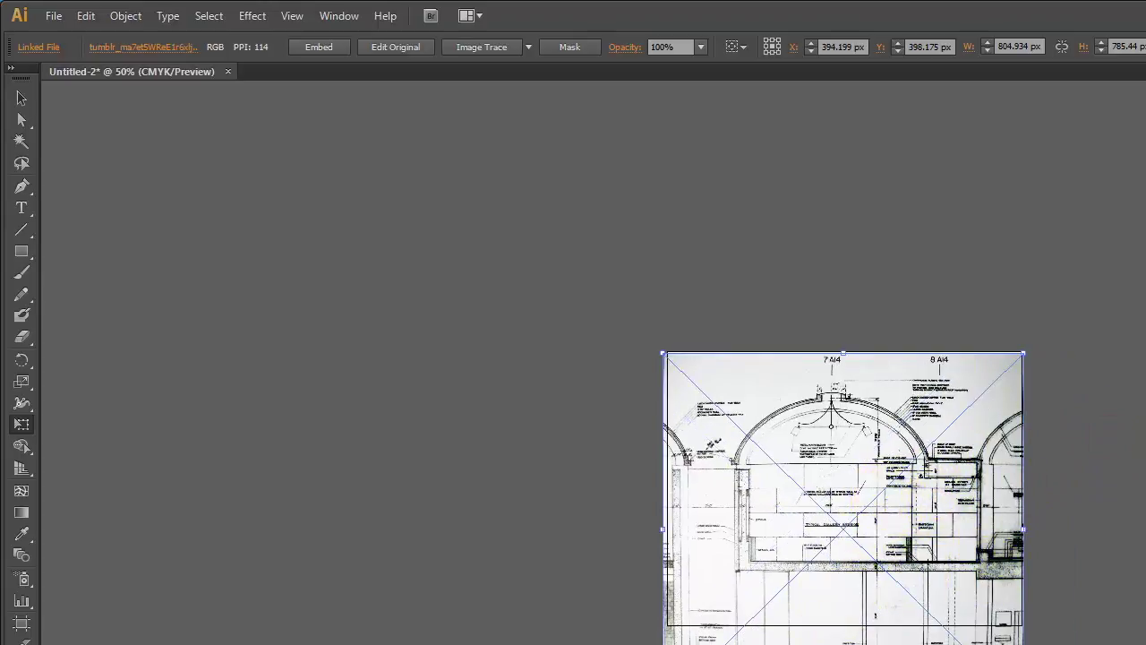
{"action": "left_click_drag", "start_coordinate": [830, 528], "coordinate": [827, 535]}
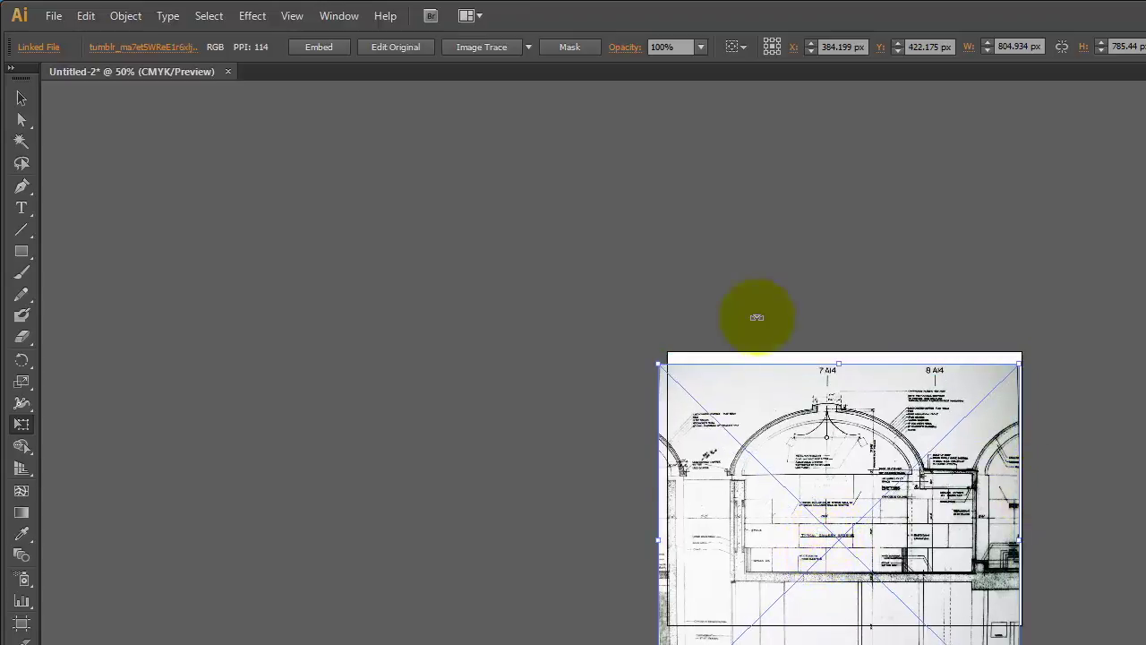
{"action": "key", "text": "ctrl+0"}
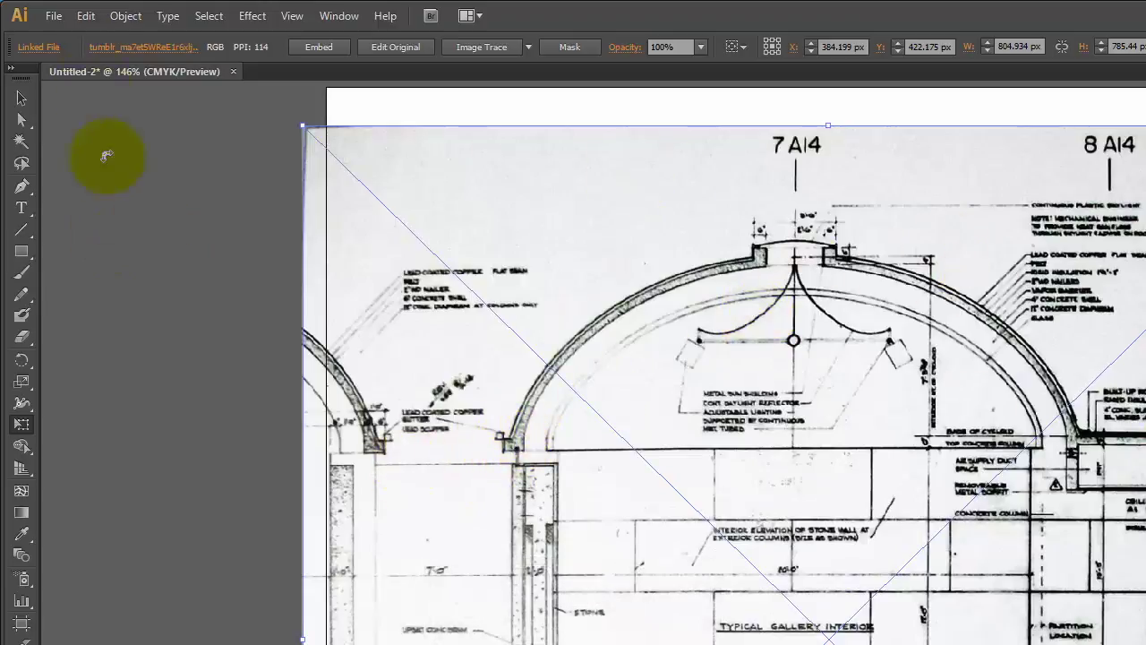
{"action": "left_click", "coordinate": [21, 98]}
{"action": "left_click", "coordinate": [221, 265]}
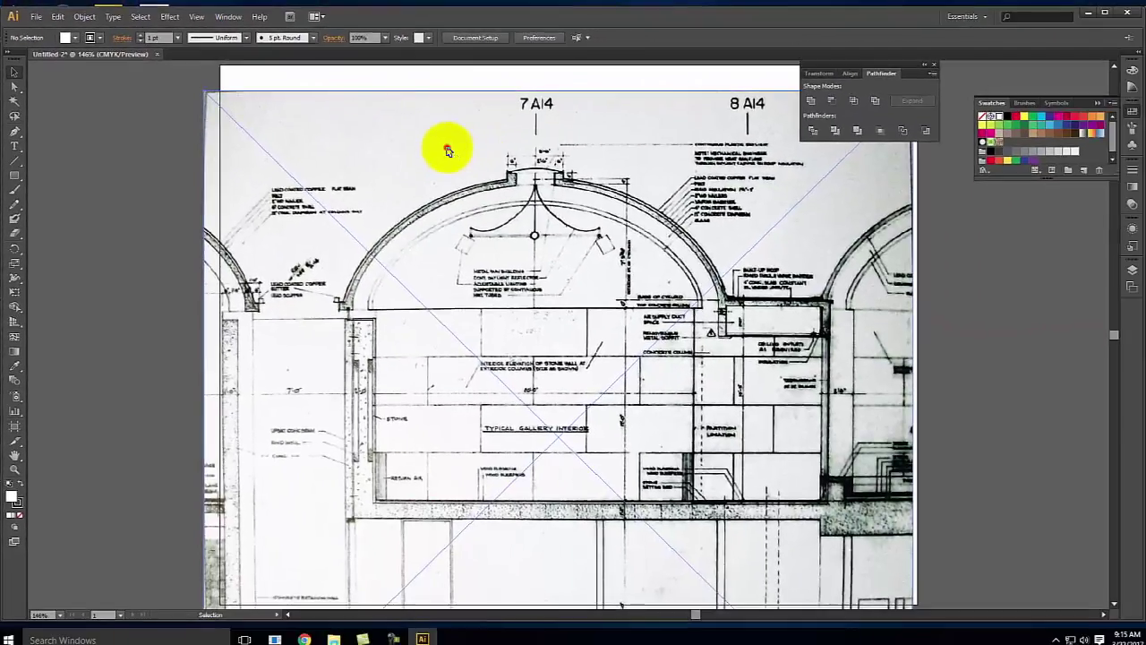
- Rename the layer holding the section drawing to "Base Drawing" and lock it
{"action": "left_click", "coordinate": [637, 187]}
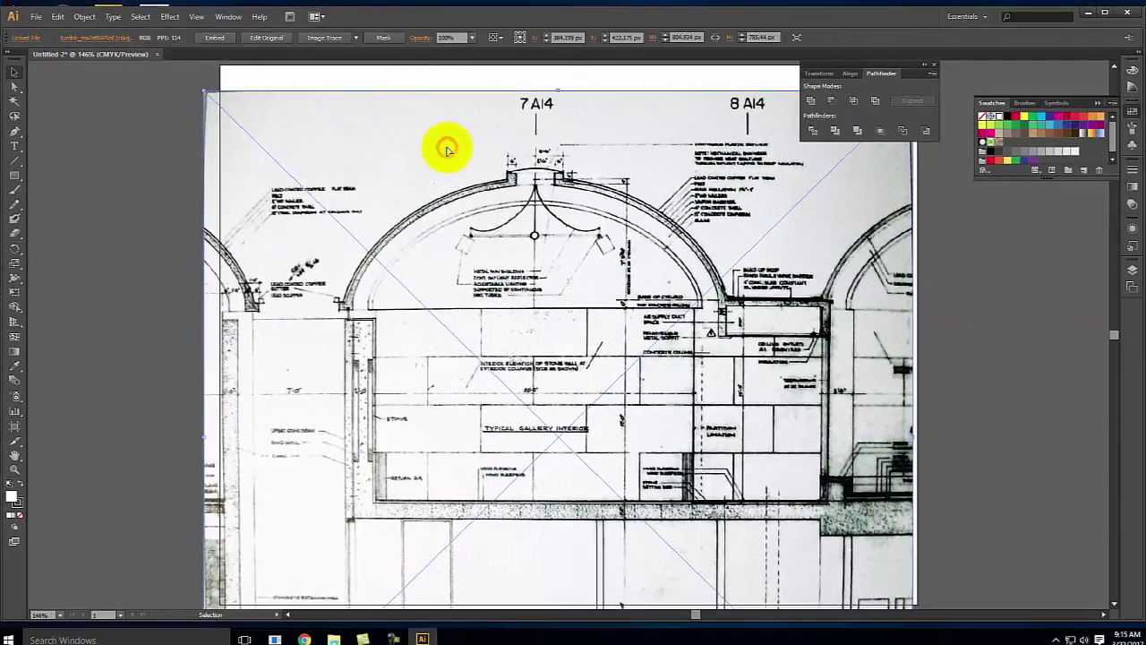
{"action": "left_click", "coordinate": [1131, 271]}
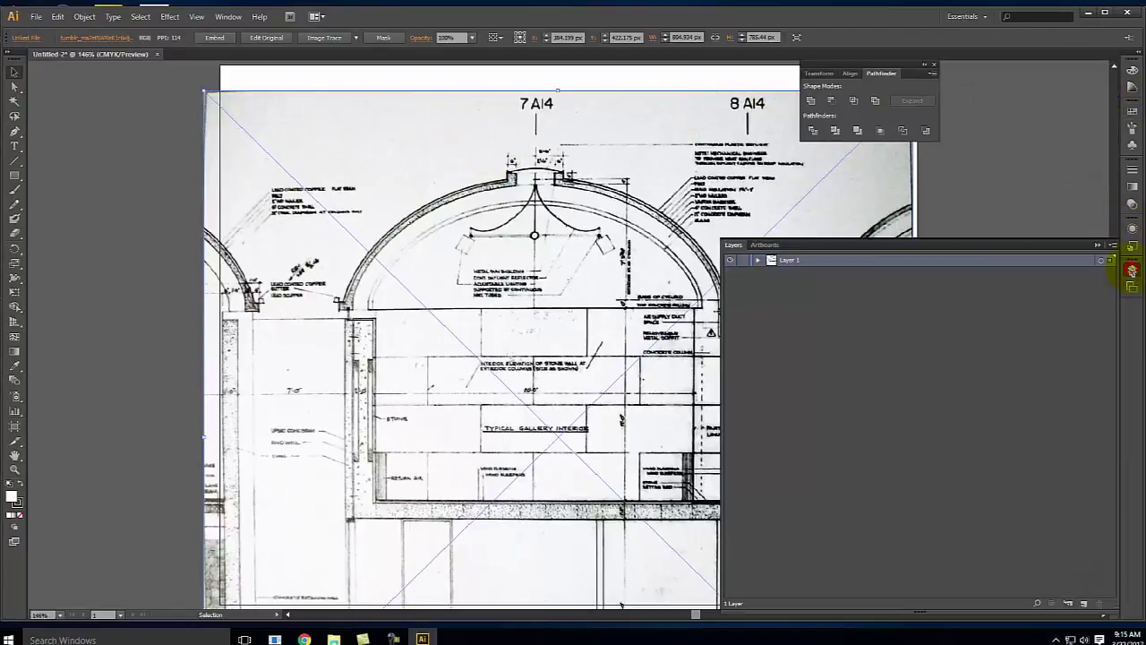
{"action": "double_click", "coordinate": [793, 262]}
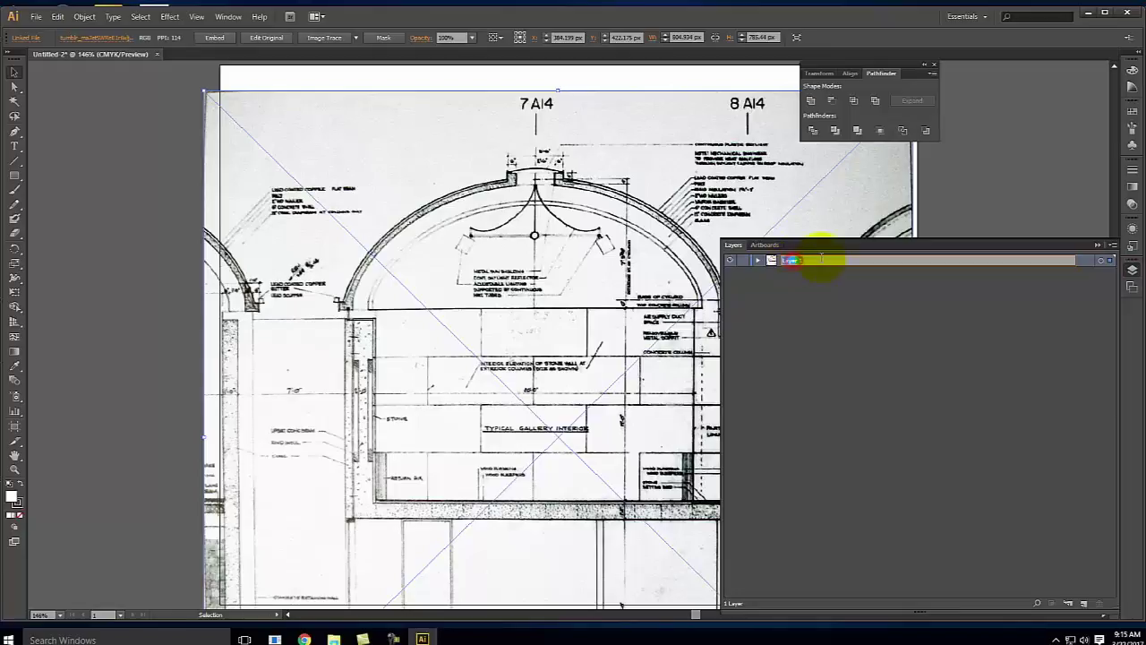
{"action": "key", "text": "BackSpace"}
{"action": "type", "text": "Ba"}
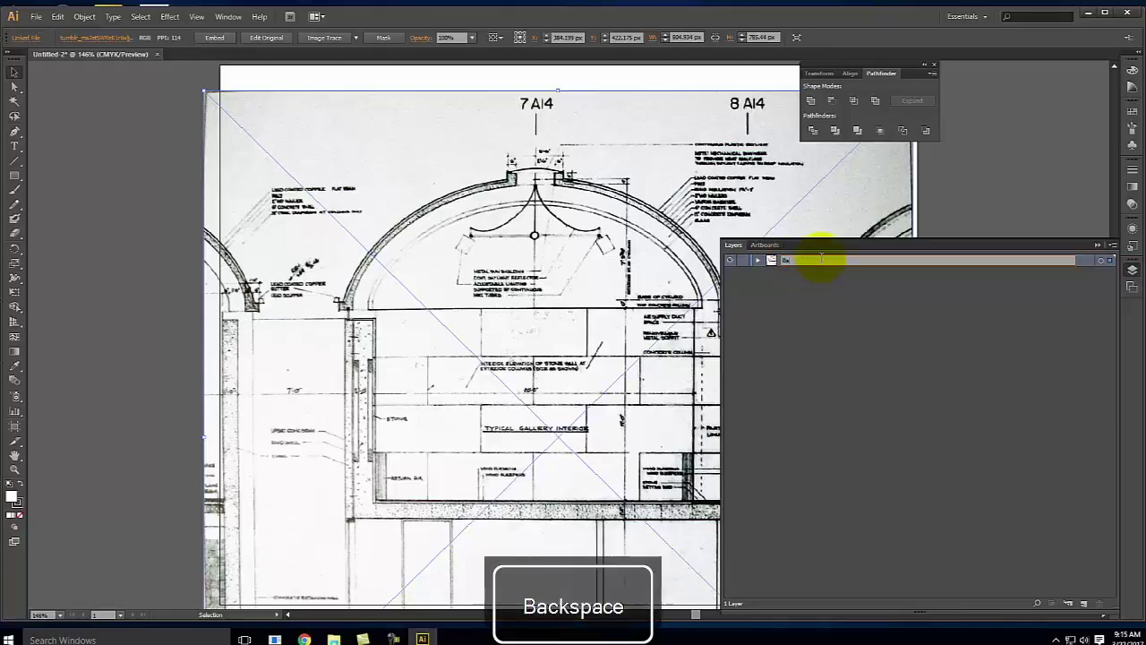
{"action": "key", "text": "Return"}
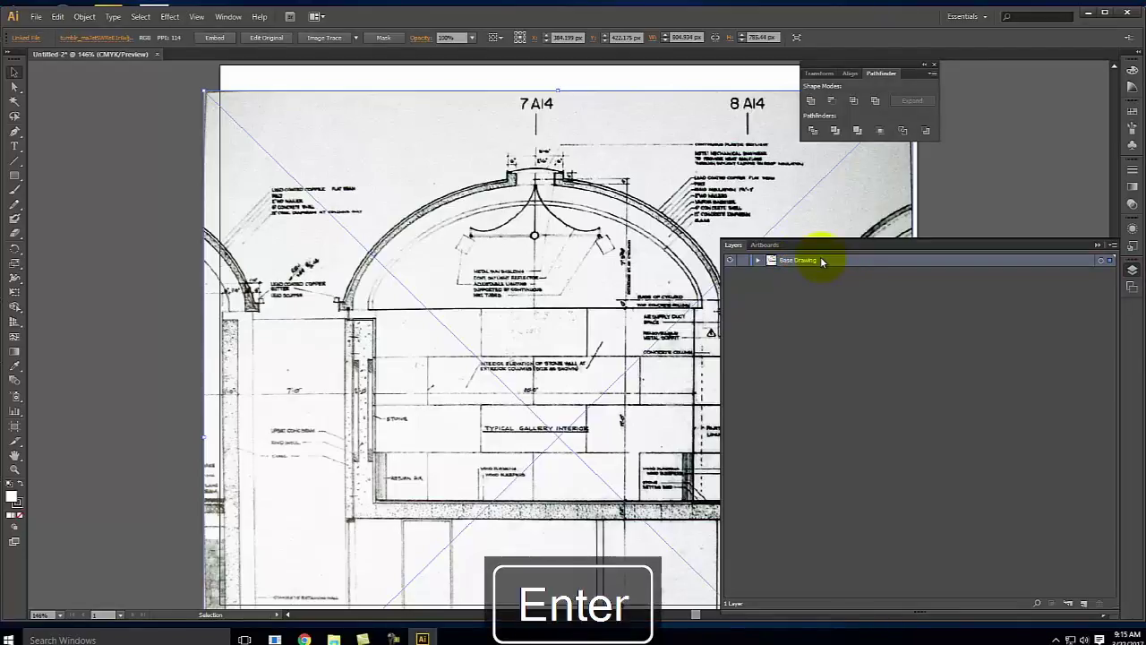
{"action": "left_click", "coordinate": [742, 261]}
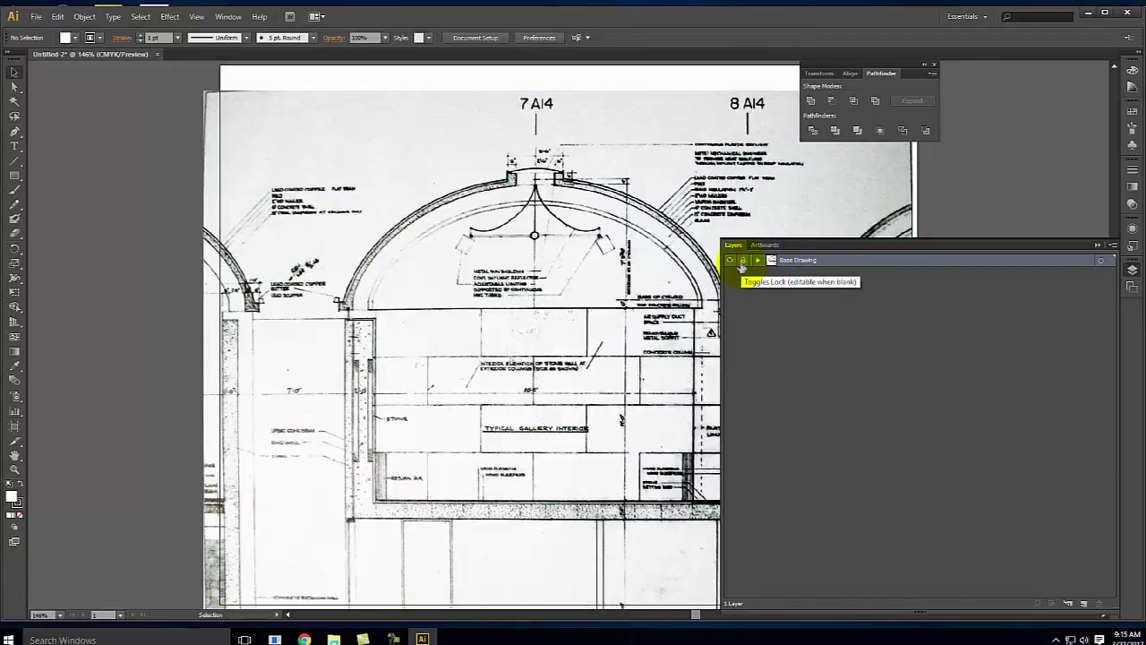
- Create a new layer named "Building" above the Base Drawing layer and keep it active for drawing
{"action": "left_click", "coordinate": [1084, 603]}
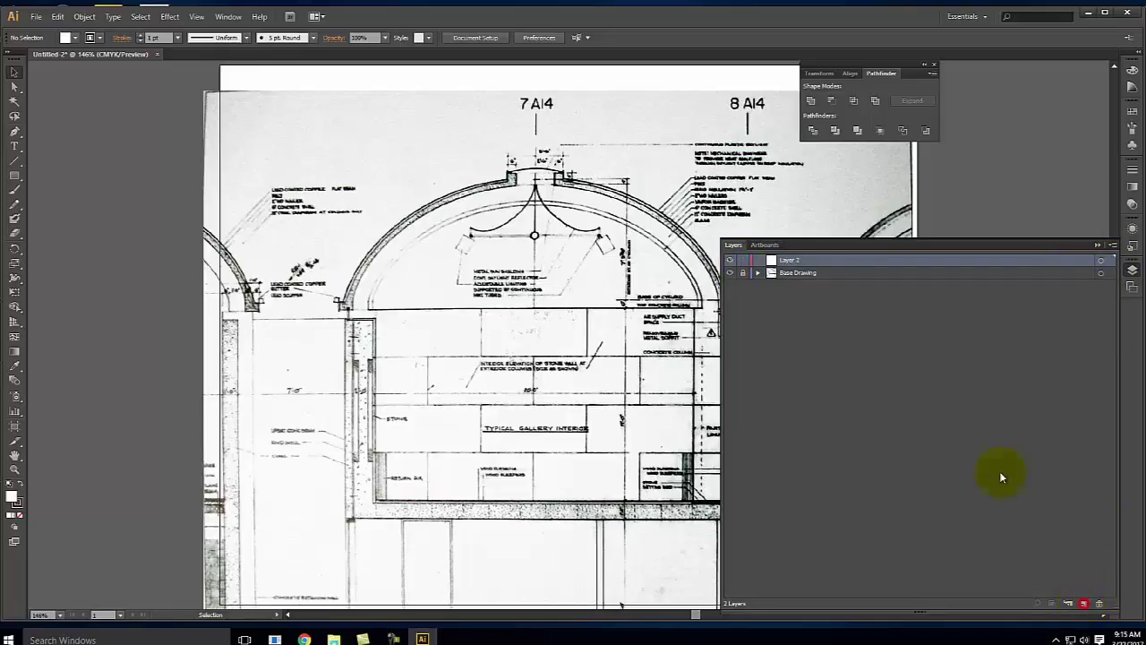
{"action": "double_click", "coordinate": [790, 261]}
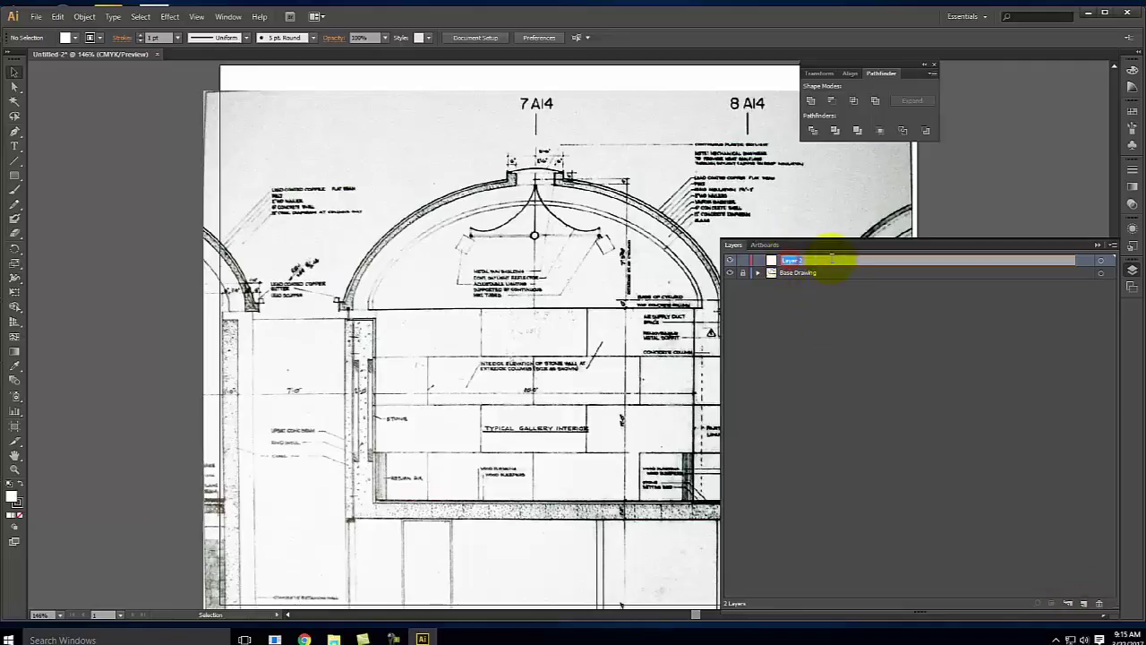
{"action": "key", "text": "BackSpace"}
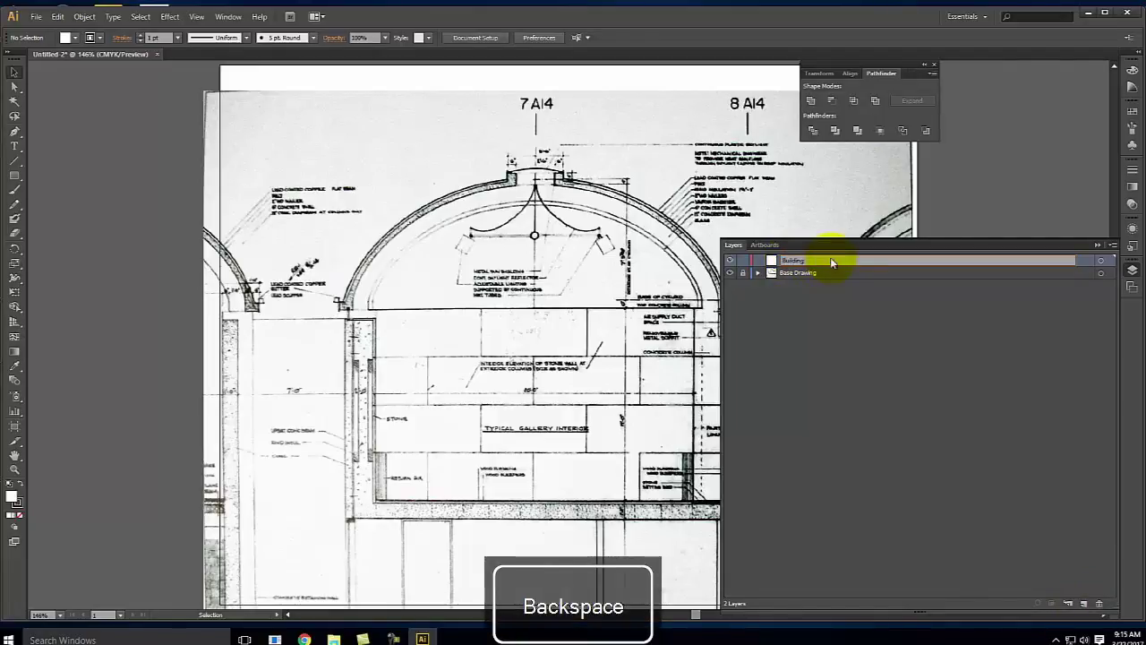
{"action": "left_click", "coordinate": [856, 261]}
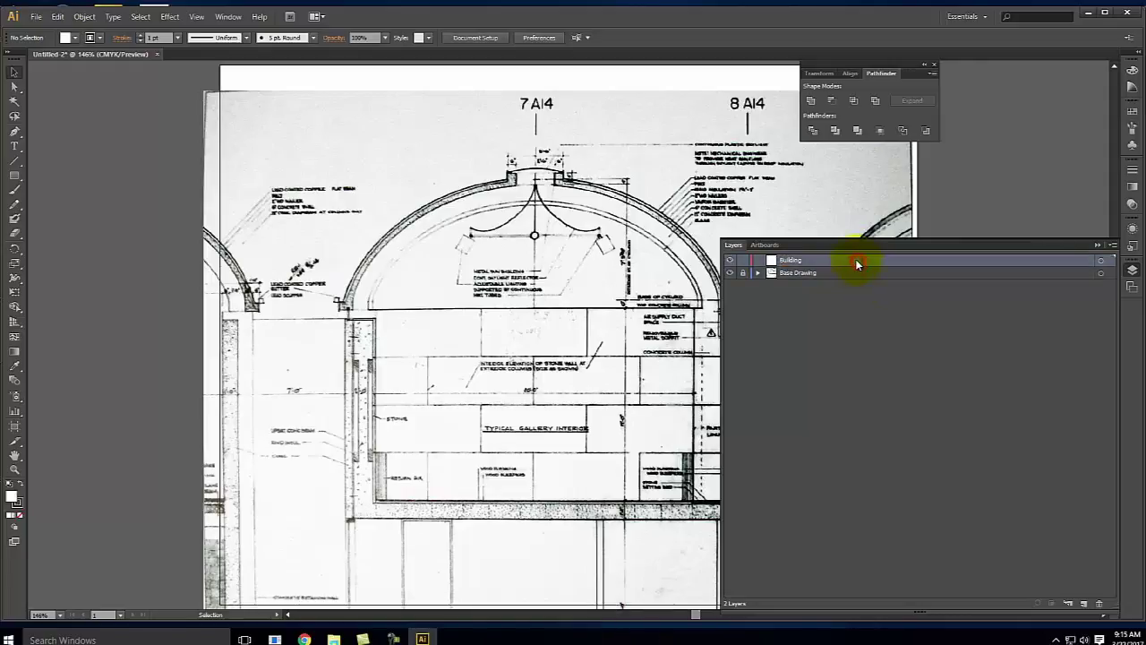
{"action": "left_click", "coordinate": [1097, 243]}
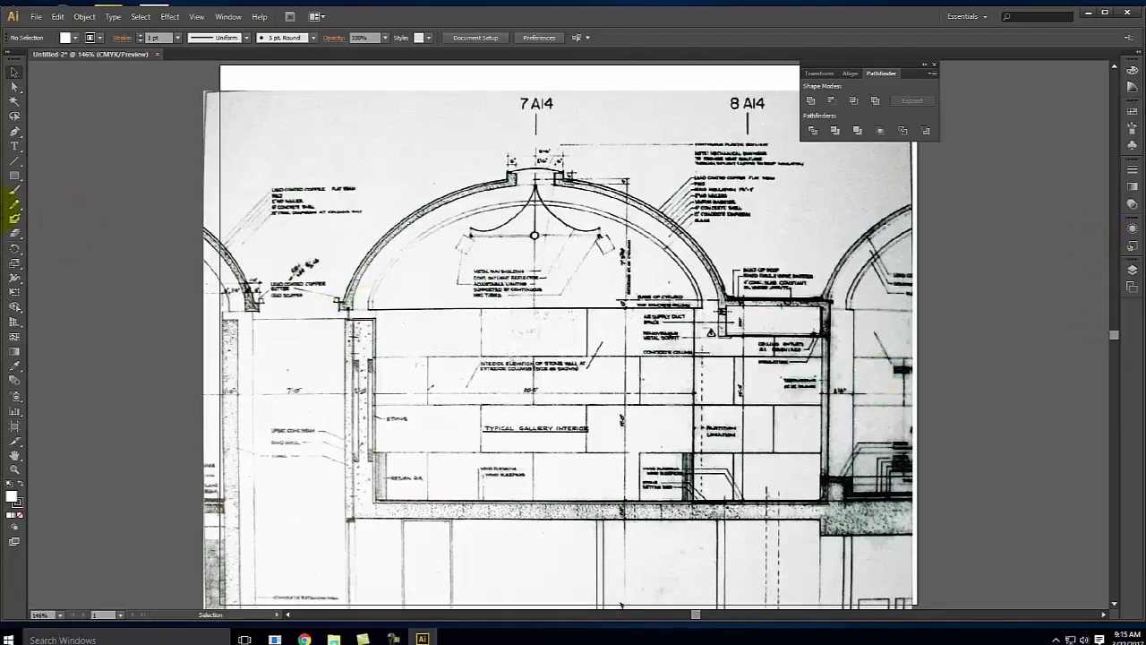
- Ready the Pen tool with a black fill and no stroke, undoing the stray path started outside the artboard
{"action": "left_click", "coordinate": [14, 132]}
{"action": "left_click_drag", "start_coordinate": [24, 489], "coordinate": [19, 485]}
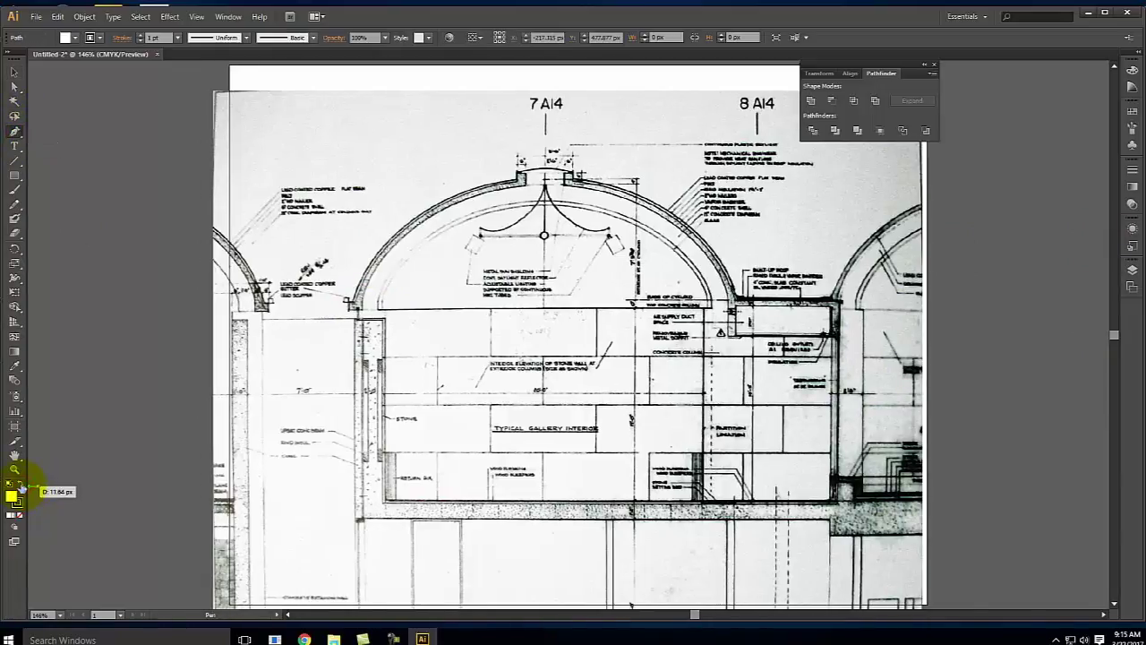
{"action": "key", "text": "ctrl+z"}
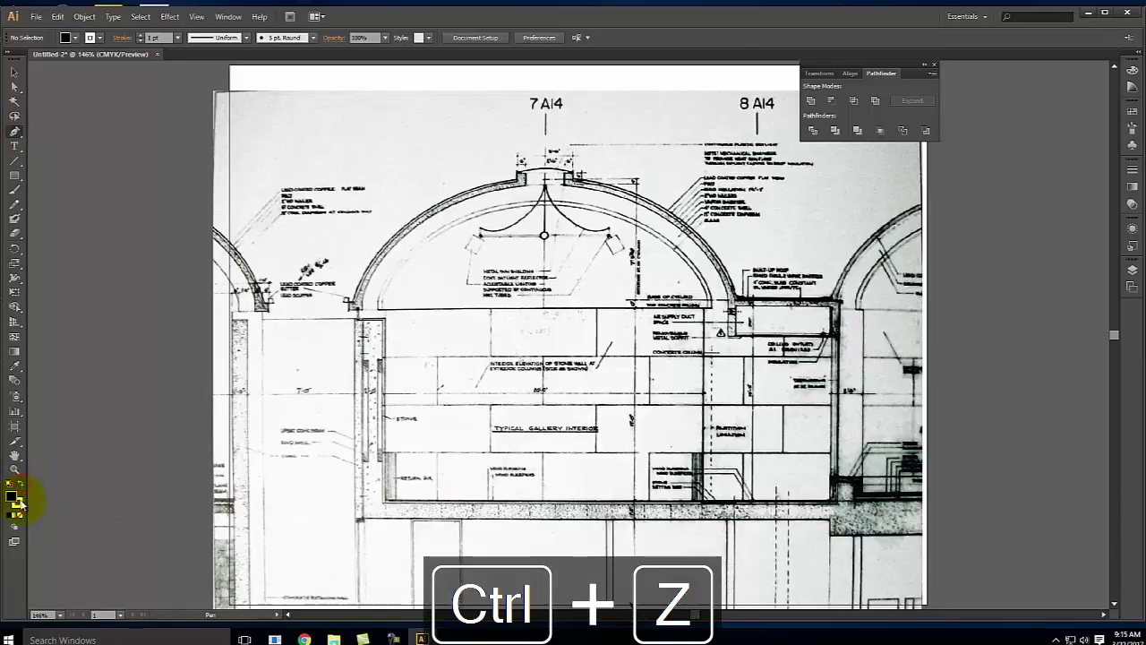
{"action": "left_click", "coordinate": [20, 506]}
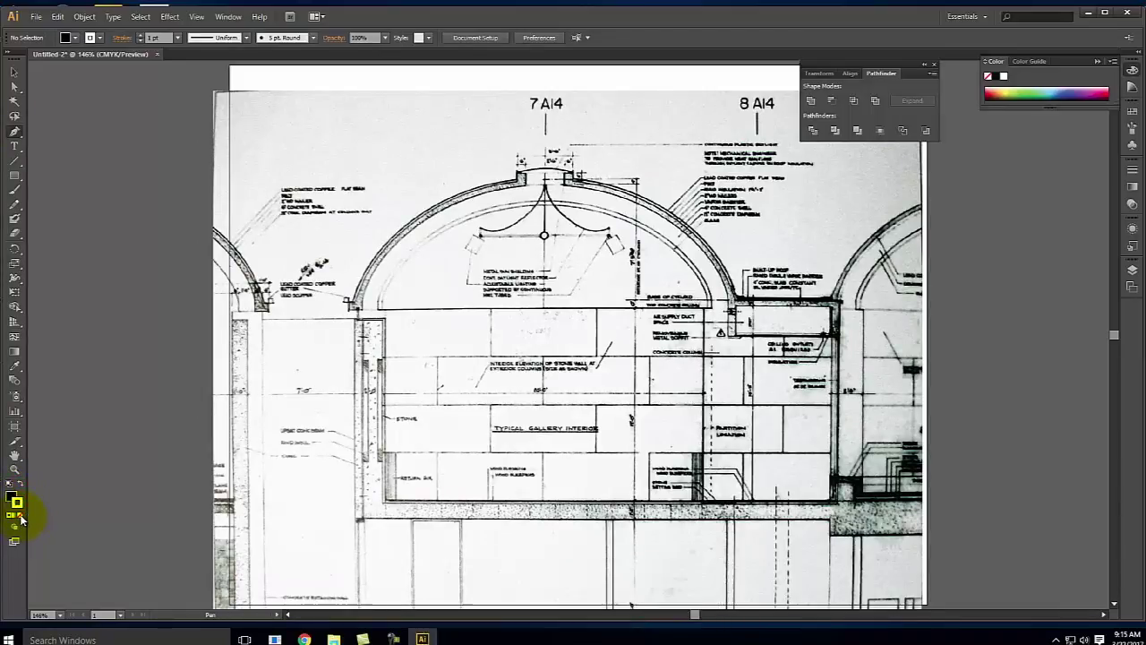
{"action": "left_click", "coordinate": [22, 516]}
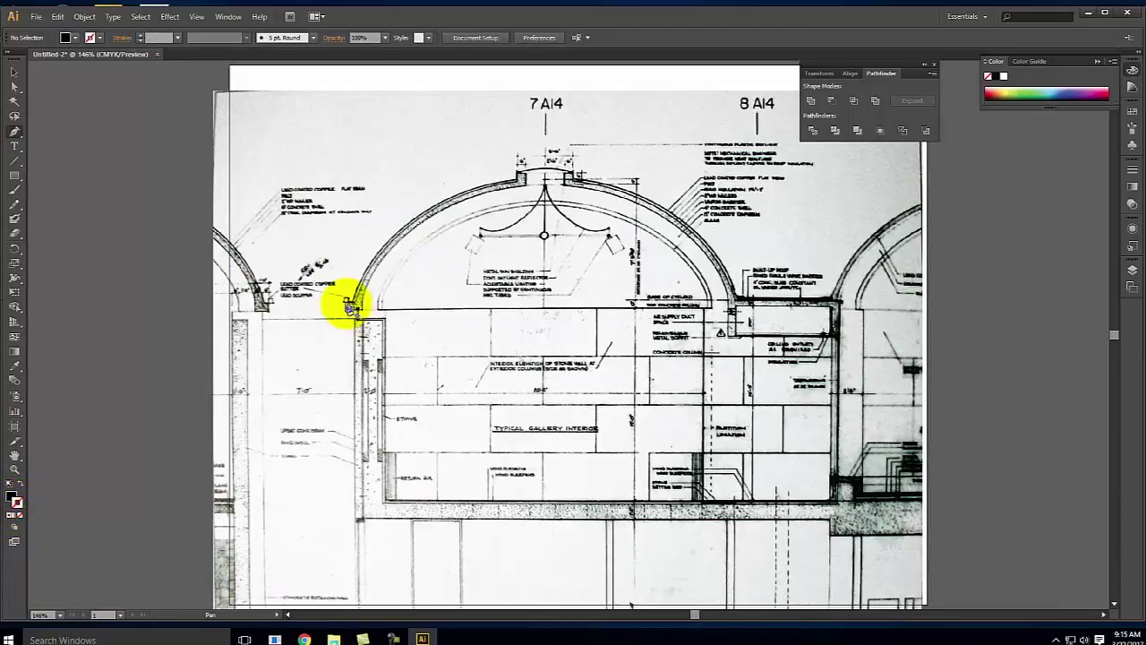
- Trace the left half of the central vault's roof shell with the Pen tool as a closed curved shape
{"action": "left_click_drag", "start_coordinate": [352, 305], "coordinate": [415, 222]}
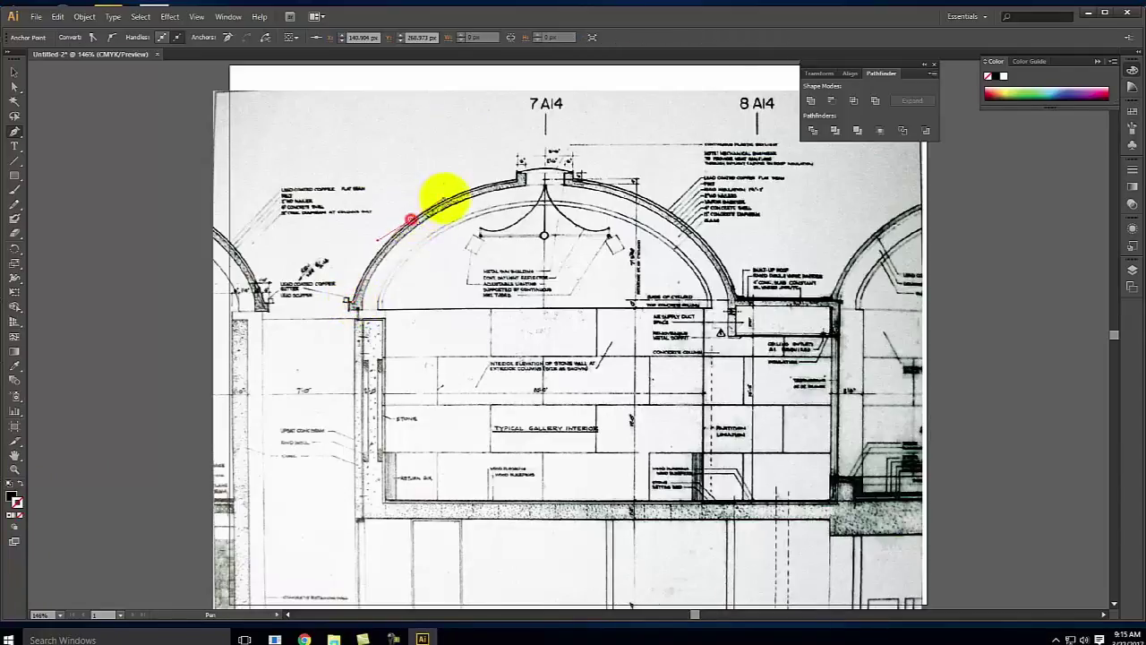
{"action": "left_click_drag", "start_coordinate": [519, 175], "coordinate": [421, 231]}
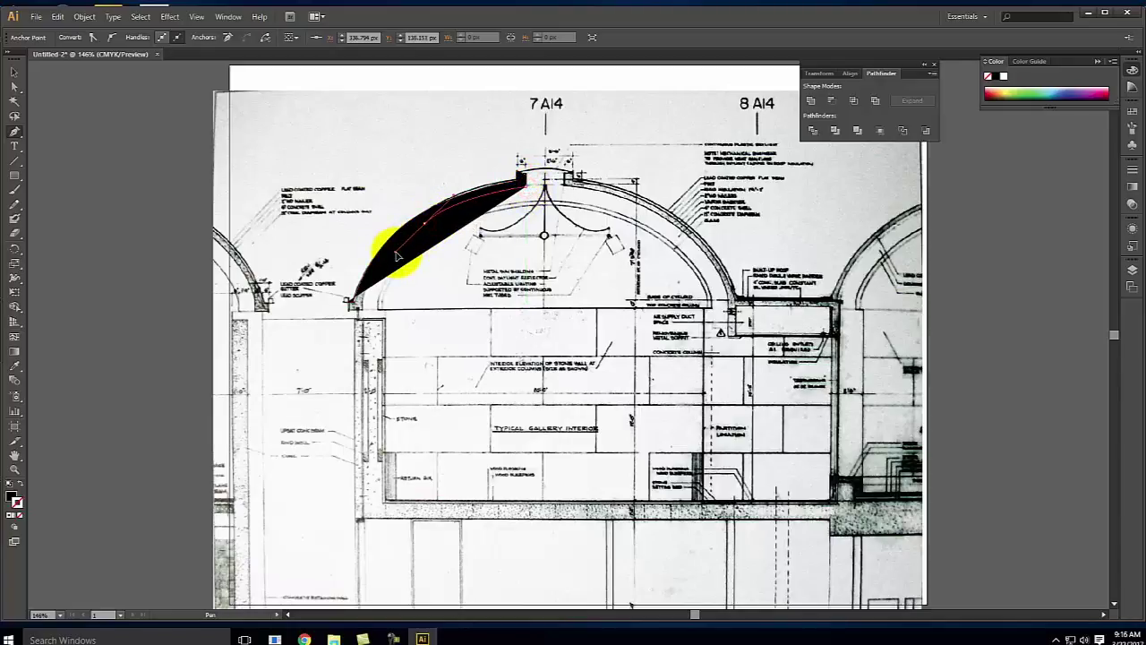
{"action": "left_click_drag", "start_coordinate": [354, 299], "coordinate": [467, 210]}
- Adjust the traced shell's anchor points and curves with Direct Selection to match the drawn vault thickness, and deselect it
{"action": "left_click", "coordinate": [14, 86]}
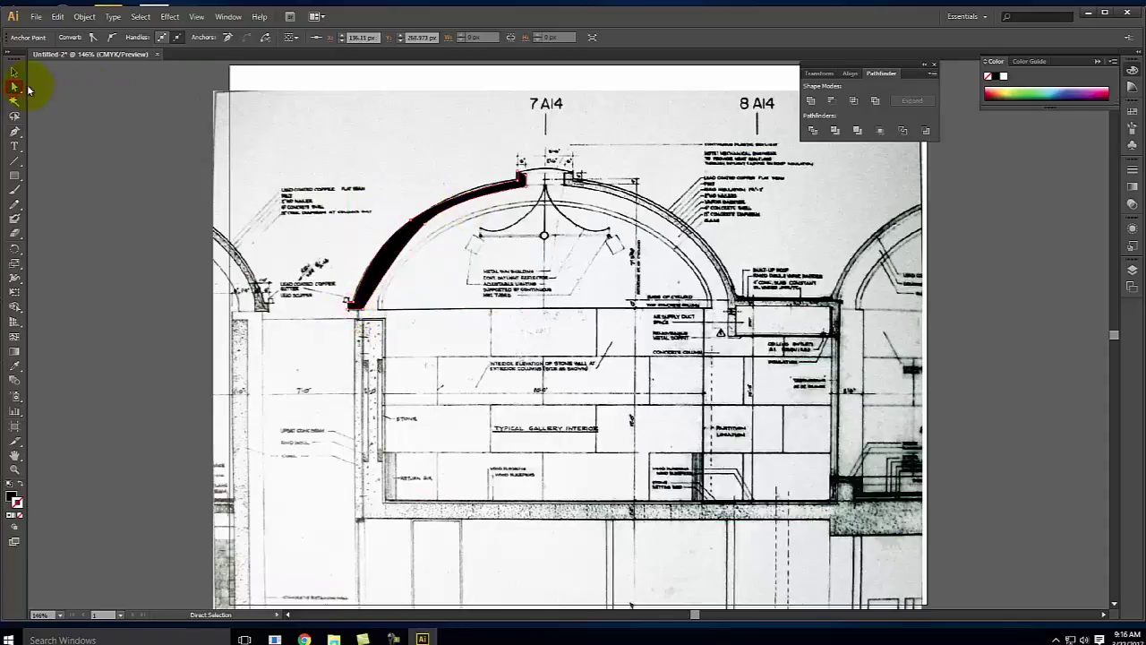
{"action": "left_click_drag", "start_coordinate": [392, 242], "coordinate": [373, 265]}
{"action": "left_click_drag", "start_coordinate": [448, 205], "coordinate": [455, 194]}
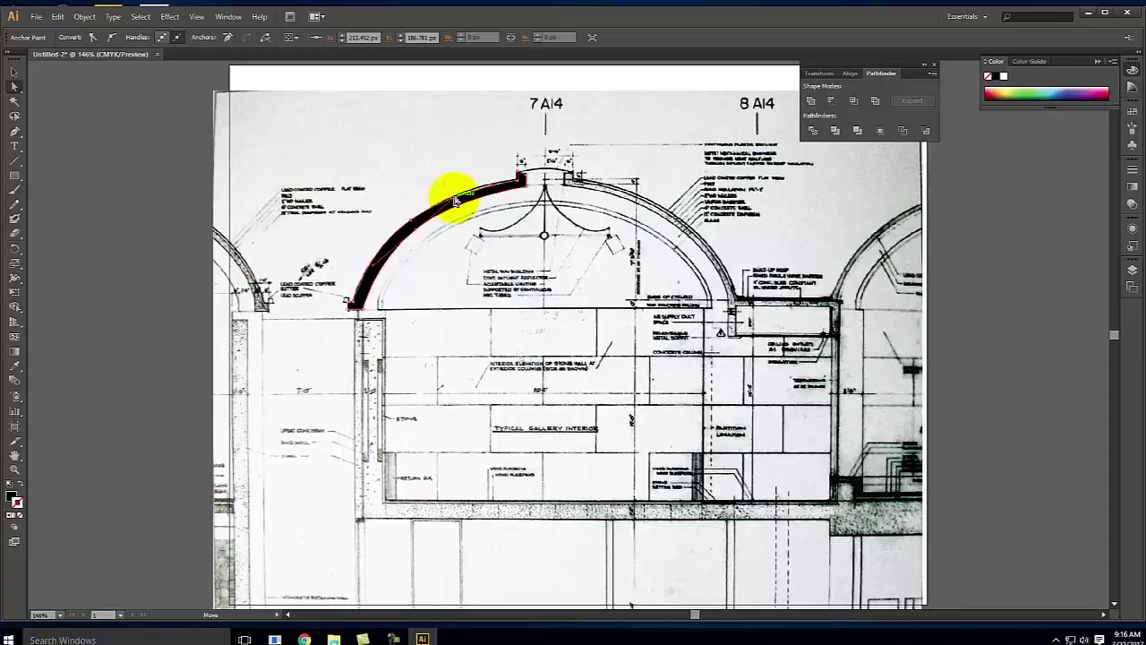
{"action": "left_click", "coordinate": [441, 248]}
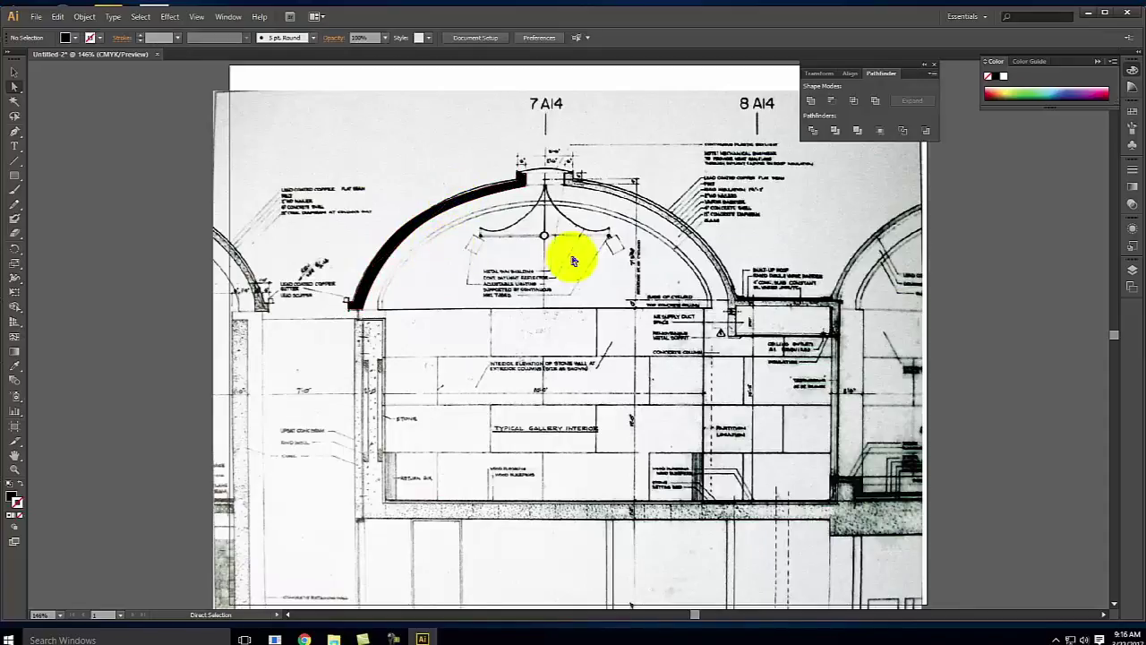
{"action": "left_click", "coordinate": [465, 205]}
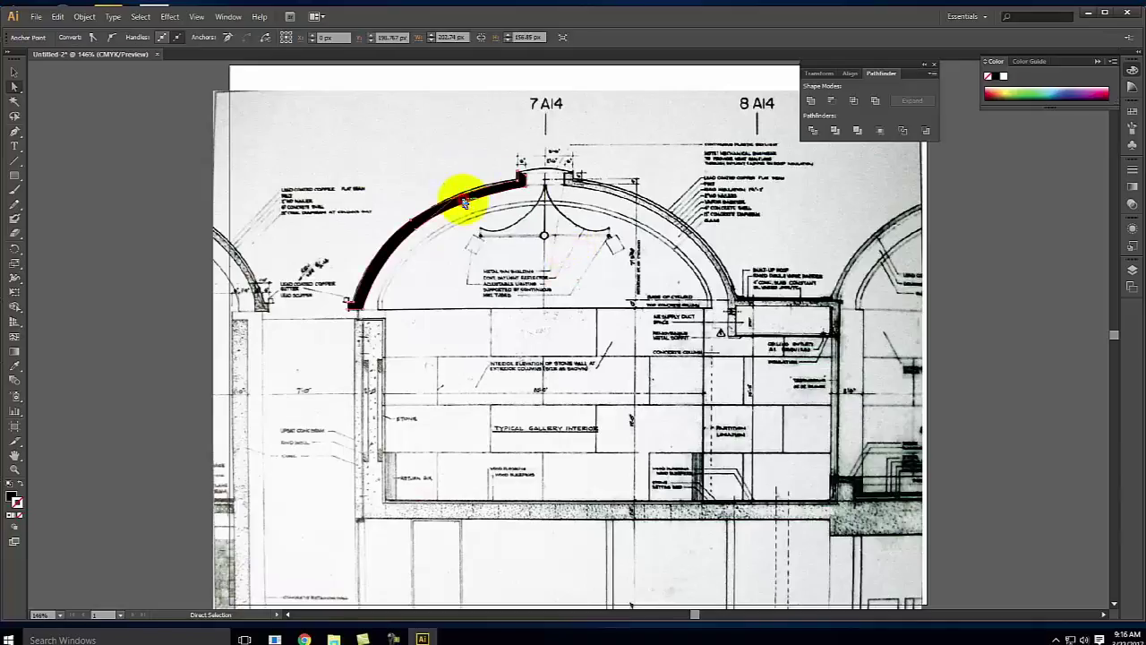
{"action": "left_click", "coordinate": [14, 72]}
{"action": "left_click", "coordinate": [265, 115]}
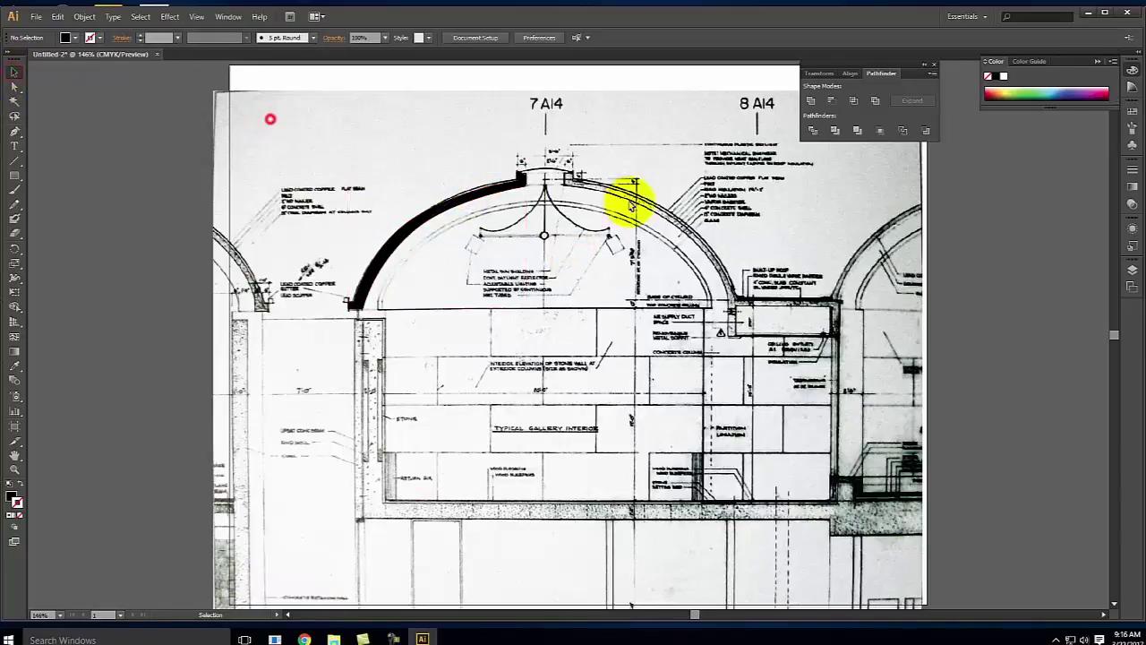
- Copy the left vault half and paste a duplicate of it
{"action": "left_click", "coordinate": [423, 215]}
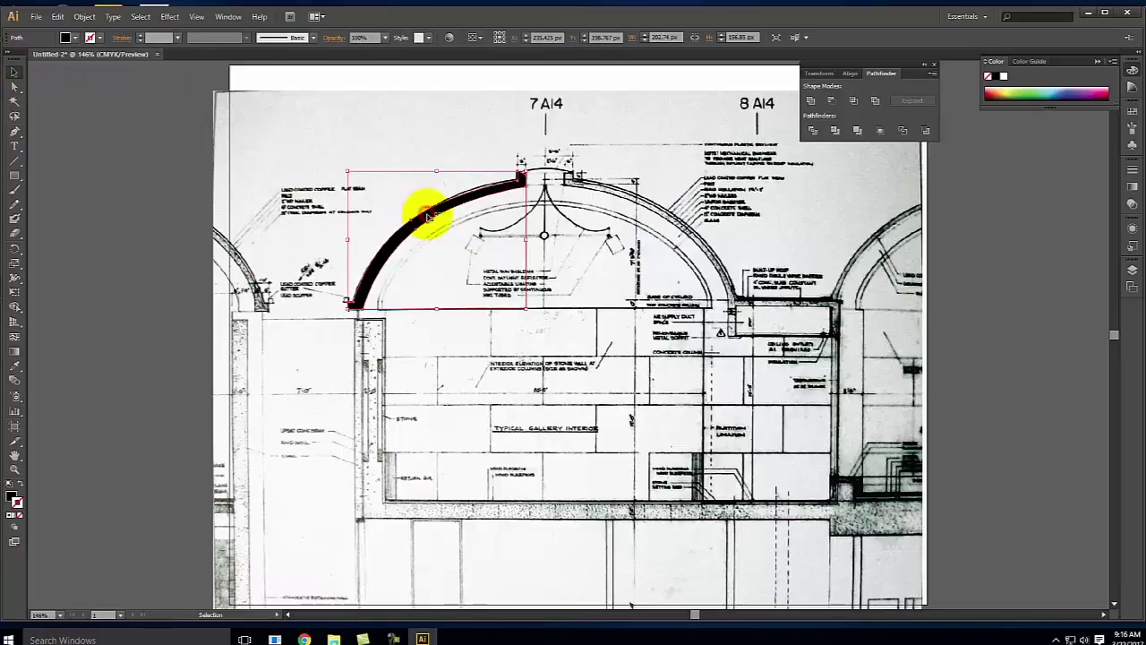
{"action": "left_click", "coordinate": [52, 18]}
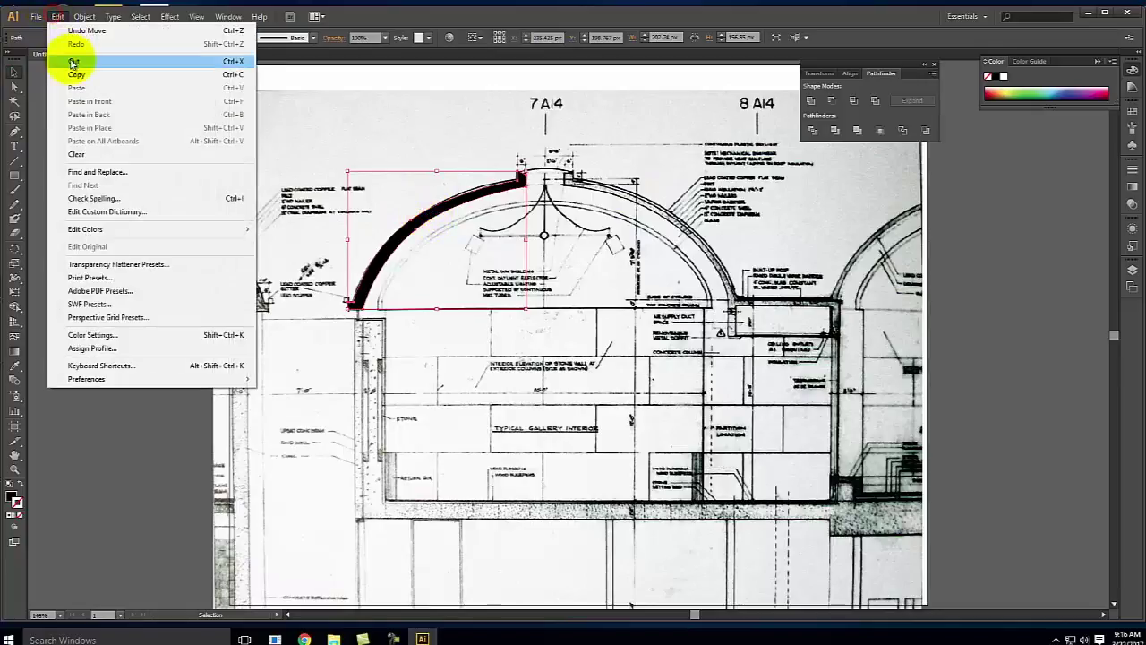
{"action": "left_click", "coordinate": [70, 76]}
{"action": "left_click", "coordinate": [57, 17]}
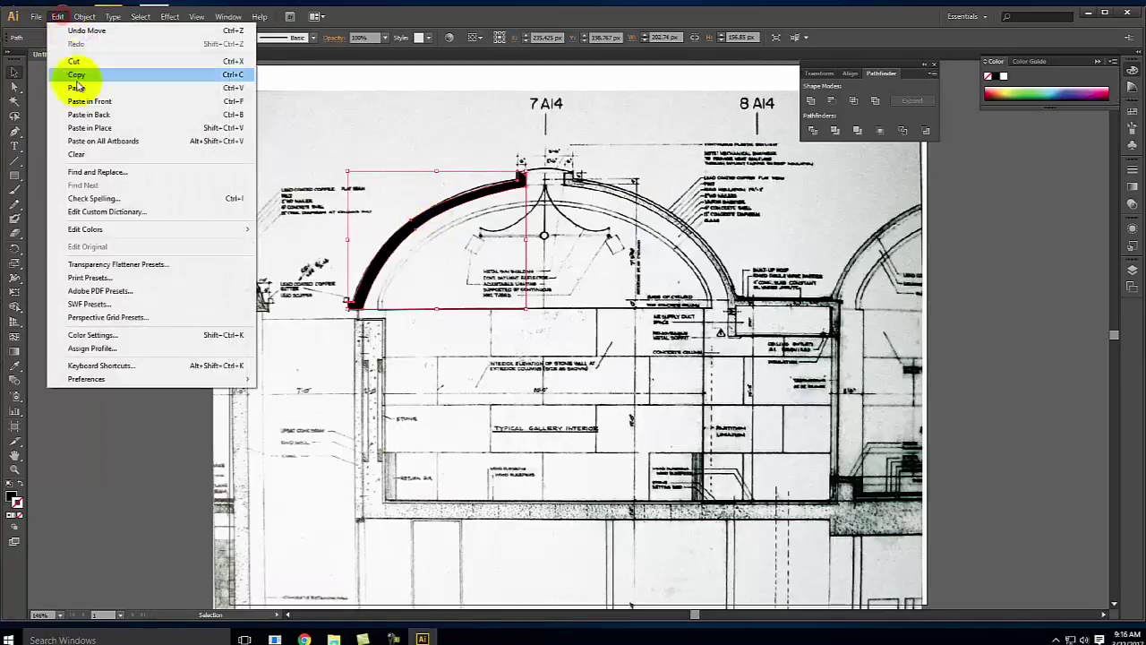
{"action": "left_click", "coordinate": [87, 89]}
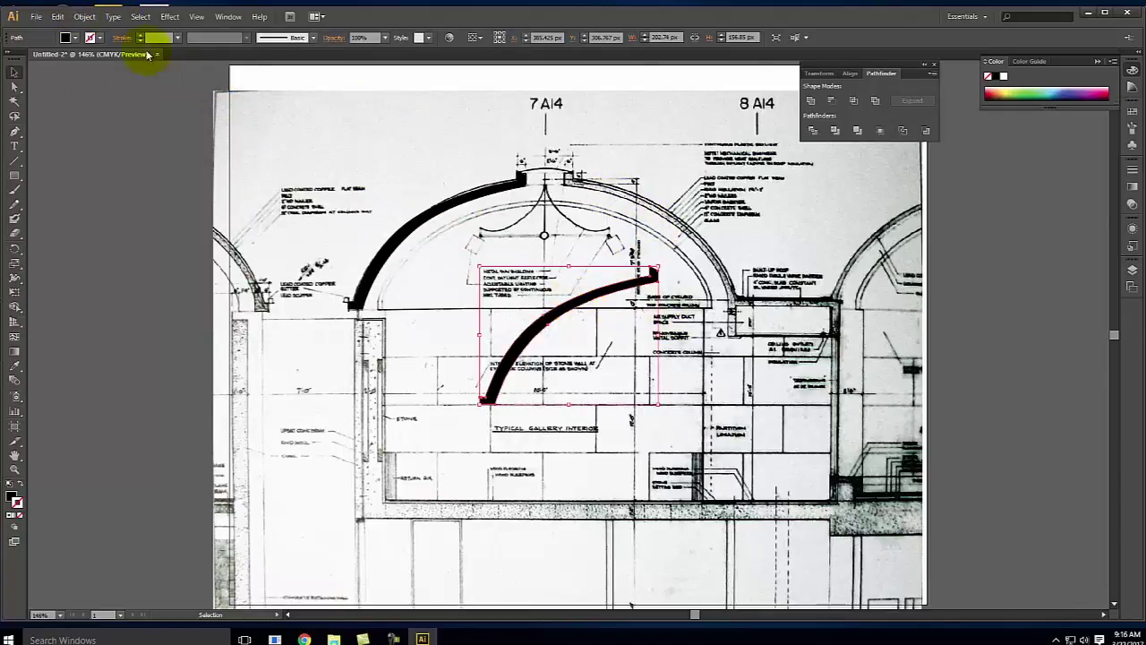
- Reflect the pasted vault half across the vertical axis and move it over the right half of the drawn vault
{"action": "left_click", "coordinate": [82, 17]}
{"action": "mouse_move", "coordinate": [105, 31]}
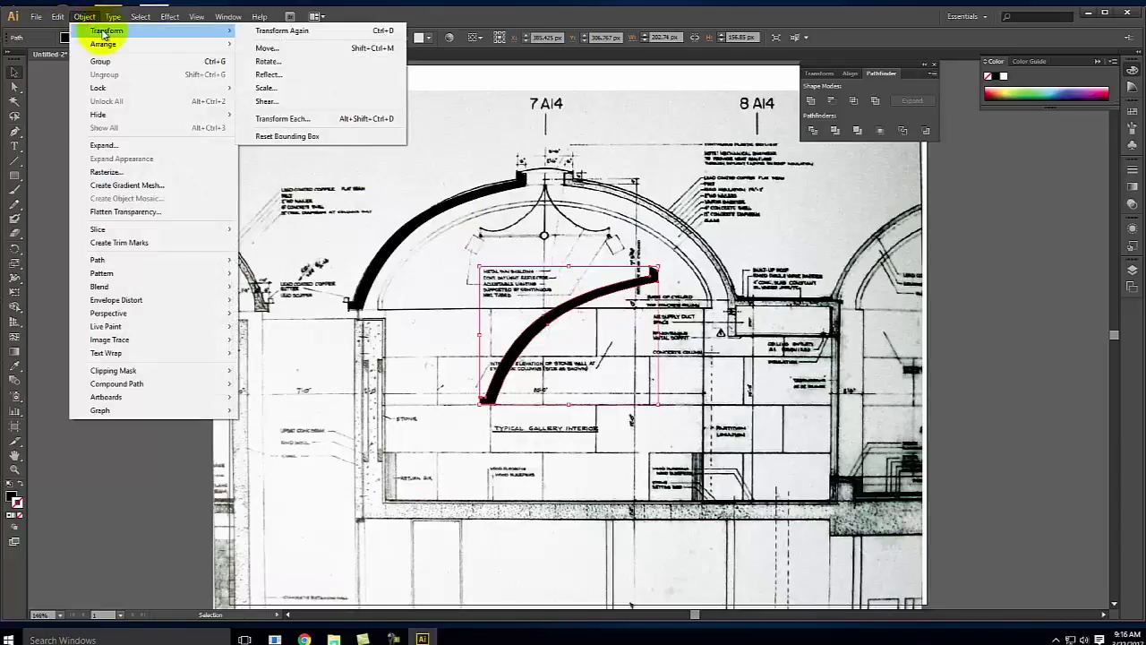
{"action": "left_click", "coordinate": [285, 74]}
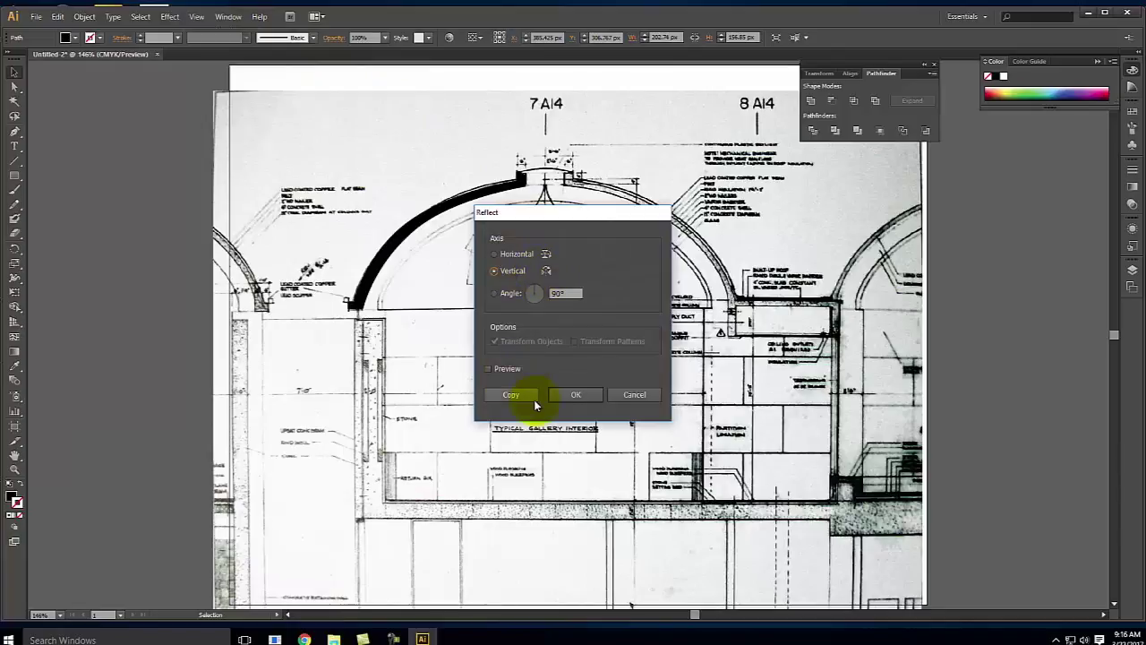
{"action": "left_click", "coordinate": [577, 395]}
{"action": "left_click_drag", "start_coordinate": [564, 307], "coordinate": [659, 205]}
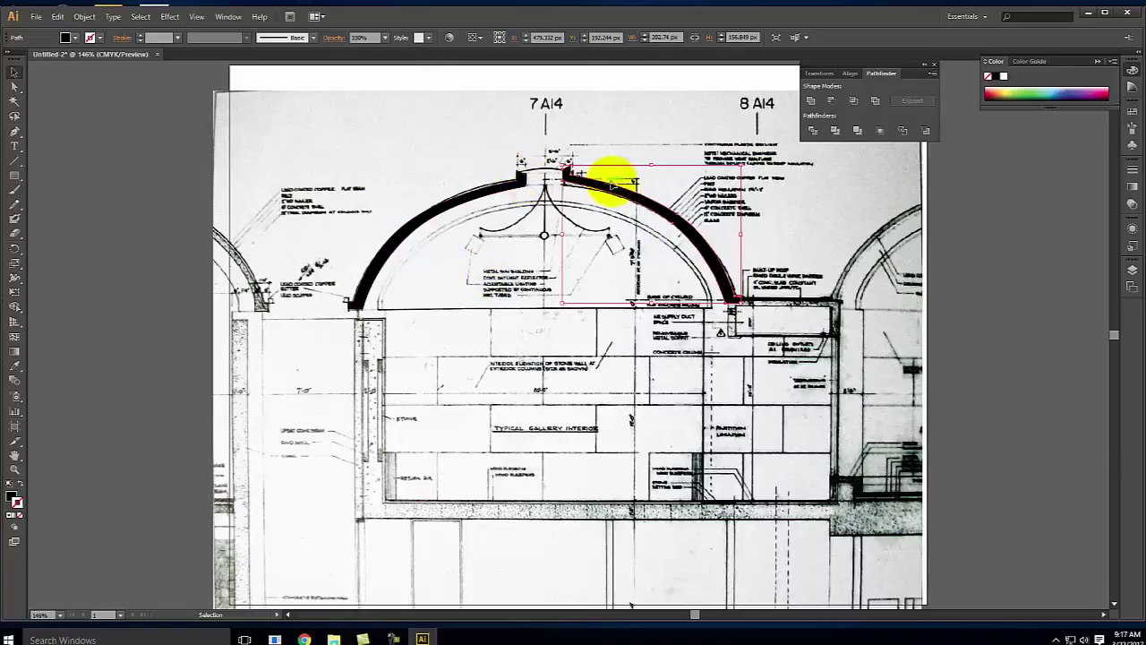
- Select both vault halves and align their top edges
{"action": "key", "text": "Caps_Lock"}
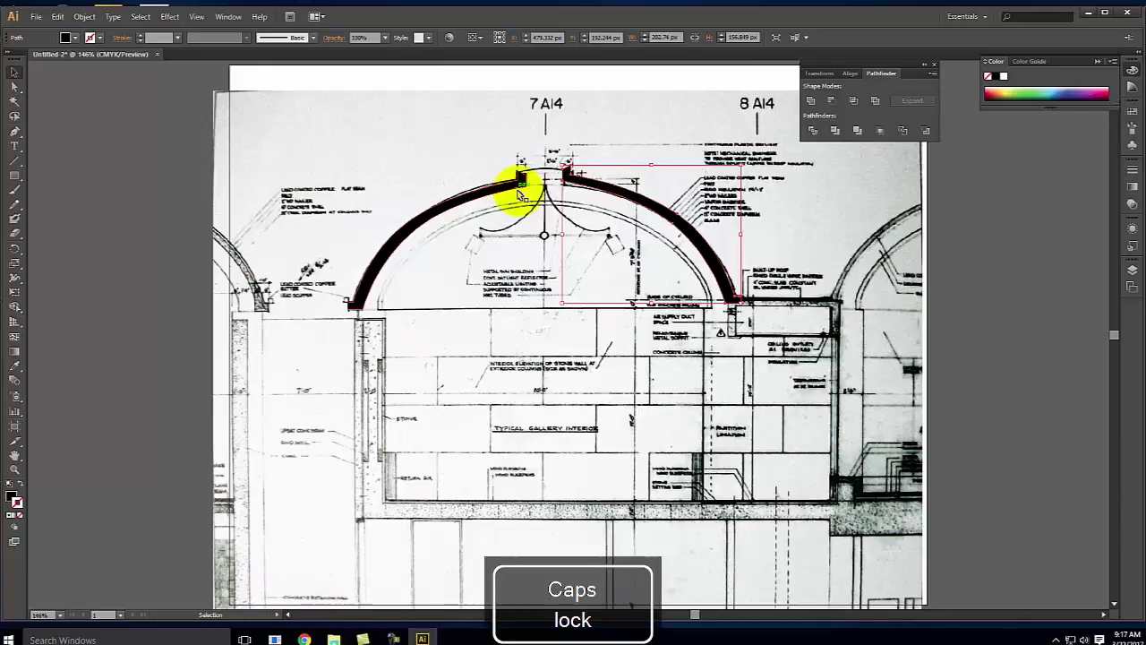
{"action": "left_click", "coordinate": [519, 189]}
{"action": "left_click", "coordinate": [598, 190]}
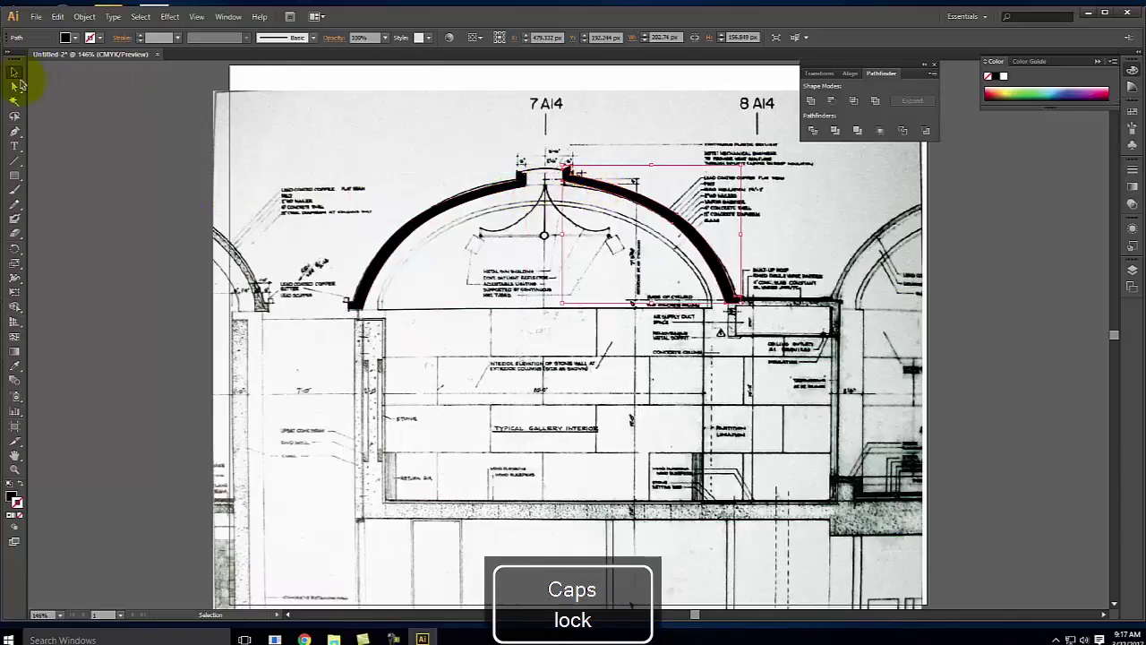
{"action": "left_click", "coordinate": [444, 208], "text": "shift"}
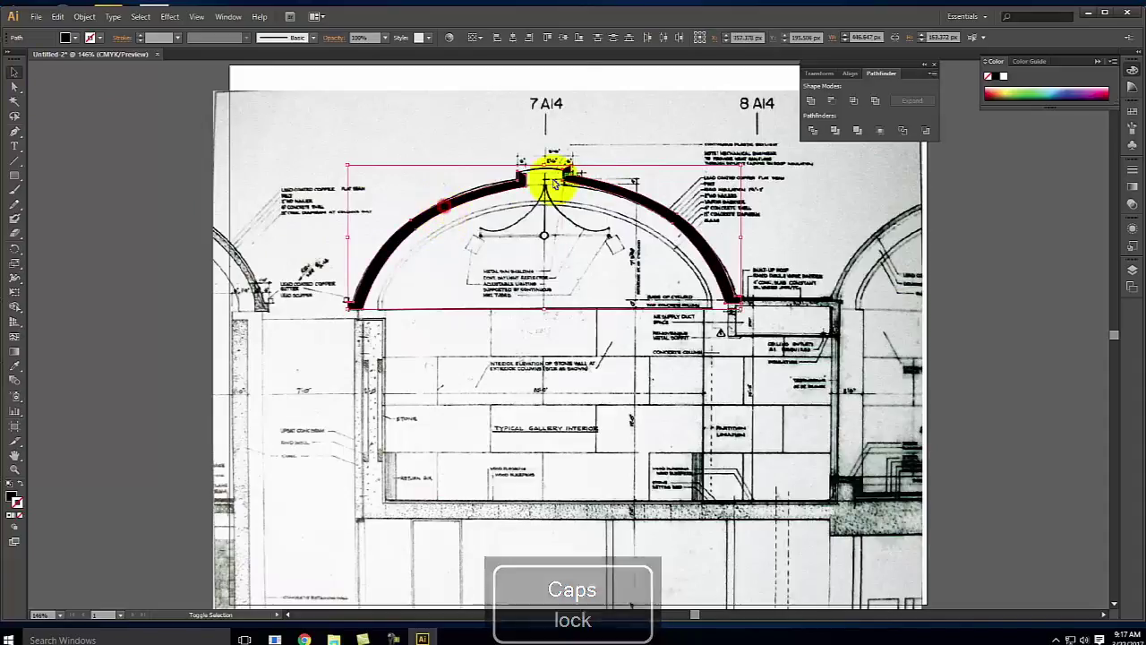
{"action": "left_click", "coordinate": [503, 188]}
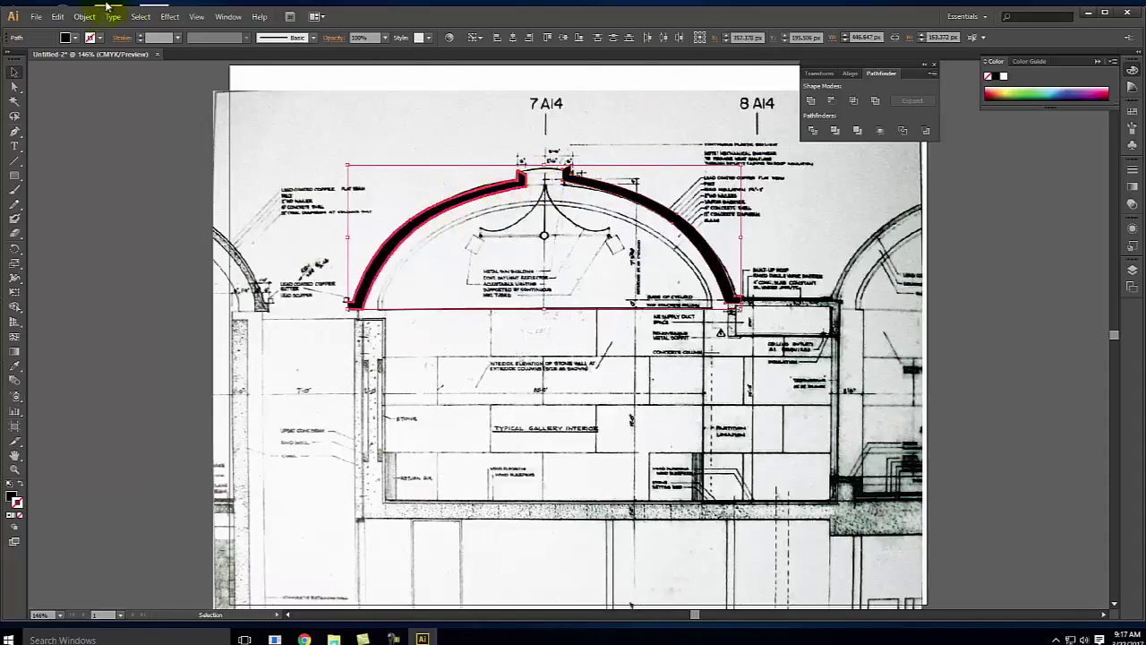
{"action": "left_click", "coordinate": [196, 17]}
{"action": "mouse_move", "coordinate": [229, 16]}
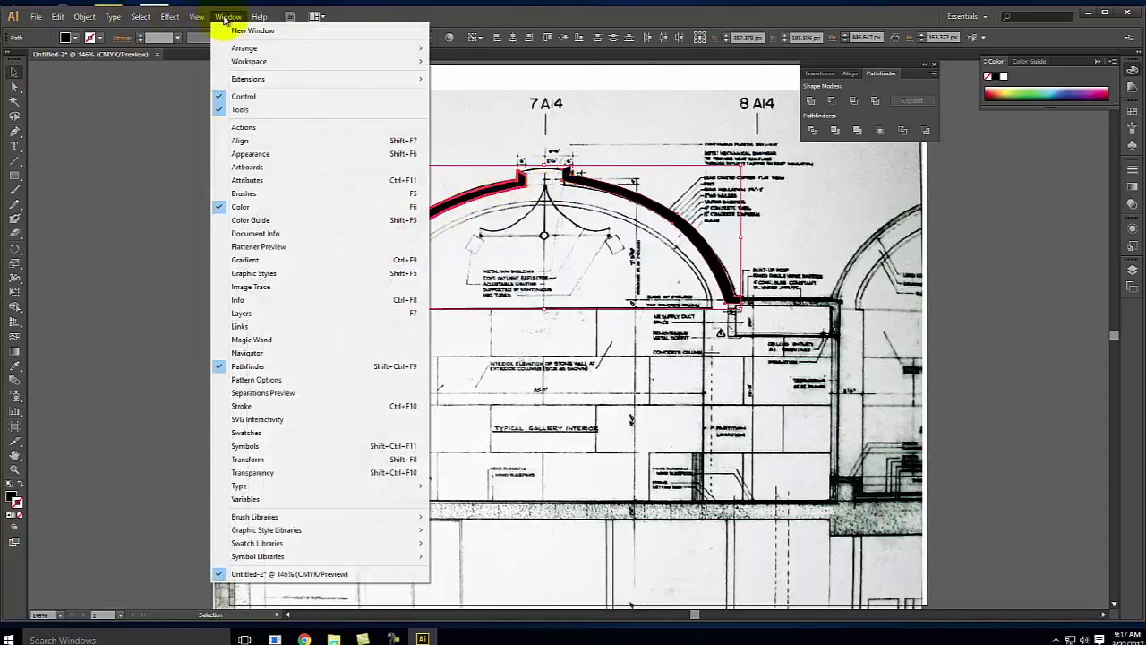
{"action": "left_click", "coordinate": [260, 140]}
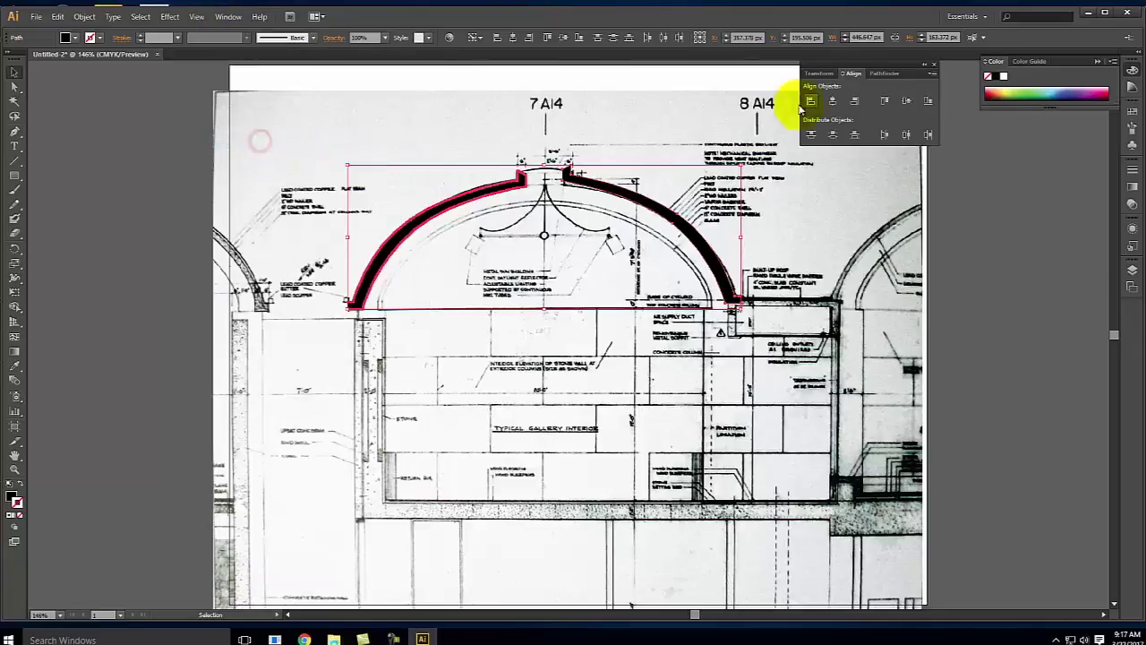
{"action": "left_click", "coordinate": [891, 105]}
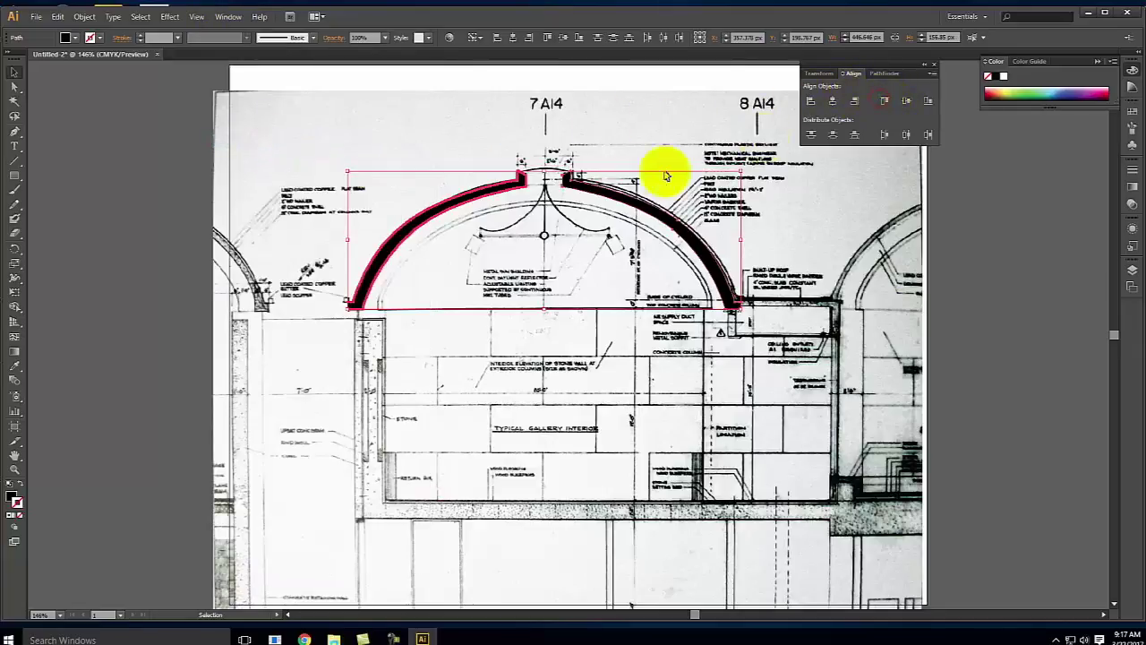
- Nudge the right vault half about 4 px to the right to match the section drawing
{"action": "left_click", "coordinate": [612, 147]}
{"action": "left_click", "coordinate": [634, 204]}
{"action": "key", "text": "Right"}
{"action": "key", "text": "Right"}
{"action": "key", "text": "Right"}
{"action": "key", "text": "Right"}
{"action": "key", "text": "Right"}
{"action": "key", "text": "Right"}
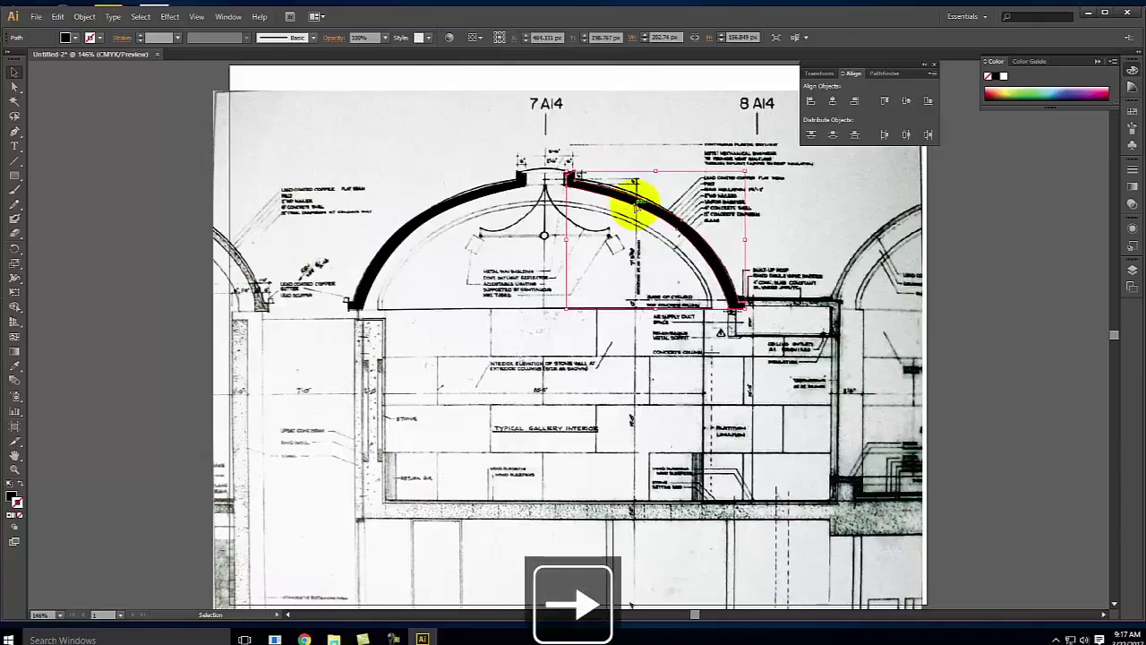
{"action": "key", "text": "Left"}
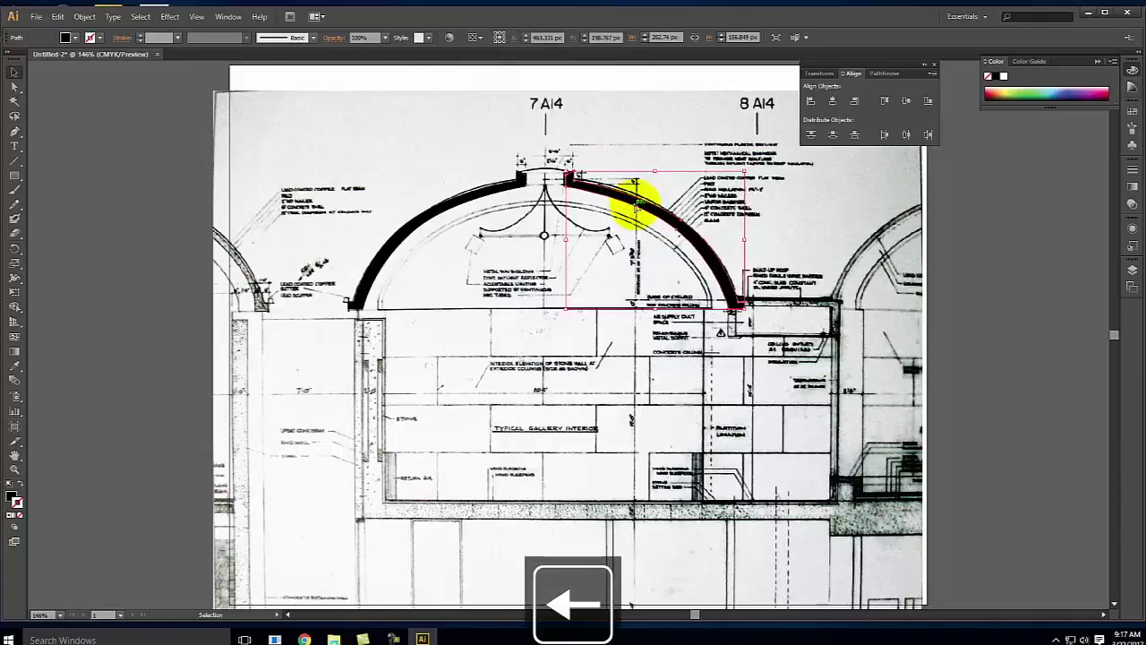
- Deselect the vault half and hide the Base Drawing layer, leaving the Building layer shown
{"action": "left_click", "coordinate": [594, 146]}
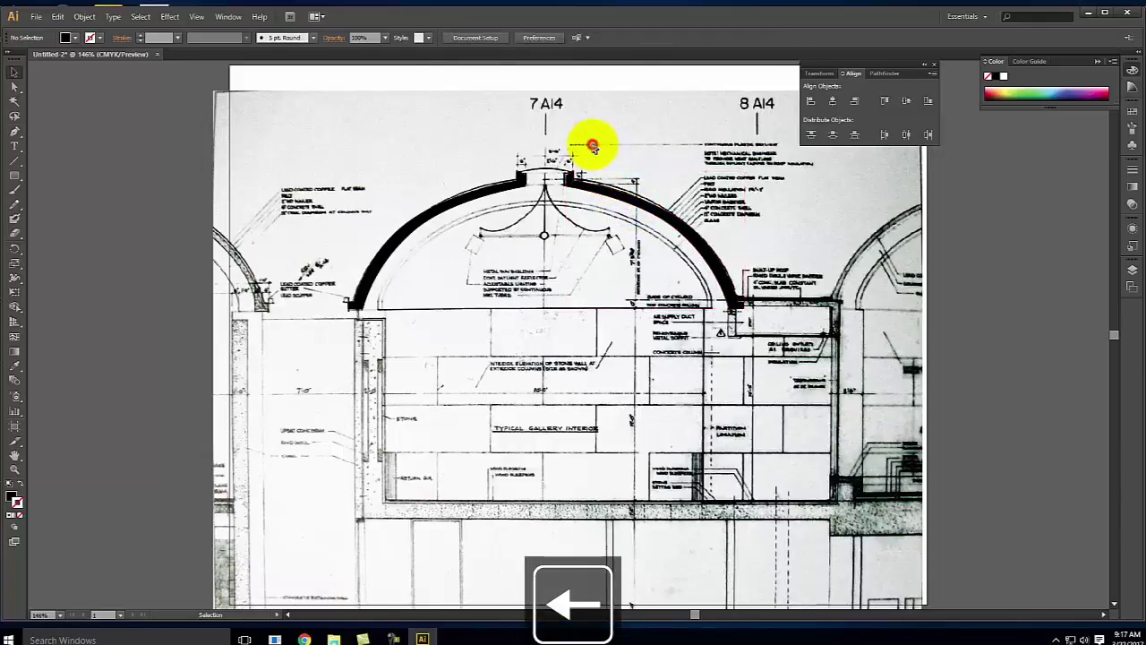
{"action": "left_click", "coordinate": [1132, 271]}
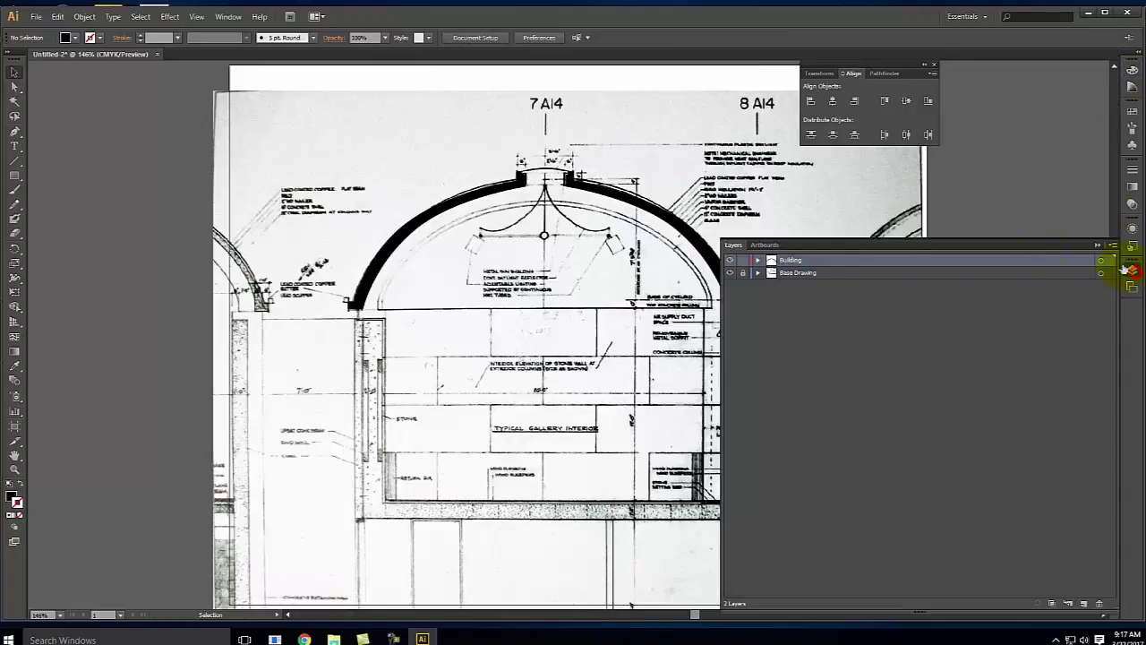
{"action": "left_click", "coordinate": [728, 273]}
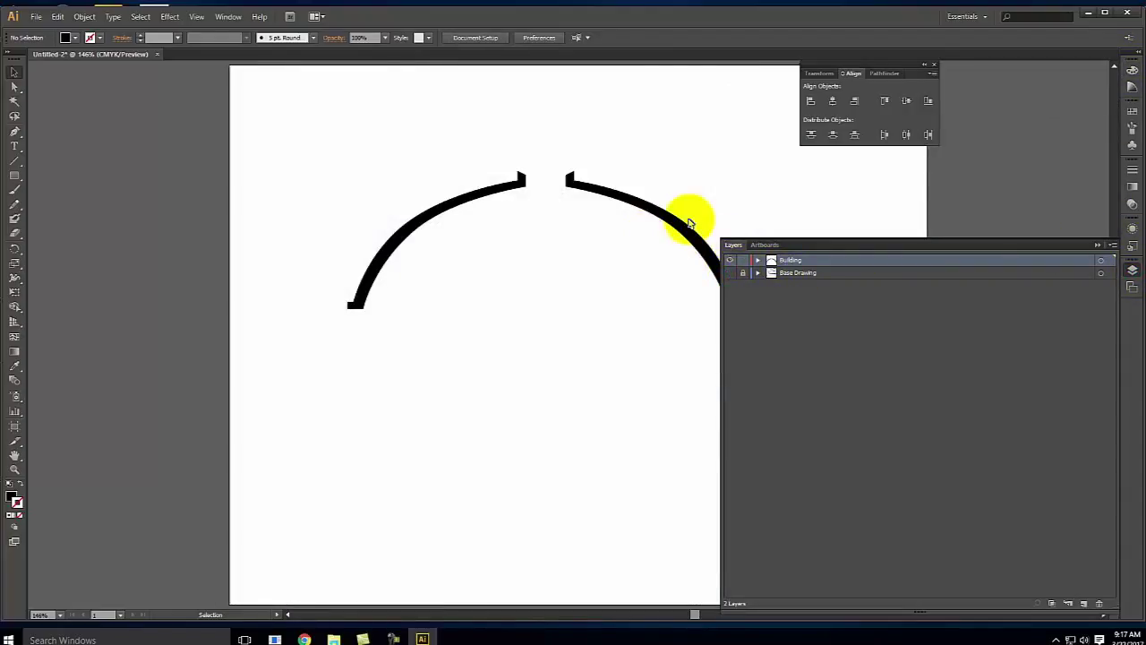
- Show the Base Drawing layer again beneath the Building layer
{"action": "left_click", "coordinate": [1095, 245]}
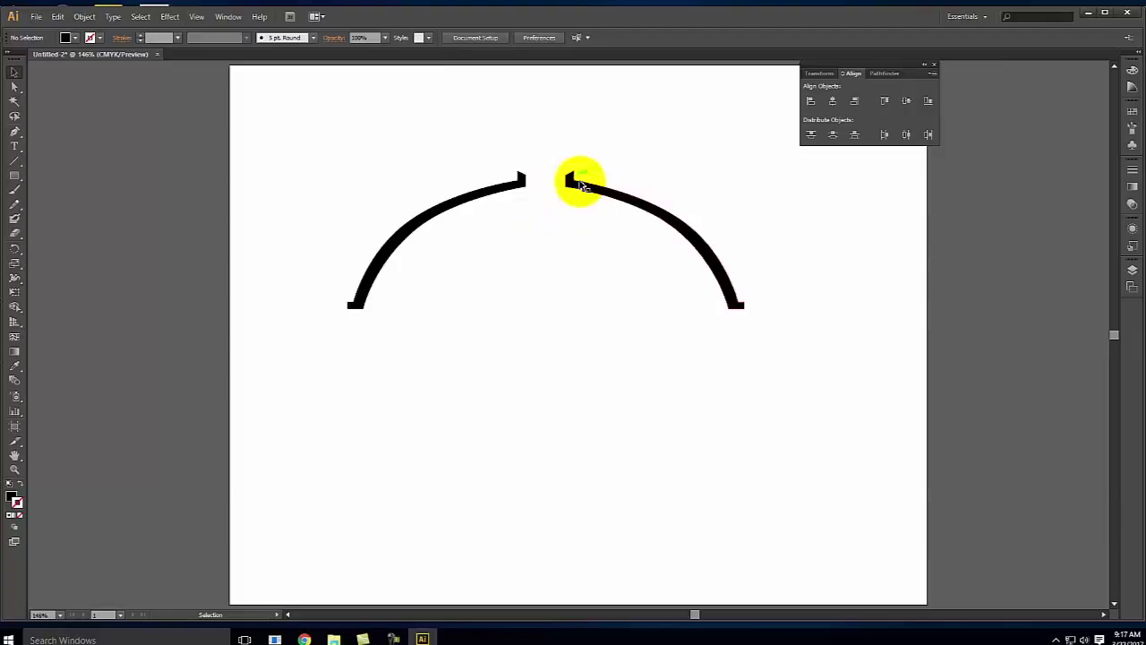
{"action": "left_click", "coordinate": [1132, 269]}
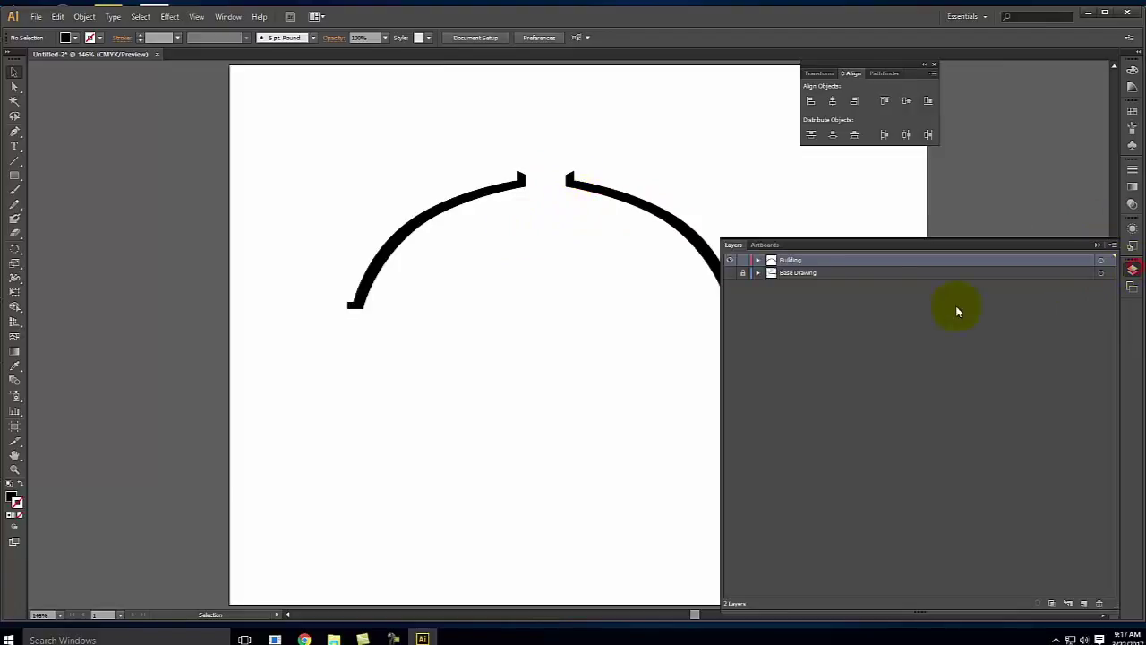
{"action": "left_click", "coordinate": [730, 272]}
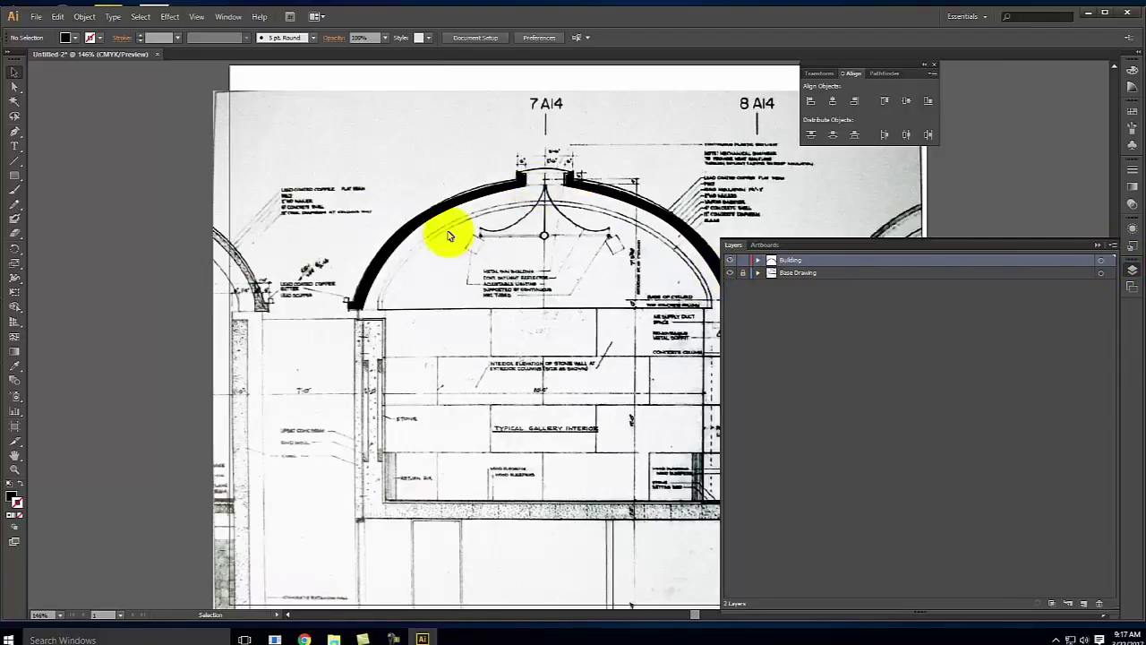
- Trace the left half of the daylight reflector with the Pen tool, about 74 px wide, from its peak under the skylight to its outer tip
{"action": "key", "text": "ctrl+equal"}
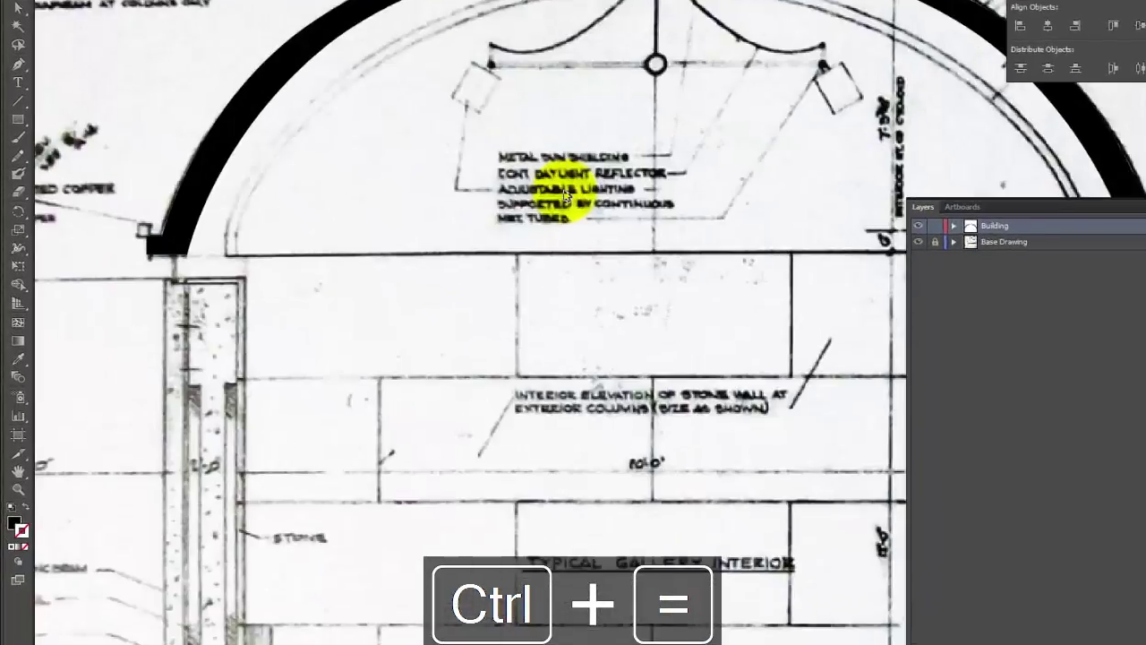
{"action": "key", "text": "space"}
{"action": "left_click_drag", "start_coordinate": [882, 123], "coordinate": [744, 332]}
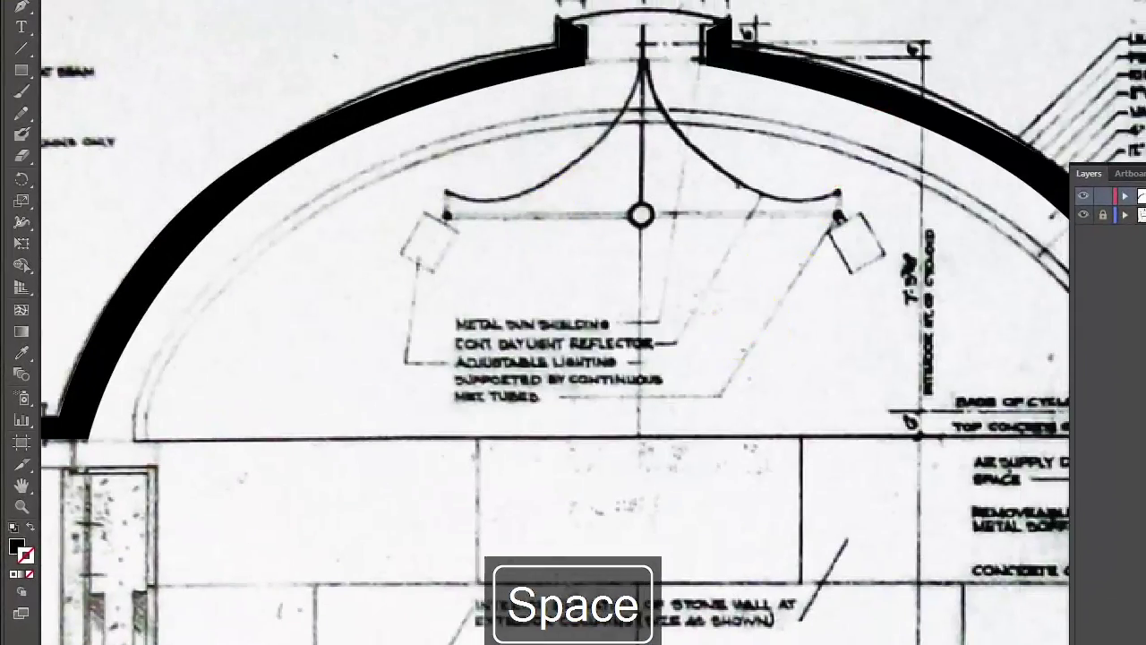
{"action": "left_click", "coordinate": [644, 57]}
{"action": "left_click", "coordinate": [568, 167]}
{"action": "mouse_move", "coordinate": [559, 179]}
{"action": "left_mouse_down"}
{"action": "mouse_move", "coordinate": [490, 207]}
{"action": "mouse_move", "coordinate": [508, 215]}
{"action": "left_mouse_up"}
{"action": "mouse_move", "coordinate": [446, 193]}
{"action": "left_mouse_down"}
{"action": "mouse_move", "coordinate": [548, 131]}
{"action": "mouse_move", "coordinate": [447, 199]}
{"action": "left_mouse_up"}
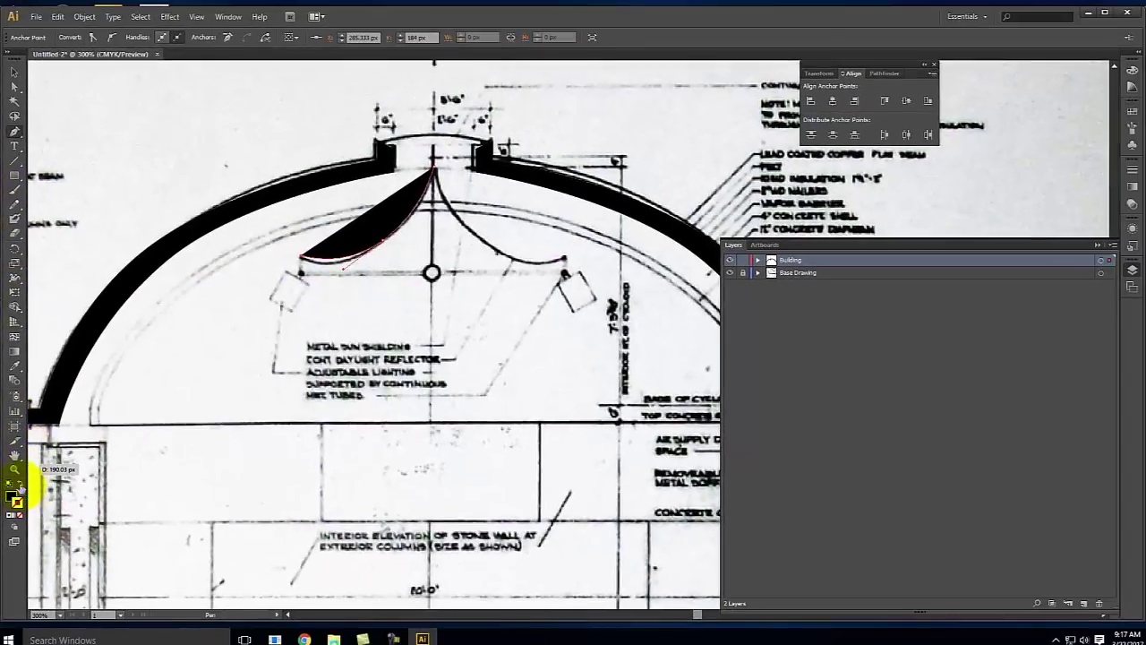
- Swap the fill and stroke of the reflector curve and set its stroke weight to 3 pt
{"action": "left_click", "coordinate": [20, 486]}
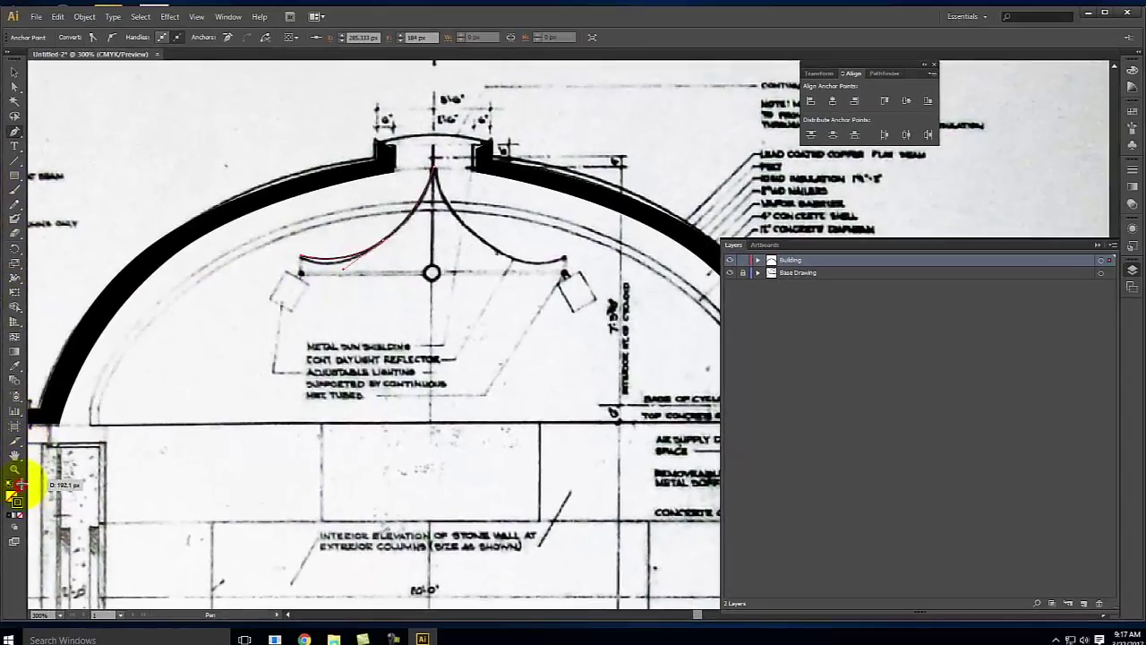
{"action": "left_click", "coordinate": [1133, 170]}
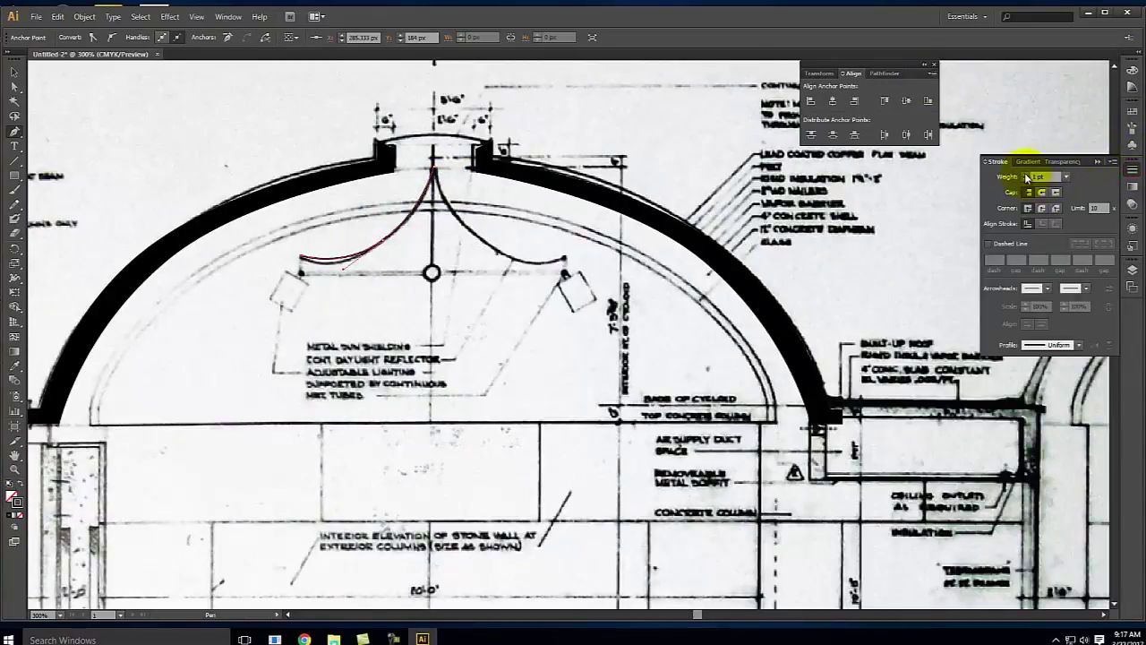
{"action": "left_click", "coordinate": [1028, 176]}
{"action": "left_click", "coordinate": [1028, 175]}
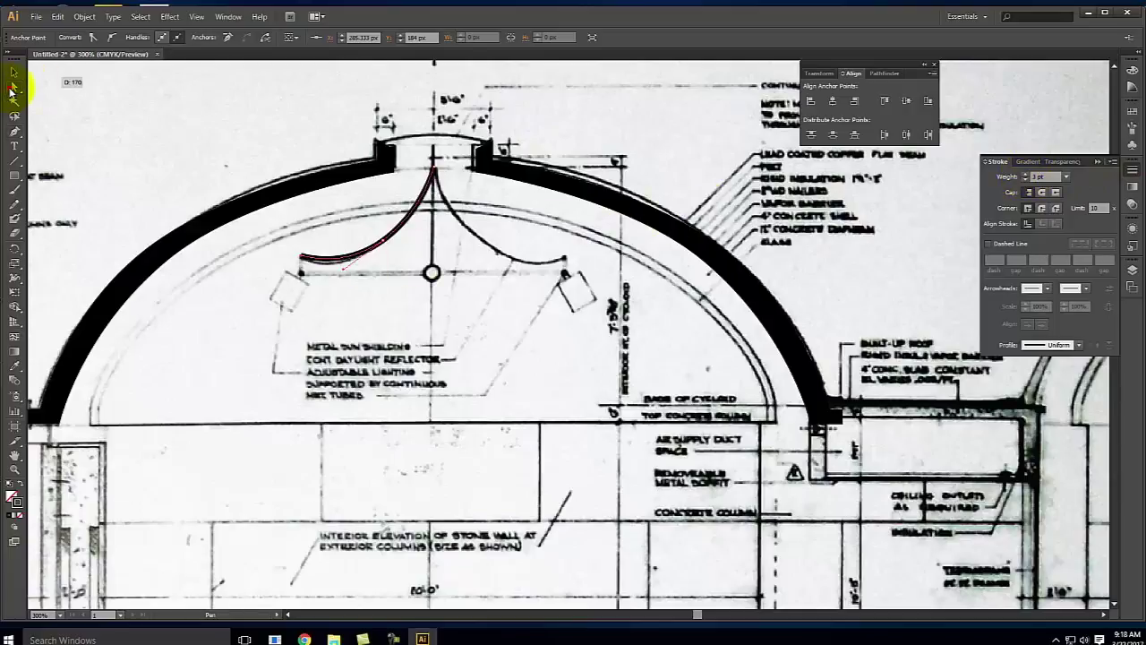
- Adjust the middle anchor's direction handle so the reflector curve follows the drawn line, and deselect the curve
{"action": "left_click", "coordinate": [14, 87]}
{"action": "left_click_drag", "start_coordinate": [385, 242], "coordinate": [335, 277]}
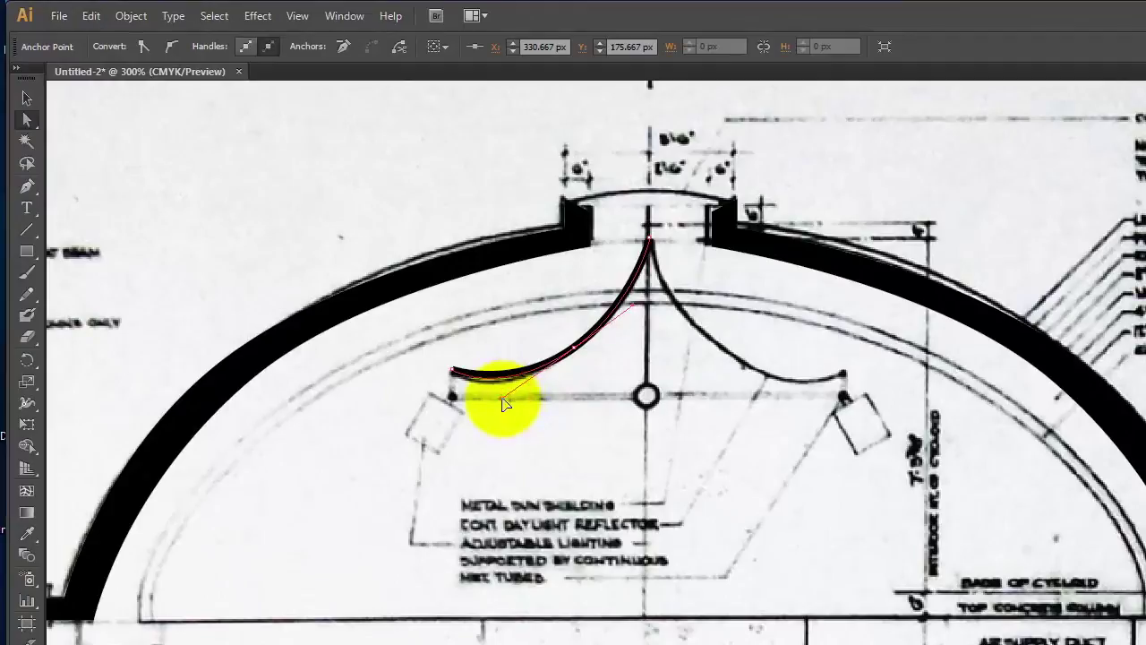
{"action": "left_click_drag", "start_coordinate": [502, 397], "coordinate": [493, 414]}
{"action": "left_click", "coordinate": [26, 97]}
{"action": "left_click", "coordinate": [366, 154]}
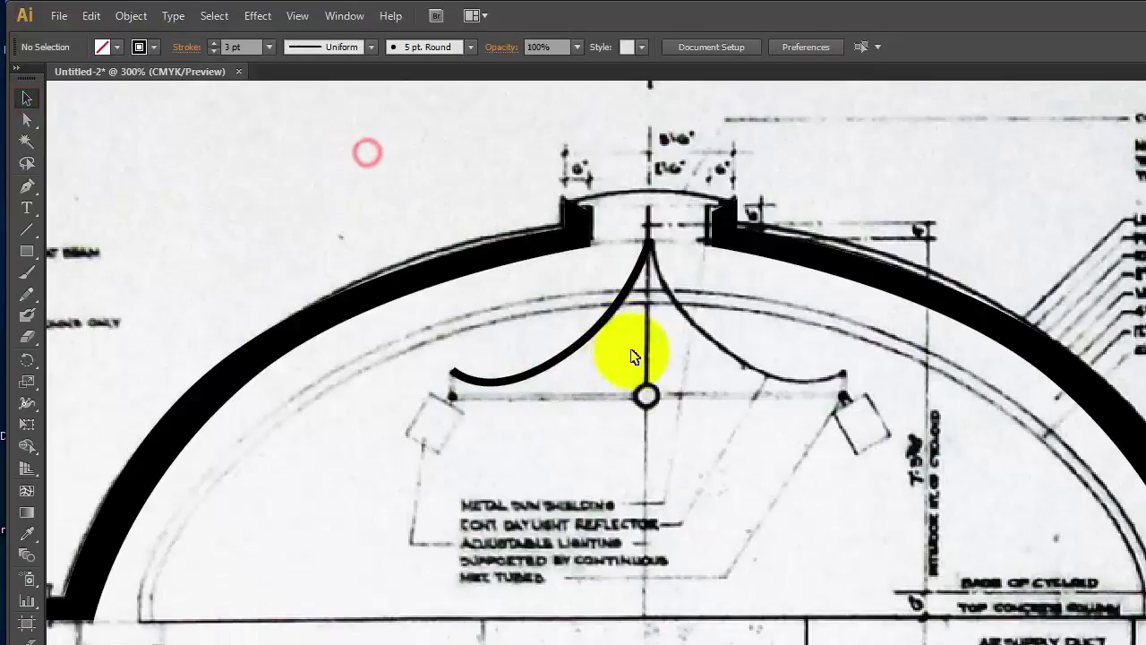
- Duplicate the left reflector curve and reflect the copy across the vertical axis
{"action": "left_click", "coordinate": [582, 346]}
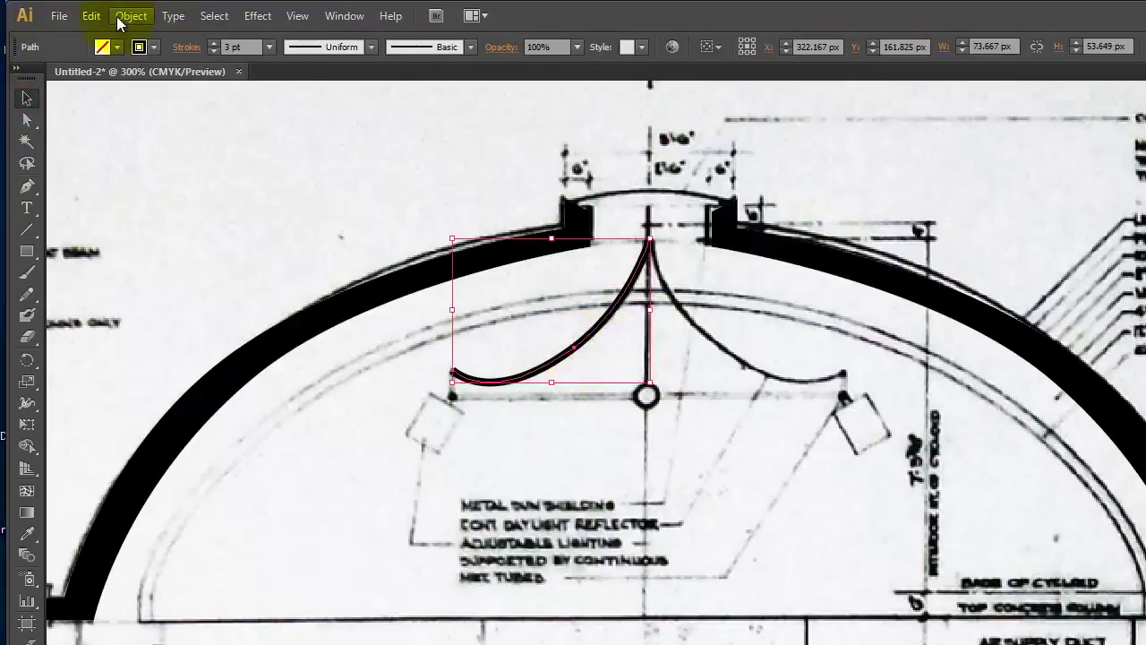
{"action": "key", "text": "ctrl+c"}
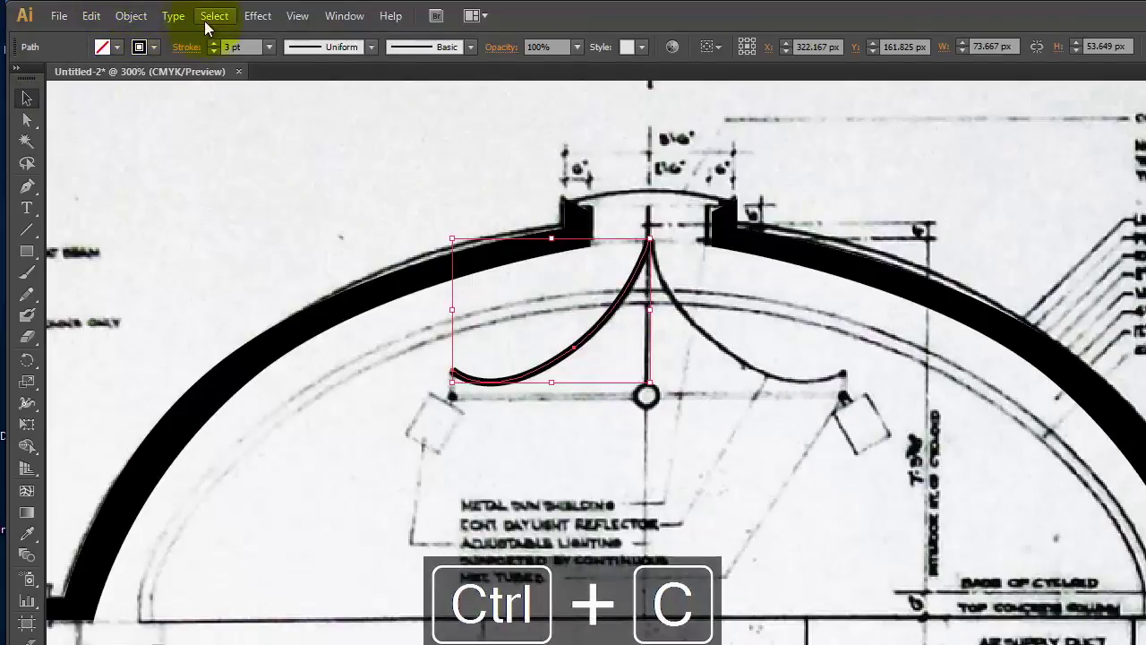
{"action": "key", "text": "ctrl+v"}
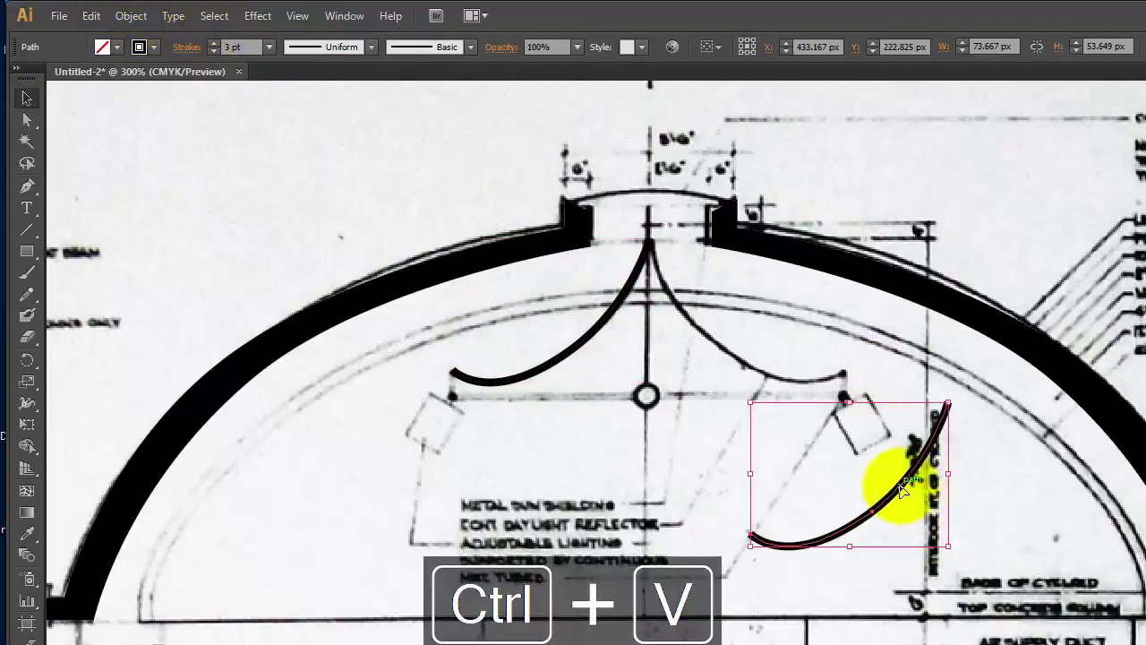
{"action": "left_click", "coordinate": [131, 16]}
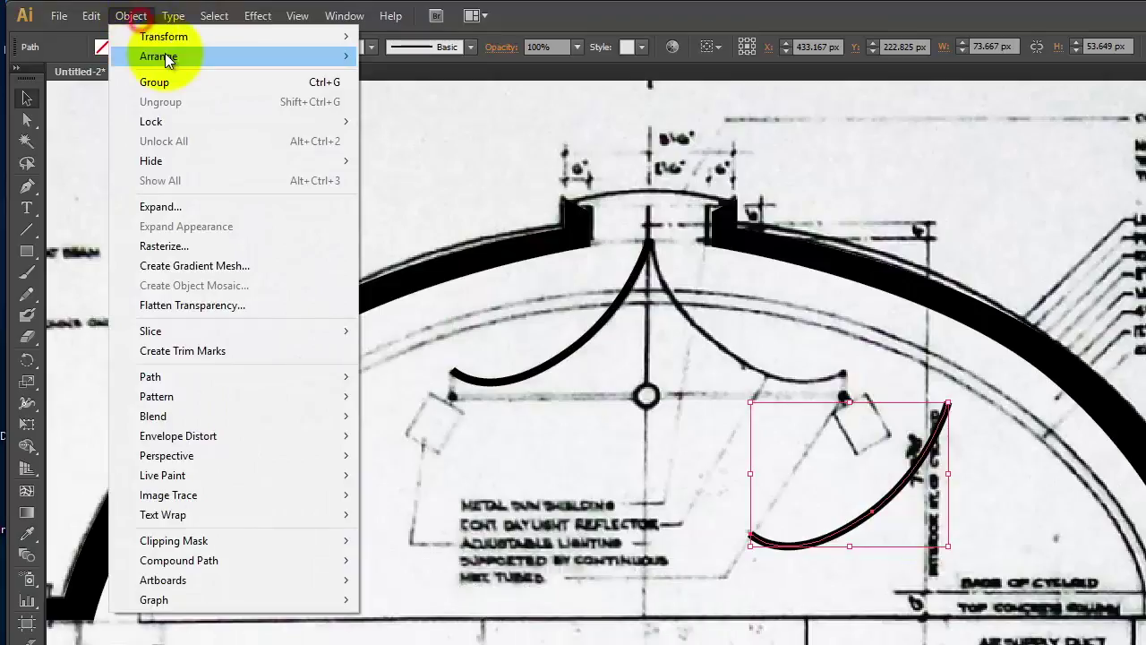
{"action": "mouse_move", "coordinate": [164, 41]}
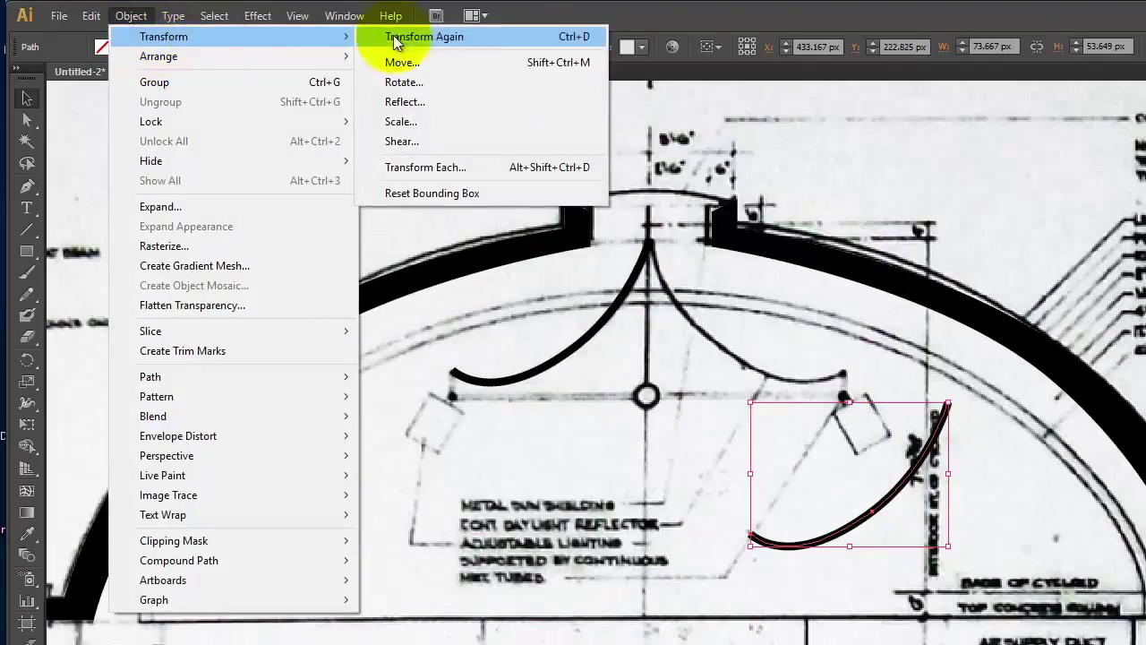
{"action": "left_click", "coordinate": [464, 109]}
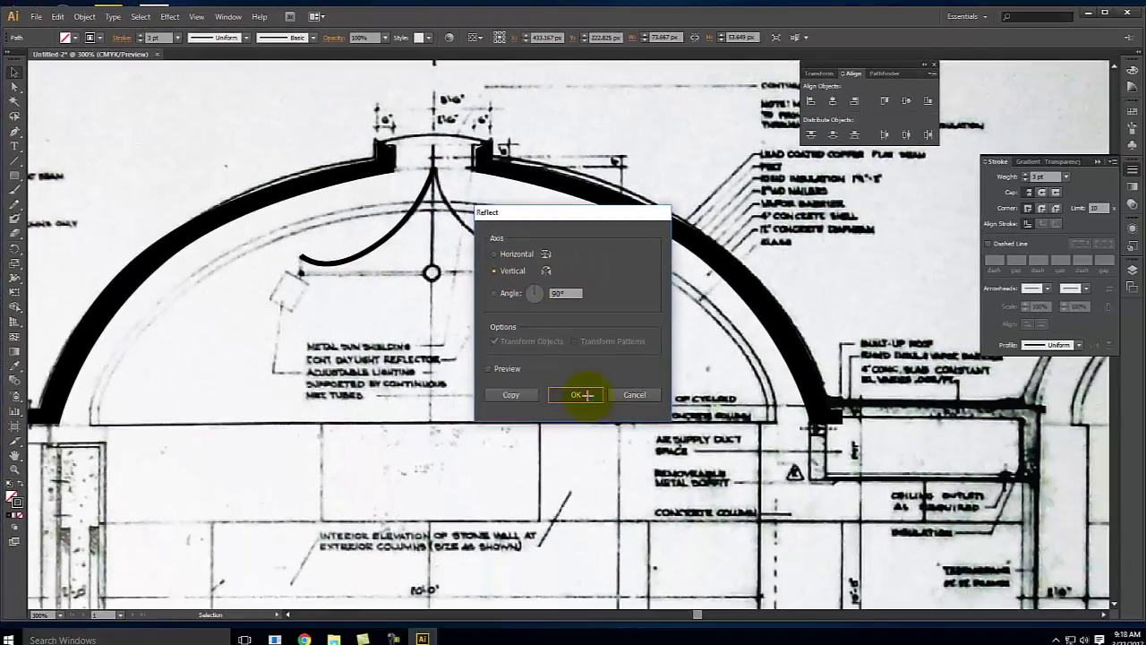
{"action": "left_click", "coordinate": [860, 575]}
- Move the reflected curve over the right half of the drawn reflector, nudge it slightly left to meet the peak, and deselect it
{"action": "left_click_drag", "start_coordinate": [562, 359], "coordinate": [497, 254]}
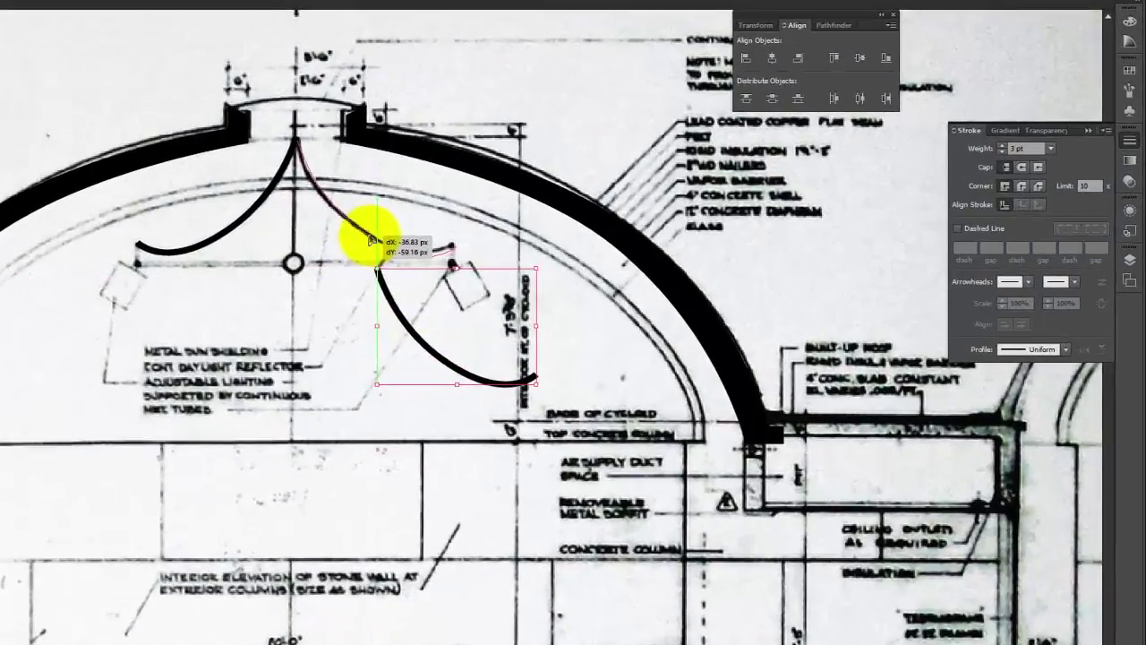
{"action": "left_click_drag", "start_coordinate": [370, 239], "coordinate": [368, 238]}
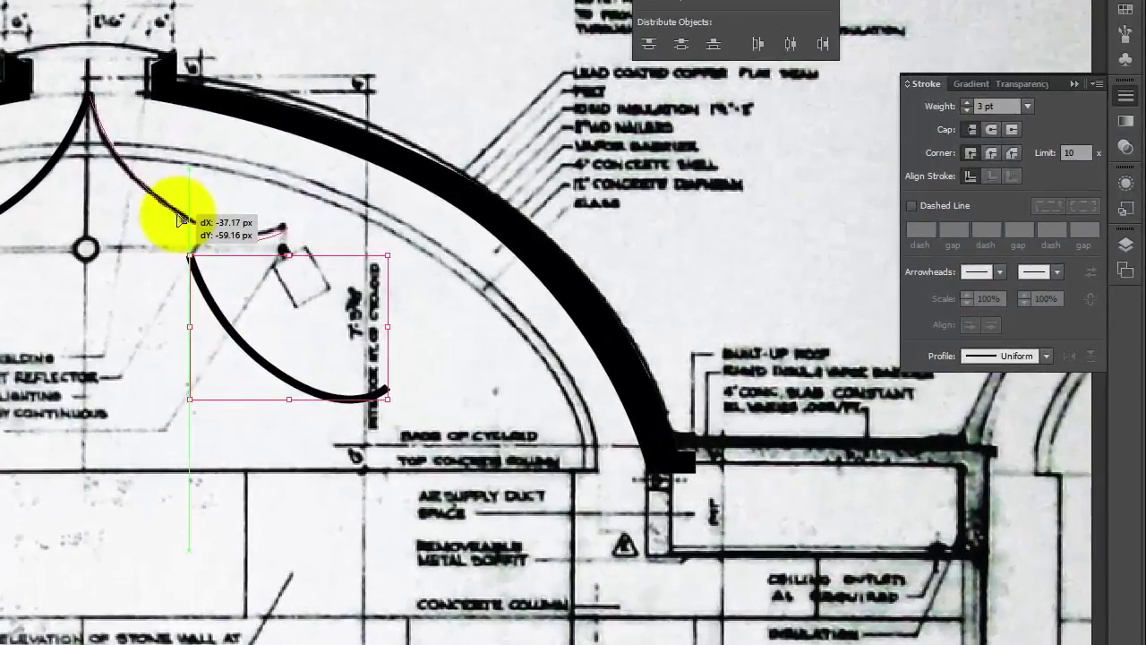
{"action": "left_click_drag", "start_coordinate": [178, 218], "coordinate": [174, 219]}
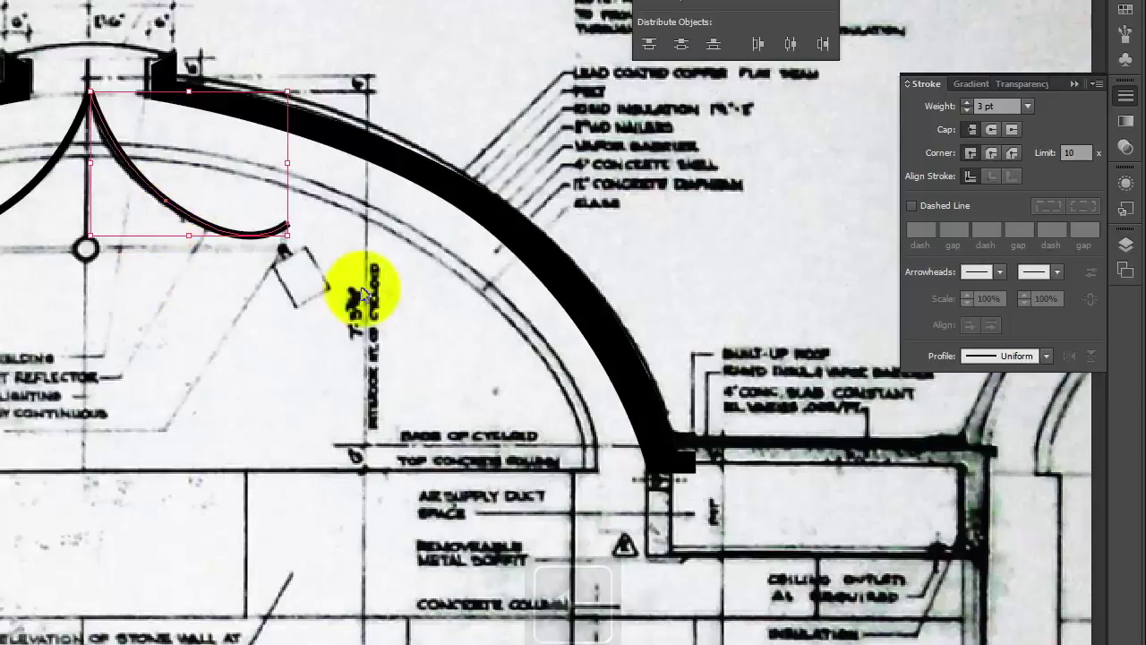
{"action": "key", "text": "Left"}
{"action": "left_click", "coordinate": [217, 314]}
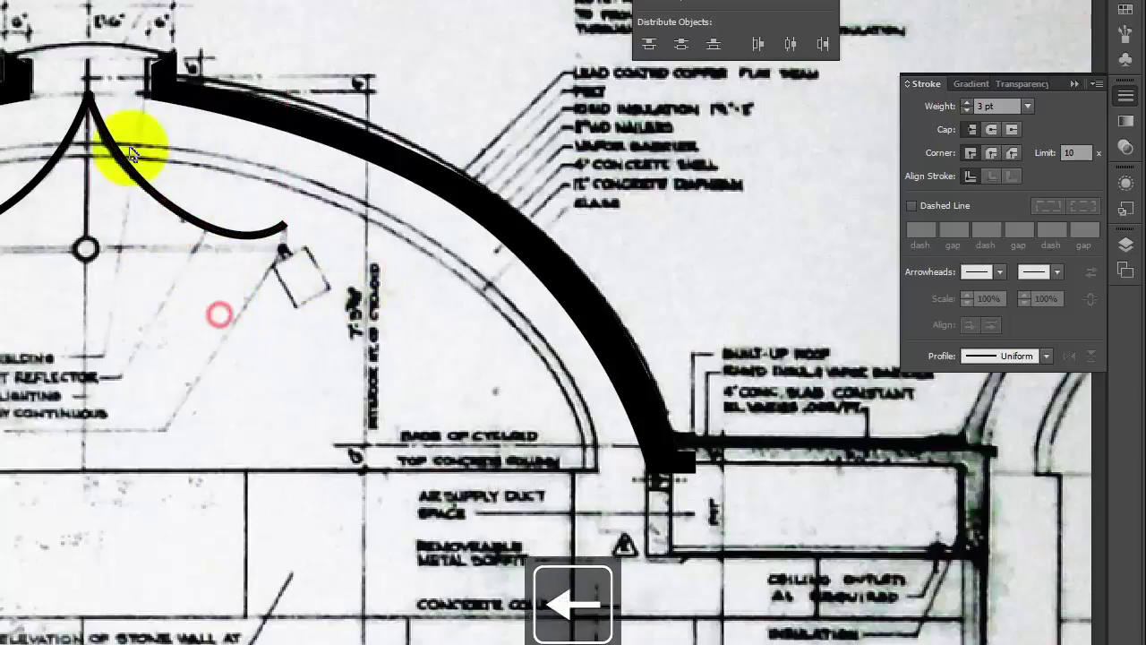
- Hide the Base Drawing layer to check the traced reflector, and show the layer again
{"action": "left_click", "coordinate": [1121, 250]}
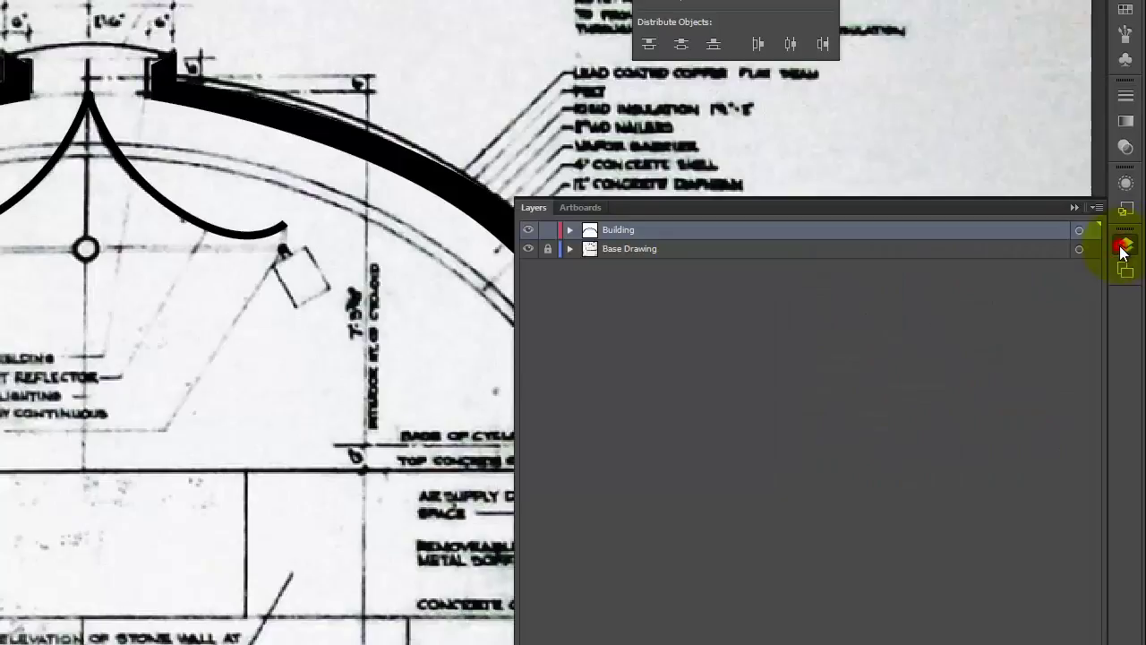
{"action": "left_click", "coordinate": [529, 249]}
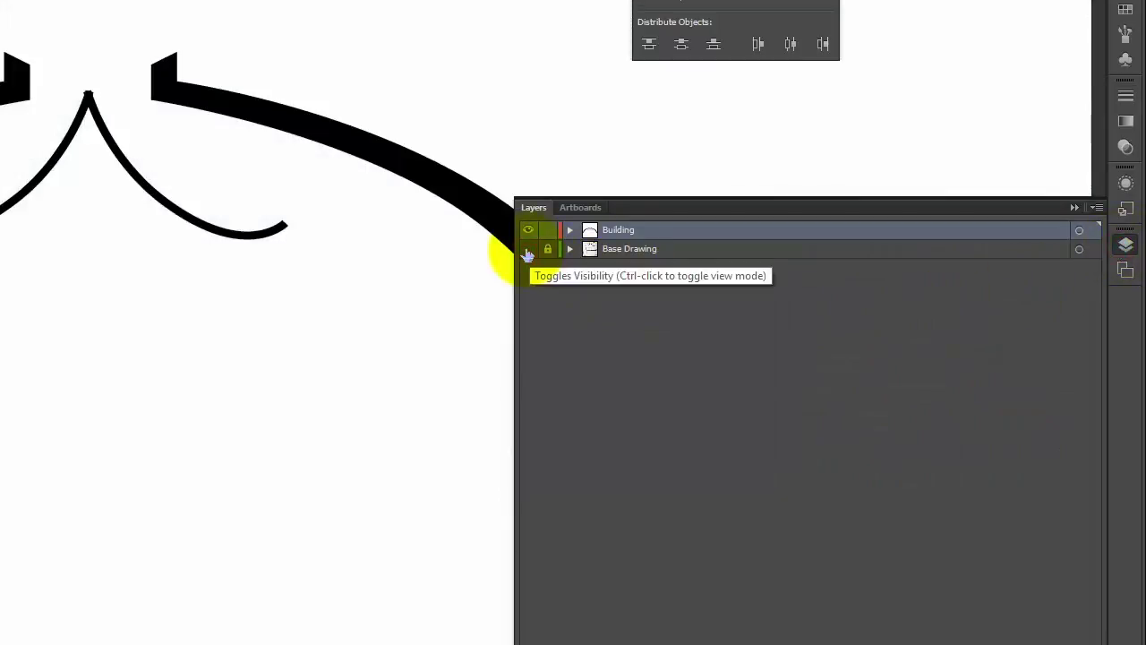
{"action": "left_click", "coordinate": [528, 249]}
- Trace the left gallery wall and the floor slab as one closed L-shaped outline with the Pen tool
{"action": "key", "text": "ctrl+minus"}
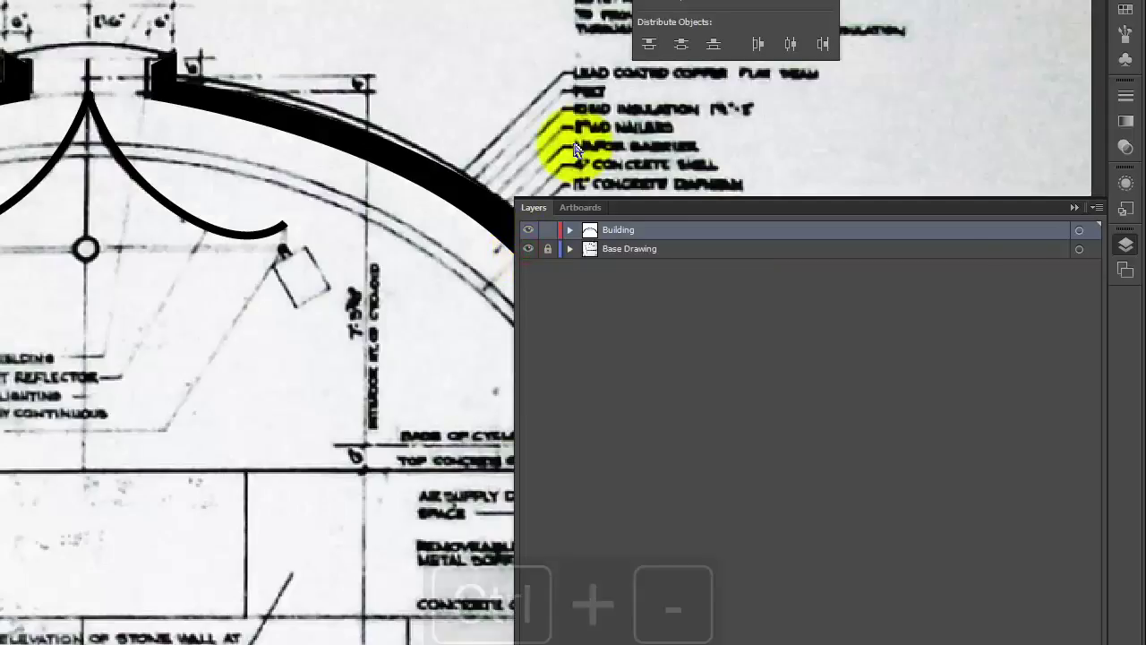
{"action": "key", "text": "ctrl+minus"}
{"action": "key", "text": "space"}
{"action": "left_click_drag", "start_coordinate": [217, 319], "coordinate": [93, 59]}
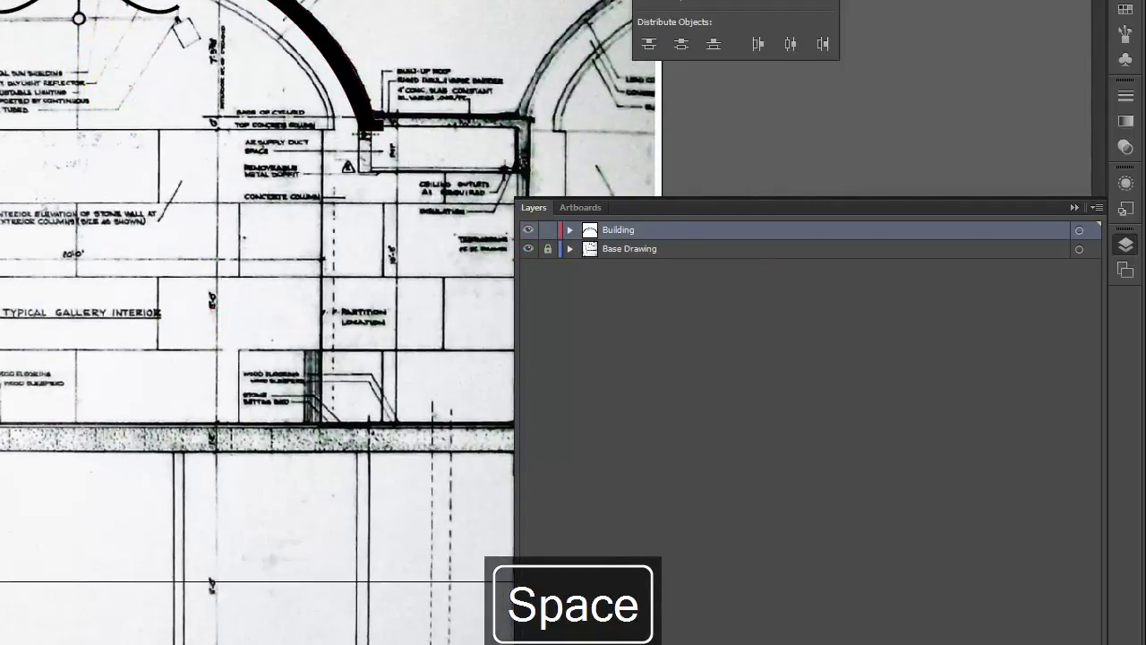
{"action": "left_click_drag", "start_coordinate": [228, 204], "coordinate": [257, 205]}
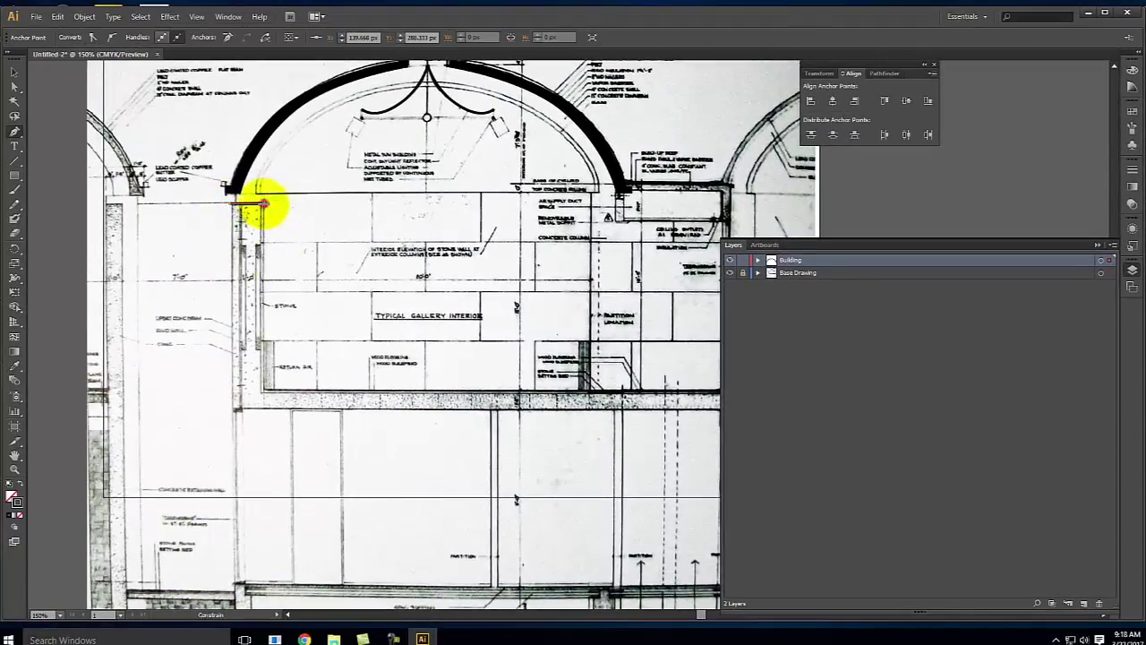
{"action": "left_click", "coordinate": [264, 391]}
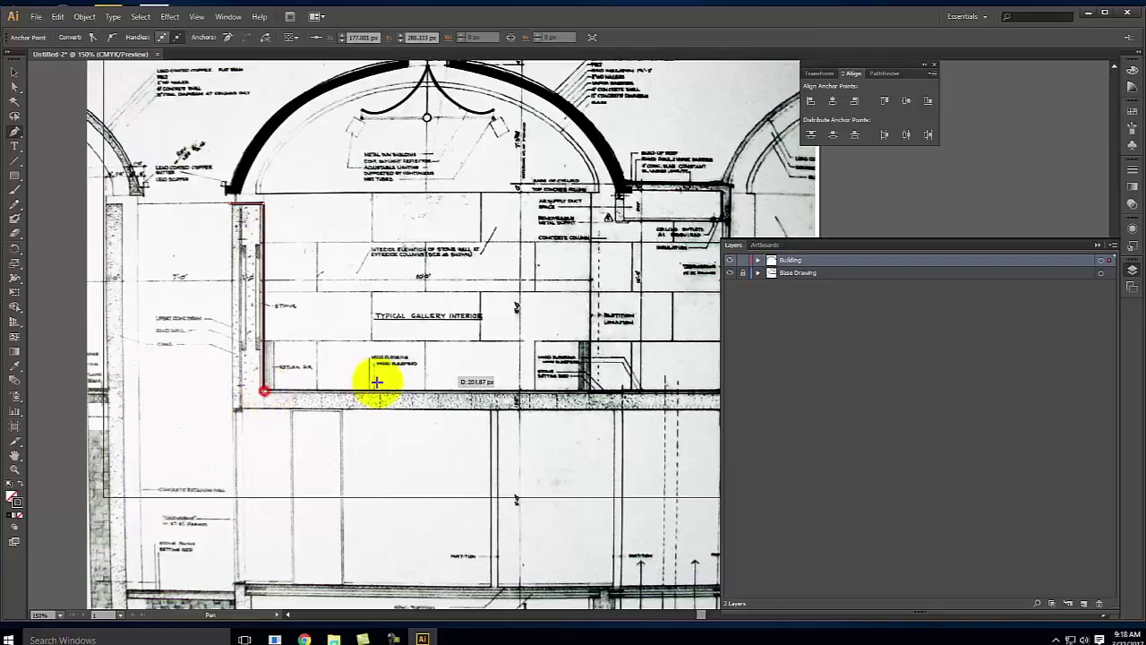
{"action": "left_click", "coordinate": [707, 391], "text": "shift"}
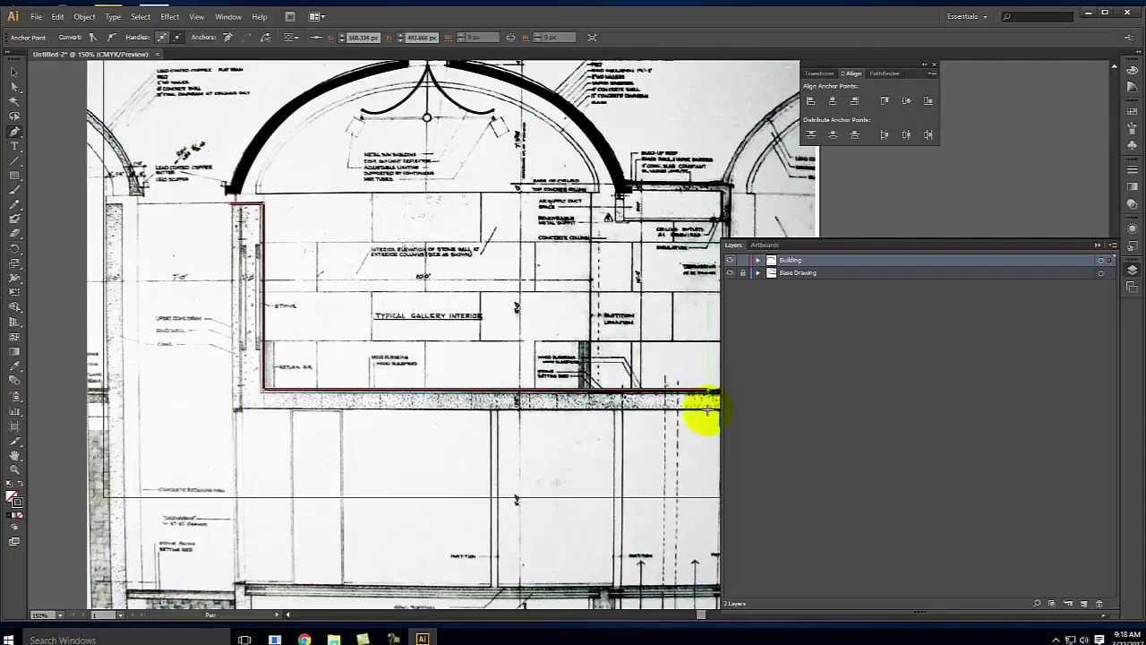
{"action": "left_click", "coordinate": [707, 409]}
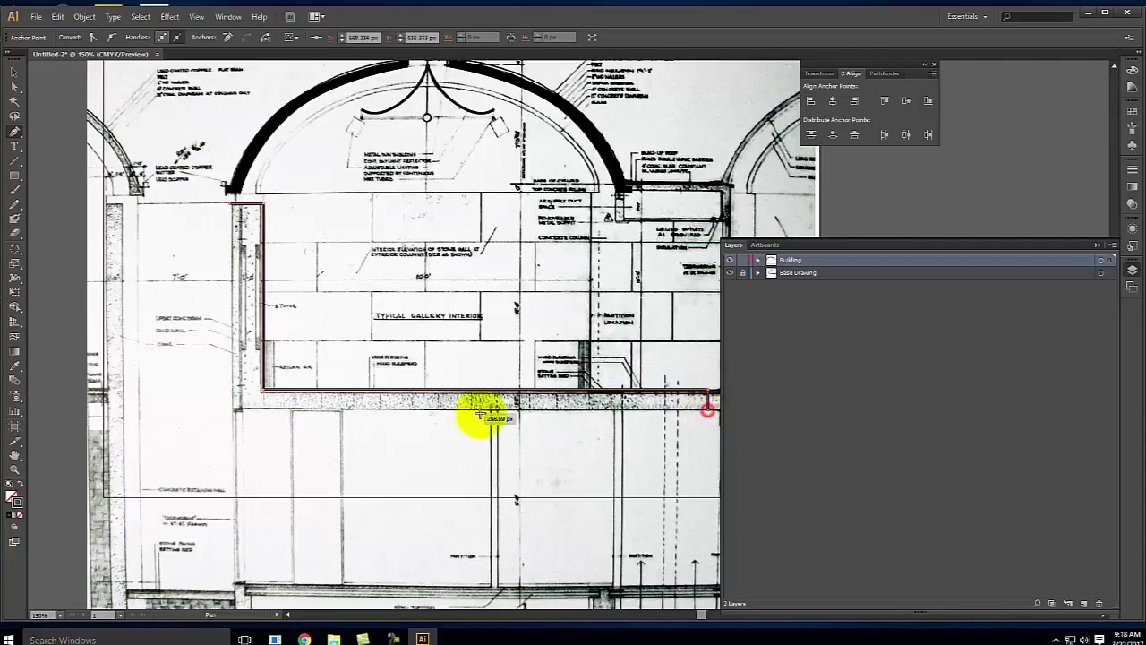
{"action": "left_click", "coordinate": [229, 410]}
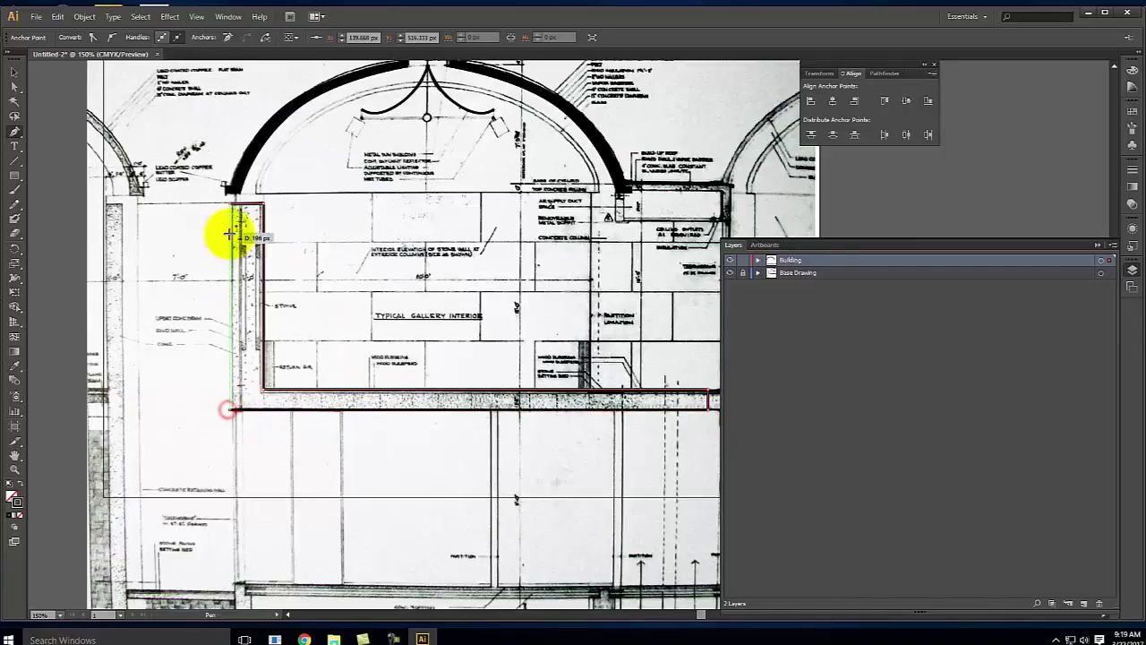
{"action": "left_click", "coordinate": [230, 204]}
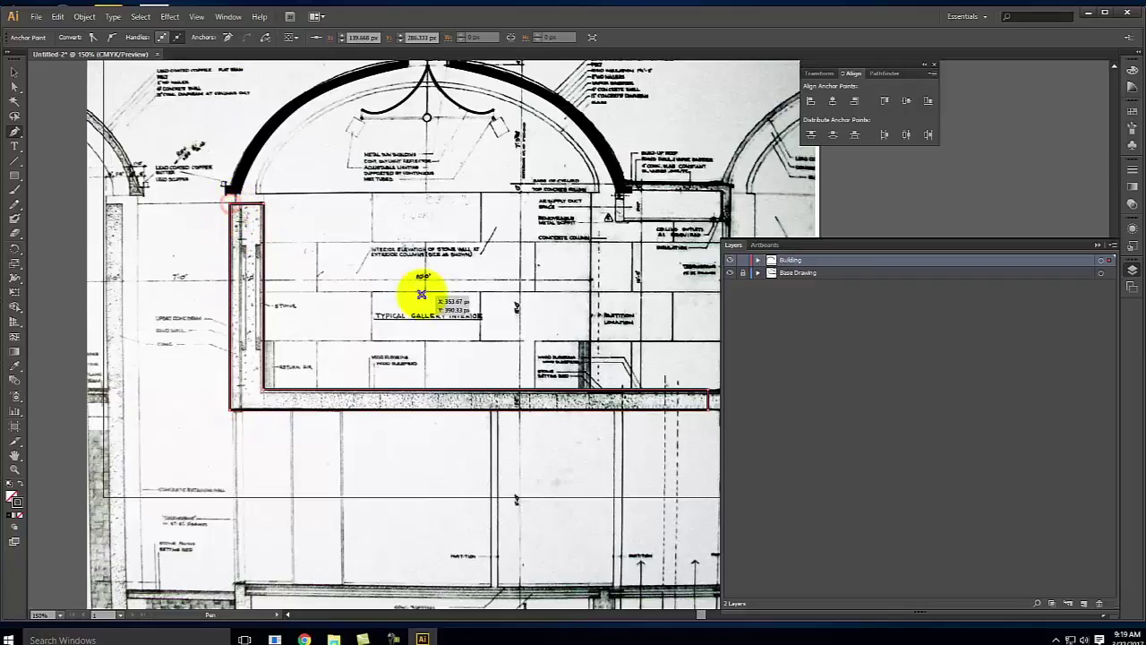
- Swap fill and stroke so the L-shaped wall and floor outline is solid black, and hide the Base Drawing layer
{"action": "left_click", "coordinate": [12, 73]}
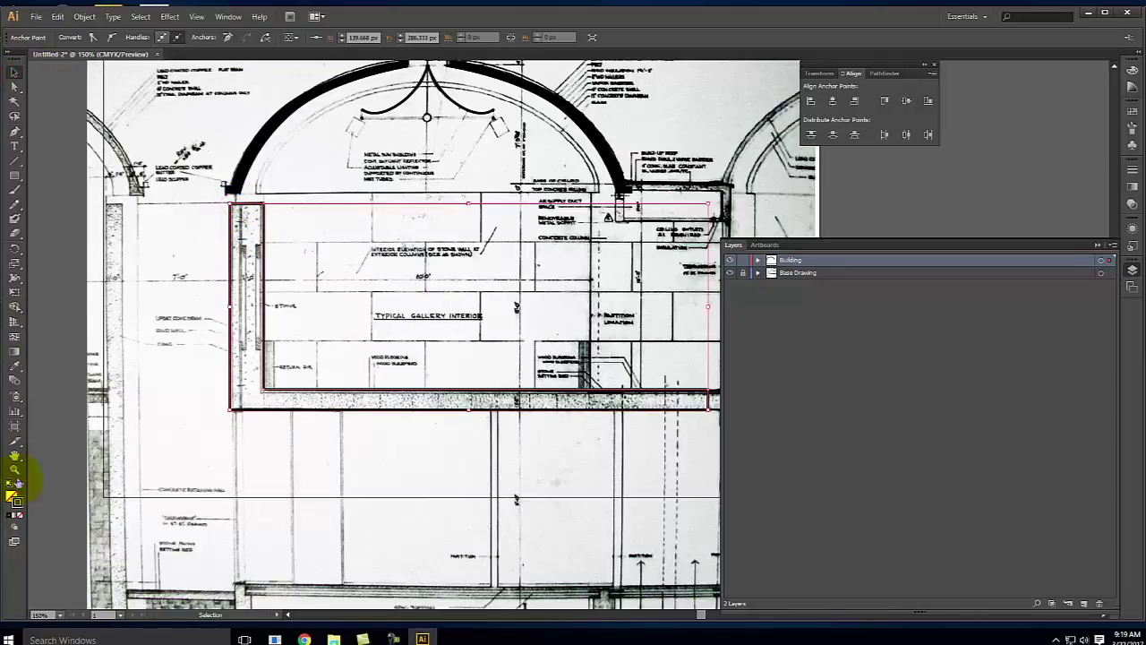
{"action": "left_click", "coordinate": [20, 482]}
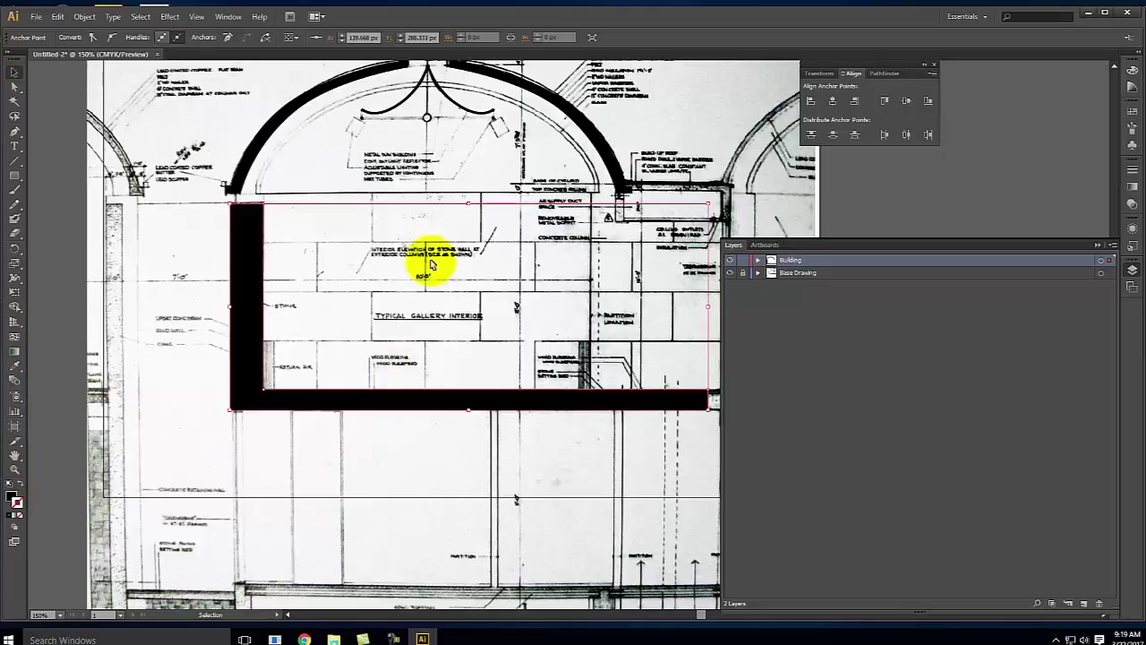
{"action": "left_click", "coordinate": [730, 272]}
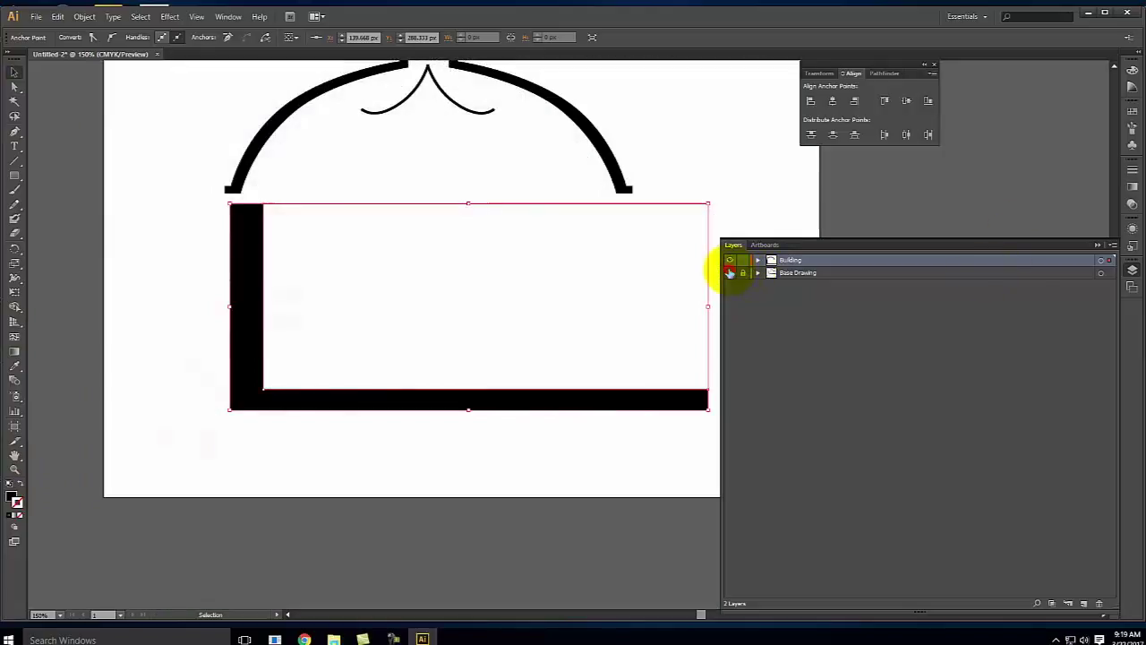
{"action": "left_click", "coordinate": [15, 88]}
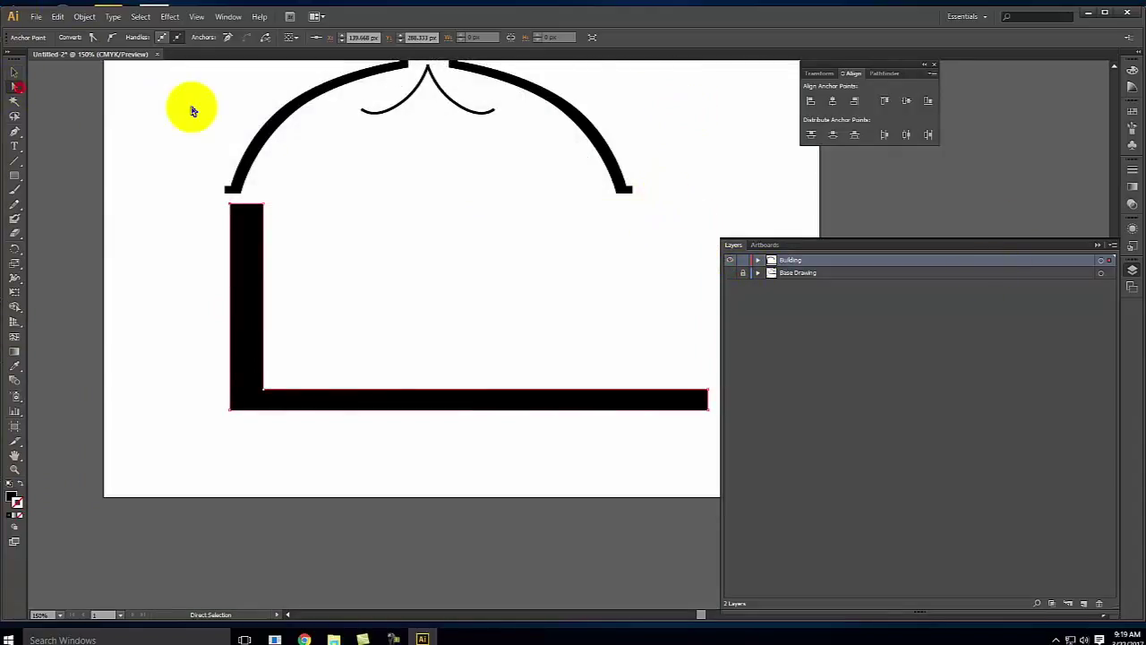
- Deselect the wall and floor shape, and add a new layer named Diagram above the Building layer
{"action": "left_click", "coordinate": [192, 109]}
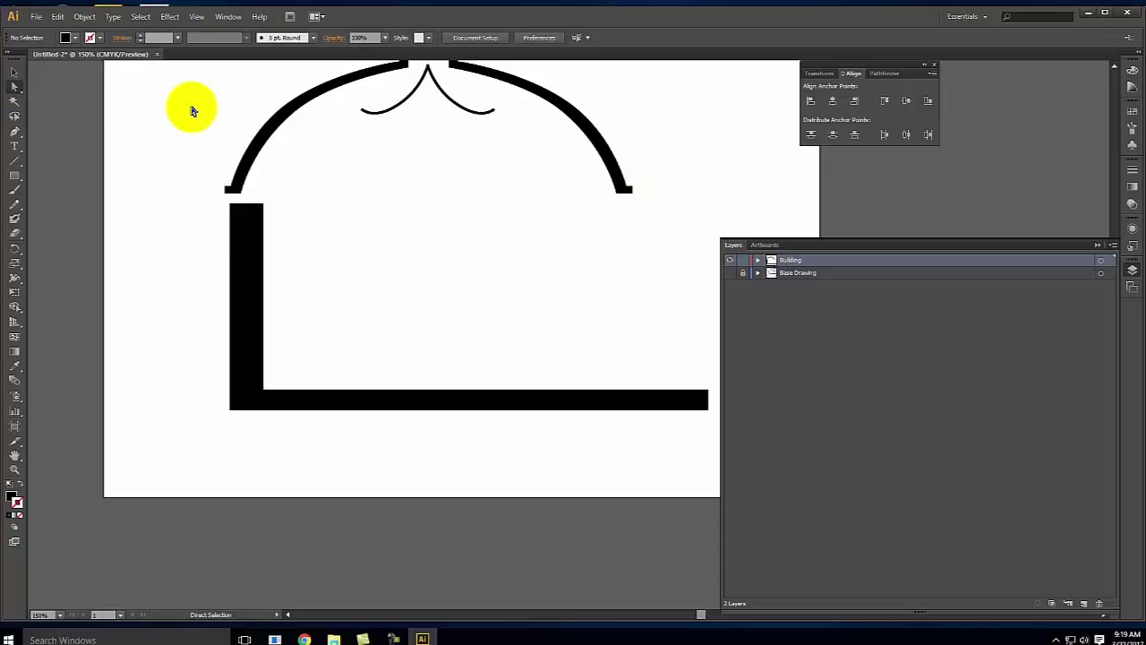
{"action": "key", "text": "space"}
{"action": "mouse_move", "coordinate": [385, 156]}
{"action": "left_mouse_down"}
{"action": "mouse_move", "coordinate": [409, 174]}
{"action": "mouse_move", "coordinate": [399, 188]}
{"action": "left_mouse_up"}
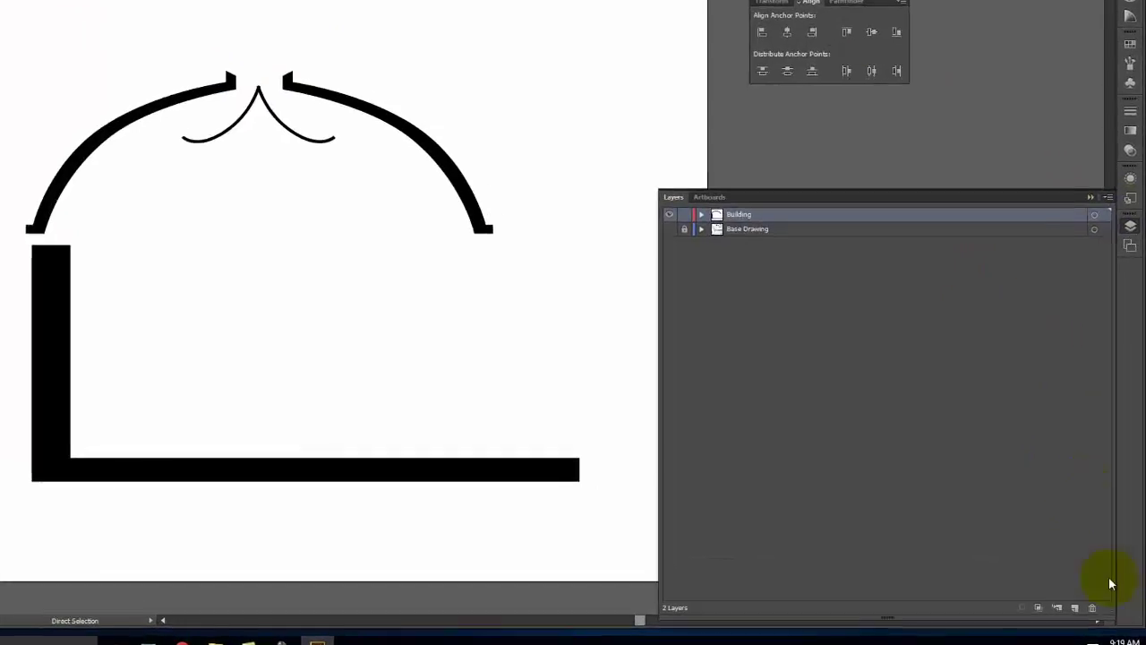
{"action": "left_click", "coordinate": [1084, 602]}
{"action": "double_click", "coordinate": [608, 109]}
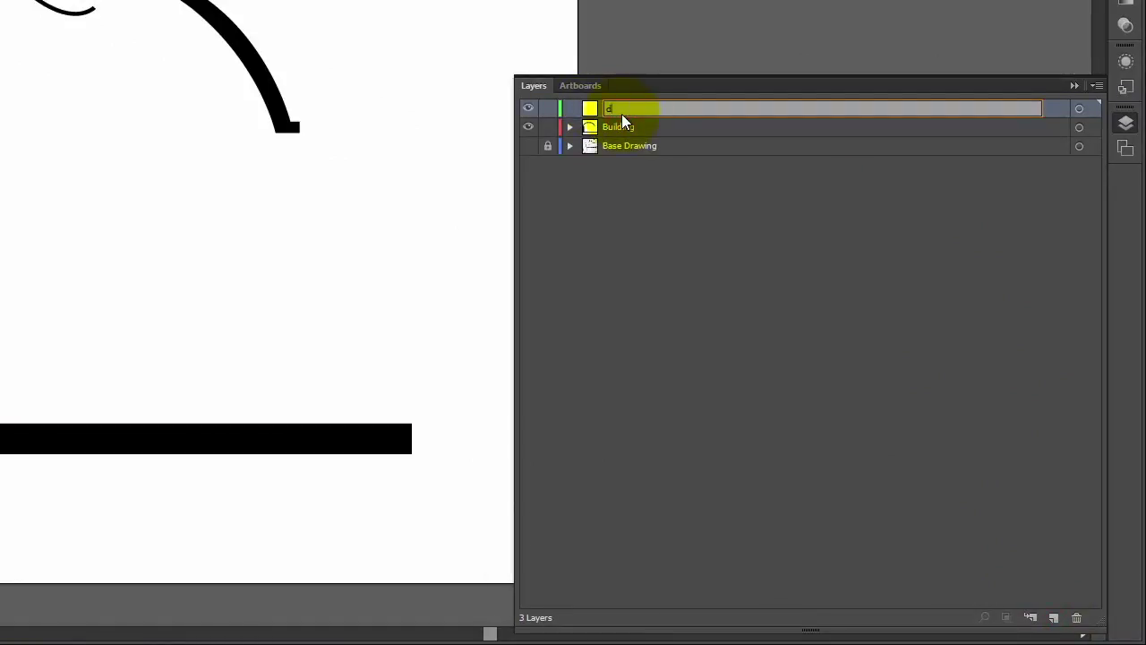
{"action": "type", "text": "d"}
{"action": "key", "text": "BackSpace"}
{"action": "key", "text": "BackSpace"}
{"action": "key", "text": "Caps_Lock"}
{"action": "type", "text": "Diagram"}
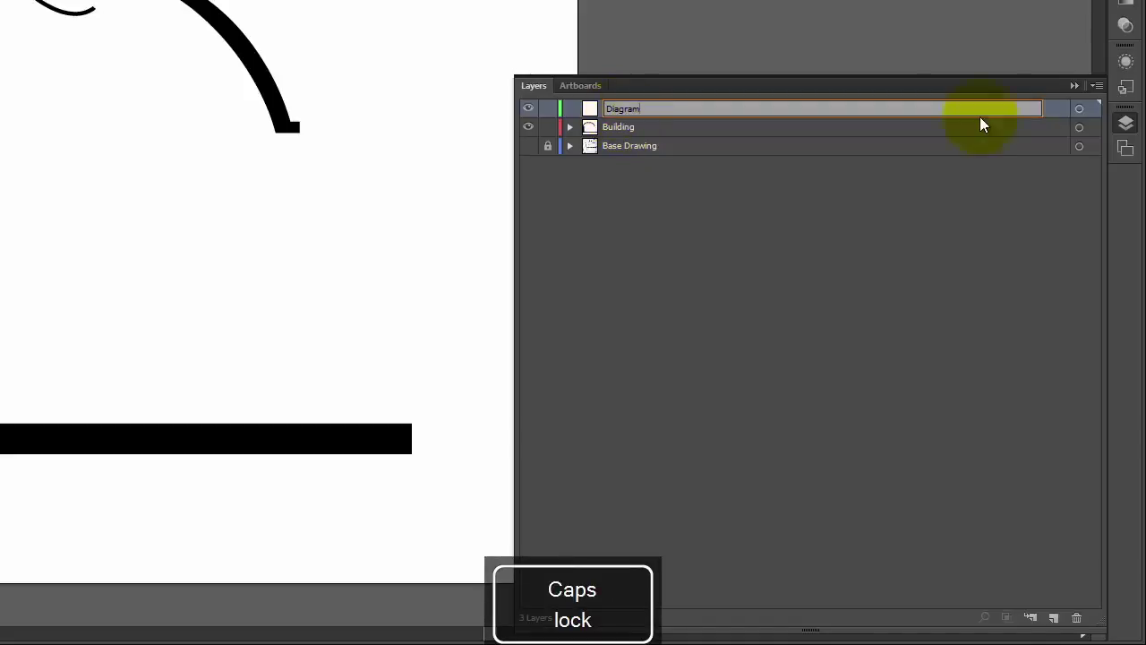
{"action": "left_click", "coordinate": [1047, 112]}
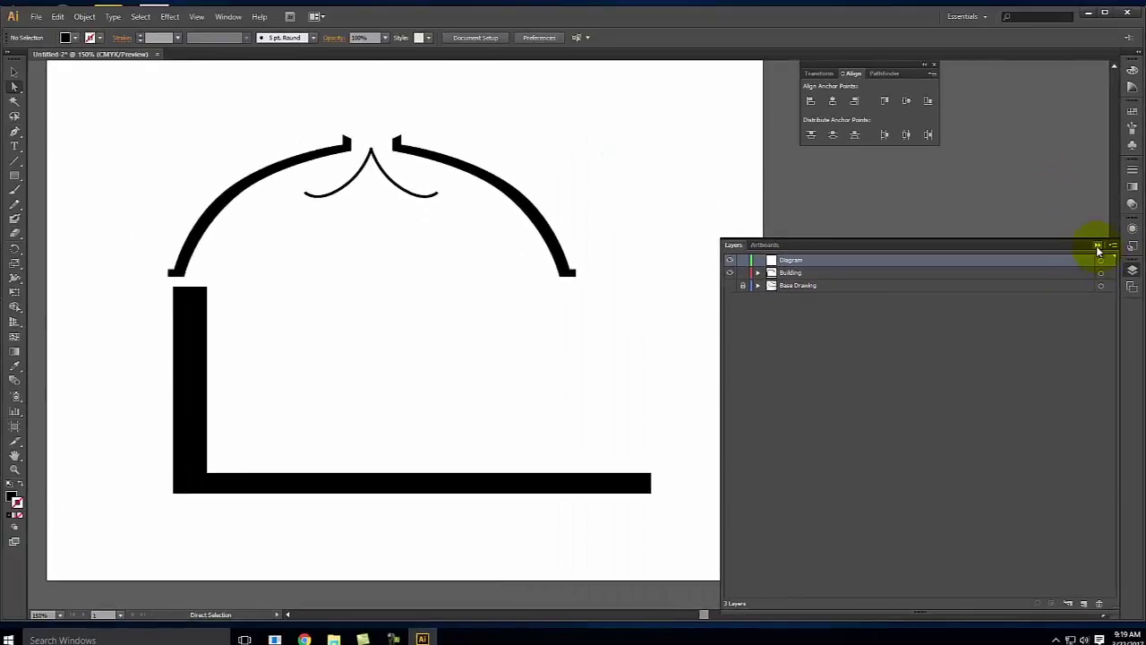
{"action": "left_click", "coordinate": [1097, 245]}
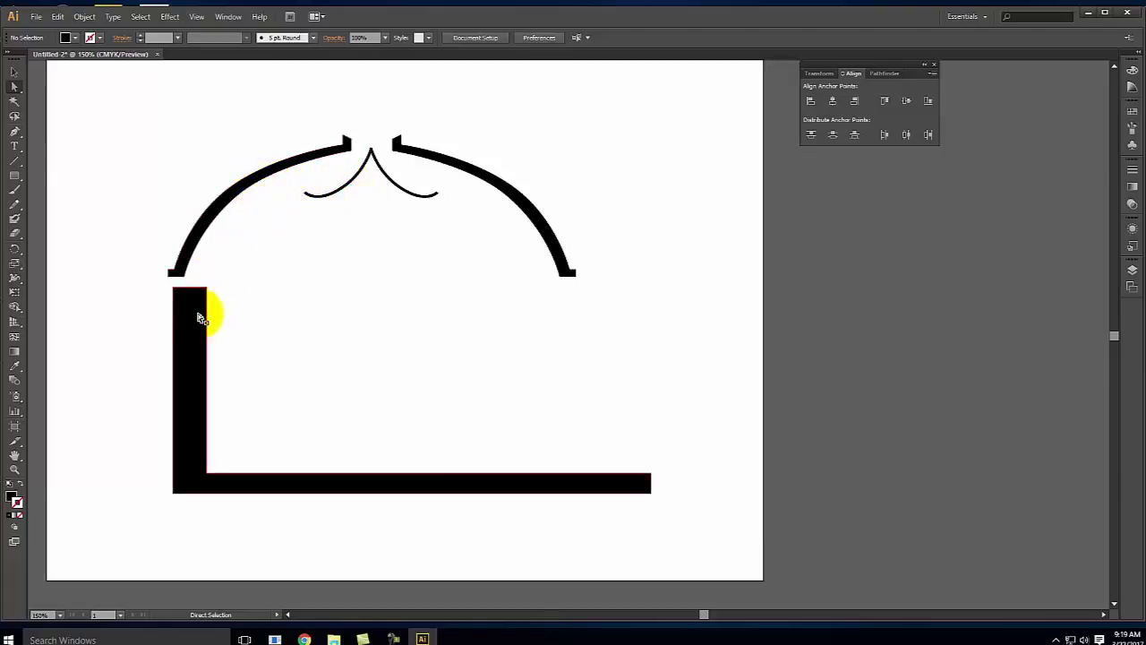
- Draw an unfilled light ray with the Pen tool from above the skylight gap to the reflector, the left vault and beside the left wall
{"action": "left_click", "coordinate": [14, 135]}
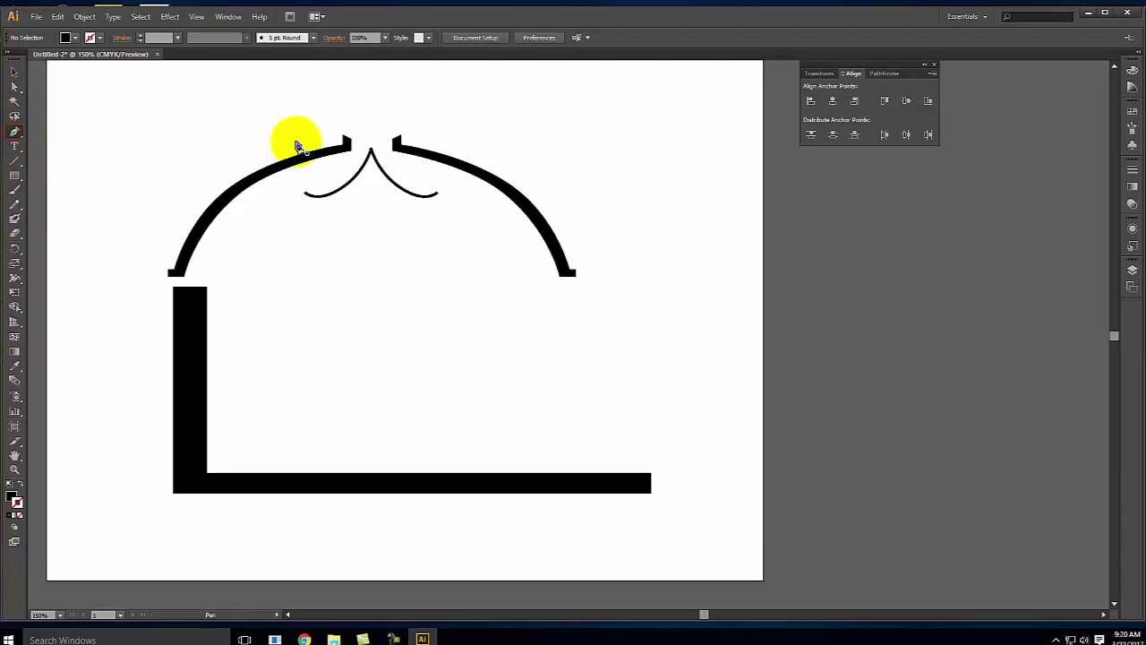
{"action": "left_click_drag", "start_coordinate": [371, 80], "coordinate": [289, 174]}
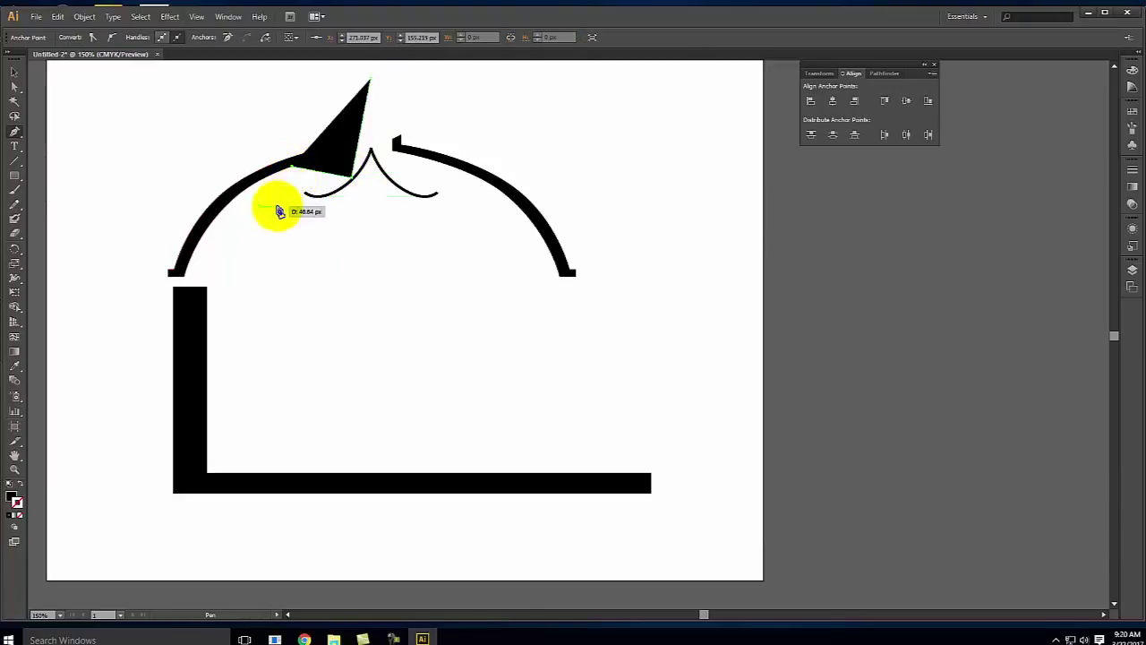
{"action": "left_click_drag", "start_coordinate": [228, 346], "coordinate": [14, 465]}
{"action": "left_click", "coordinate": [20, 487]}
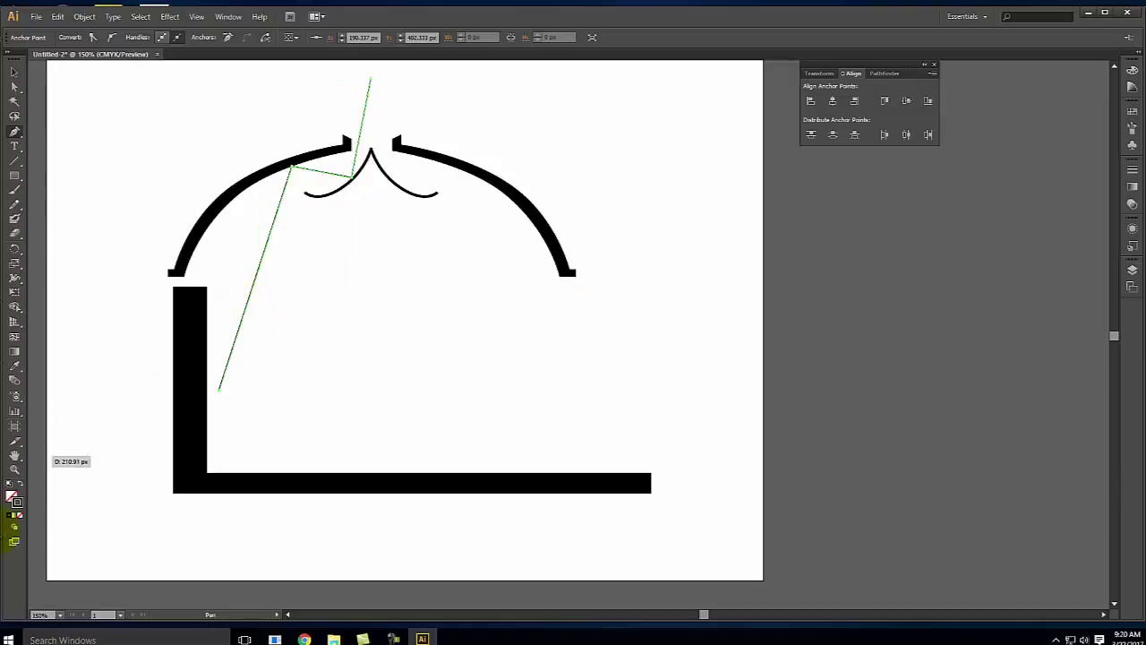
- Give the light ray a golden yellow E2AE1B stroke with a 5 pt weight, and deselect it
{"action": "double_click", "coordinate": [20, 502]}
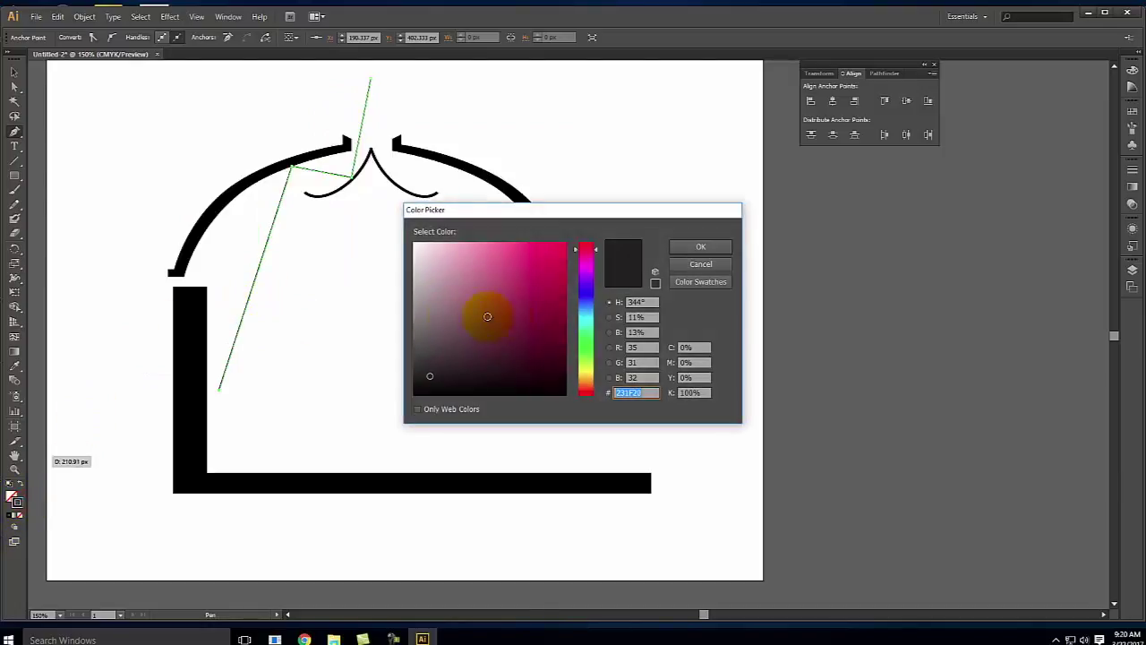
{"action": "left_click_drag", "start_coordinate": [586, 385], "coordinate": [581, 382]}
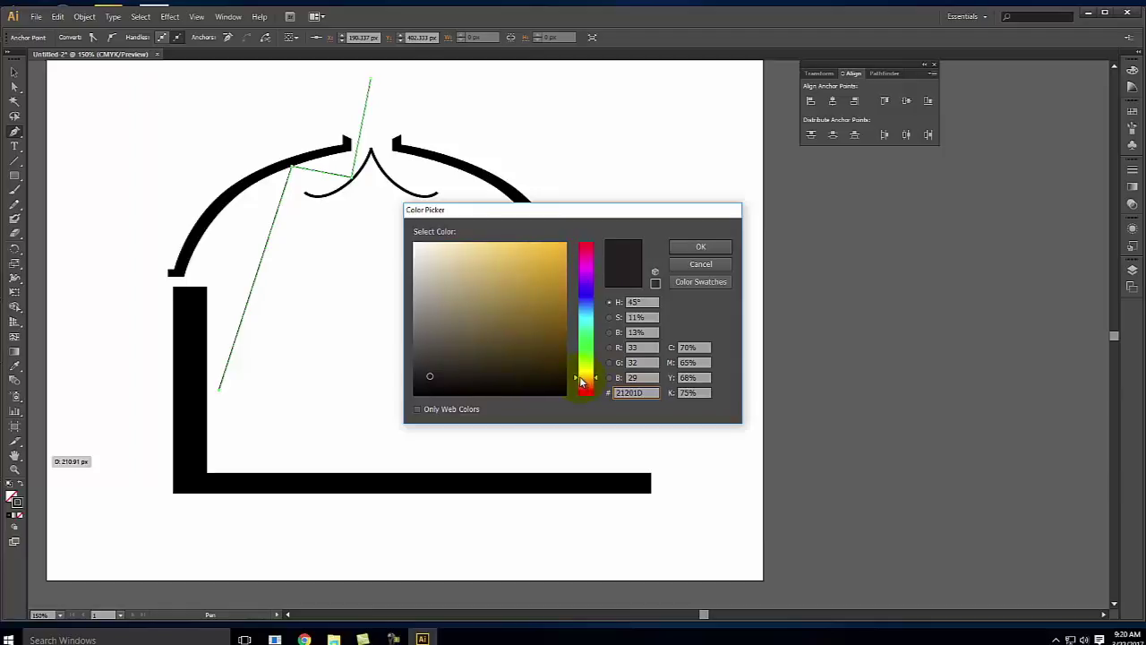
{"action": "left_click_drag", "start_coordinate": [543, 262], "coordinate": [549, 259]}
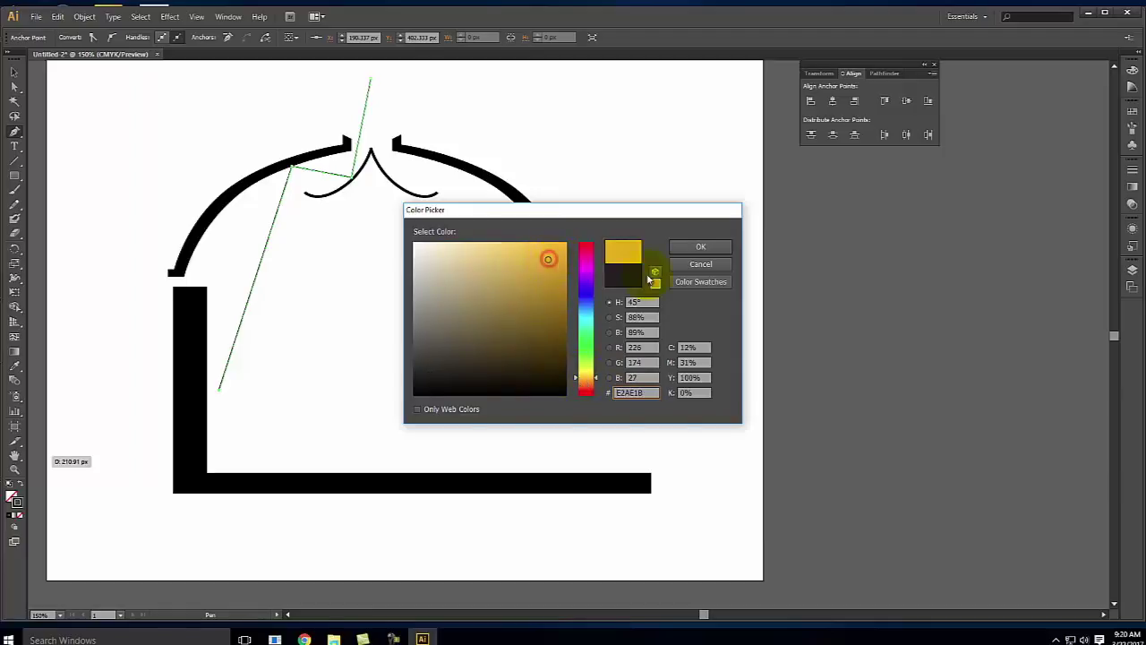
{"action": "left_click", "coordinate": [724, 244]}
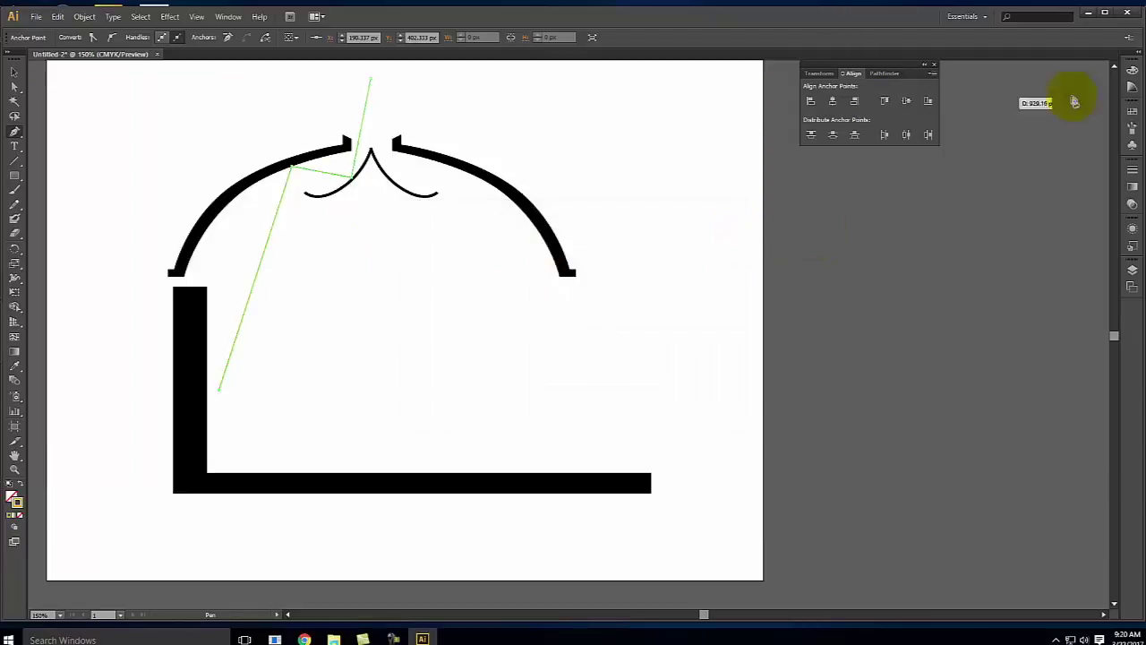
{"action": "left_click", "coordinate": [1132, 170]}
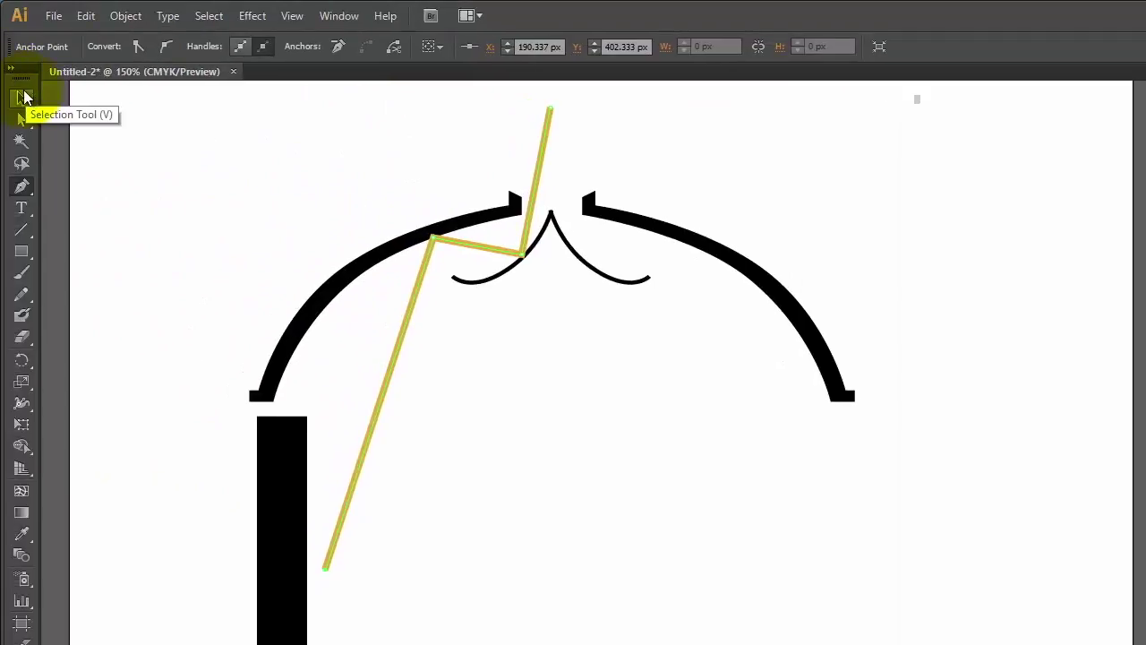
{"action": "left_click", "coordinate": [21, 94]}
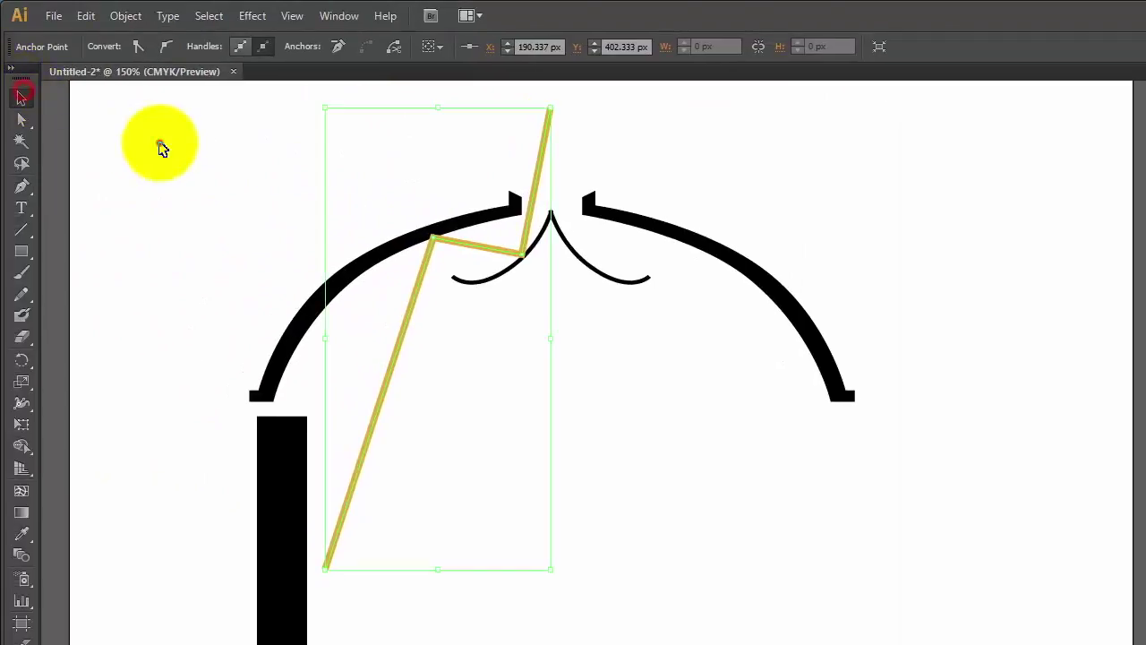
{"action": "left_click", "coordinate": [162, 149]}
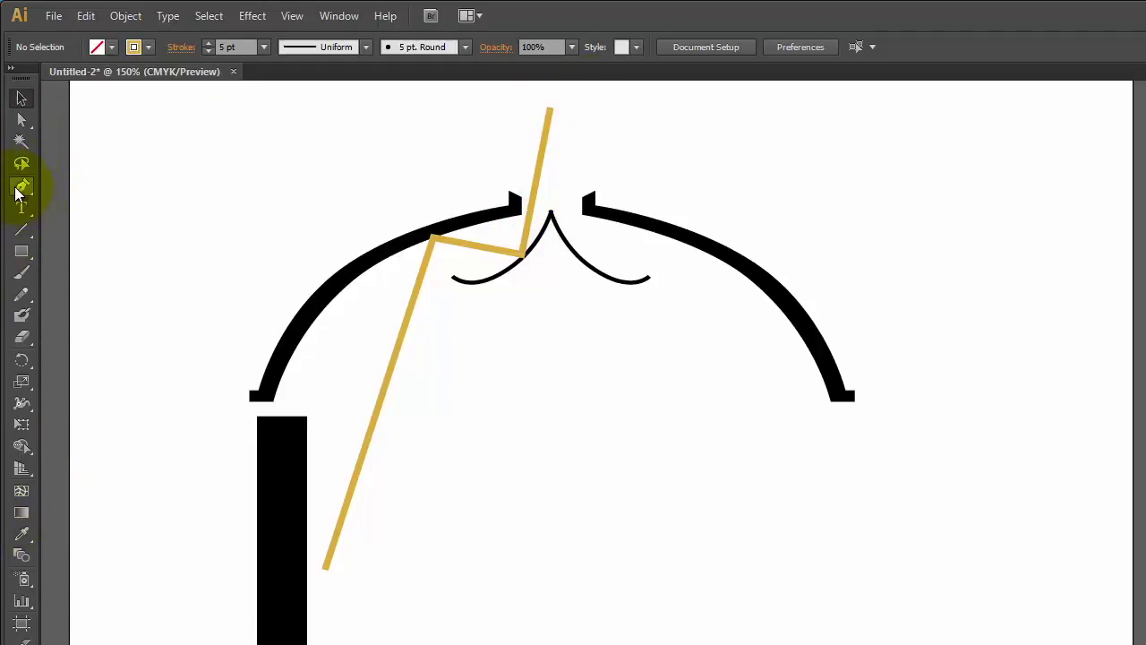
- Move the light ray's upper end point slightly right so the incoming segment slants more, and deselect the ray
{"action": "left_click", "coordinate": [21, 121]}
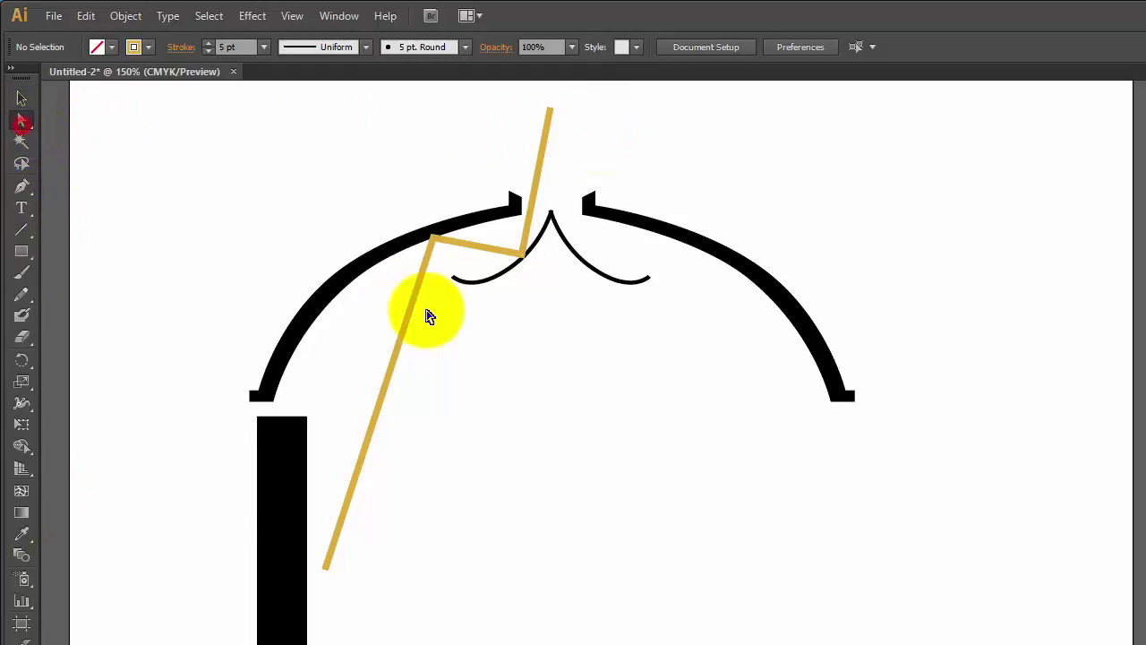
{"action": "left_click", "coordinate": [548, 144]}
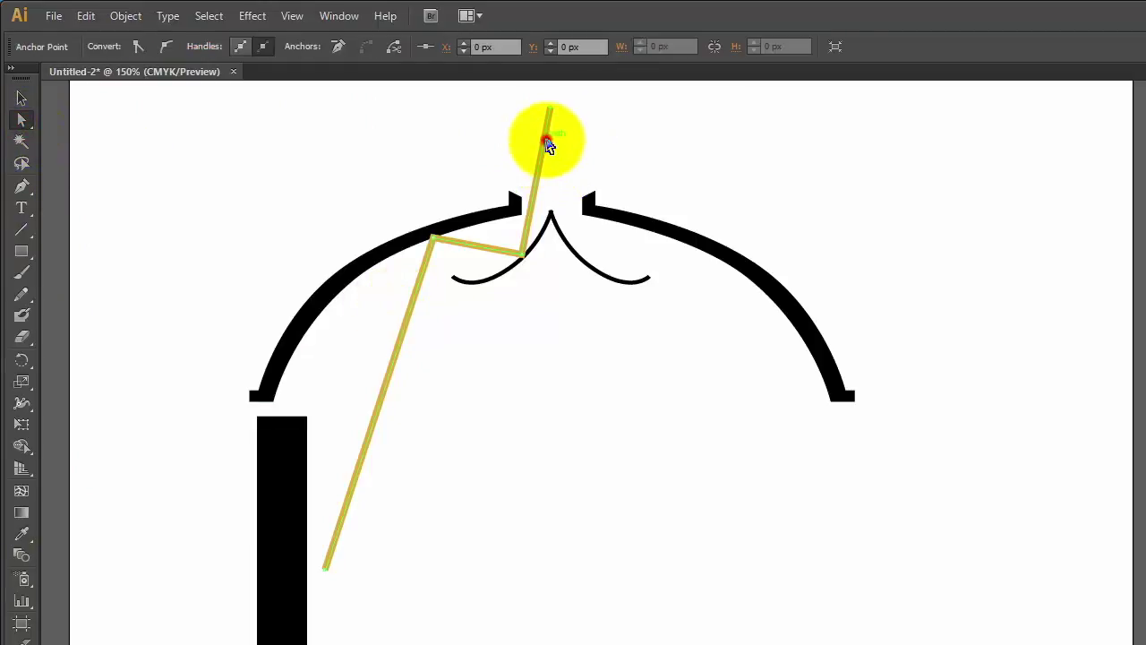
{"action": "left_click", "coordinate": [552, 109]}
{"action": "left_click_drag", "start_coordinate": [551, 109], "coordinate": [558, 109]}
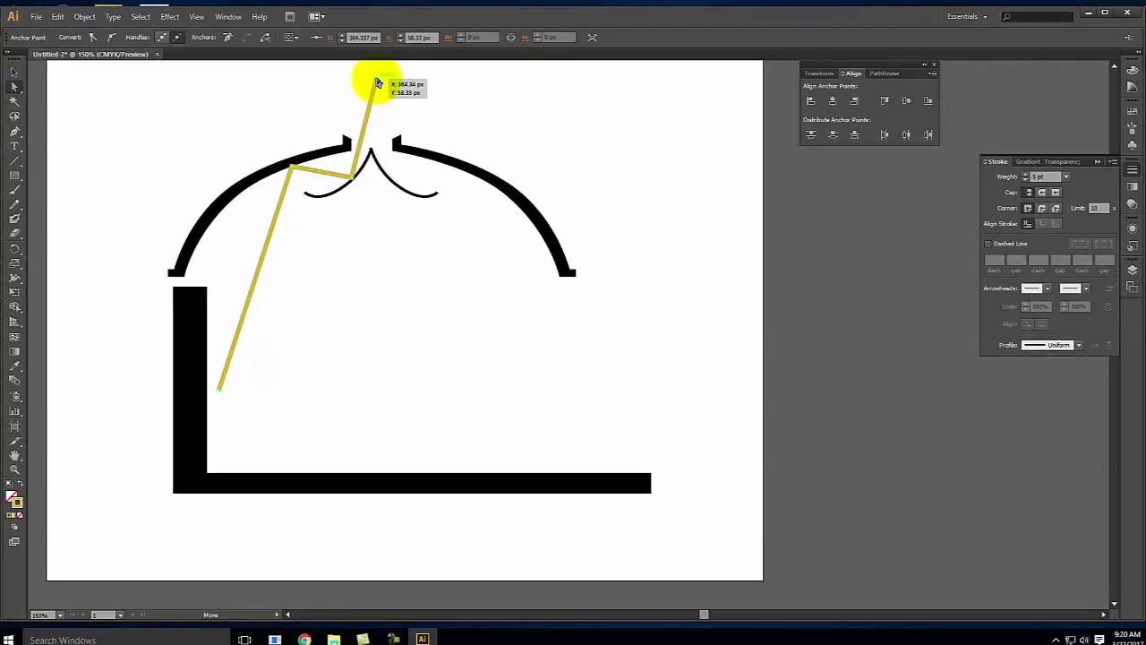
{"action": "left_click_drag", "start_coordinate": [376, 80], "coordinate": [381, 84]}
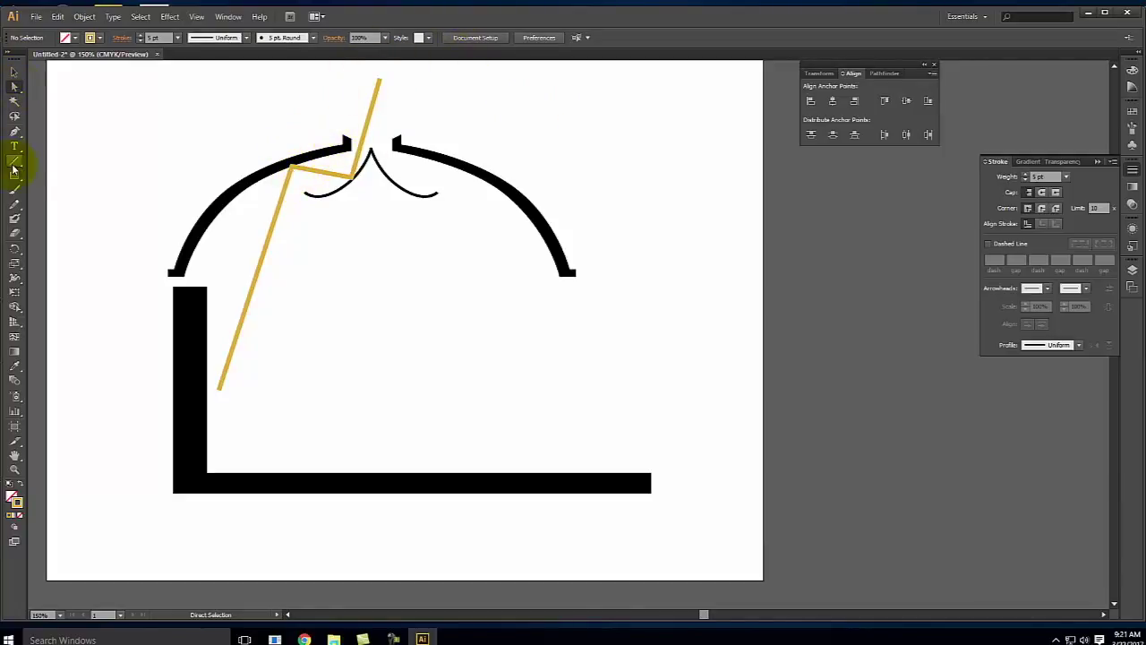
- Draw a second ray with the Pen tool from above the skylight via the reflector and left vault to just above the floor, and deselect it
{"action": "left_click", "coordinate": [15, 133]}
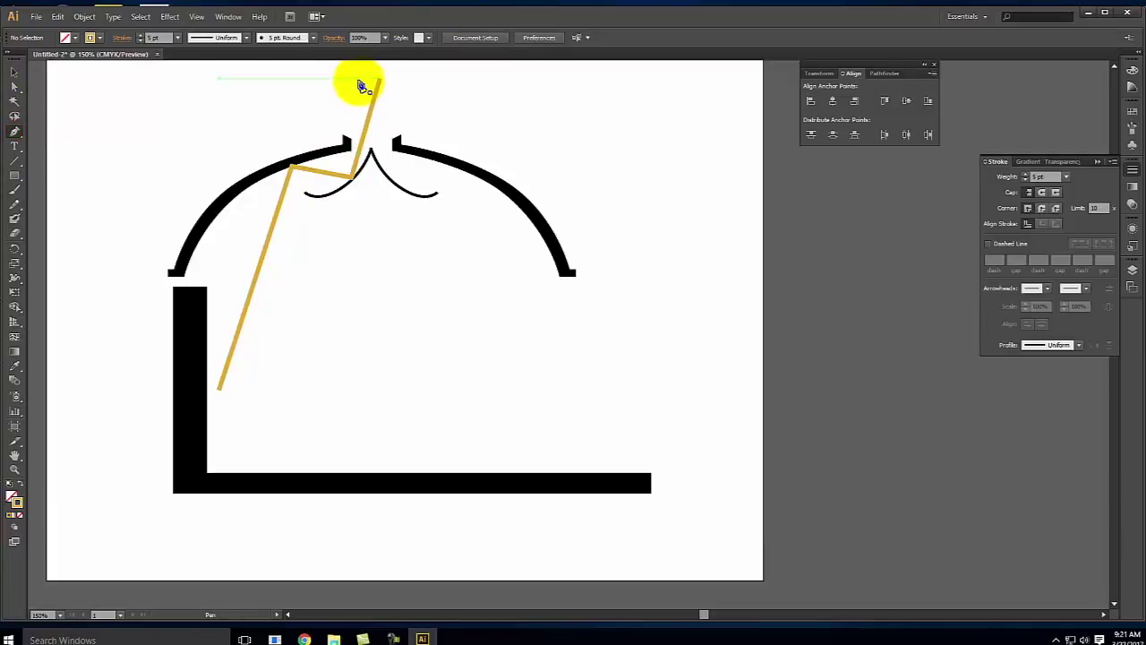
{"action": "left_click_drag", "start_coordinate": [360, 82], "coordinate": [220, 456]}
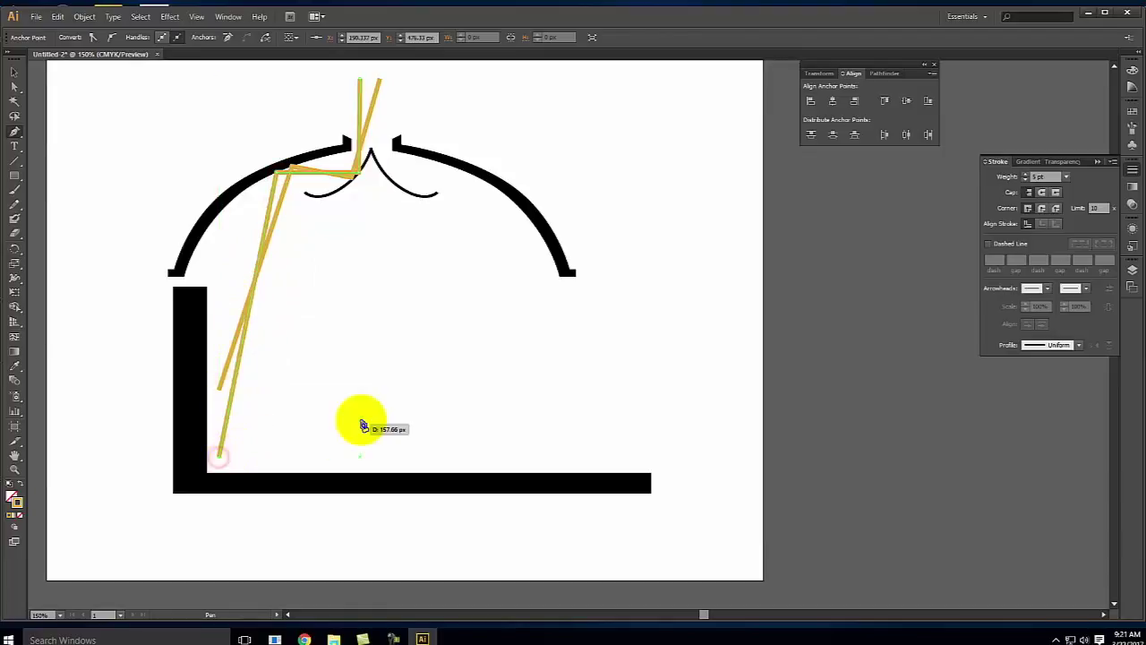
{"action": "left_click", "coordinate": [13, 70]}
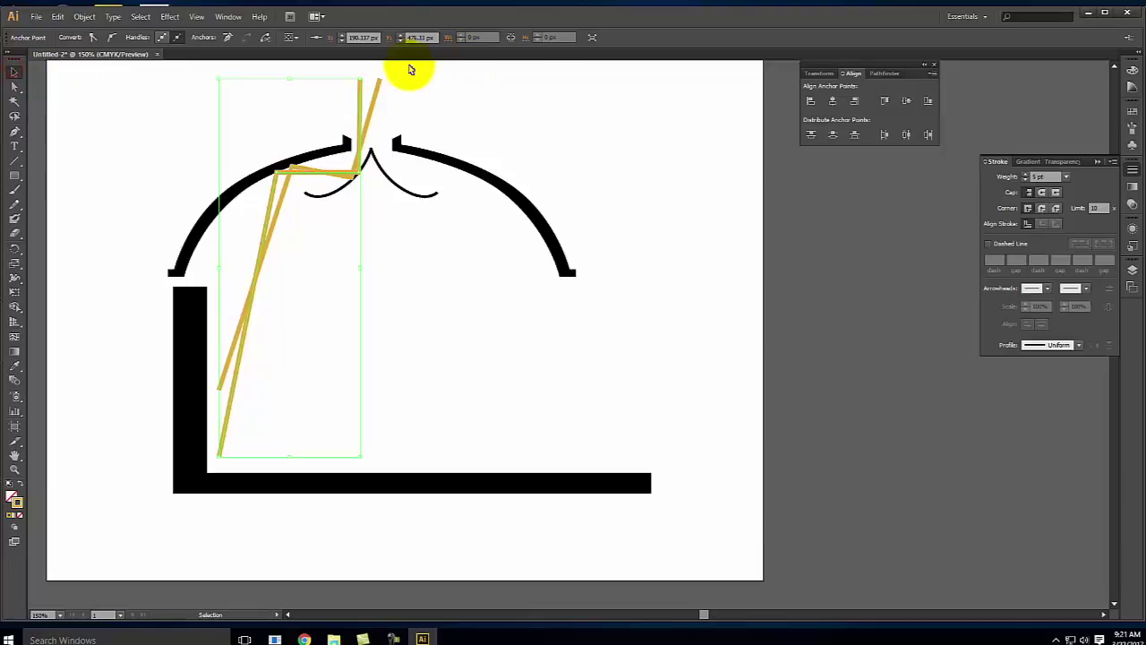
{"action": "left_click", "coordinate": [318, 83]}
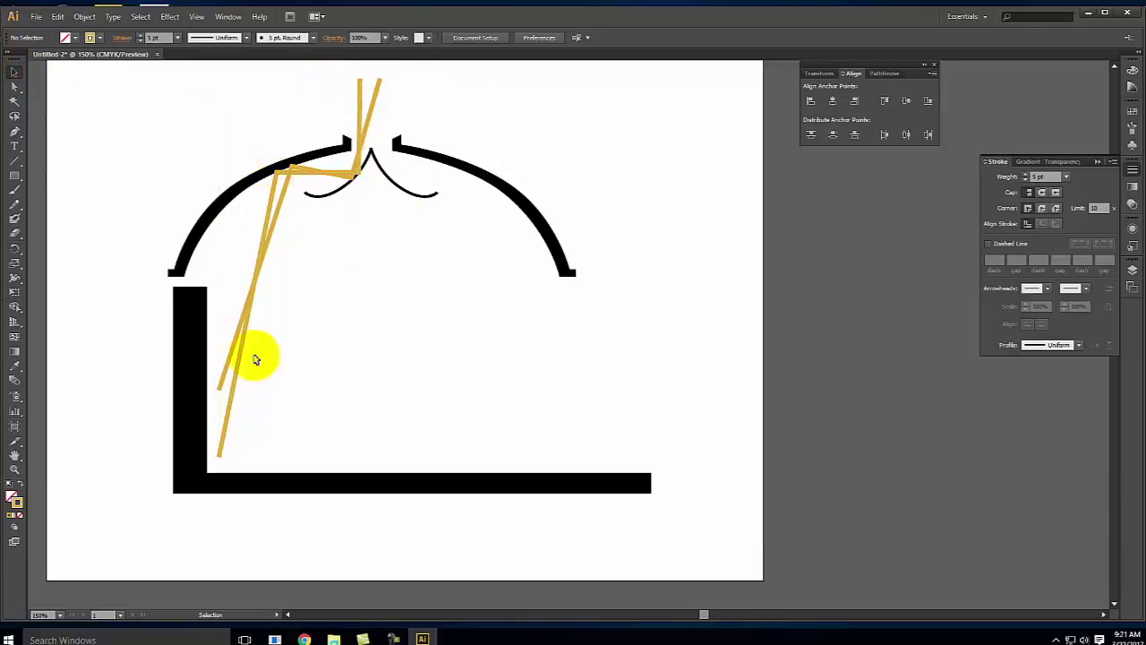
- Shift the second ray's upper end point slightly right so its incoming segment tilts, and deselect the ray
{"action": "left_click", "coordinate": [15, 87]}
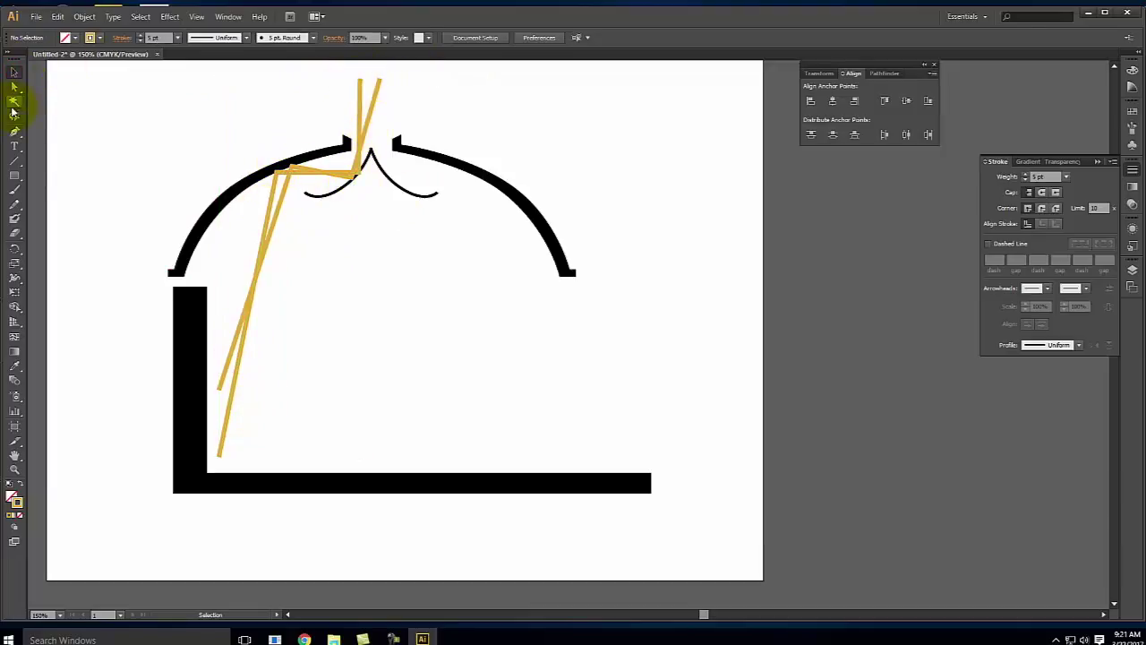
{"action": "left_click", "coordinate": [362, 81]}
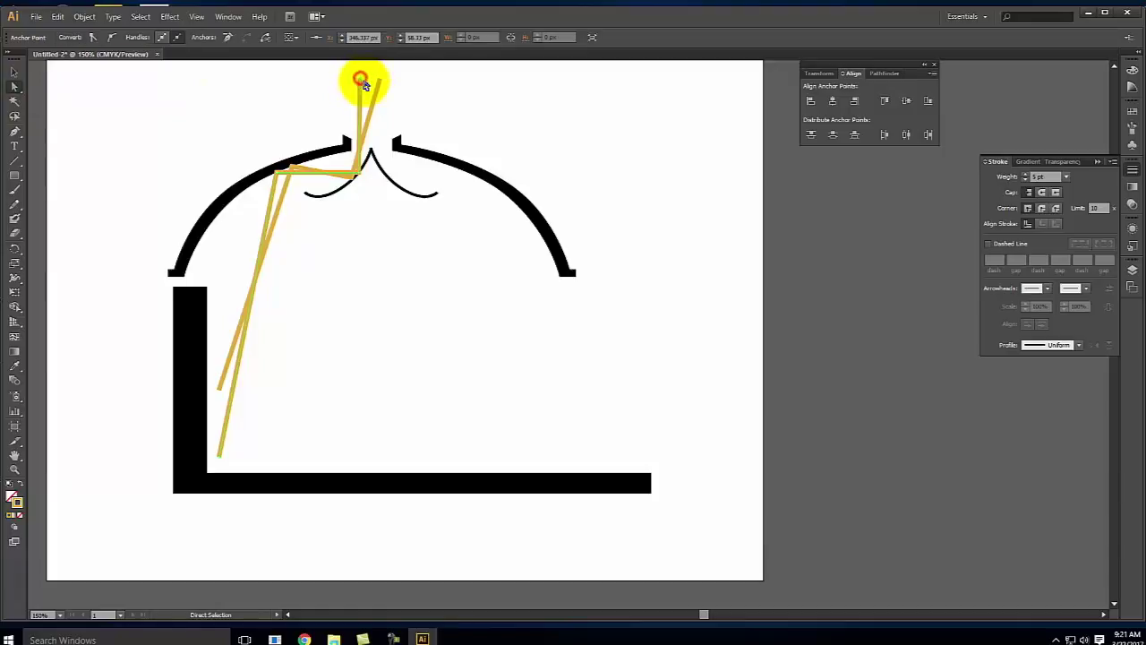
{"action": "left_click_drag", "start_coordinate": [362, 81], "coordinate": [368, 81]}
{"action": "left_click", "coordinate": [470, 86]}
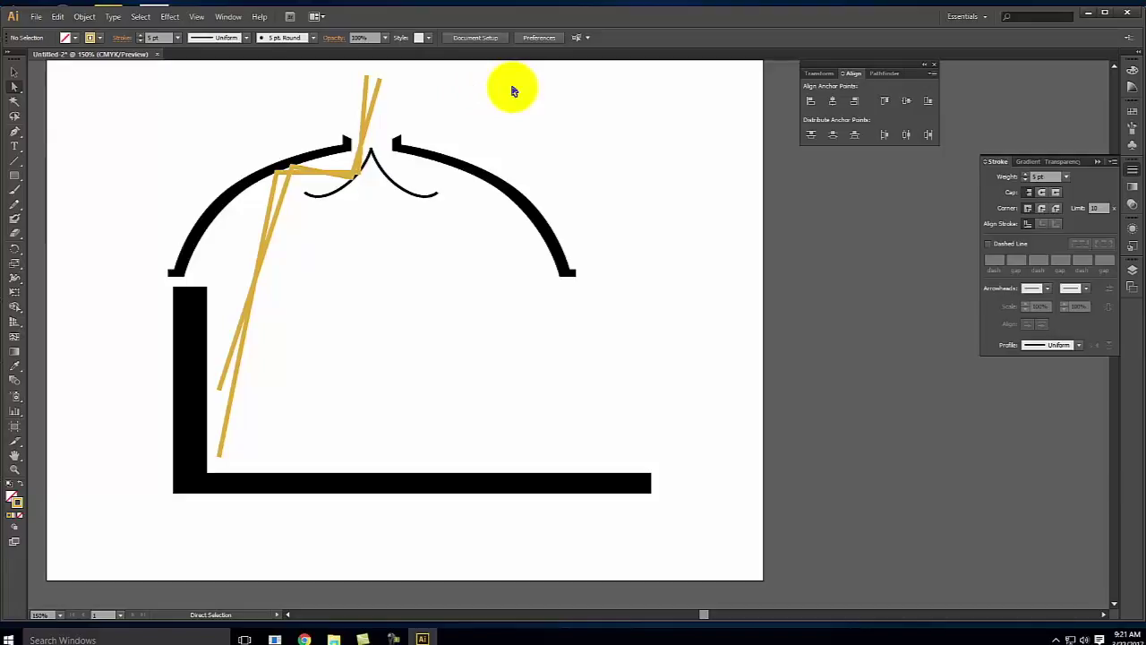
- Select the second light ray, and hide and reshow the extended stroke options
{"action": "left_click", "coordinate": [9, 75]}
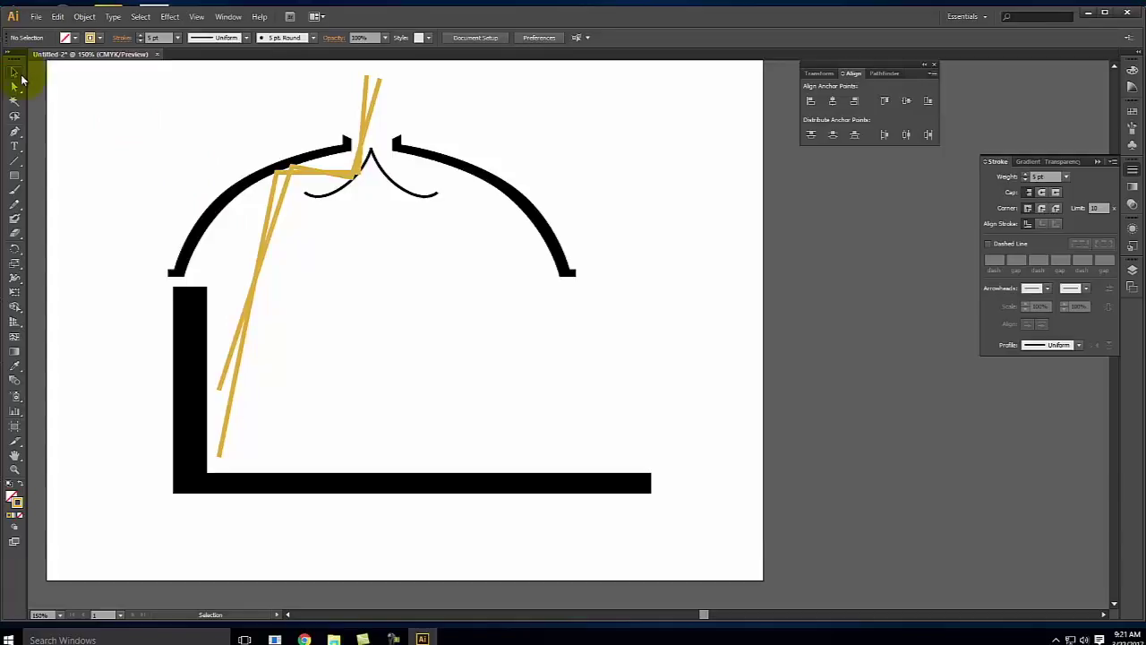
{"action": "left_click", "coordinate": [266, 231]}
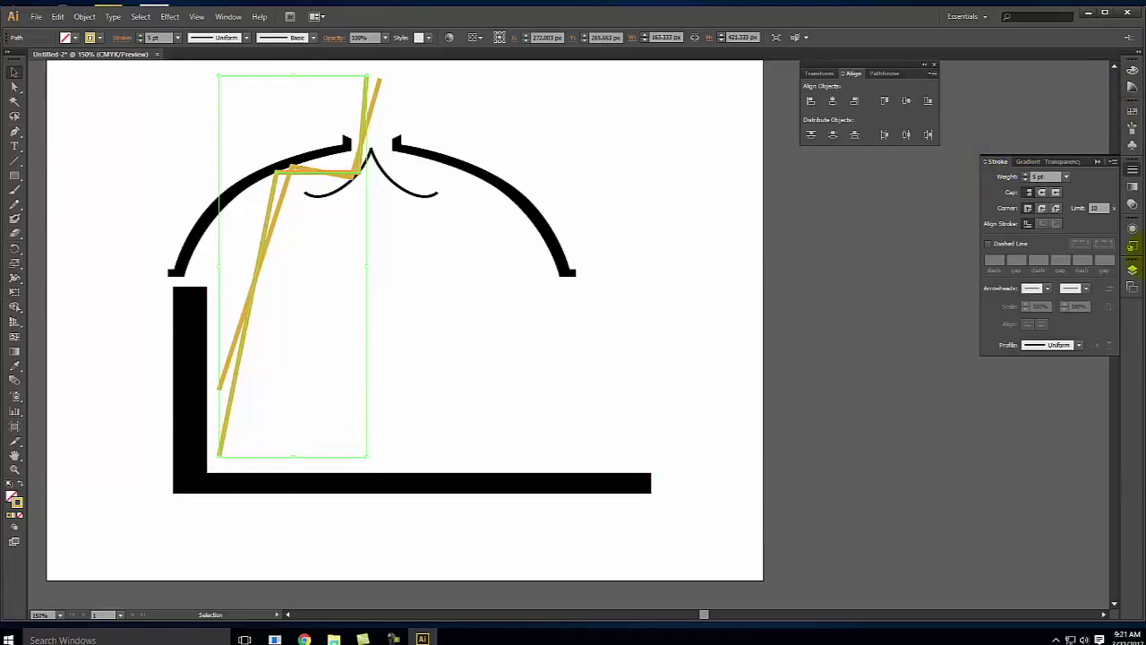
{"action": "left_click", "coordinate": [1113, 162]}
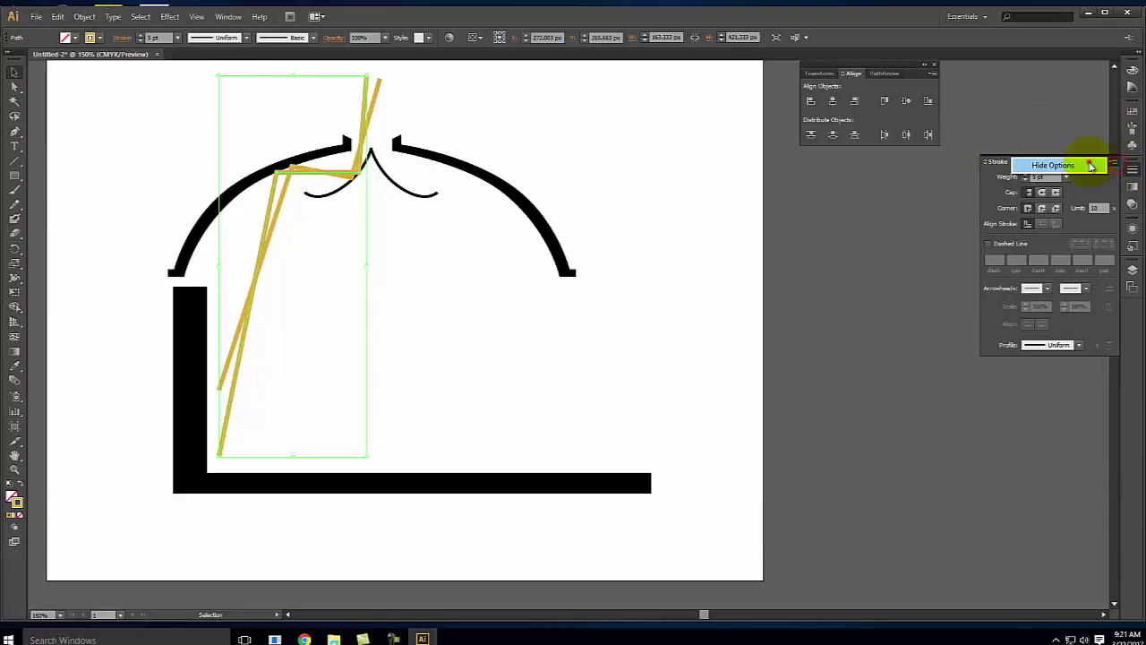
{"action": "left_click", "coordinate": [1087, 162]}
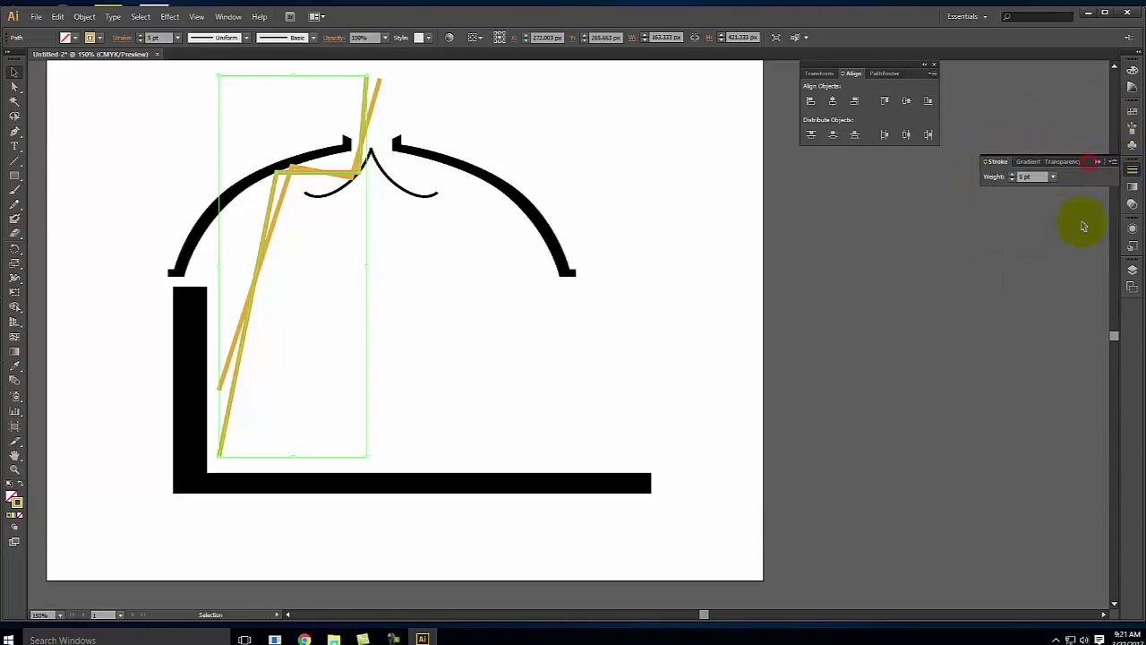
{"action": "left_click", "coordinate": [1112, 164]}
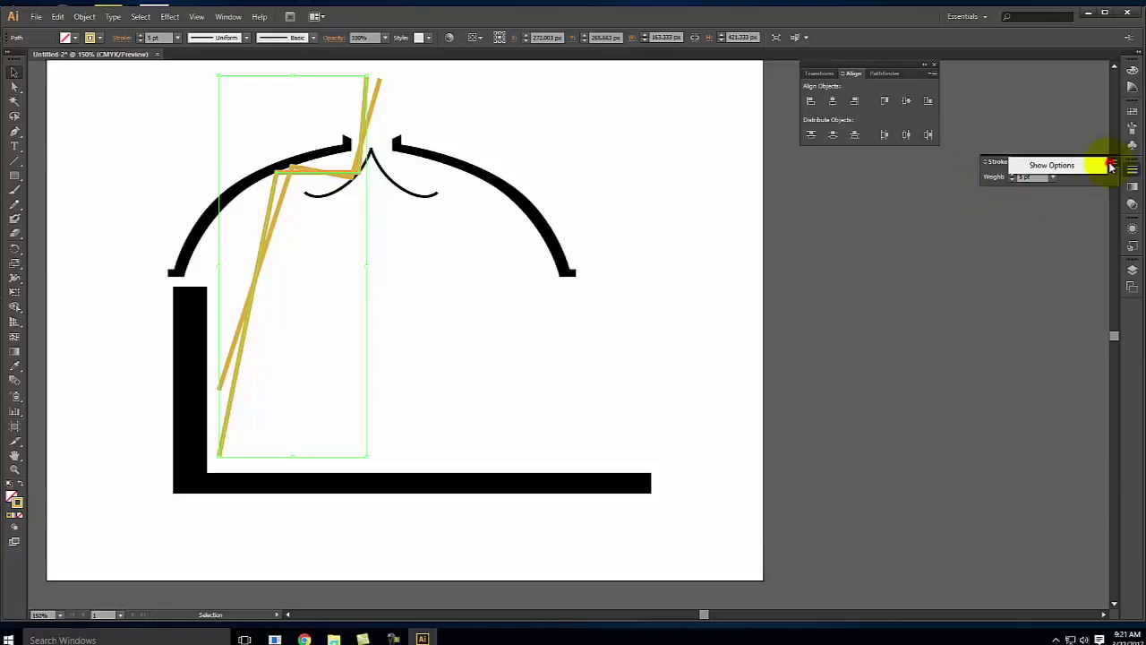
{"action": "left_click", "coordinate": [1080, 165]}
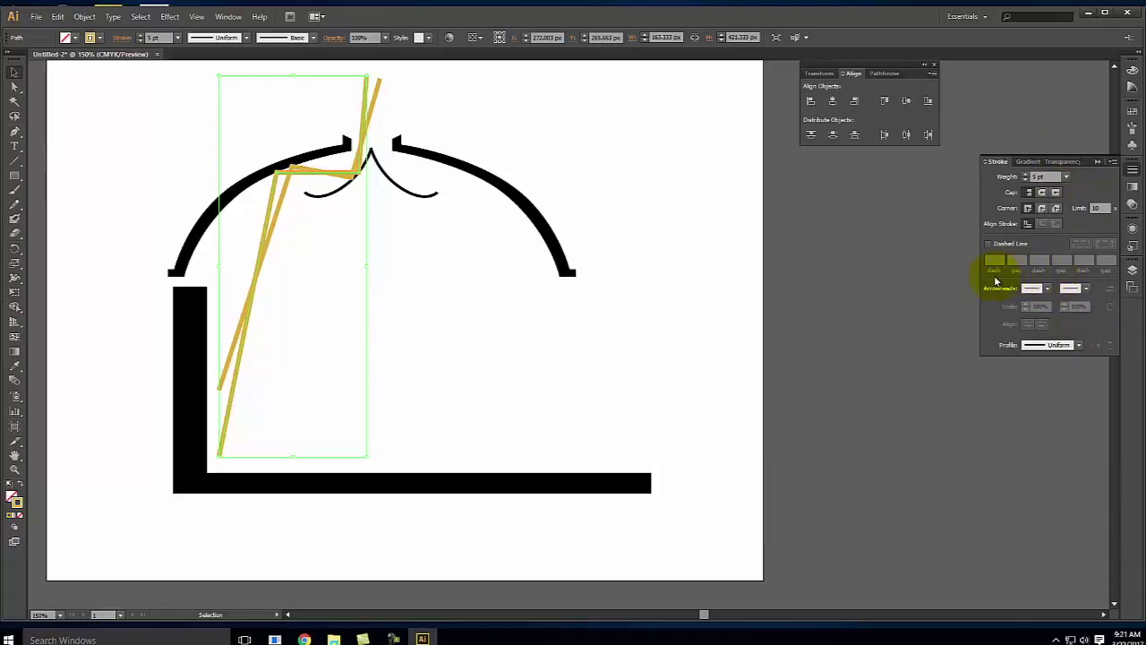
- Add the Arrow 10 arrowhead to the lower end of the longer light ray and deselect the ray
{"action": "left_click", "coordinate": [1080, 288]}
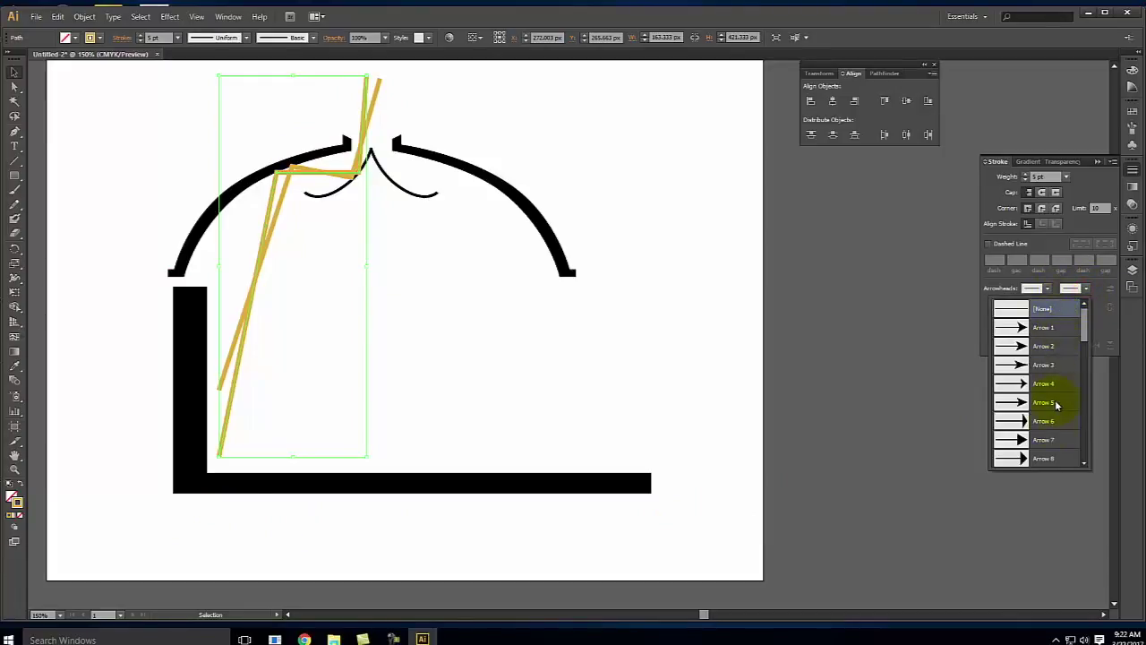
{"action": "left_click_drag", "start_coordinate": [1087, 332], "coordinate": [1085, 359]}
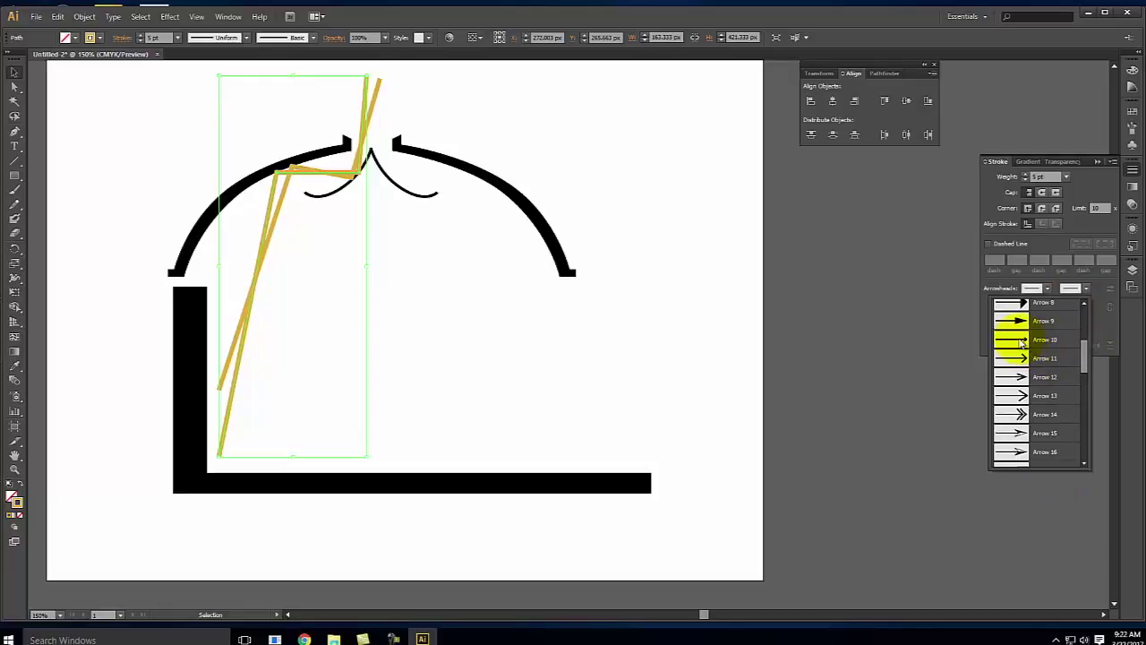
{"action": "left_click", "coordinate": [1021, 341]}
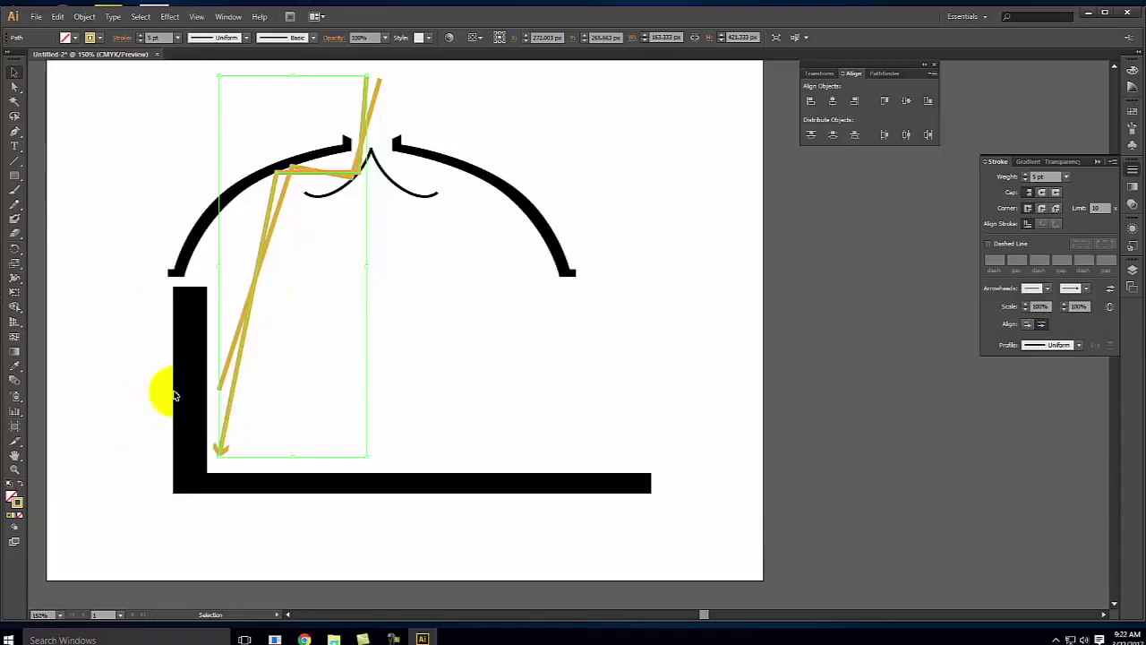
{"action": "left_click", "coordinate": [103, 419]}
{"action": "left_click_drag", "start_coordinate": [221, 454], "coordinate": [220, 453]}
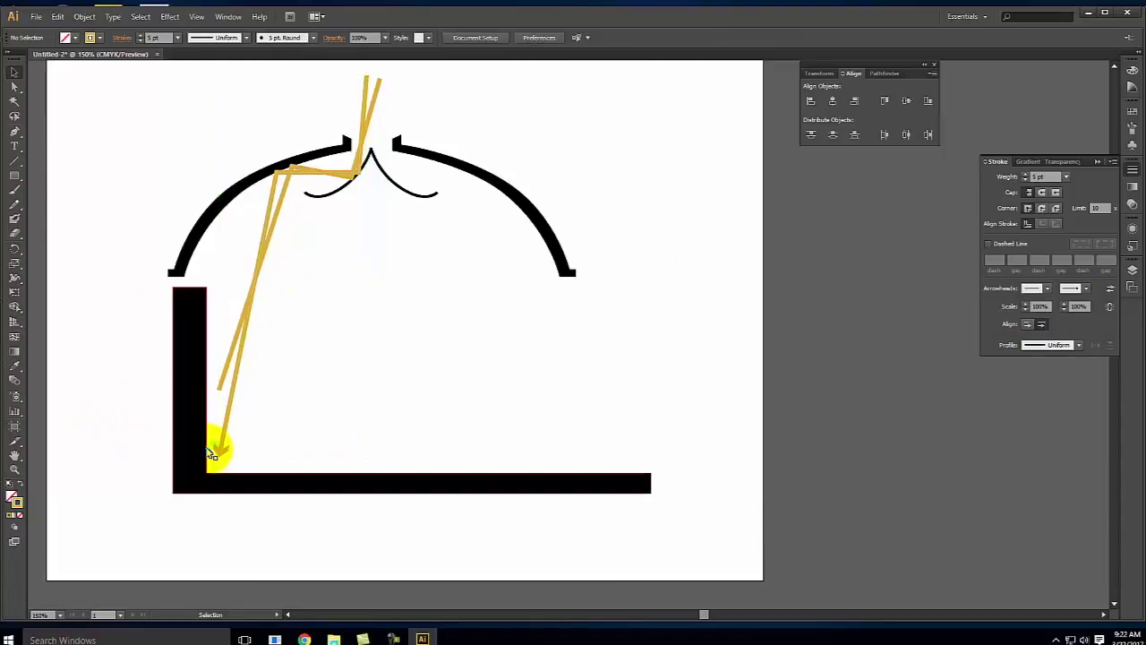
- Give the shorter light ray the same Arrow 10 arrowhead at its lower end and deselect it
{"action": "left_click", "coordinate": [226, 385]}
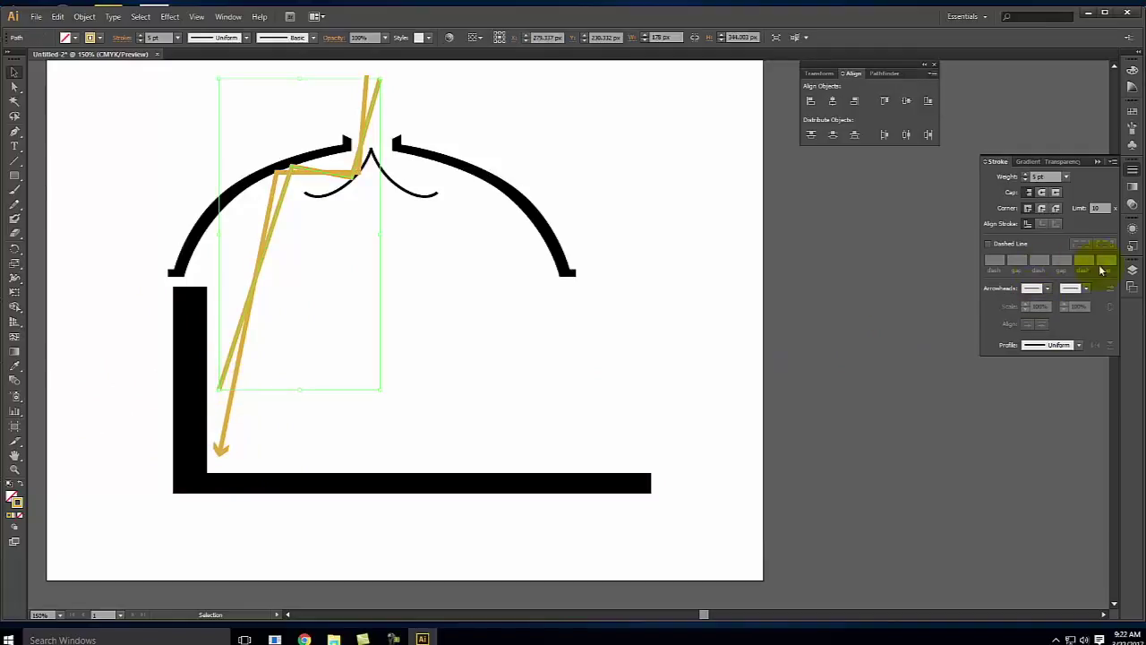
{"action": "left_click", "coordinate": [1085, 288]}
{"action": "scroll", "coordinate": [1088, 335], "scroll_direction": "down", "scroll_amount": 5}
{"action": "left_click", "coordinate": [1036, 410]}
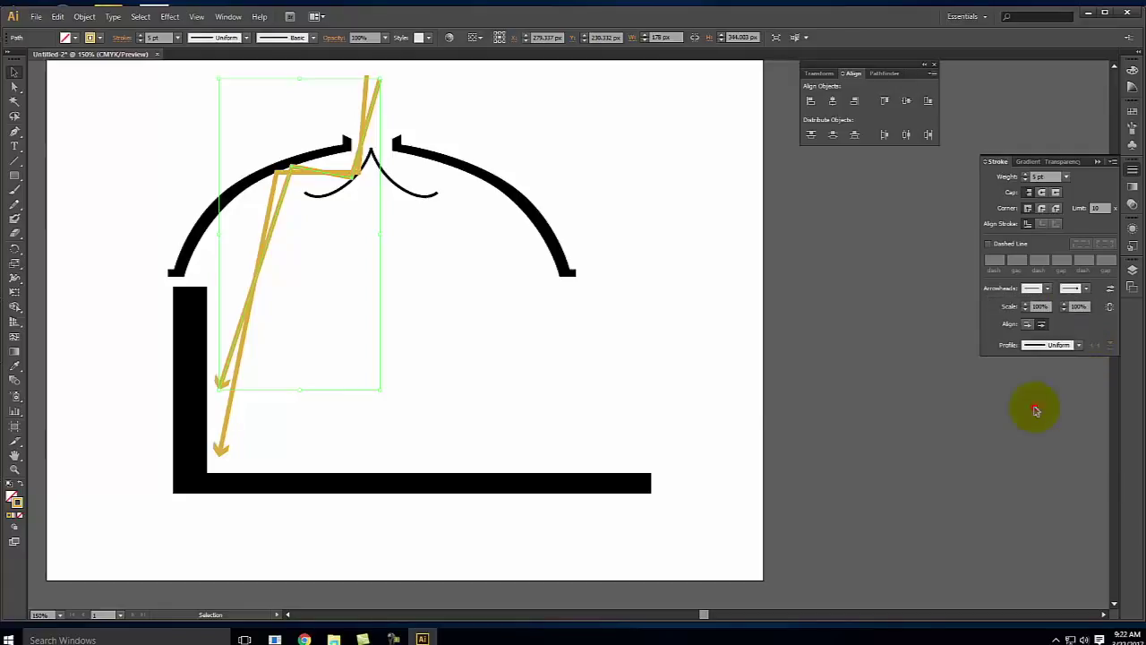
{"action": "left_click", "coordinate": [581, 376]}
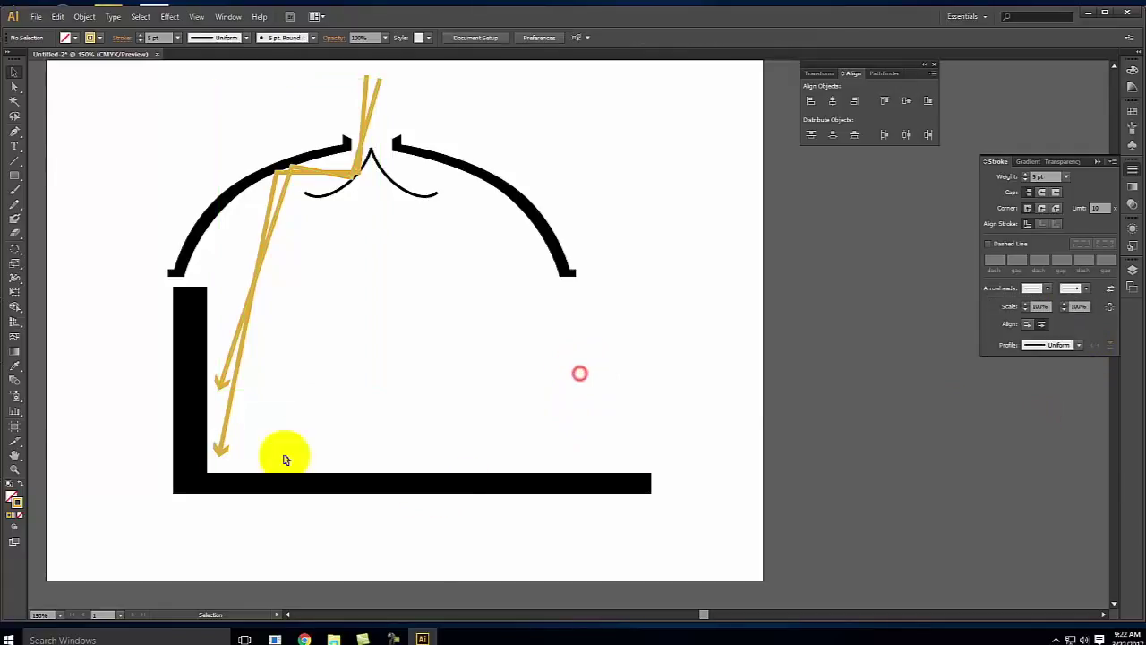
- Try the pointing-hand arrowhead Arrow 37 on the lower end of the longer light ray
{"action": "left_click", "coordinate": [239, 376]}
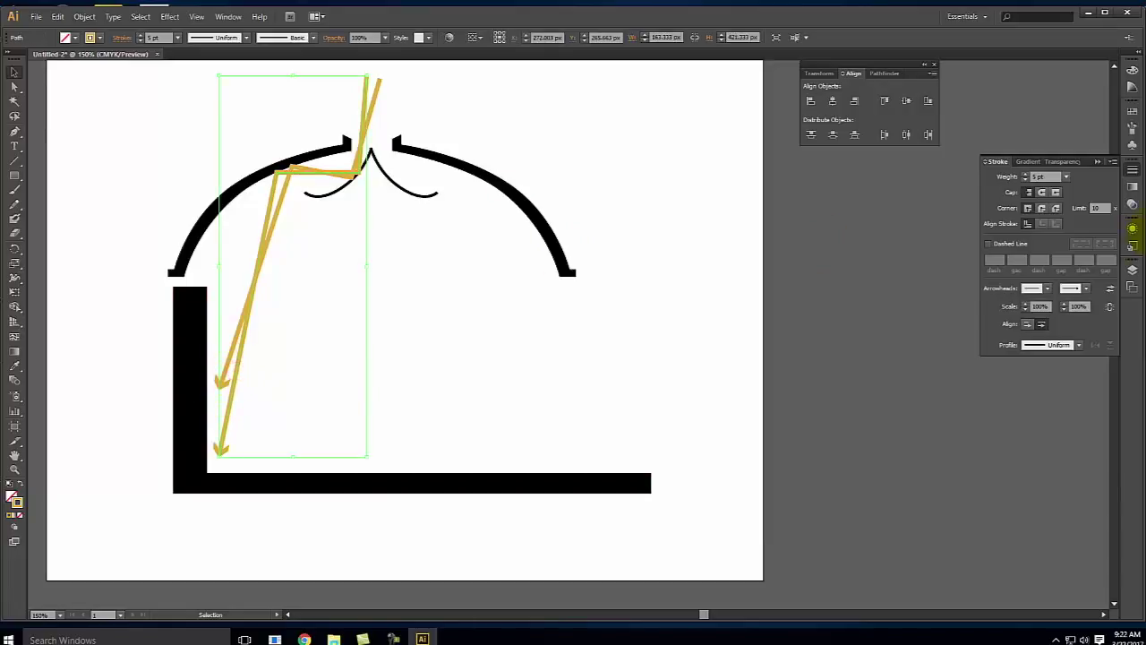
{"action": "left_click", "coordinate": [1085, 288]}
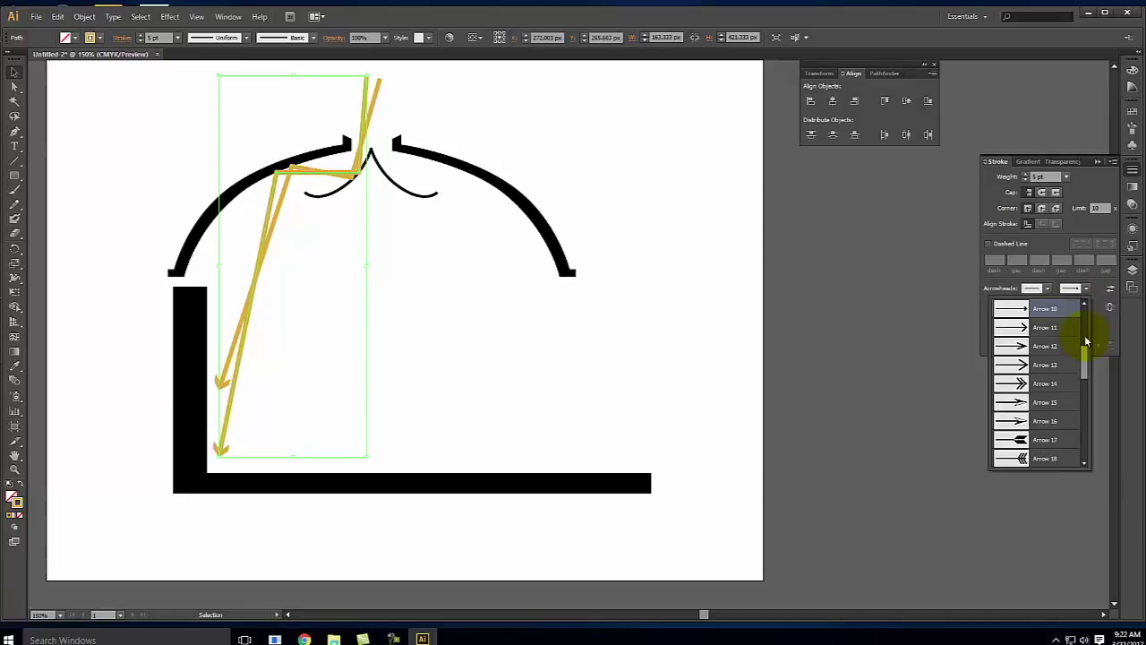
{"action": "left_click_drag", "start_coordinate": [1085, 346], "coordinate": [1086, 440]}
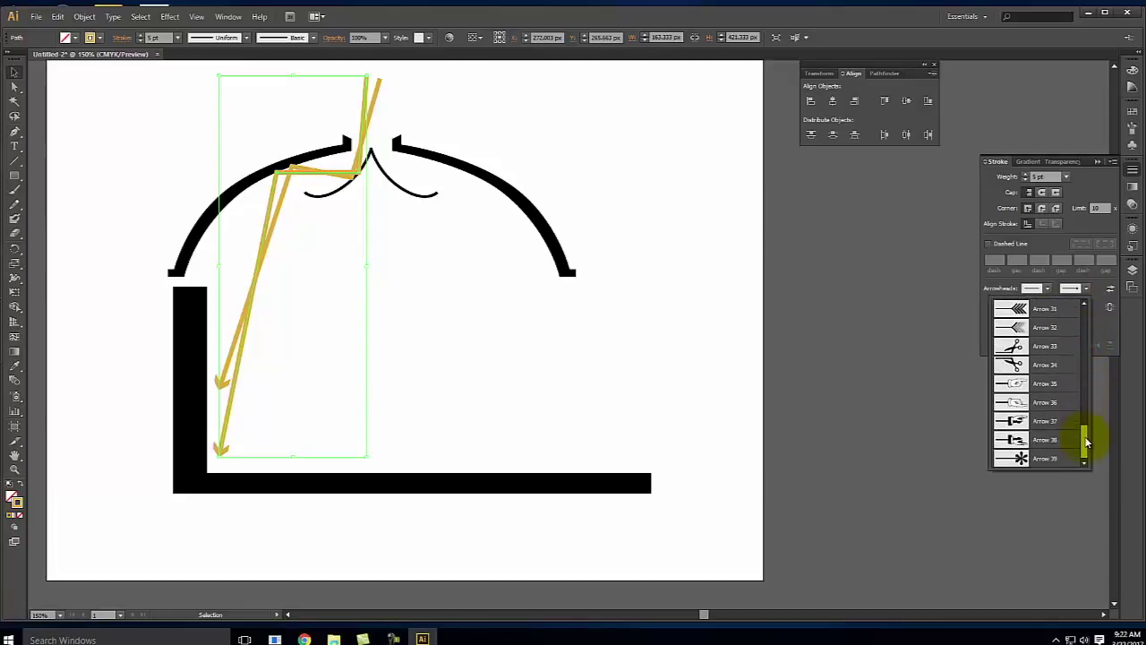
{"action": "left_click", "coordinate": [1019, 421]}
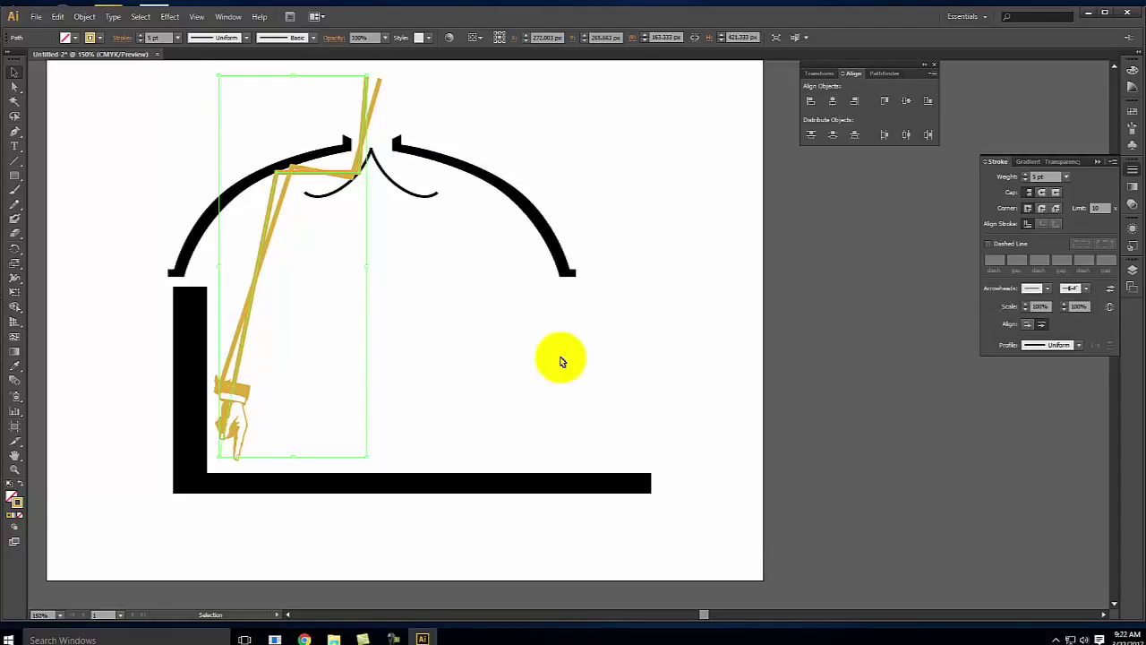
- Try the solid round arrowhead Arrow 21 on the longer ray in place of the pointing hand
{"action": "left_click", "coordinate": [1086, 291]}
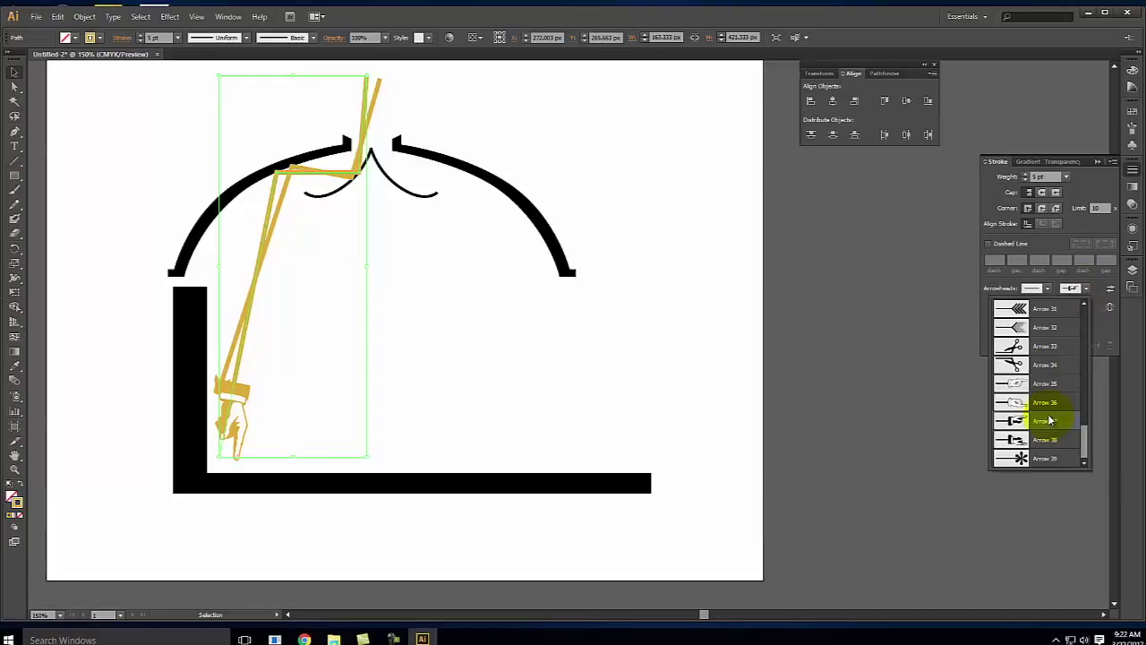
{"action": "left_click_drag", "start_coordinate": [1085, 435], "coordinate": [1089, 403]}
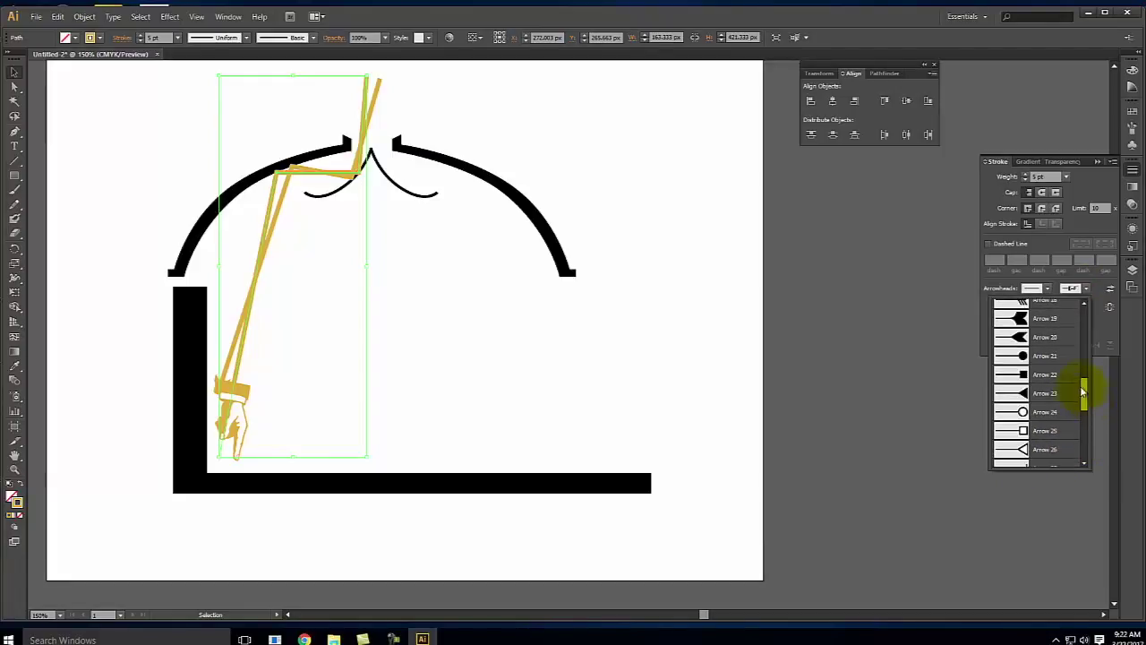
{"action": "left_click", "coordinate": [1019, 356]}
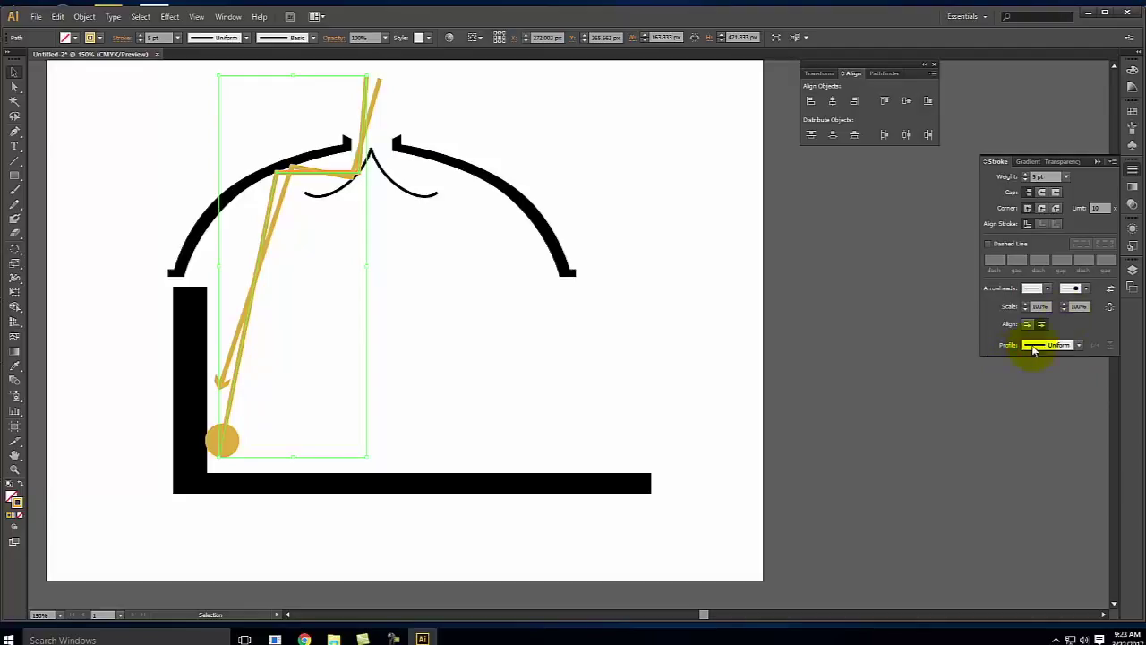
- Set the longer ray's end arrowhead back to Arrow 10 and deselect the ray
{"action": "left_click", "coordinate": [1086, 287]}
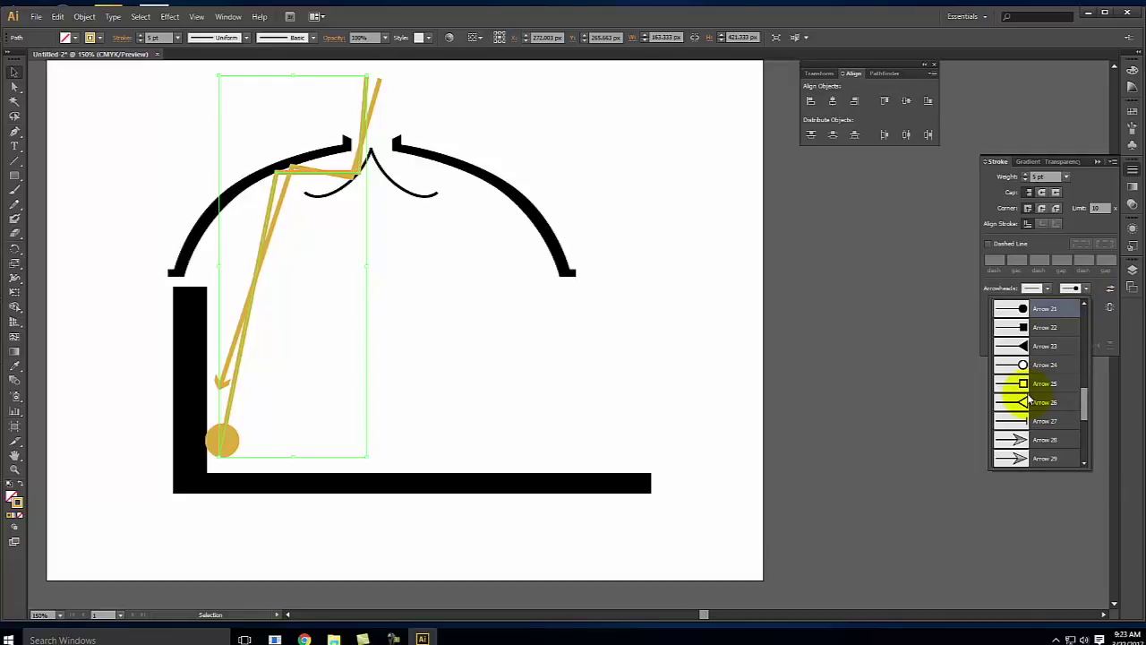
{"action": "left_click_drag", "start_coordinate": [1086, 403], "coordinate": [1093, 354]}
{"action": "left_click", "coordinate": [1067, 352]}
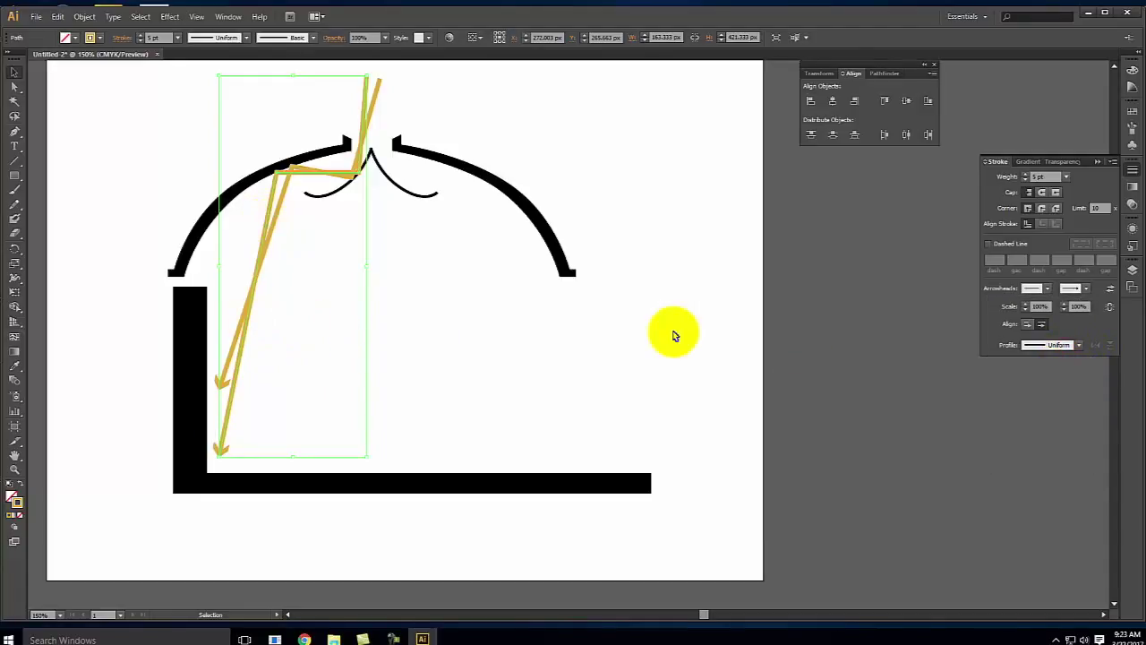
{"action": "left_click", "coordinate": [701, 277]}
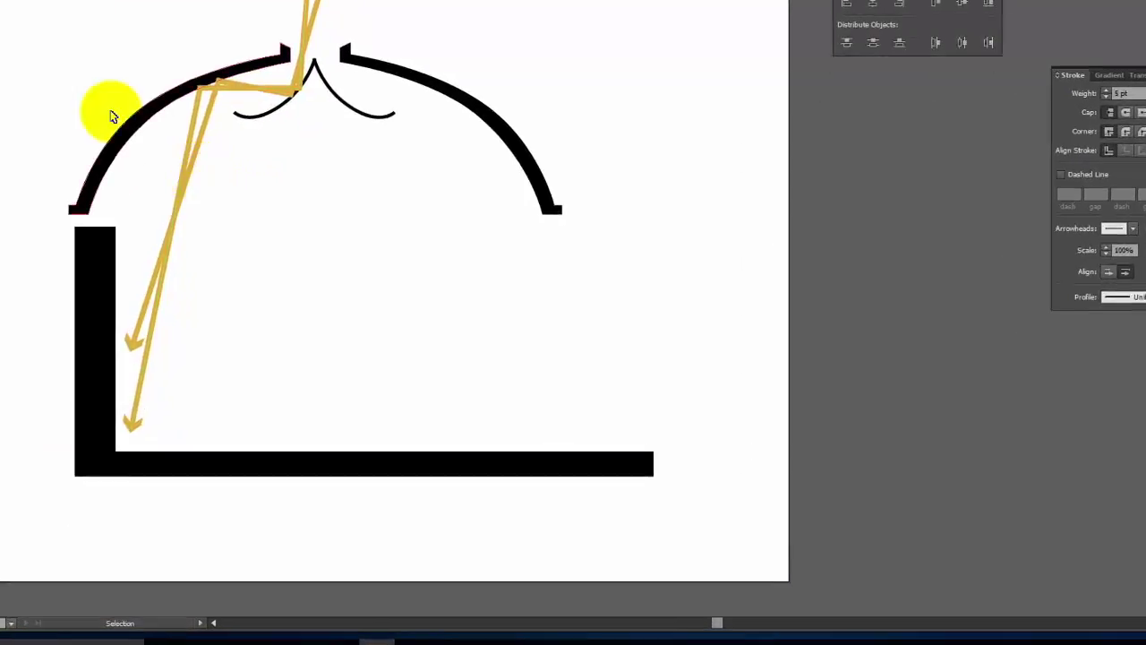
- Select both light rays, set their opacity to 60%, and deselect them
{"action": "left_click_drag", "start_coordinate": [227, 216], "coordinate": [181, 190]}
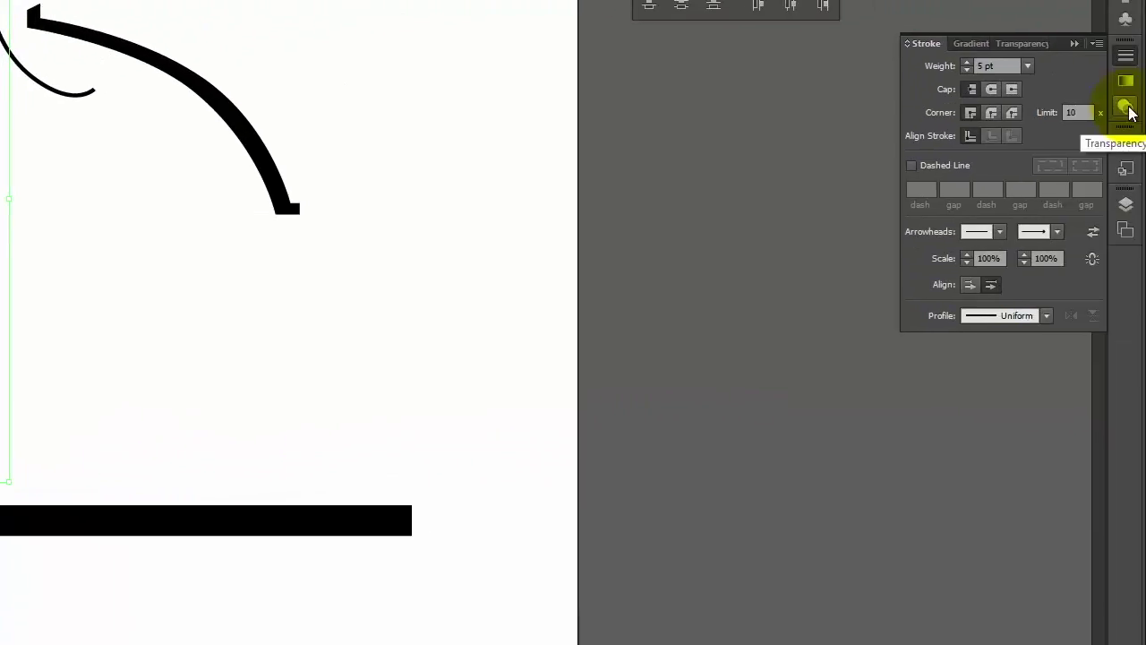
{"action": "left_click", "coordinate": [1126, 108]}
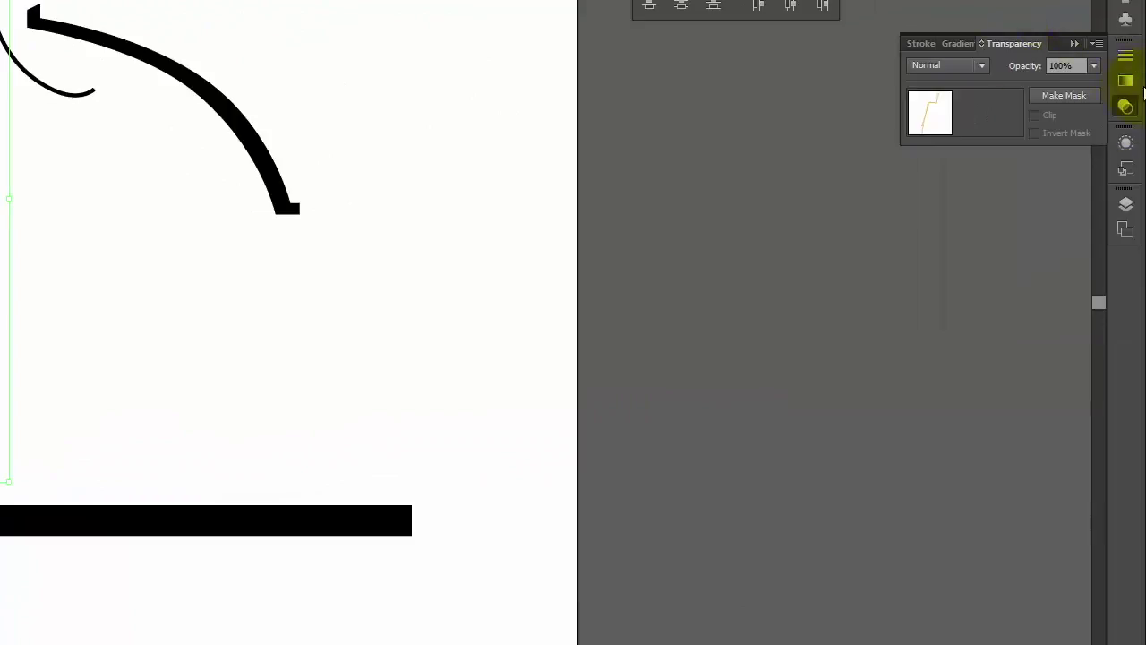
{"action": "left_click", "coordinate": [1098, 66]}
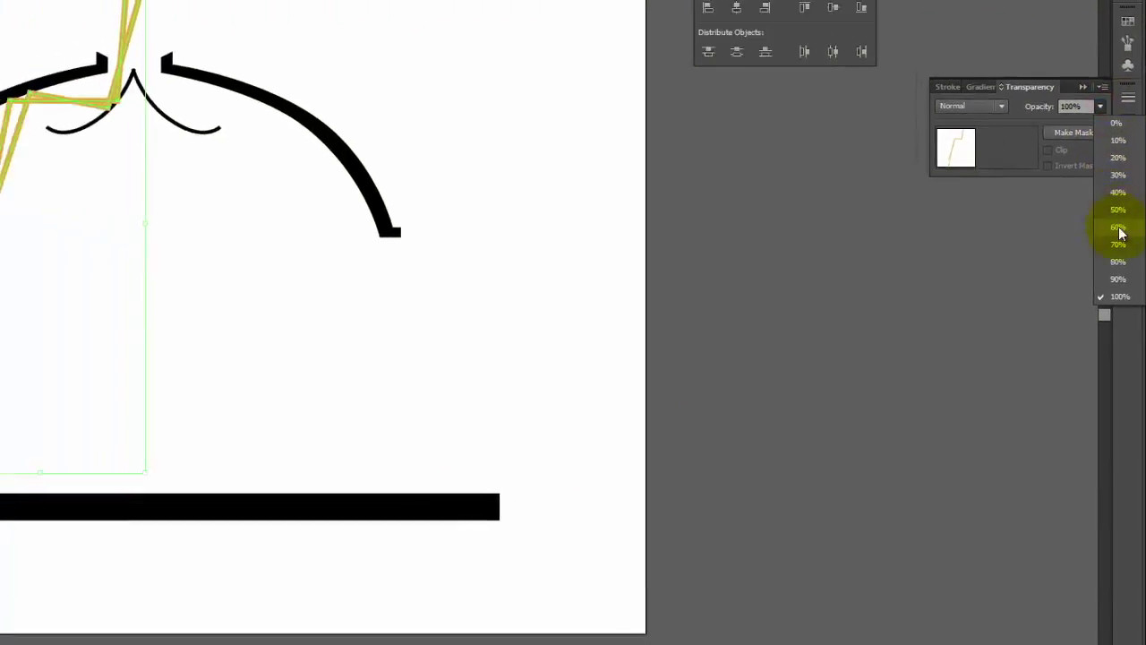
{"action": "left_click", "coordinate": [1117, 205]}
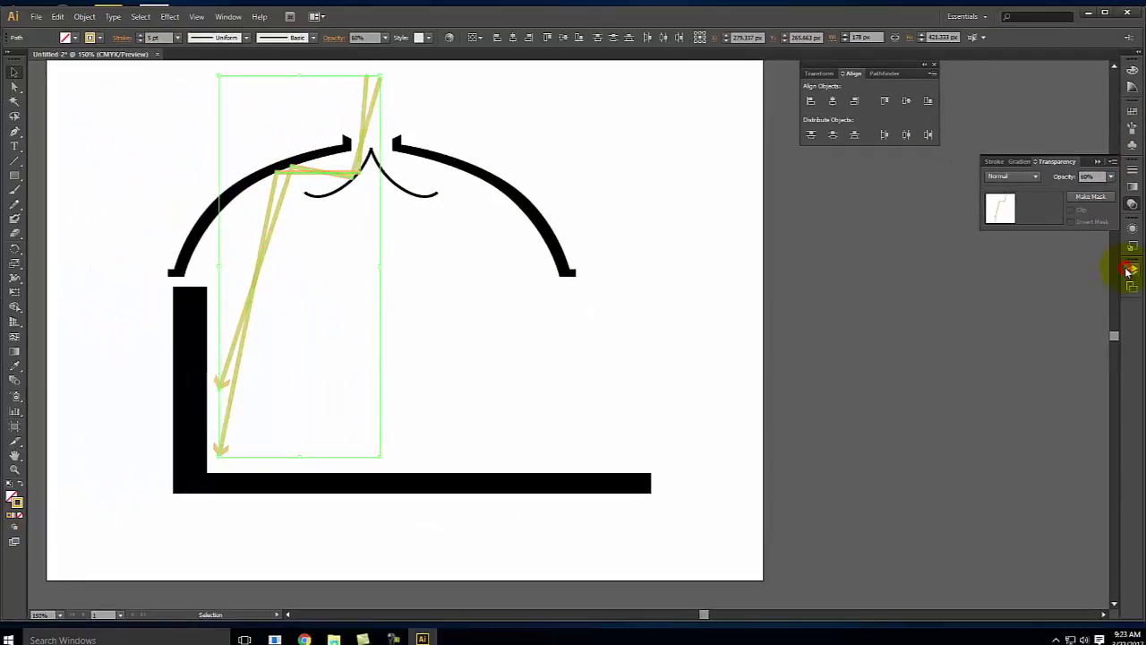
{"action": "left_click", "coordinate": [594, 167]}
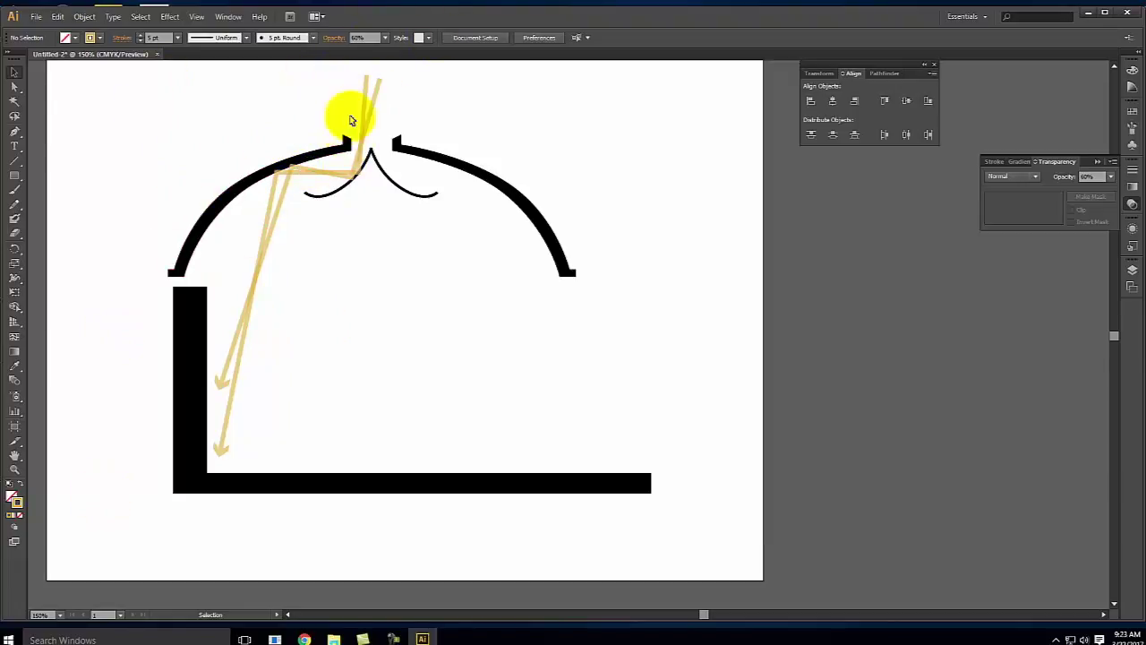
- Draw a third ray with the Pen tool from above the skylight via the reflector and left vault to the left wall's upper part, and deselect it
{"action": "left_click", "coordinate": [15, 117]}
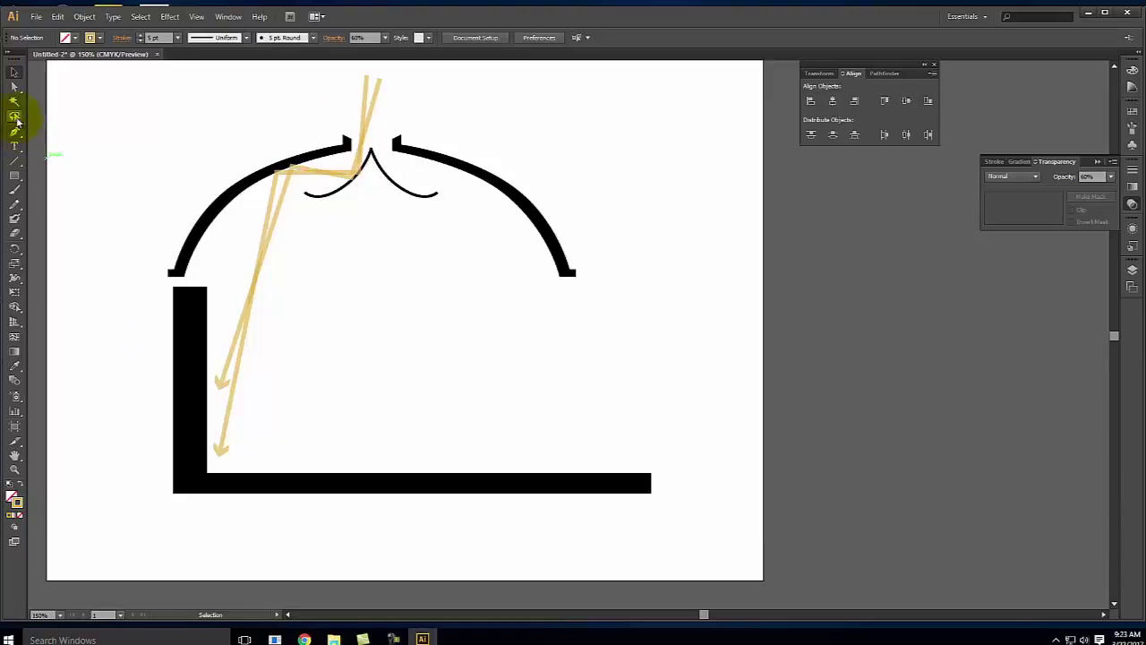
{"action": "left_click", "coordinate": [14, 131]}
{"action": "left_click_drag", "start_coordinate": [379, 90], "coordinate": [394, 88]}
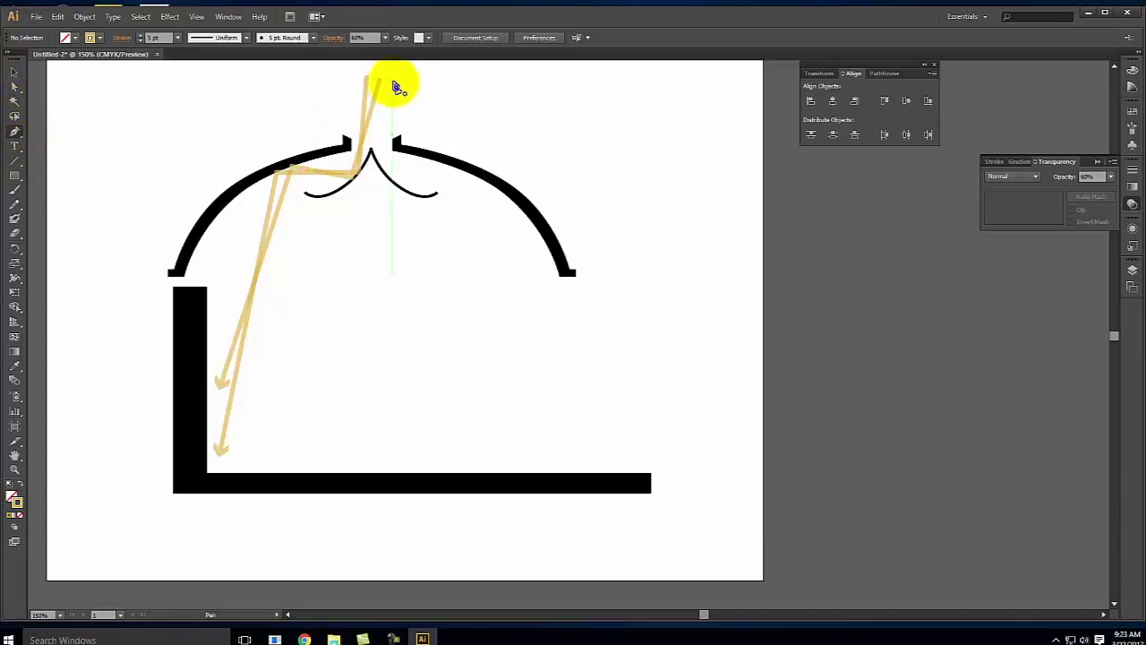
{"action": "left_click_drag", "start_coordinate": [341, 183], "coordinate": [215, 315]}
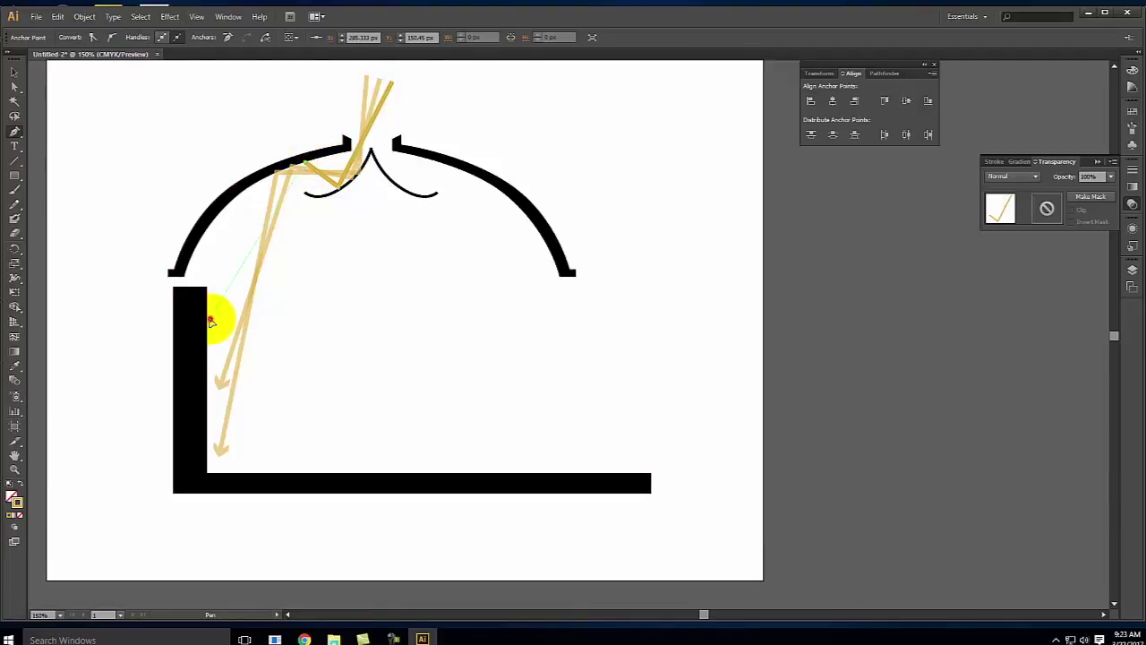
{"action": "left_click", "coordinate": [14, 72]}
{"action": "left_click", "coordinate": [117, 93]}
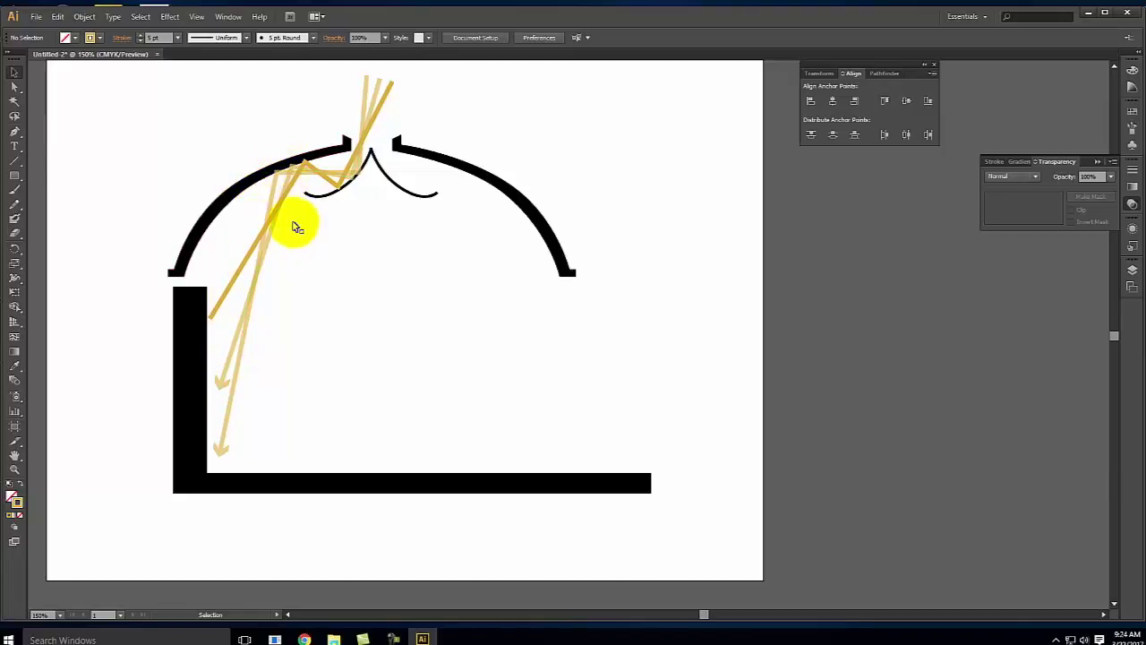
- Copy the semi-transparent golden appearance of an existing ray onto the third ray with the Eyedropper, and deselect it
{"action": "left_click", "coordinate": [249, 263]}
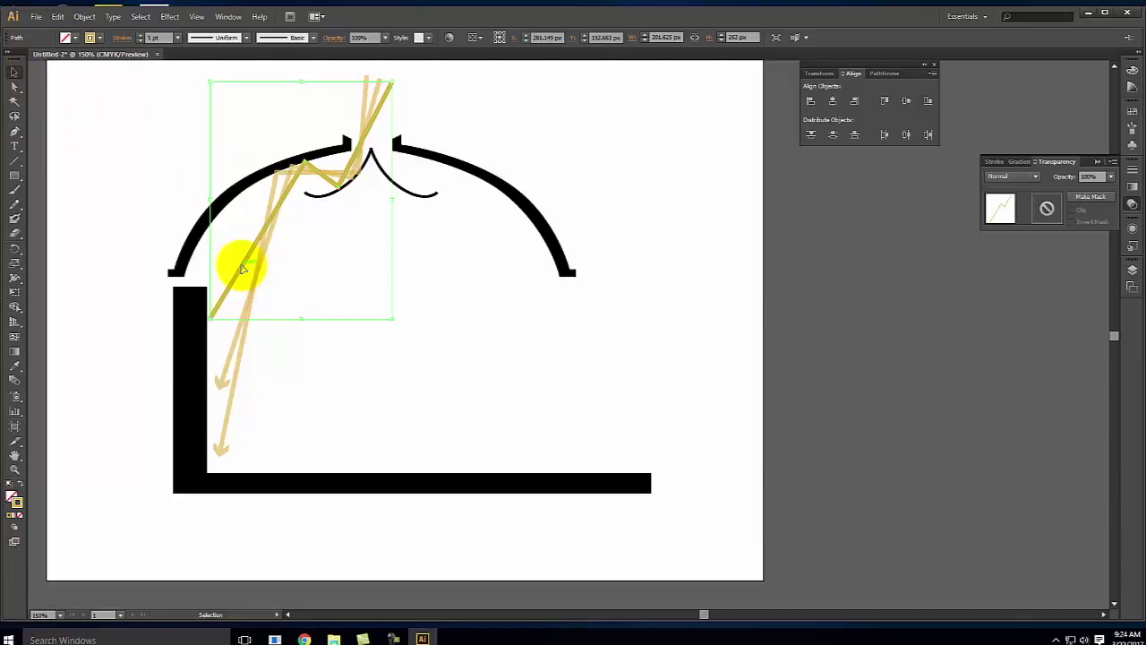
{"action": "left_click", "coordinate": [12, 370]}
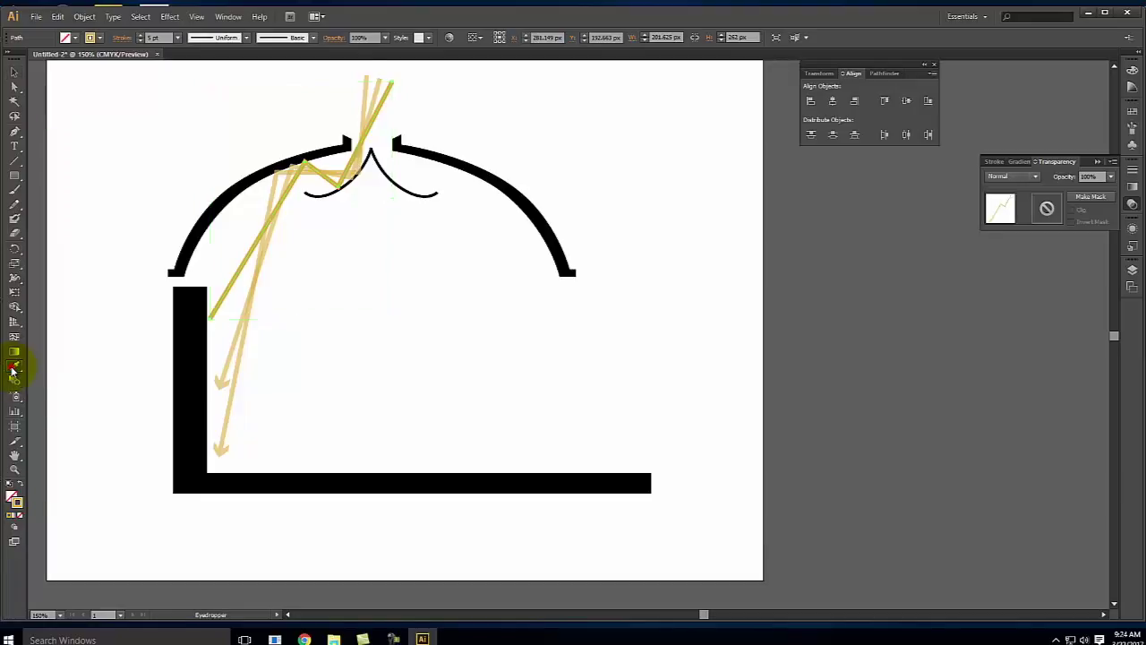
{"action": "left_click", "coordinate": [235, 349]}
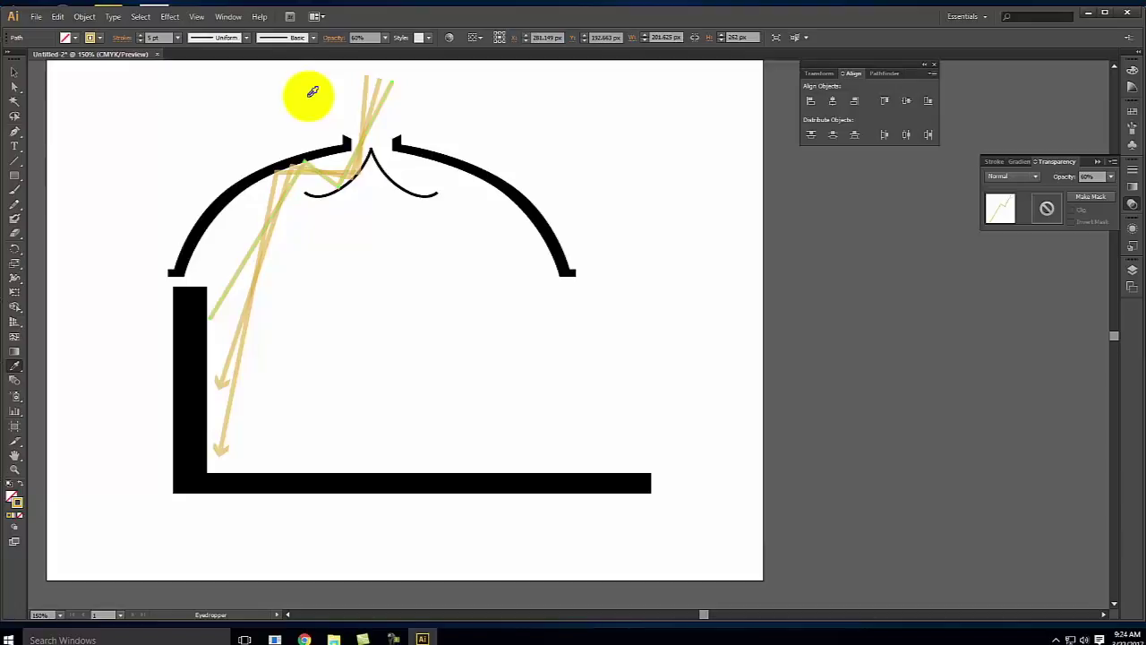
{"action": "left_click", "coordinate": [14, 72]}
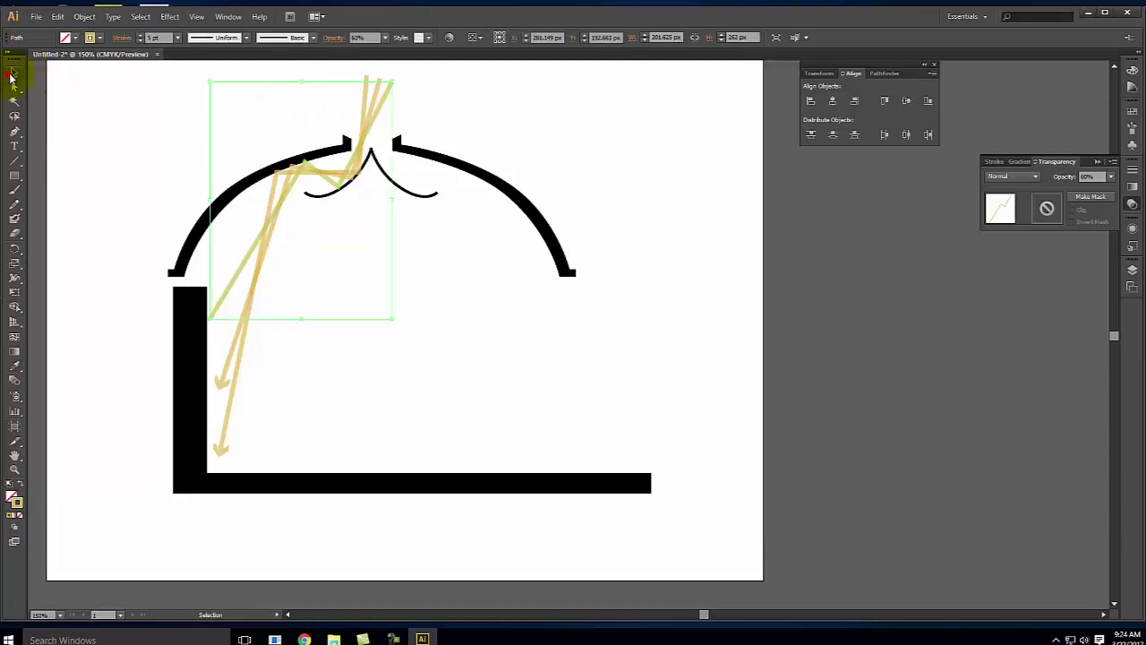
{"action": "left_click", "coordinate": [115, 114]}
- Set the third ray's opacity to 100% and its stroke colour to magenta E01E5F, and deselect it
{"action": "left_click", "coordinate": [251, 248]}
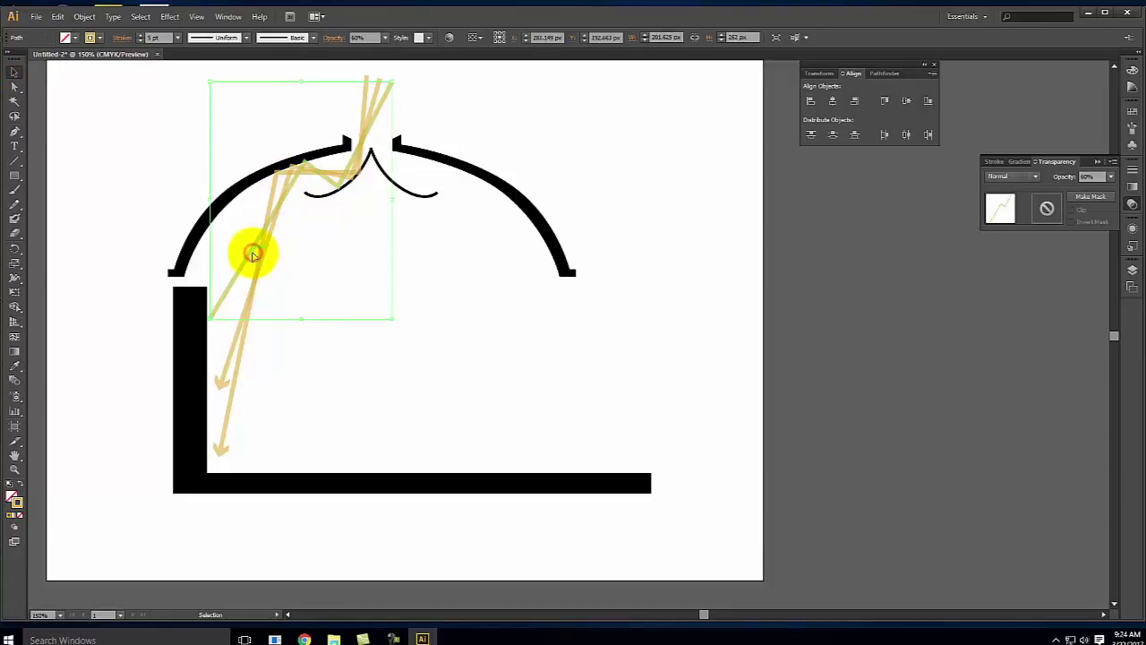
{"action": "left_click", "coordinate": [1112, 185]}
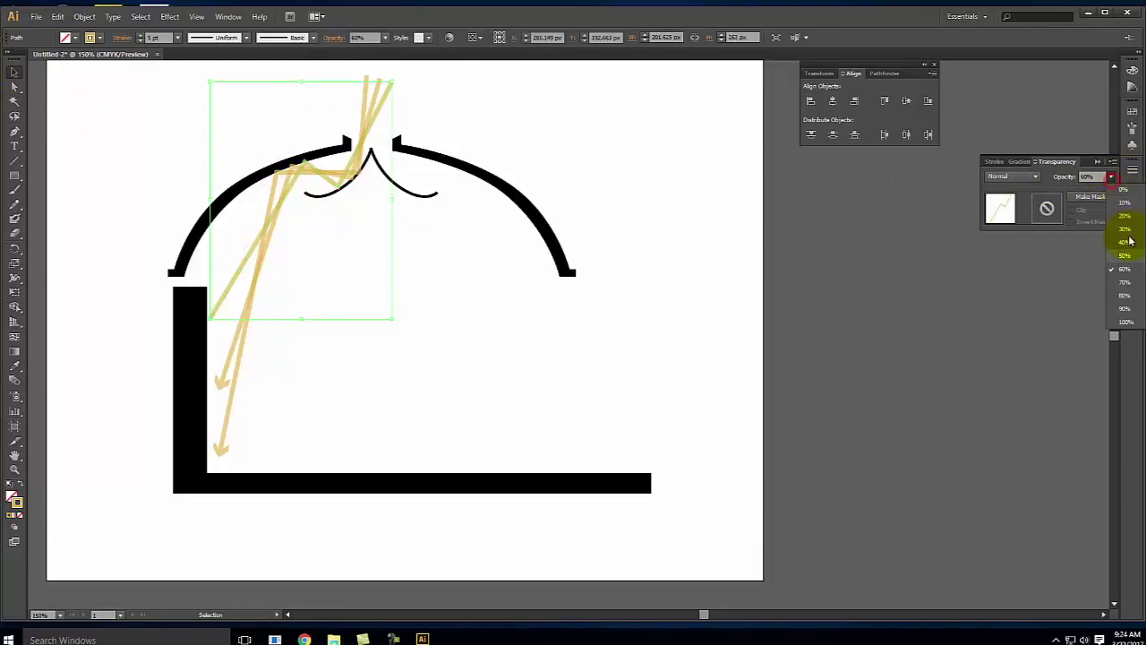
{"action": "left_click", "coordinate": [1121, 322]}
{"action": "double_click", "coordinate": [17, 502]}
{"action": "left_click_drag", "start_coordinate": [581, 305], "coordinate": [585, 254]}
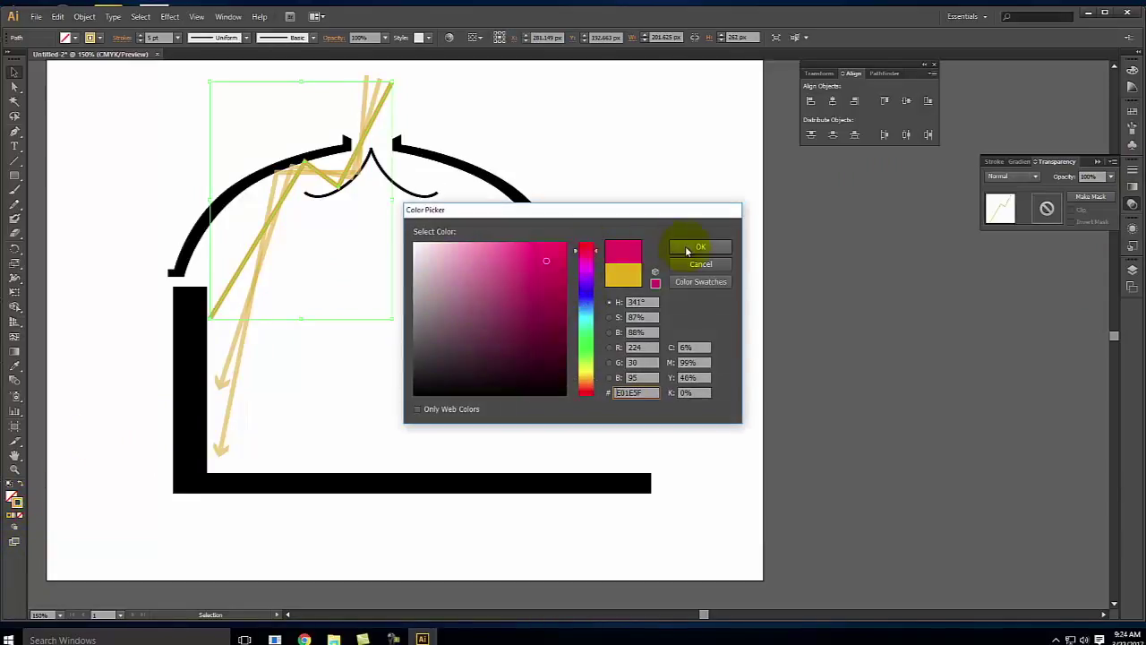
{"action": "left_click", "coordinate": [691, 247]}
{"action": "left_click", "coordinate": [13, 75]}
{"action": "left_click", "coordinate": [159, 116]}
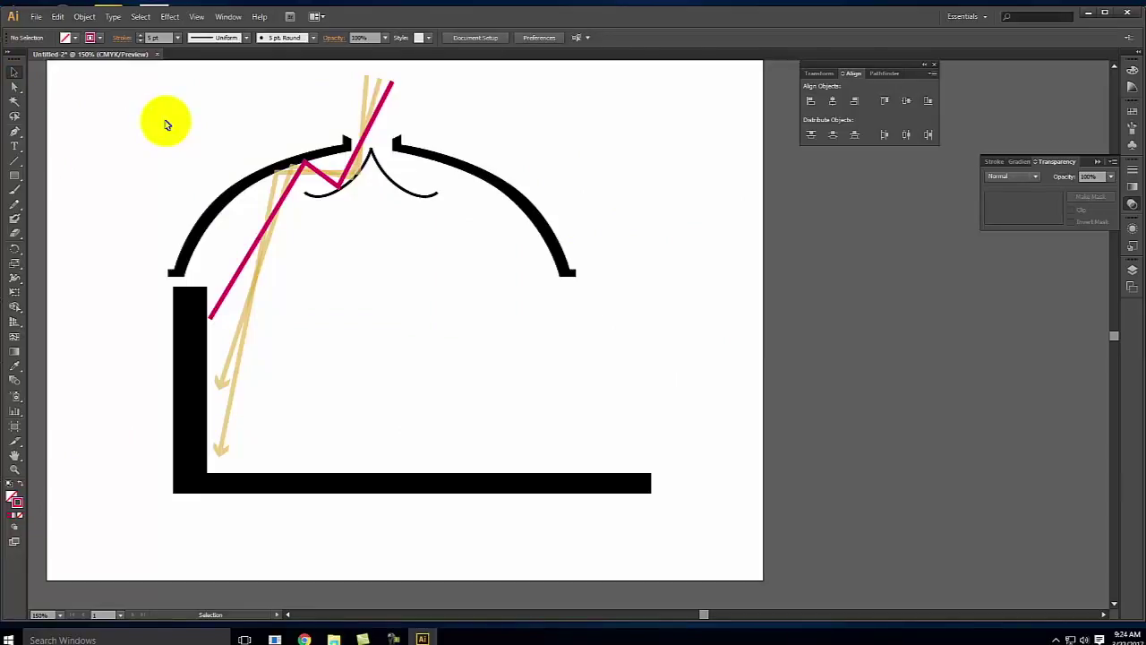
- Copy the semi-transparent golden appearance of an existing ray onto the magenta third ray with the Eyedropper
{"action": "left_click", "coordinate": [231, 291]}
{"action": "left_click", "coordinate": [16, 364]}
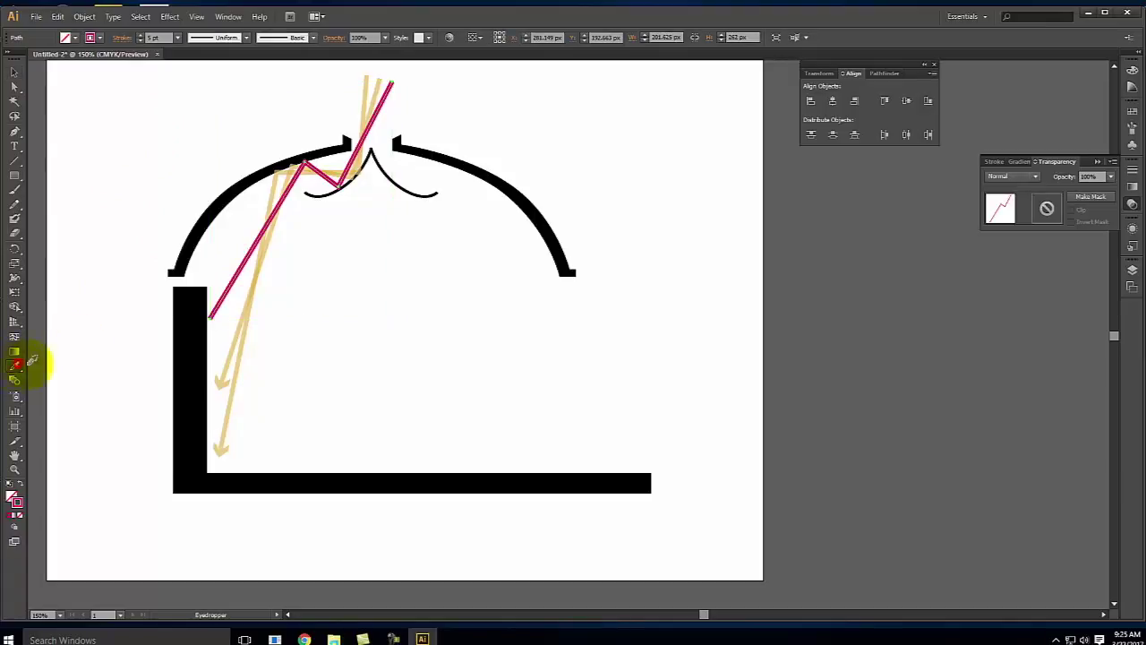
{"action": "left_click", "coordinate": [236, 343]}
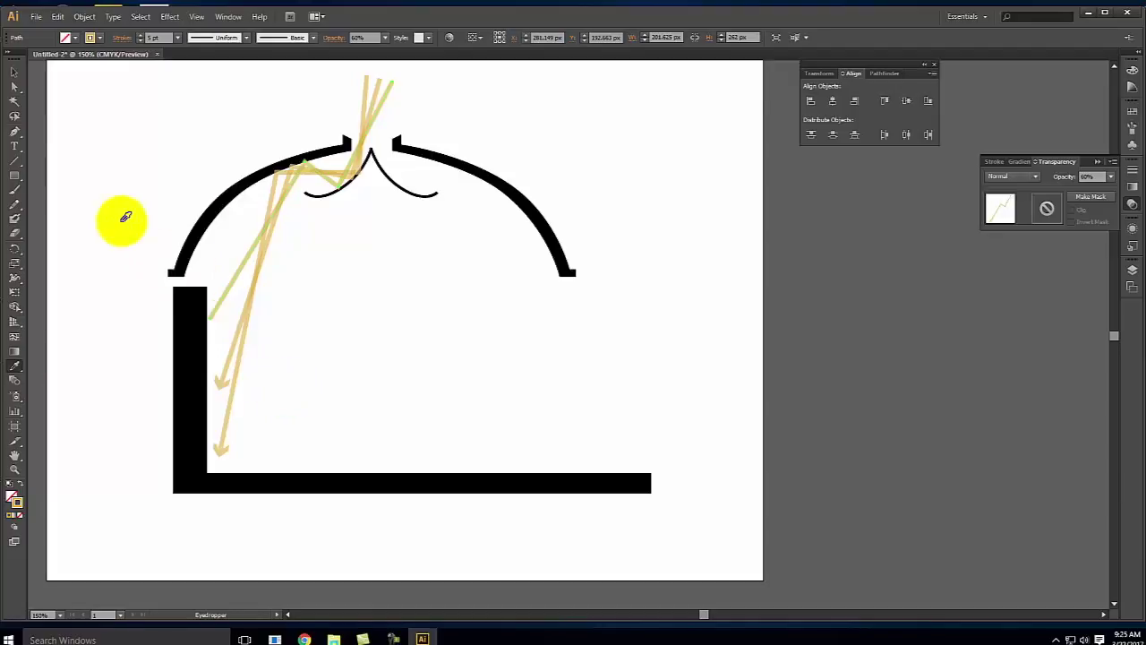
- Give the third ray's stroke an end arrowhead at its lower end, in the style of the other two rays
{"action": "left_click", "coordinate": [13, 72]}
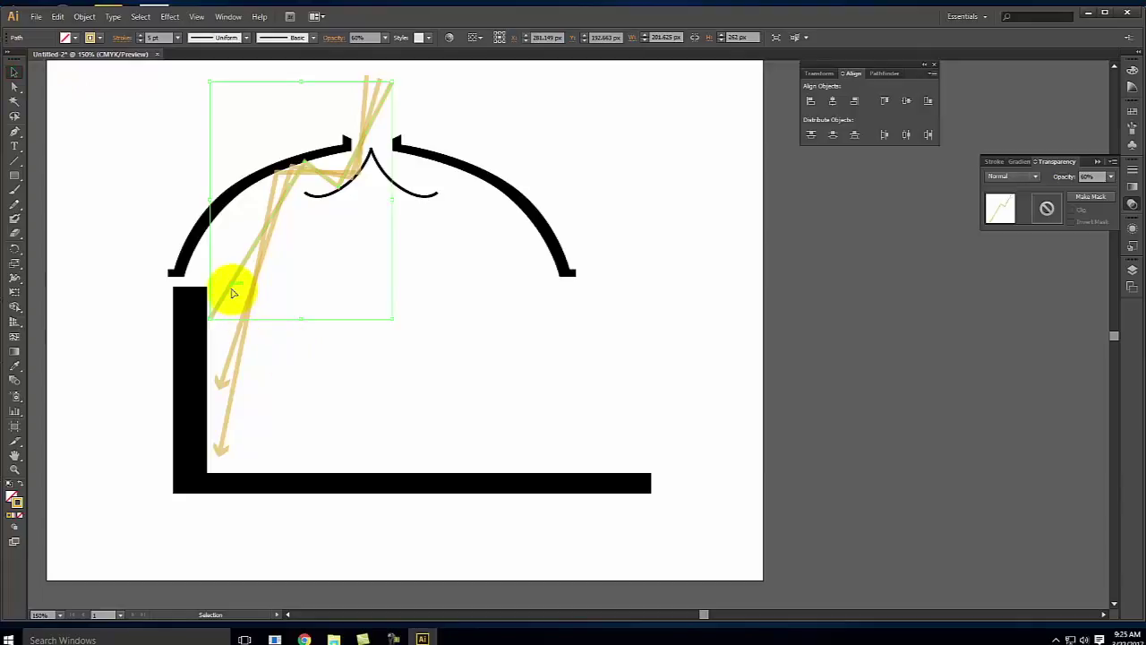
{"action": "left_click", "coordinate": [1131, 171]}
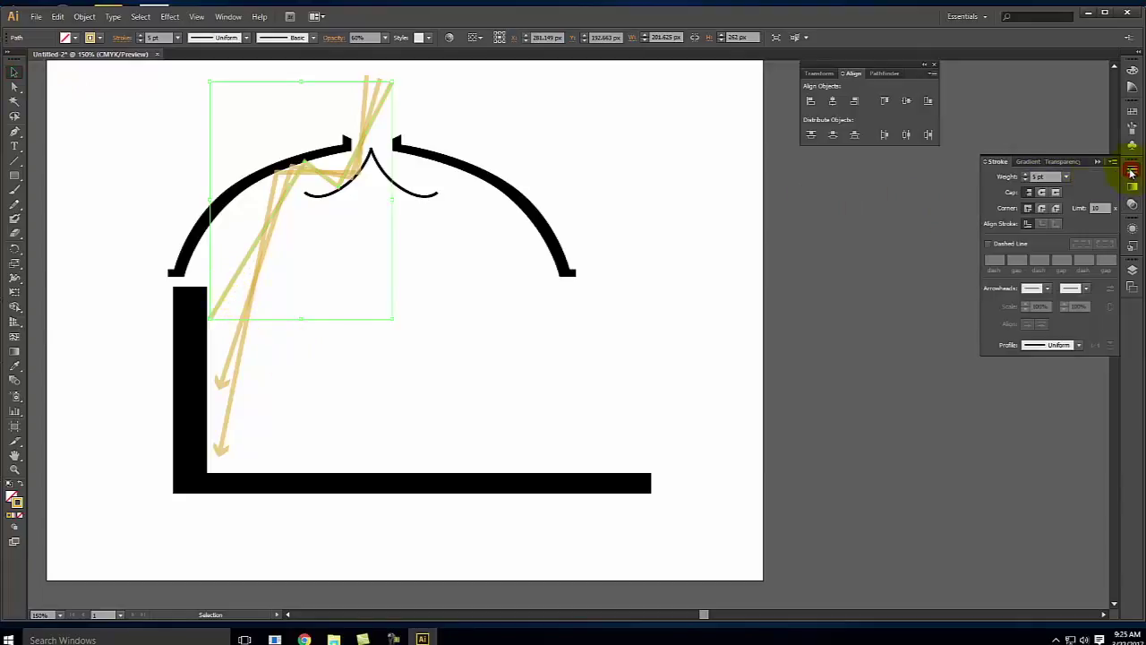
{"action": "left_click", "coordinate": [1084, 289]}
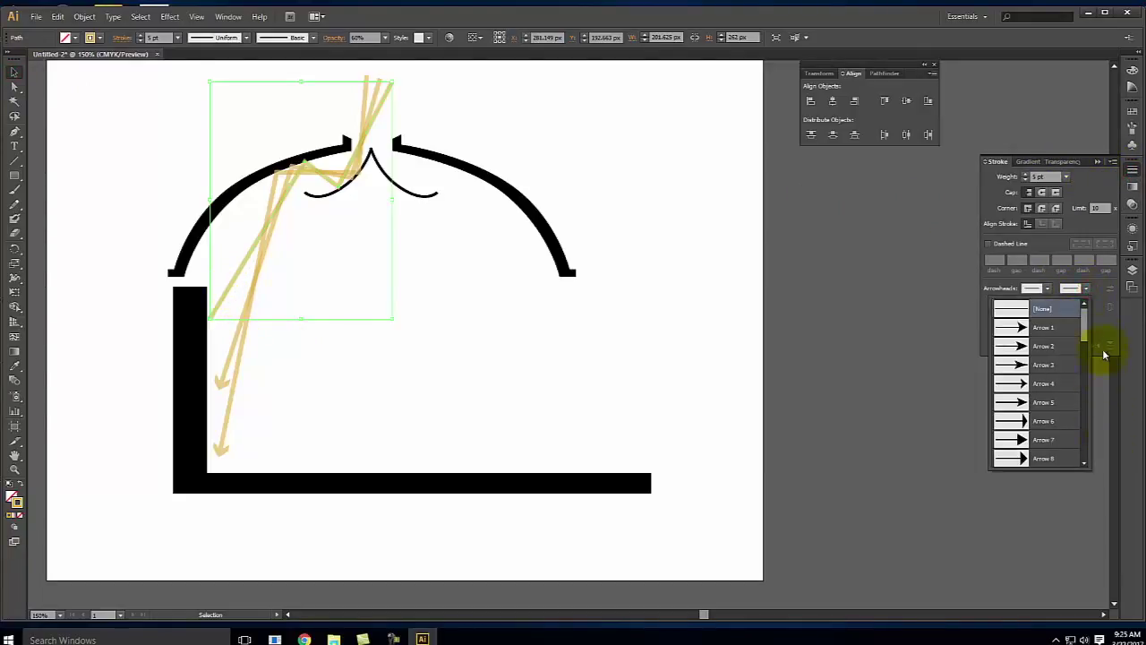
{"action": "left_click_drag", "start_coordinate": [1086, 341], "coordinate": [1085, 378]}
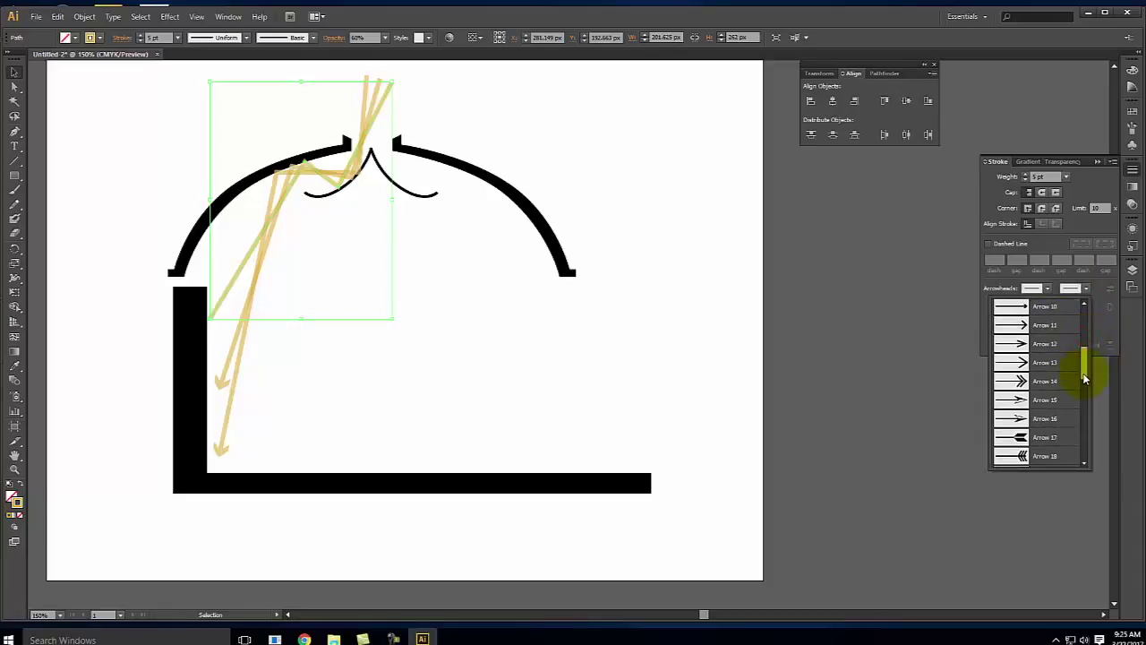
{"action": "left_click", "coordinate": [1067, 308]}
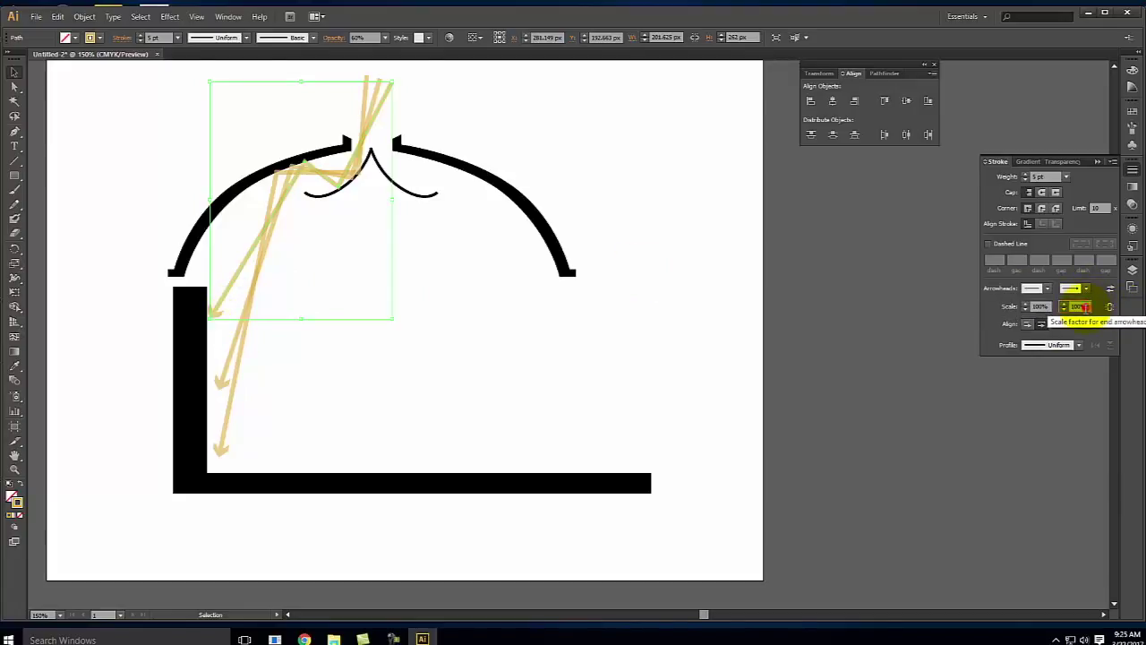
- Try a 200% scale on the third ray's end arrowhead, restore it to 100%, and deselect the ray
{"action": "type", "text": "200"}
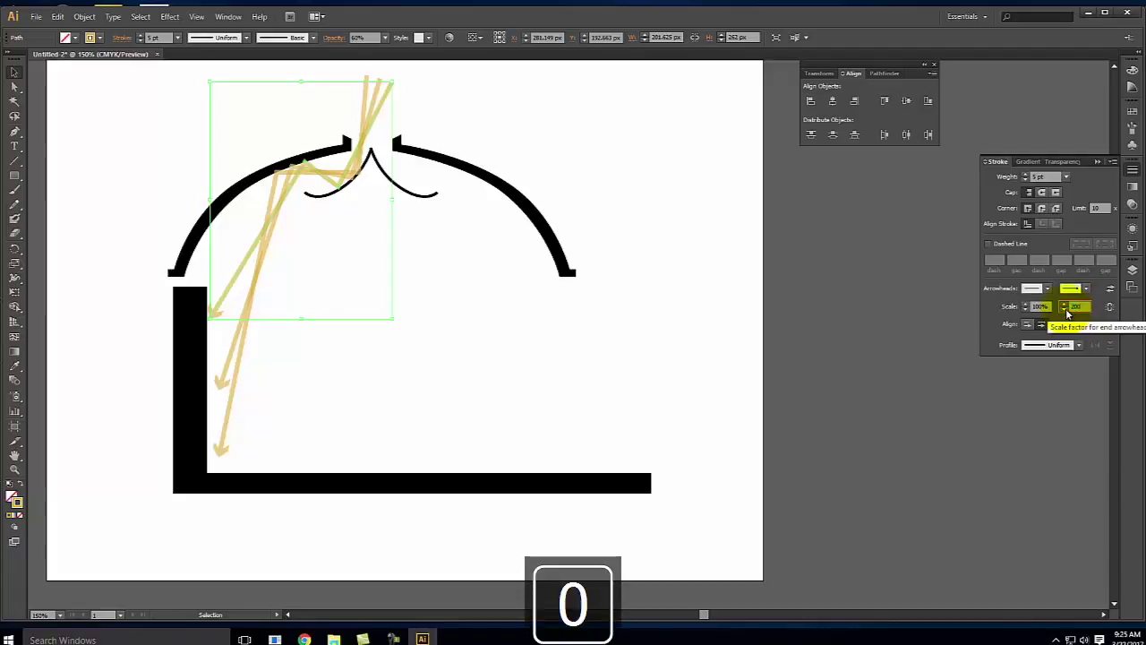
{"action": "key", "text": "Return"}
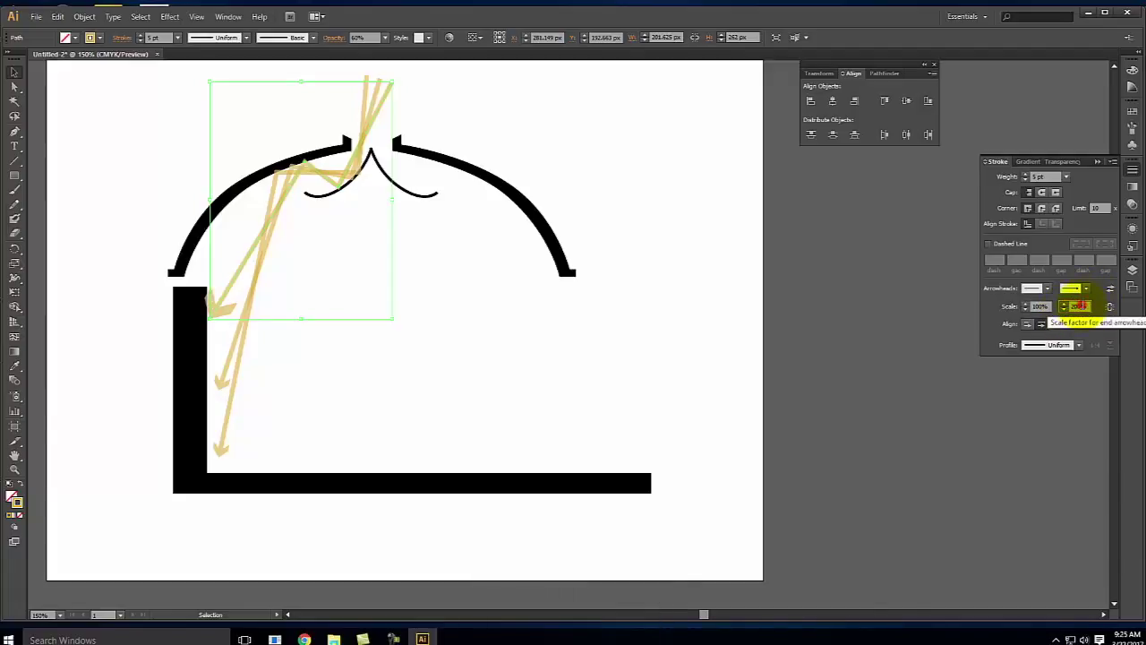
{"action": "type", "text": "100"}
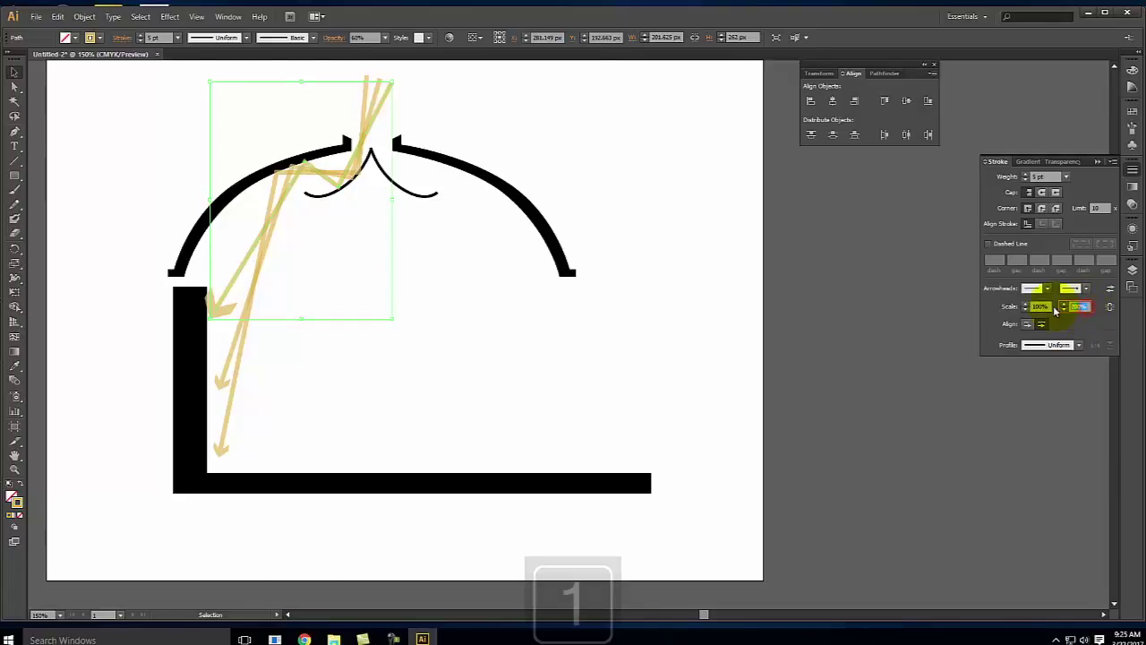
{"action": "key", "text": "Return"}
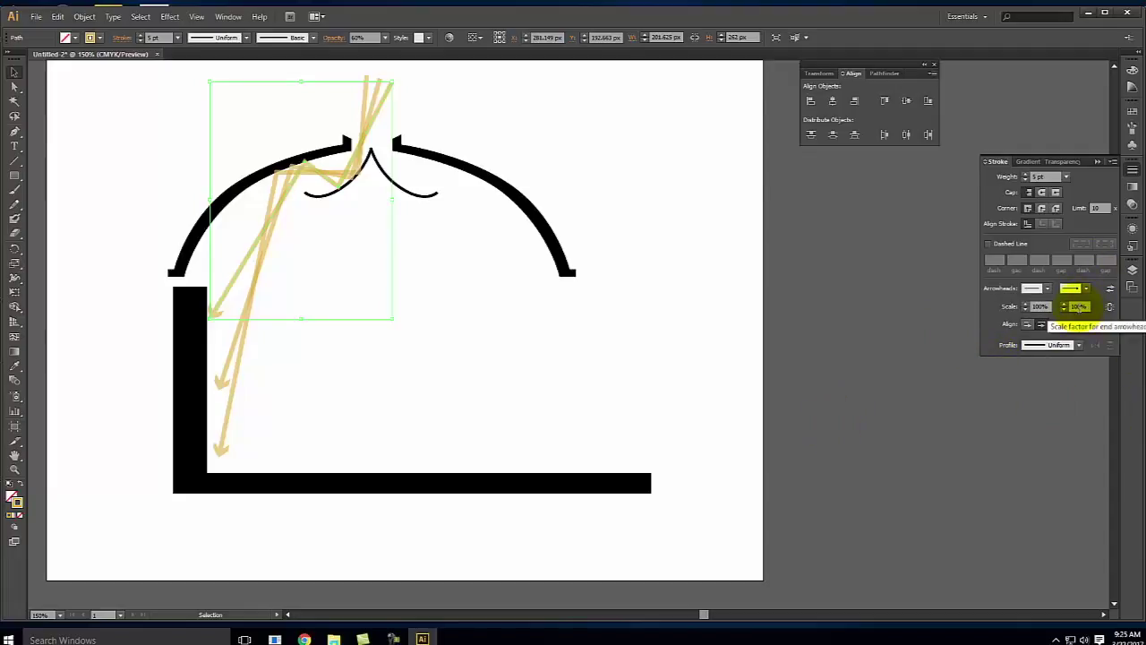
{"action": "left_click", "coordinate": [869, 299]}
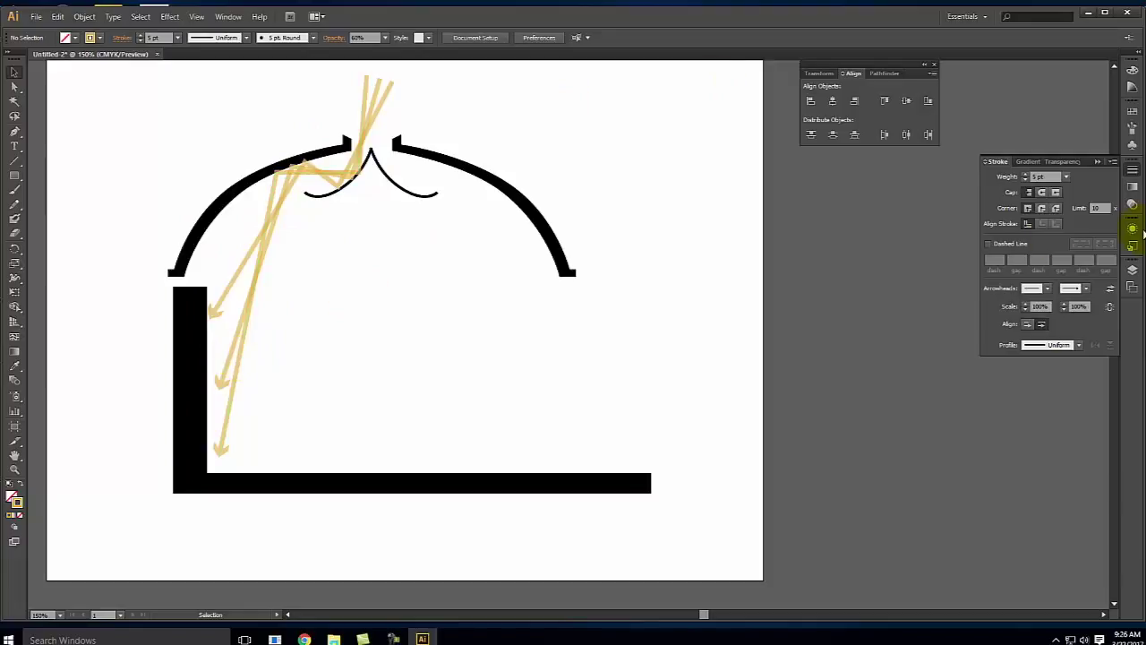
- Create a new active layer named Diagram 2, with the Diagram layer hidden and the Building layer locked
{"action": "left_click", "coordinate": [1133, 270]}
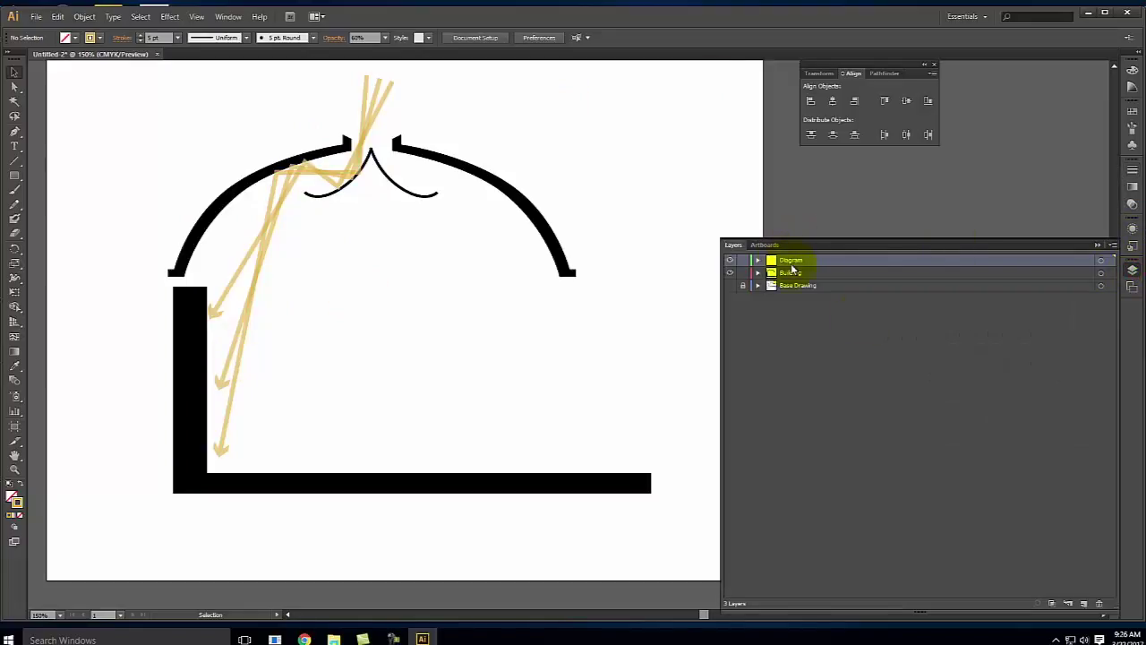
{"action": "left_click", "coordinate": [1084, 606]}
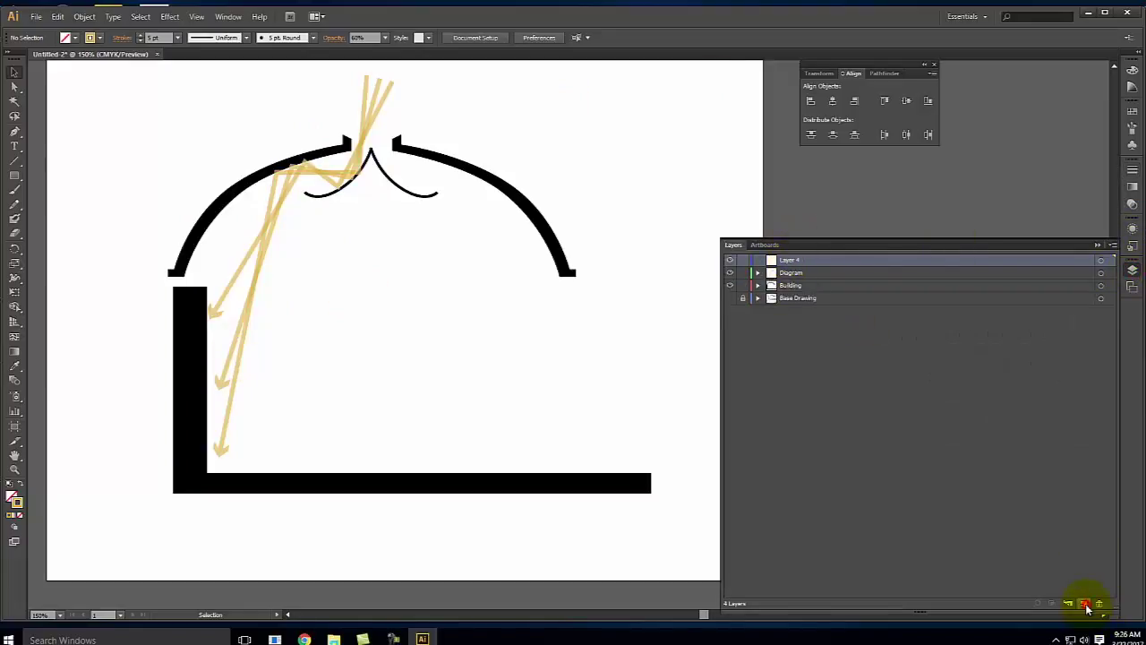
{"action": "double_click", "coordinate": [789, 260]}
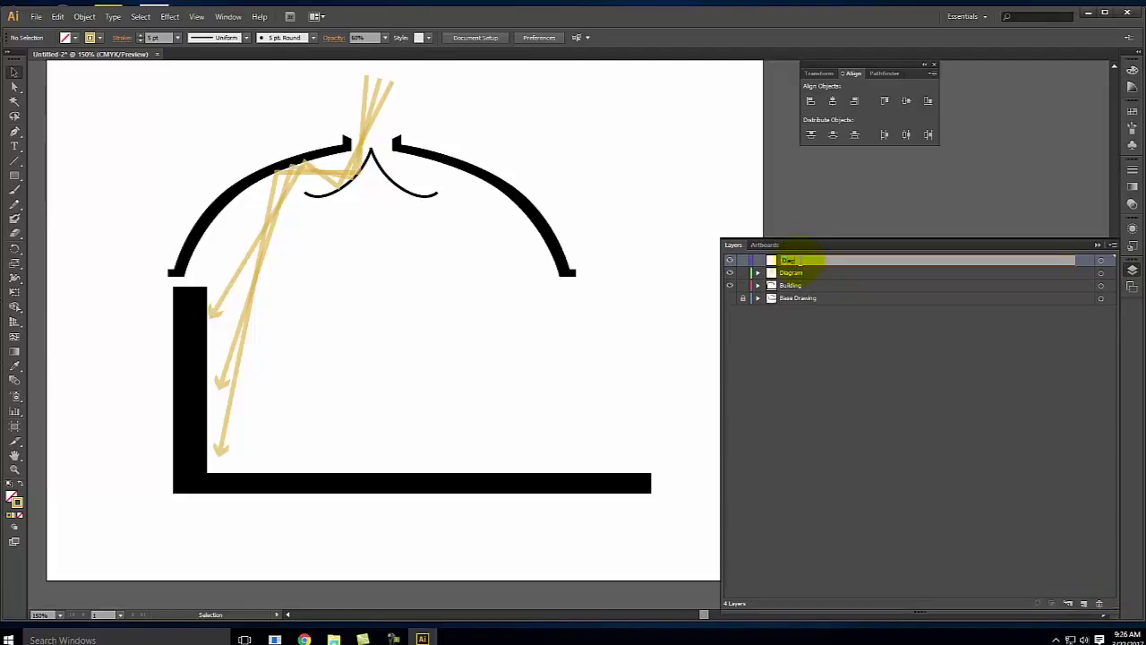
{"action": "left_click", "coordinate": [913, 350]}
{"action": "left_click", "coordinate": [849, 260]}
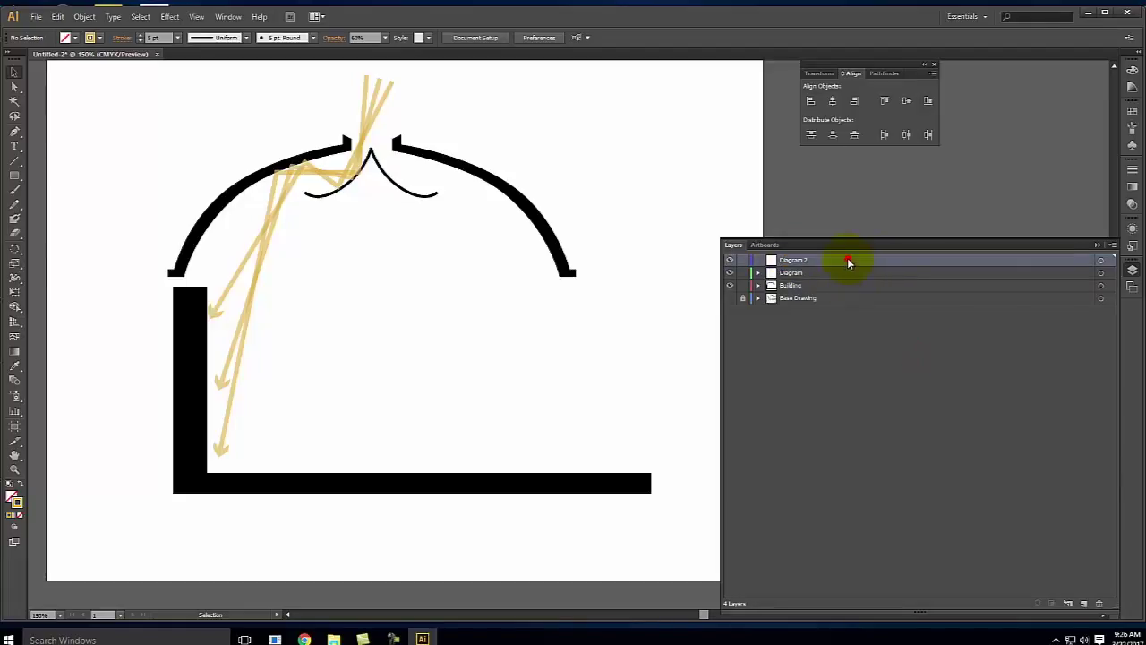
{"action": "left_click", "coordinate": [730, 273]}
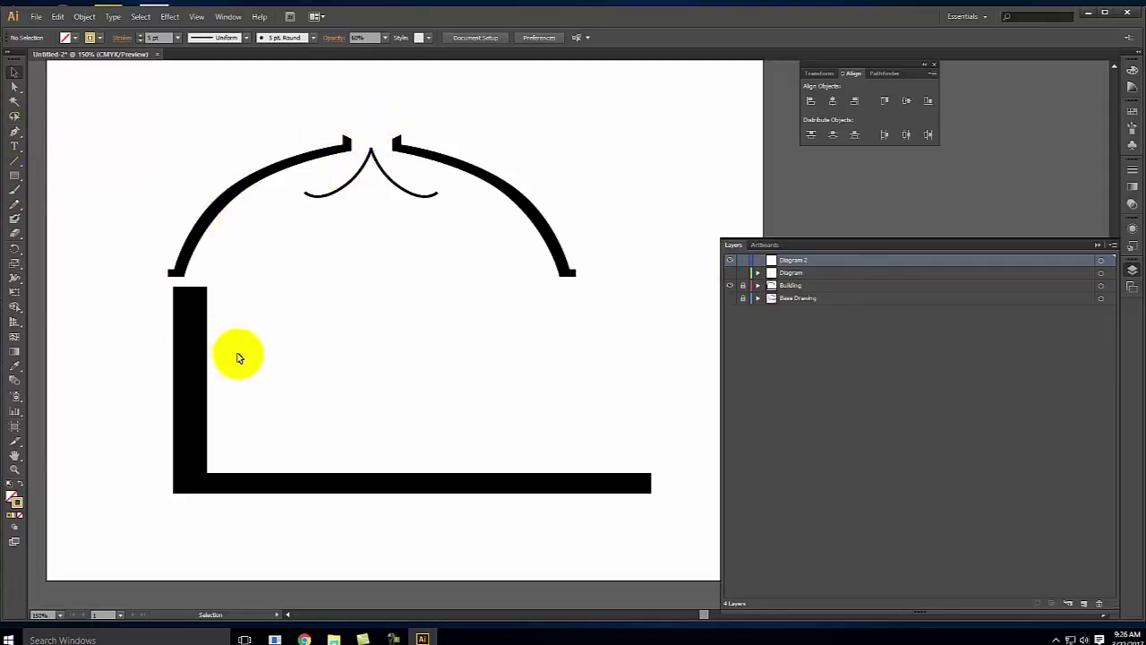
- Draw a closed Pen shape from above the skylight along the left reflector, into the room, up the left wall and vault, with golden fill and no stroke
{"action": "left_click", "coordinate": [15, 133]}
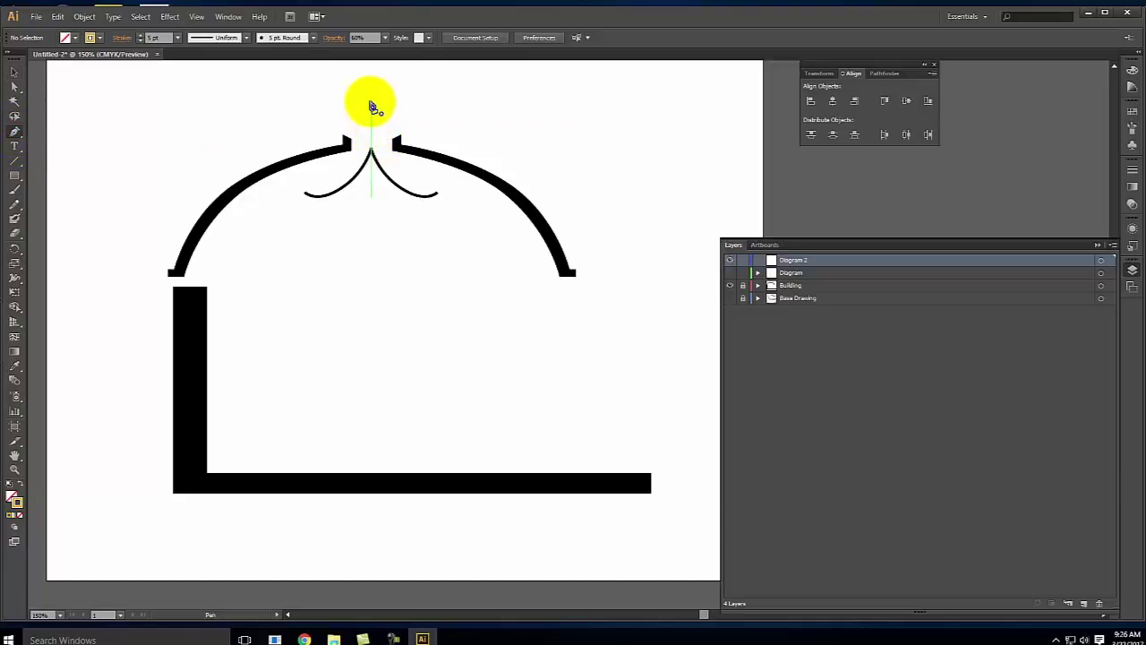
{"action": "left_click_drag", "start_coordinate": [373, 106], "coordinate": [289, 186]}
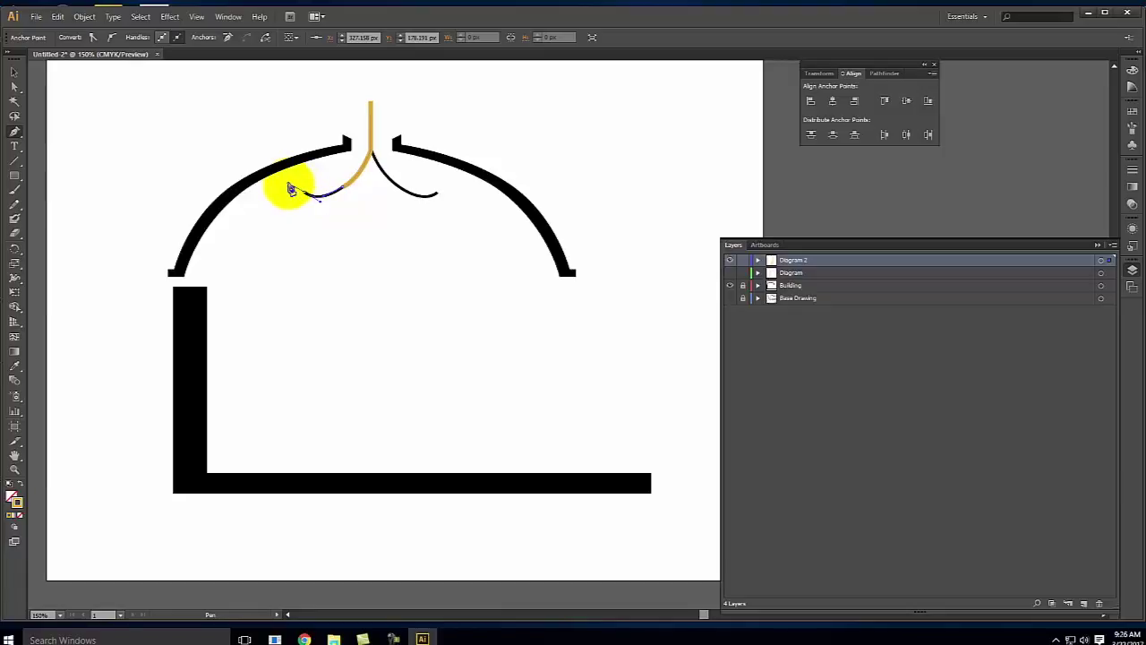
{"action": "left_click", "coordinate": [365, 328], "text": "ctrl"}
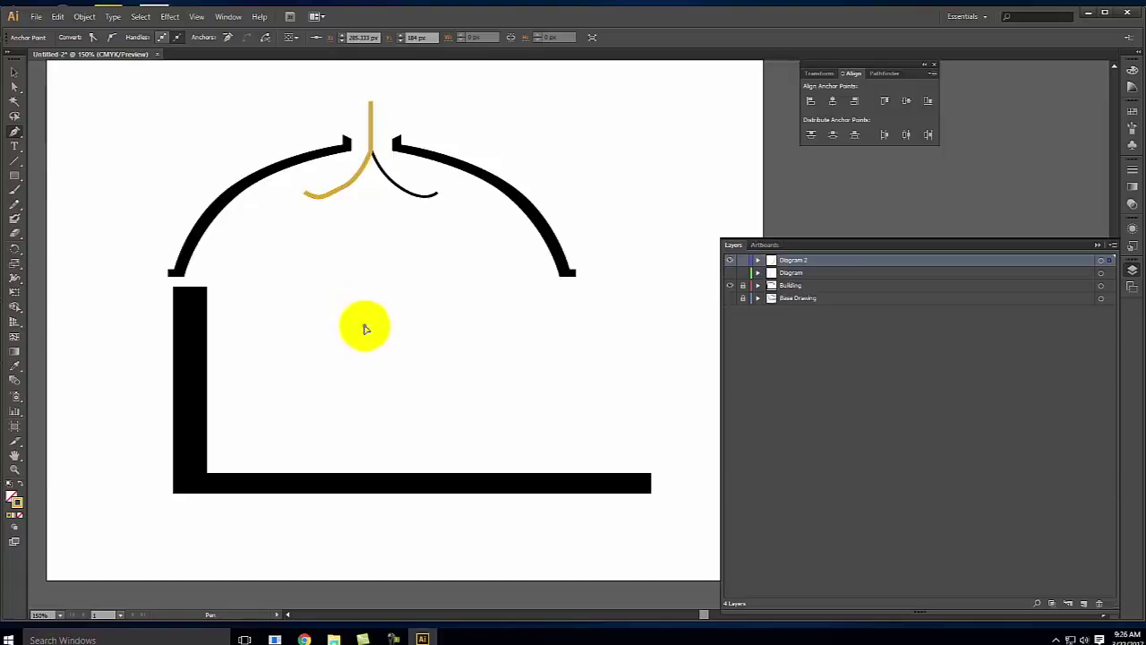
{"action": "left_click", "coordinate": [364, 326]}
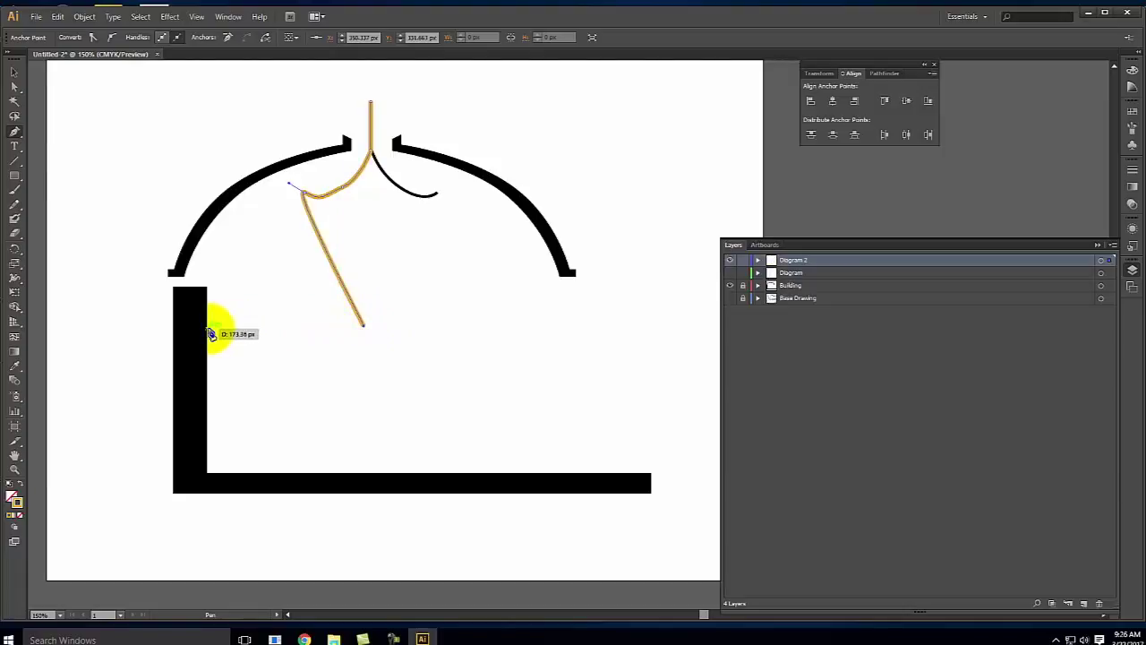
{"action": "left_click", "coordinate": [210, 326]}
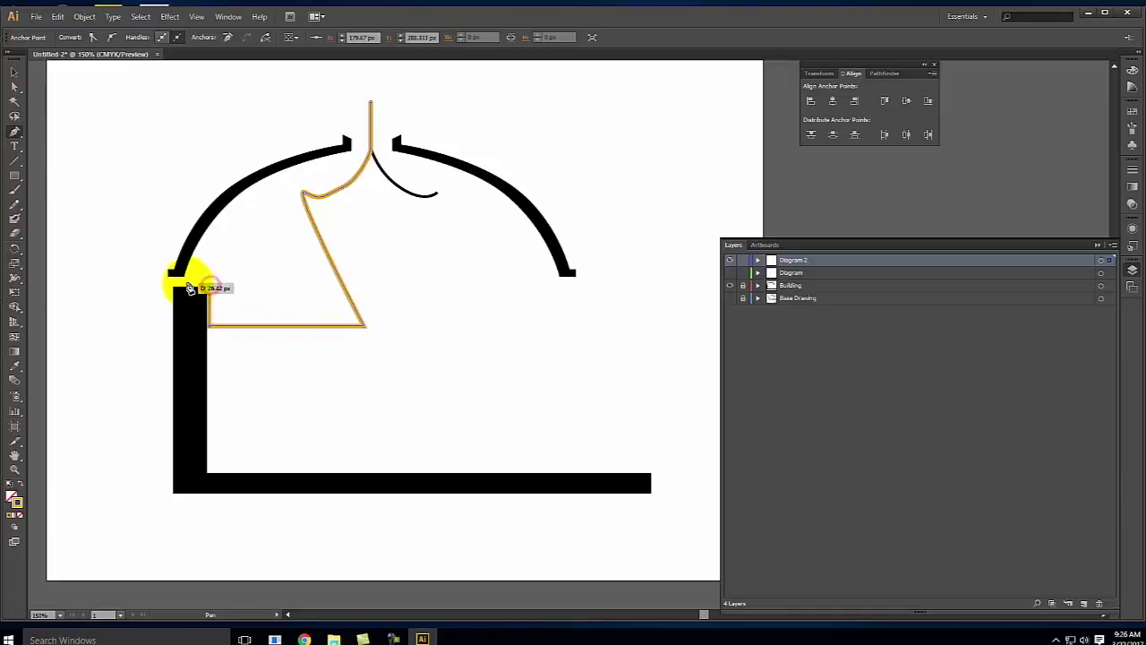
{"action": "left_click_drag", "start_coordinate": [186, 288], "coordinate": [315, 102]}
{"action": "left_click_drag", "start_coordinate": [369, 103], "coordinate": [371, 102]}
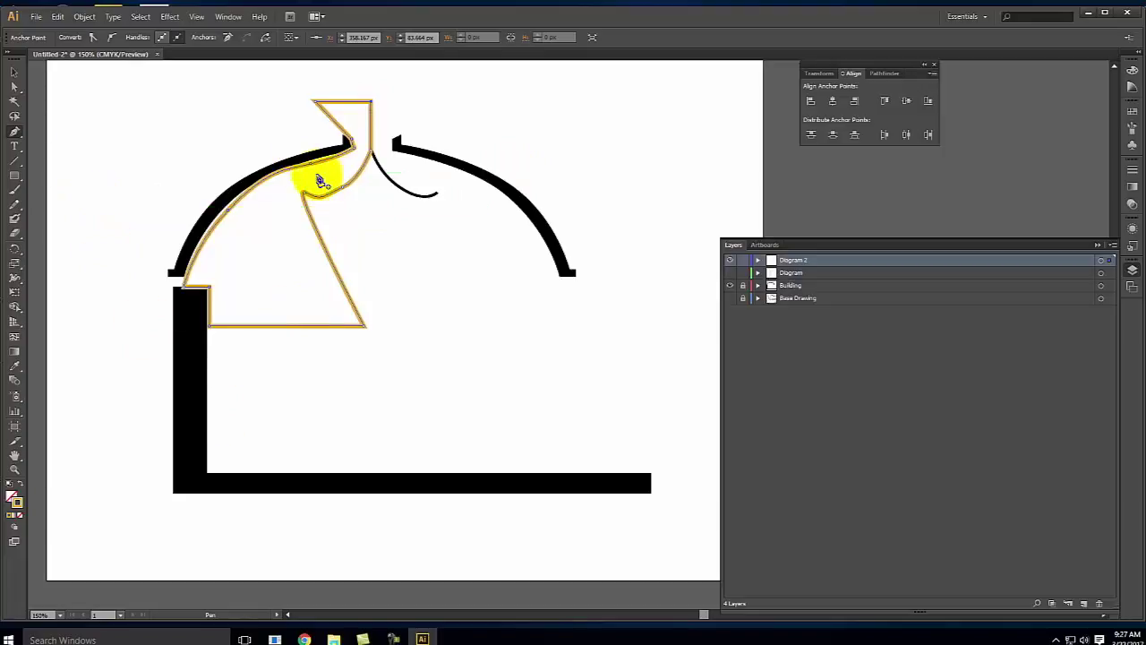
{"action": "left_click", "coordinate": [23, 484]}
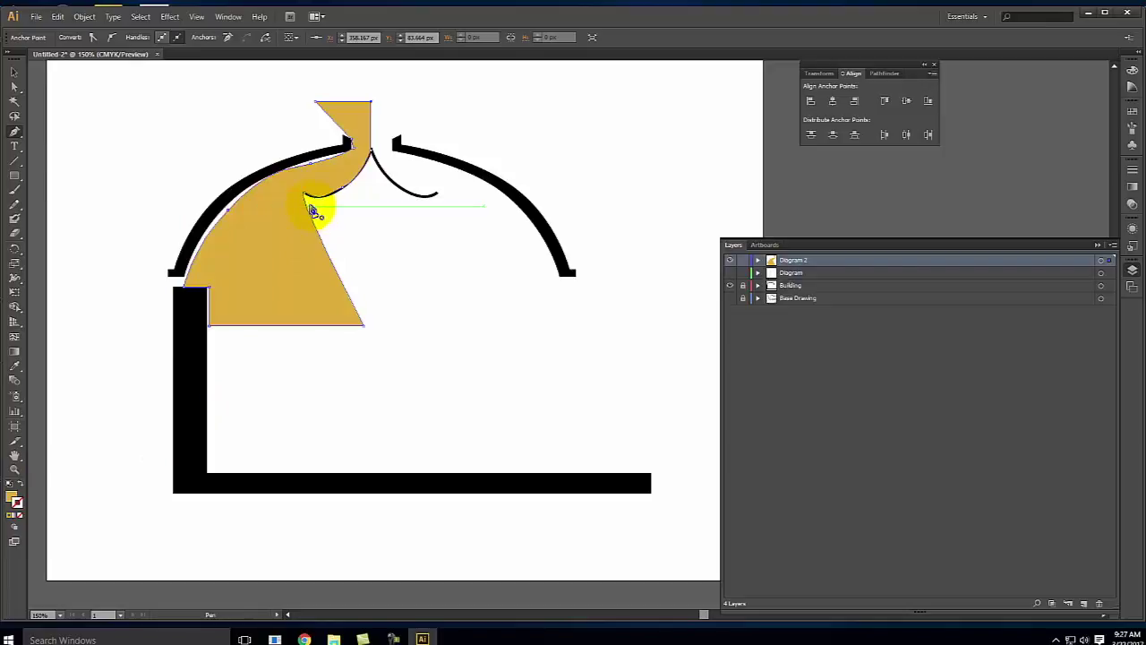
- Adjust the golden shape's anchor points and handles with Direct Selection to fit the left vault's underside and the wall's edge, and deselect it
{"action": "left_click", "coordinate": [15, 86]}
{"action": "left_click", "coordinate": [314, 168]}
{"action": "left_click_drag", "start_coordinate": [314, 167], "coordinate": [353, 153]}
{"action": "left_click_drag", "start_coordinate": [231, 216], "coordinate": [218, 215]}
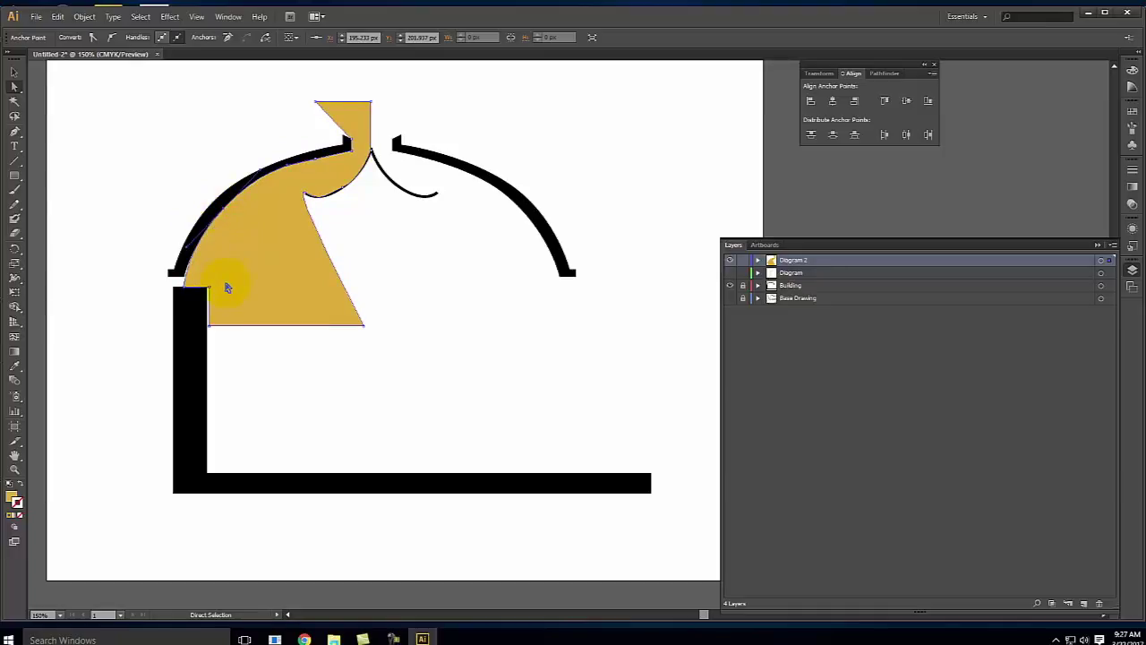
{"action": "left_click_drag", "start_coordinate": [207, 289], "coordinate": [208, 328]}
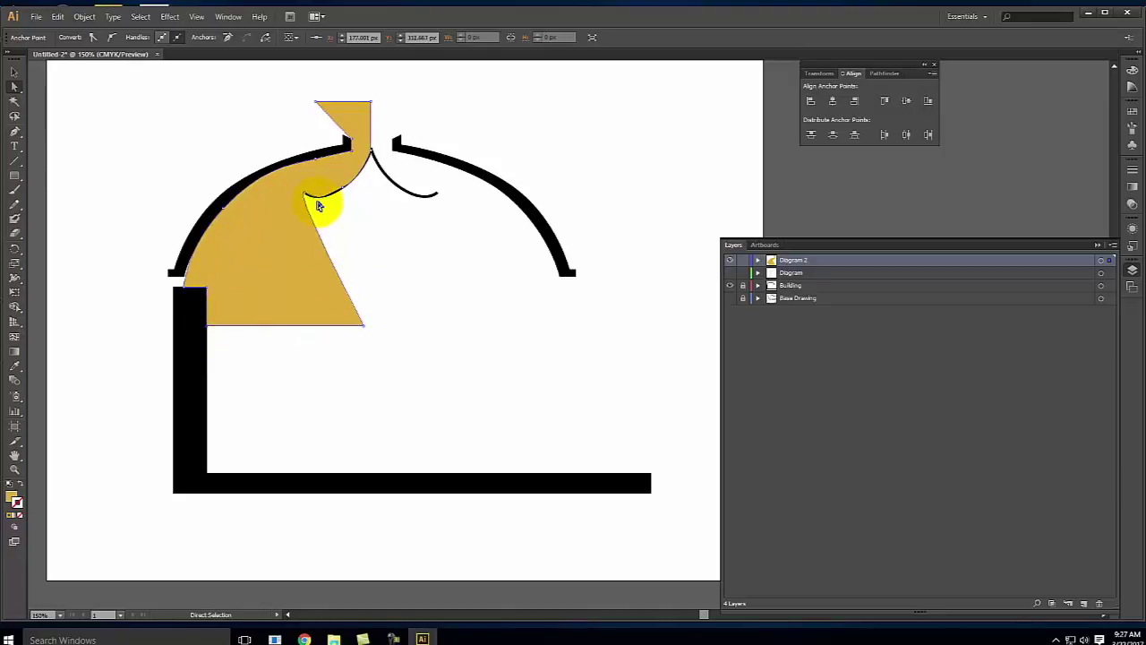
{"action": "left_click", "coordinate": [418, 216]}
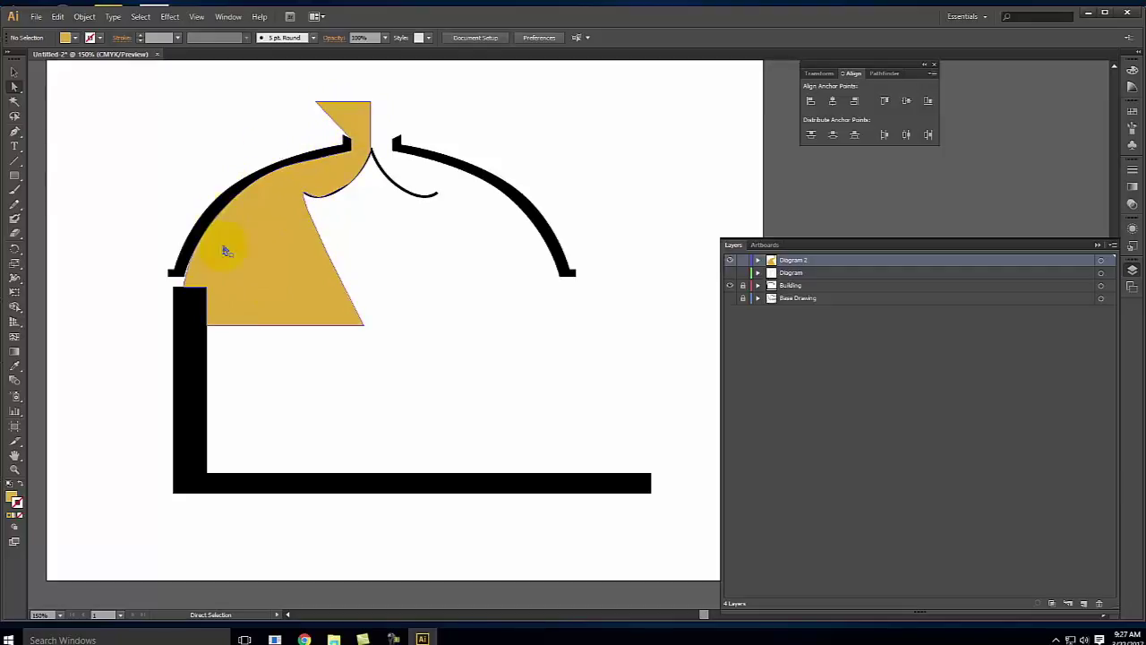
- Paste a copy of the golden light shape and reflect the copy about the vertical axis
{"action": "left_click", "coordinate": [15, 68]}
{"action": "left_click", "coordinate": [266, 262]}
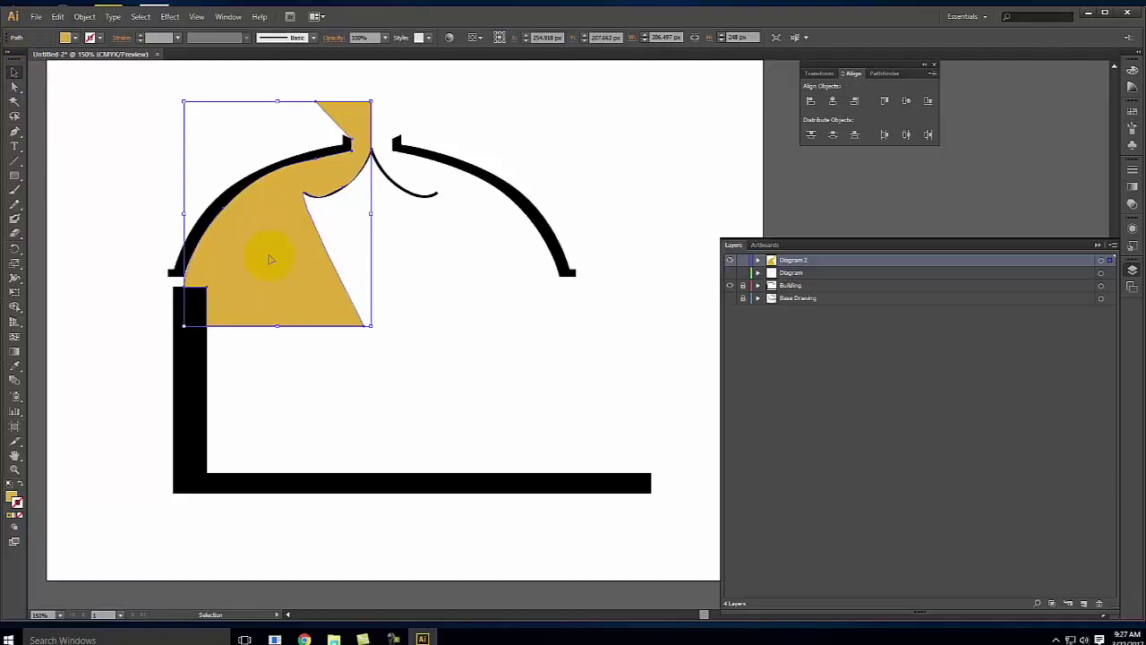
{"action": "key", "text": "ctrl+c"}
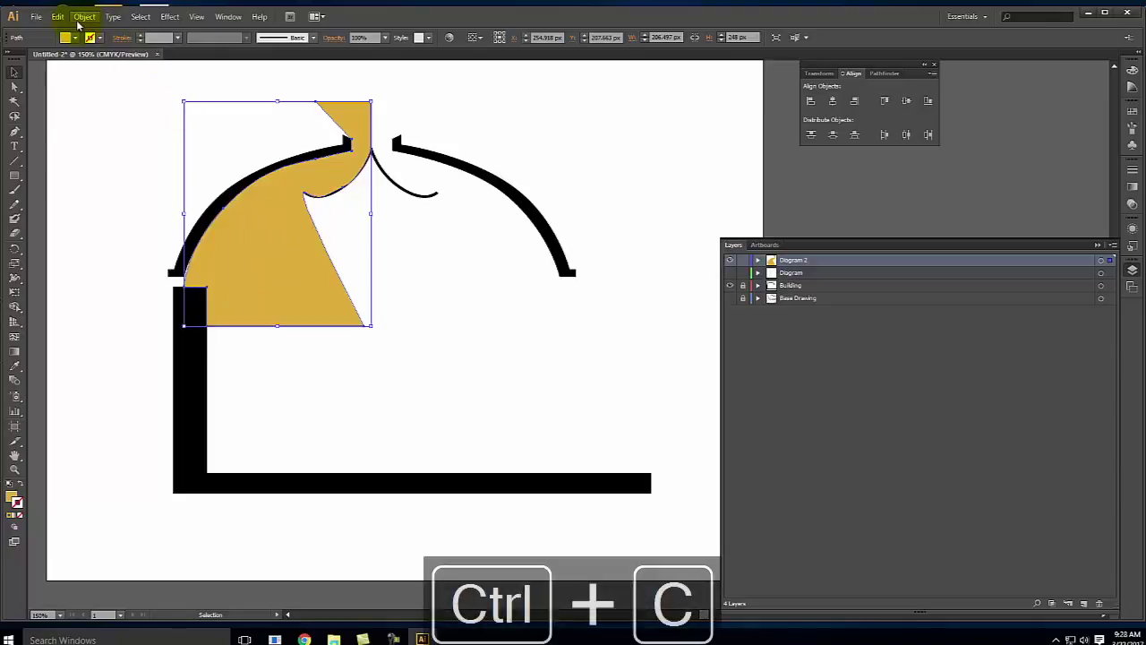
{"action": "key", "text": "ctrl+v"}
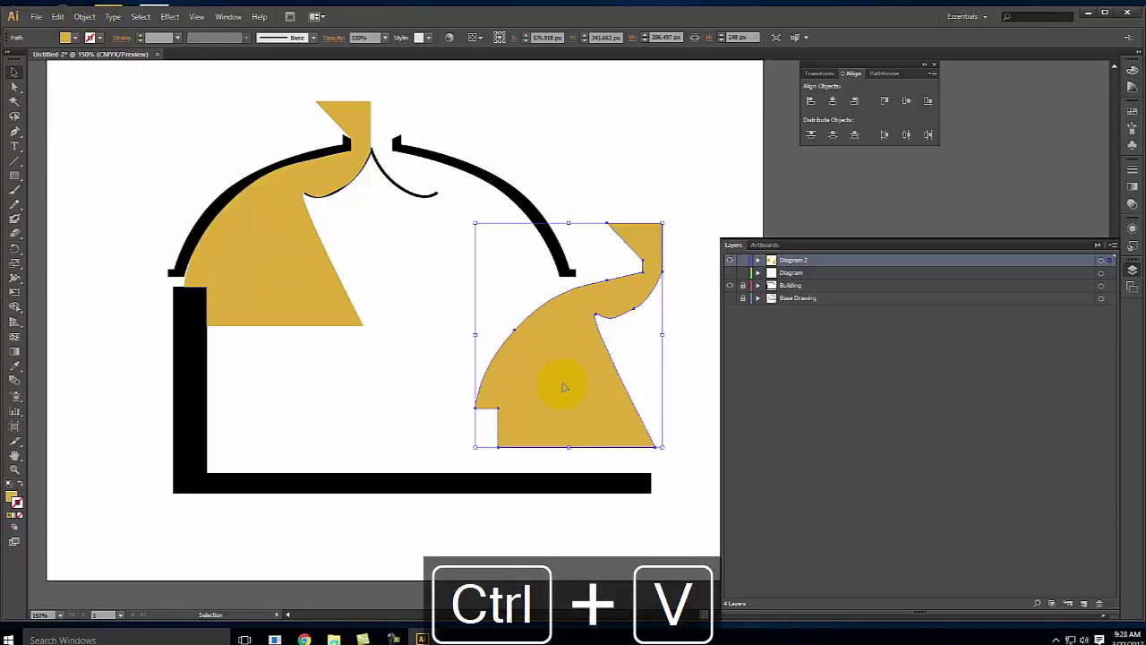
{"action": "left_click", "coordinate": [84, 16]}
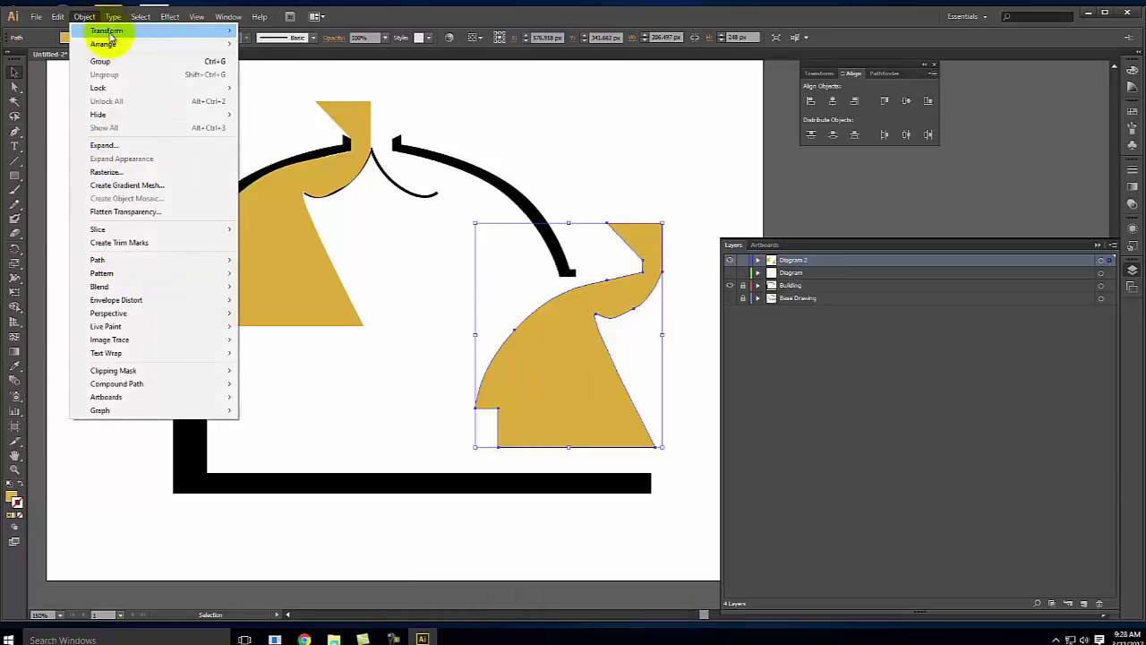
{"action": "mouse_move", "coordinate": [106, 32]}
{"action": "left_click", "coordinate": [283, 72]}
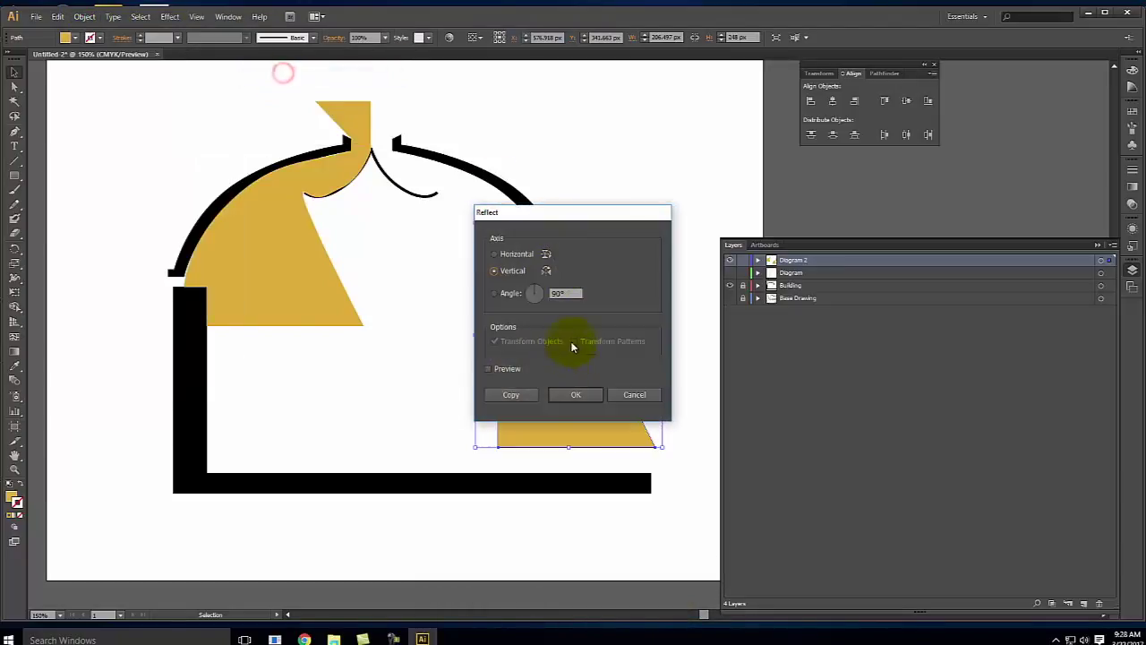
{"action": "left_click", "coordinate": [563, 402]}
- Move the reflected shape under the right vault to meet the left shape at the centre, nudge it slightly left, and deselect it
{"action": "mouse_move", "coordinate": [575, 394]}
{"action": "left_mouse_down"}
{"action": "mouse_move", "coordinate": [470, 291]}
{"action": "mouse_move", "coordinate": [484, 265]}
{"action": "mouse_move", "coordinate": [472, 271]}
{"action": "left_mouse_up"}
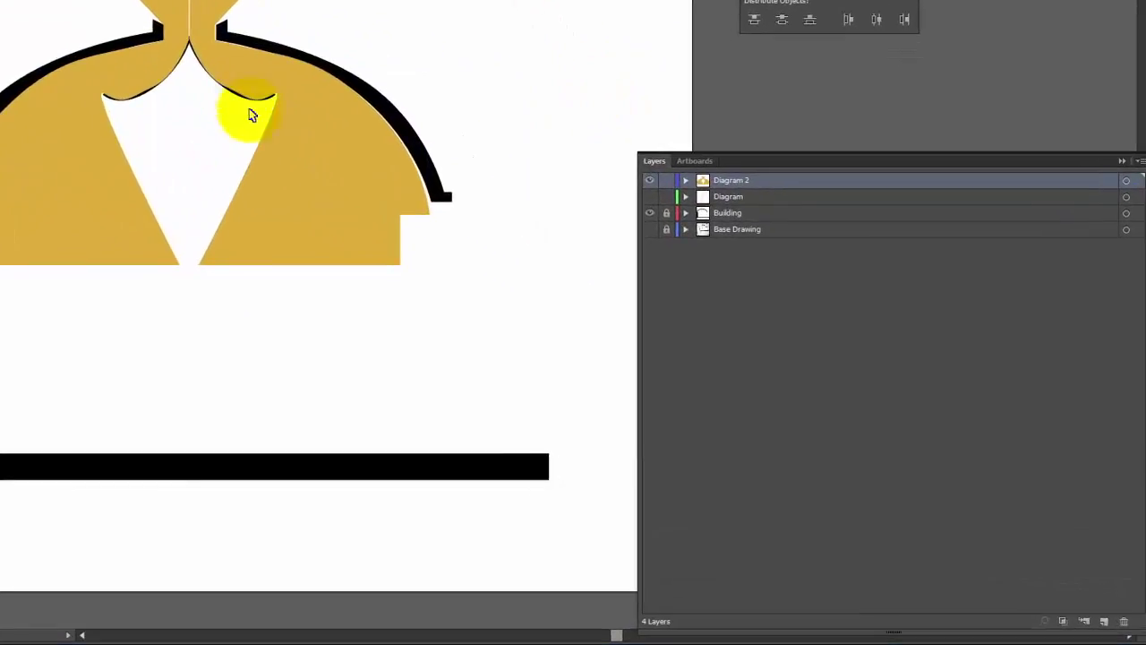
{"action": "left_click", "coordinate": [326, 175]}
{"action": "key", "text": "Left"}
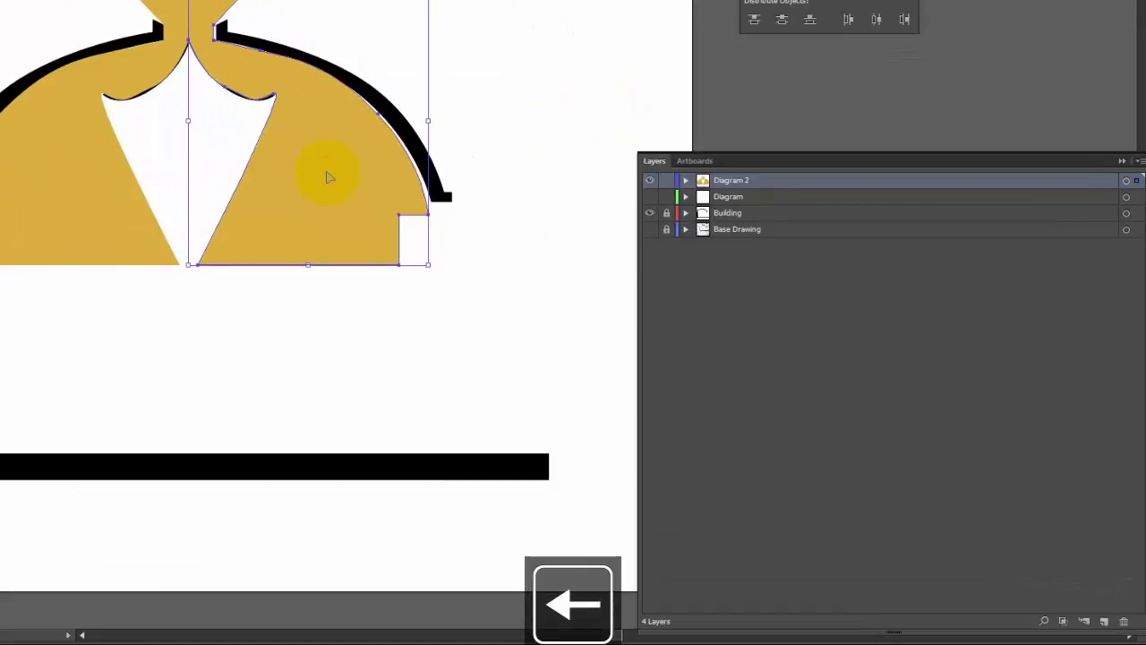
{"action": "left_click", "coordinate": [495, 95]}
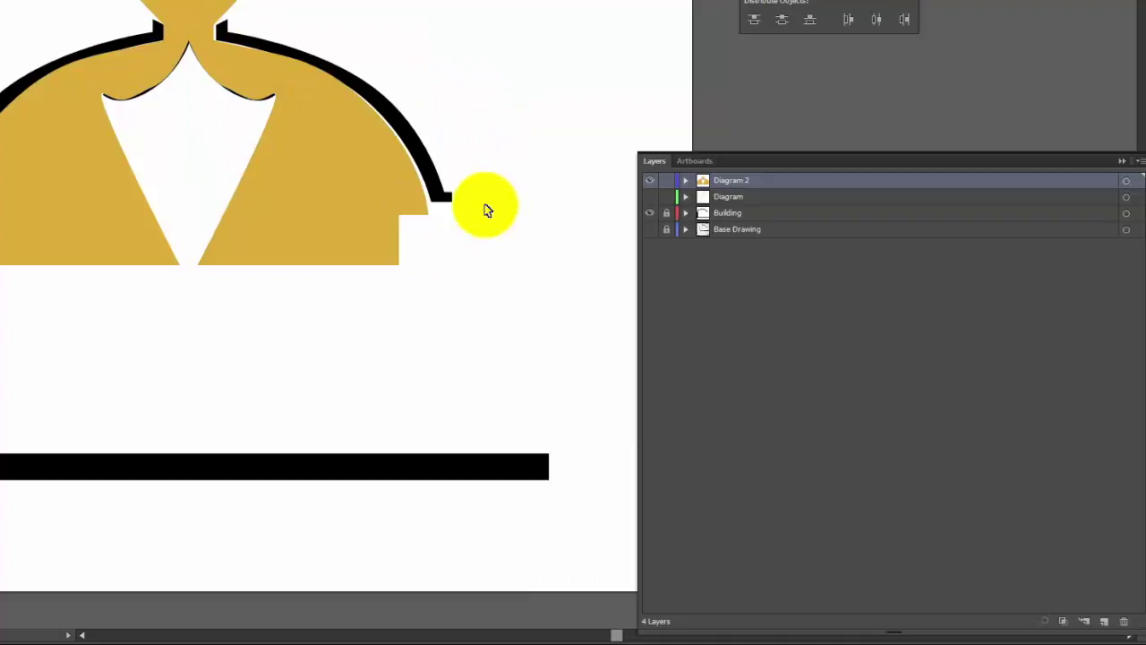
{"action": "left_click", "coordinate": [51, 137]}
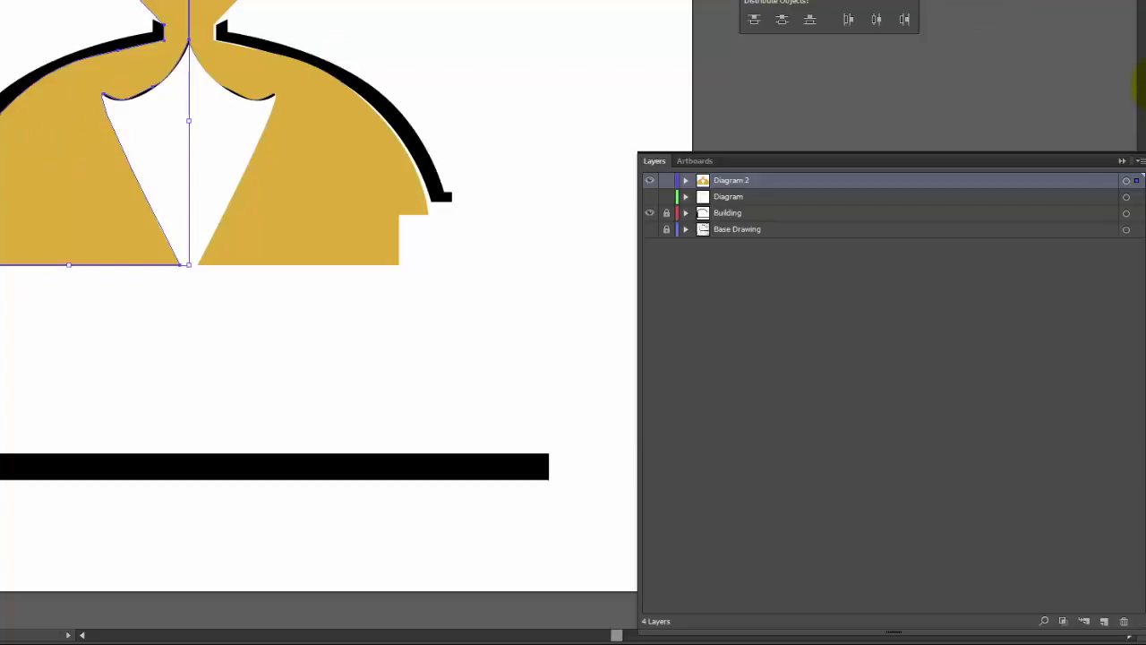
{"action": "left_click", "coordinate": [1141, 85]}
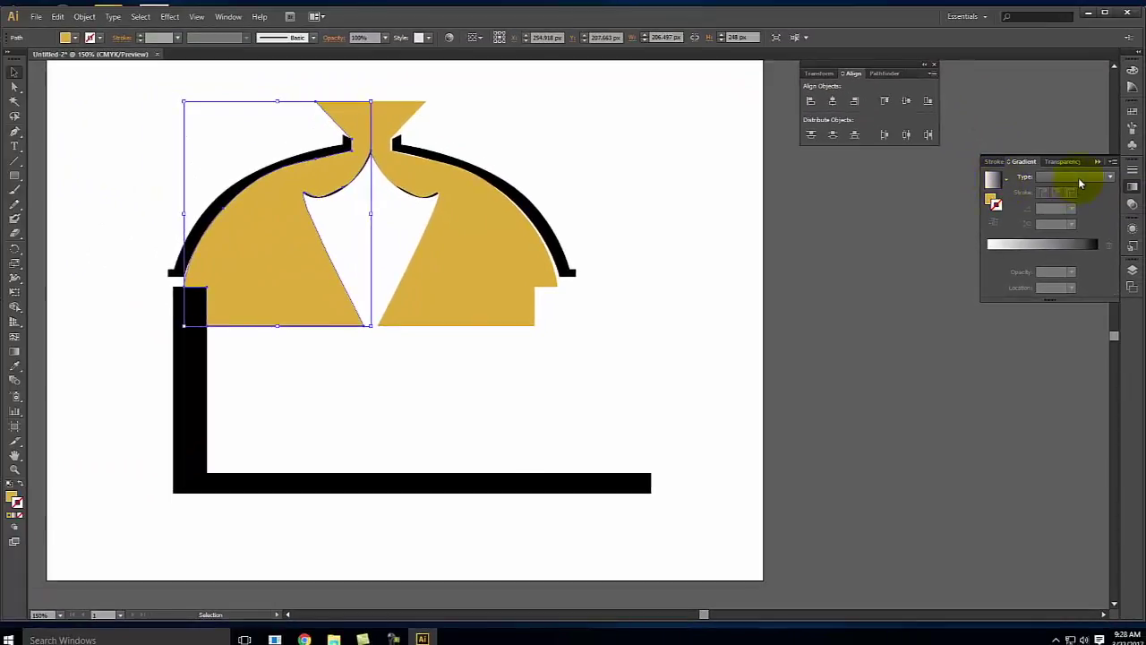
{"action": "left_click", "coordinate": [1077, 186]}
{"action": "left_click", "coordinate": [1075, 189]}
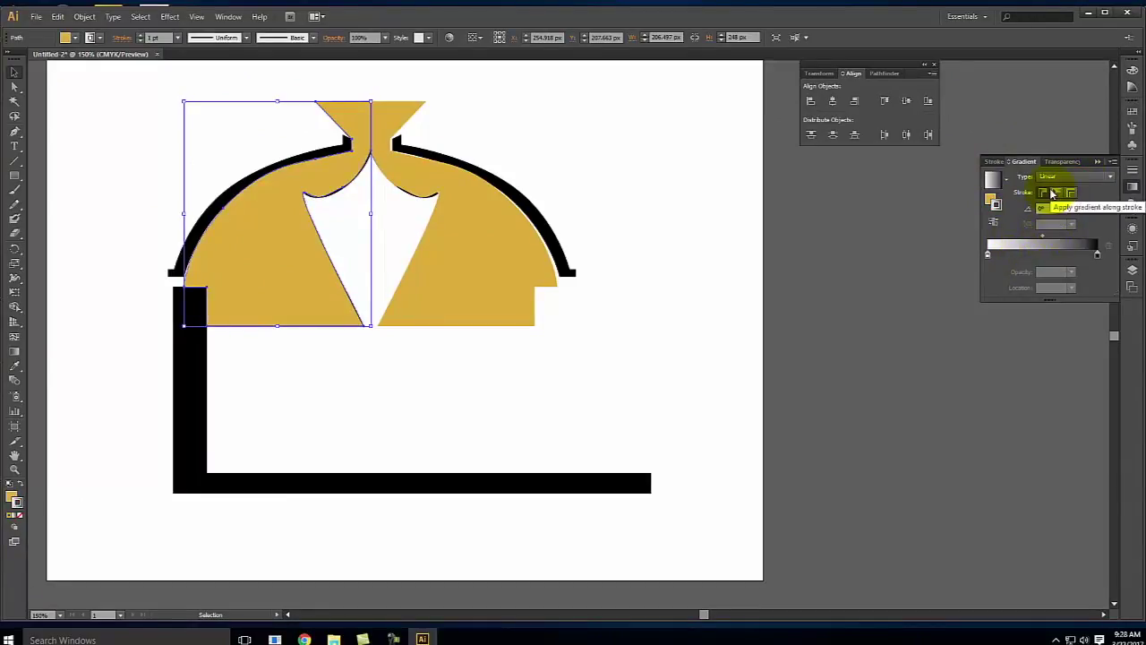
{"action": "left_click", "coordinate": [19, 516]}
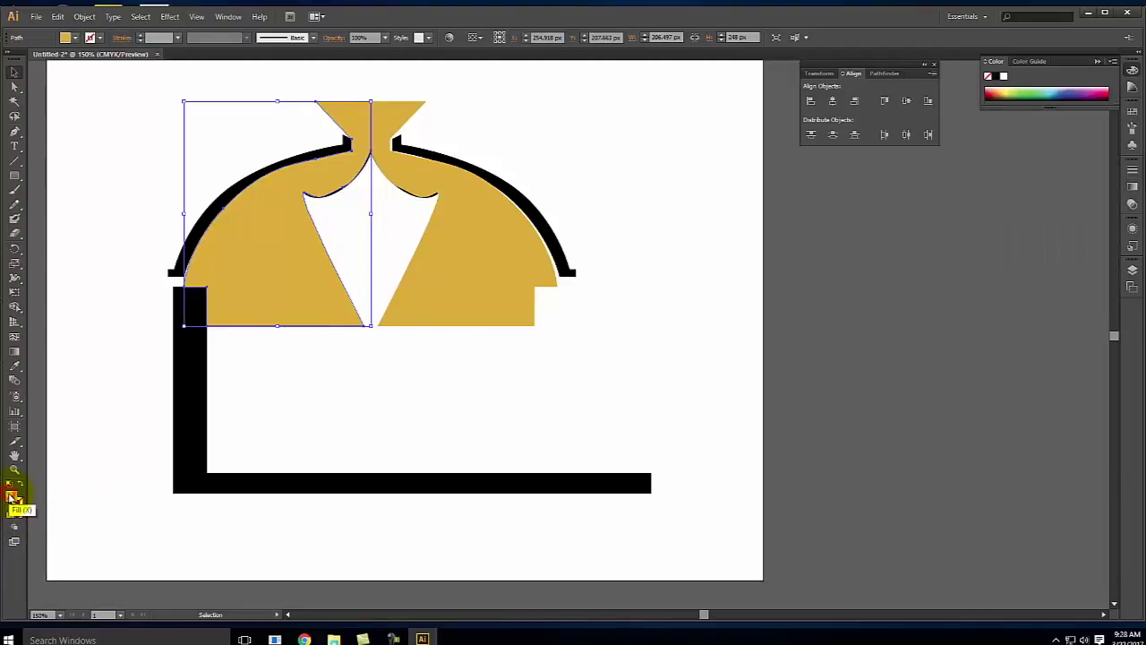
- Fill the left light shape with a linear gradient at a 90° angle and deselect it
{"action": "left_click", "coordinate": [1134, 188]}
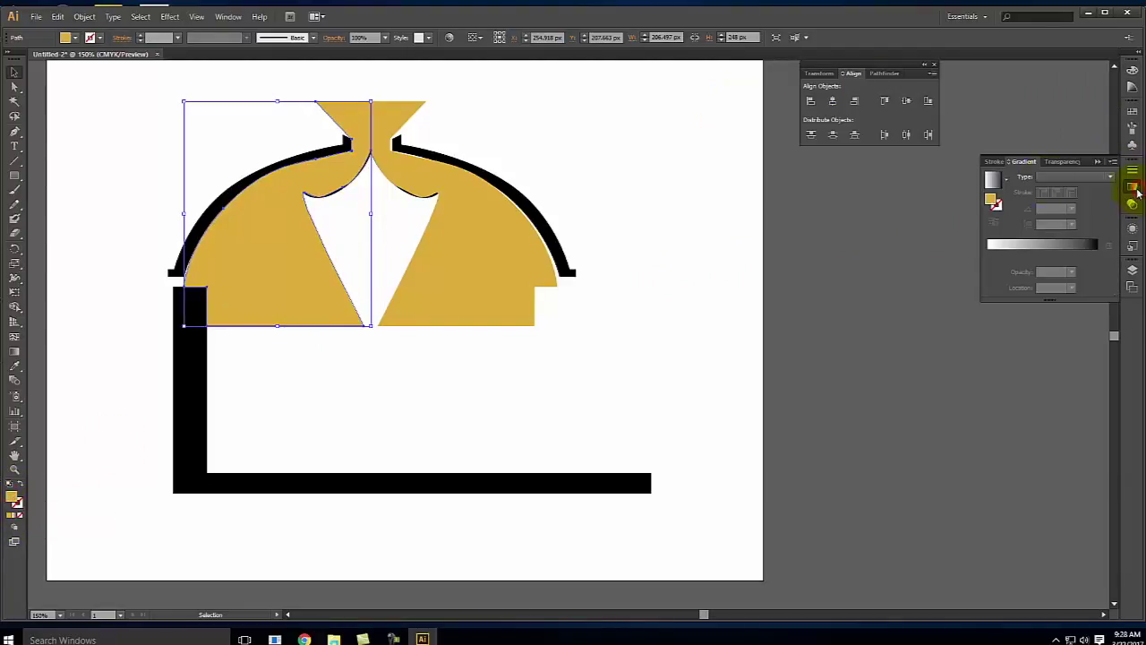
{"action": "left_click", "coordinate": [1065, 190]}
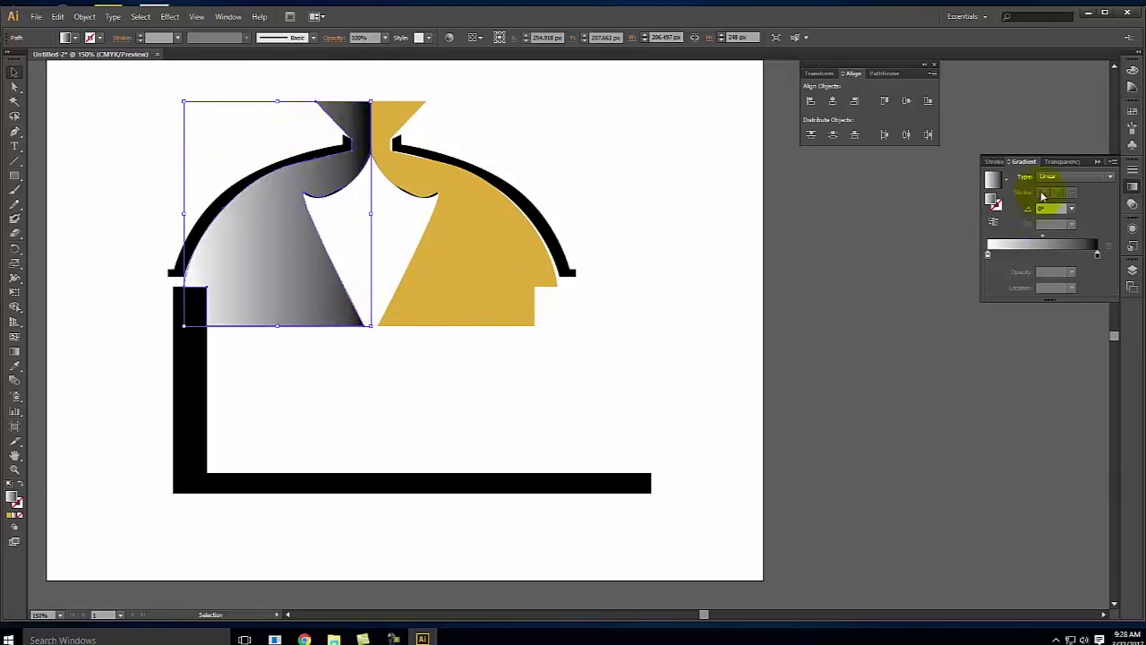
{"action": "type", "text": "90"}
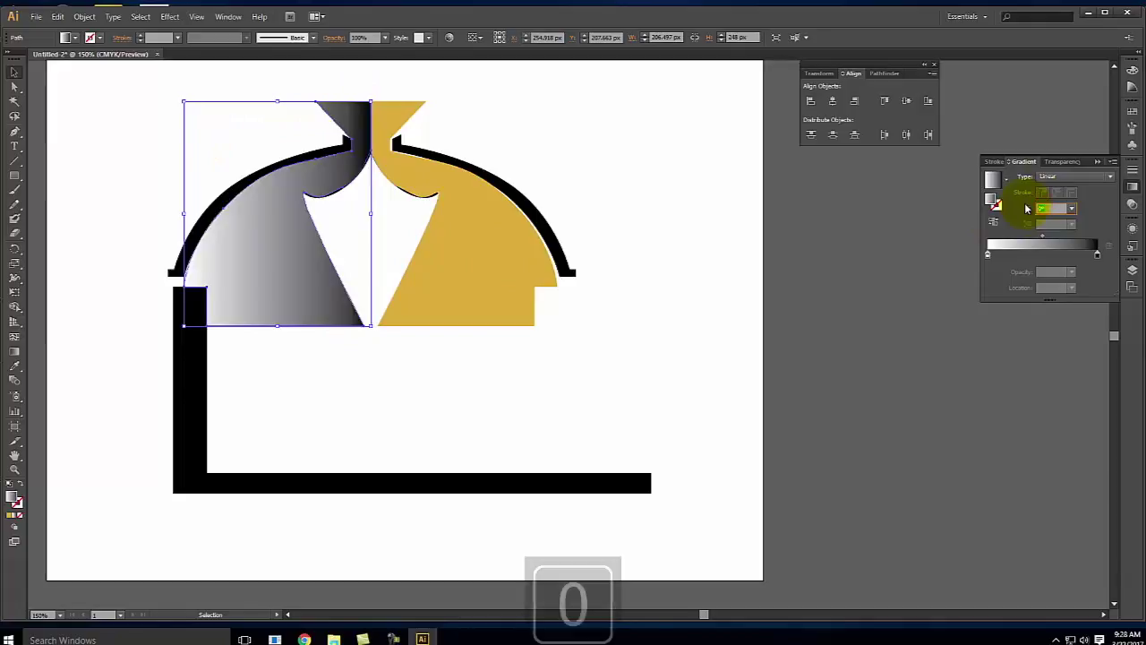
{"action": "key", "text": "Return"}
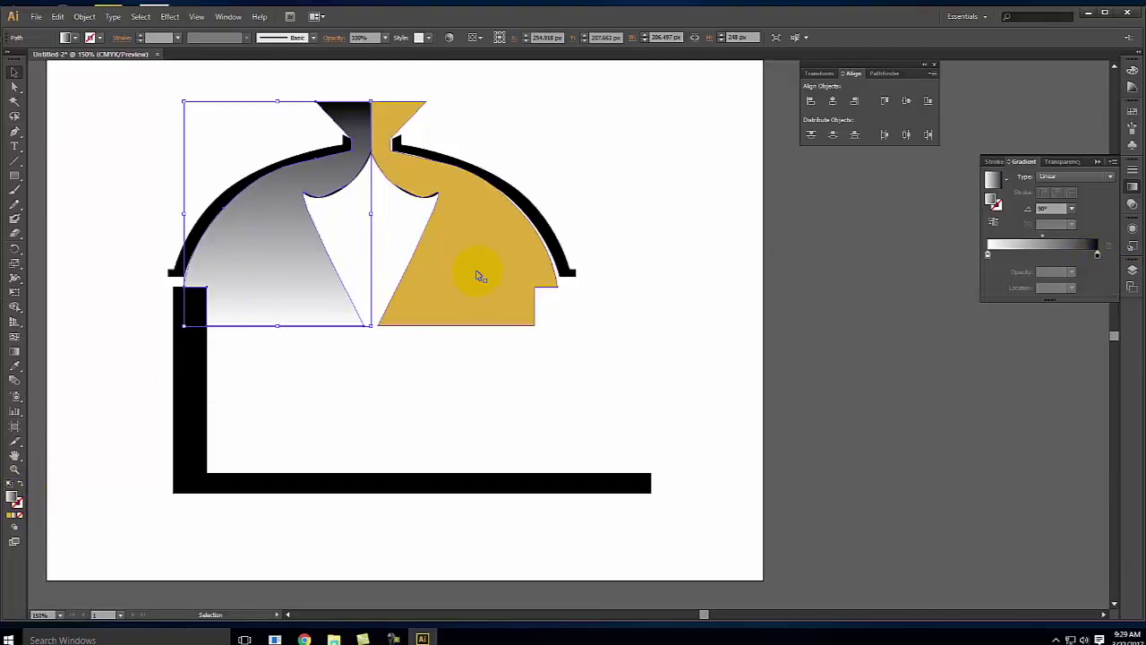
{"action": "left_click", "coordinate": [112, 90]}
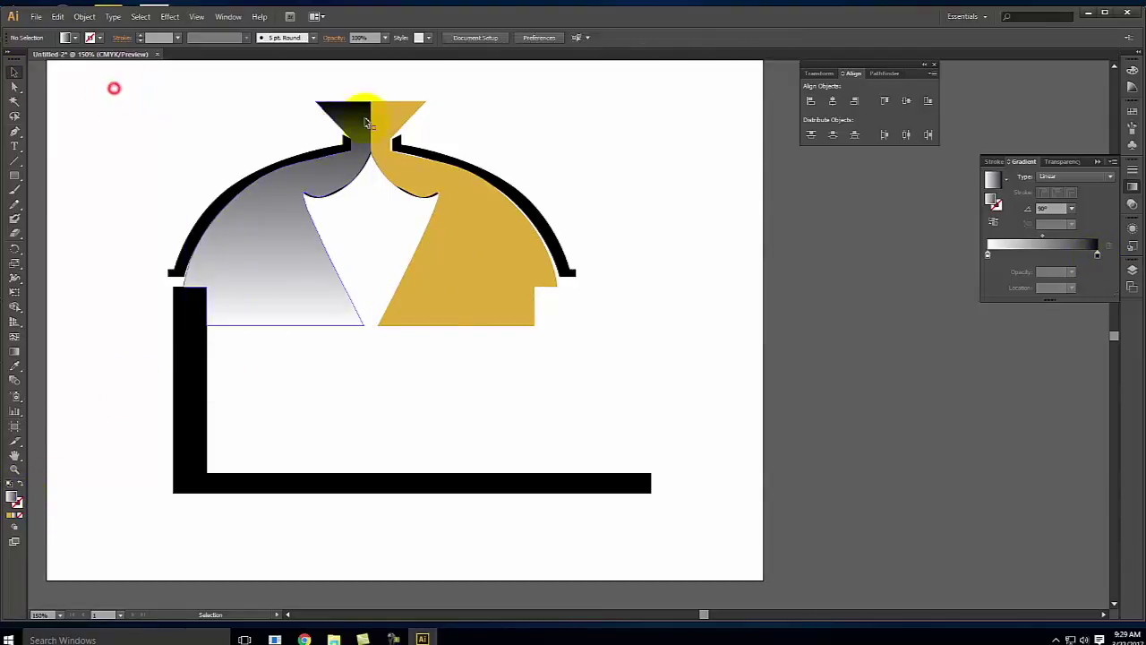
- Save the right light shape's golden fill as a new CMYK process swatch named C=12 M=31 Y=100 K=0
{"action": "left_click", "coordinate": [462, 278]}
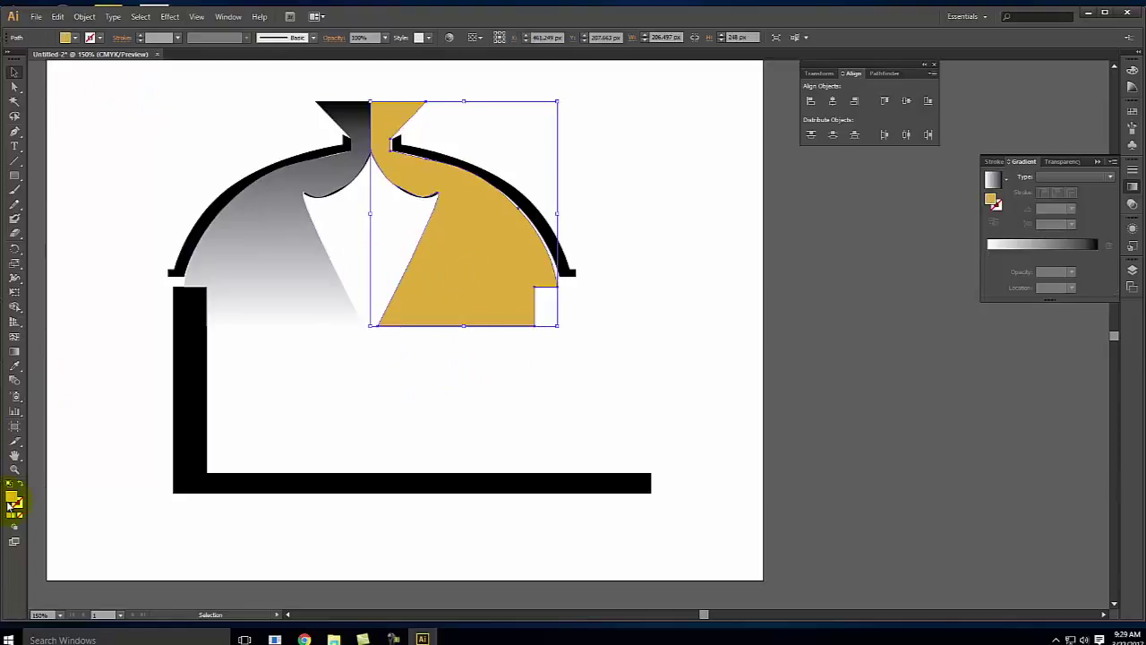
{"action": "left_click", "coordinate": [1132, 114]}
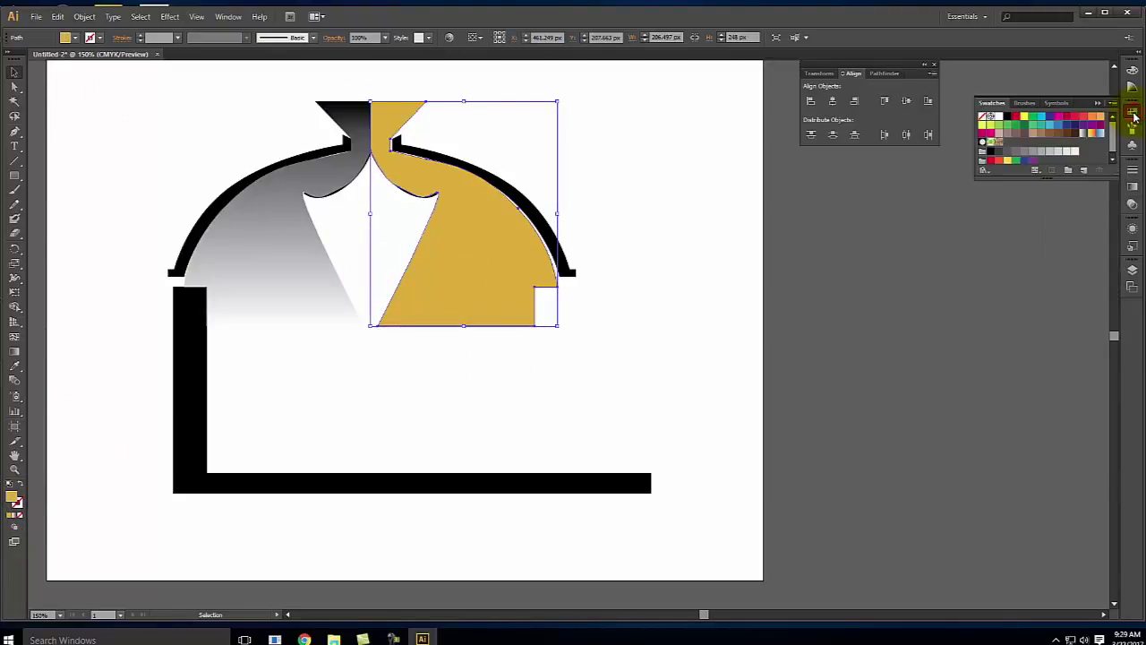
{"action": "left_click", "coordinate": [1083, 173]}
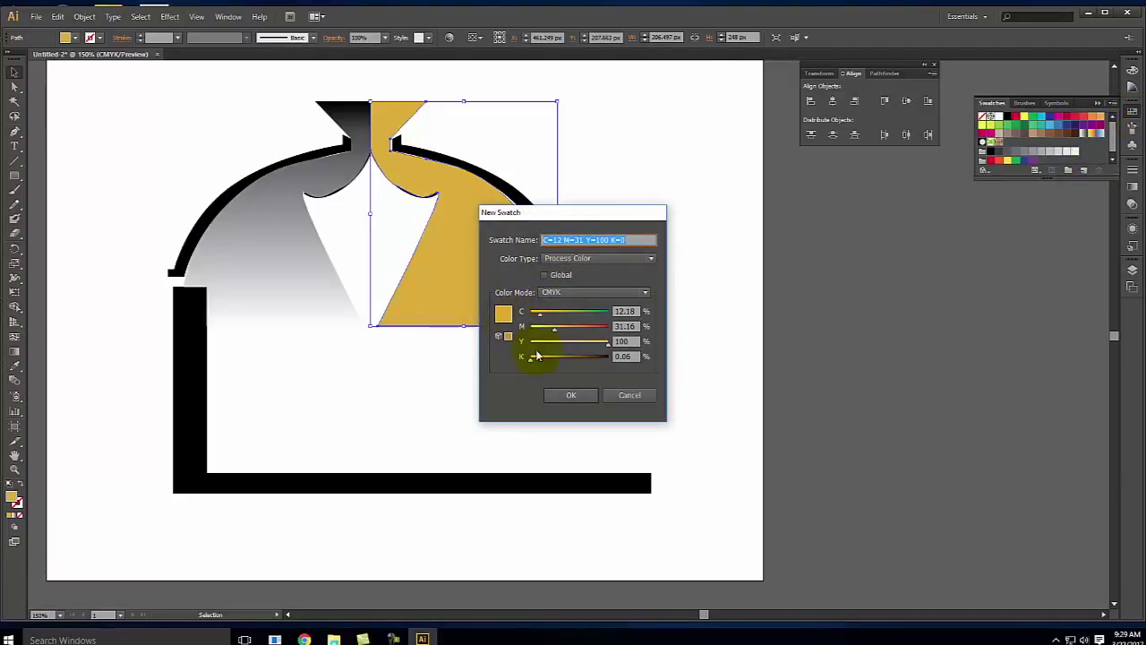
{"action": "left_click", "coordinate": [555, 394]}
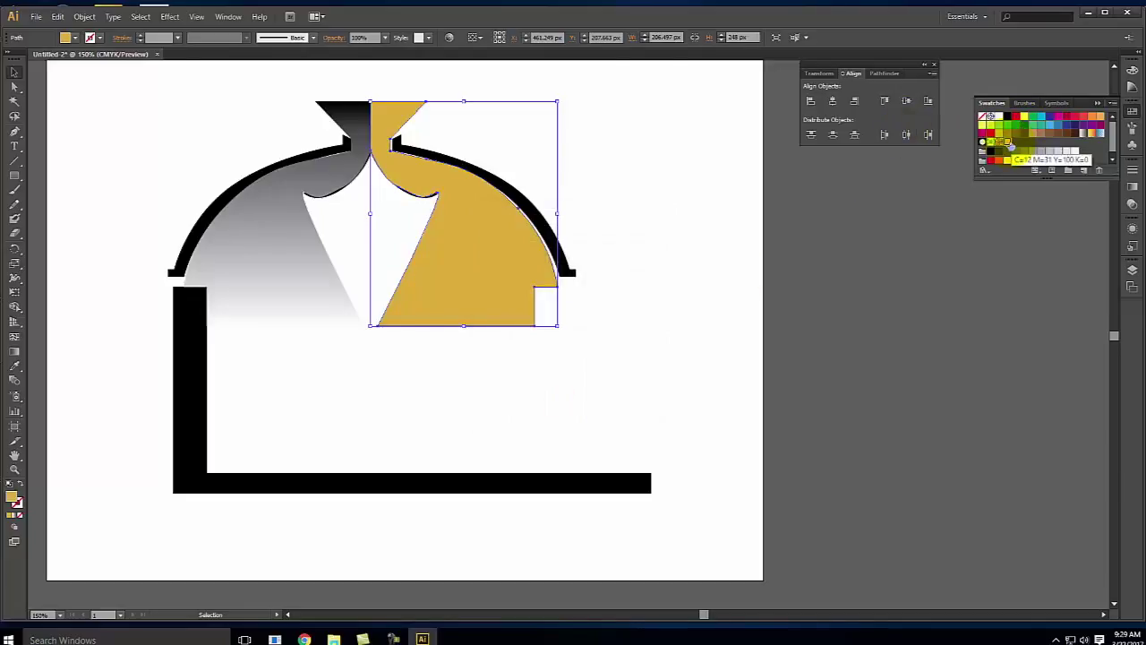
- Recolour the black stop of the left light shape's gradient with the saved golden swatch
{"action": "left_click", "coordinate": [287, 243]}
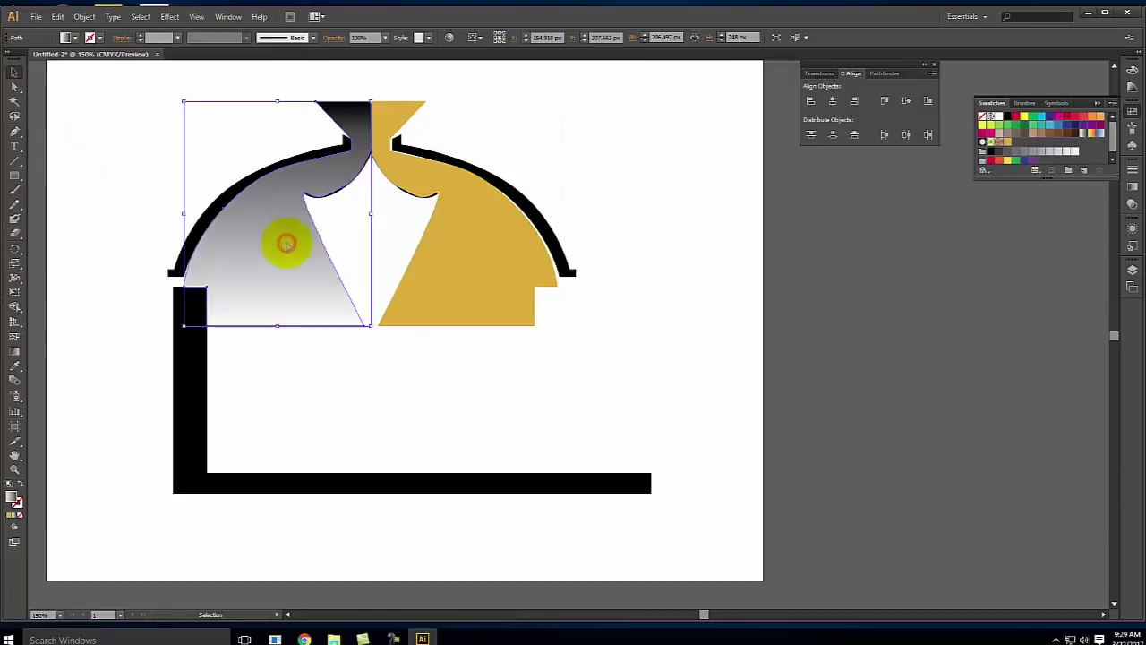
{"action": "left_click", "coordinate": [1129, 185]}
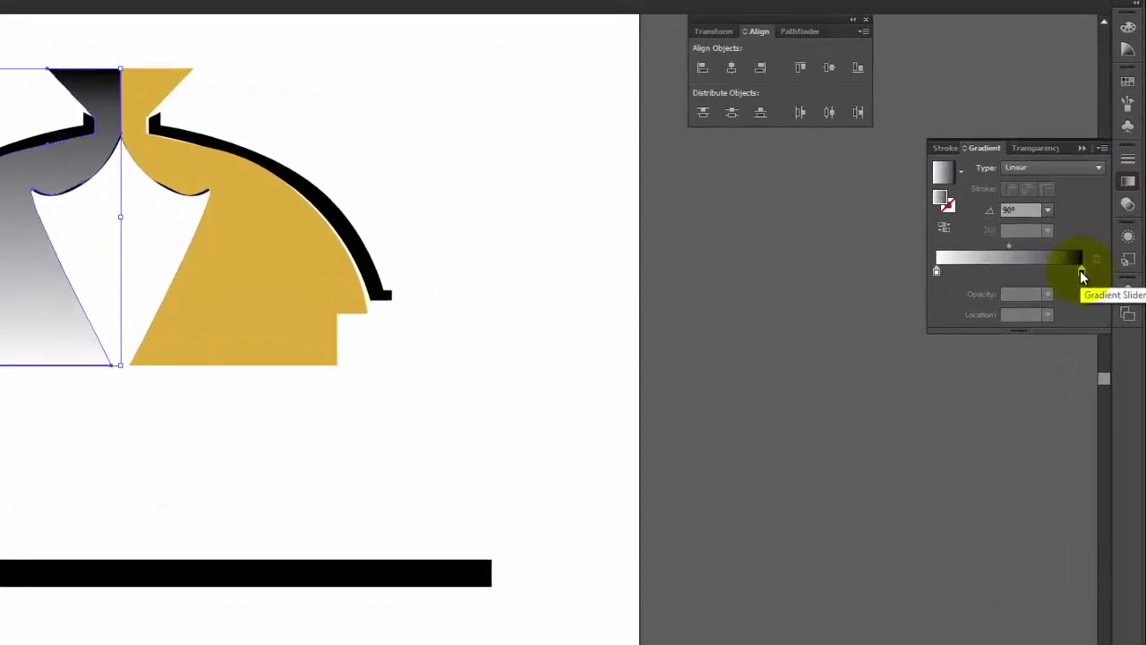
{"action": "double_click", "coordinate": [1096, 254]}
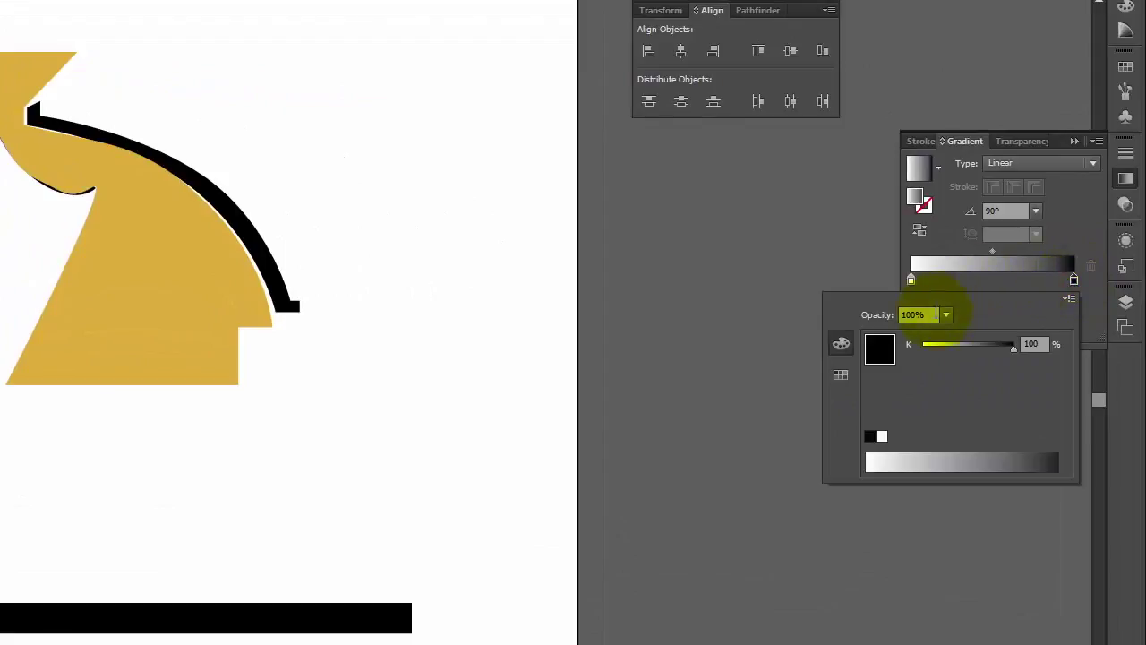
{"action": "left_click", "coordinate": [841, 377]}
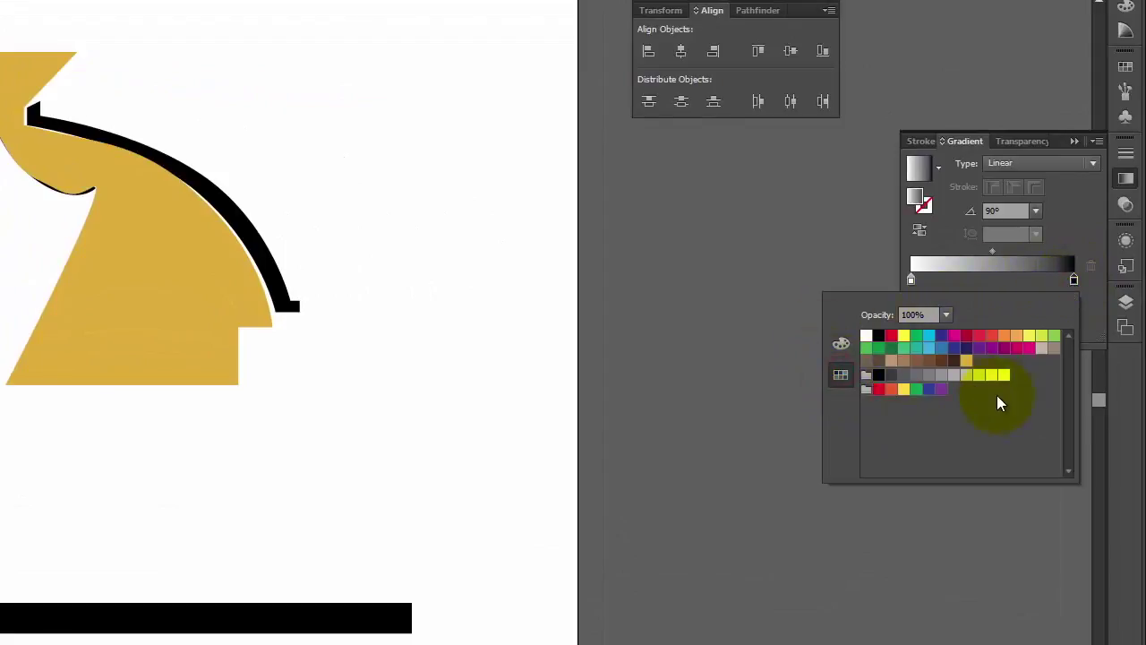
{"action": "left_click", "coordinate": [967, 362]}
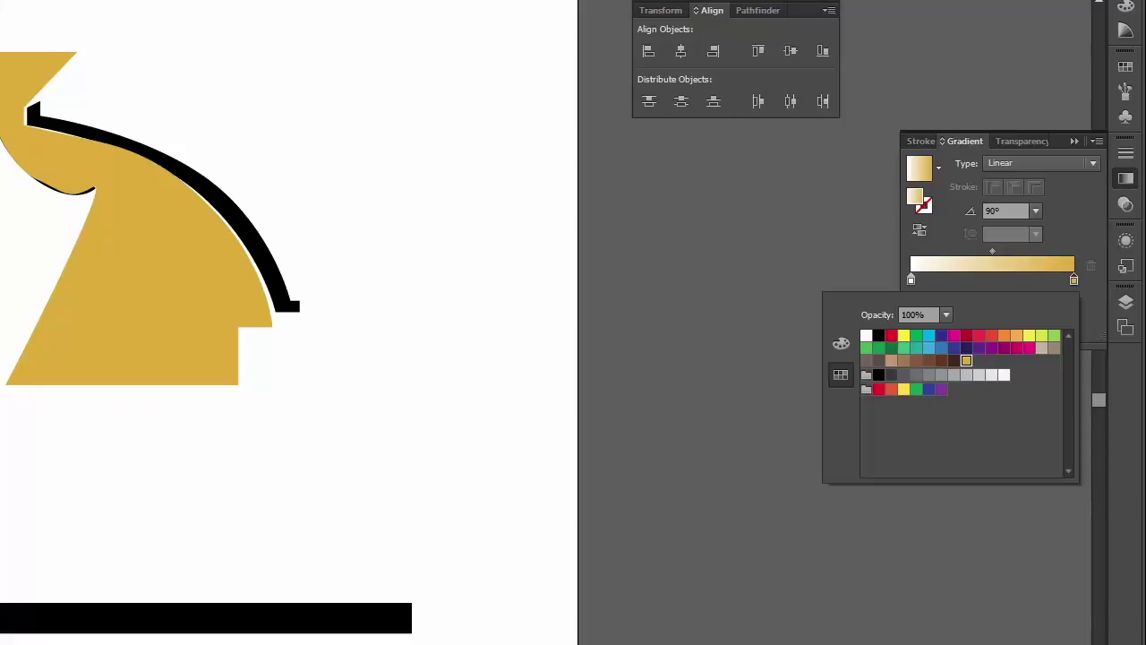
{"action": "left_click", "coordinate": [153, 472]}
- Copy the left light shape's white-to-gold gradient onto the right light shape with the Eyedropper
{"action": "left_click", "coordinate": [117, 255]}
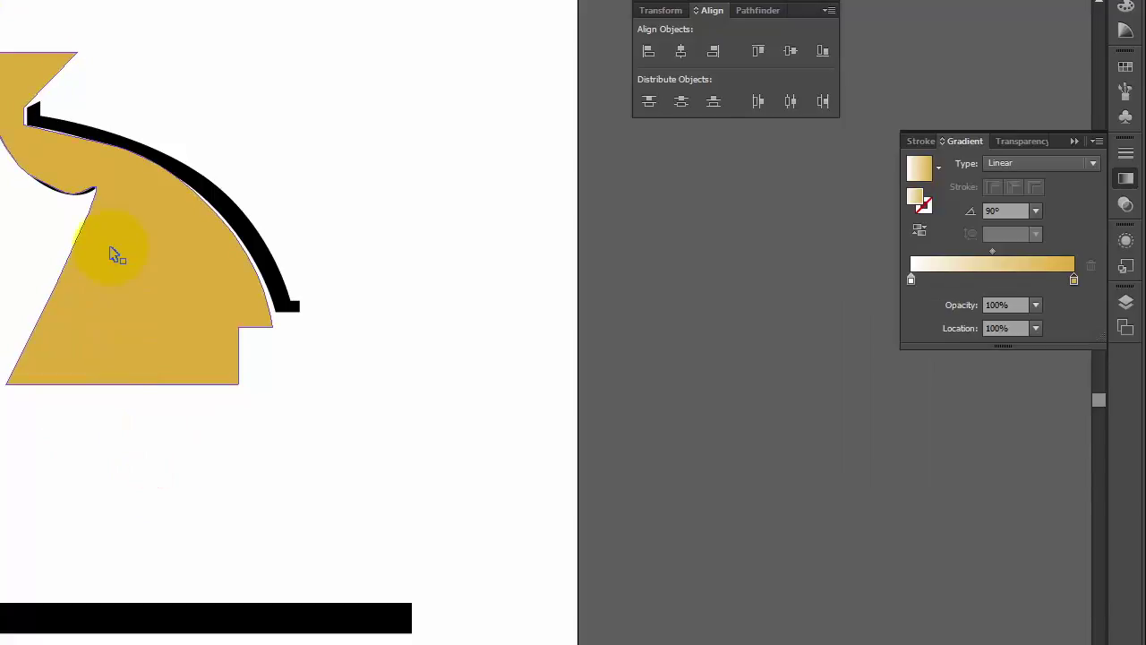
{"action": "left_click", "coordinate": [124, 238]}
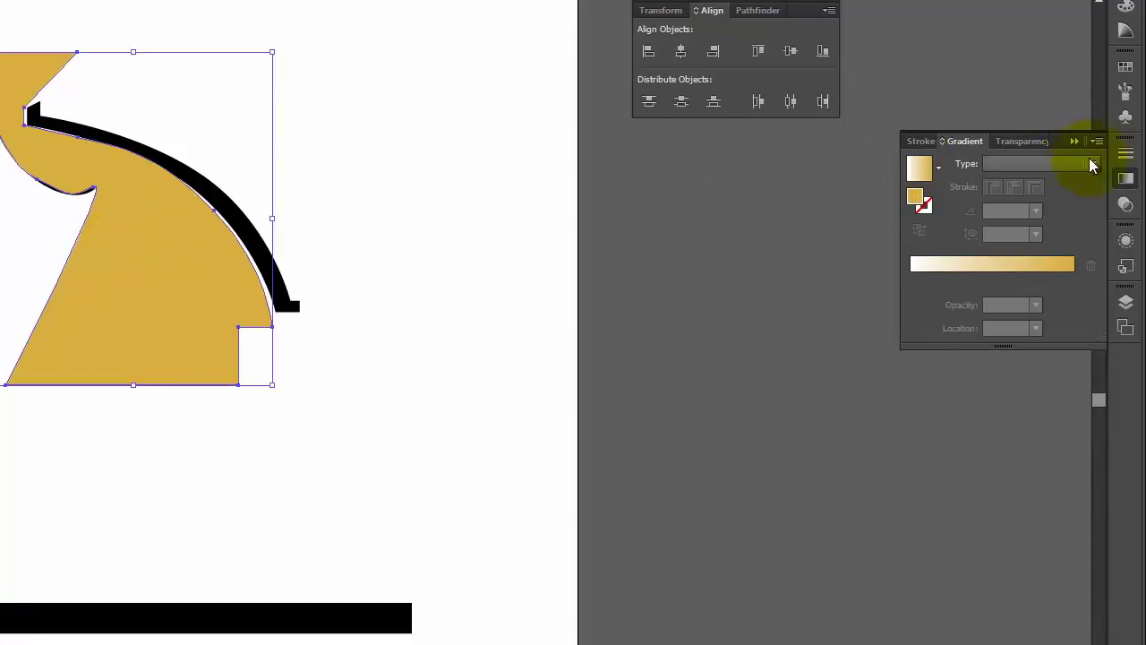
{"action": "left_click", "coordinate": [1075, 165]}
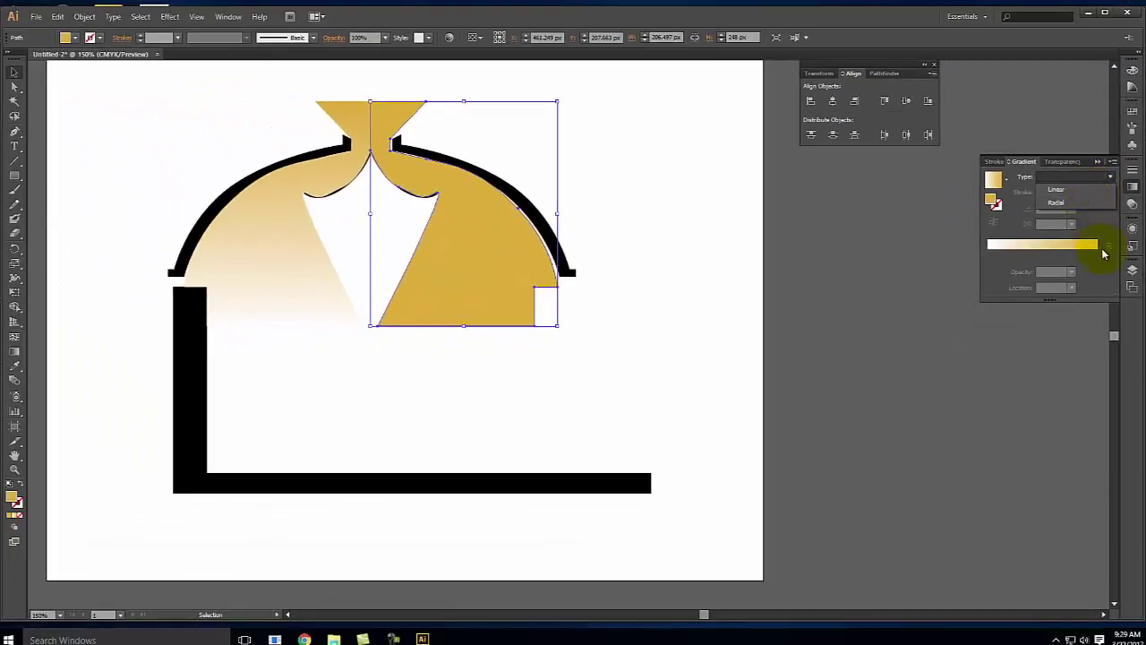
{"action": "left_click", "coordinate": [1103, 254]}
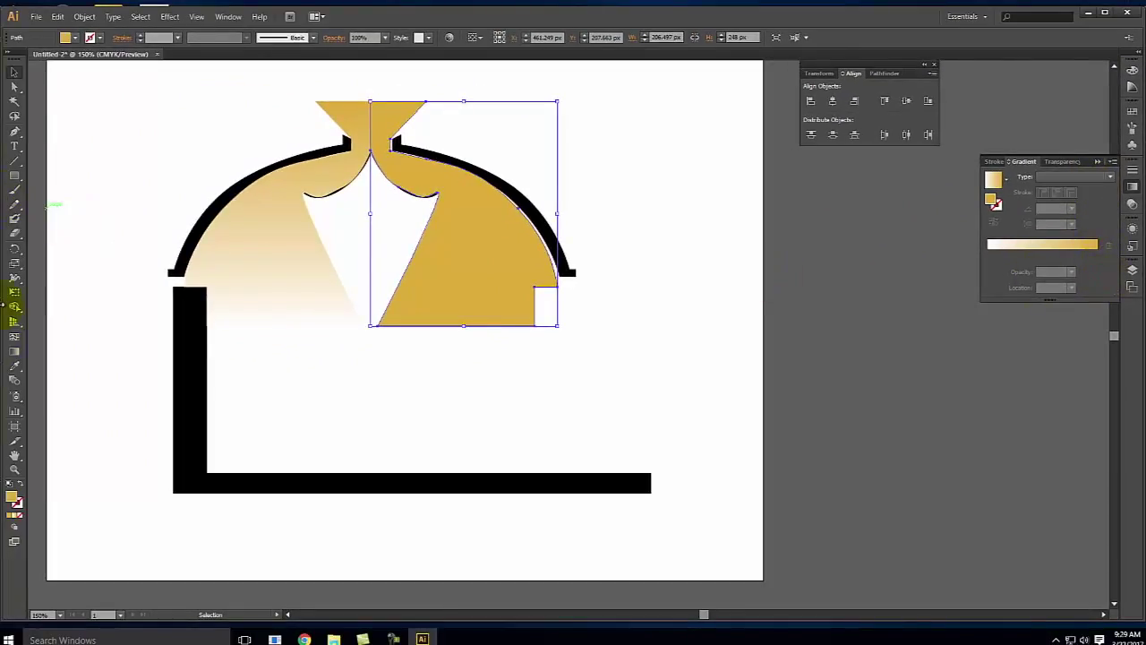
{"action": "left_click", "coordinate": [14, 365]}
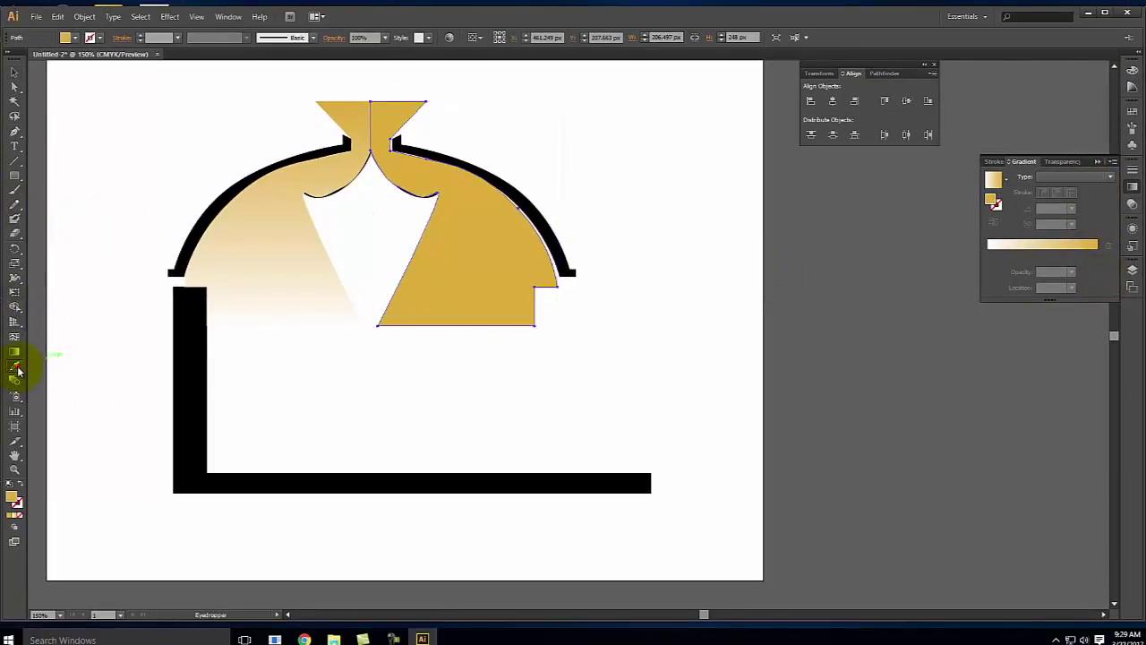
{"action": "left_click", "coordinate": [256, 228]}
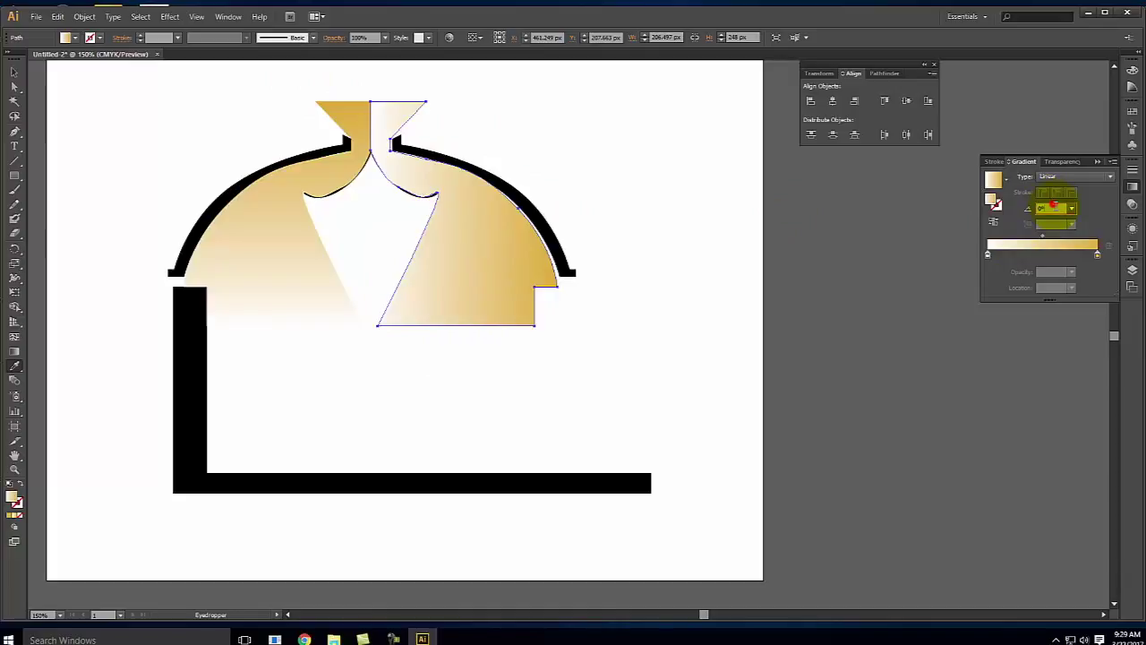
- Set the right light shape's gradient angle to 90° and deselect the shape
{"action": "type", "text": "90"}
{"action": "key", "text": "Return"}
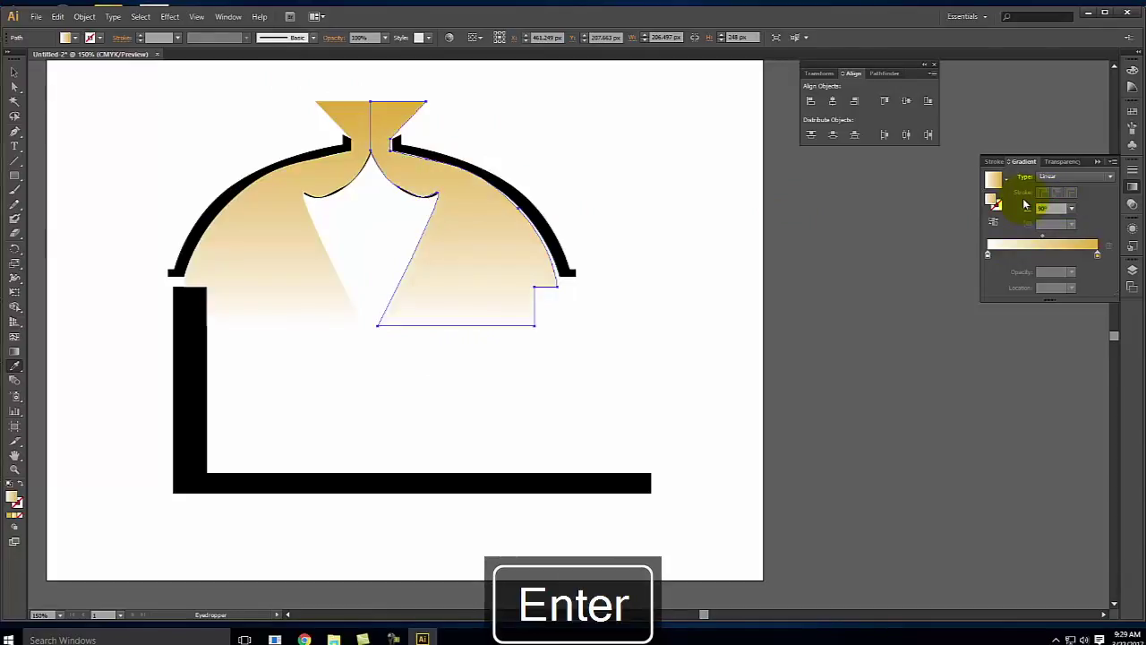
{"action": "left_click", "coordinate": [615, 187]}
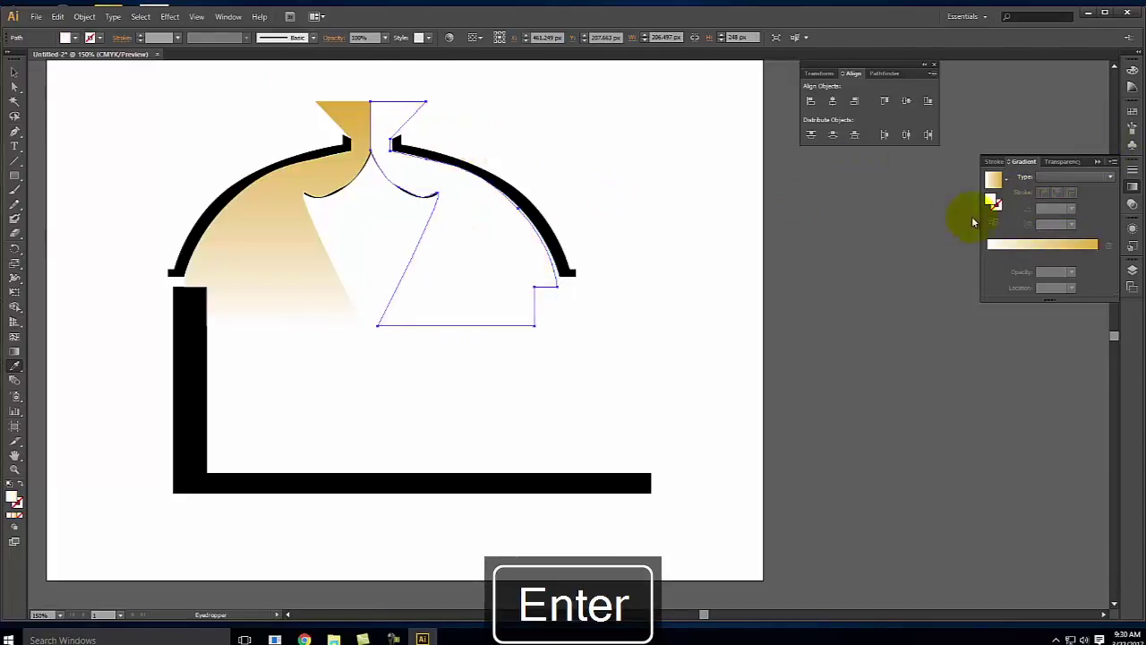
{"action": "key", "text": "ctrl+z"}
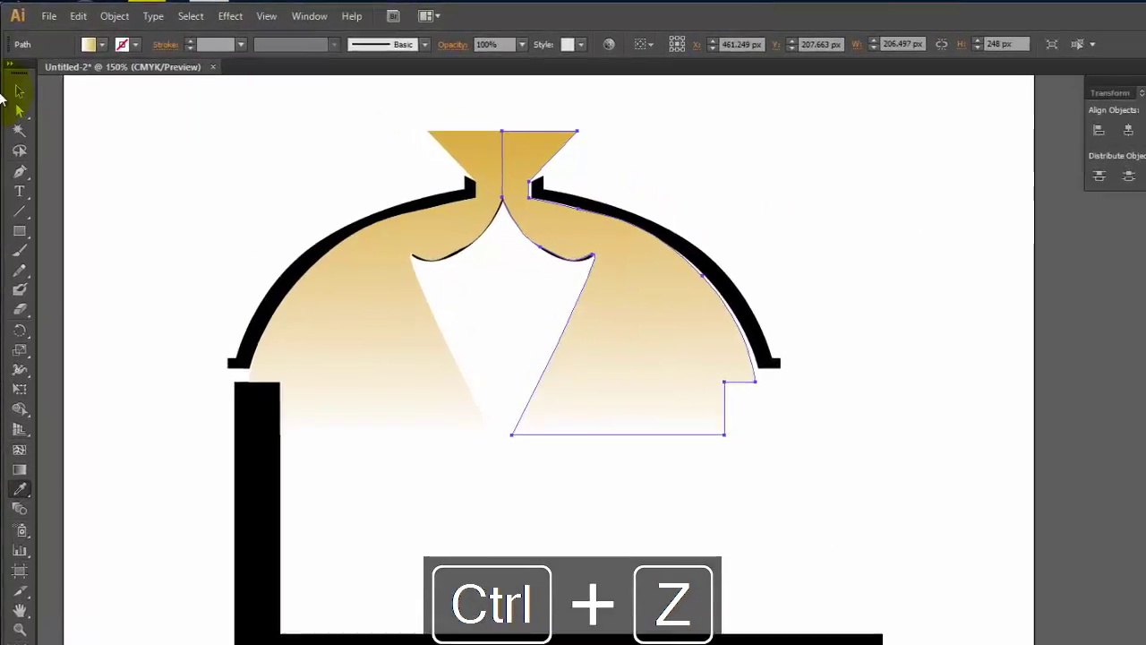
{"action": "left_click", "coordinate": [19, 90]}
{"action": "left_click", "coordinate": [121, 110]}
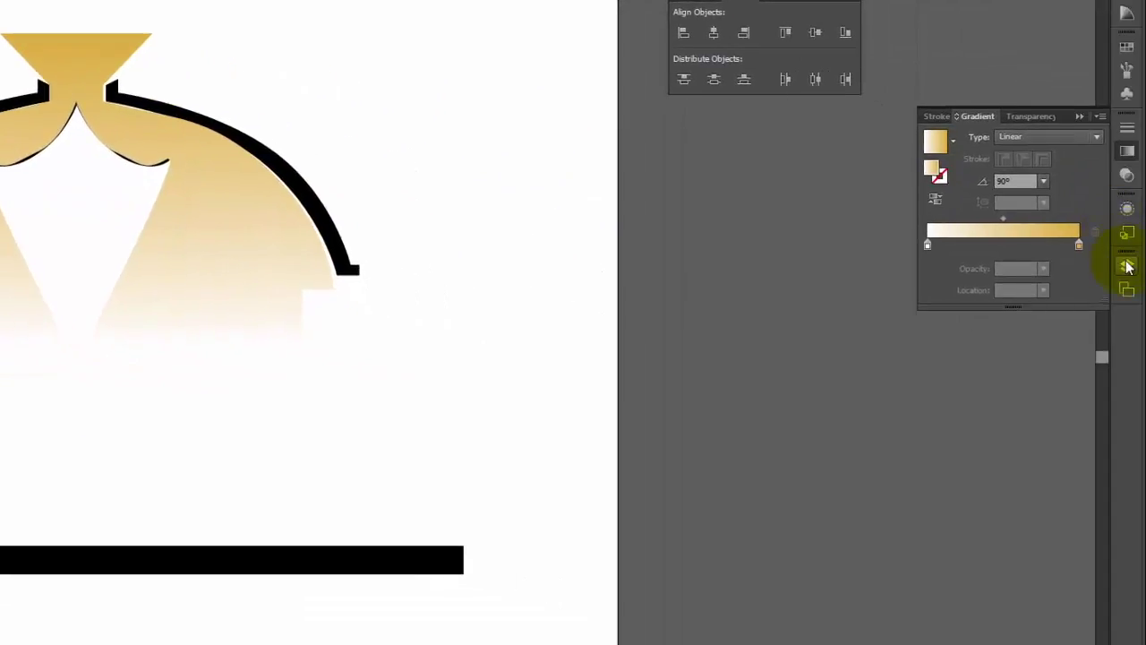
- Move the Diagram 2 layer below the Building layer, directly above Base Drawing
{"action": "left_click", "coordinate": [1127, 266]}
{"action": "left_click_drag", "start_coordinate": [664, 252], "coordinate": [664, 303]}
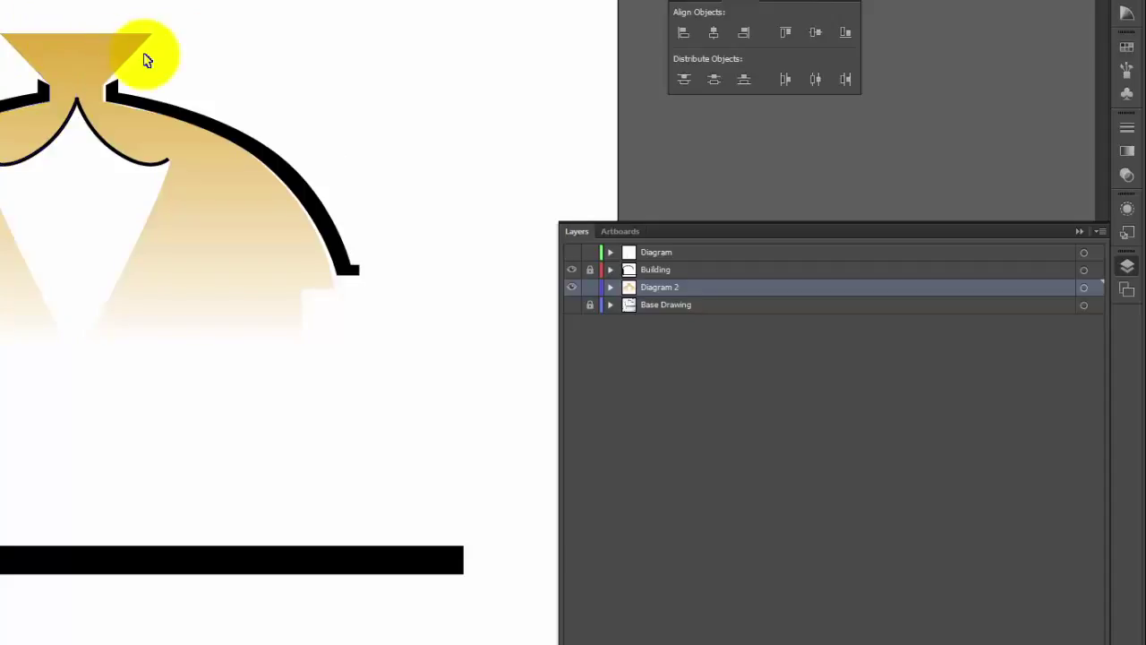
- Move the golden gradient stop to about 57.5% on the left light shape and about 54% on the right one
{"action": "left_click", "coordinate": [54, 62]}
{"action": "left_click", "coordinate": [54, 57]}
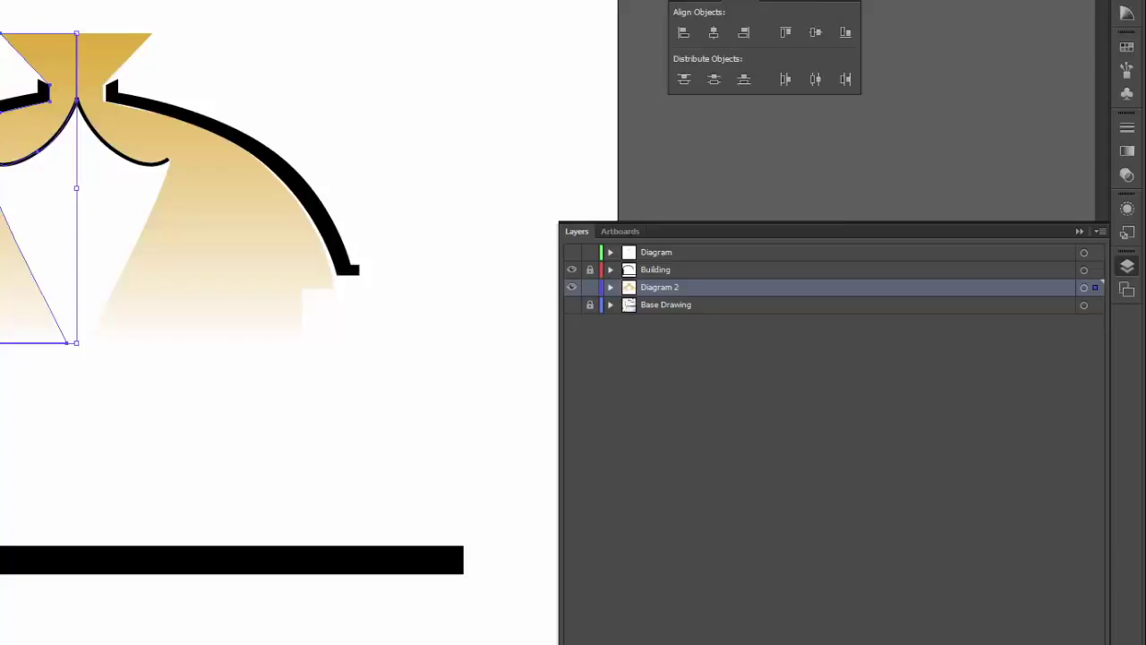
{"action": "left_click", "coordinate": [1127, 151]}
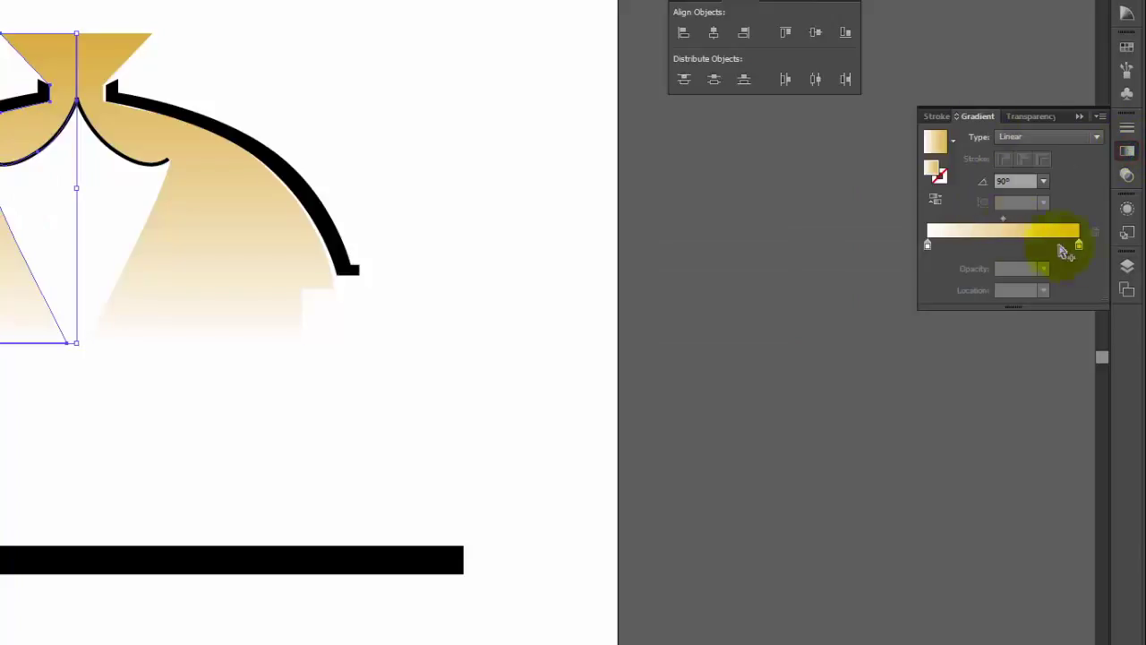
{"action": "left_click_drag", "start_coordinate": [1079, 246], "coordinate": [1013, 248]}
{"action": "left_click", "coordinate": [31, 34]}
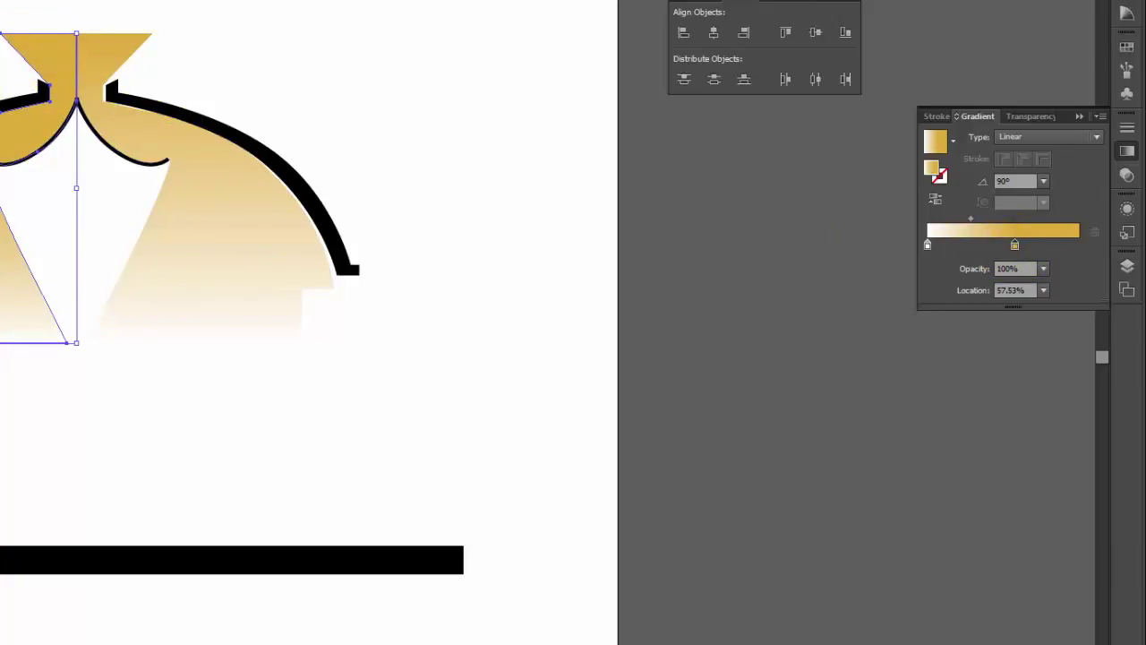
{"action": "left_click", "coordinate": [103, 45]}
{"action": "left_click_drag", "start_coordinate": [1079, 244], "coordinate": [1017, 245]}
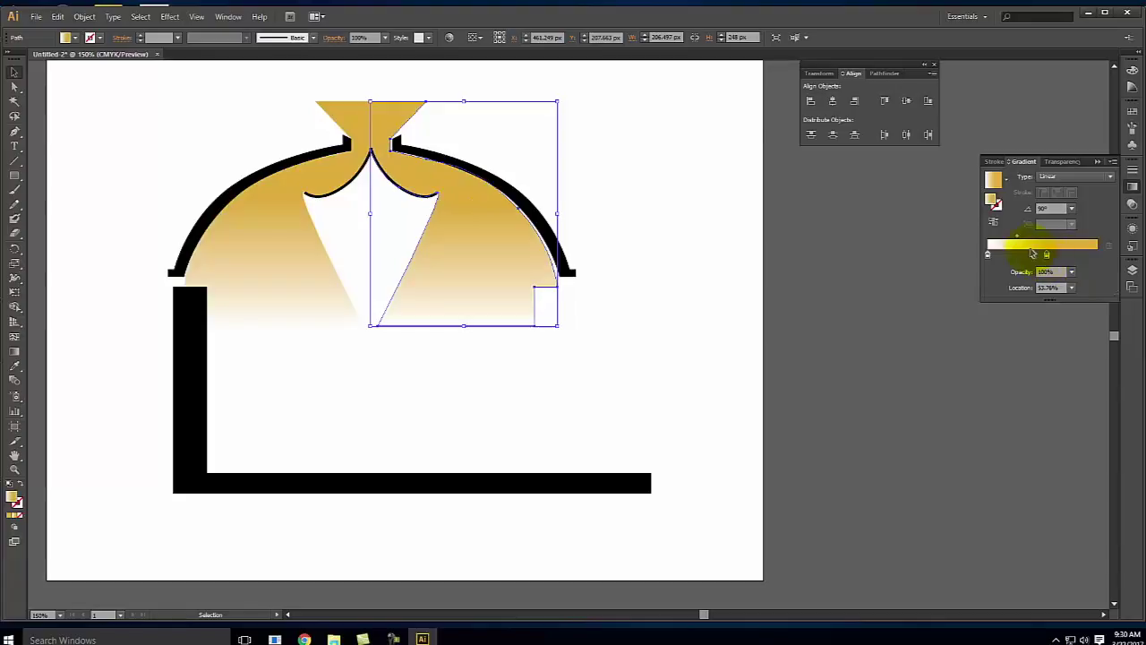
- Try a white gradient stop at the 100% end of the right light shape's gradient, and remove that stop
{"action": "left_click", "coordinate": [1096, 256]}
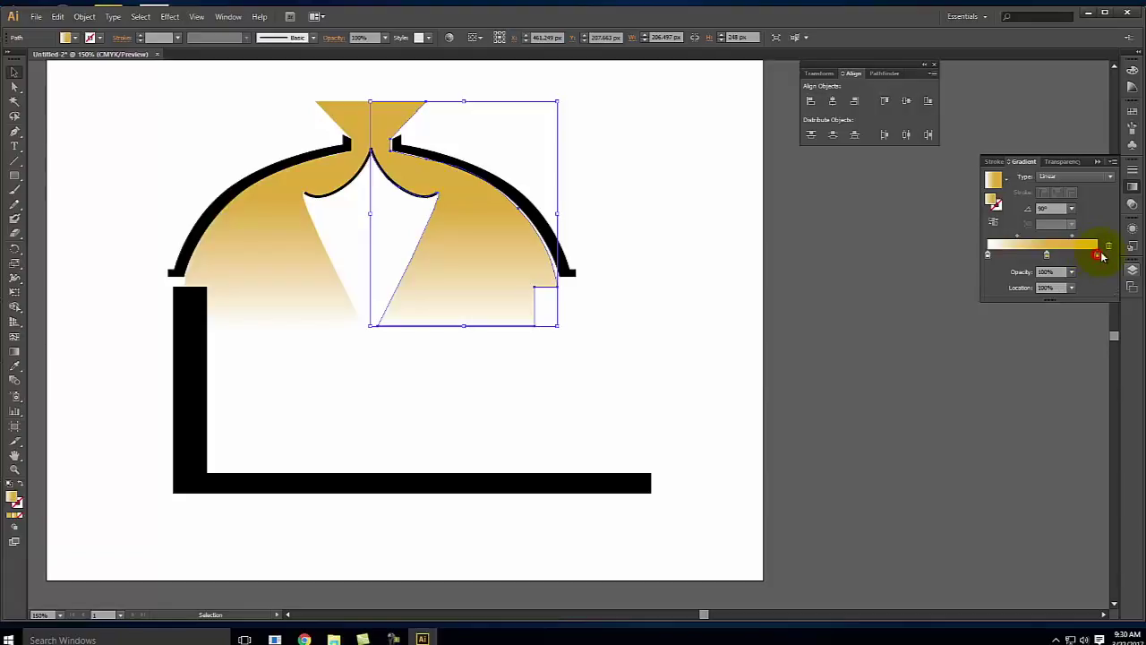
{"action": "double_click", "coordinate": [1099, 256]}
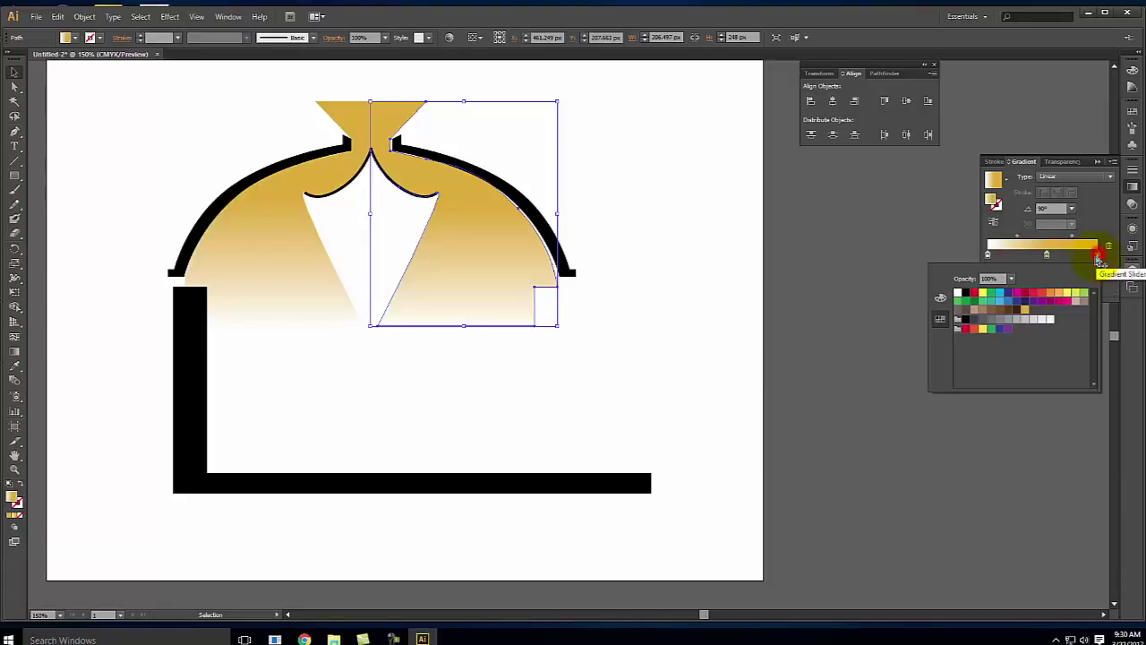
{"action": "left_click", "coordinate": [957, 293]}
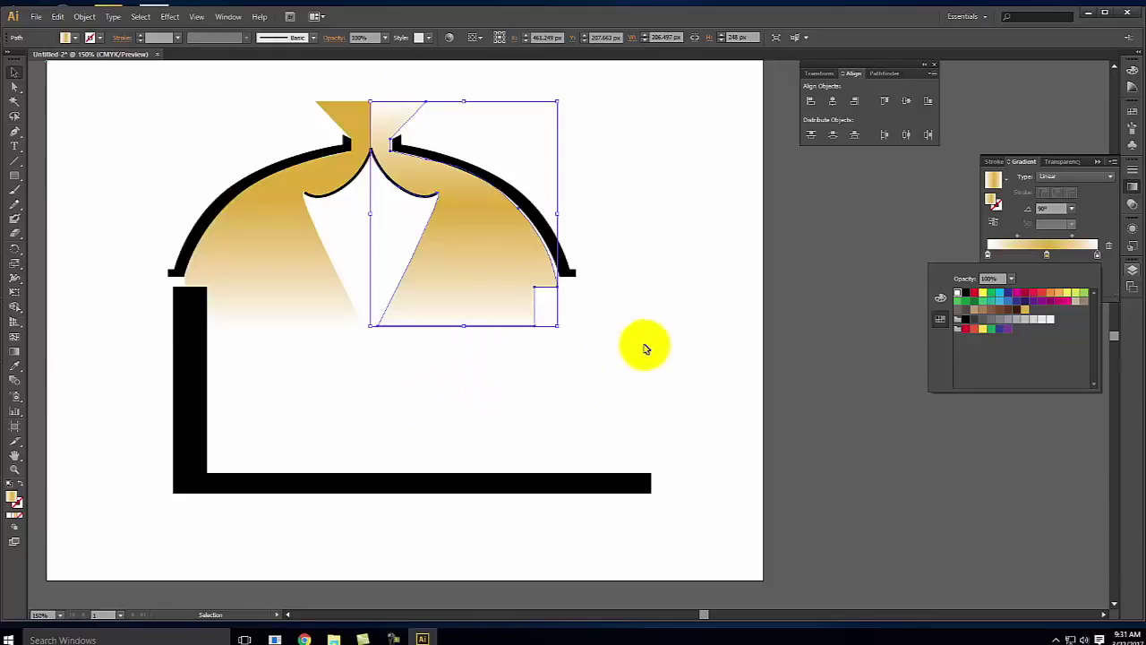
{"action": "left_click", "coordinate": [1098, 257]}
{"action": "left_click_drag", "start_coordinate": [1097, 257], "coordinate": [1106, 289]}
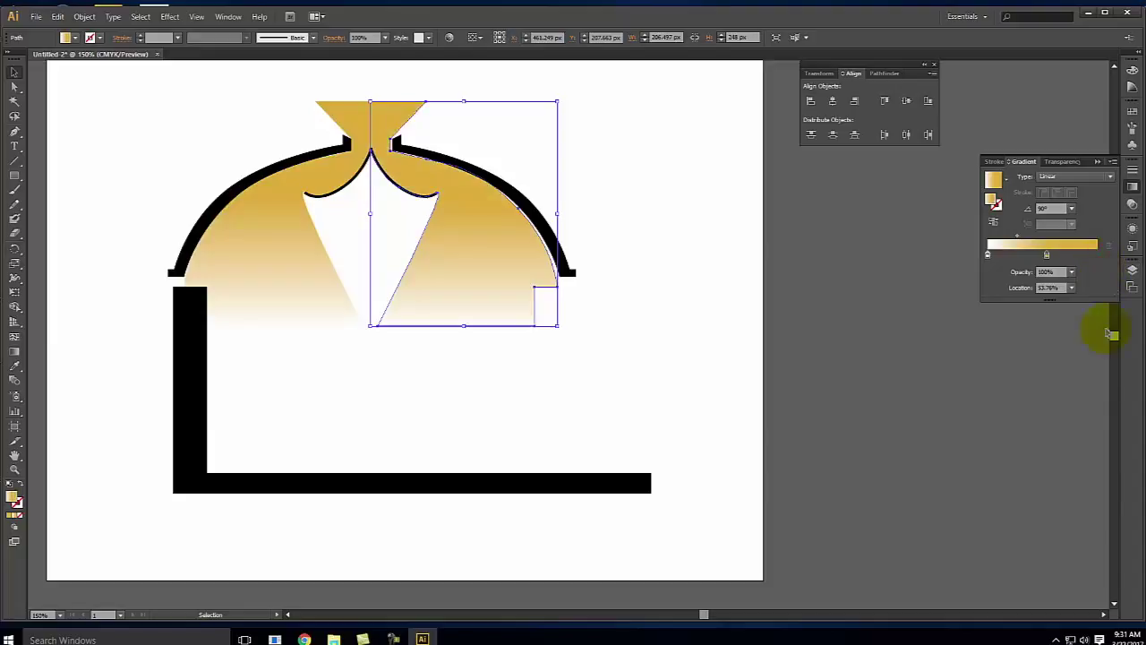
- Set the opacity of both golden light shapes to 70% and deselect them
{"action": "left_click", "coordinate": [358, 71]}
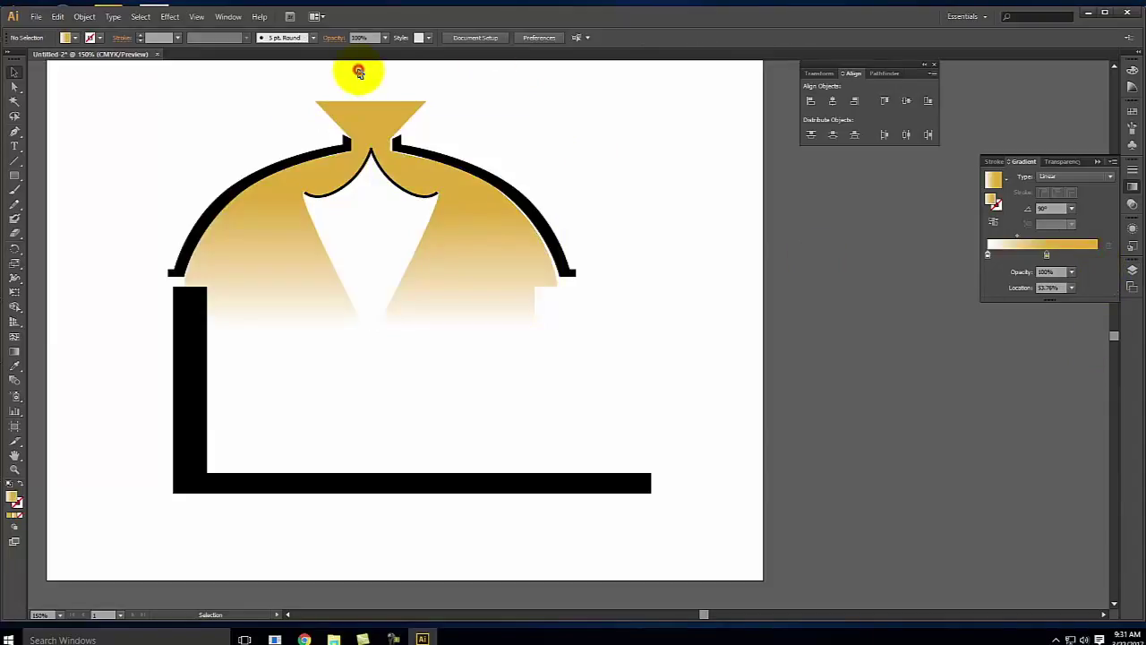
{"action": "left_click", "coordinate": [451, 244]}
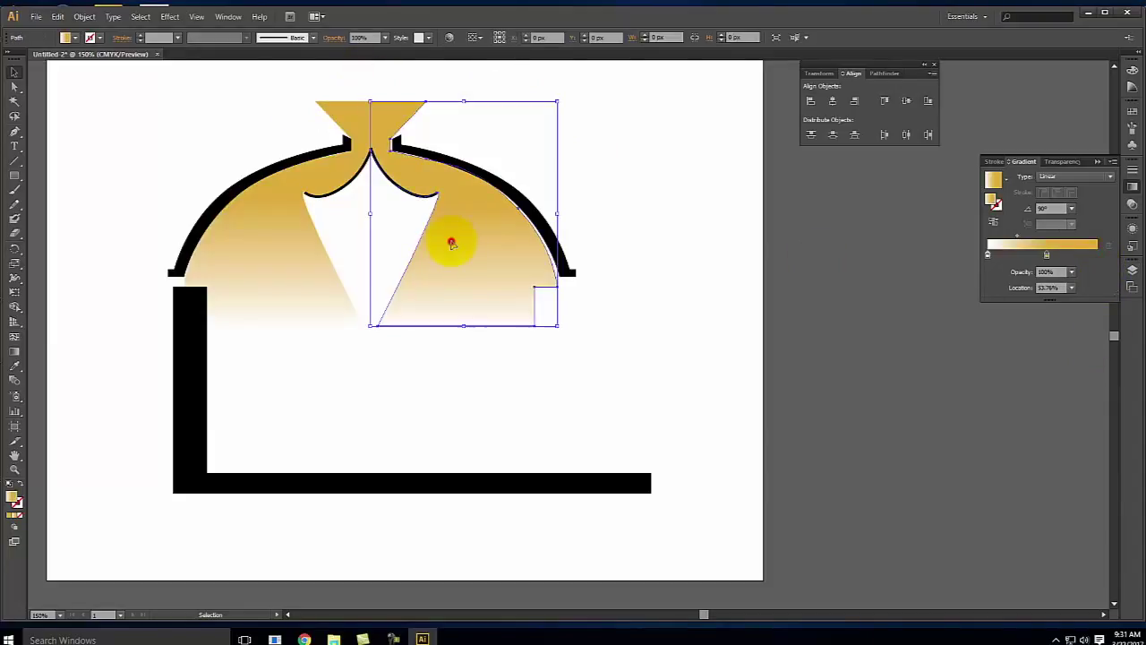
{"action": "left_click", "coordinate": [273, 267], "text": "shift"}
{"action": "left_click", "coordinate": [1131, 204]}
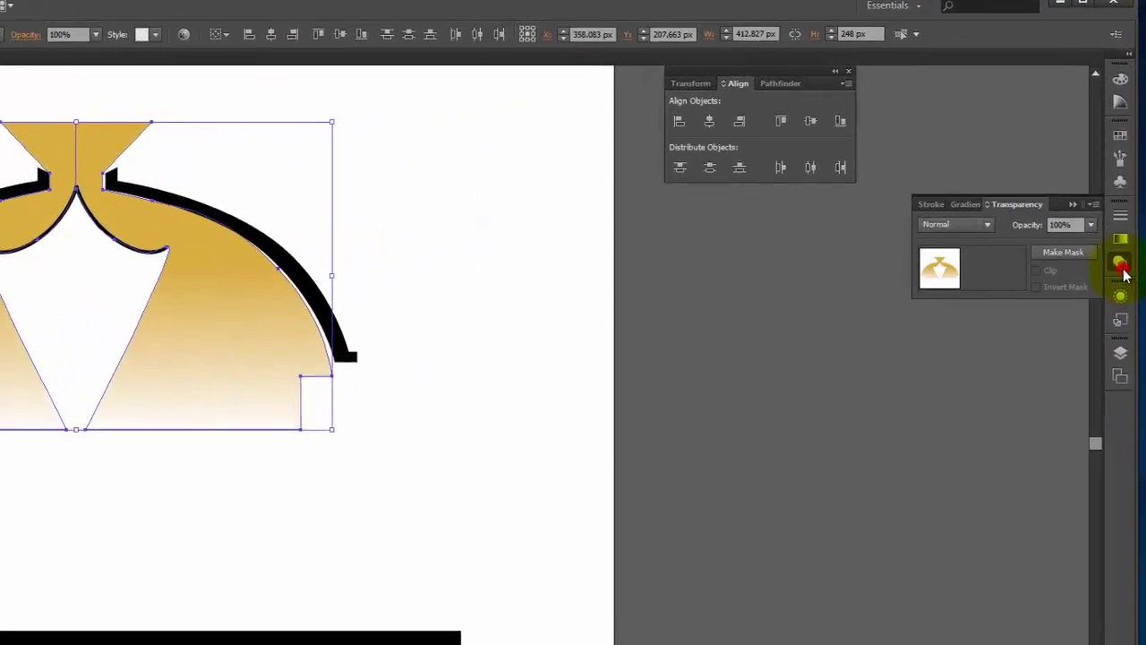
{"action": "left_click", "coordinate": [1093, 220]}
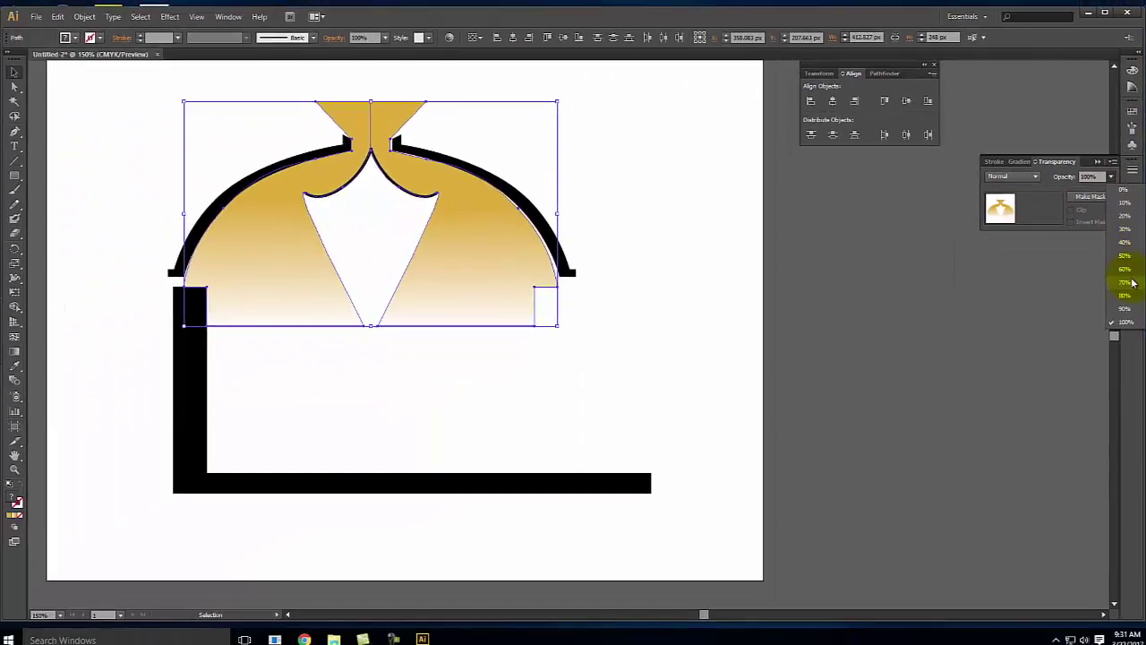
{"action": "left_click", "coordinate": [1109, 396]}
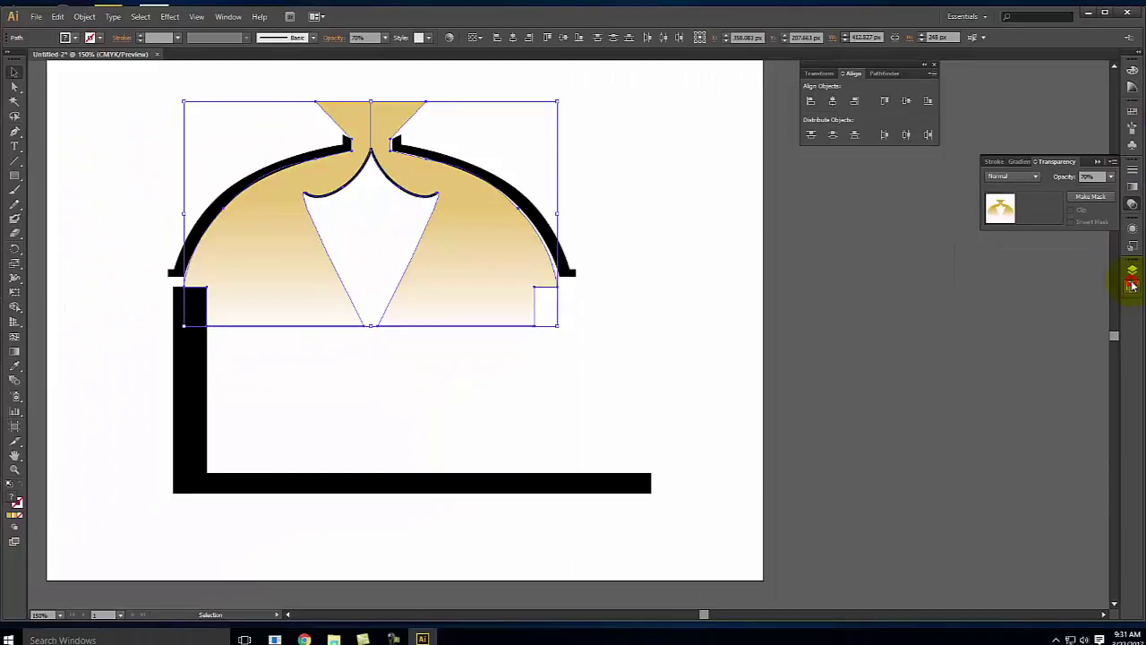
{"action": "left_click", "coordinate": [624, 207]}
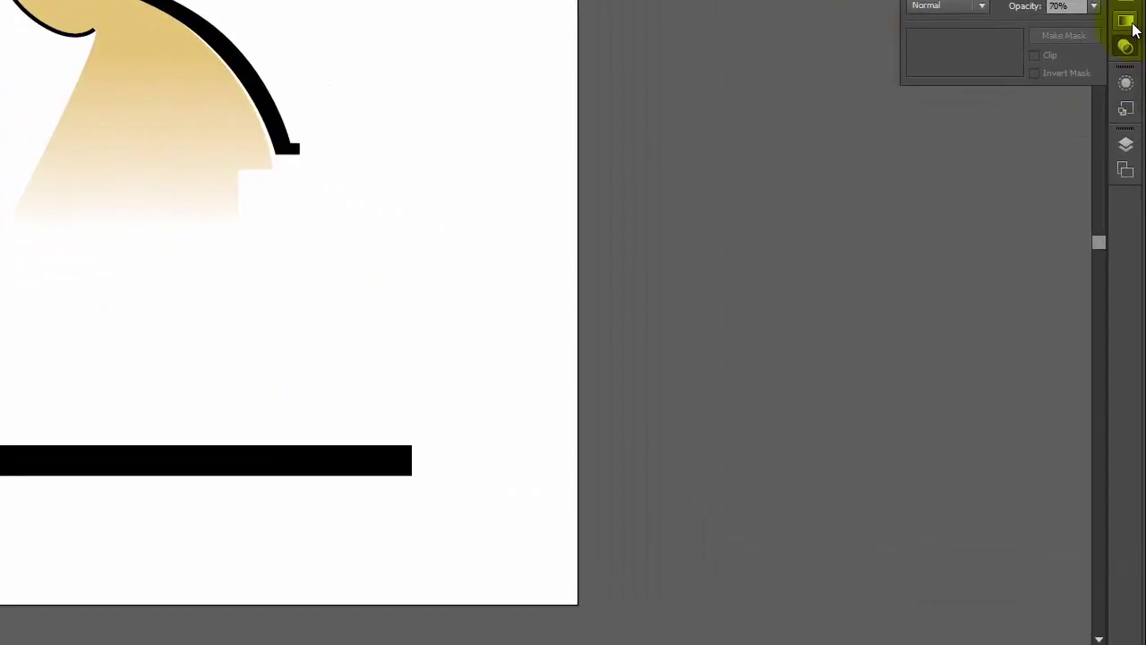
- Hide the Diagram 2 layer and show the Diagram layer with the light-ray arrows
{"action": "left_click", "coordinate": [1126, 143]}
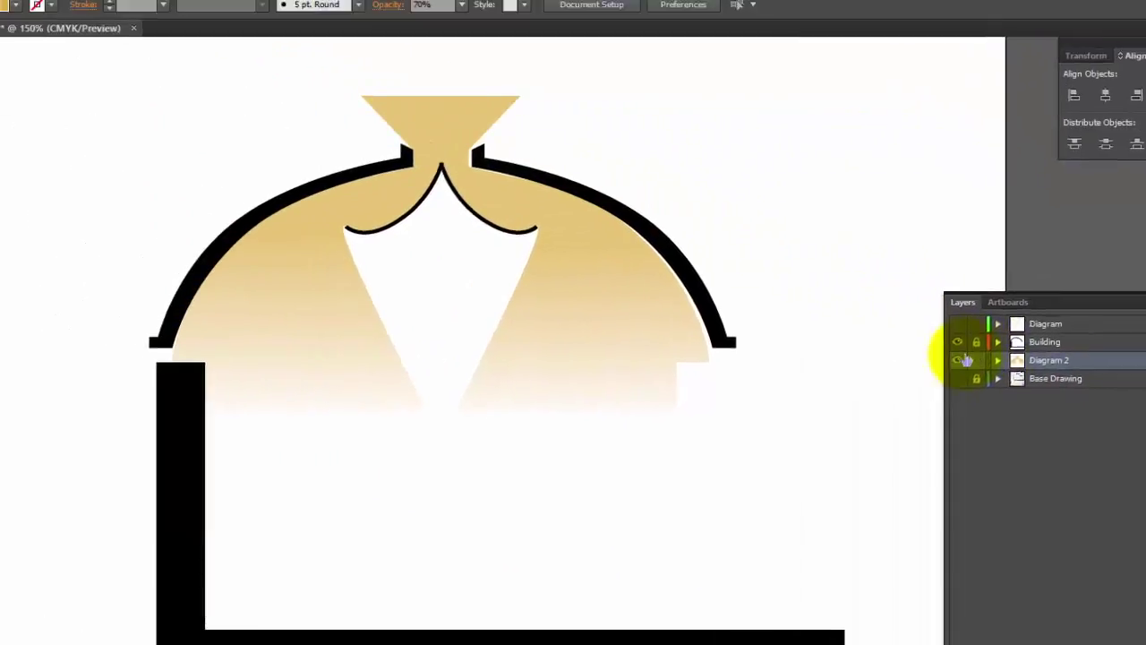
{"action": "left_click", "coordinate": [522, 163]}
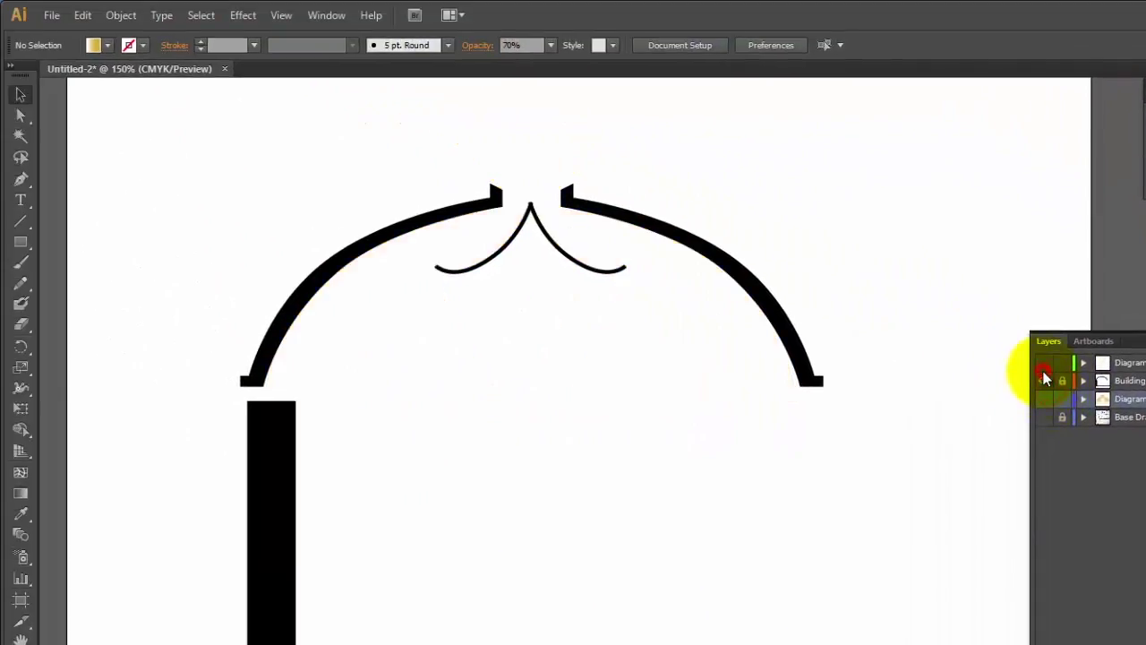
{"action": "left_click", "coordinate": [1044, 362]}
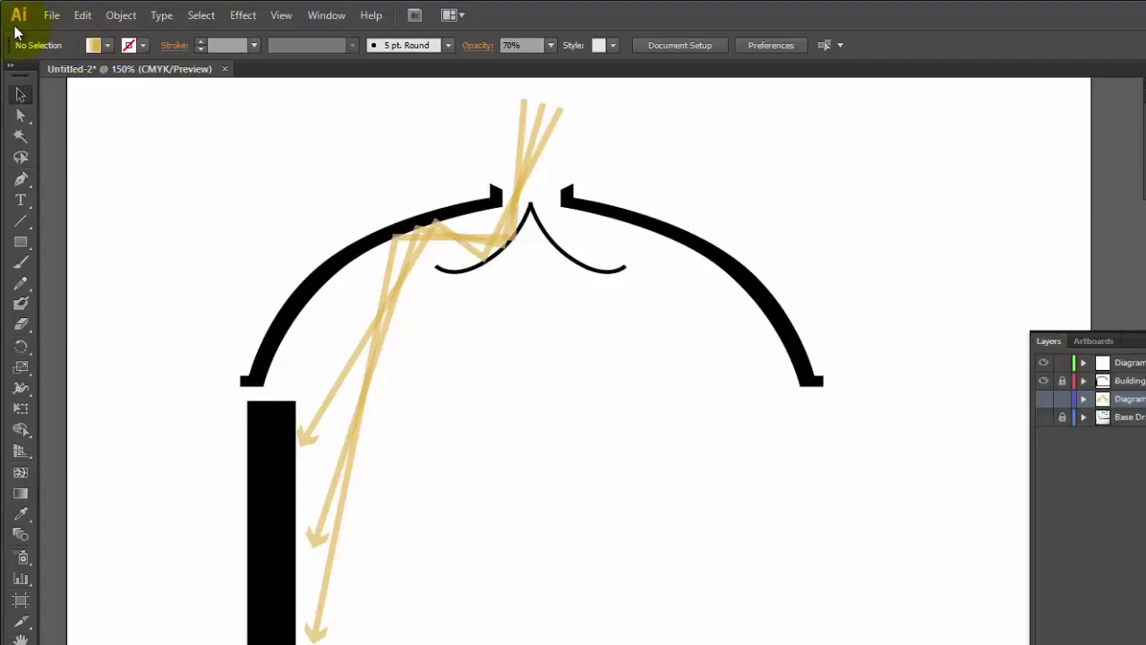
- Create a new single-artboard Letter document, 792 x 612 px in landscape, and clear the layer list from view
{"action": "left_click", "coordinate": [51, 16]}
{"action": "left_click", "coordinate": [74, 34]}
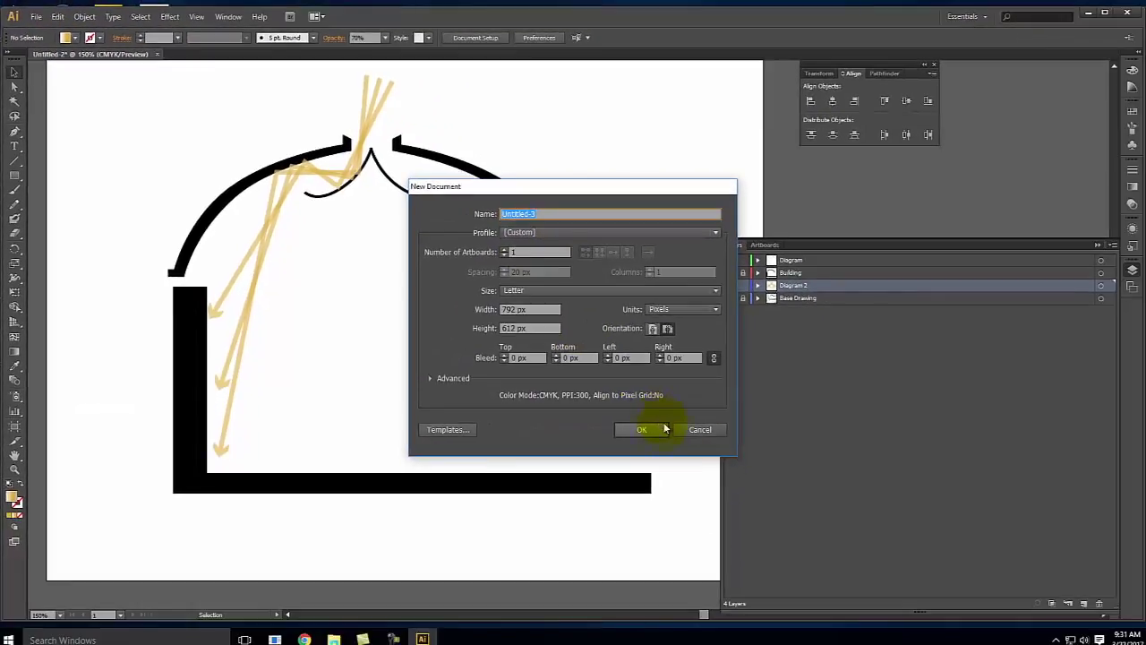
{"action": "left_click", "coordinate": [916, 605]}
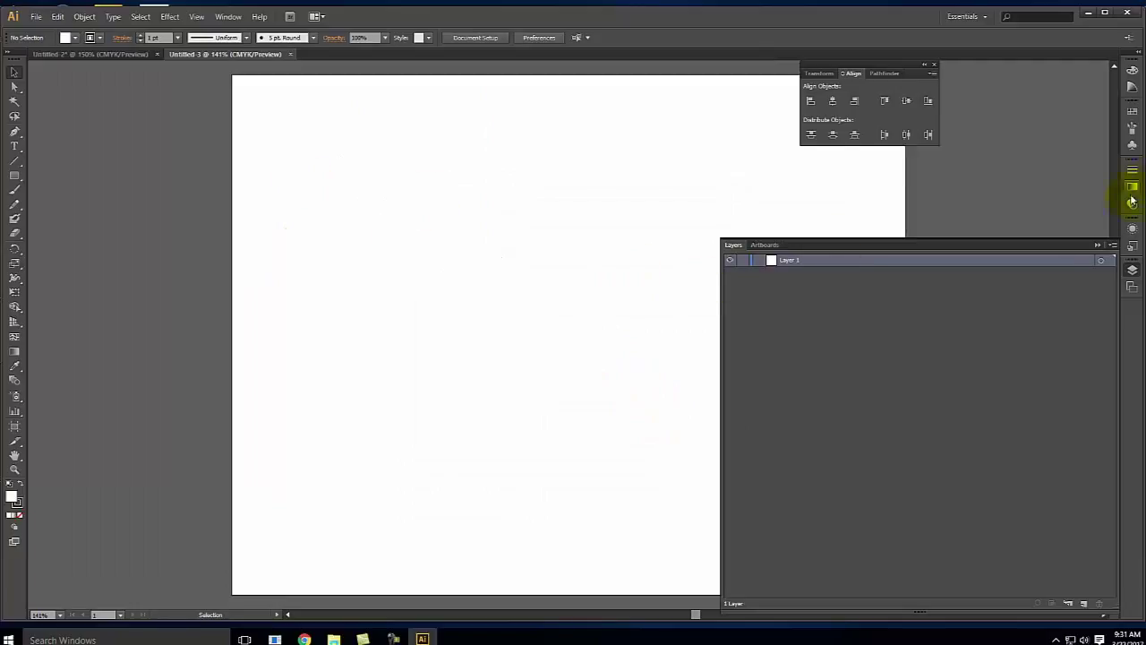
{"action": "left_click", "coordinate": [1099, 244]}
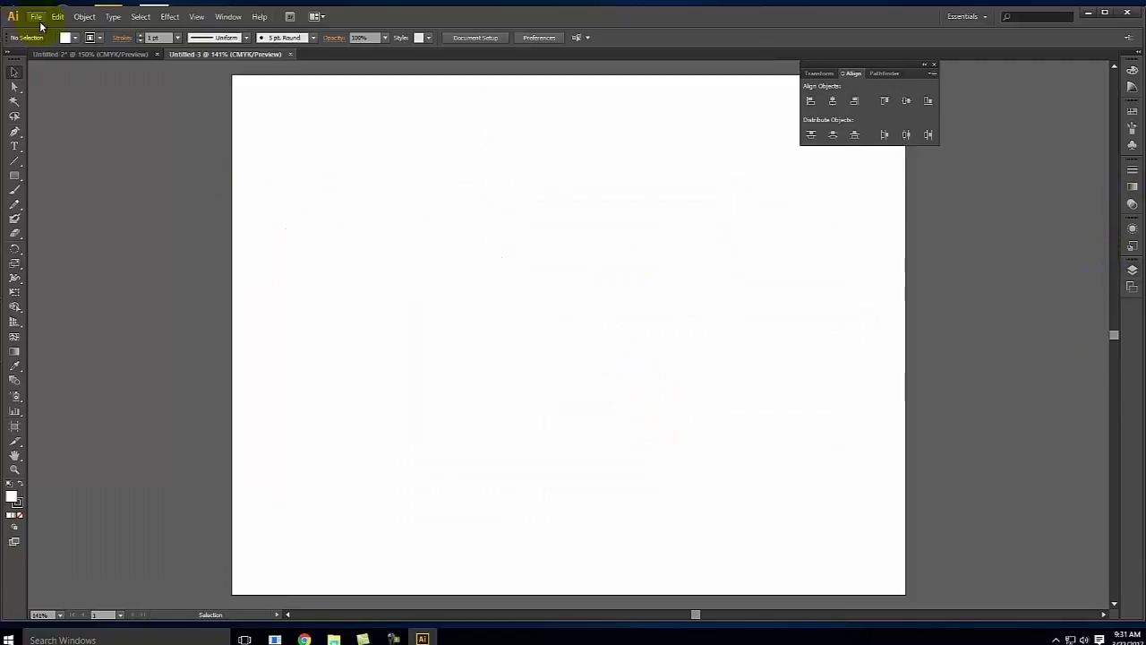
- Place the linked image Kimball_Archigraphie_1 on the blank artboard and enlarge it proportionally to about 286 x 310 px
{"action": "left_click", "coordinate": [38, 19]}
{"action": "left_click", "coordinate": [75, 215]}
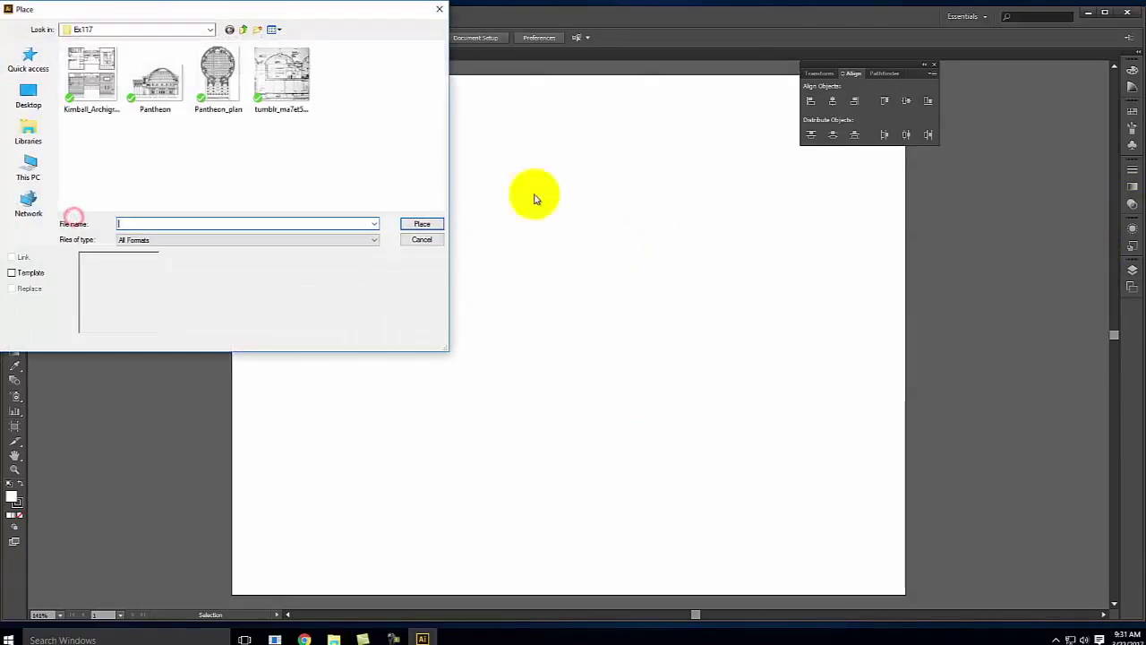
{"action": "left_click", "coordinate": [91, 65]}
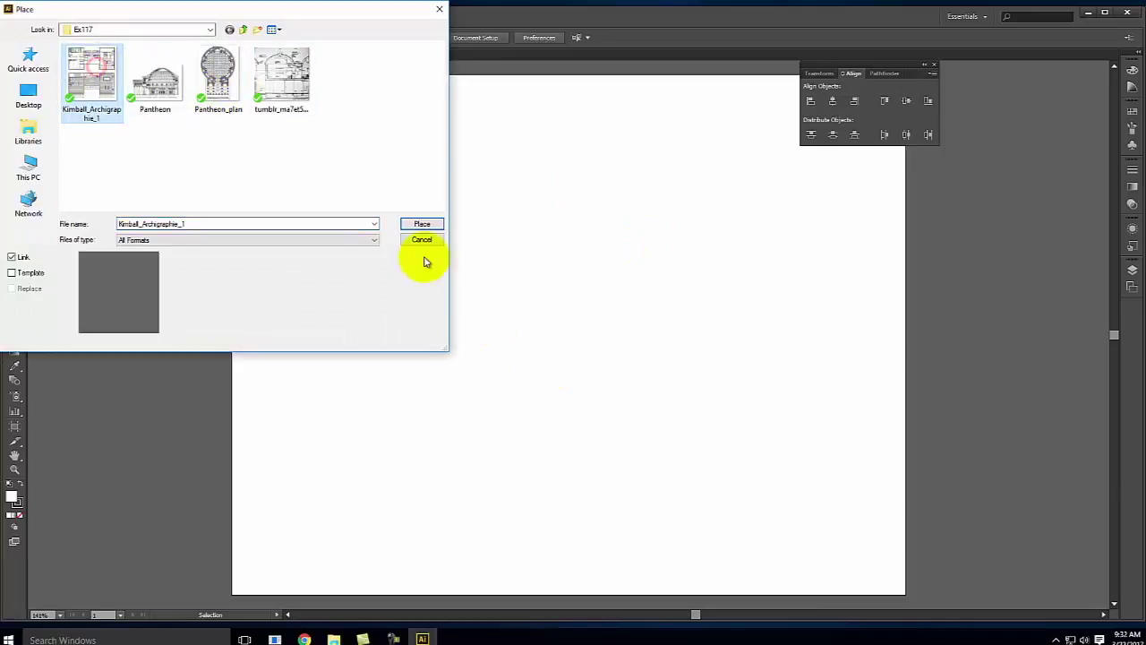
{"action": "left_click", "coordinate": [414, 225]}
{"action": "left_click", "coordinate": [569, 311]}
{"action": "left_click_drag", "start_coordinate": [537, 303], "coordinate": [248, 102]}
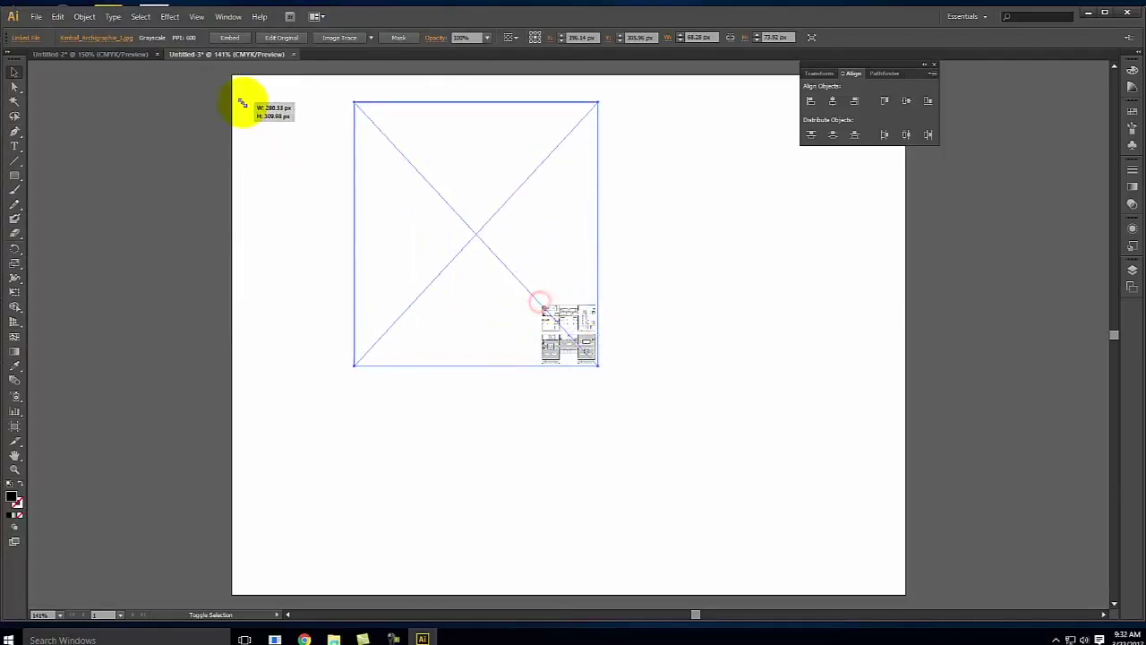
- Scale the placed floor plan image up to about 785 × 850 px and position it over the artboard
{"action": "left_click", "coordinate": [598, 367]}
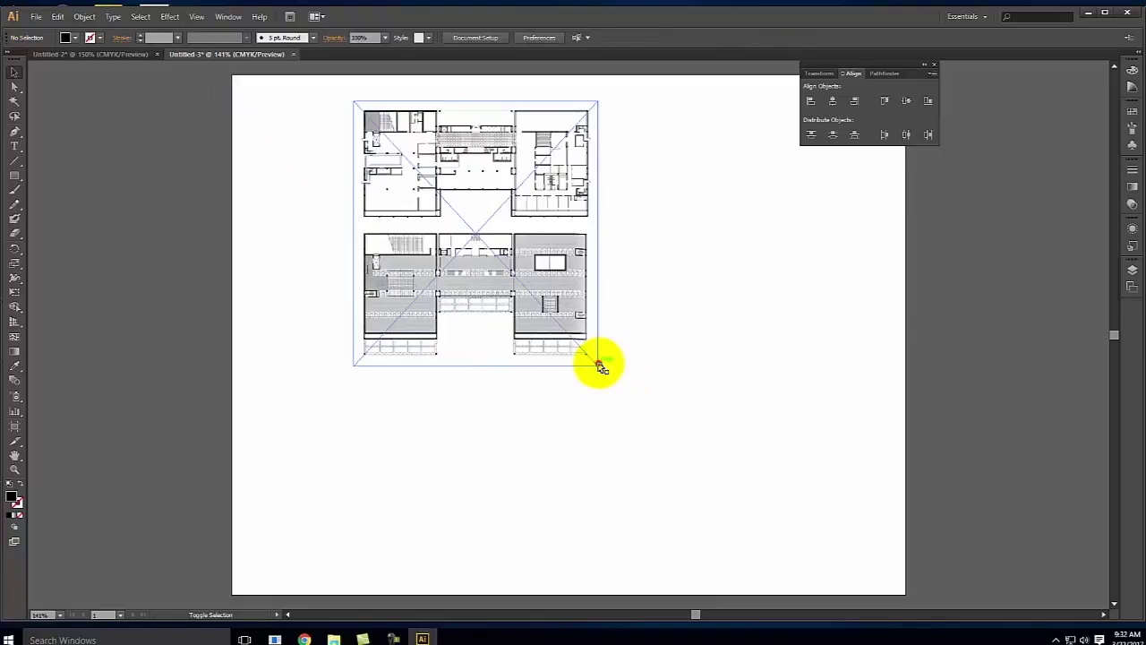
{"action": "left_click", "coordinate": [546, 343]}
{"action": "left_click_drag", "start_coordinate": [597, 365], "coordinate": [1024, 549]}
{"action": "key", "text": "ctrl+minus"}
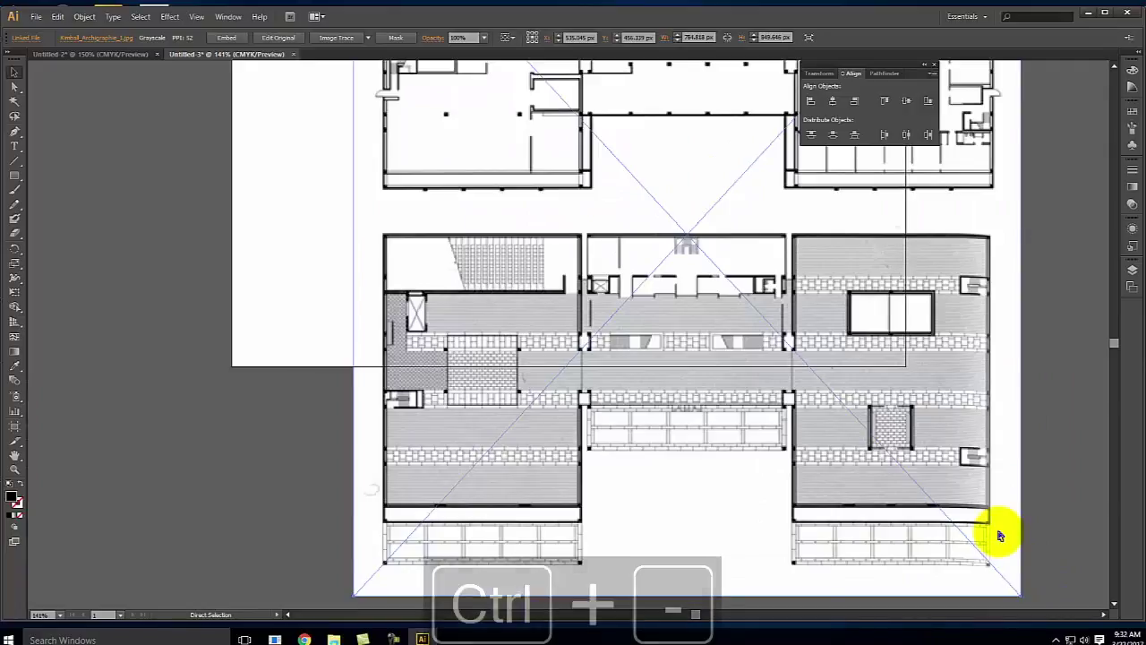
{"action": "key", "text": "ctrl+minus"}
{"action": "left_click_drag", "start_coordinate": [762, 192], "coordinate": [707, 211]}
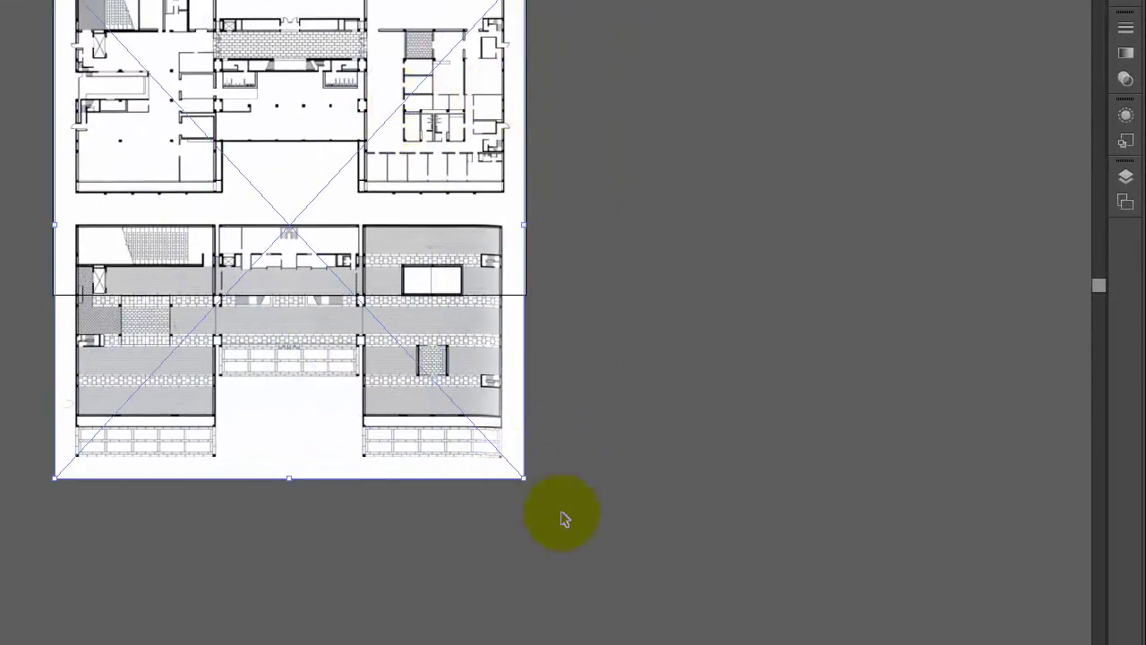
- Rename Layer 1 as "Base Drawing" and lock it
{"action": "left_click", "coordinate": [1129, 185]}
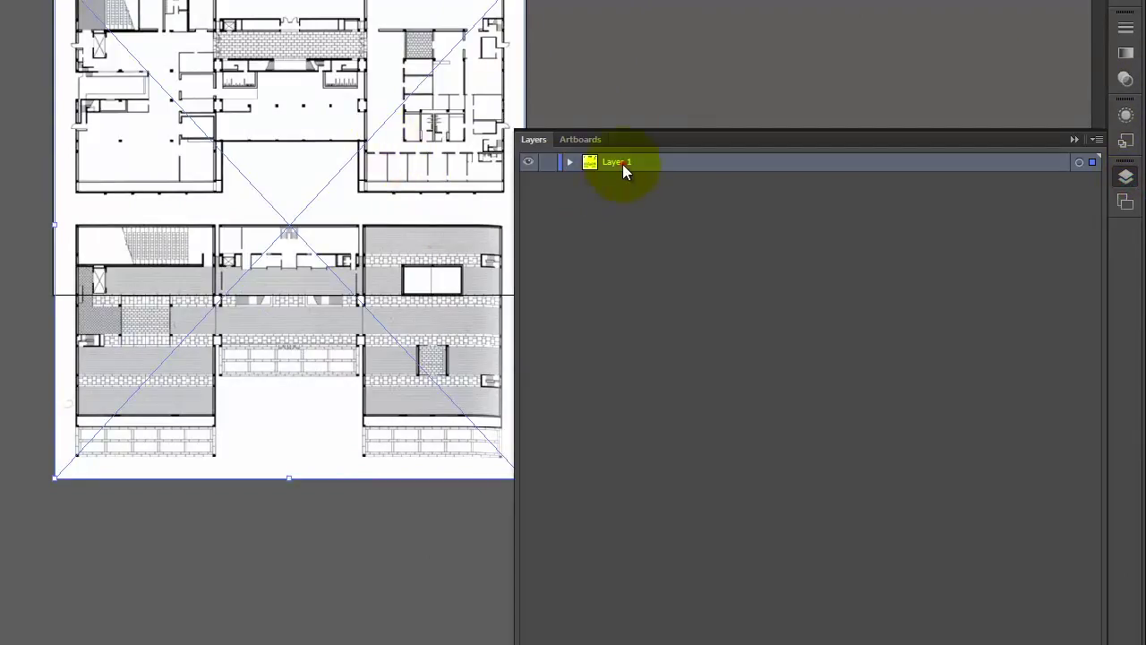
{"action": "double_click", "coordinate": [620, 162]}
{"action": "type", "text": "Base Drawing"}
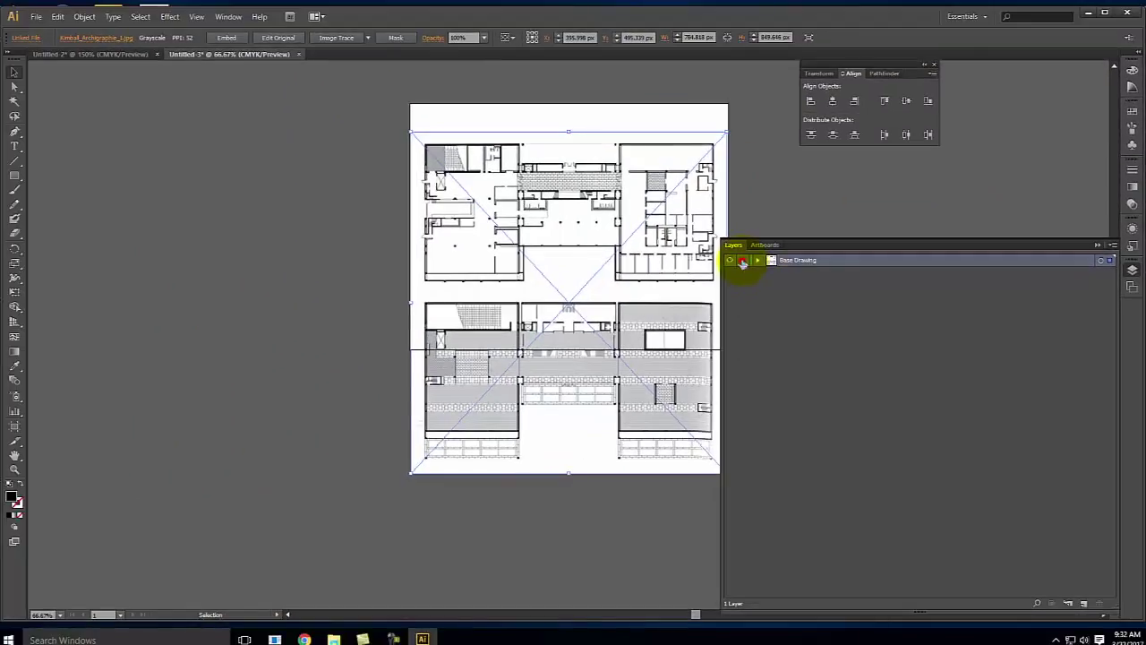
{"action": "left_click", "coordinate": [547, 162]}
{"action": "left_click", "coordinate": [742, 260]}
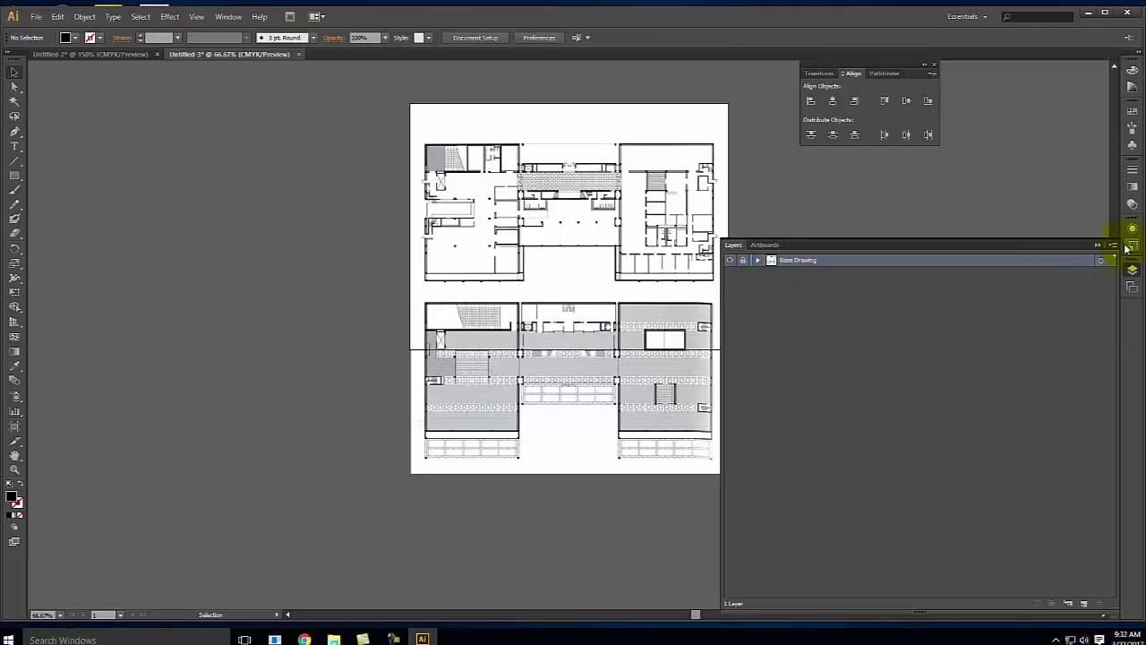
{"action": "left_click", "coordinate": [154, 104]}
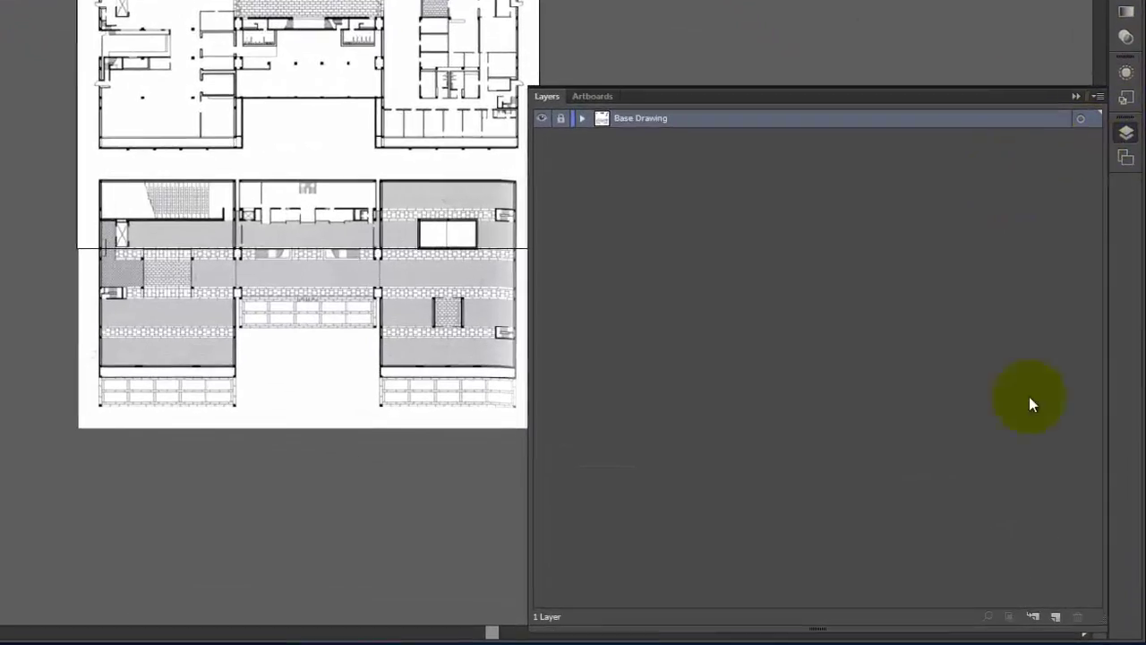
- Create a new layer above Base Drawing and name it "Building"
{"action": "left_click", "coordinate": [1055, 618]}
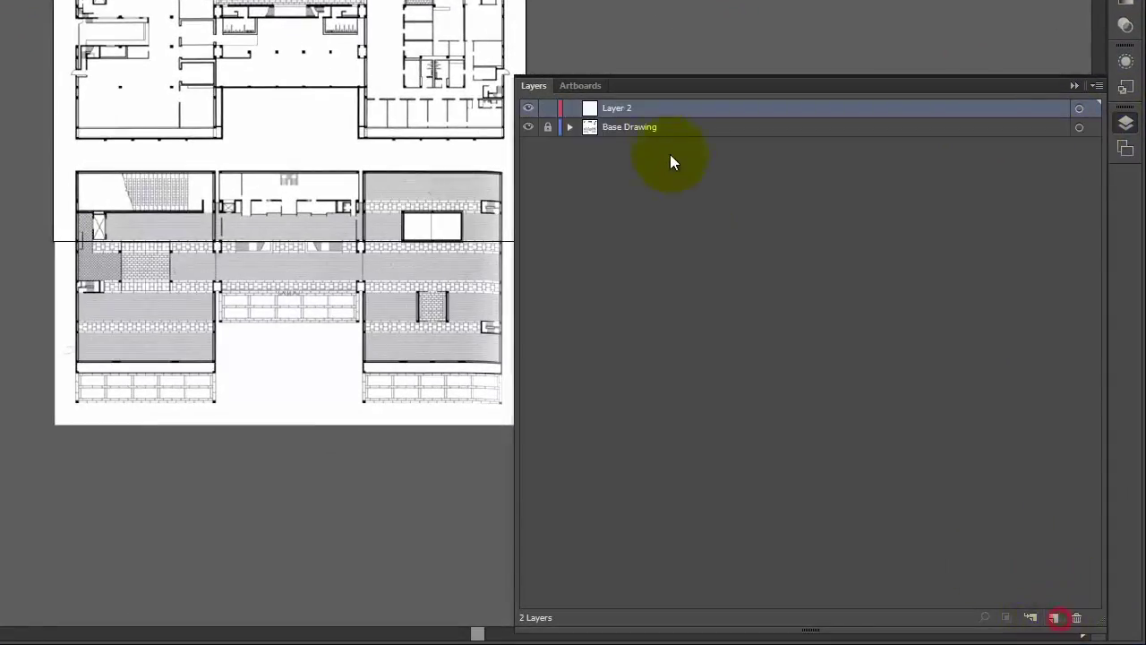
{"action": "double_click", "coordinate": [638, 113]}
{"action": "type", "text": "Building"}
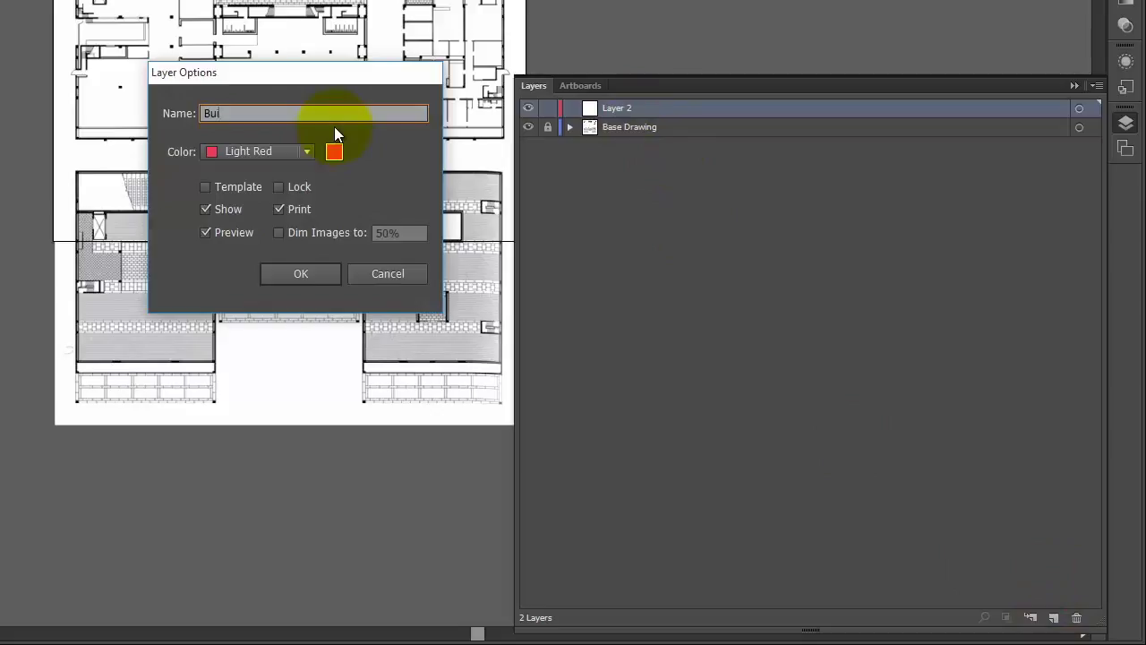
{"action": "left_click", "coordinate": [298, 271]}
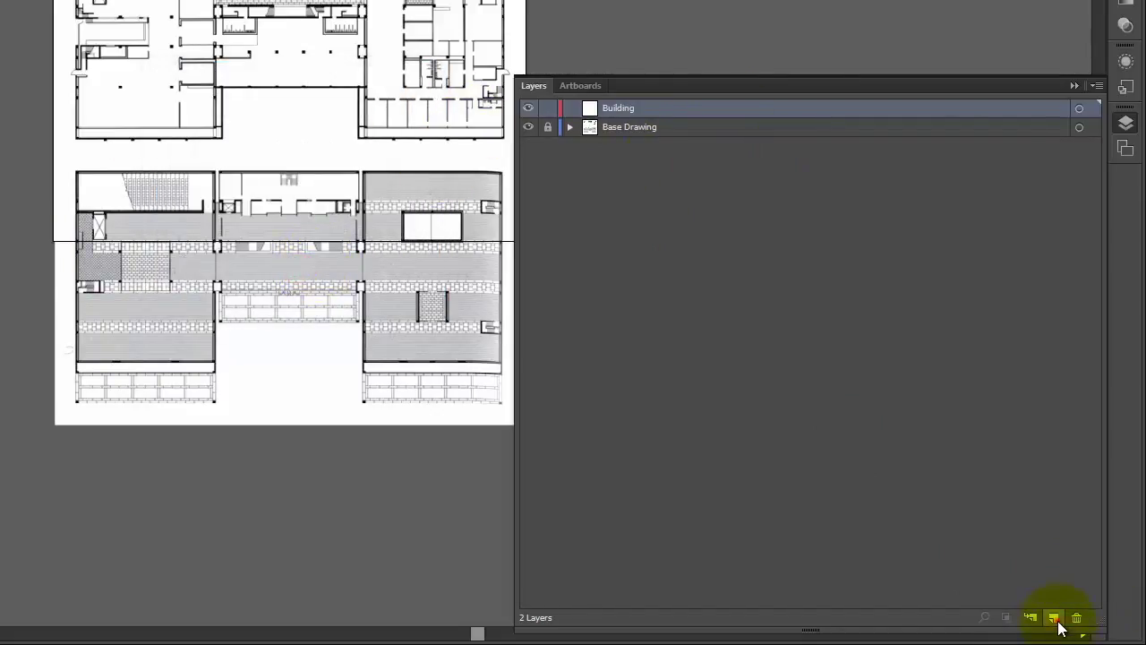
- Add a layer named "Diagram" above Building, and make the Building layer active
{"action": "left_click", "coordinate": [1053, 617]}
{"action": "double_click", "coordinate": [622, 116]}
{"action": "type", "text": "Diagram"}
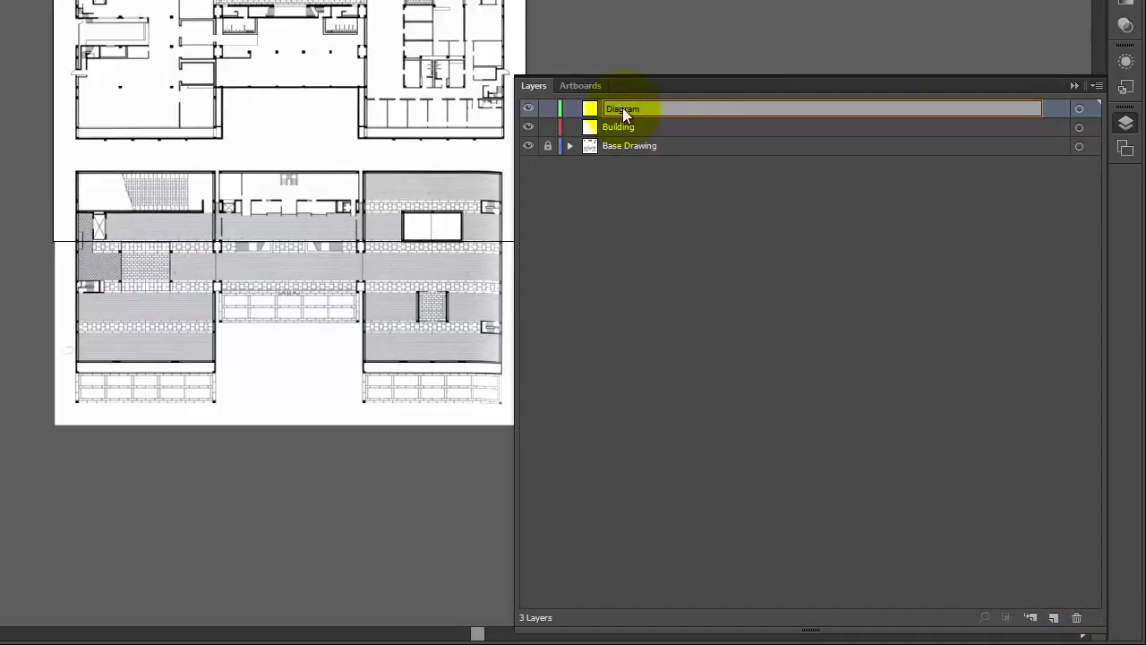
{"action": "left_click", "coordinate": [711, 256]}
{"action": "left_click", "coordinate": [698, 130]}
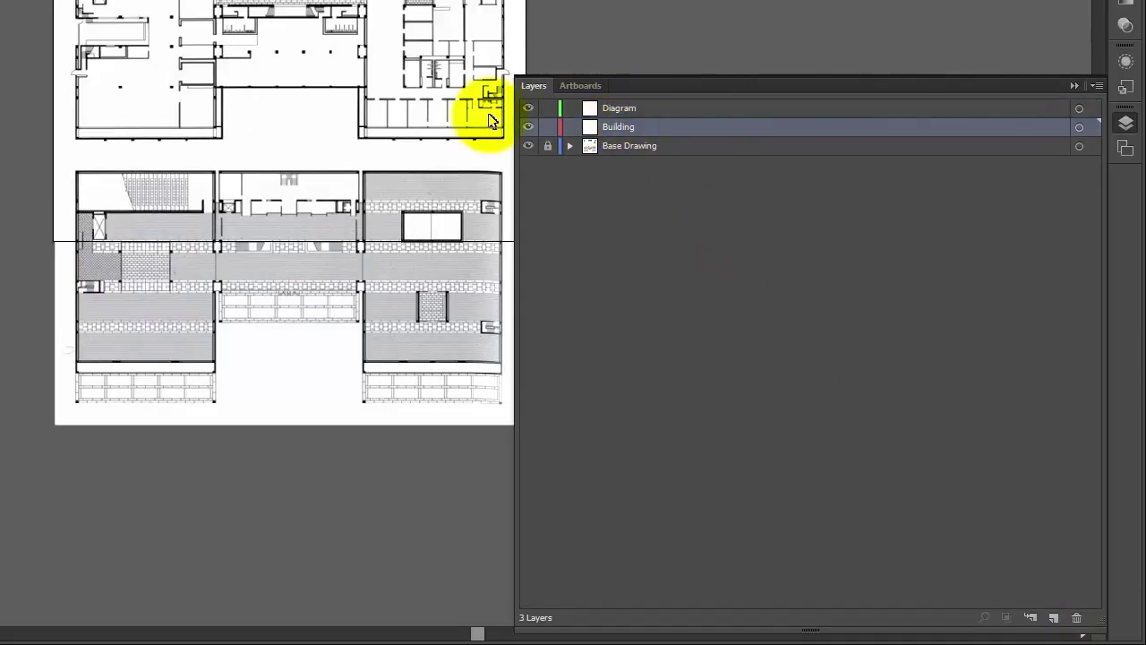
- Unlock the Base Drawing layer and set the floor plan image's opacity to 60%
{"action": "key", "text": "ctrl+equal"}
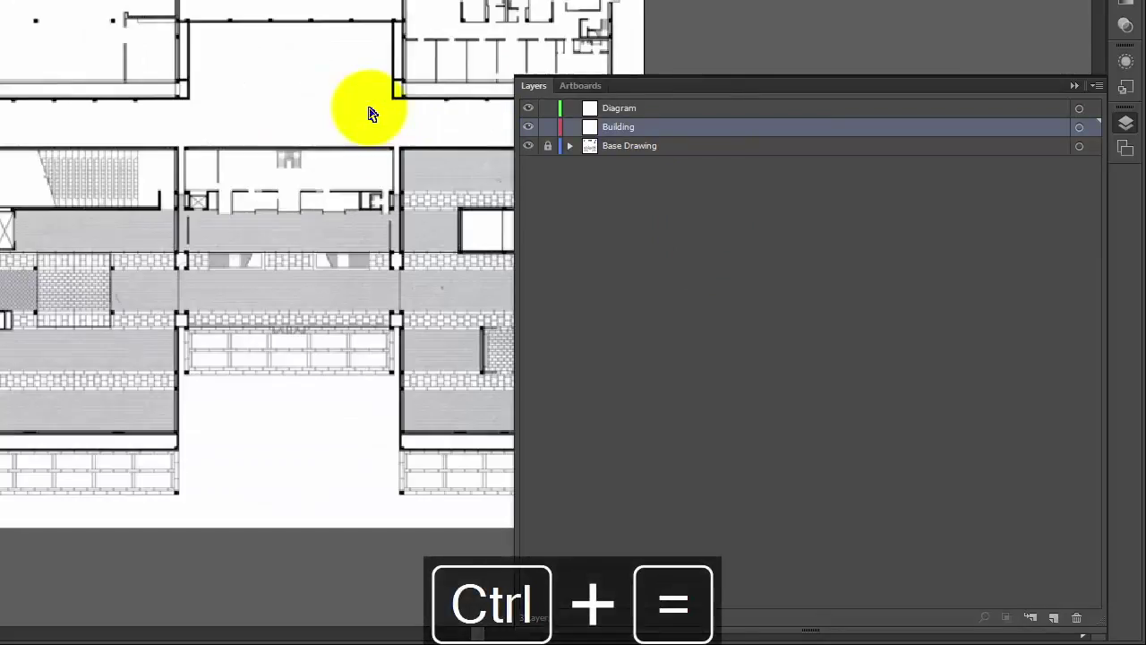
{"action": "left_click", "coordinate": [1074, 85]}
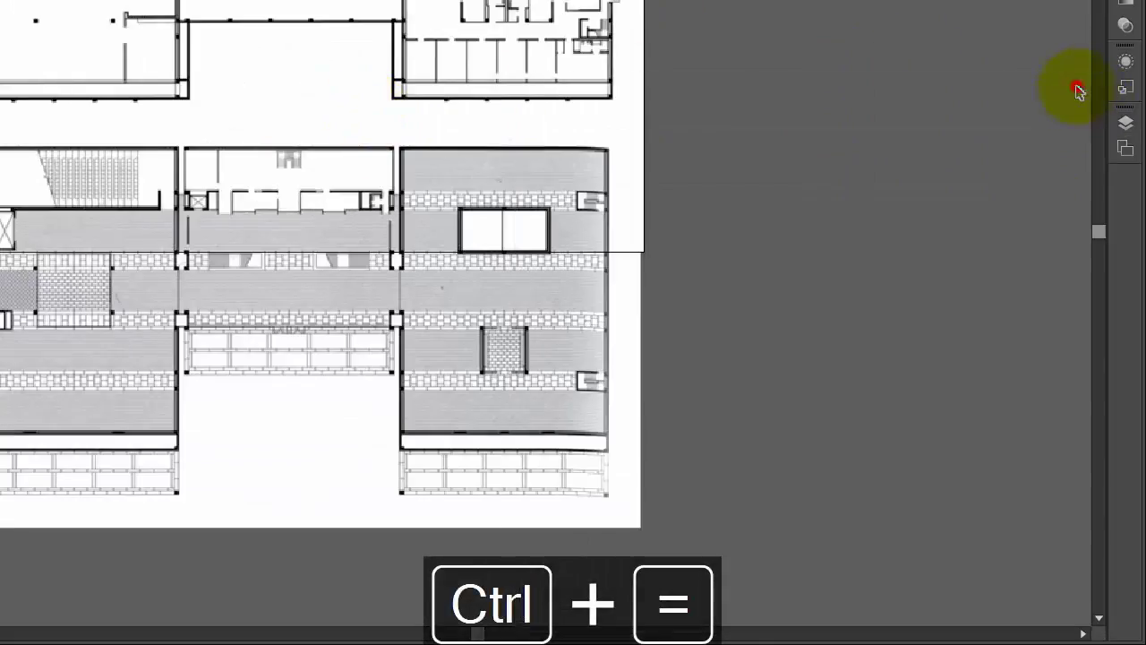
{"action": "key", "text": "ctrl+equal"}
{"action": "left_click_drag", "start_coordinate": [332, 5], "coordinate": [130, 401]}
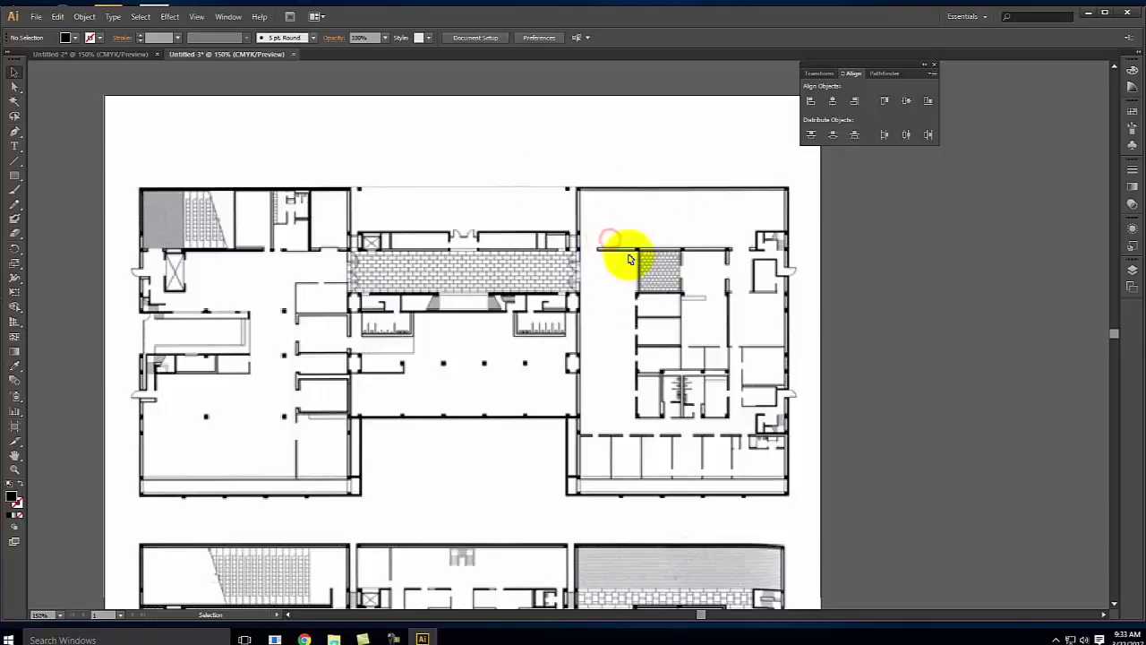
{"action": "left_click", "coordinate": [1133, 269]}
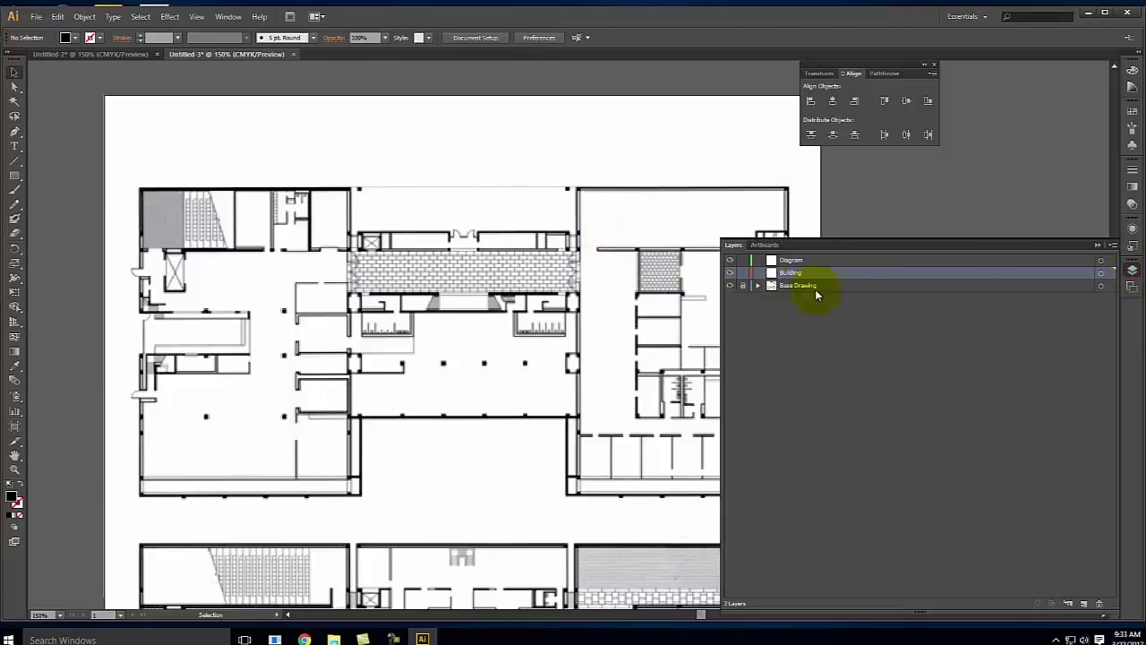
{"action": "left_click", "coordinate": [741, 285]}
{"action": "left_click", "coordinate": [594, 268]}
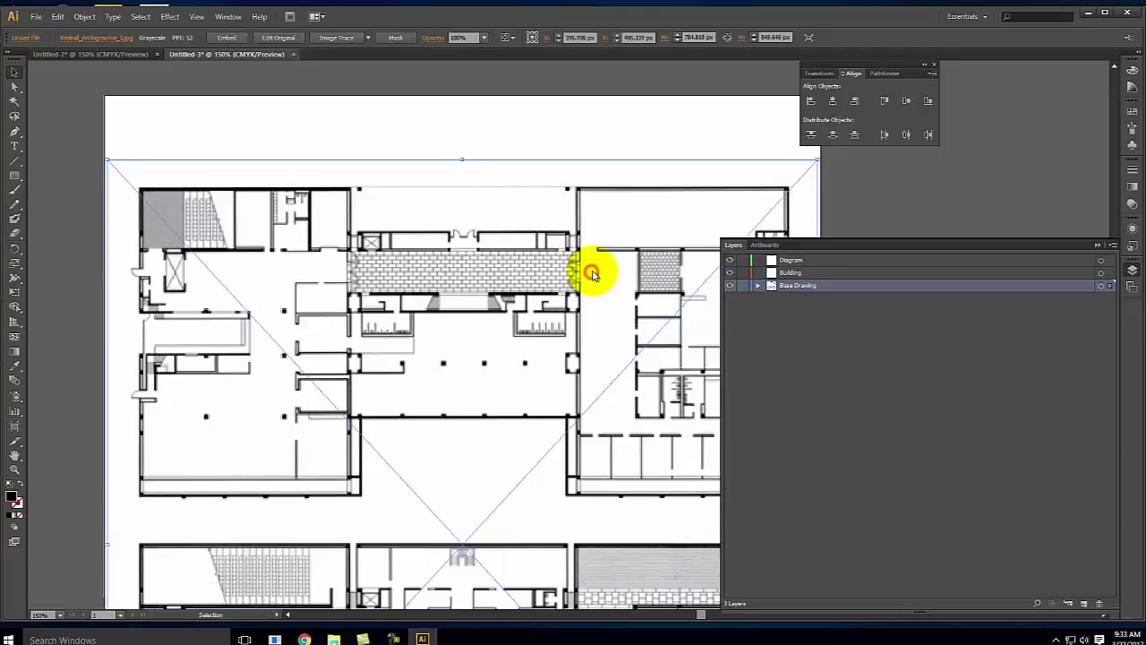
{"action": "left_click", "coordinate": [1132, 204]}
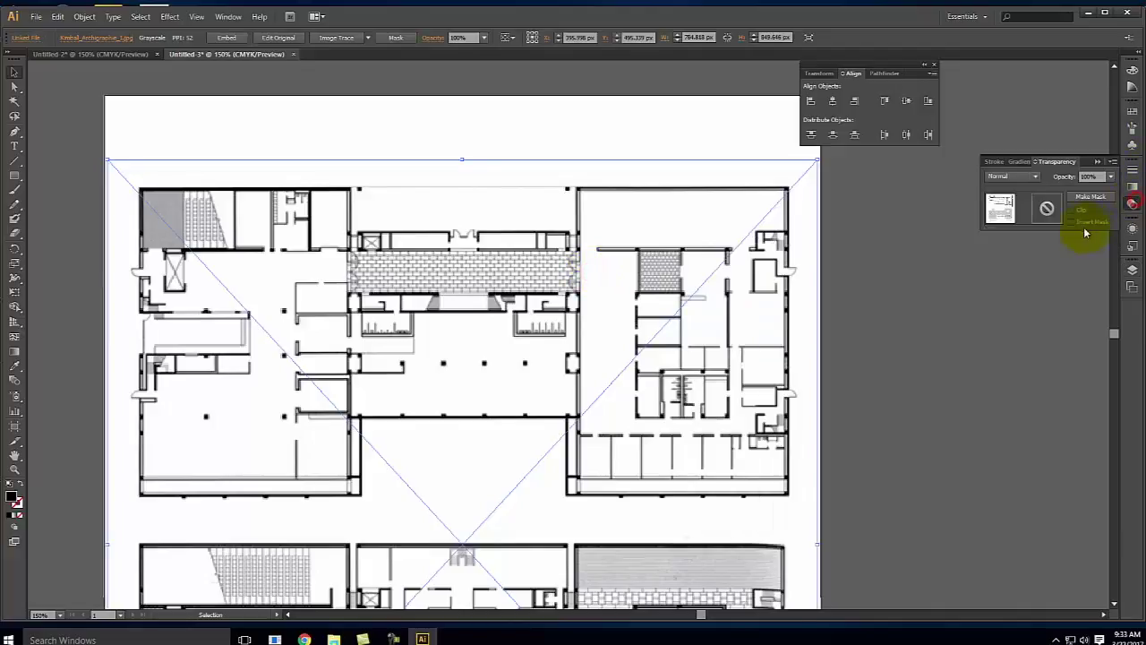
{"action": "left_click", "coordinate": [1109, 177]}
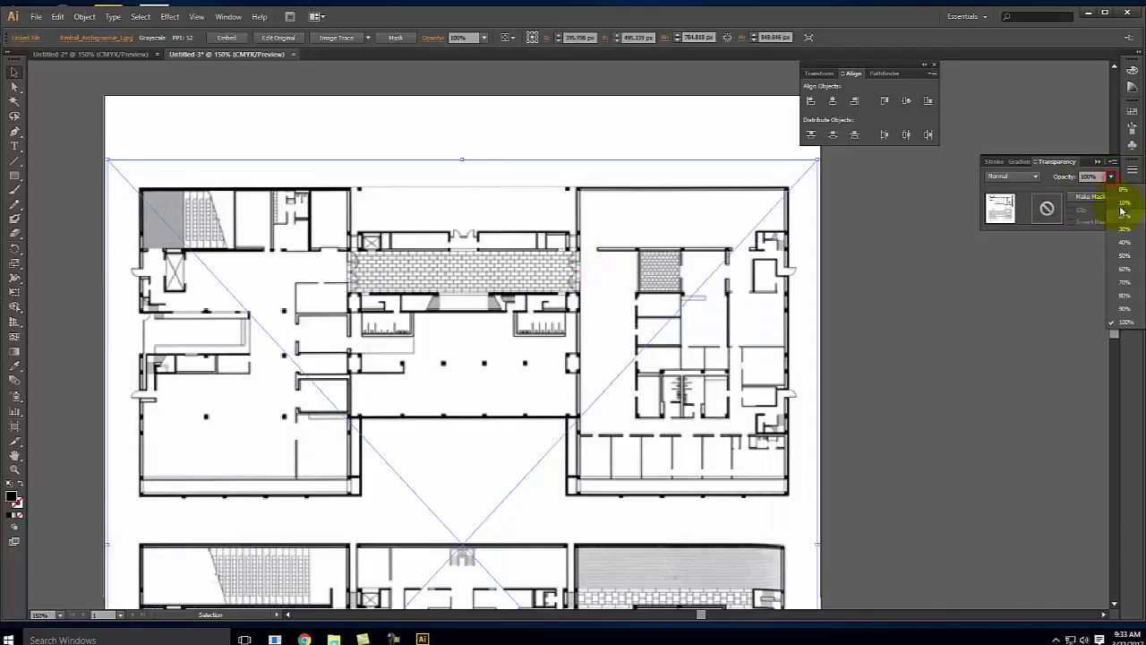
{"action": "left_click", "coordinate": [1129, 269]}
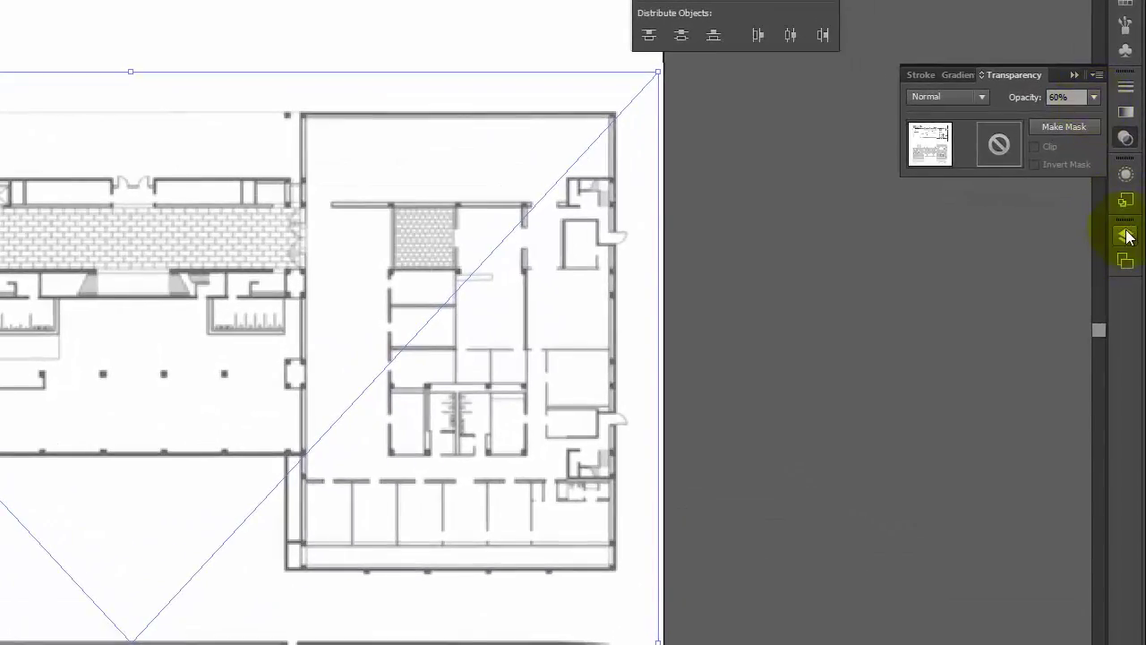
- Lock the Base Drawing layer again with the faded floor plan image on it
{"action": "left_click", "coordinate": [1125, 235]}
{"action": "left_click", "coordinate": [546, 260]}
{"action": "left_click", "coordinate": [307, 58]}
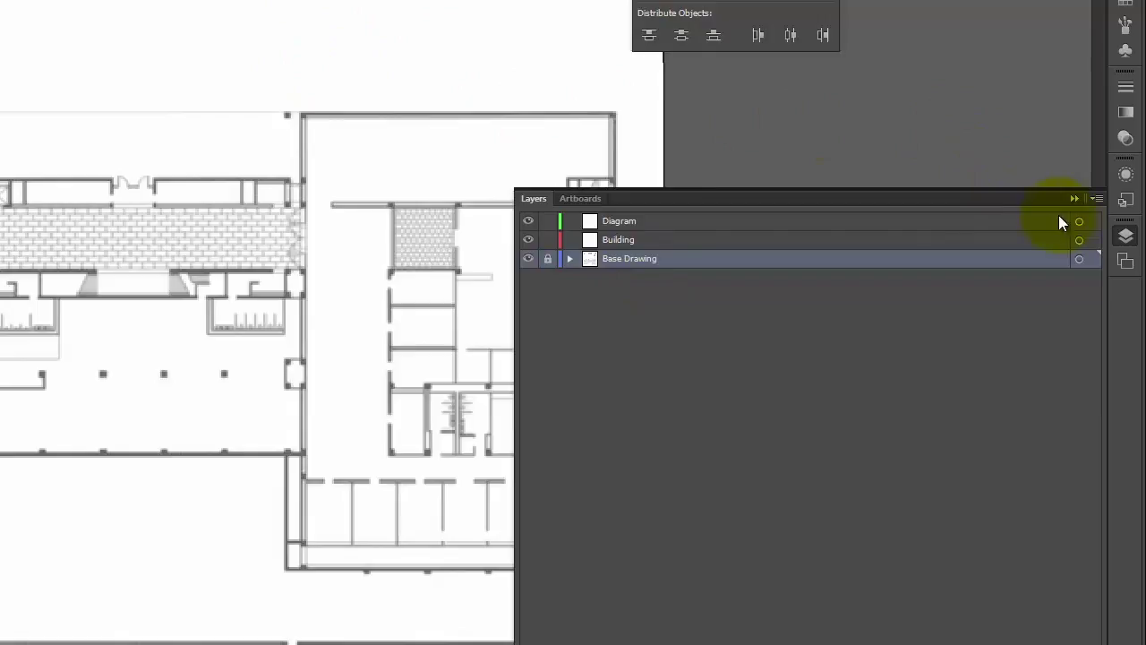
{"action": "left_click", "coordinate": [1071, 198]}
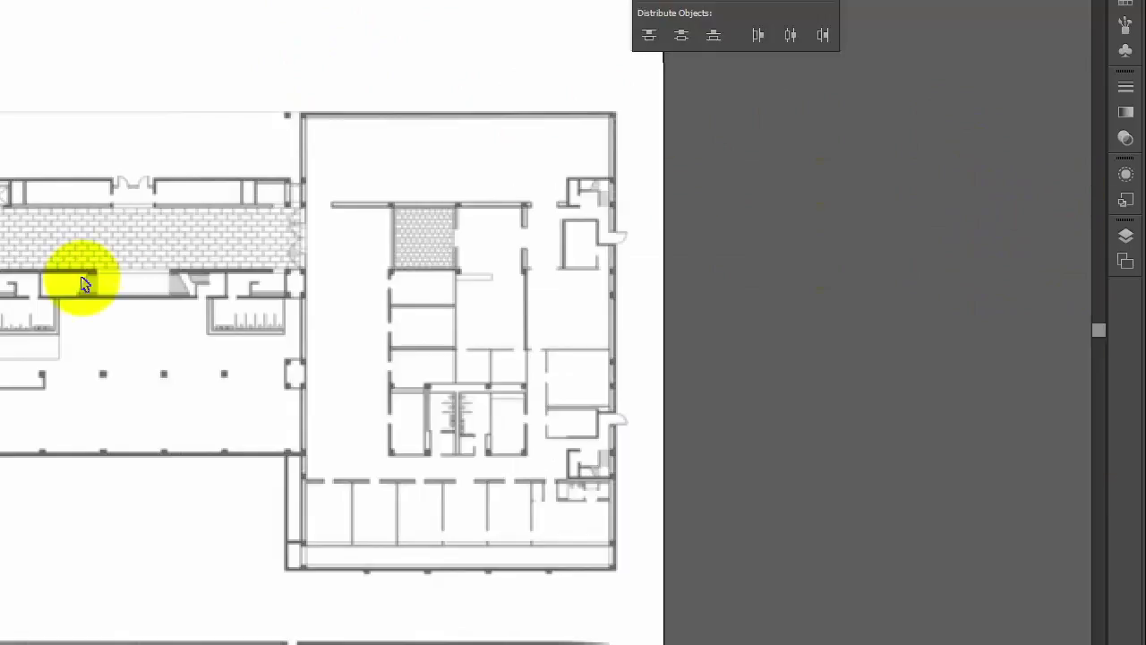
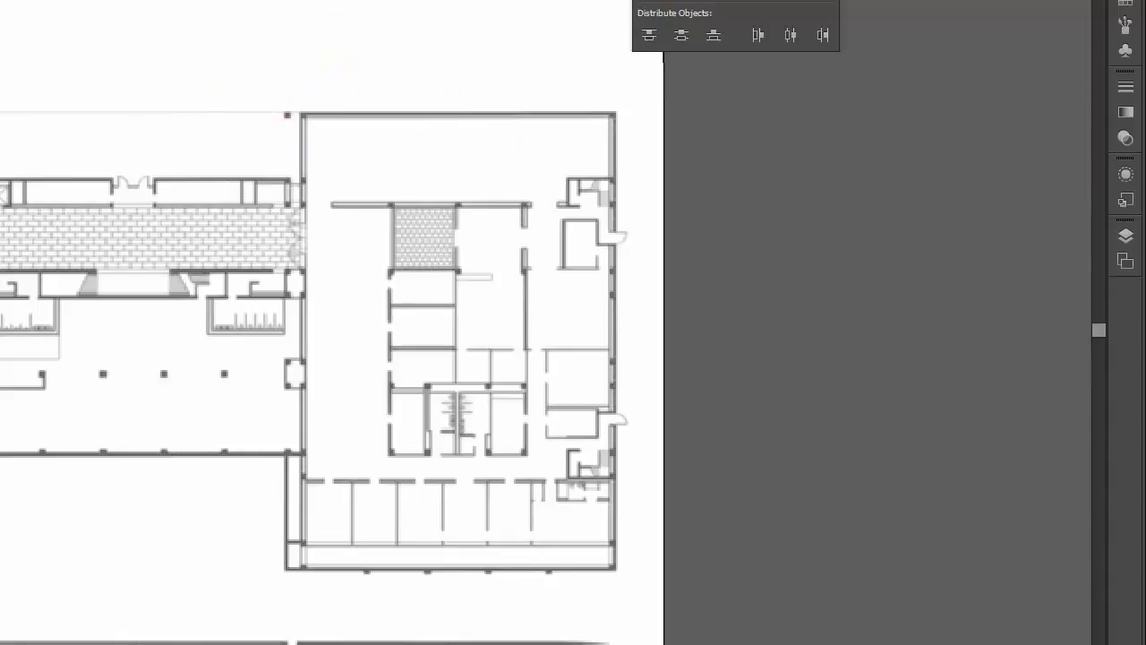
- Create a layer named "Live Paint" directly above Base Drawing and make it the active layer
{"action": "left_click", "coordinate": [1125, 235]}
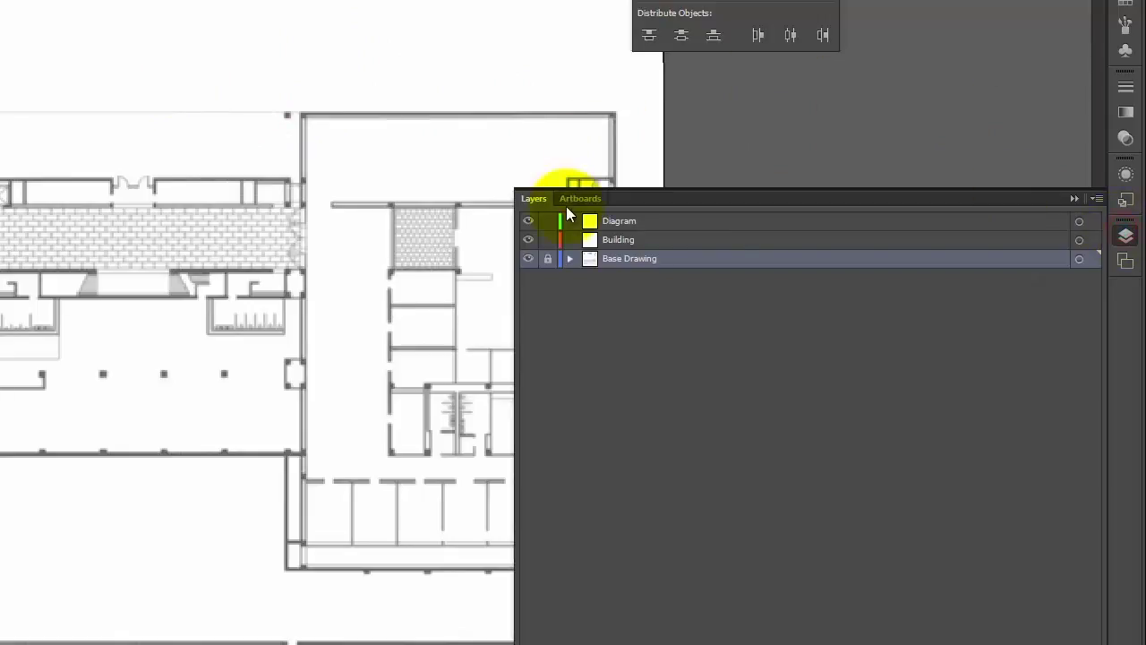
{"action": "key", "text": "ctrl+l"}
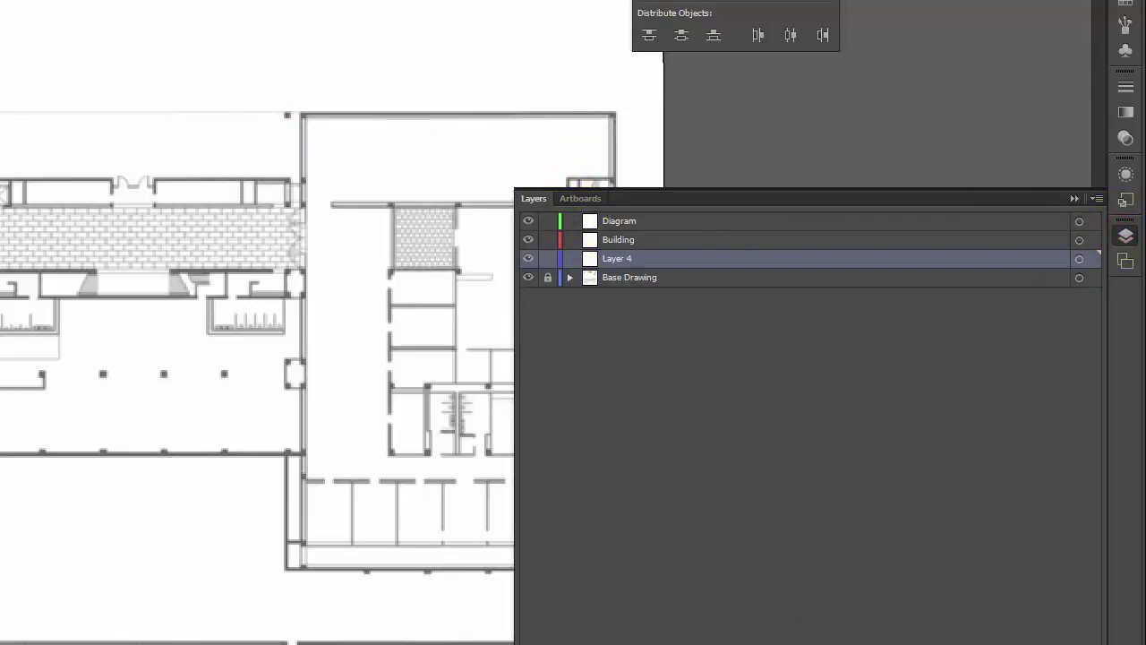
{"action": "double_click", "coordinate": [627, 253]}
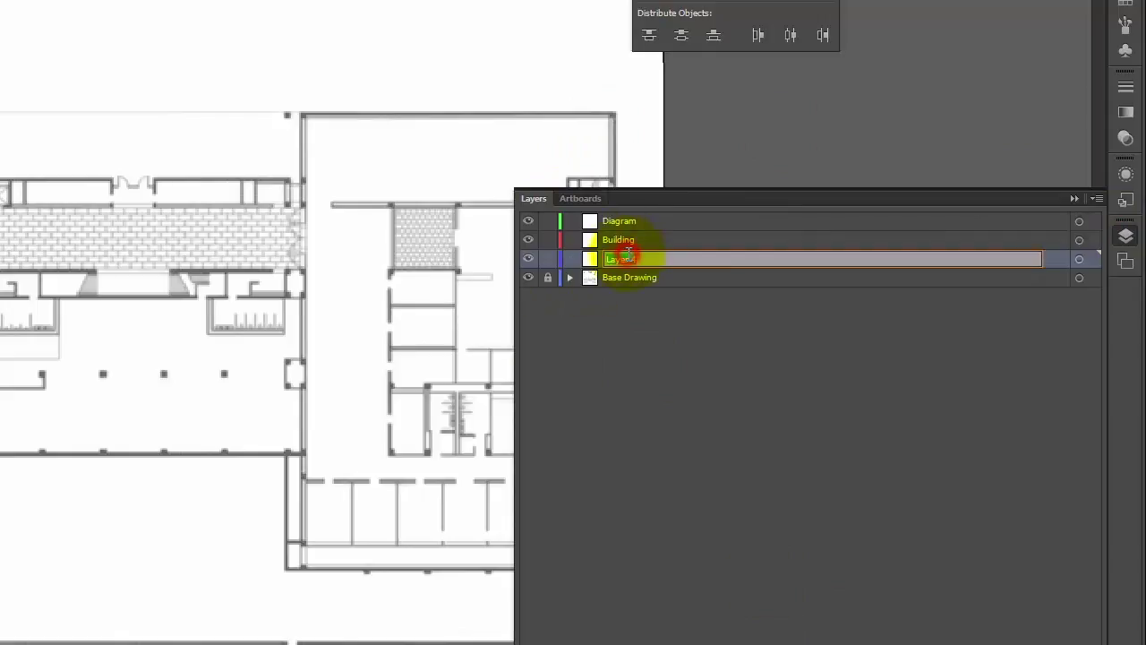
{"action": "type", "text": "Live Paint"}
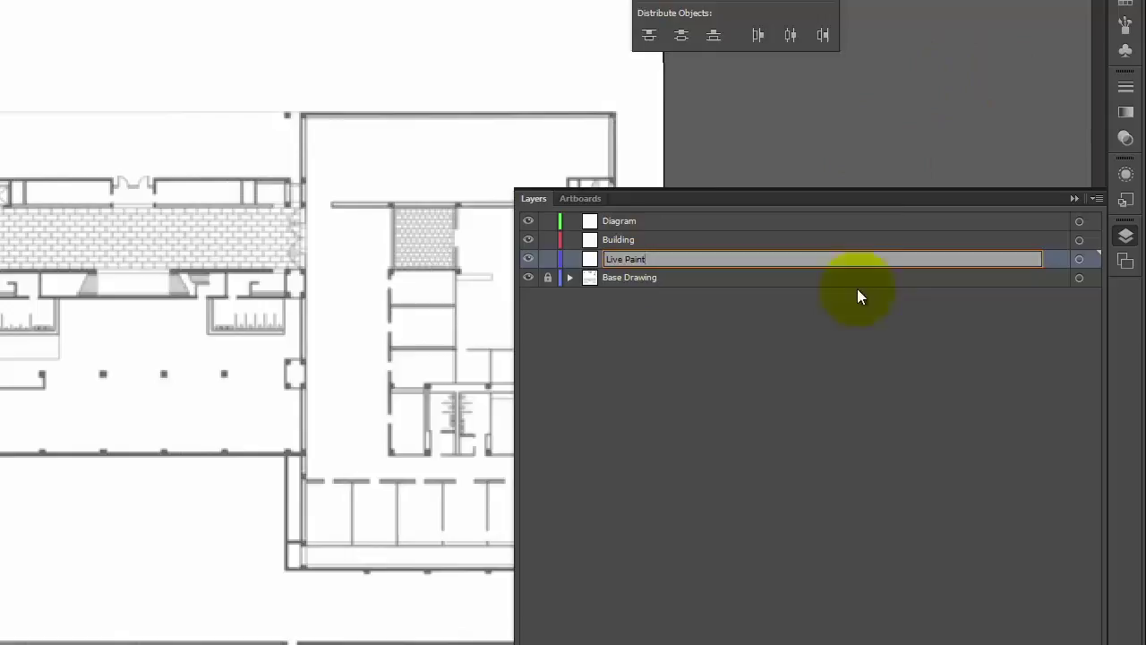
{"action": "left_click", "coordinate": [834, 514]}
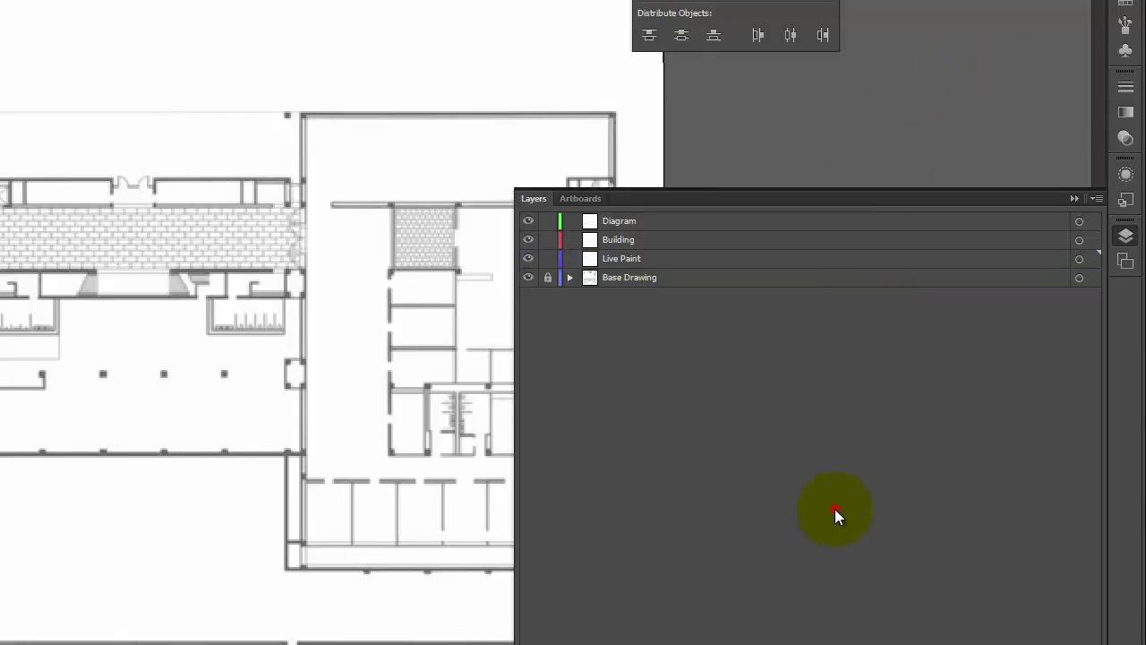
{"action": "left_click", "coordinate": [640, 258]}
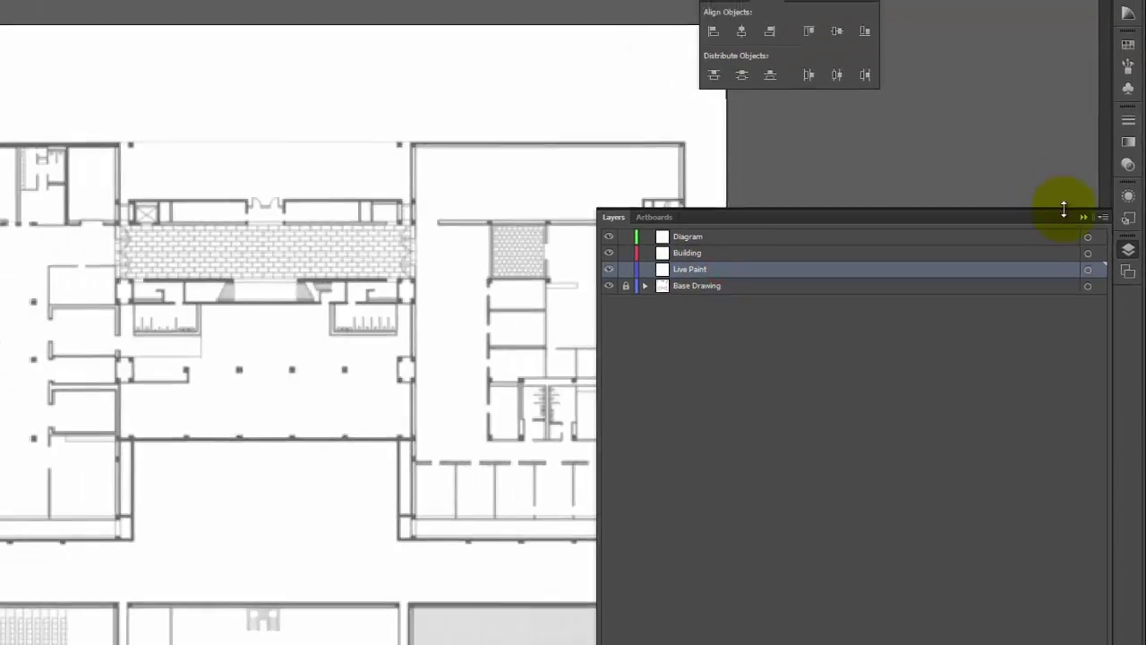
{"action": "left_click", "coordinate": [1074, 198]}
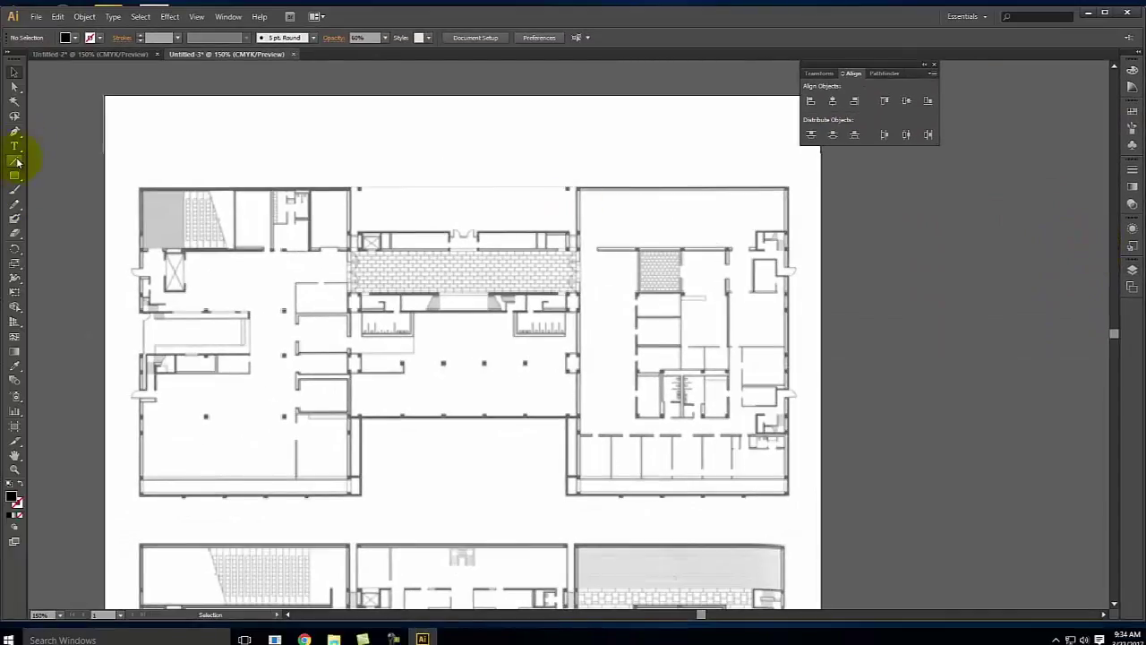
- Draw a horizontal line segment along the top outer wall of the upper floor plan, extending slightly past both sides
{"action": "left_click", "coordinate": [14, 161]}
{"action": "left_click", "coordinate": [14, 161]}
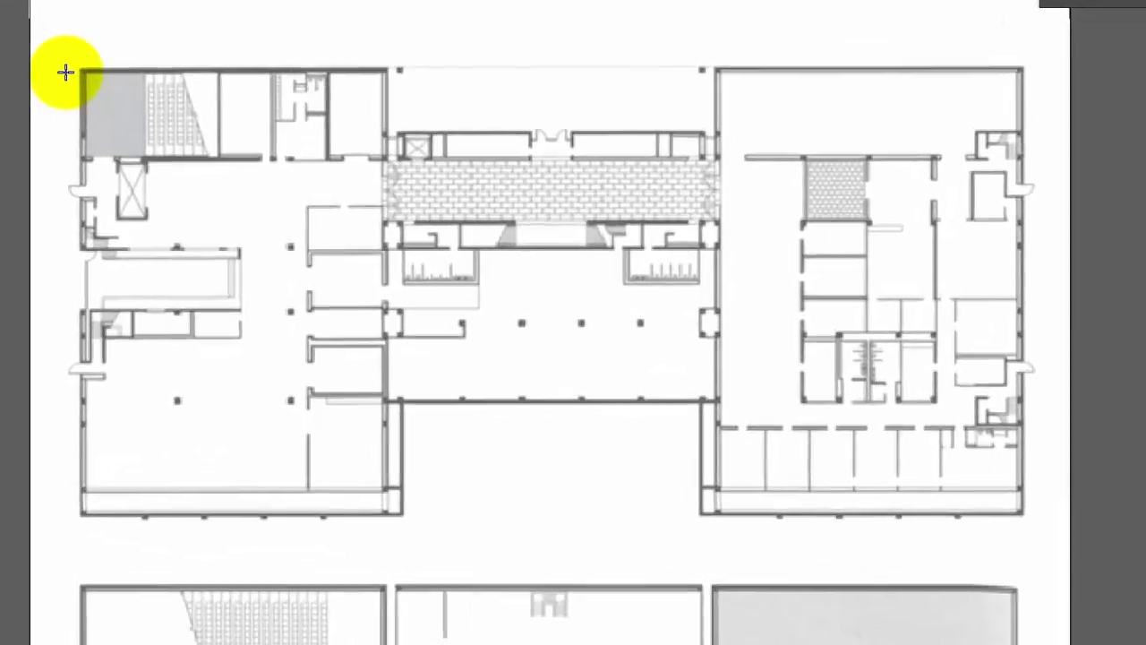
{"action": "left_click_drag", "start_coordinate": [102, 140], "coordinate": [921, 135]}
{"action": "mouse_move", "coordinate": [1081, 57]}
{"action": "left_mouse_down"}
{"action": "mouse_move", "coordinate": [1050, 72]}
{"action": "mouse_move", "coordinate": [1059, 59]}
{"action": "left_mouse_up"}
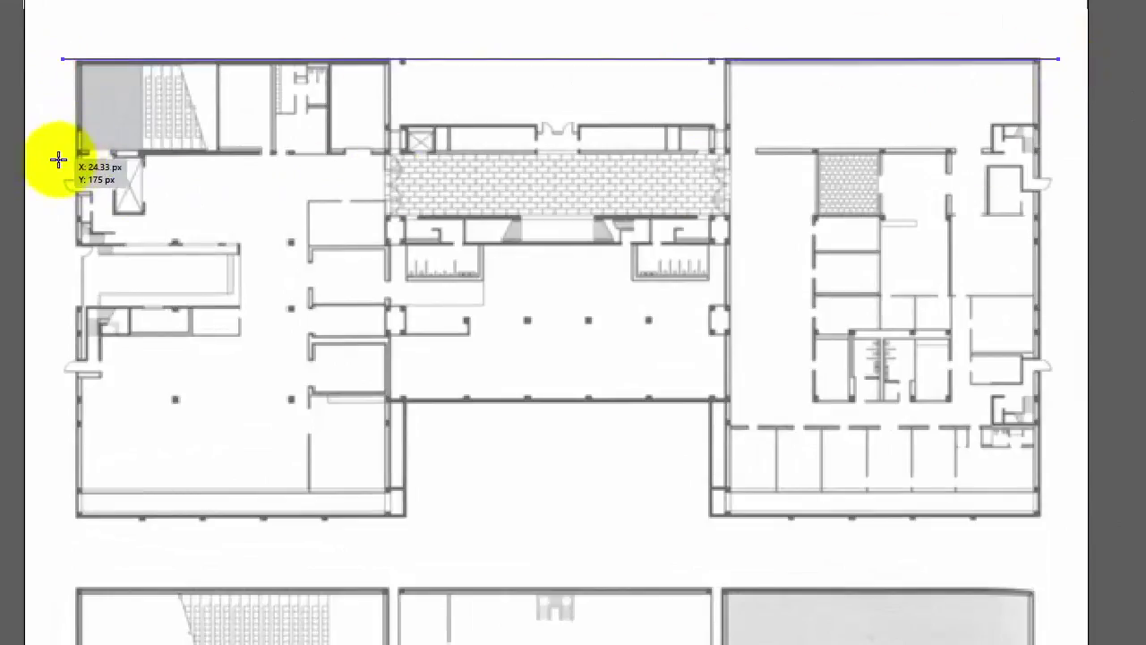
- Draw three more full-width horizontal lines along the inner wall and column lines of the upper plan, nudging the lowest one up
{"action": "left_click_drag", "start_coordinate": [57, 153], "coordinate": [1083, 160]}
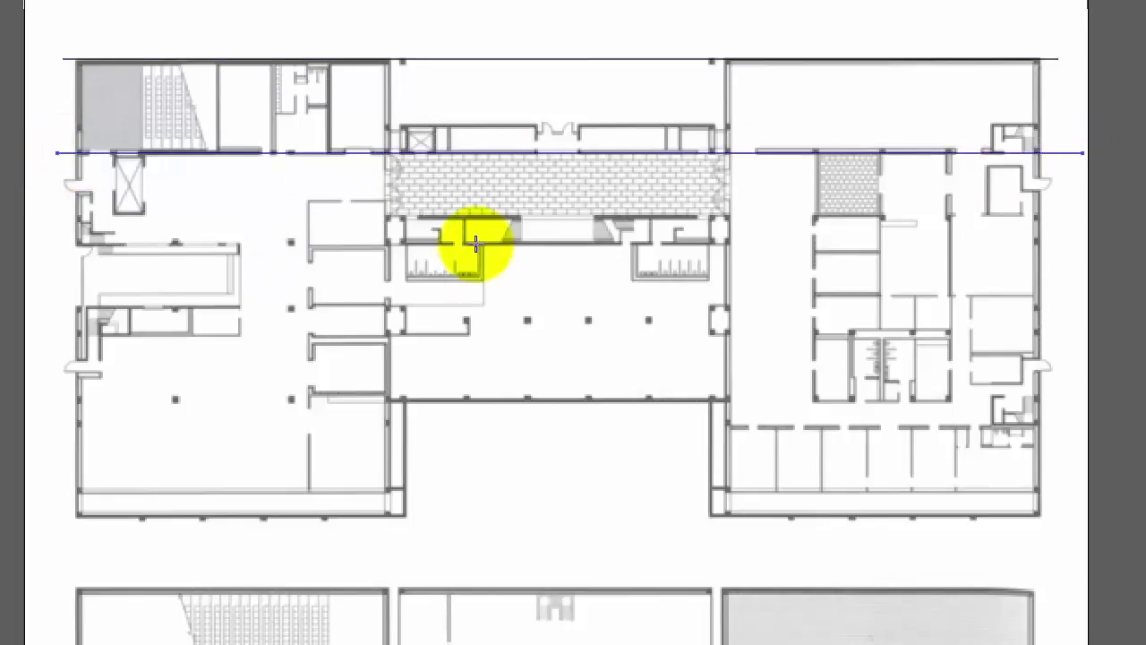
{"action": "left_click_drag", "start_coordinate": [39, 247], "coordinate": [1083, 249]}
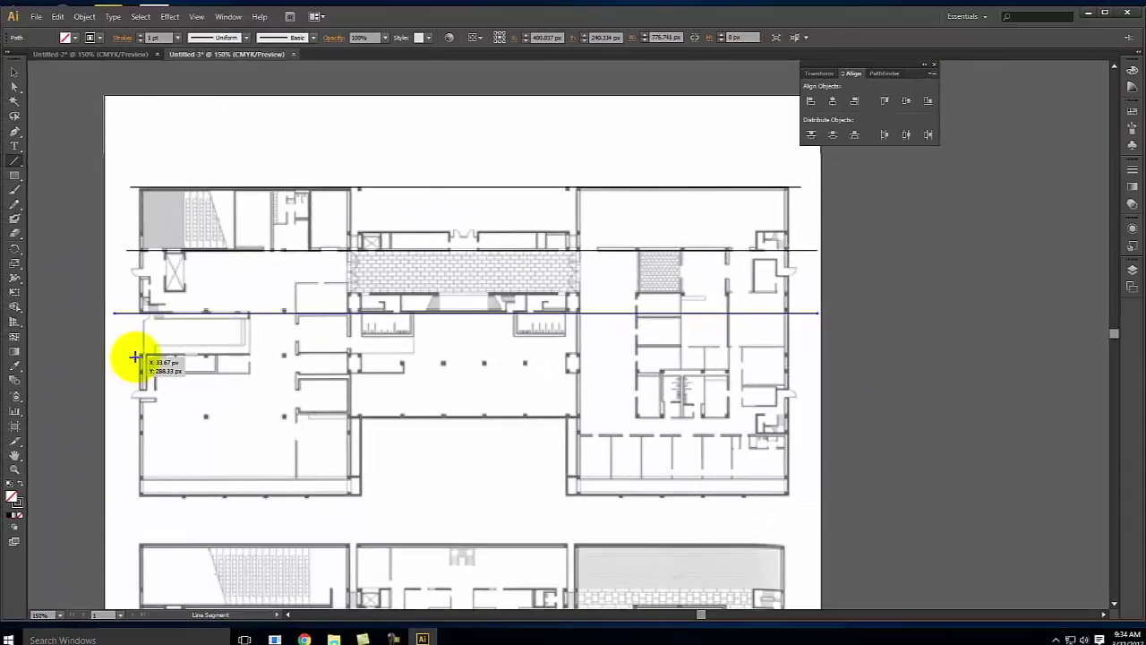
{"action": "left_click_drag", "start_coordinate": [98, 330], "coordinate": [1016, 330]}
{"action": "left_click_drag", "start_coordinate": [849, 357], "coordinate": [808, 357]}
{"action": "key", "text": "Up"}
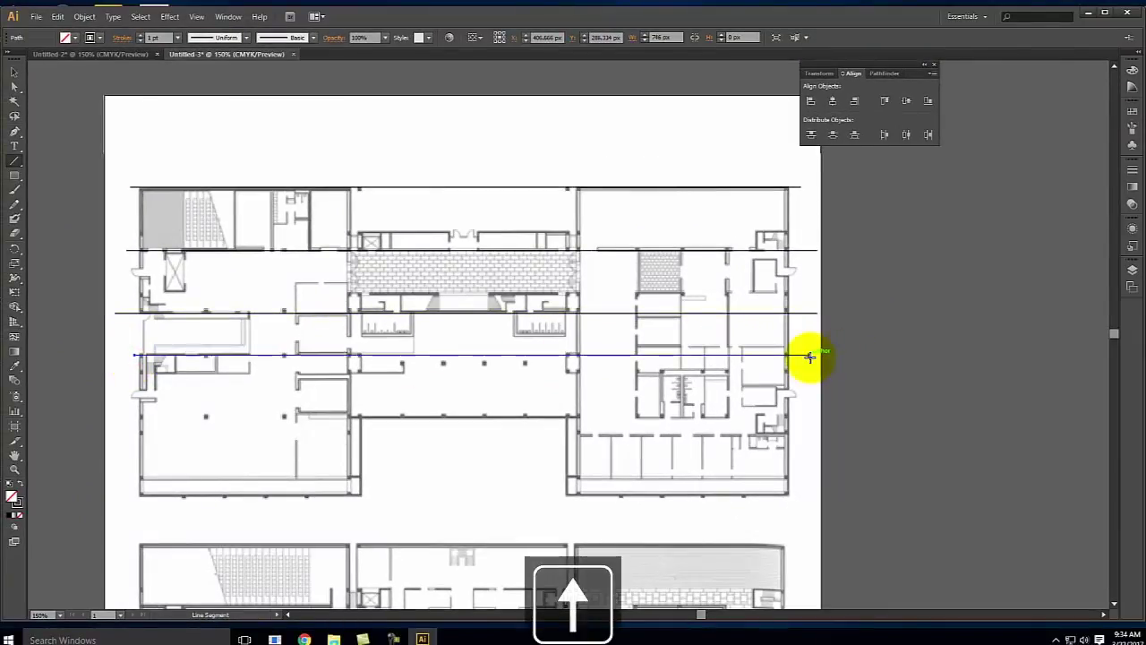
- Draw three more full-width horizontal lines along the central block's lower wall, the lower inner wall and the bottom outer wall of the upper plan
{"action": "left_click_drag", "start_coordinate": [123, 417], "coordinate": [815, 426]}
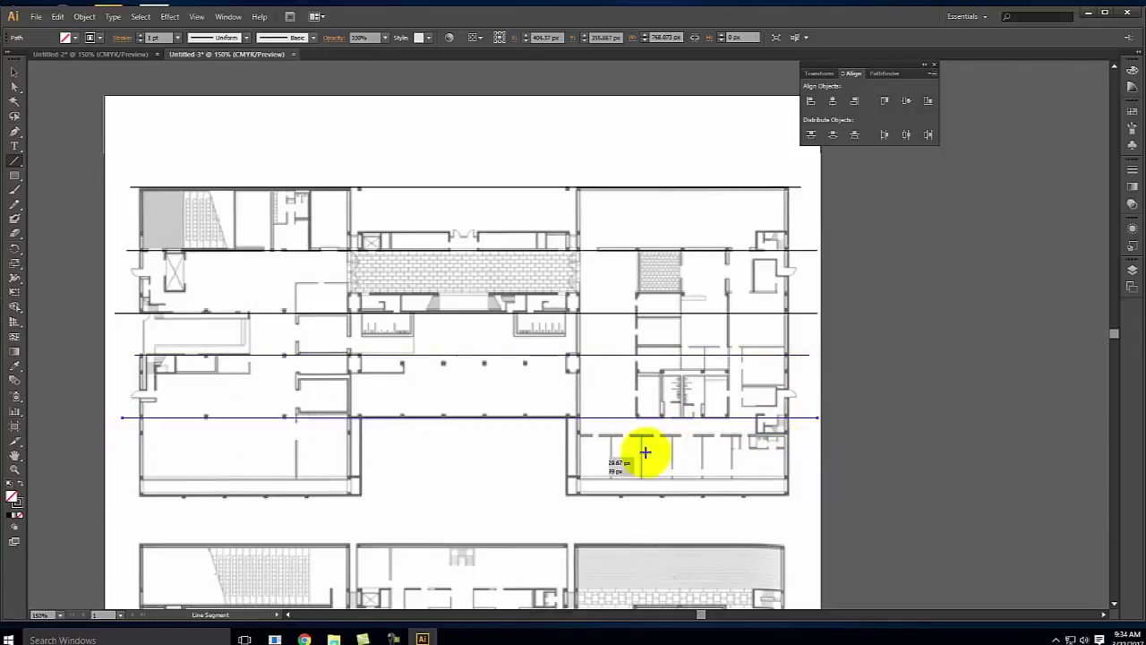
{"action": "left_click_drag", "start_coordinate": [123, 479], "coordinate": [796, 478]}
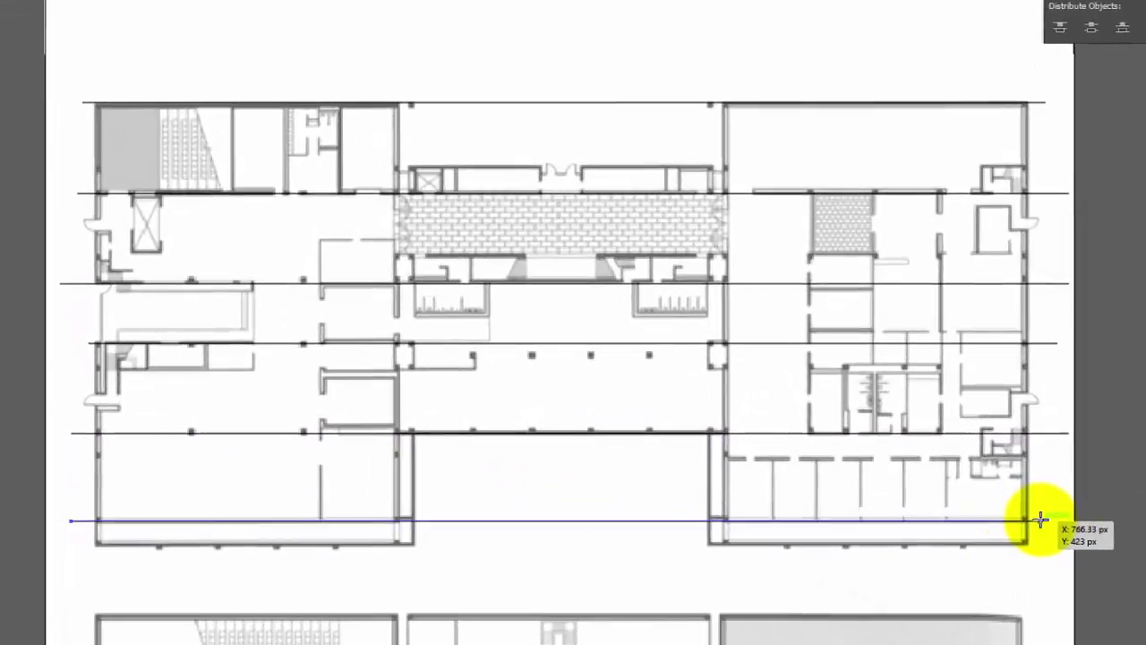
{"action": "left_click_drag", "start_coordinate": [1040, 520], "coordinate": [1040, 519]}
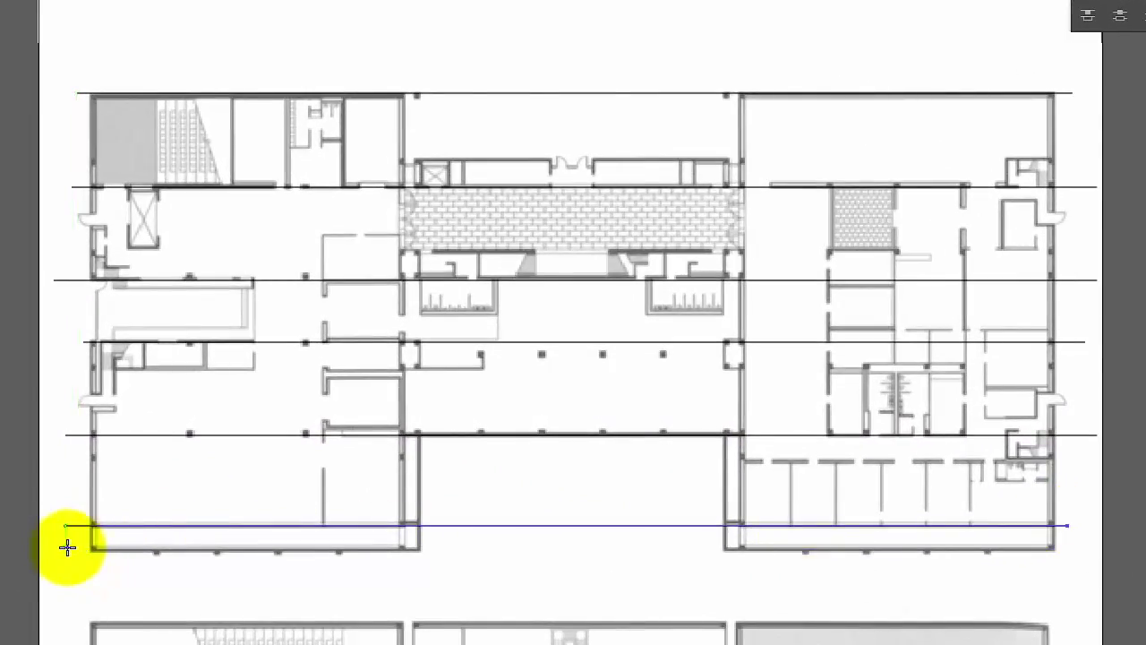
{"action": "left_click_drag", "start_coordinate": [67, 549], "coordinate": [1085, 549]}
- Draw four full-height vertical lines along the two outer side walls and the two walls flanking the central block of the upper plan
{"action": "left_click_drag", "start_coordinate": [94, 82], "coordinate": [97, 586]}
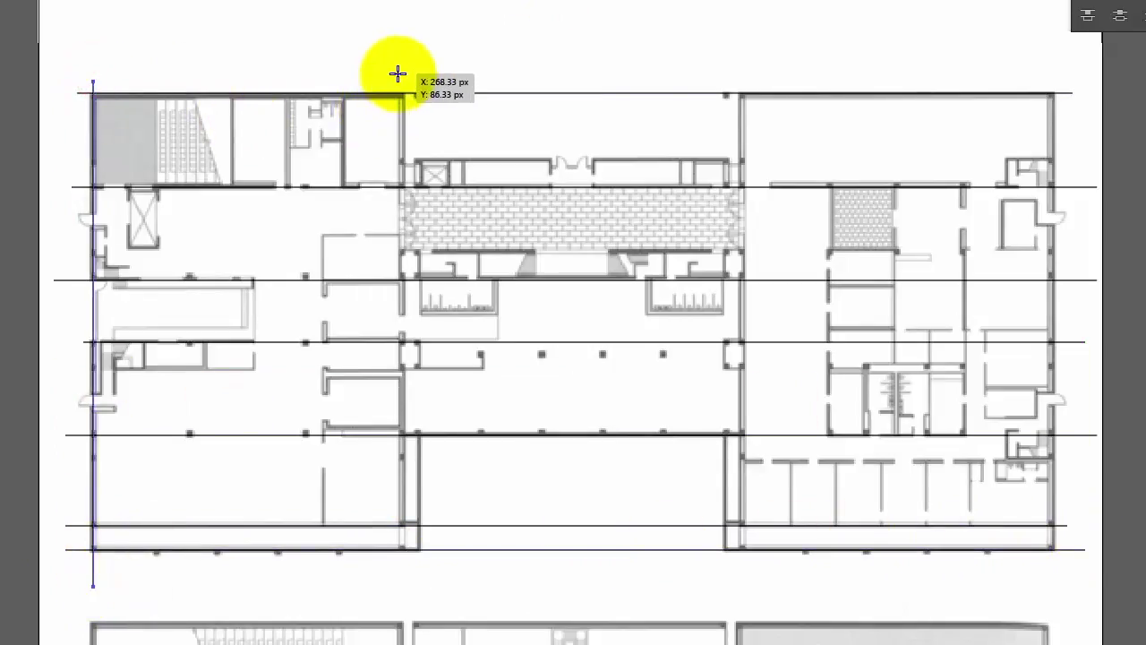
{"action": "left_click_drag", "start_coordinate": [400, 79], "coordinate": [400, 578]}
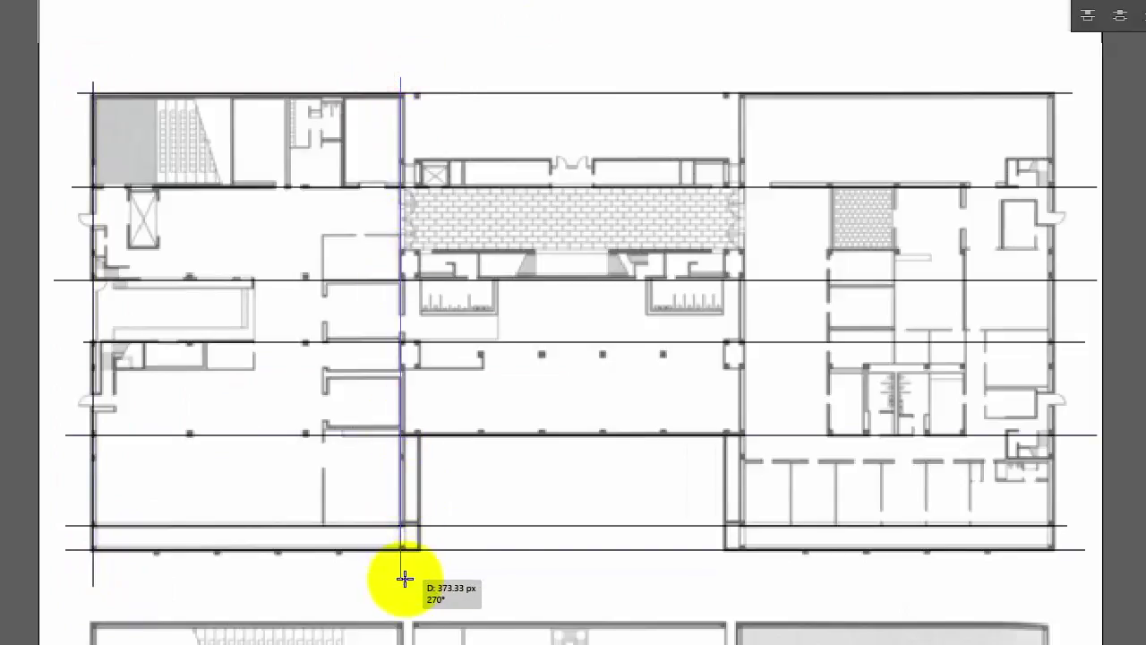
{"action": "mouse_move", "coordinate": [741, 80]}
{"action": "left_mouse_down"}
{"action": "mouse_move", "coordinate": [743, 537]}
{"action": "mouse_move", "coordinate": [754, 573]}
{"action": "mouse_move", "coordinate": [741, 574]}
{"action": "left_mouse_up"}
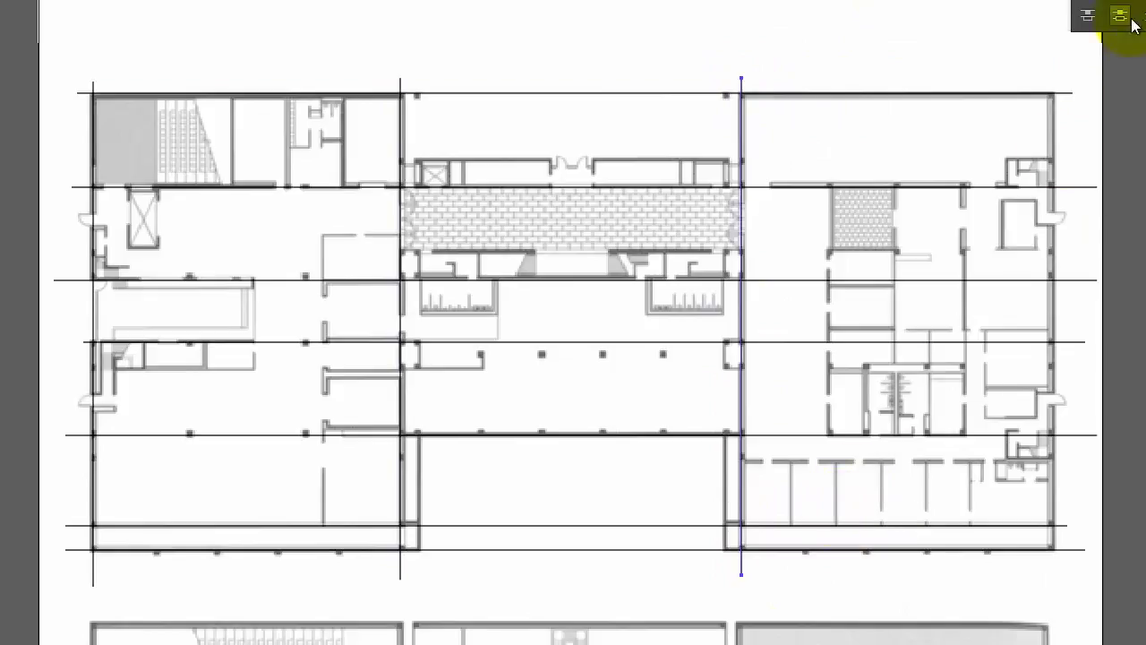
{"action": "left_click_drag", "start_coordinate": [1050, 72], "coordinate": [1050, 578]}
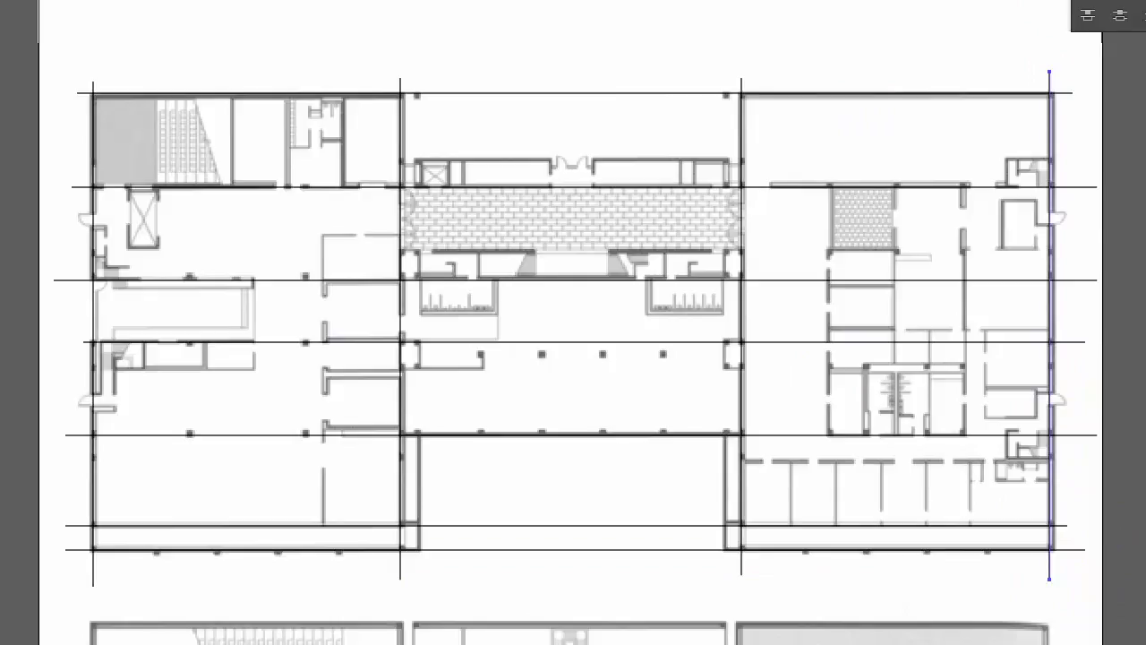
- Hide the Base Drawing layer so only the traced guide lines are shown
{"action": "key", "text": "F7"}
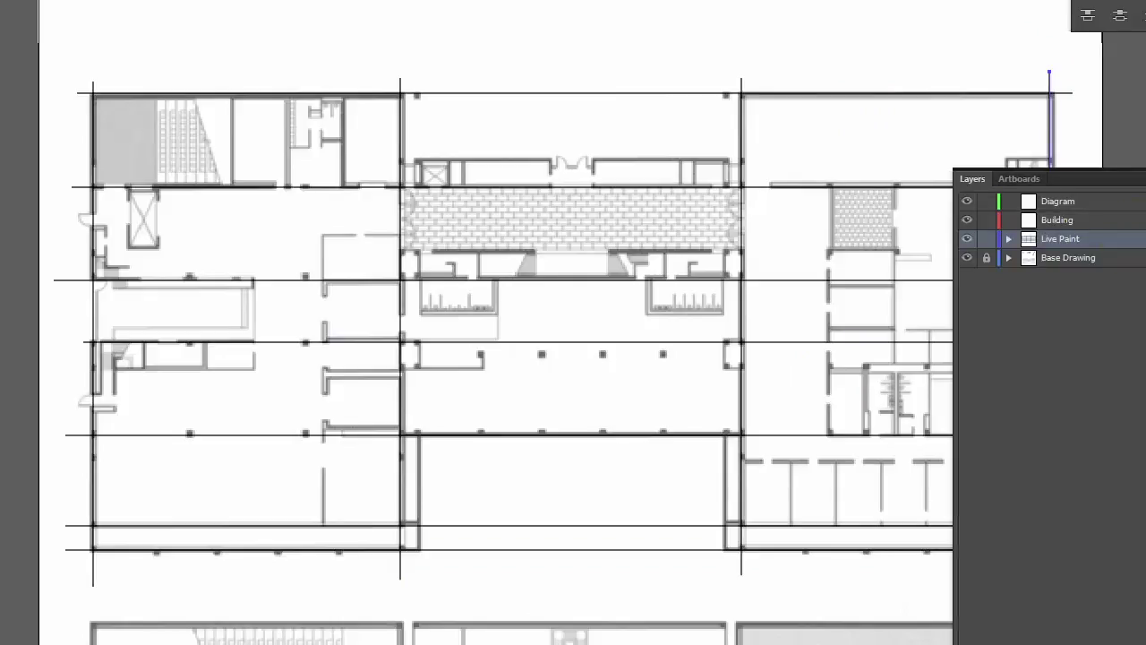
{"action": "left_click", "coordinate": [966, 258]}
{"action": "key", "text": "F7"}
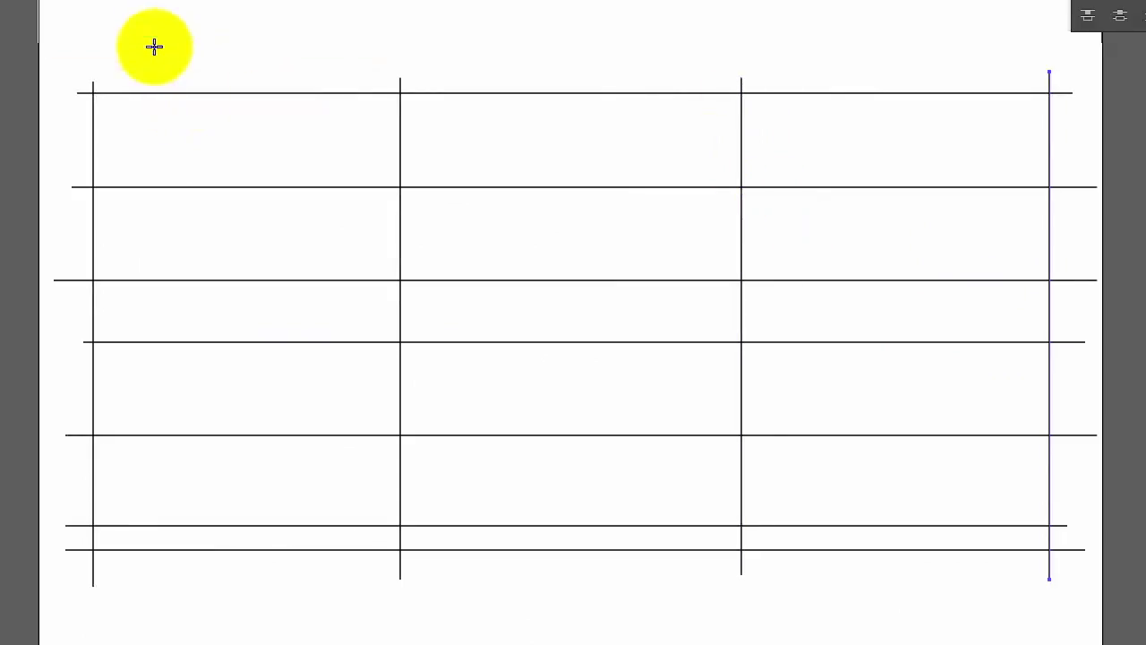
- Select all the horizontal and vertical guide lines and convert them into one Live Paint group with the Live Paint Bucket
{"action": "left_click_drag", "start_coordinate": [61, 58], "coordinate": [1122, 587]}
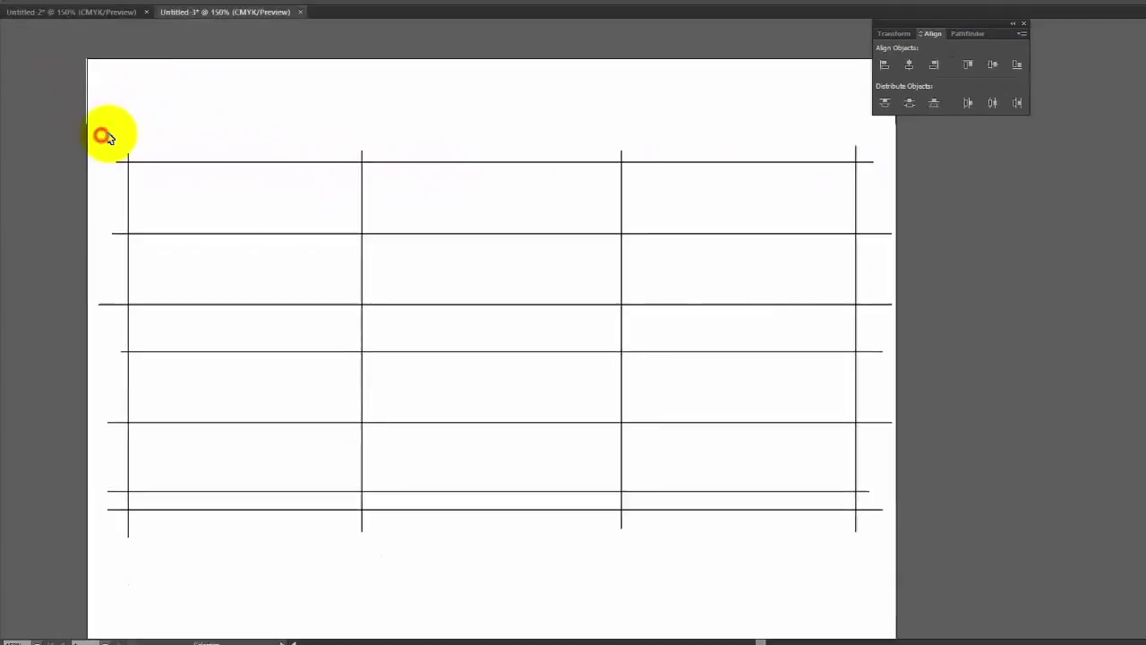
{"action": "left_click_drag", "start_coordinate": [835, 519], "coordinate": [839, 532]}
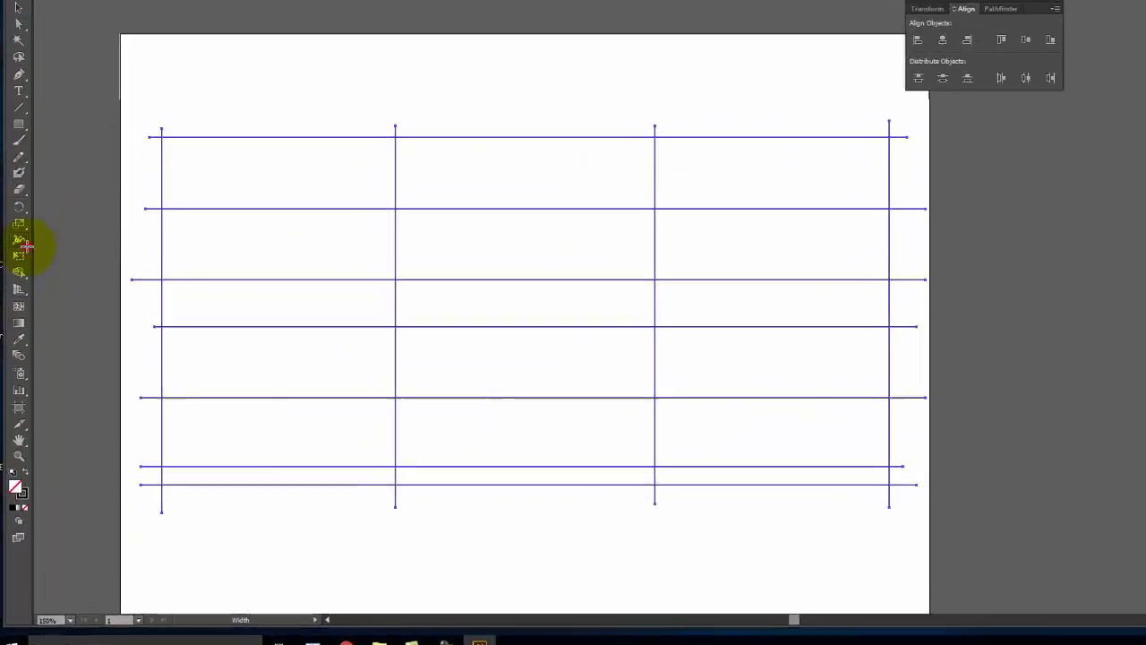
{"action": "left_click", "coordinate": [19, 283]}
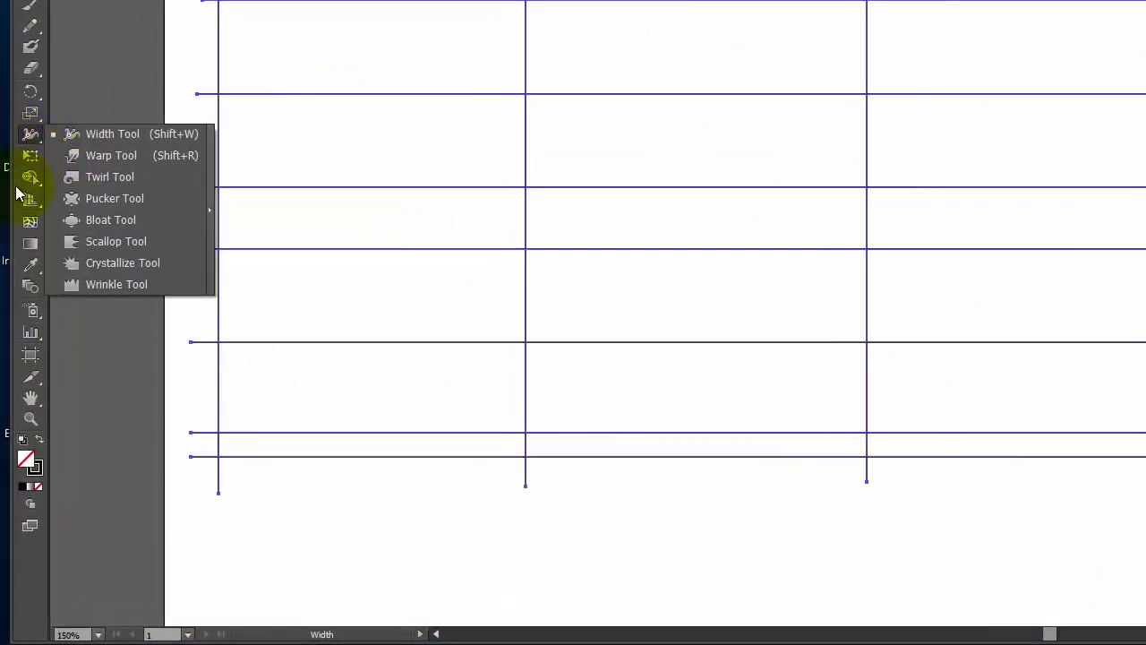
{"action": "left_click", "coordinate": [30, 182]}
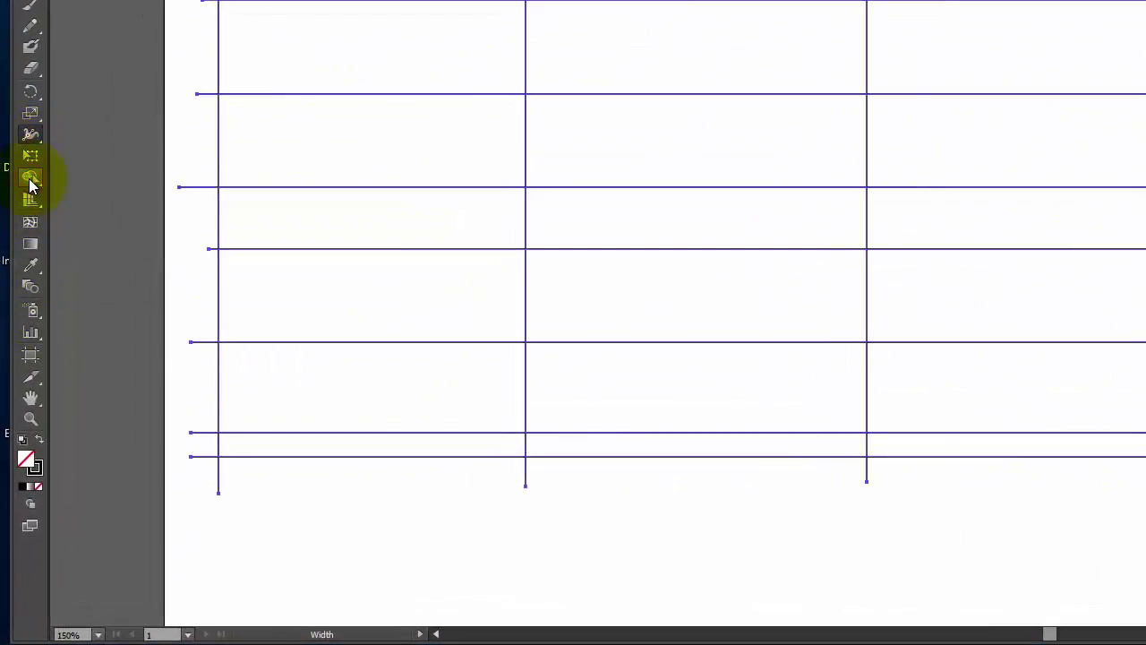
{"action": "left_click", "coordinate": [30, 182]}
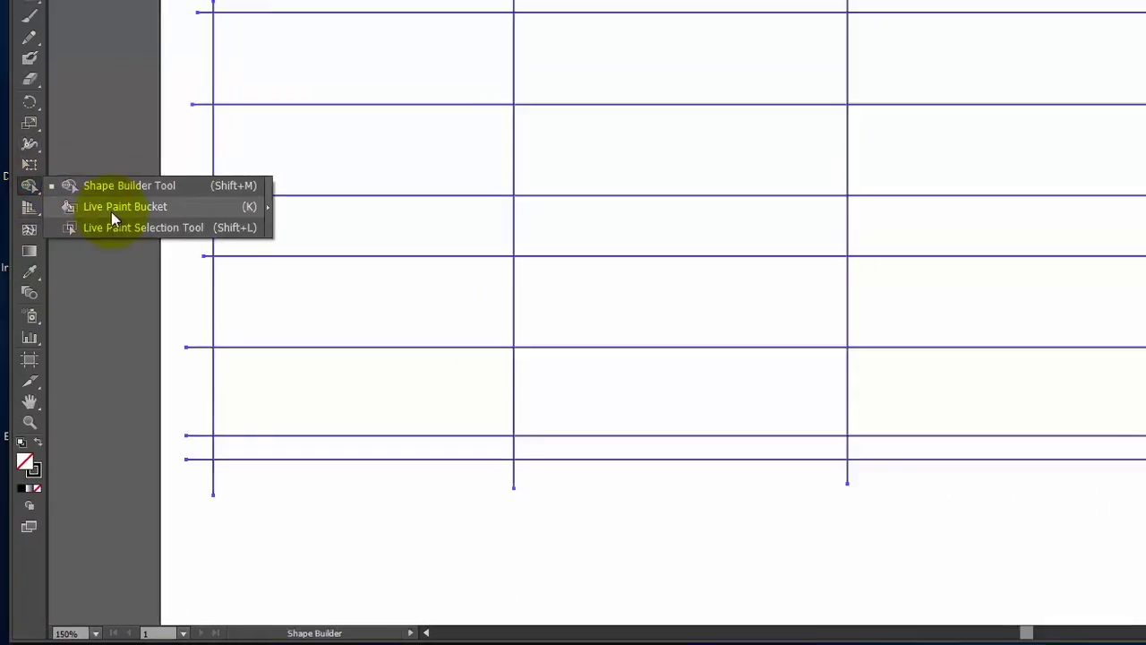
{"action": "left_click", "coordinate": [116, 207]}
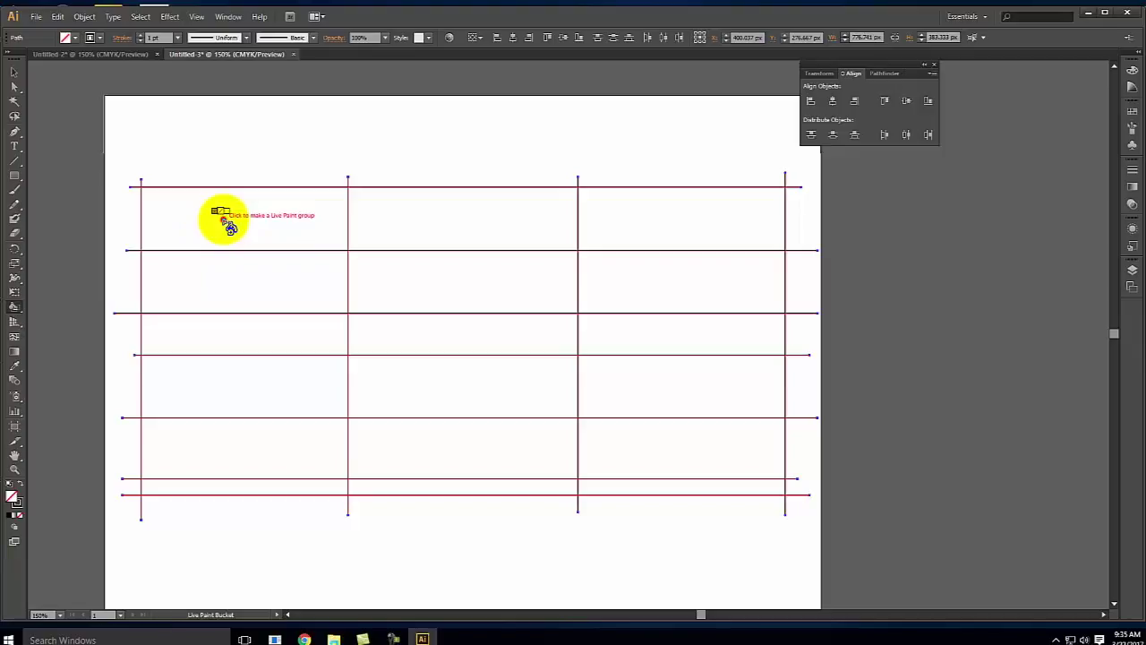
{"action": "left_click", "coordinate": [227, 224]}
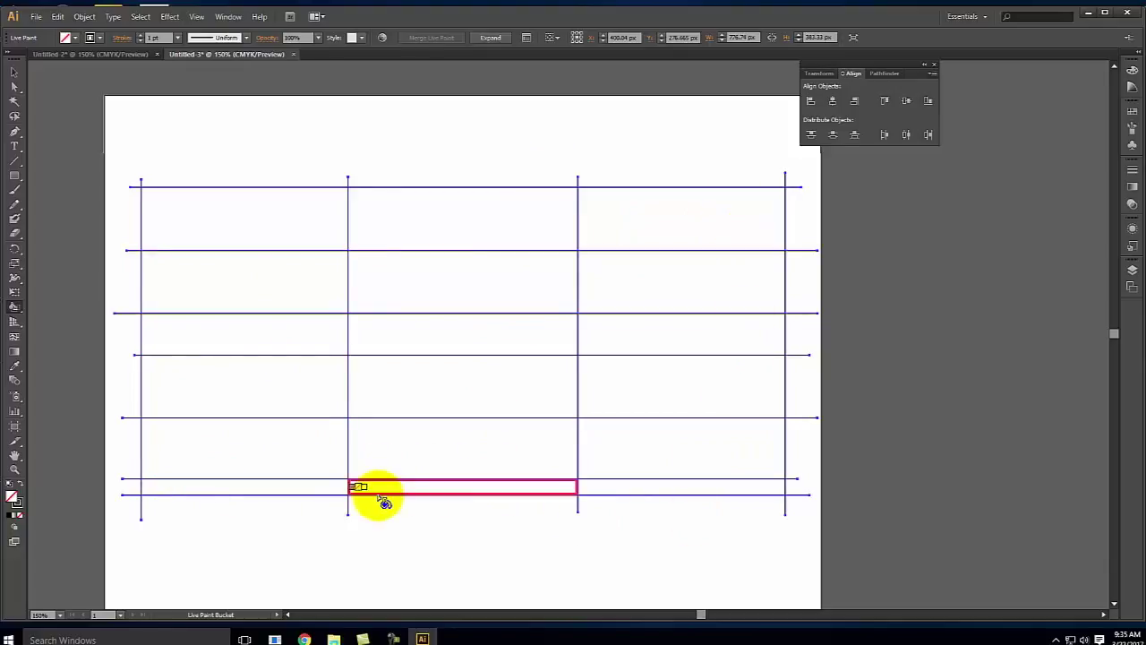
- Show the Base Drawing layer again and paint the top two cells of the grid's middle column crimson
{"action": "left_click", "coordinate": [1131, 270]}
{"action": "left_click", "coordinate": [730, 298]}
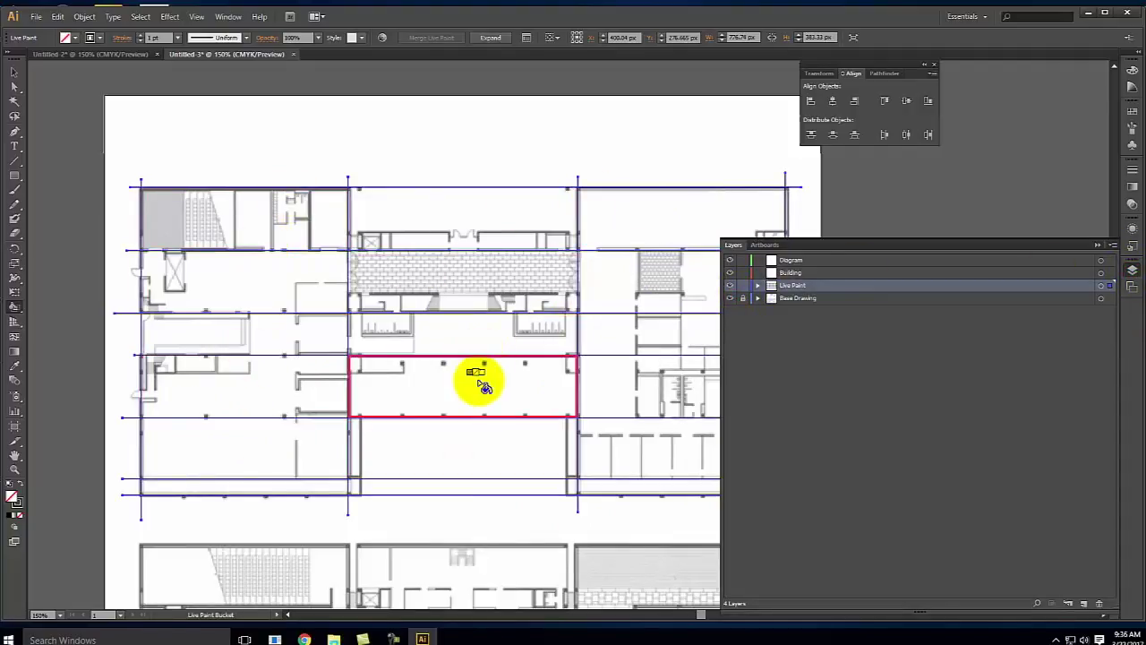
{"action": "double_click", "coordinate": [14, 500]}
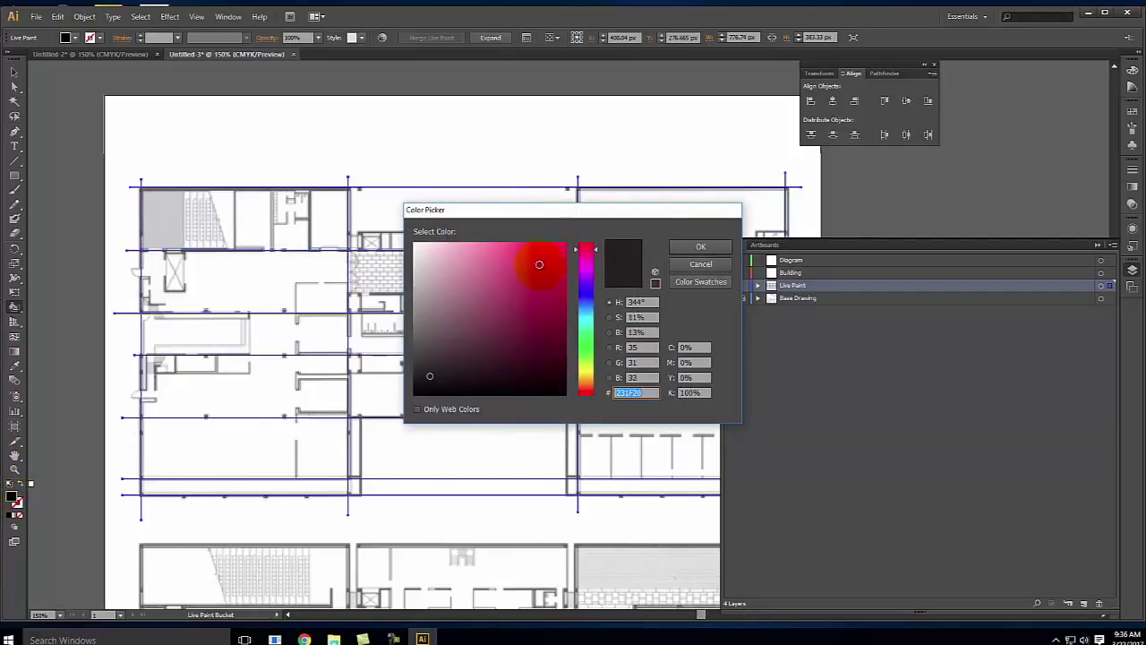
{"action": "left_click", "coordinate": [539, 264]}
{"action": "left_click", "coordinate": [700, 247]}
{"action": "left_click", "coordinate": [1098, 244]}
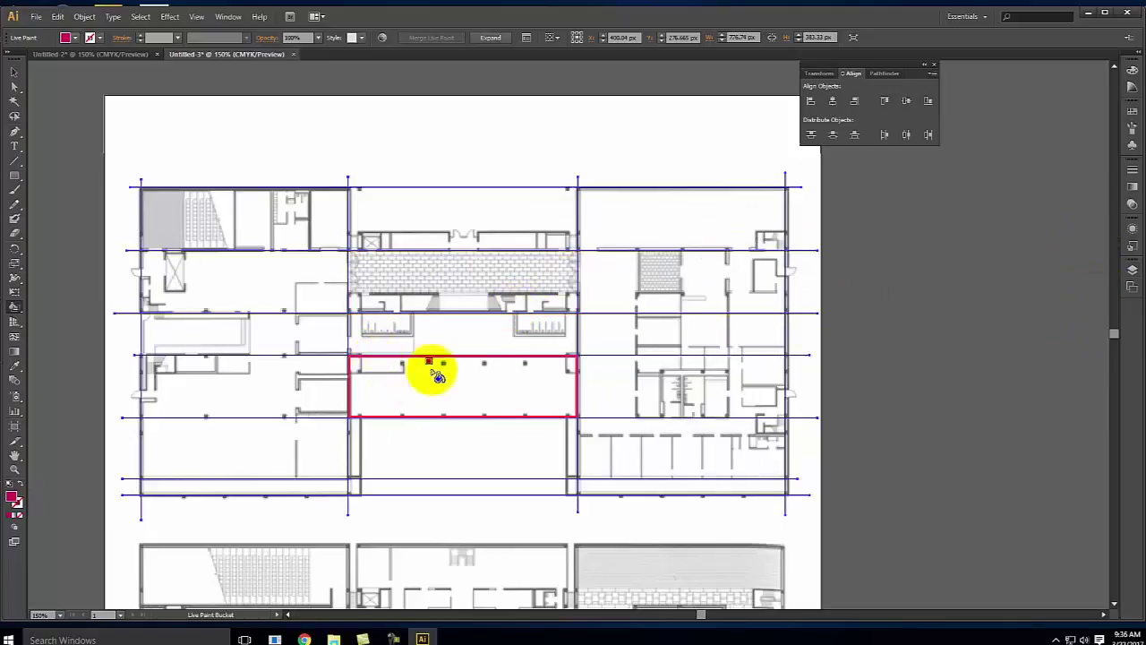
{"action": "left_click", "coordinate": [457, 273]}
{"action": "left_click", "coordinate": [465, 215]}
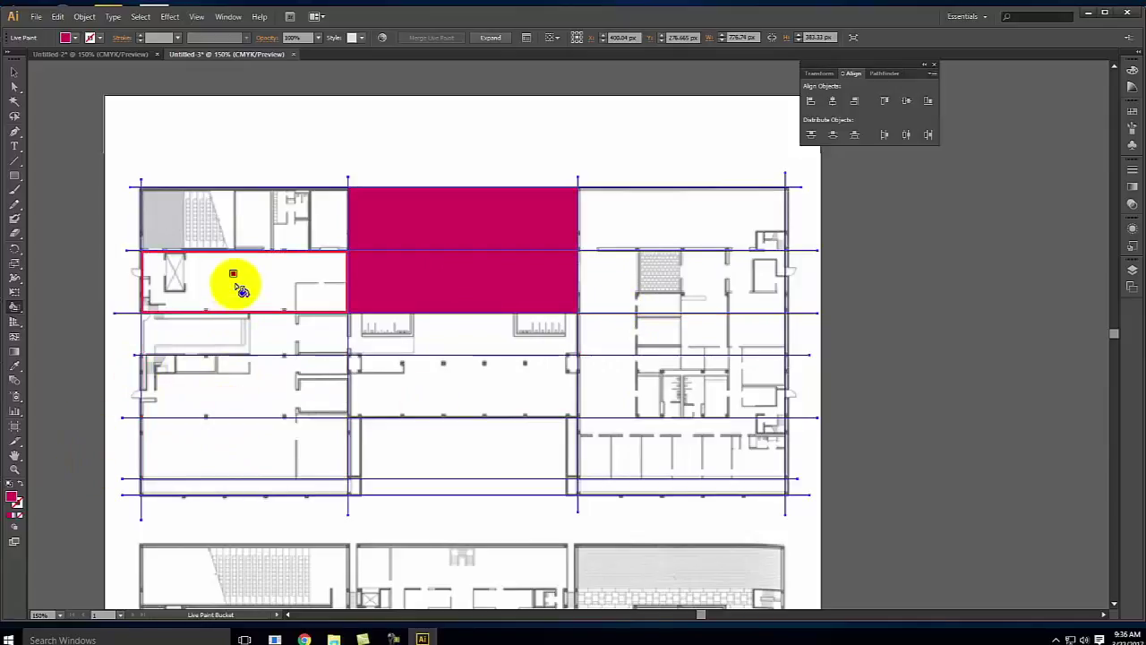
- Set the fill to green 2BD858 and paint the second to fifth cells of the grid's left column
{"action": "double_click", "coordinate": [15, 501]}
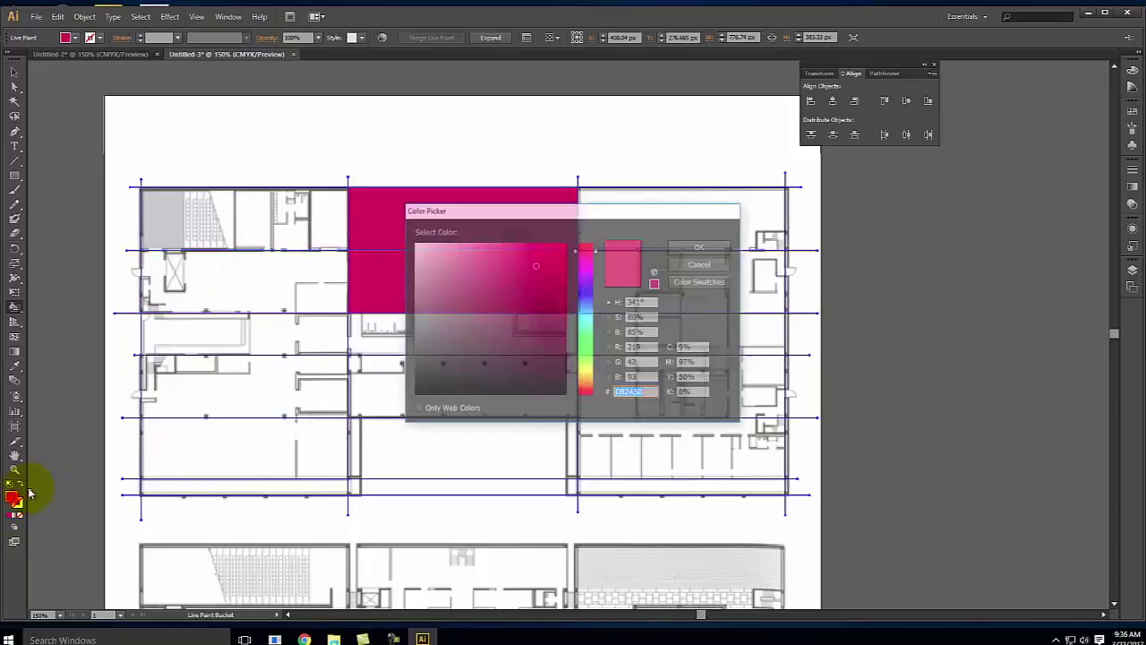
{"action": "left_click", "coordinate": [588, 338]}
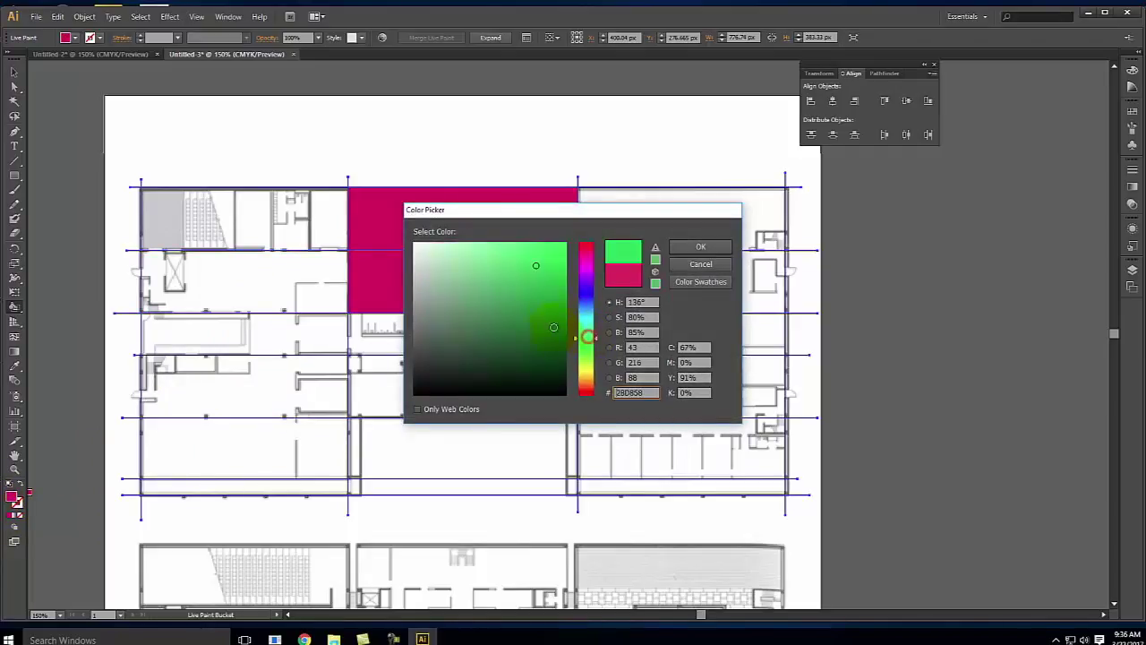
{"action": "left_click", "coordinate": [697, 247]}
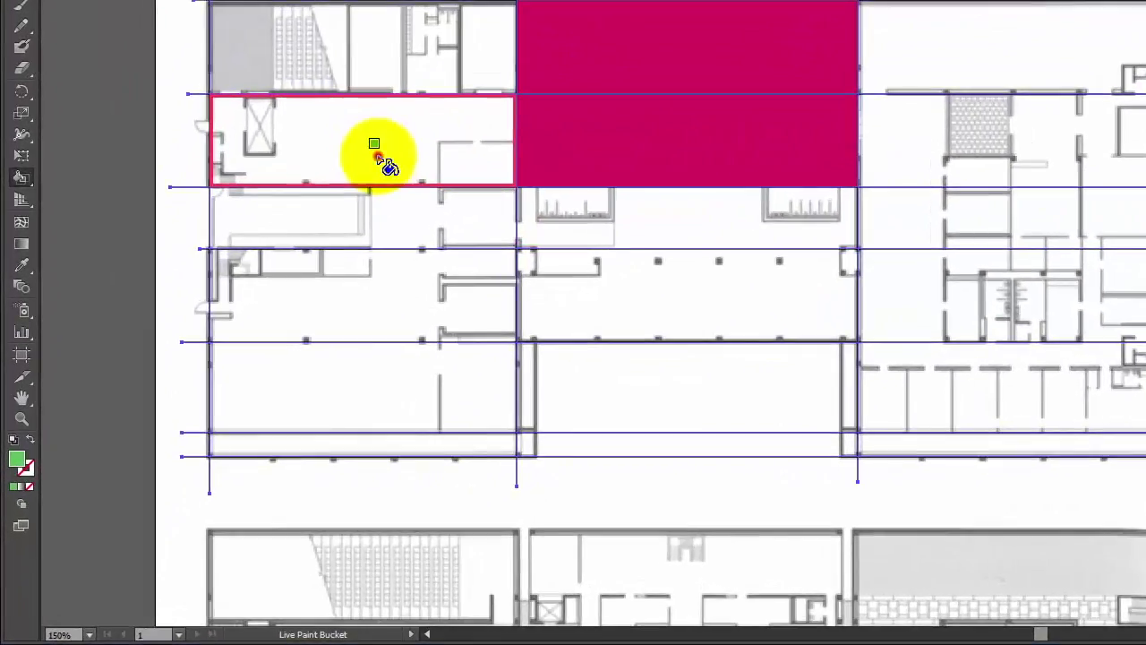
{"action": "left_click", "coordinate": [253, 292]}
{"action": "mouse_move", "coordinate": [369, 212]}
{"action": "left_mouse_down"}
{"action": "mouse_move", "coordinate": [376, 299]}
{"action": "mouse_move", "coordinate": [394, 344]}
{"action": "mouse_move", "coordinate": [381, 387]}
{"action": "mouse_move", "coordinate": [498, 397]}
{"action": "left_mouse_up"}
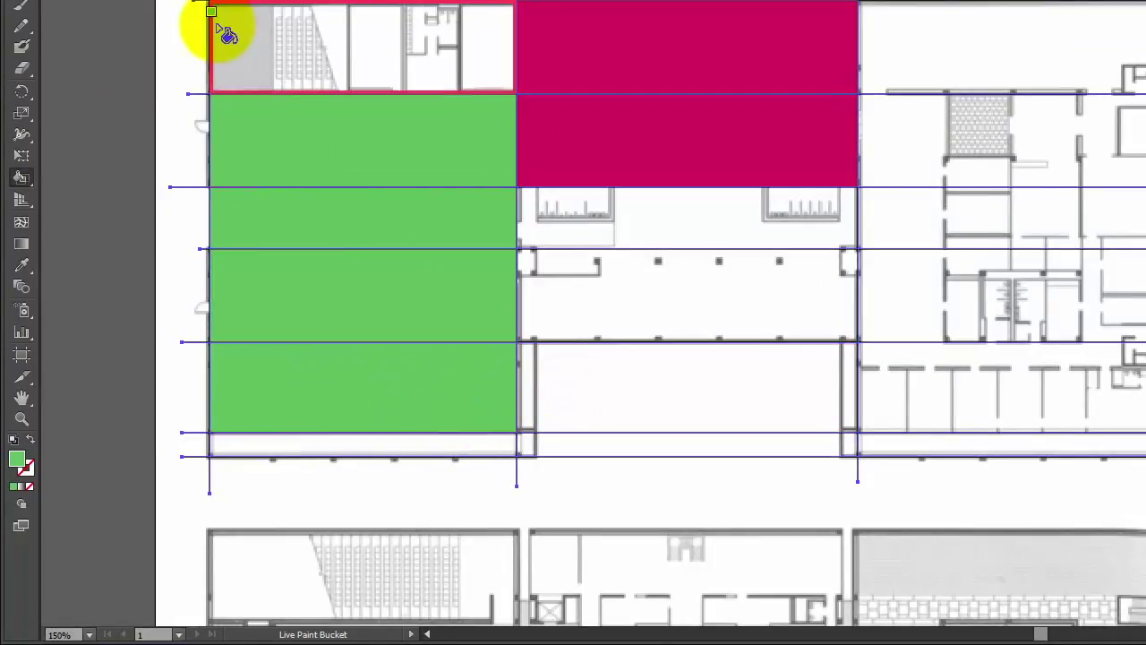
- Set the fill to orange D6952B and paint the left column's top cell and the right column's second to fifth cells
{"action": "double_click", "coordinate": [18, 462]}
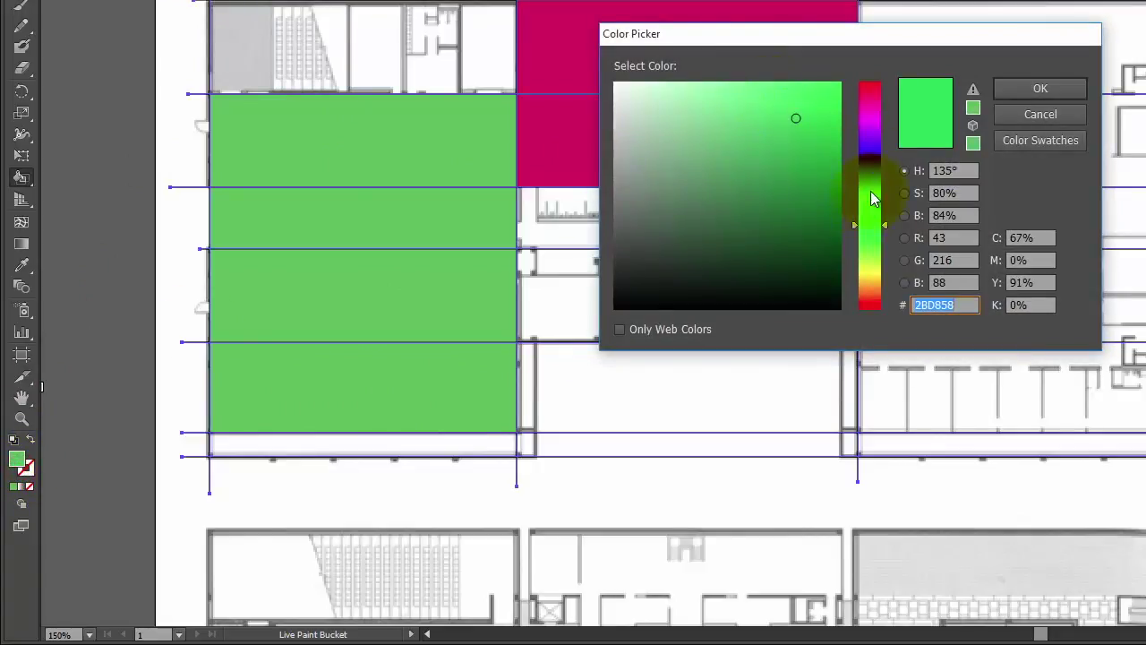
{"action": "left_click_drag", "start_coordinate": [880, 192], "coordinate": [872, 291]}
{"action": "left_click", "coordinate": [1040, 88]}
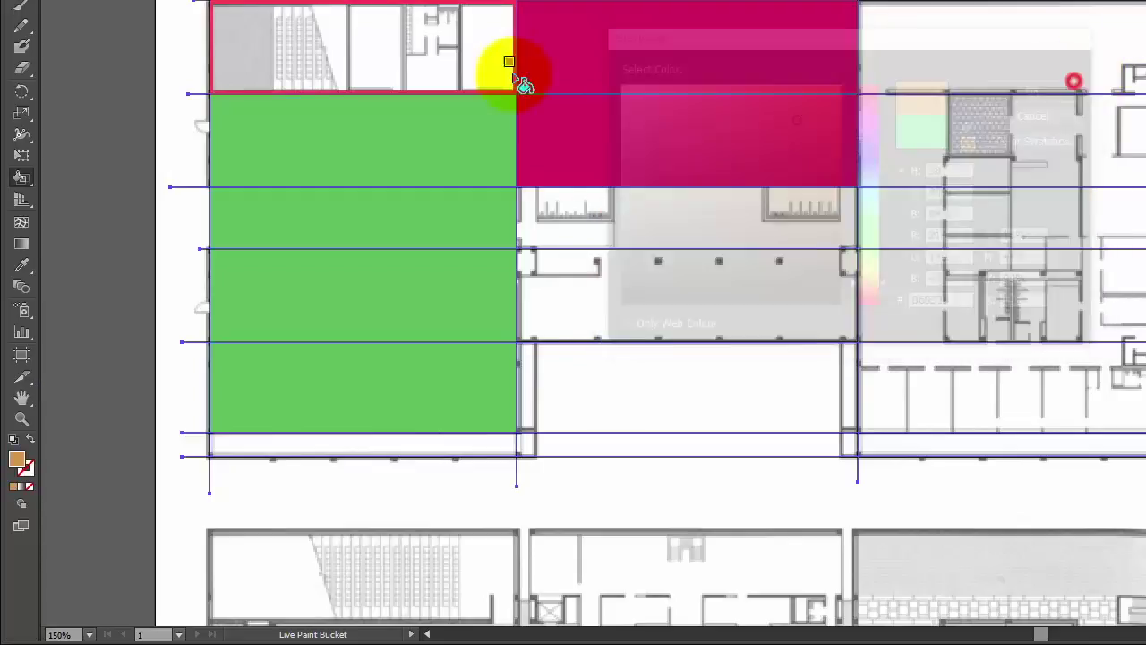
{"action": "left_click", "coordinate": [346, 73]}
{"action": "left_click", "coordinate": [993, 140]}
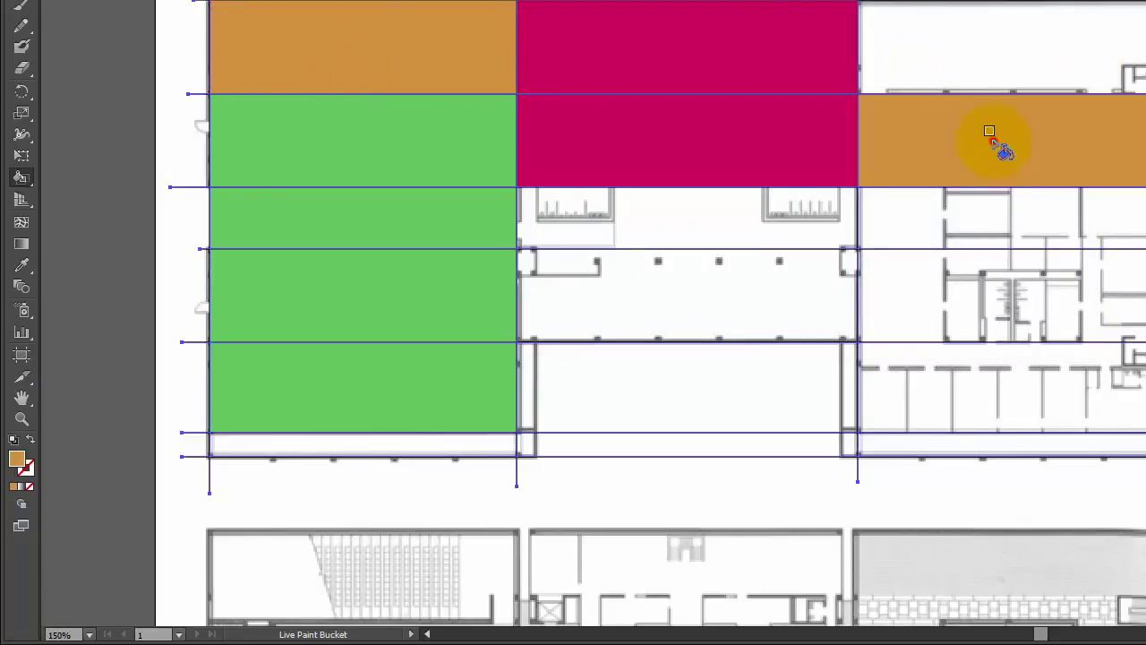
{"action": "left_click", "coordinate": [1006, 210]}
{"action": "left_click", "coordinate": [1005, 291]}
{"action": "left_click", "coordinate": [1005, 414]}
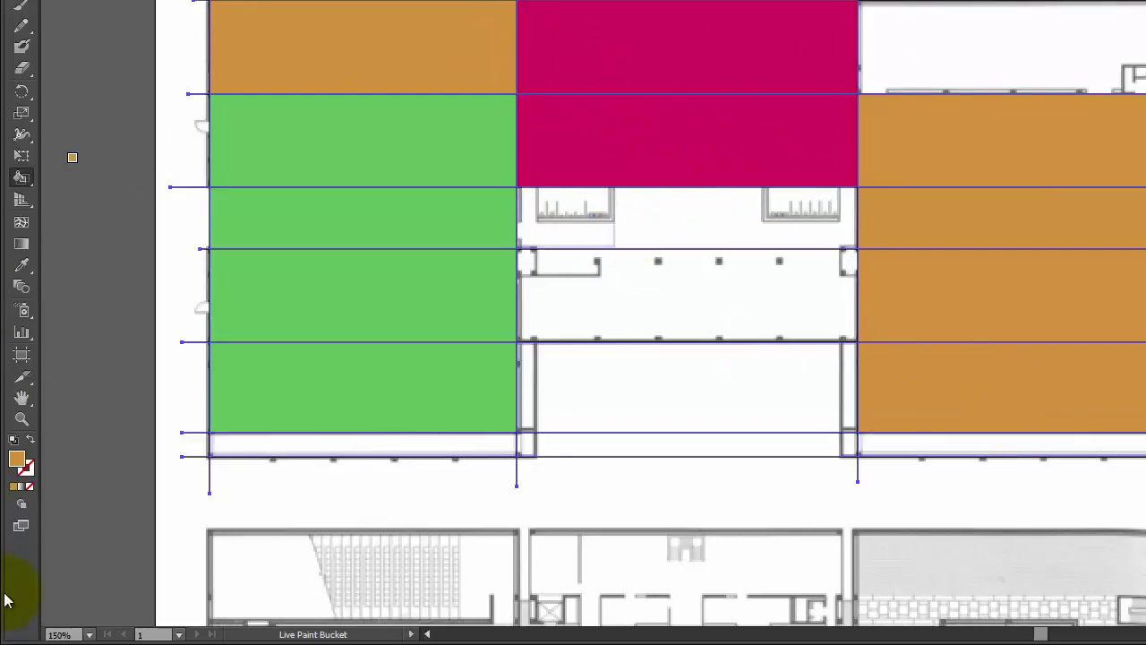
- Change the fill to blue and paint the middle column's third and fourth cells and the right column's top cell
{"action": "double_click", "coordinate": [20, 462]}
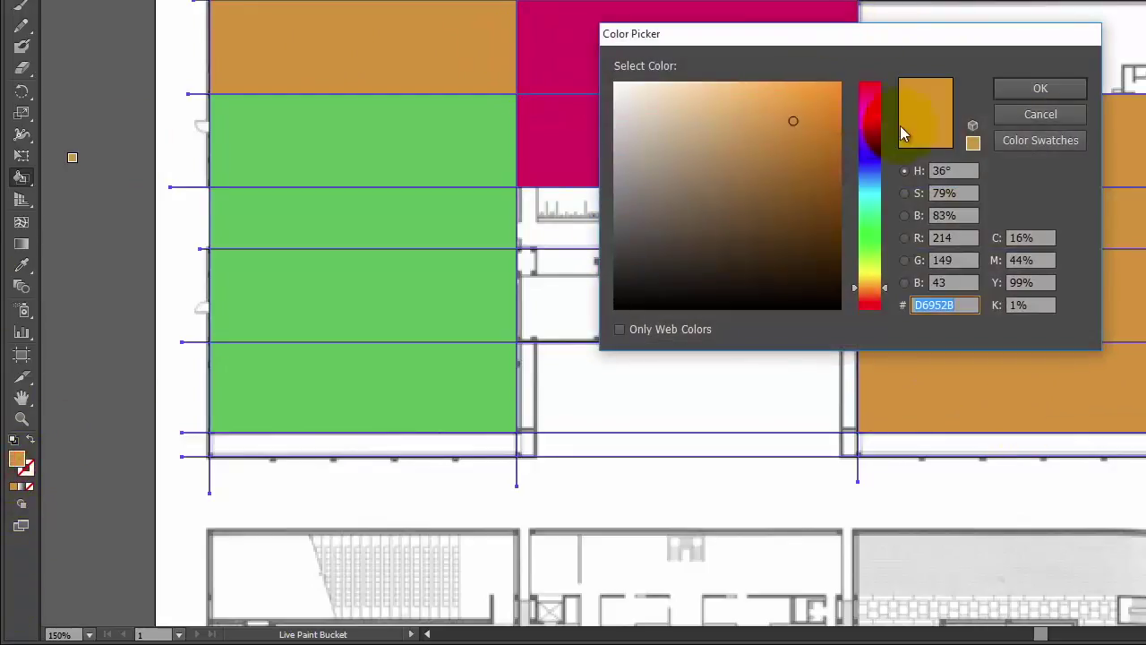
{"action": "left_click", "coordinate": [878, 141]}
{"action": "left_click", "coordinate": [1040, 88]}
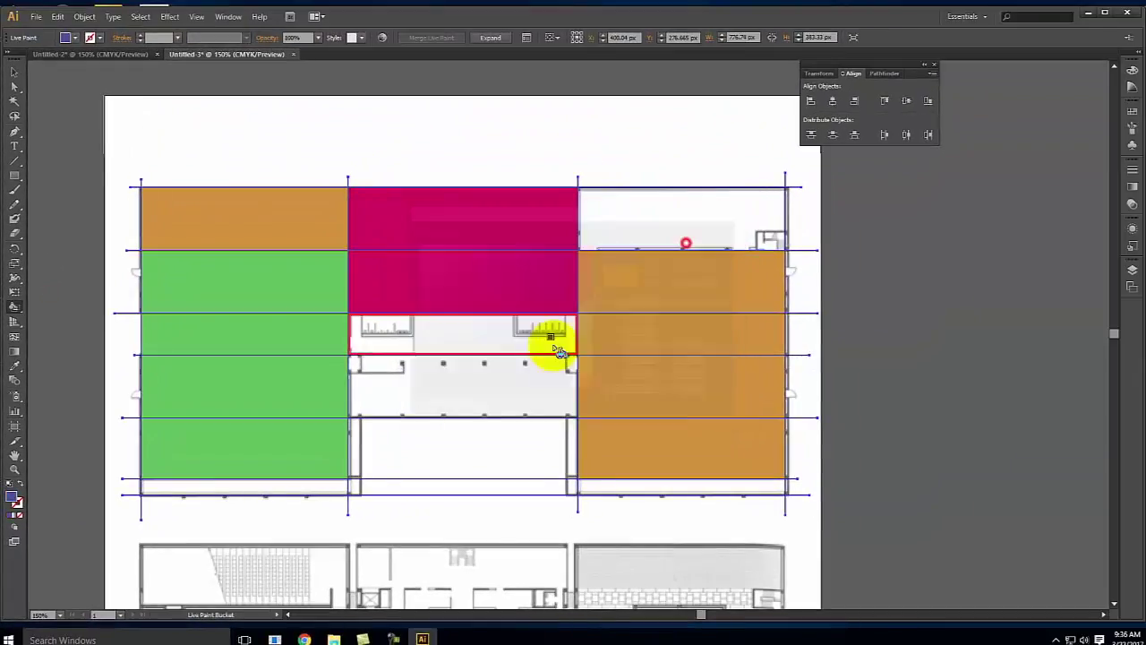
{"action": "left_click", "coordinate": [464, 351]}
{"action": "left_click", "coordinate": [472, 389]}
{"action": "left_click", "coordinate": [646, 233]}
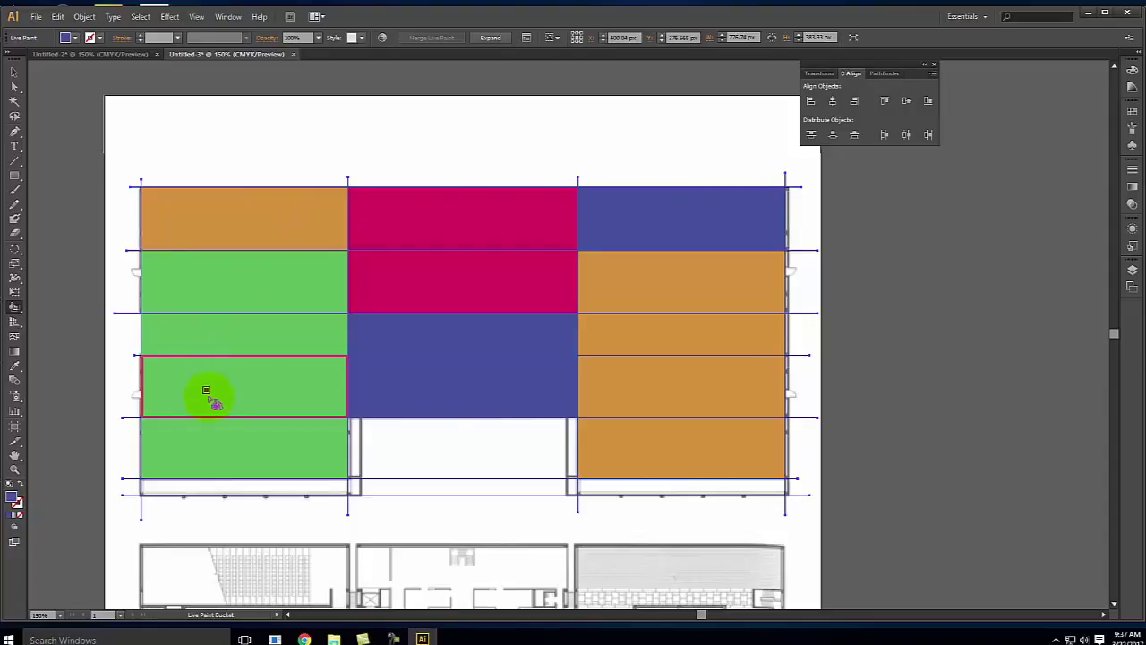
- Expand the Live Paint group and directly select the top-left orange shape and the top-right blue shape one at a time
{"action": "left_click", "coordinate": [492, 39]}
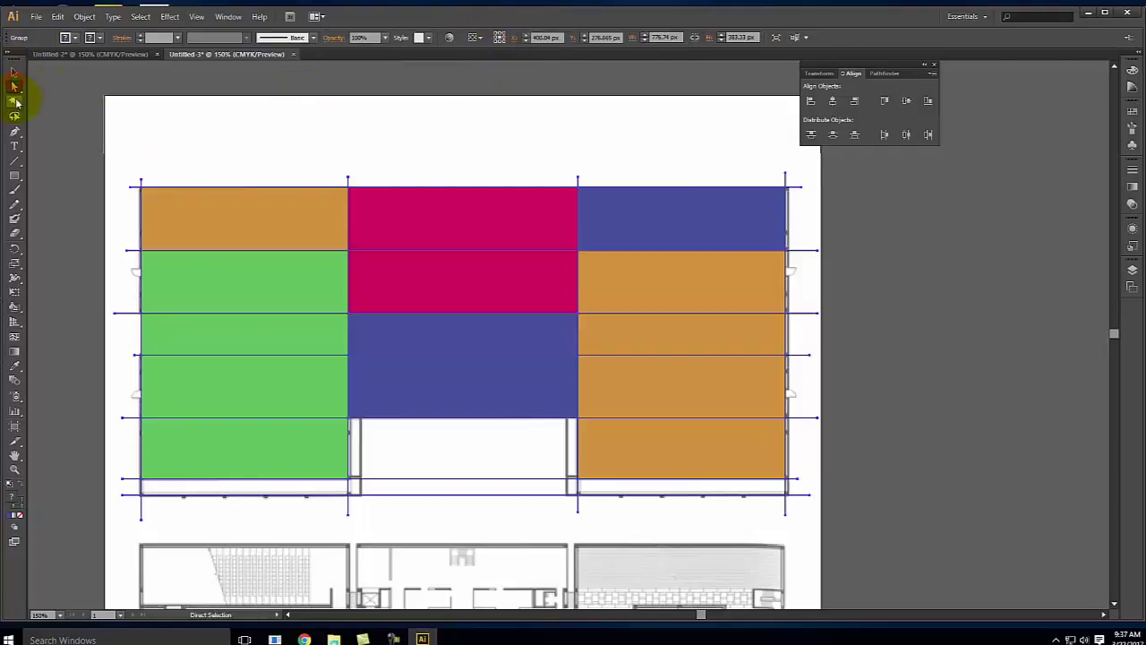
{"action": "left_click", "coordinate": [192, 120]}
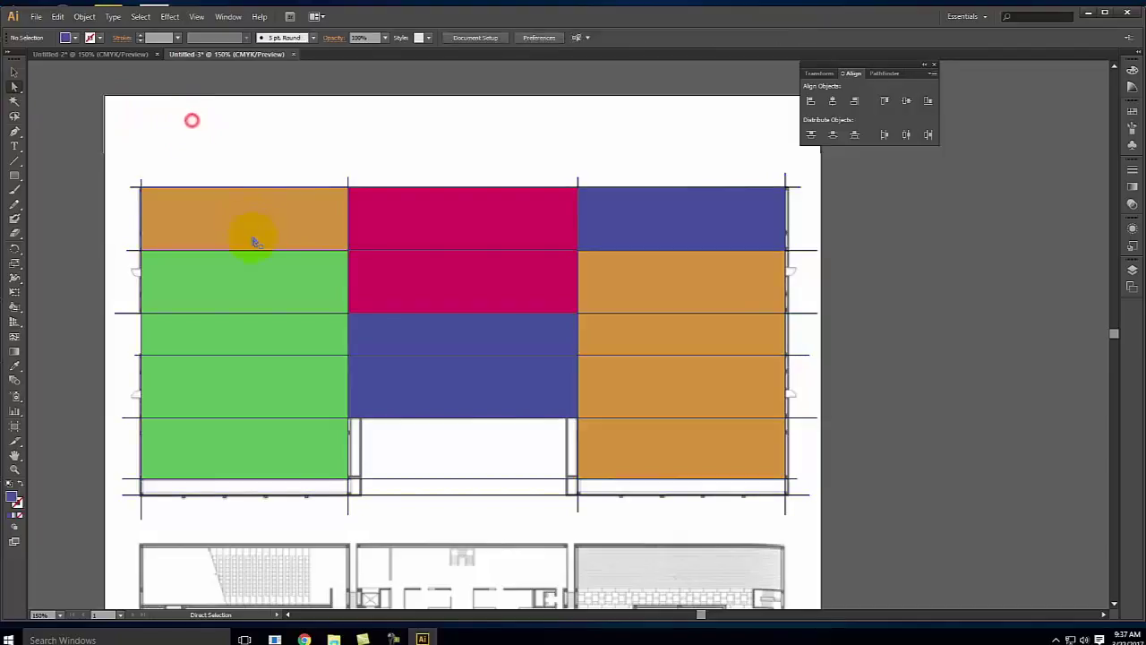
{"action": "left_click", "coordinate": [251, 228]}
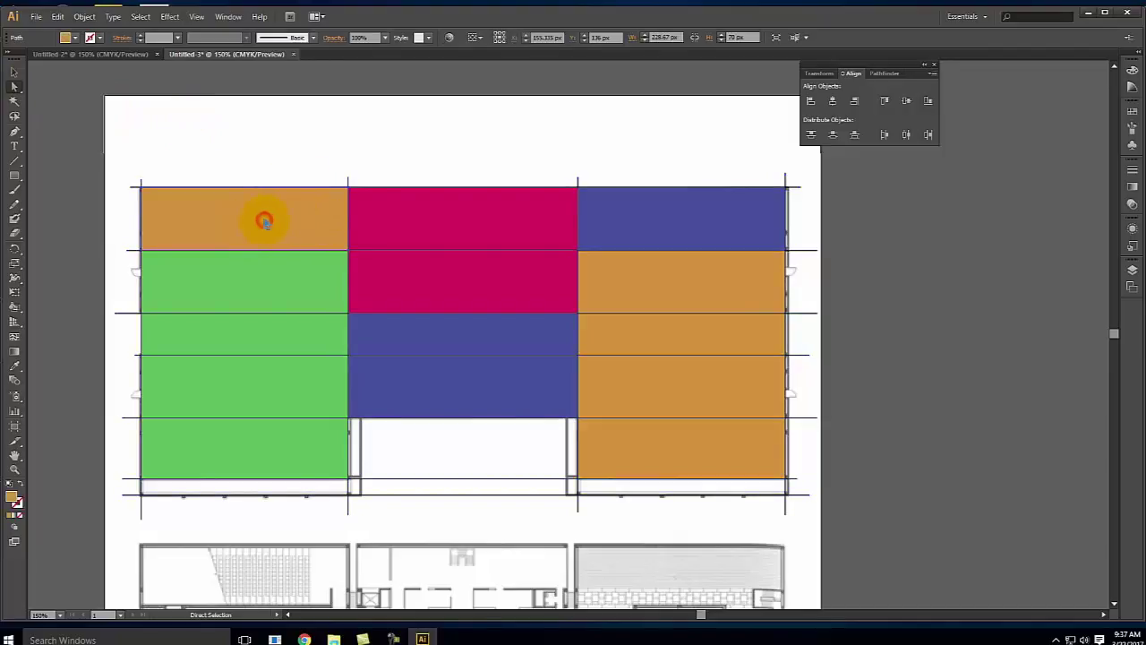
{"action": "left_click", "coordinate": [642, 221]}
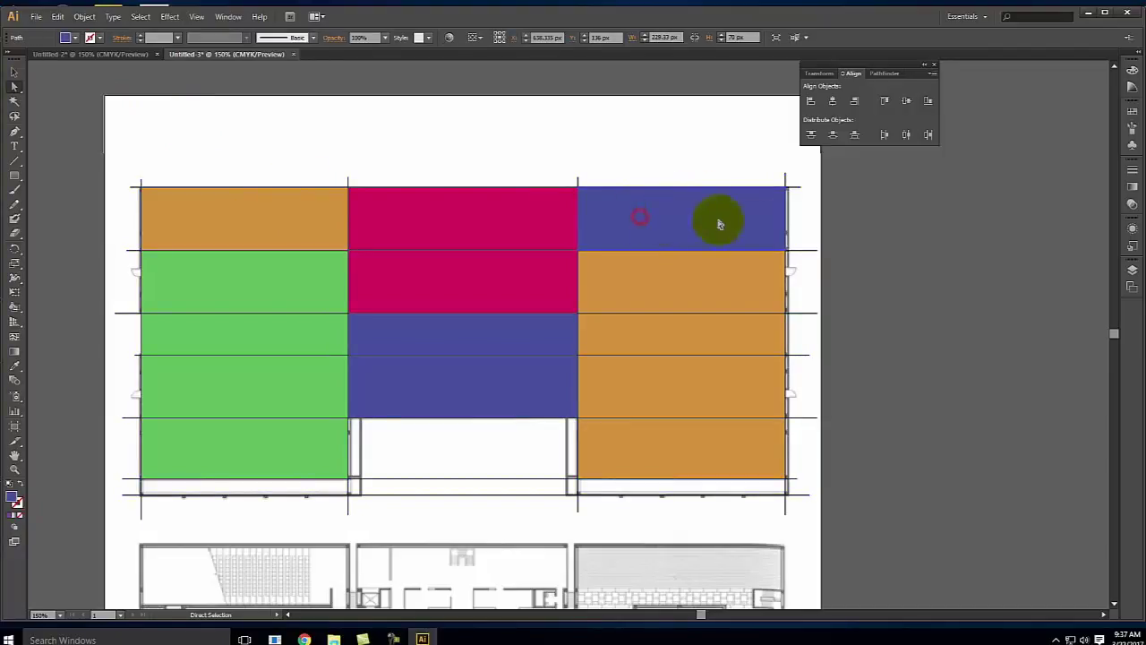
- Compare selecting the whole expanded group with directly selecting single coloured shapes such as the top-left orange one
{"action": "left_click", "coordinate": [963, 231]}
{"action": "left_click", "coordinate": [764, 266]}
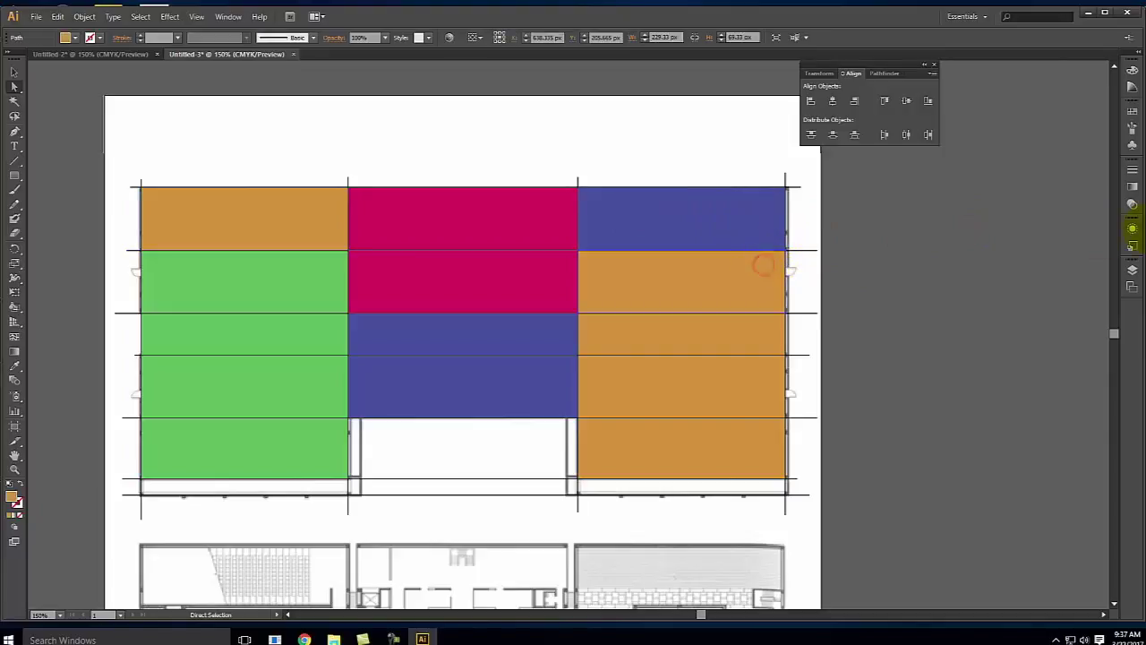
{"action": "left_click", "coordinate": [1131, 272]}
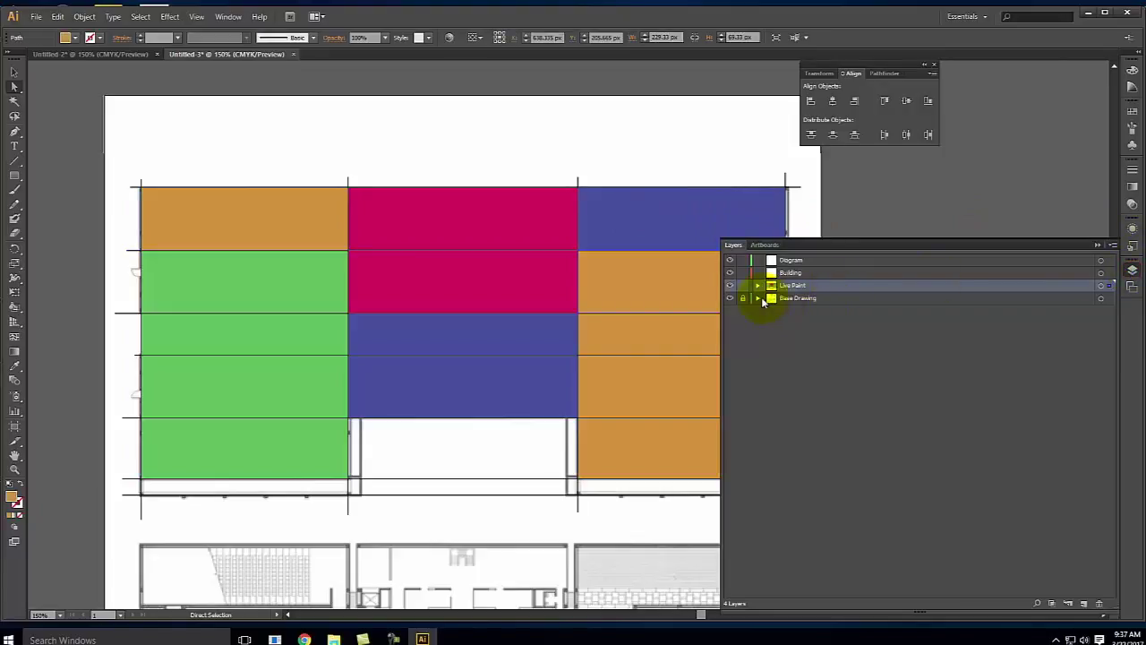
{"action": "left_click", "coordinate": [616, 215]}
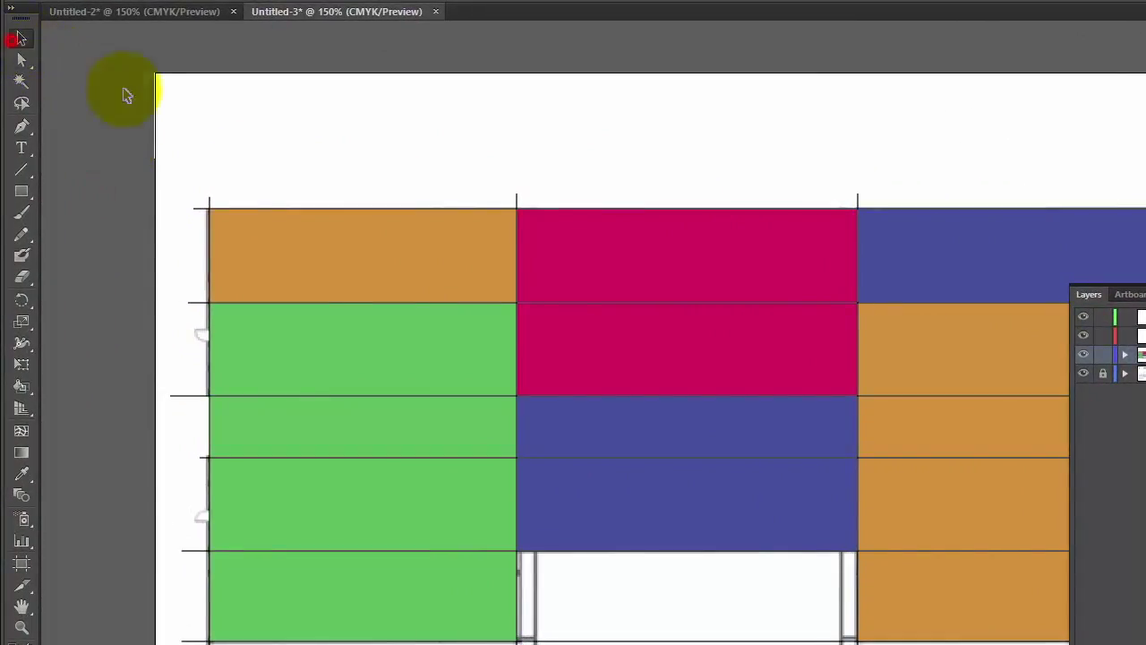
{"action": "left_click", "coordinate": [327, 256]}
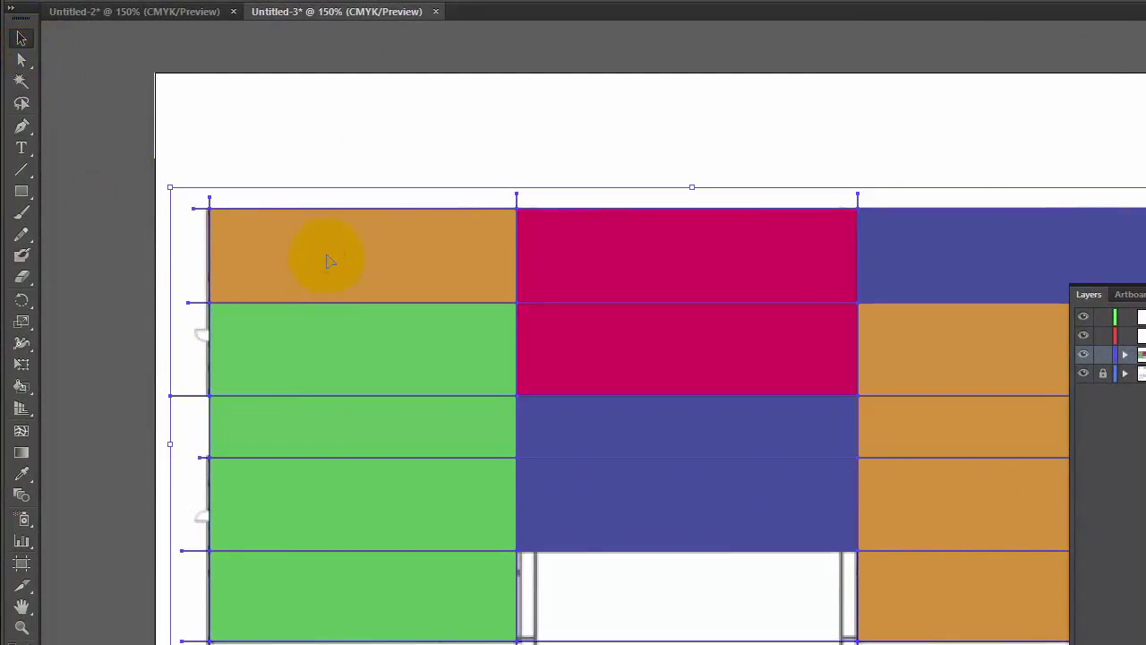
{"action": "left_click", "coordinate": [22, 59]}
{"action": "left_click", "coordinate": [256, 249]}
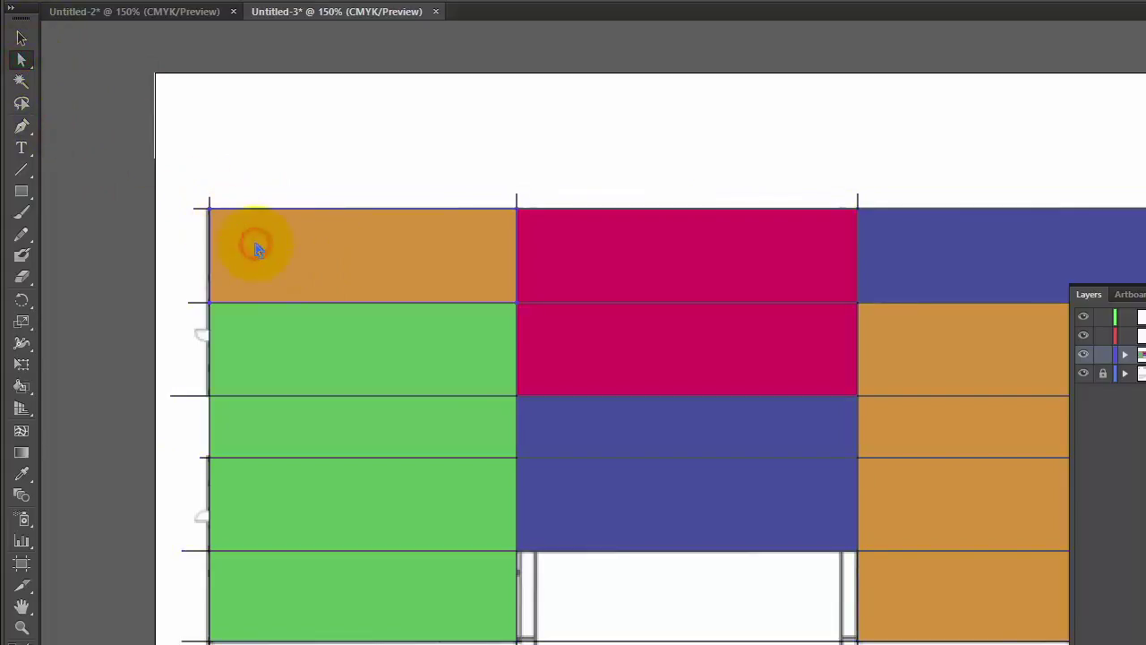
- Directly select all the coloured zone shapes together, move them to the Diagram layer and hide the Live Paint layer
{"action": "left_click", "coordinate": [491, 272]}
{"action": "left_click", "coordinate": [605, 257]}
{"action": "left_click", "coordinate": [982, 248], "text": "shift"}
{"action": "left_click", "coordinate": [977, 333], "text": "shift"}
{"action": "left_click", "coordinate": [768, 362], "text": "shift"}
{"action": "left_click", "coordinate": [398, 362], "text": "shift"}
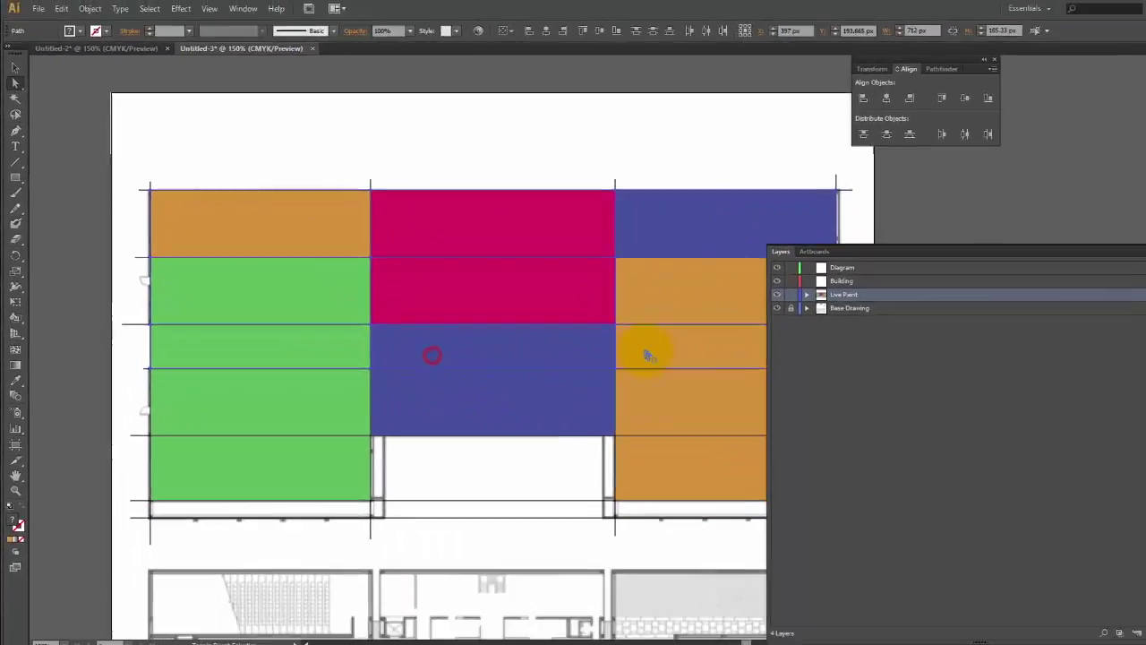
{"action": "left_click", "coordinate": [605, 338], "text": "shift"}
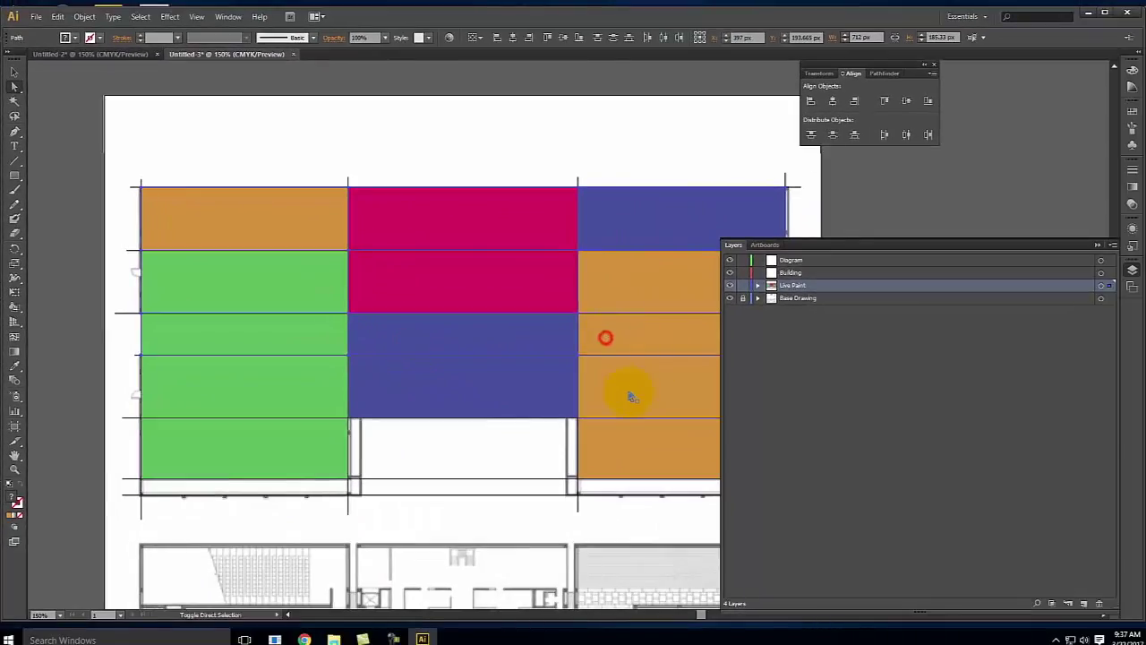
{"action": "left_click", "coordinate": [506, 401], "text": "shift"}
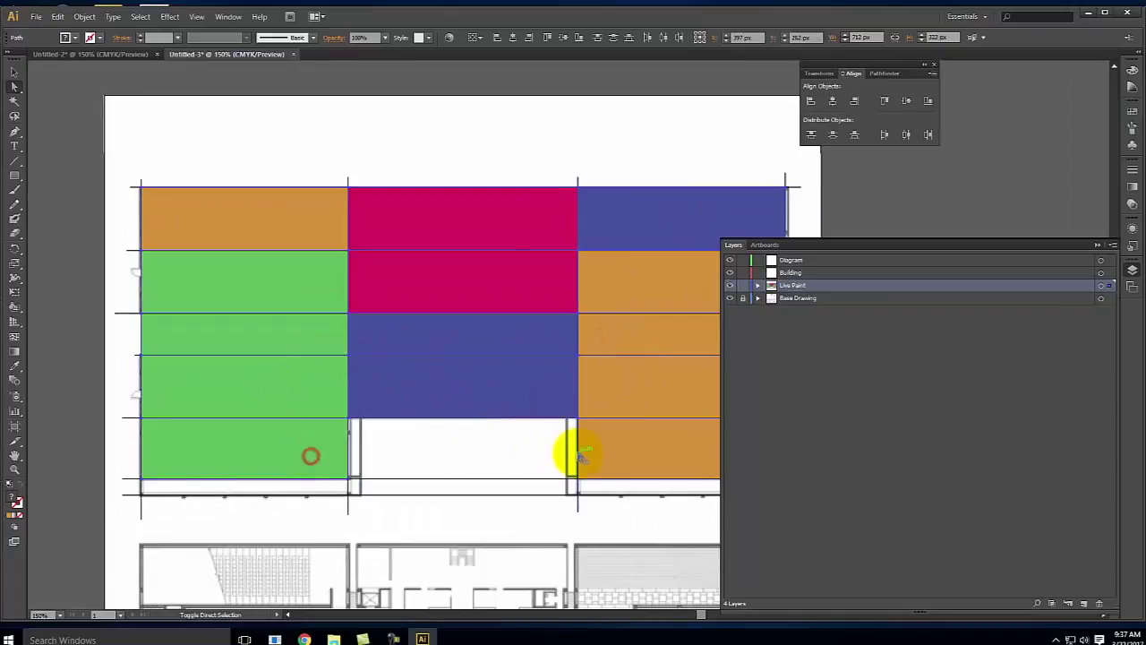
{"action": "left_click", "coordinate": [620, 454]}
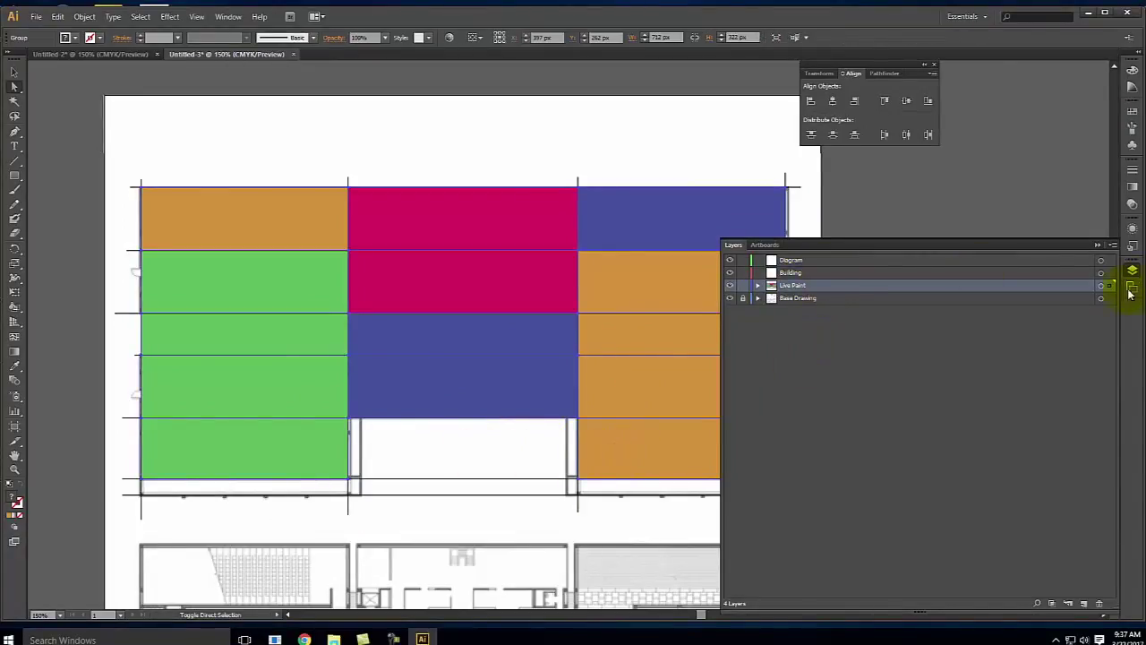
{"action": "left_click", "coordinate": [1109, 262]}
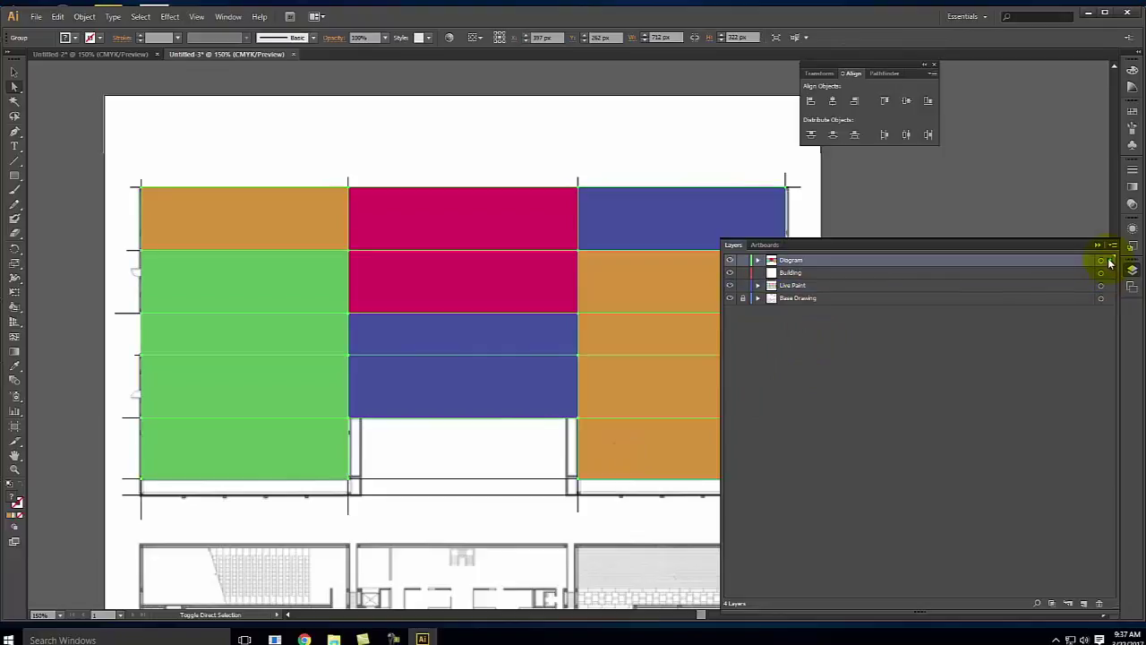
{"action": "left_click", "coordinate": [730, 285]}
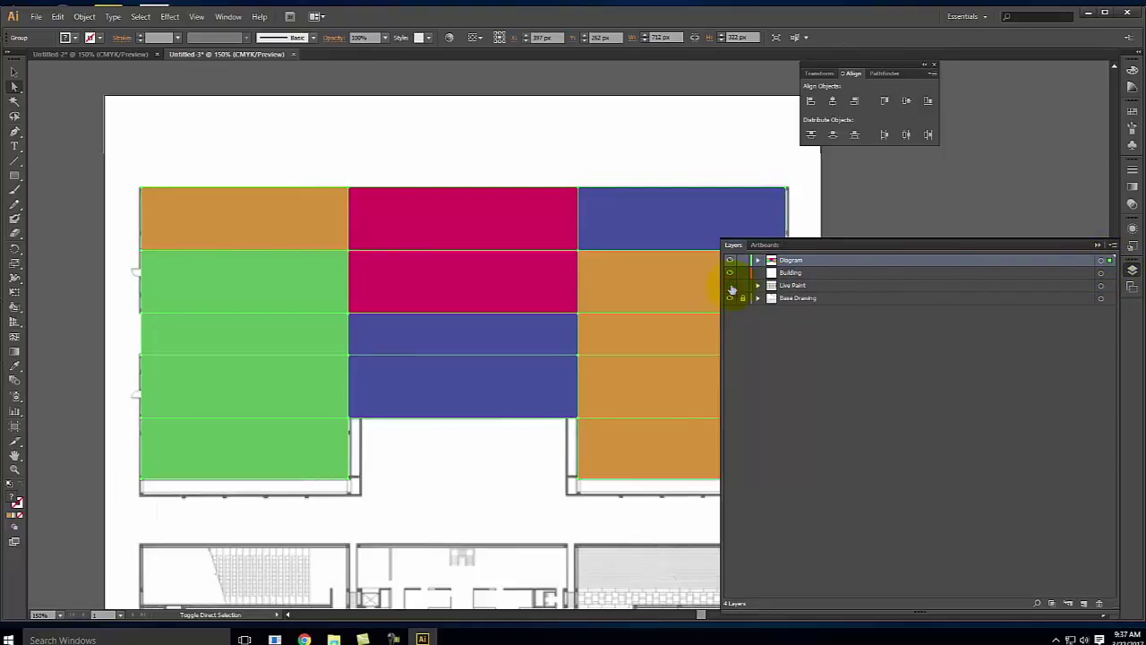
- Try 50% and 30% opacity on the coloured zone shapes, settle on 50% and deselect them
{"action": "left_click", "coordinate": [1130, 205]}
{"action": "left_click", "coordinate": [1112, 178]}
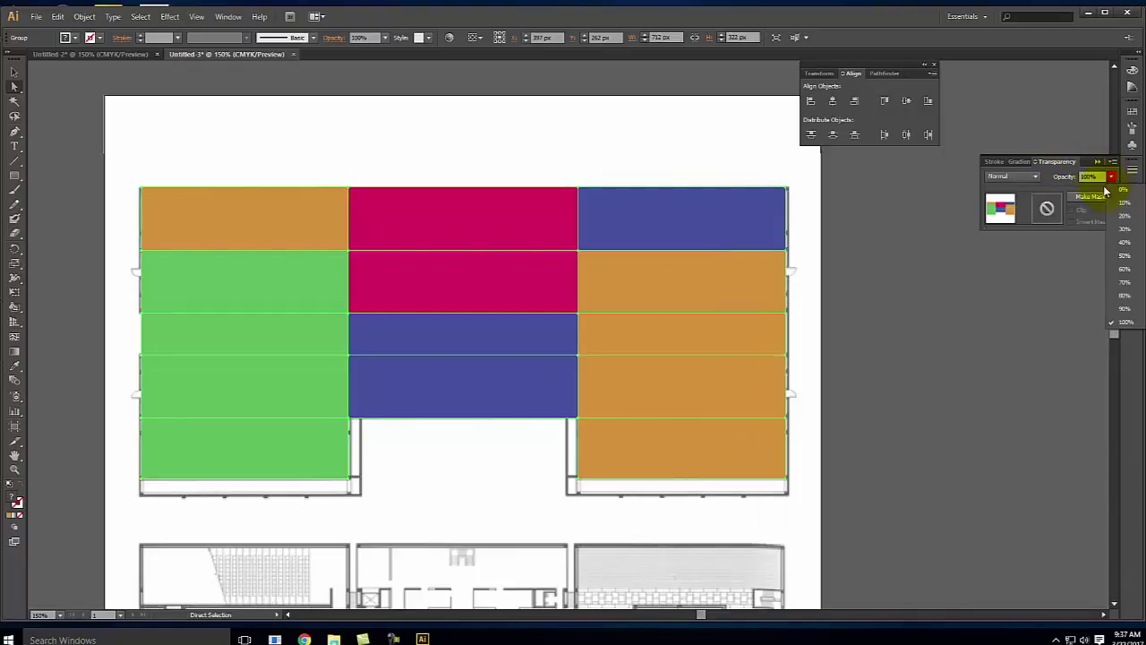
{"action": "left_click", "coordinate": [1125, 259]}
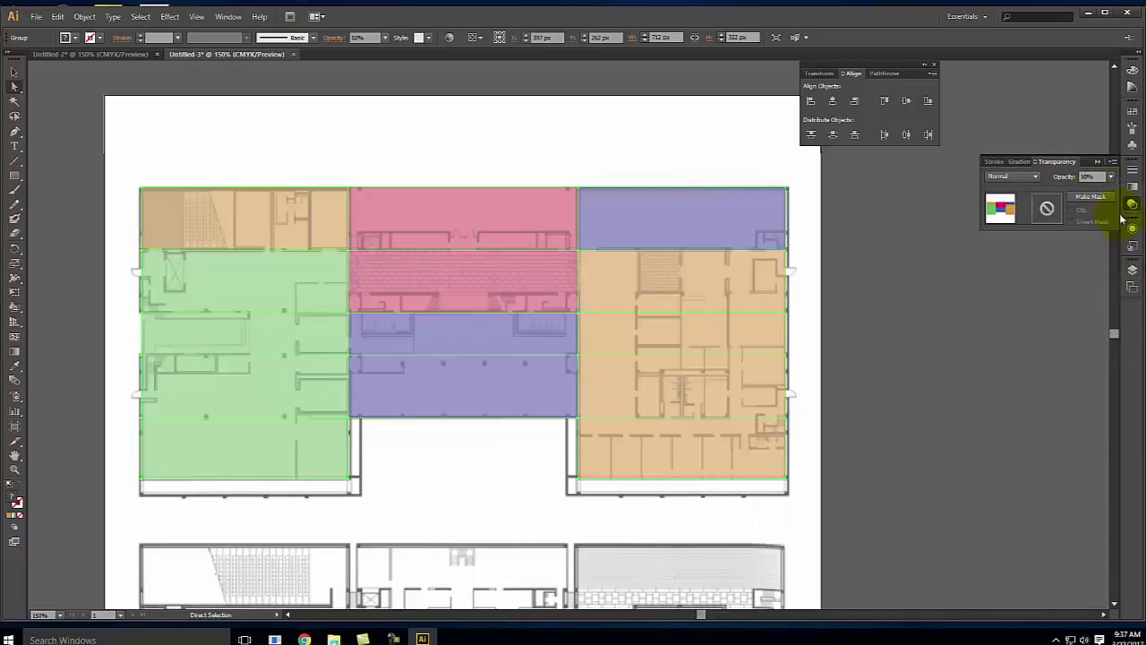
{"action": "left_click", "coordinate": [1111, 179]}
{"action": "left_click", "coordinate": [1120, 231]}
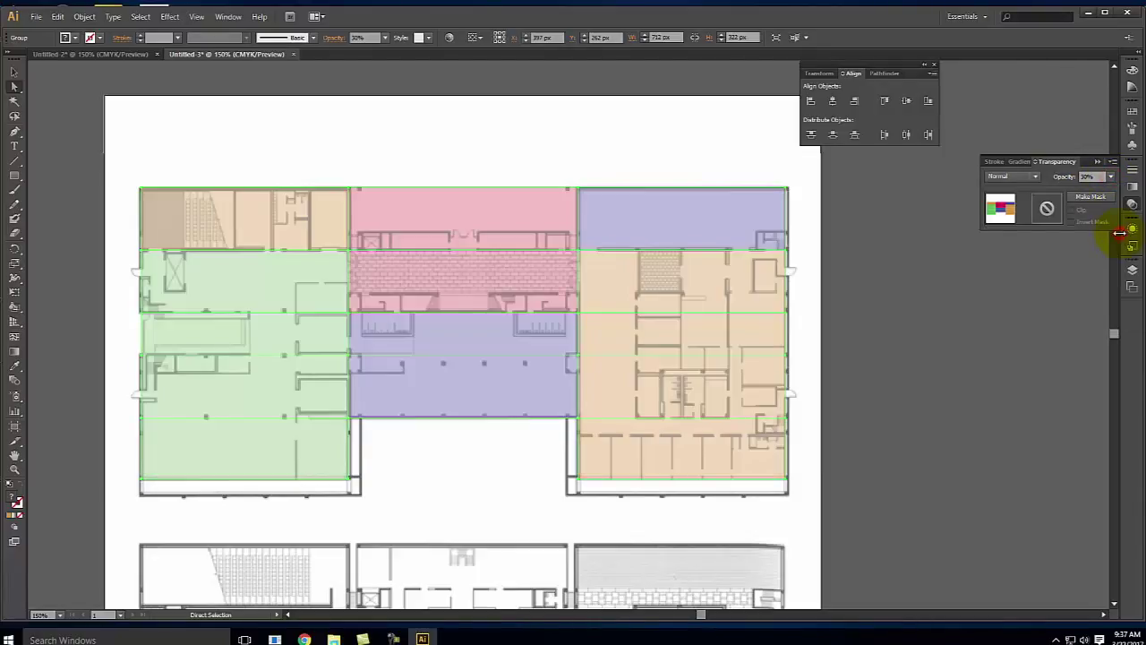
{"action": "left_click", "coordinate": [1111, 179]}
{"action": "left_click", "coordinate": [1126, 257]}
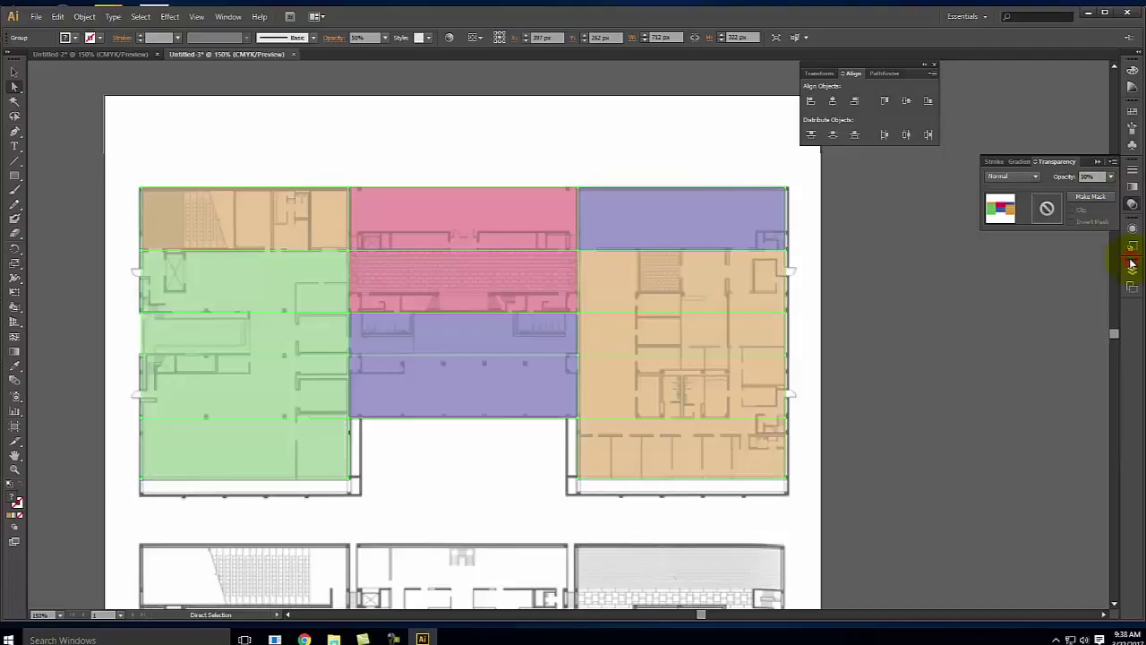
{"action": "left_click", "coordinate": [655, 153]}
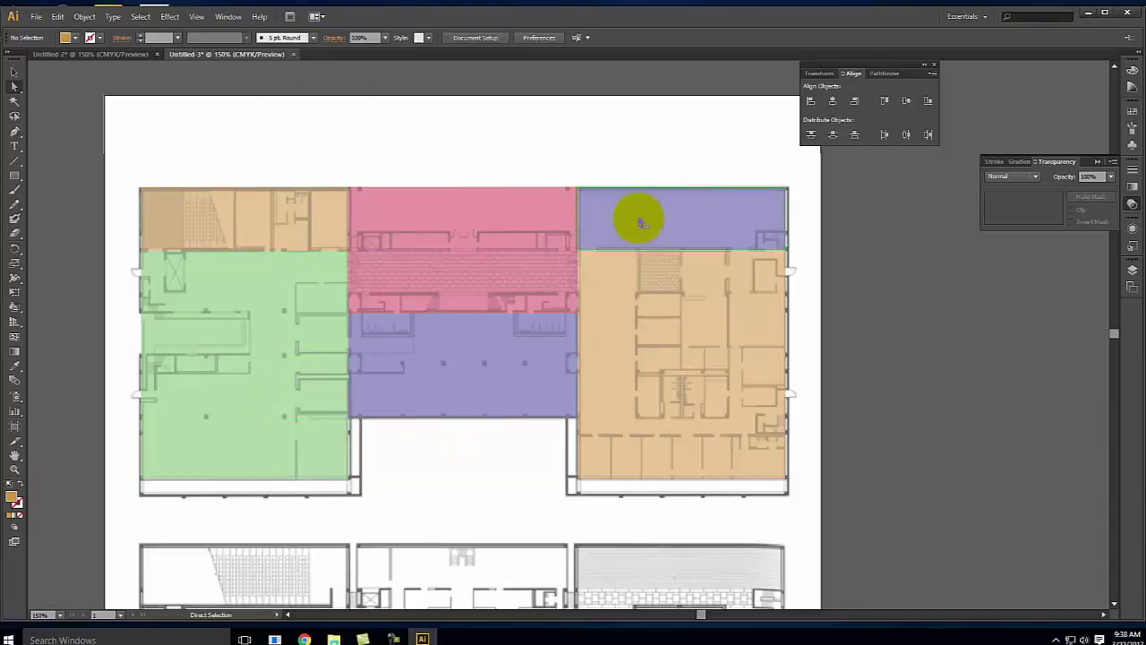
- Hide the Diagram layer and create a new layer above it named Diagram 2
{"action": "left_click", "coordinate": [1132, 269]}
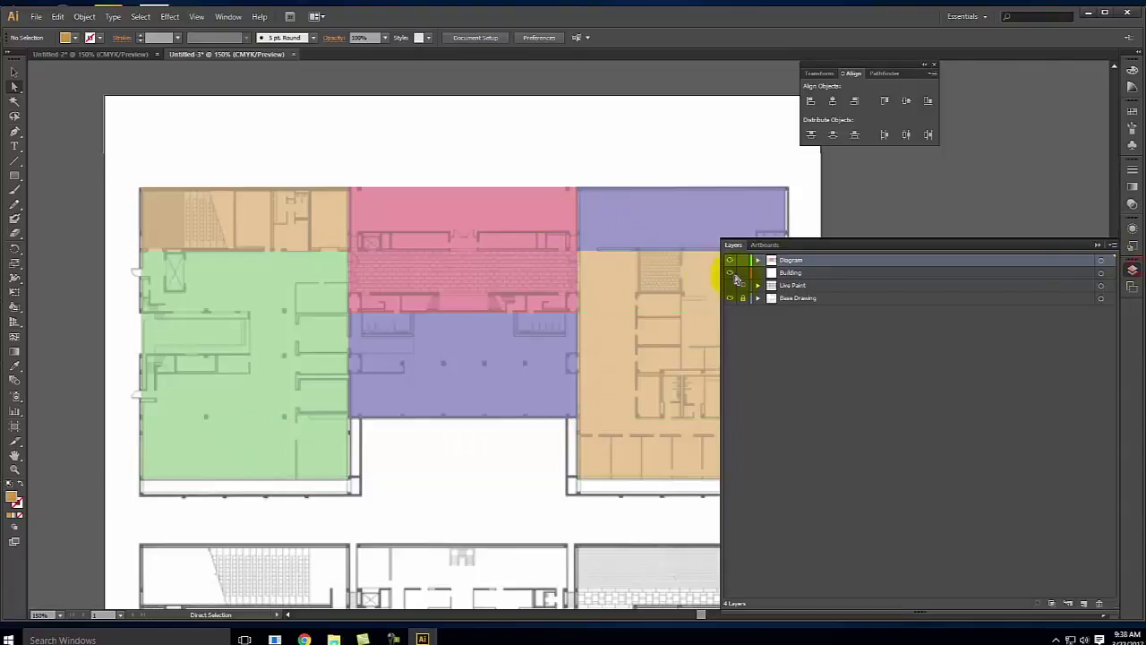
{"action": "left_click", "coordinate": [729, 260]}
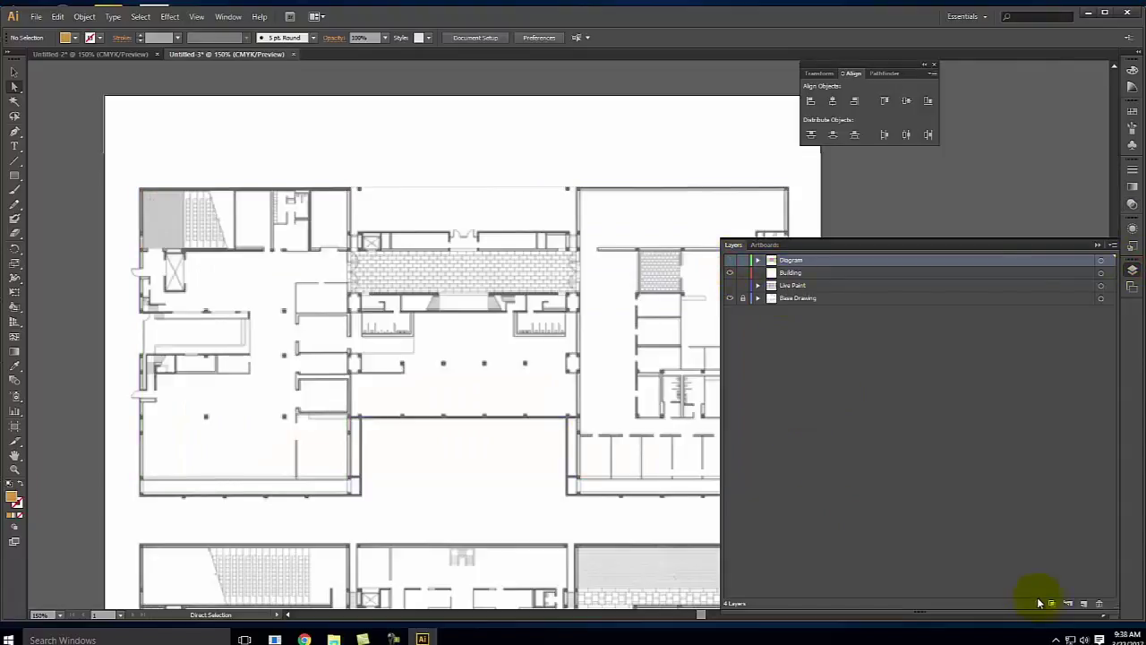
{"action": "left_click", "coordinate": [1081, 608]}
{"action": "double_click", "coordinate": [791, 261]}
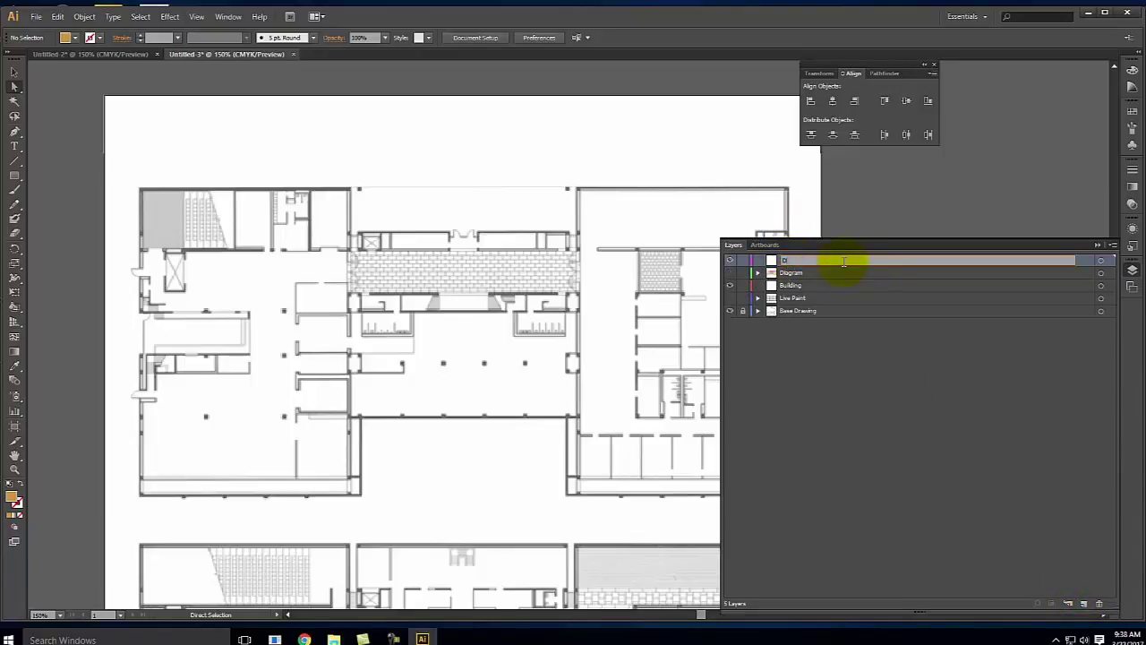
{"action": "type", "text": "Diagram"}
{"action": "key", "text": "BackSpace"}
{"action": "type", "text": "V"}
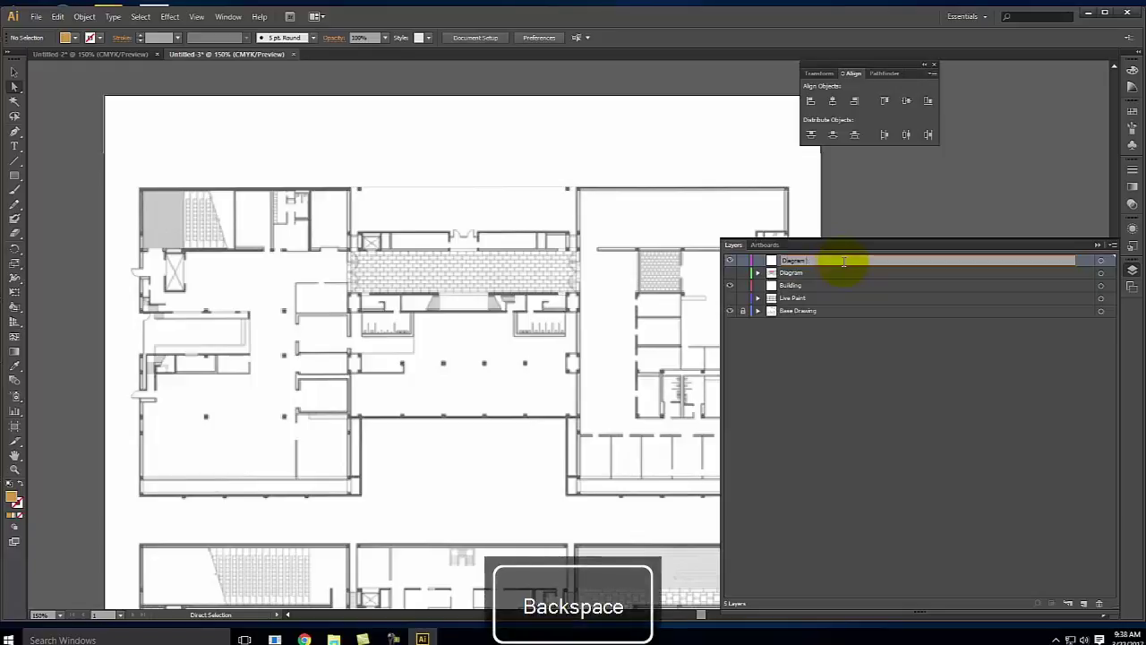
{"action": "left_click", "coordinate": [1083, 265]}
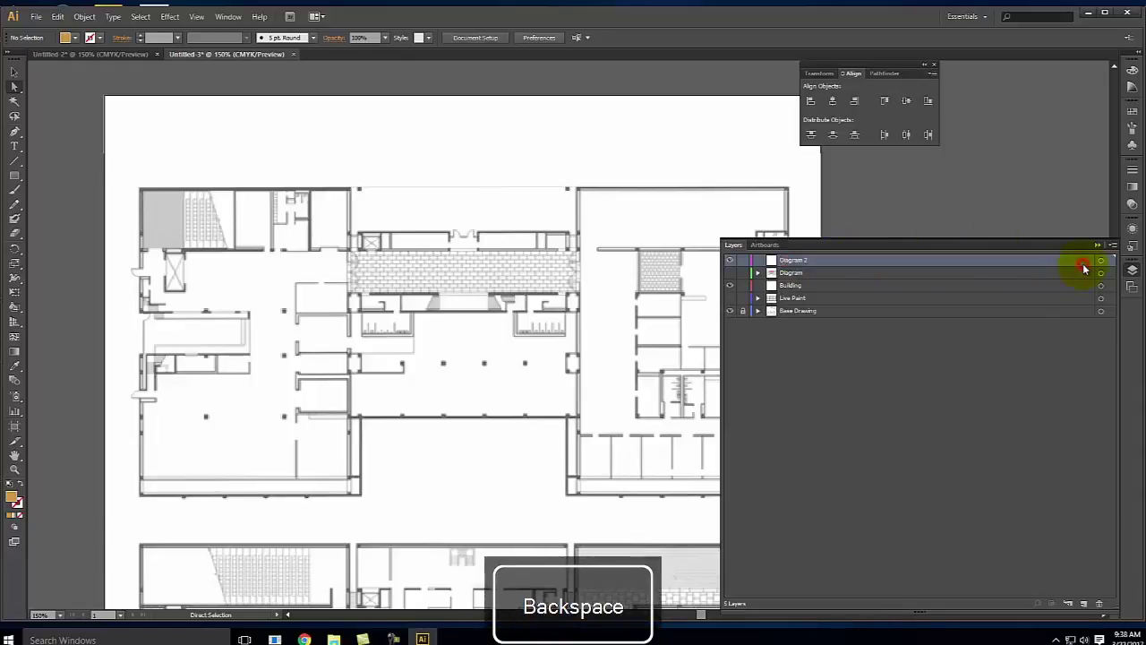
{"action": "left_click", "coordinate": [1099, 246]}
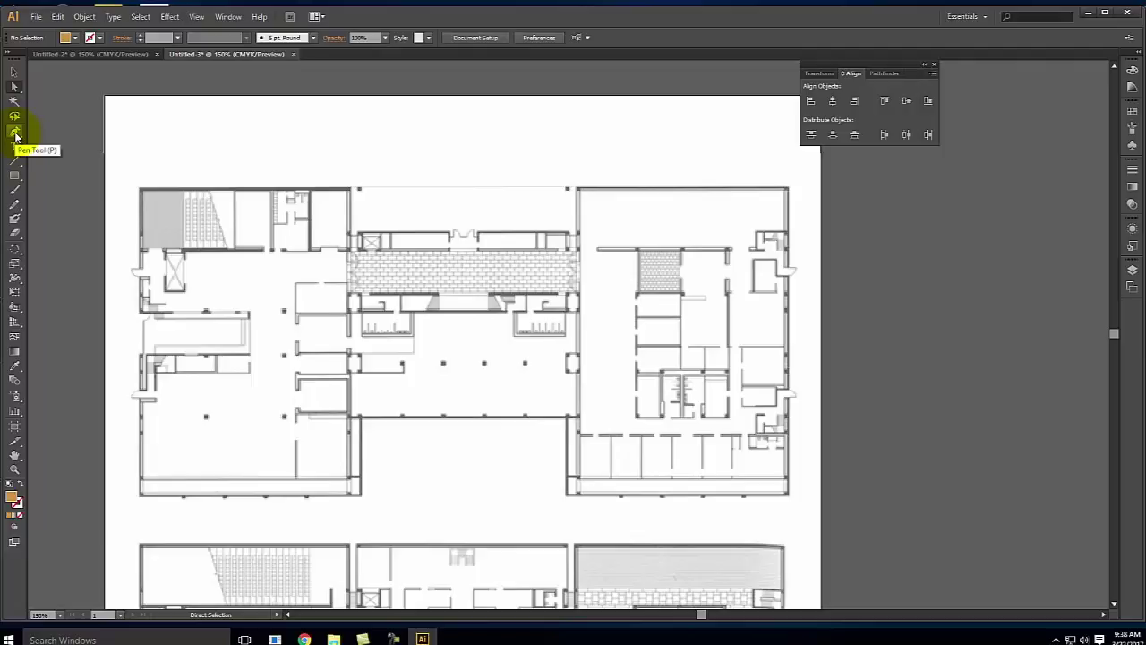
- Start a curved Pen path from above the central entrance into the paved hall, and swap fill and stroke for an orange outline without fill
{"action": "left_click", "coordinate": [516, 136]}
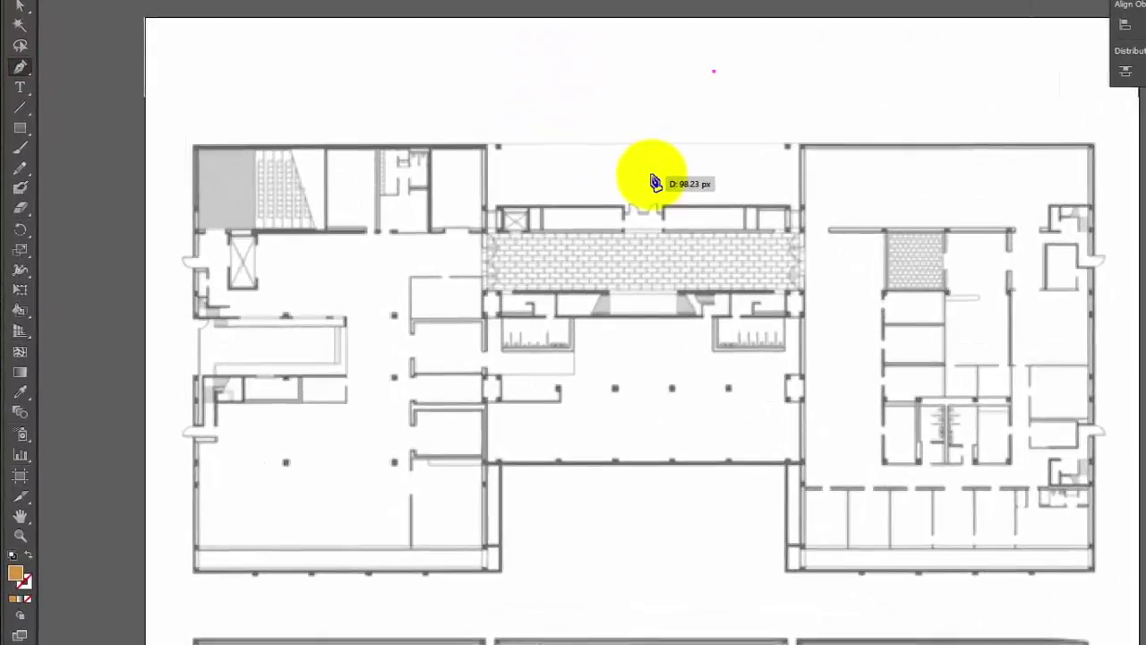
{"action": "left_click_drag", "start_coordinate": [468, 209], "coordinate": [468, 244]}
{"action": "left_click_drag", "start_coordinate": [698, 223], "coordinate": [686, 235]}
{"action": "left_click", "coordinate": [678, 258]}
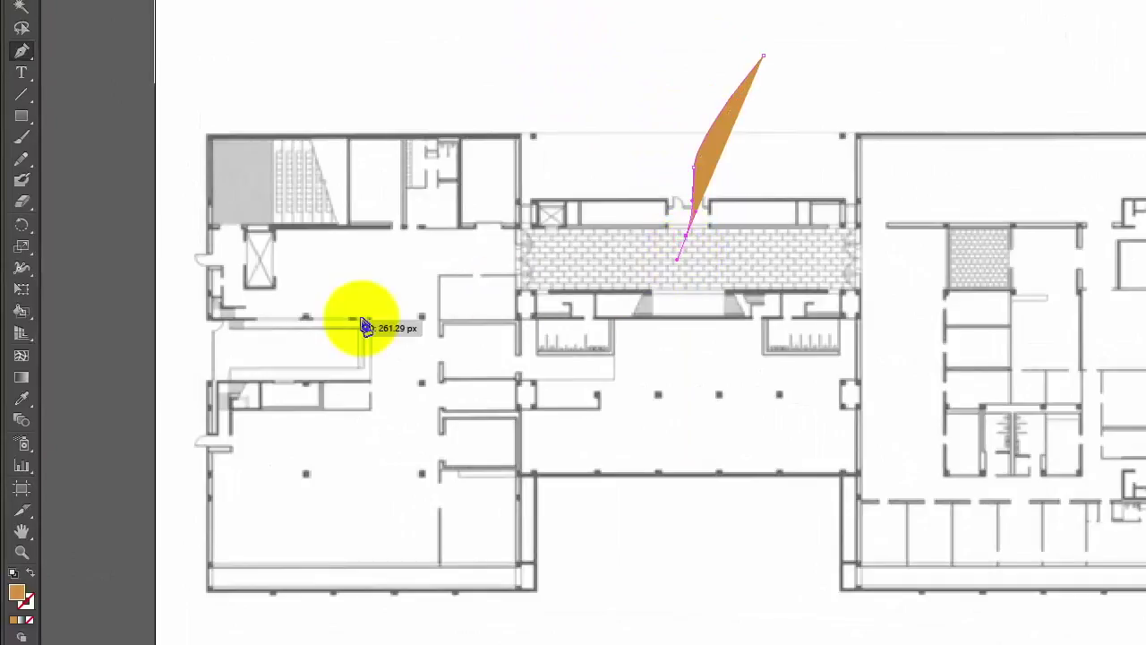
{"action": "left_click", "coordinate": [30, 573]}
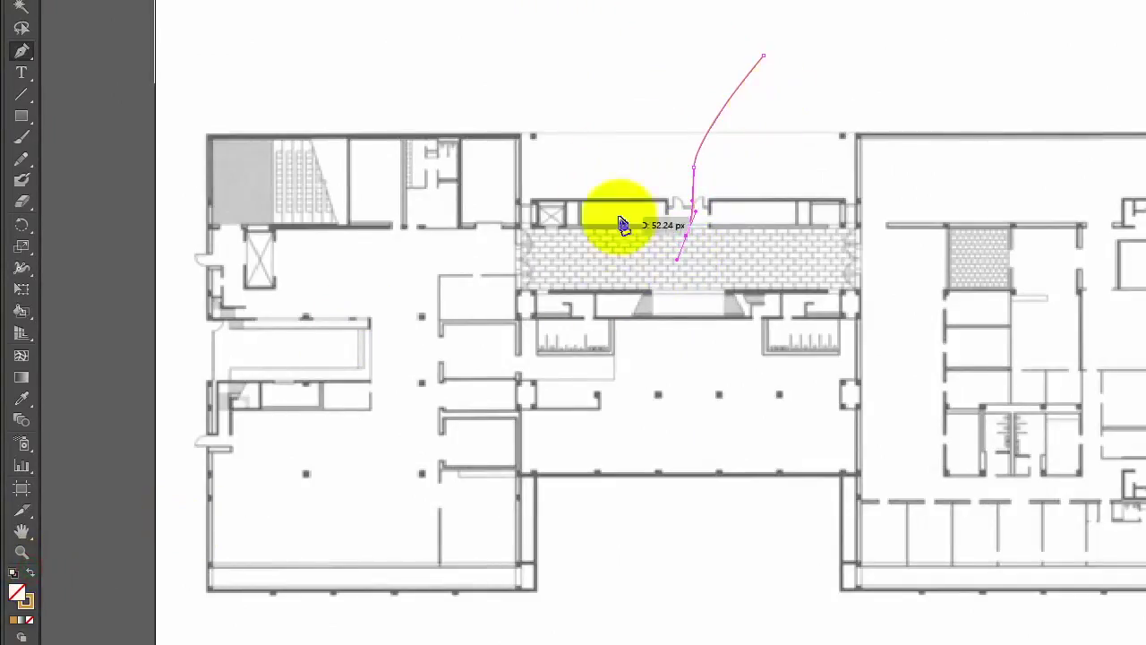
- Continue the curved path west through the paved hall and loop it around the upper and lower rooms of the left wing
{"action": "left_click", "coordinate": [624, 256]}
{"action": "left_click", "coordinate": [591, 261]}
{"action": "left_click_drag", "start_coordinate": [522, 242], "coordinate": [473, 240]}
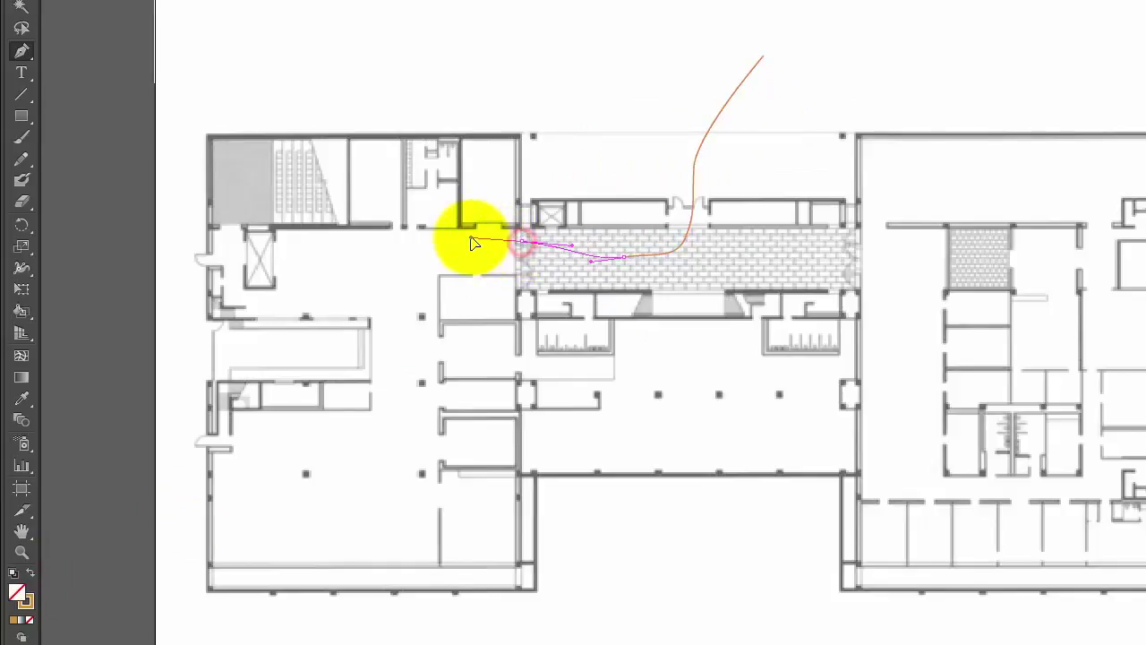
{"action": "left_click", "coordinate": [329, 242]}
{"action": "left_click_drag", "start_coordinate": [295, 266], "coordinate": [402, 412]}
{"action": "mouse_move", "coordinate": [401, 414]}
{"action": "left_mouse_down"}
{"action": "mouse_move", "coordinate": [370, 439]}
{"action": "mouse_move", "coordinate": [280, 432]}
{"action": "left_mouse_up"}
{"action": "mouse_move", "coordinate": [274, 424]}
{"action": "left_mouse_down"}
{"action": "mouse_move", "coordinate": [235, 460]}
{"action": "mouse_move", "coordinate": [235, 544]}
{"action": "mouse_move", "coordinate": [233, 531]}
{"action": "mouse_move", "coordinate": [299, 558]}
{"action": "mouse_move", "coordinate": [289, 552]}
{"action": "mouse_move", "coordinate": [384, 549]}
{"action": "mouse_move", "coordinate": [416, 517]}
{"action": "left_mouse_up"}
{"action": "left_click_drag", "start_coordinate": [415, 511], "coordinate": [361, 489]}
{"action": "left_click_drag", "start_coordinate": [356, 488], "coordinate": [353, 489]}
{"action": "left_click_drag", "start_coordinate": [303, 495], "coordinate": [417, 397]}
- Bring the path back through the paved hall and out the central entrance towards the upper left, and end it there
{"action": "left_click_drag", "start_coordinate": [396, 348], "coordinate": [397, 334]}
{"action": "left_click_drag", "start_coordinate": [423, 283], "coordinate": [577, 283]}
{"action": "left_click_drag", "start_coordinate": [662, 274], "coordinate": [677, 153]}
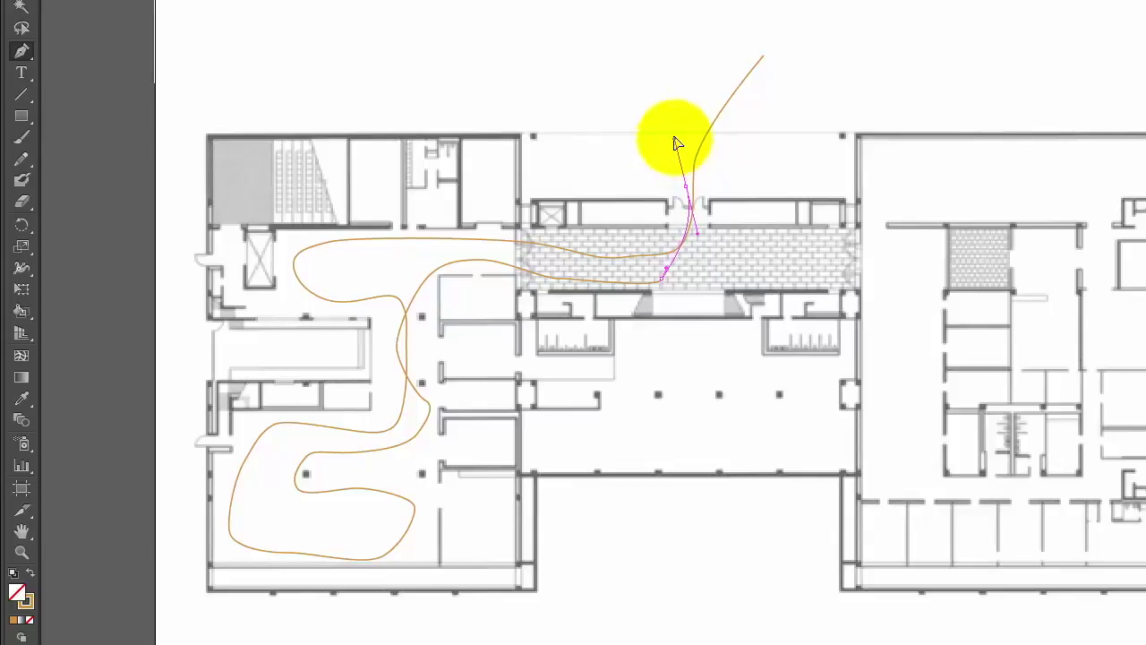
{"action": "left_click", "coordinate": [591, 67]}
{"action": "mouse_move", "coordinate": [478, 41]}
{"action": "left_mouse_down"}
{"action": "mouse_move", "coordinate": [492, 44]}
{"action": "mouse_move", "coordinate": [468, 41]}
{"action": "mouse_move", "coordinate": [488, 51]}
{"action": "left_mouse_up"}
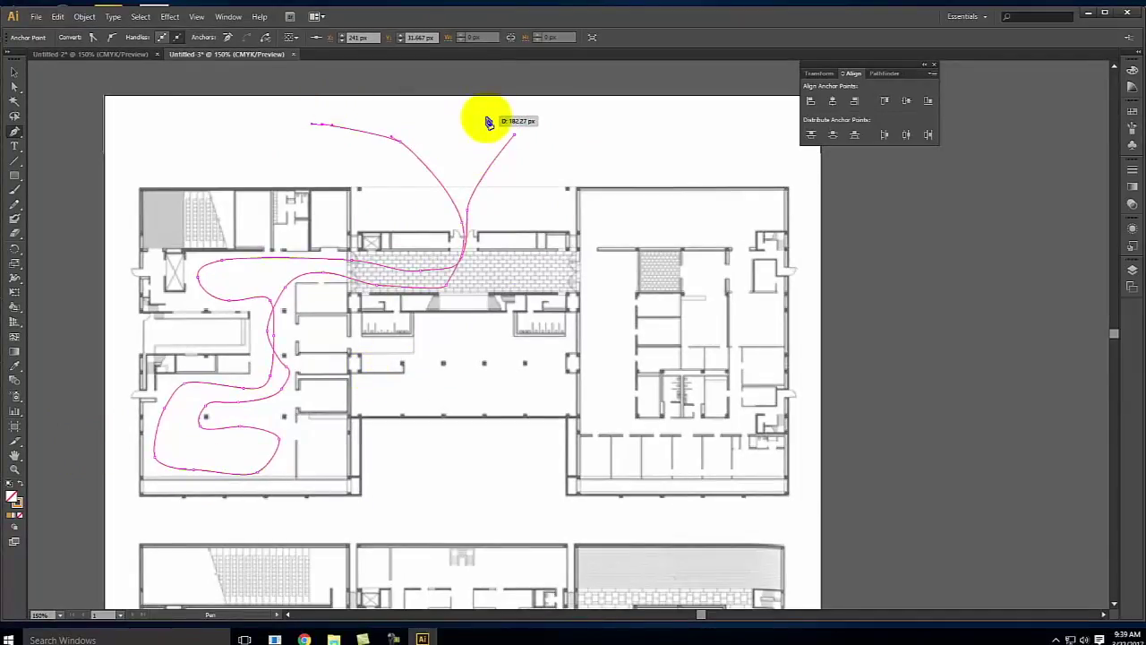
{"action": "left_click", "coordinate": [14, 74]}
{"action": "left_click", "coordinate": [141, 107]}
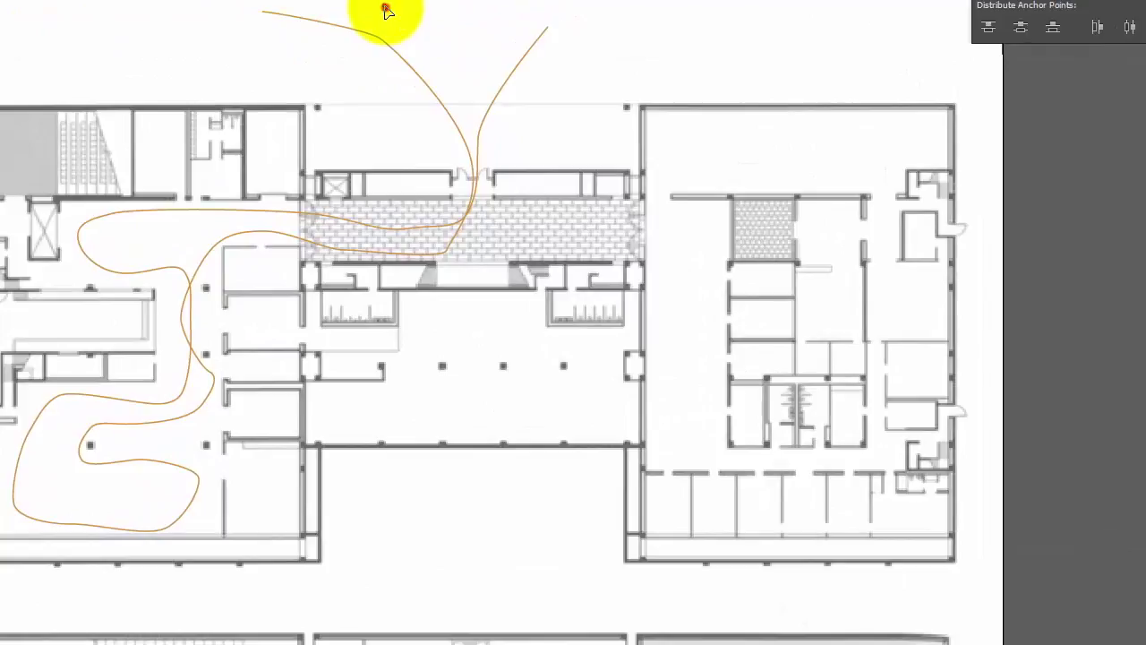
- Start a second curved Pen path from above the entrance, through the doors, east along the hall and down the right wing's corridor
{"action": "left_click_drag", "start_coordinate": [385, 11], "coordinate": [437, 83]}
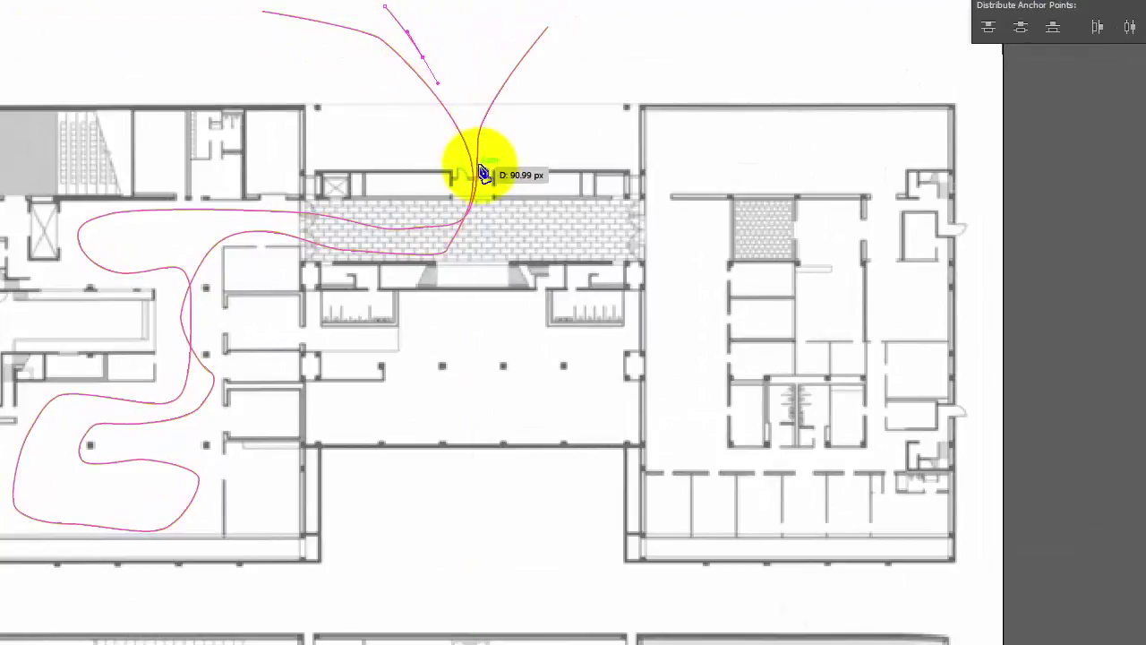
{"action": "left_click", "coordinate": [478, 171]}
{"action": "left_click_drag", "start_coordinate": [489, 201], "coordinate": [579, 216]}
{"action": "left_click_drag", "start_coordinate": [650, 215], "coordinate": [711, 266]}
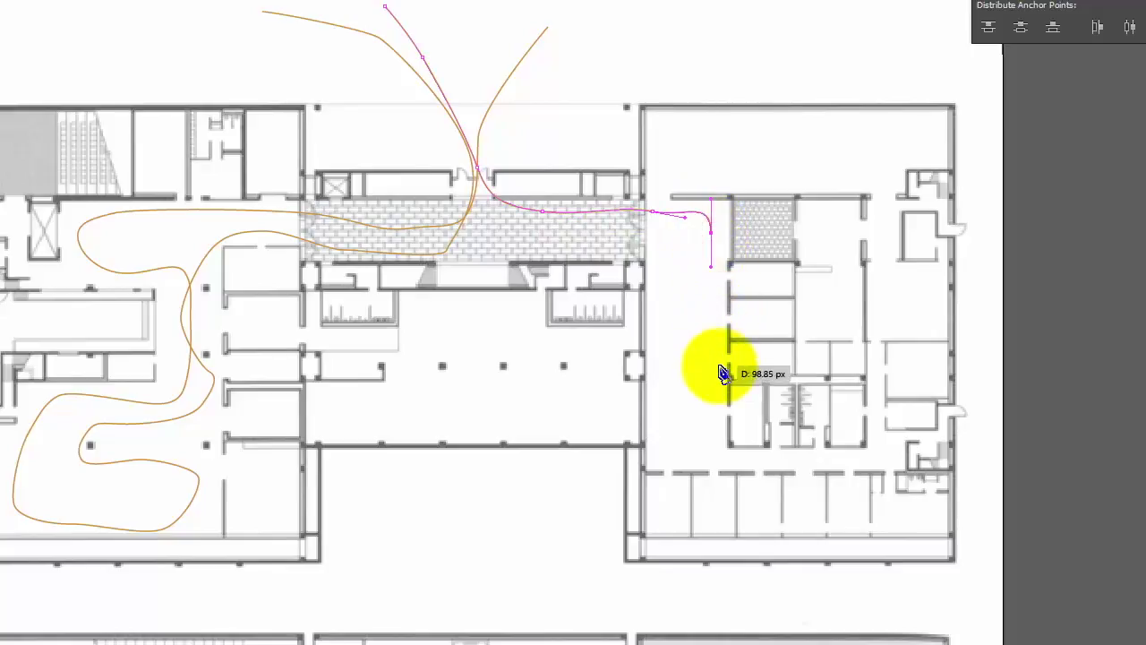
{"action": "mouse_move", "coordinate": [719, 399]}
{"action": "left_mouse_down"}
{"action": "mouse_move", "coordinate": [723, 529]}
{"action": "mouse_move", "coordinate": [702, 528]}
{"action": "mouse_move", "coordinate": [721, 439]}
{"action": "mouse_move", "coordinate": [708, 388]}
{"action": "left_mouse_up"}
- Lead the second path back west across the hall and loop it through the left wing's lower room and back up
{"action": "left_click_drag", "start_coordinate": [682, 256], "coordinate": [204, 229]}
{"action": "left_click_drag", "start_coordinate": [199, 233], "coordinate": [184, 439]}
{"action": "left_click_drag", "start_coordinate": [185, 439], "coordinate": [192, 478]}
{"action": "left_click_drag", "start_coordinate": [162, 522], "coordinate": [39, 511]}
{"action": "left_click_drag", "start_coordinate": [36, 504], "coordinate": [59, 418]}
{"action": "left_click_drag", "start_coordinate": [56, 414], "coordinate": [143, 405]}
{"action": "left_click_drag", "start_coordinate": [145, 403], "coordinate": [185, 328]}
{"action": "left_click_drag", "start_coordinate": [167, 381], "coordinate": [174, 293]}
{"action": "mouse_move", "coordinate": [134, 263]}
{"action": "left_mouse_down"}
{"action": "mouse_move", "coordinate": [116, 225]}
{"action": "mouse_move", "coordinate": [134, 226]}
{"action": "left_mouse_up"}
- Finish the second path through the paved hall and out the central entrance towards the upper left, and deselect it
{"action": "left_click_drag", "start_coordinate": [295, 230], "coordinate": [452, 216]}
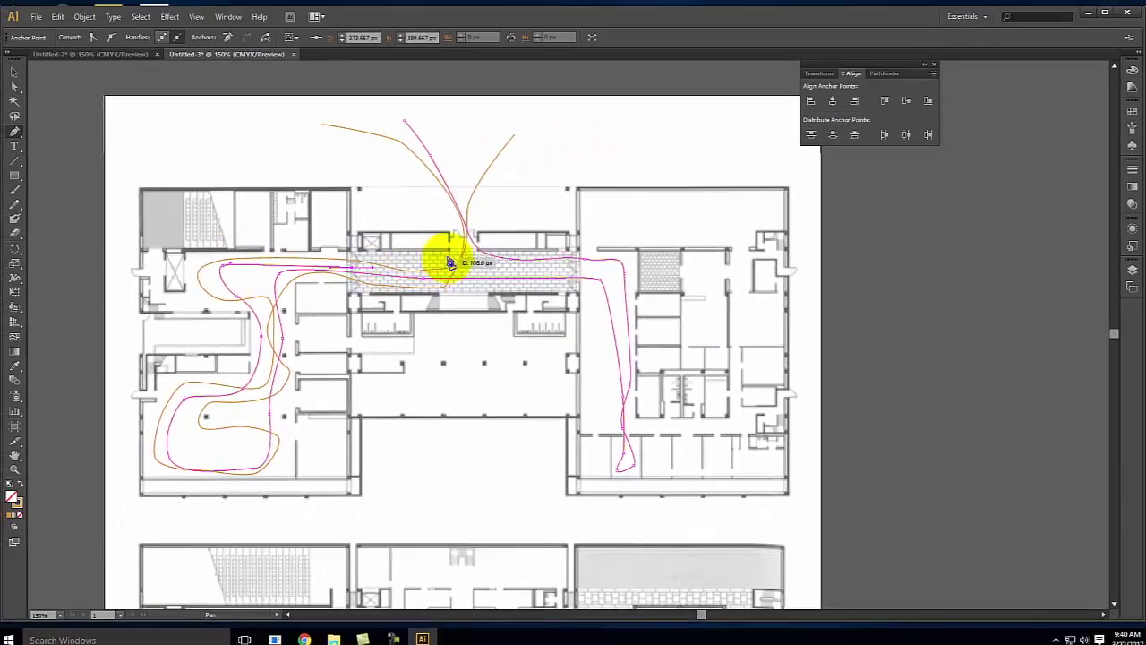
{"action": "left_click_drag", "start_coordinate": [450, 263], "coordinate": [448, 257]}
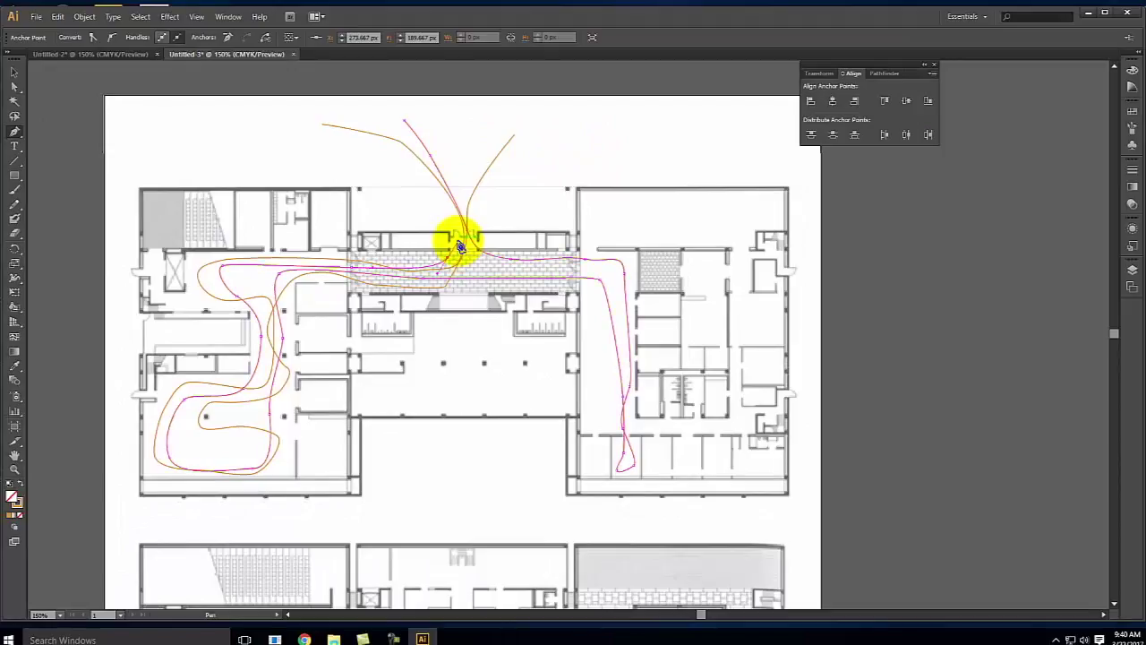
{"action": "left_click", "coordinate": [460, 179]}
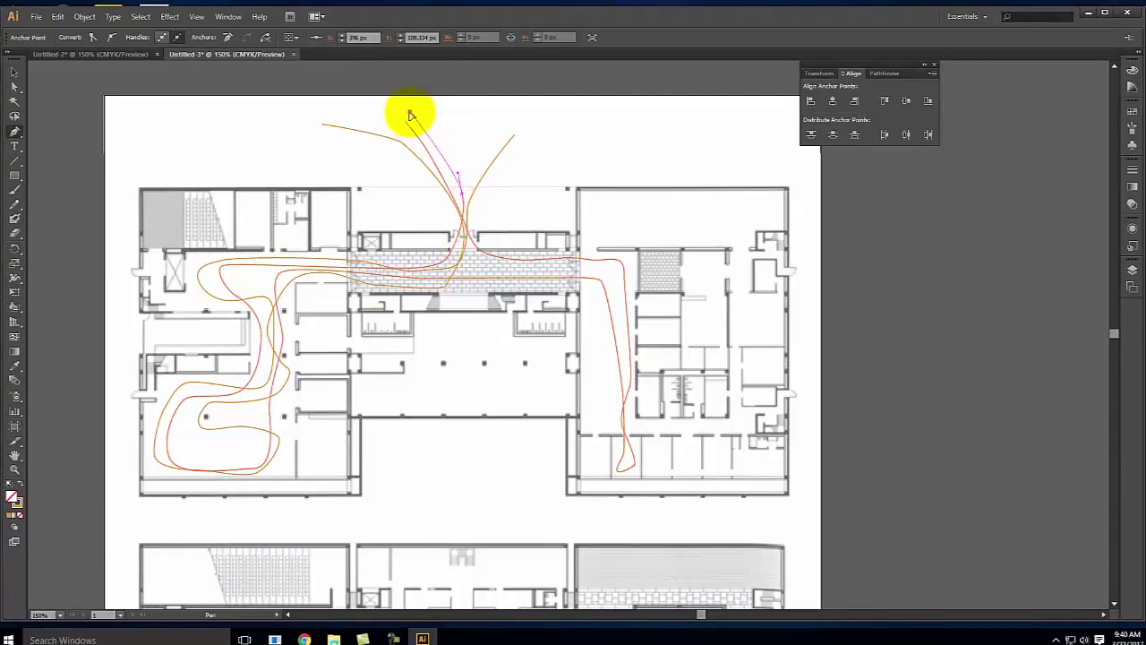
{"action": "left_click_drag", "start_coordinate": [409, 112], "coordinate": [461, 154]}
{"action": "left_click", "coordinate": [14, 72]}
{"action": "left_click", "coordinate": [205, 158]}
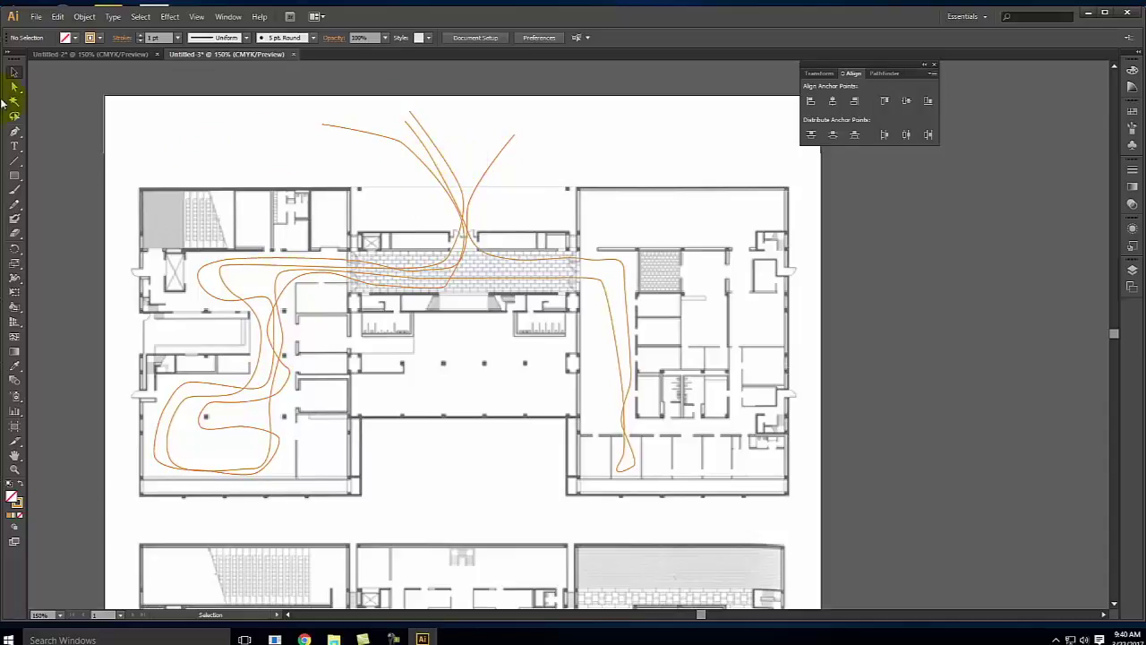
- Select both curved circulation paths and set their stroke colour to red EA1C1C
{"action": "left_click", "coordinate": [518, 144]}
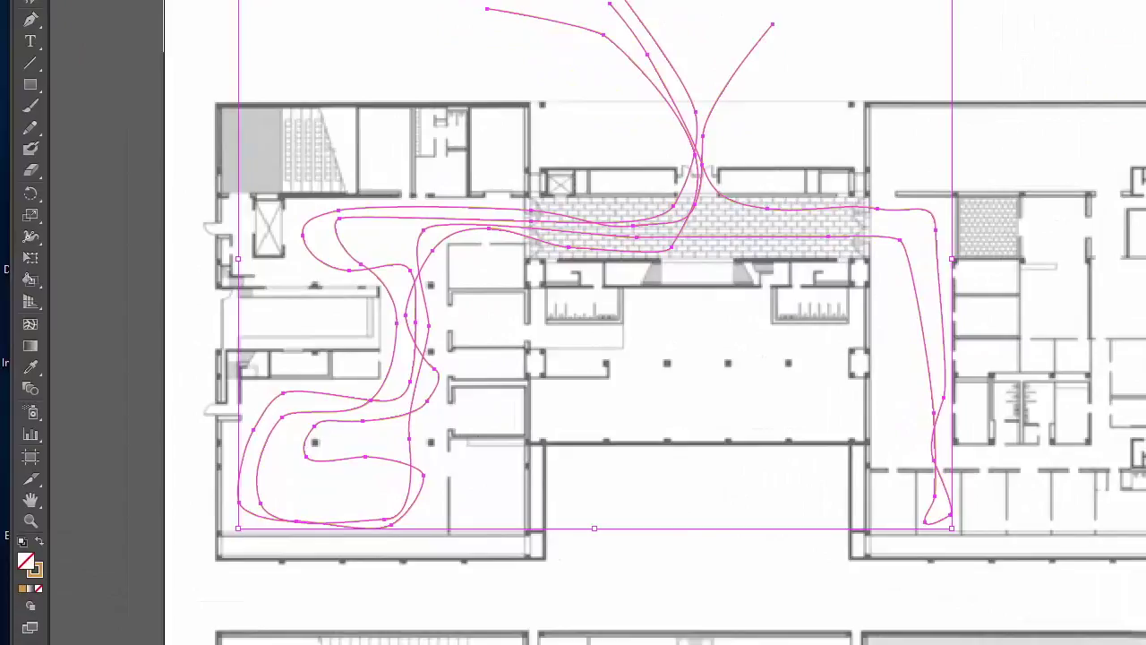
{"action": "left_click", "coordinate": [959, 217]}
{"action": "left_click", "coordinate": [56, 541]}
{"action": "double_click", "coordinate": [40, 577]}
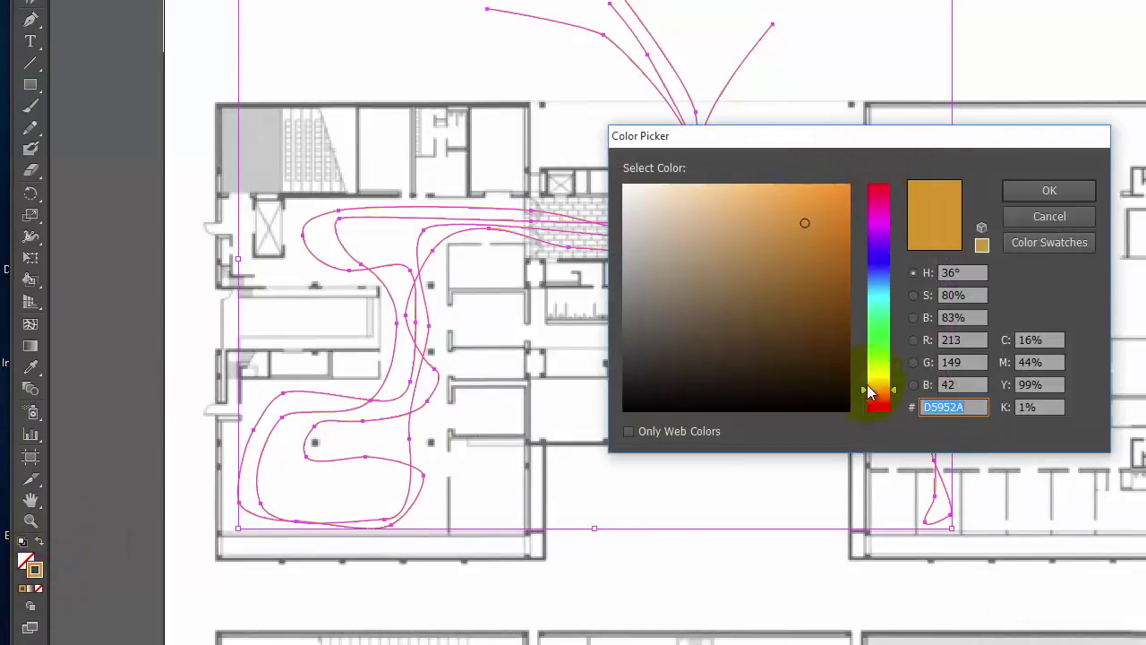
{"action": "left_click_drag", "start_coordinate": [870, 389], "coordinate": [870, 418]}
{"action": "left_click", "coordinate": [824, 201]}
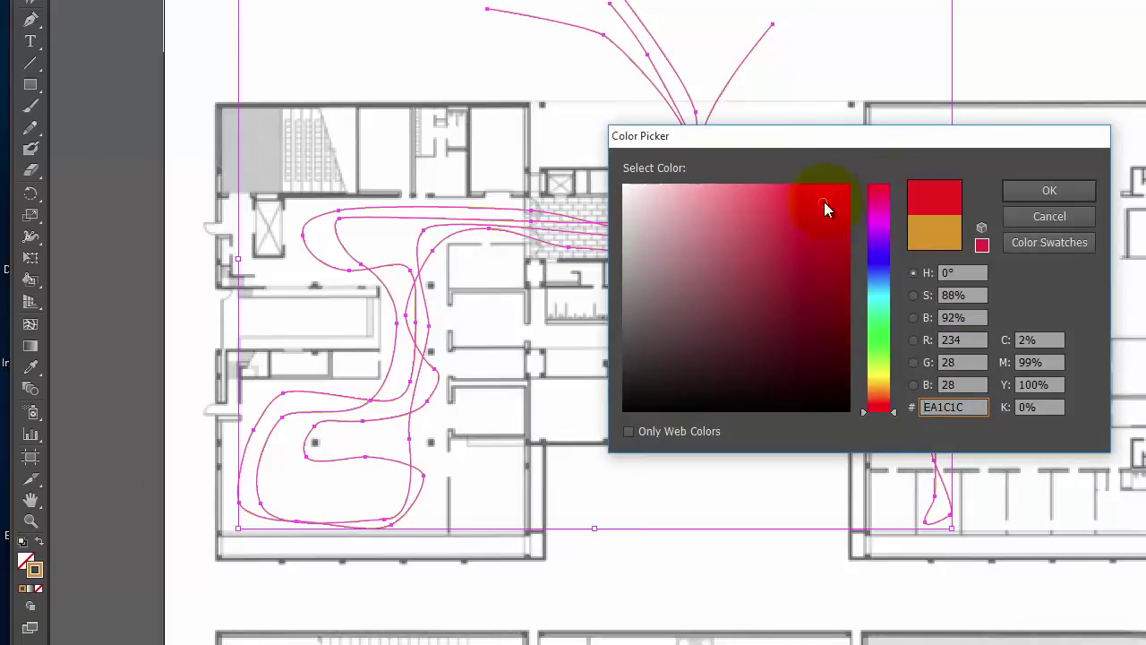
{"action": "left_click", "coordinate": [1050, 191]}
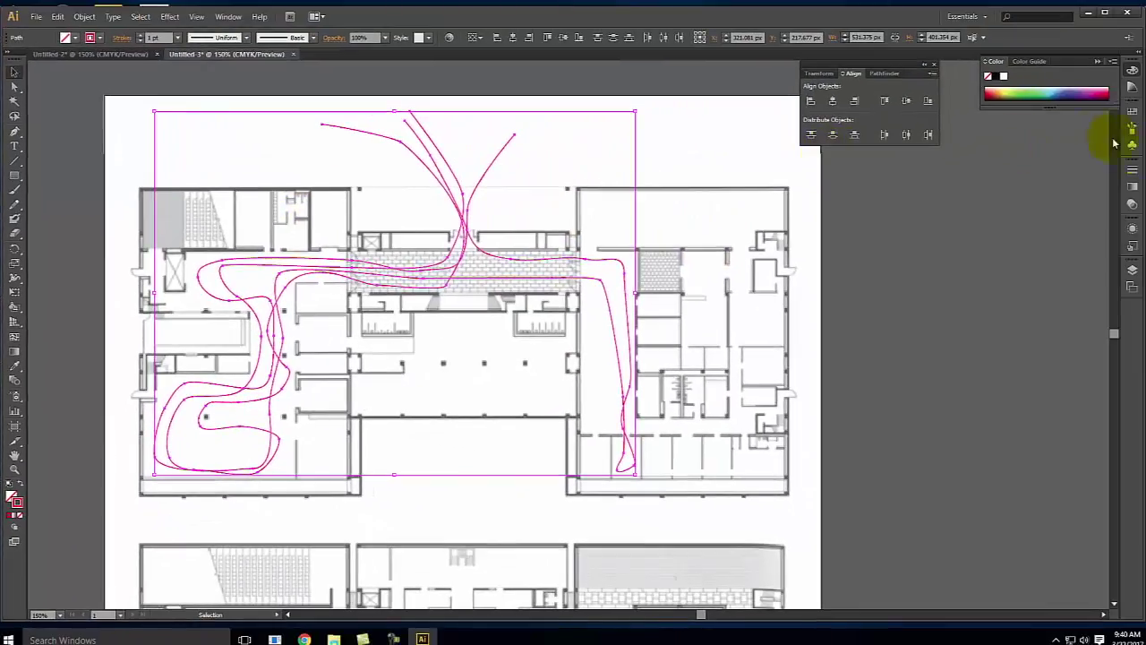
- Set the stroke weight of both circulation paths to 2 pt and deselect them
{"action": "left_click", "coordinate": [1130, 171]}
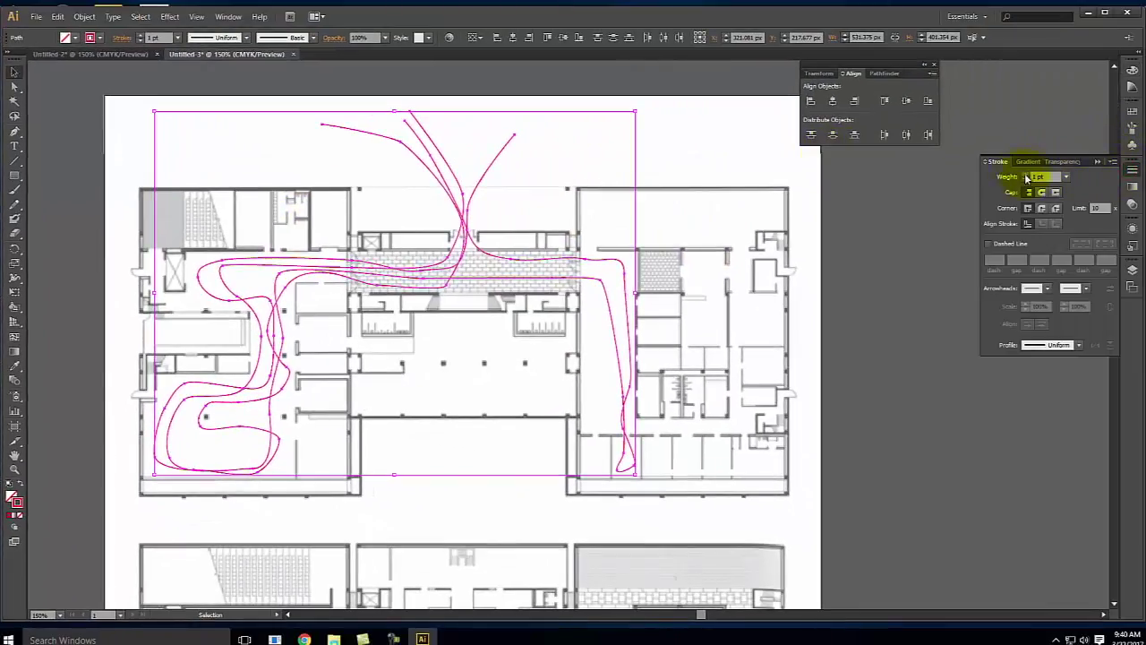
{"action": "left_click", "coordinate": [1027, 174]}
{"action": "left_click", "coordinate": [736, 146]}
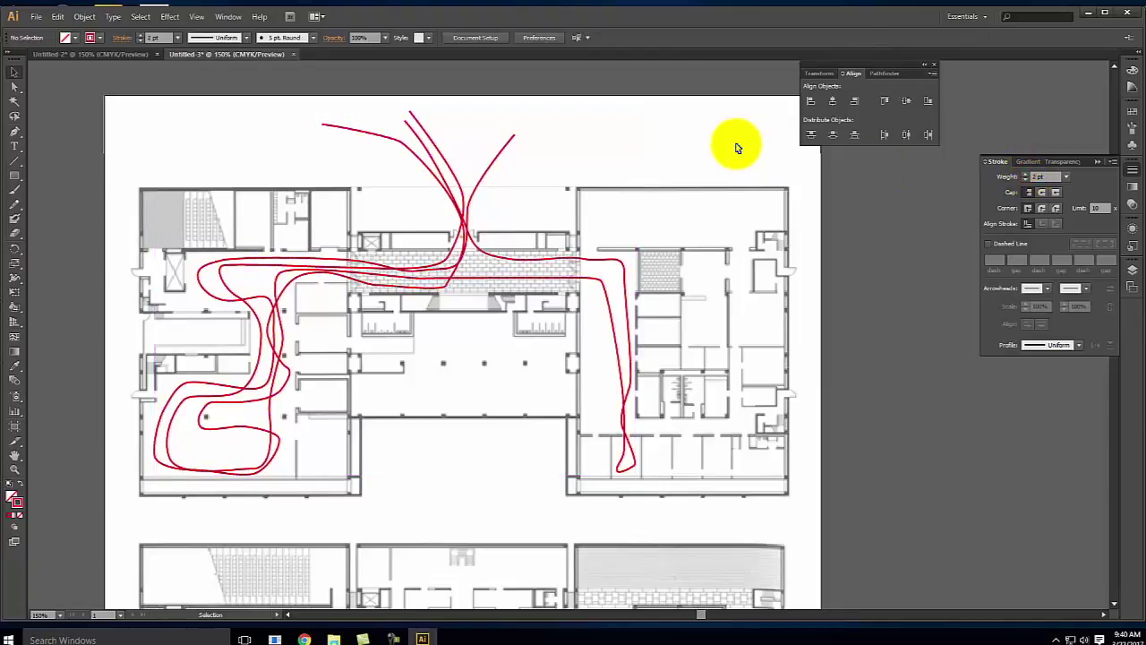
- Make the path that only loops through the left wing a dashed line with 2 pt dash and 2 pt gap, and deselect it
{"action": "left_click", "coordinate": [511, 136]}
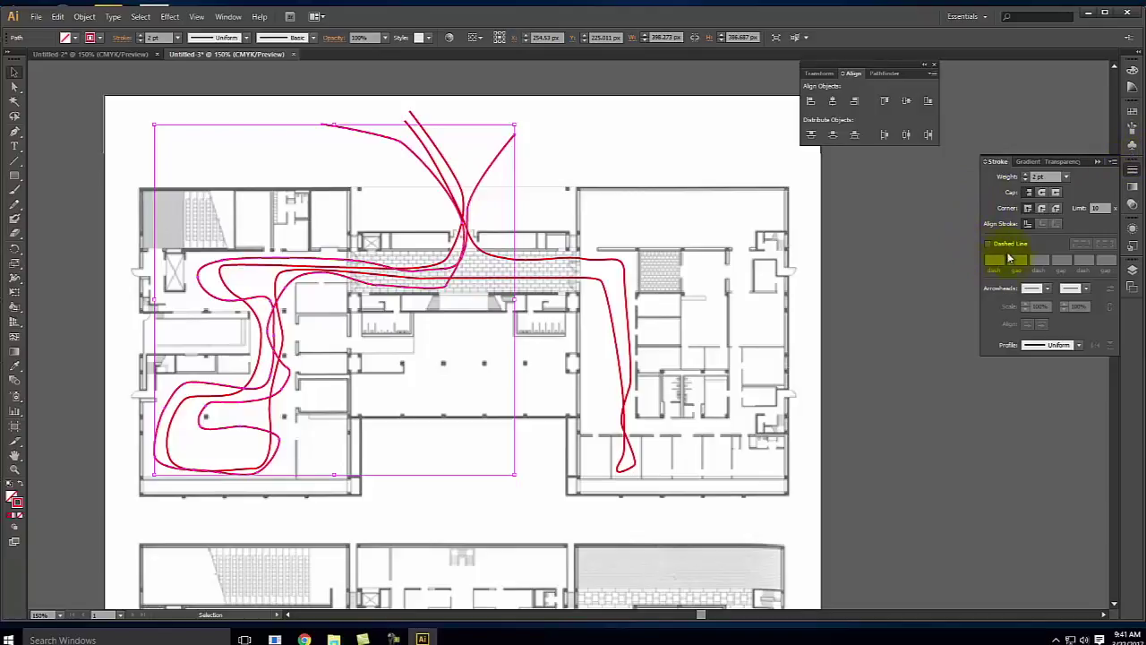
{"action": "left_click", "coordinate": [988, 243]}
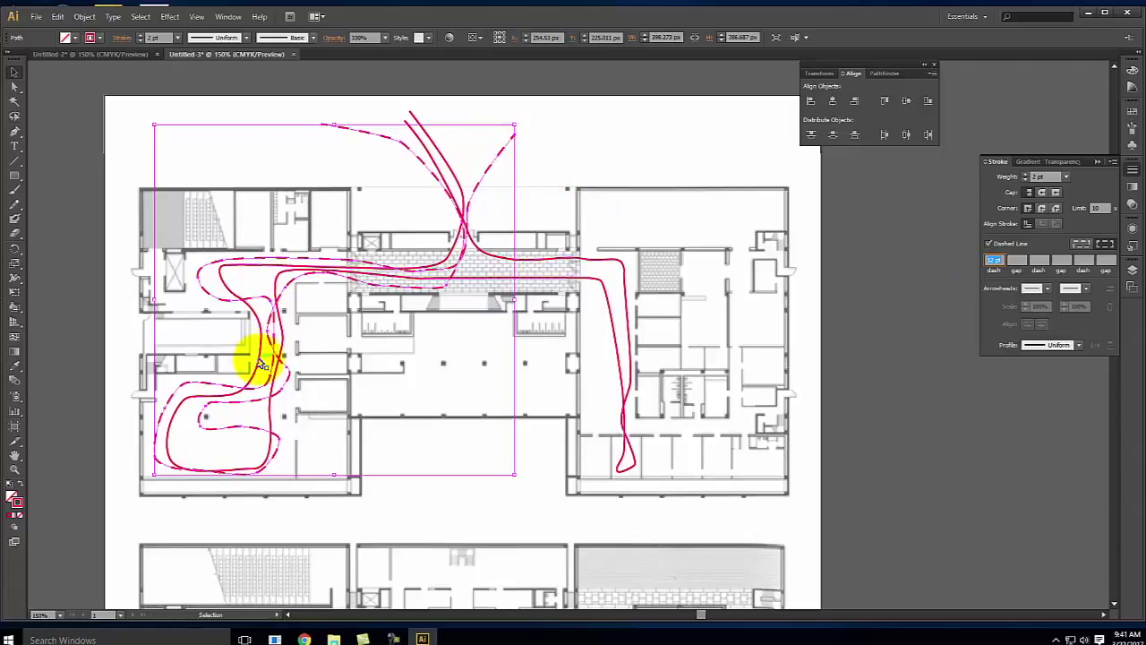
{"action": "left_click", "coordinate": [1005, 261]}
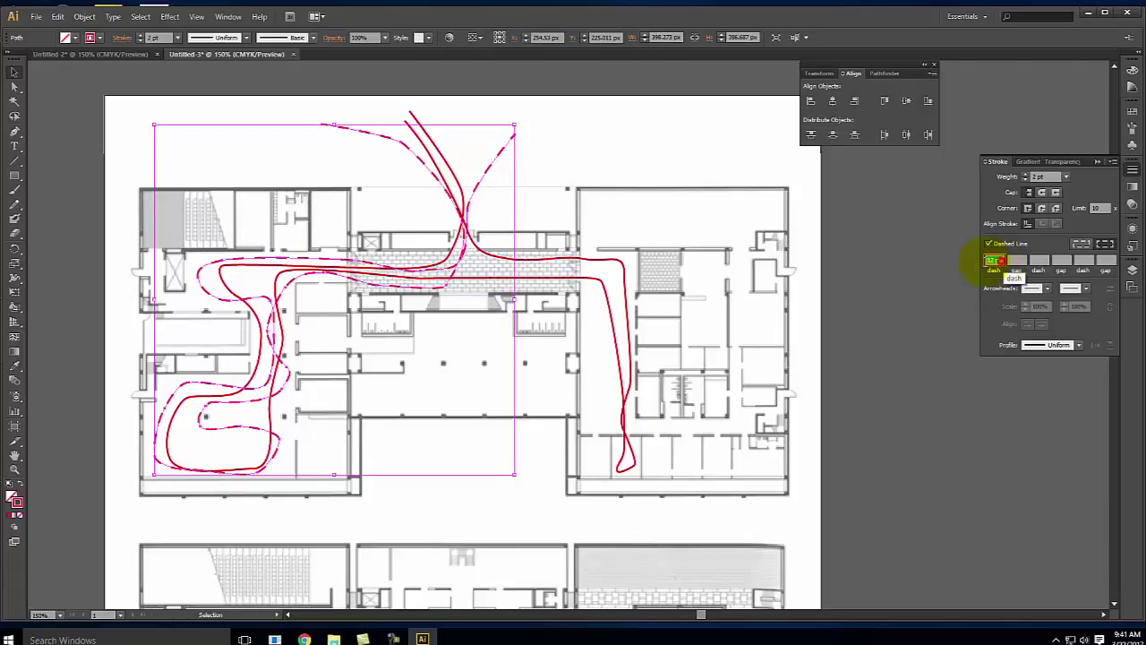
{"action": "type", "text": "2"}
{"action": "key", "text": "Tab"}
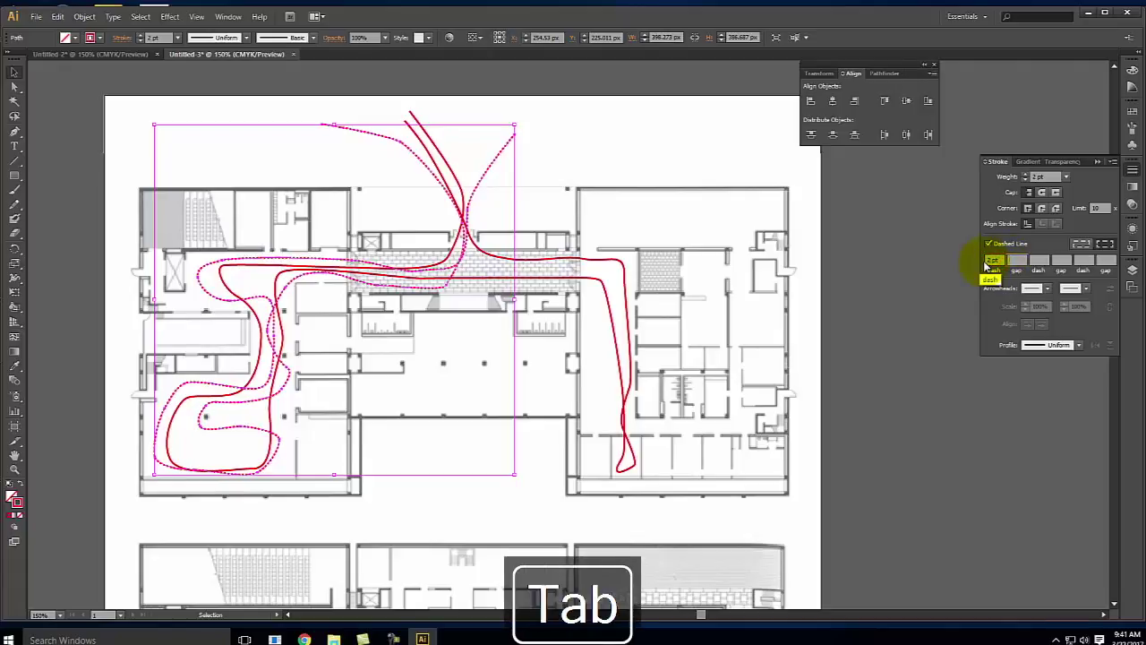
{"action": "type", "text": "2"}
{"action": "key", "text": "Tab"}
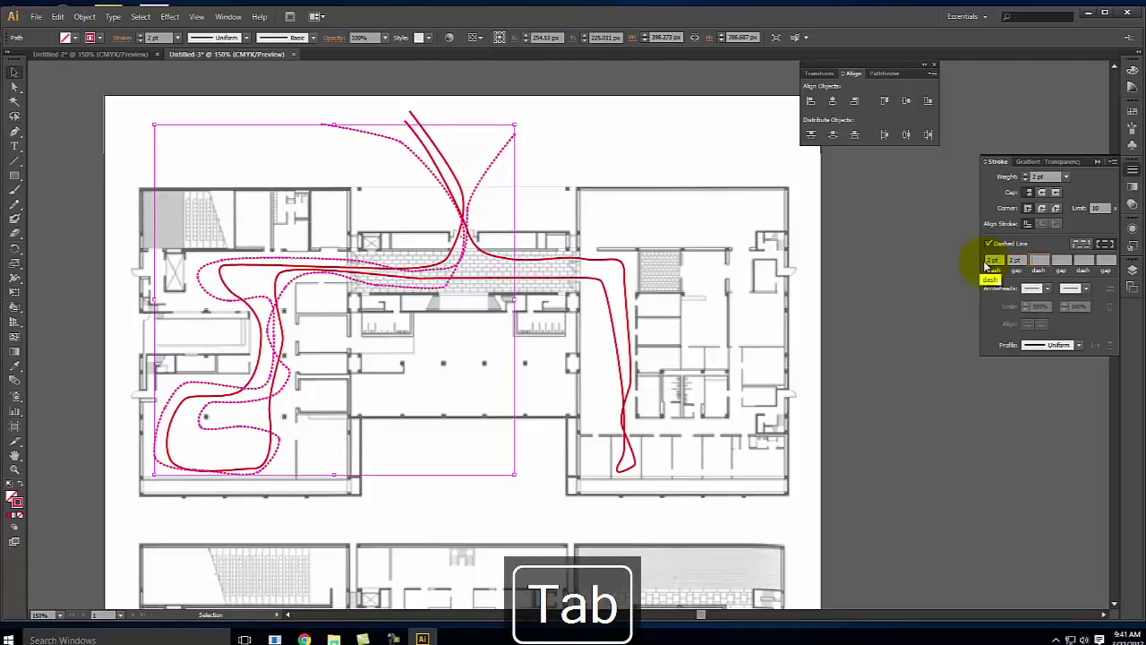
{"action": "left_click", "coordinate": [610, 138]}
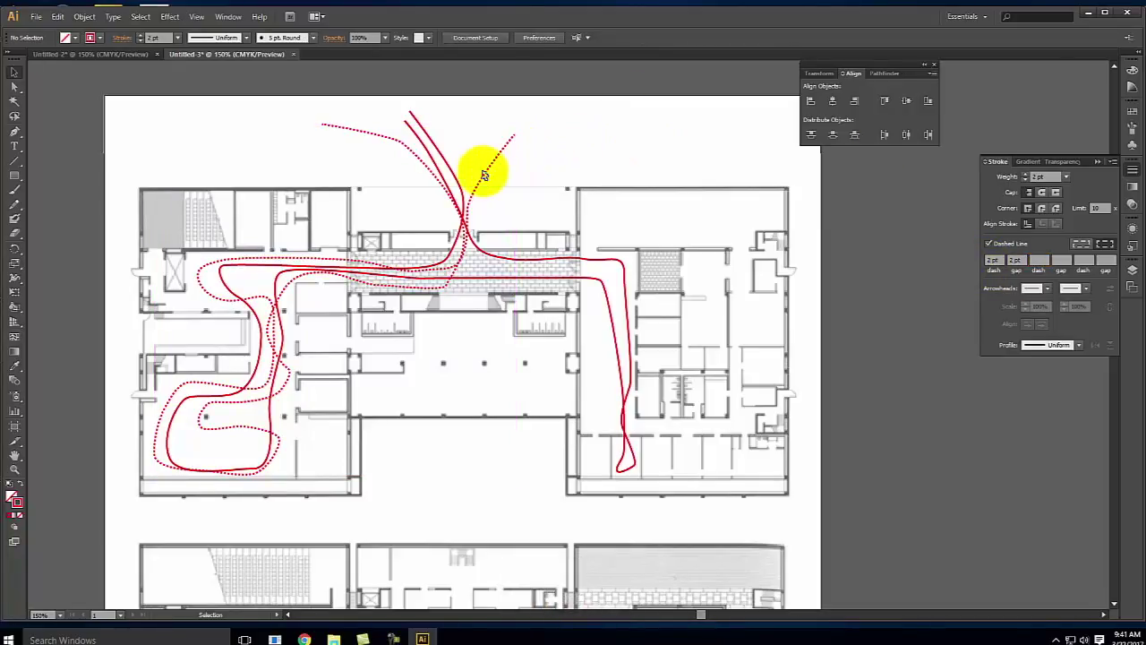
- Copy the dashed stroke onto the solid path serving both wings with the Eyedropper, and deselect it
{"action": "left_click", "coordinate": [450, 167]}
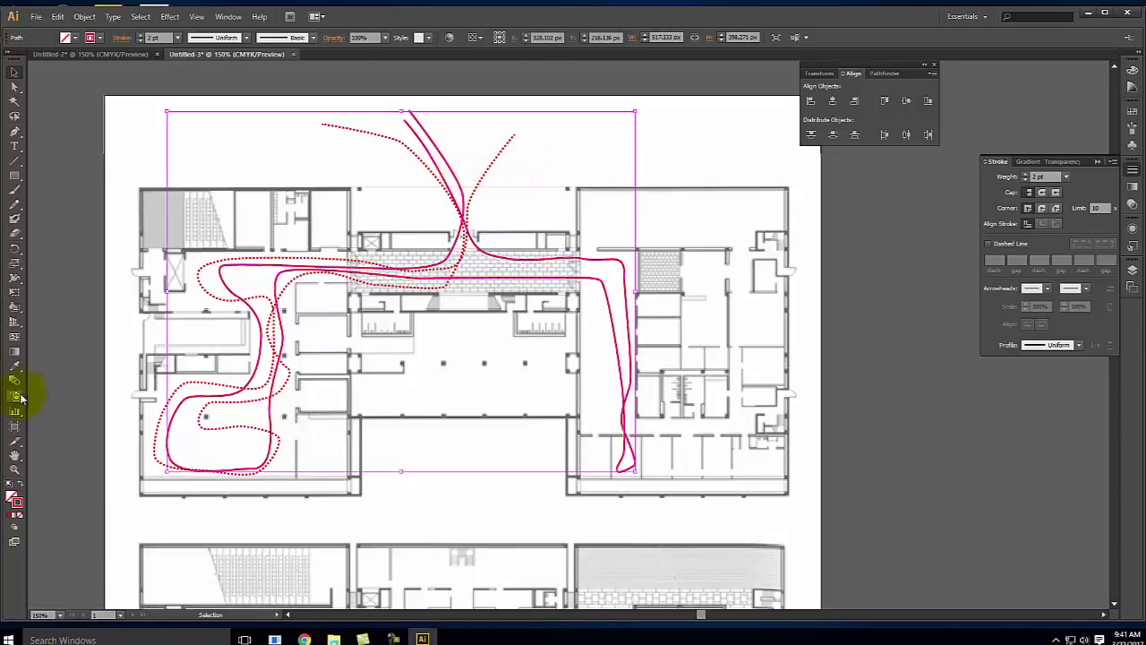
{"action": "left_click", "coordinate": [16, 367]}
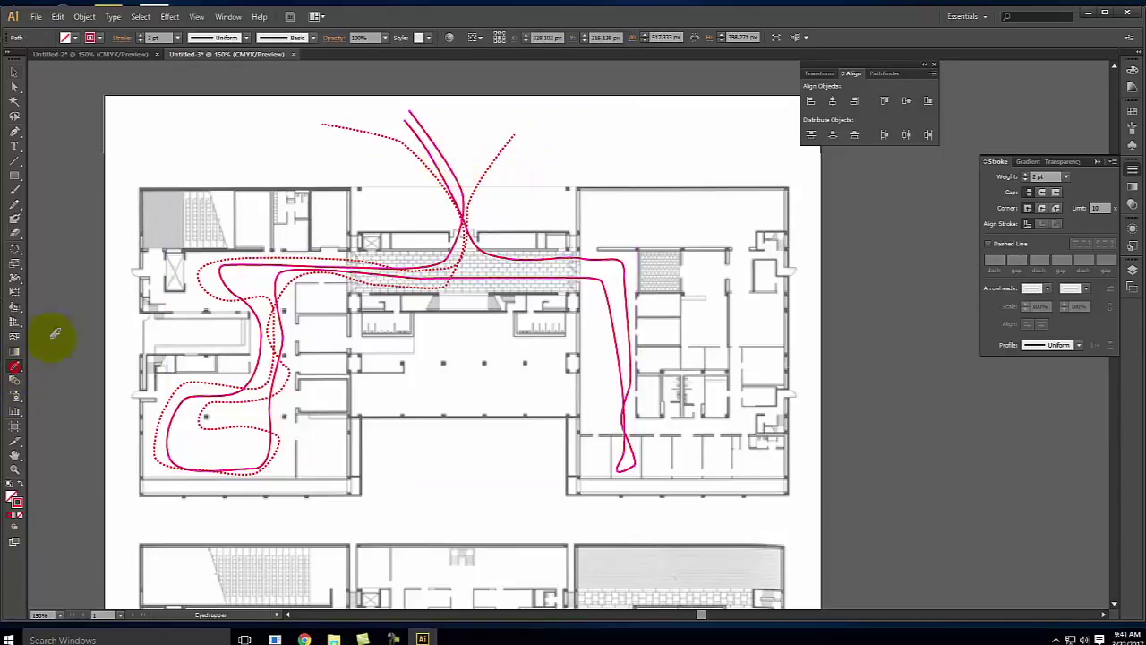
{"action": "left_click", "coordinate": [487, 170]}
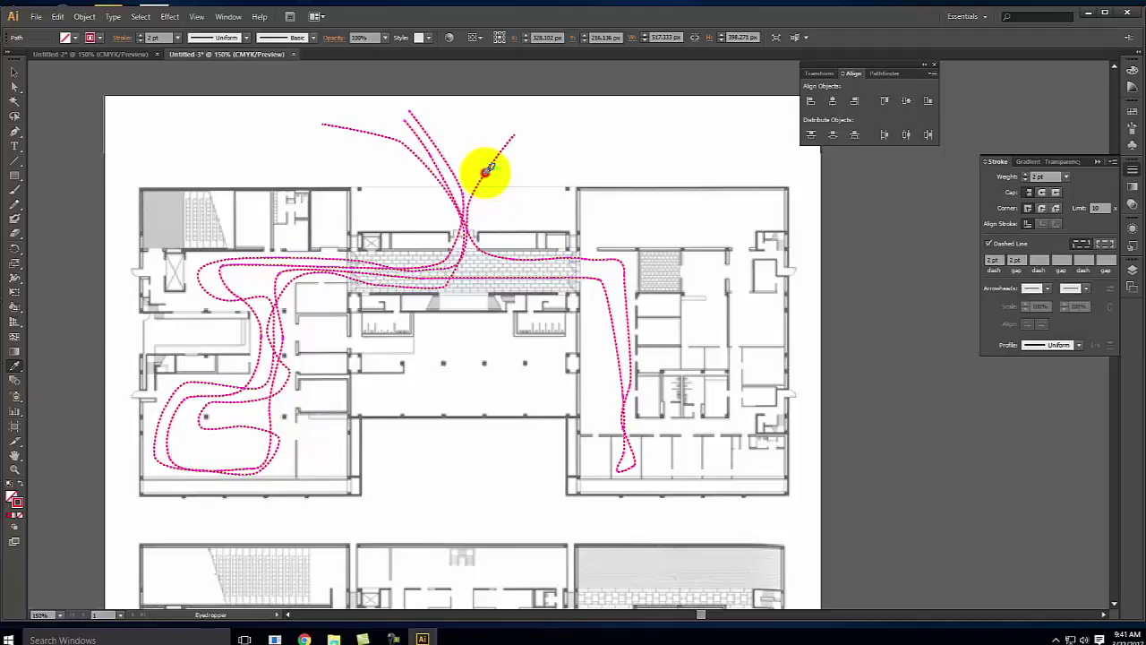
{"action": "left_click", "coordinate": [14, 72]}
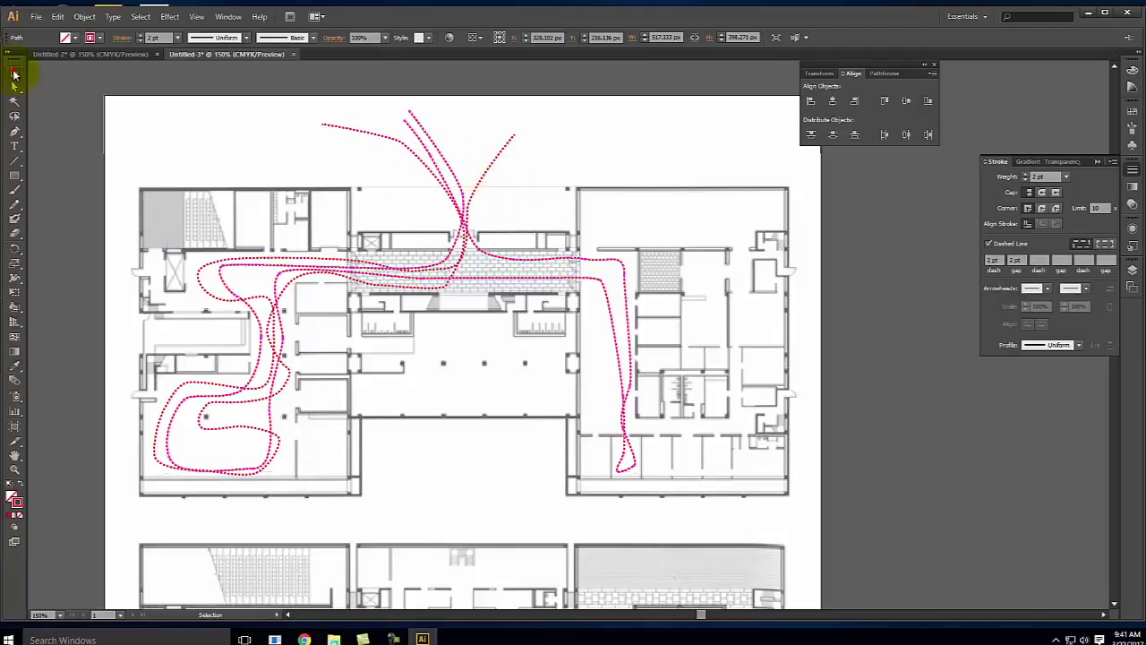
{"action": "left_click", "coordinate": [255, 141]}
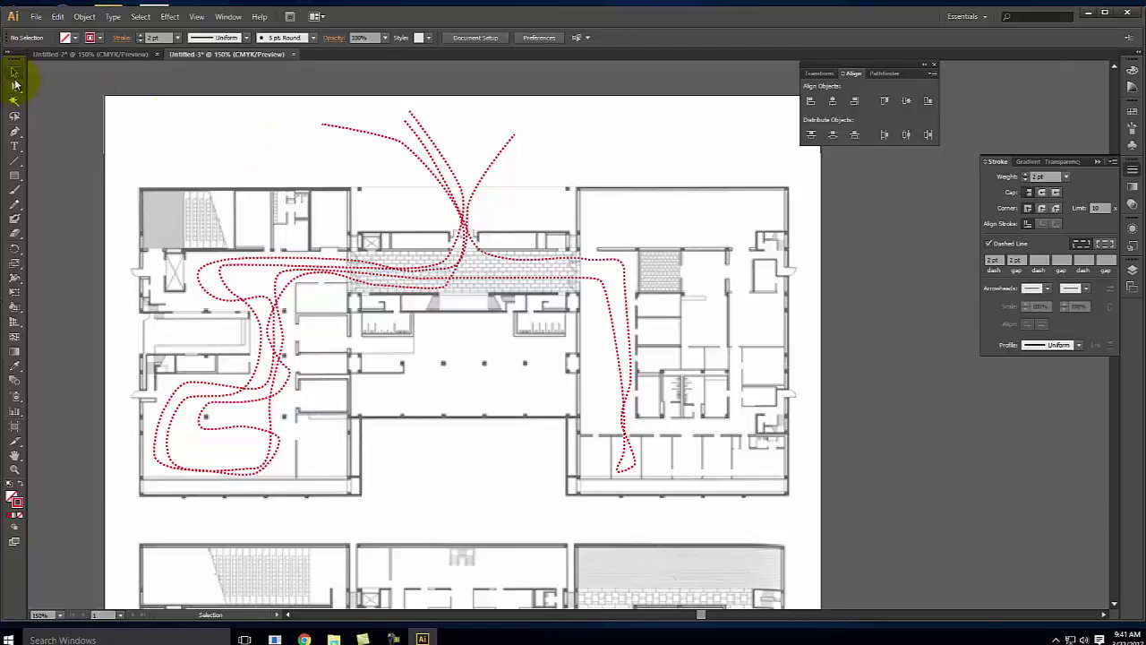
- Apply the rough black charcoal art brush to the left-wing path, turn off its dashed line, and deselect it
{"action": "left_click", "coordinate": [503, 153]}
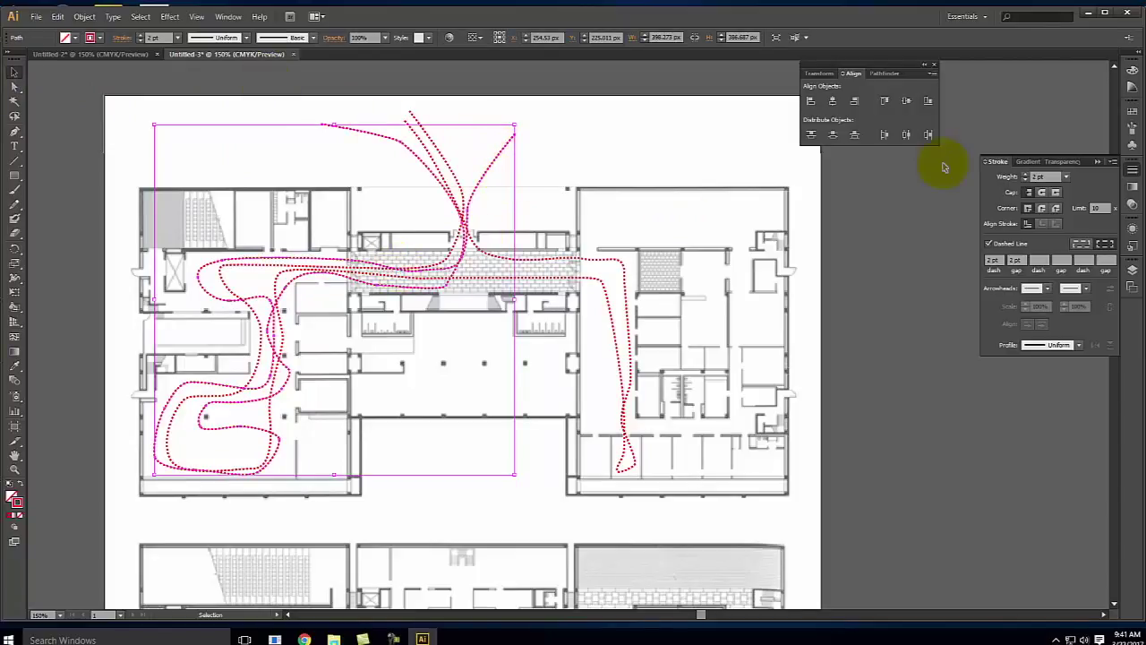
{"action": "left_click", "coordinate": [1131, 130]}
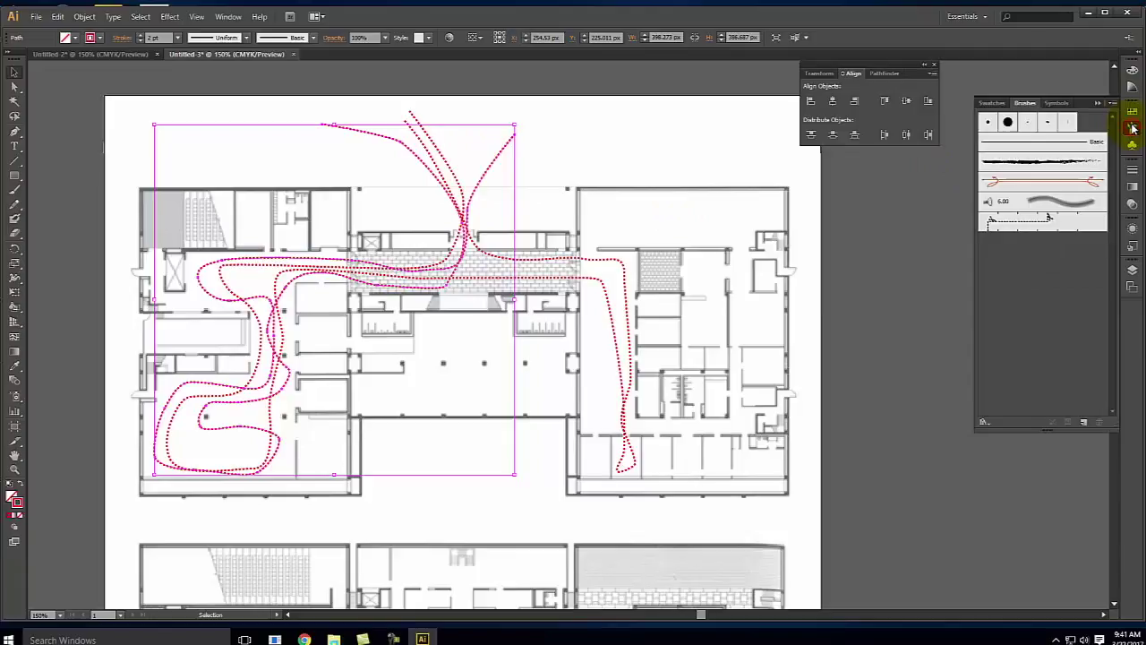
{"action": "left_click", "coordinate": [1041, 166]}
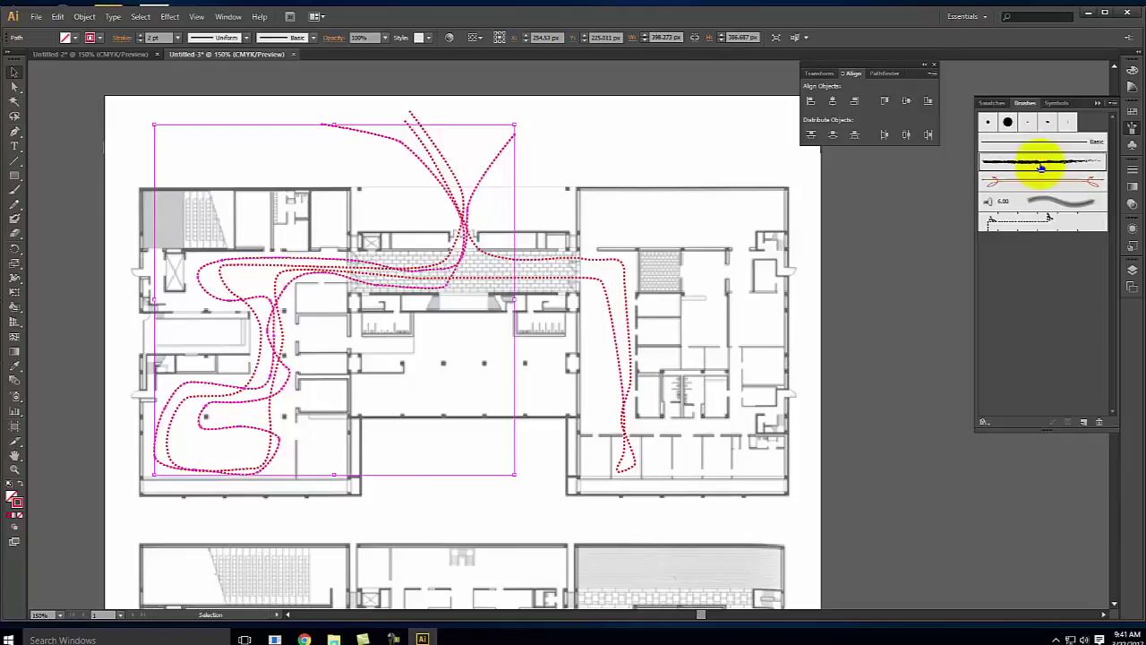
{"action": "left_click", "coordinate": [1038, 165]}
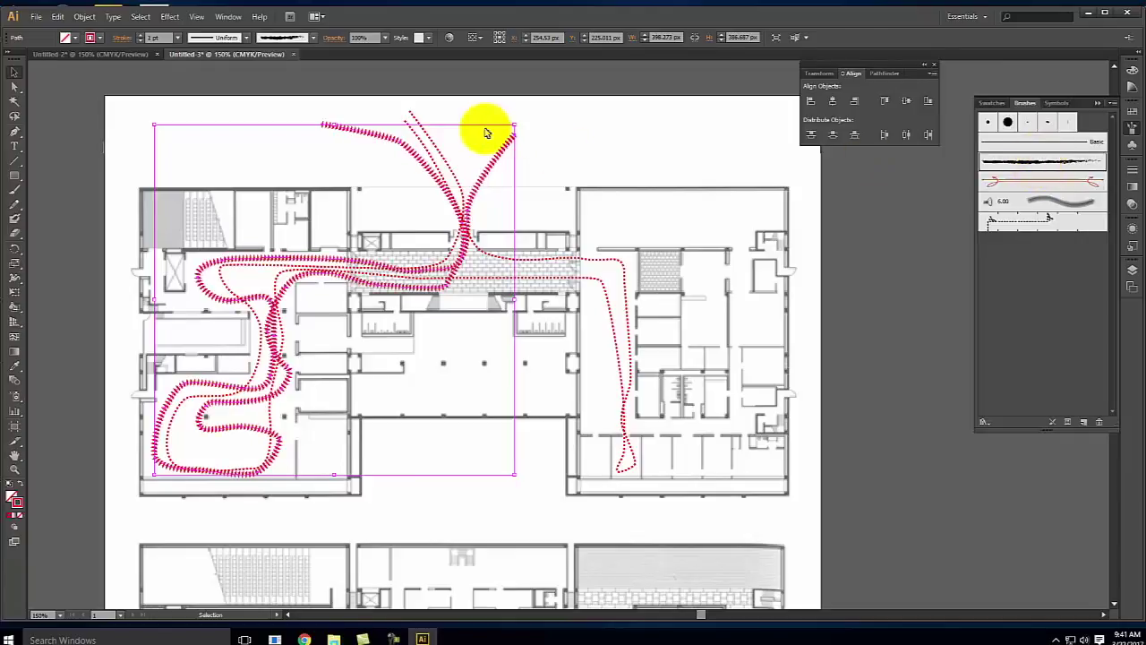
{"action": "left_click", "coordinate": [1132, 171]}
{"action": "left_click", "coordinate": [988, 244]}
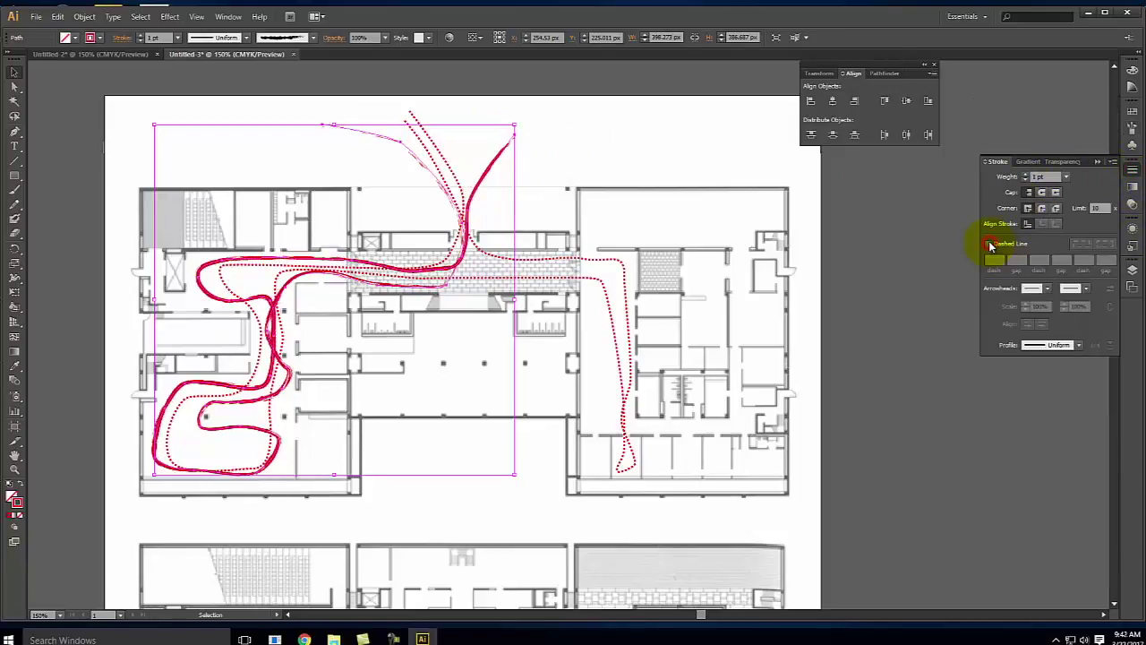
{"action": "left_click", "coordinate": [597, 134]}
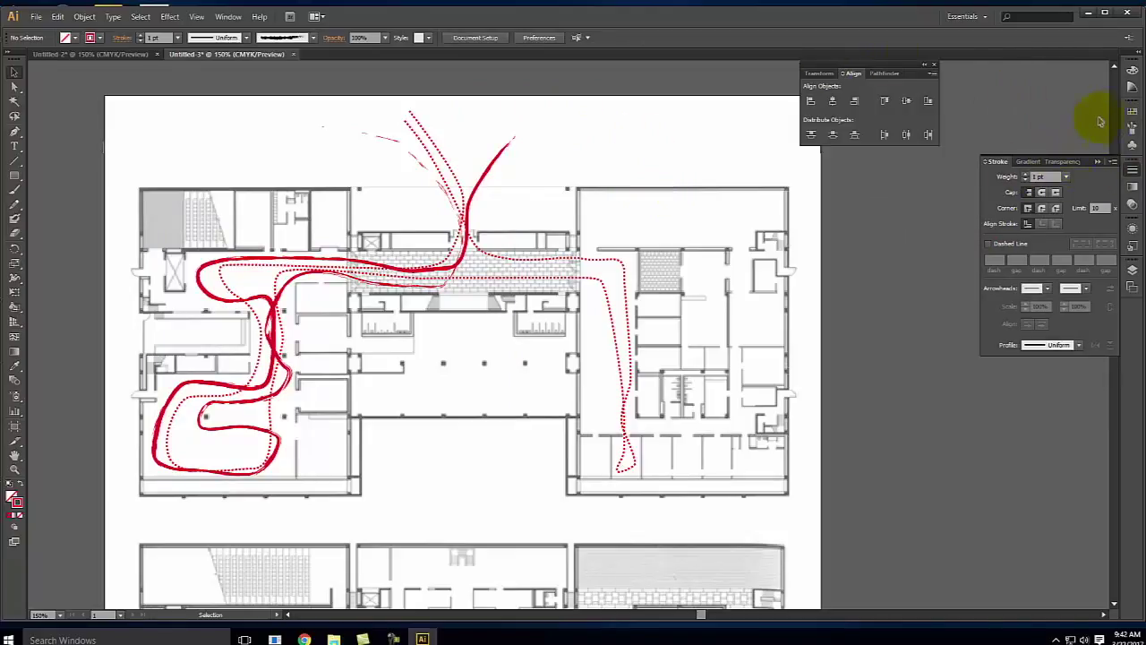
- Open the Artistic_ChalkCharcoalPencil brush library and pick a thin rough-edged brush from it
{"action": "left_click", "coordinate": [1134, 129]}
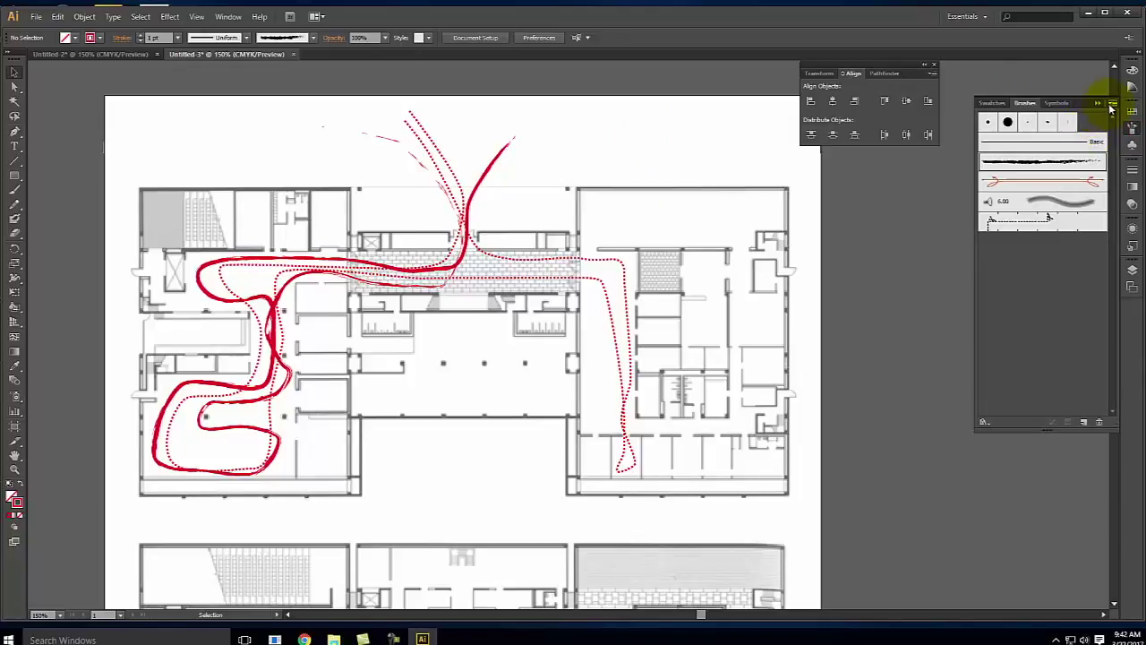
{"action": "left_click", "coordinate": [1112, 105]}
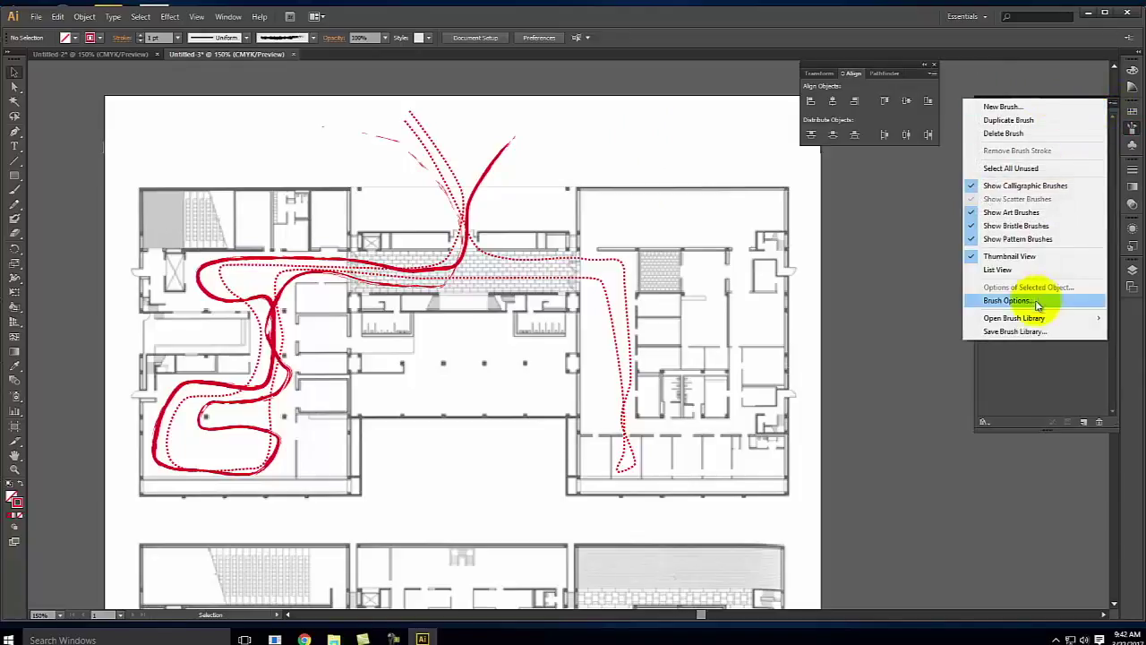
{"action": "mouse_move", "coordinate": [1037, 326]}
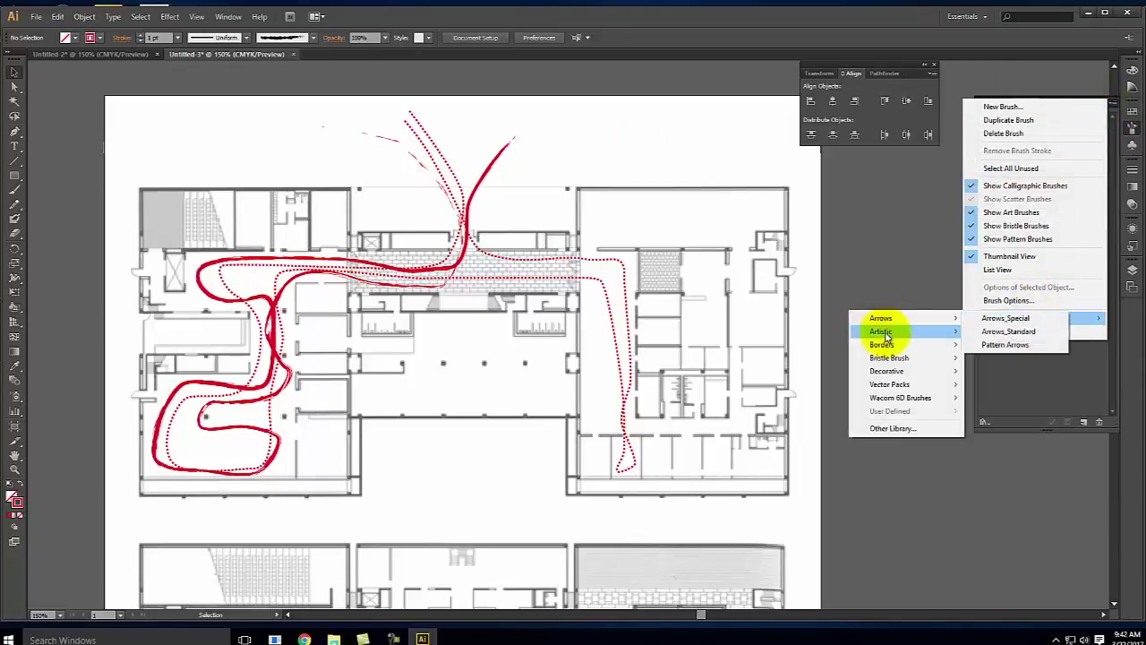
{"action": "mouse_move", "coordinate": [895, 330]}
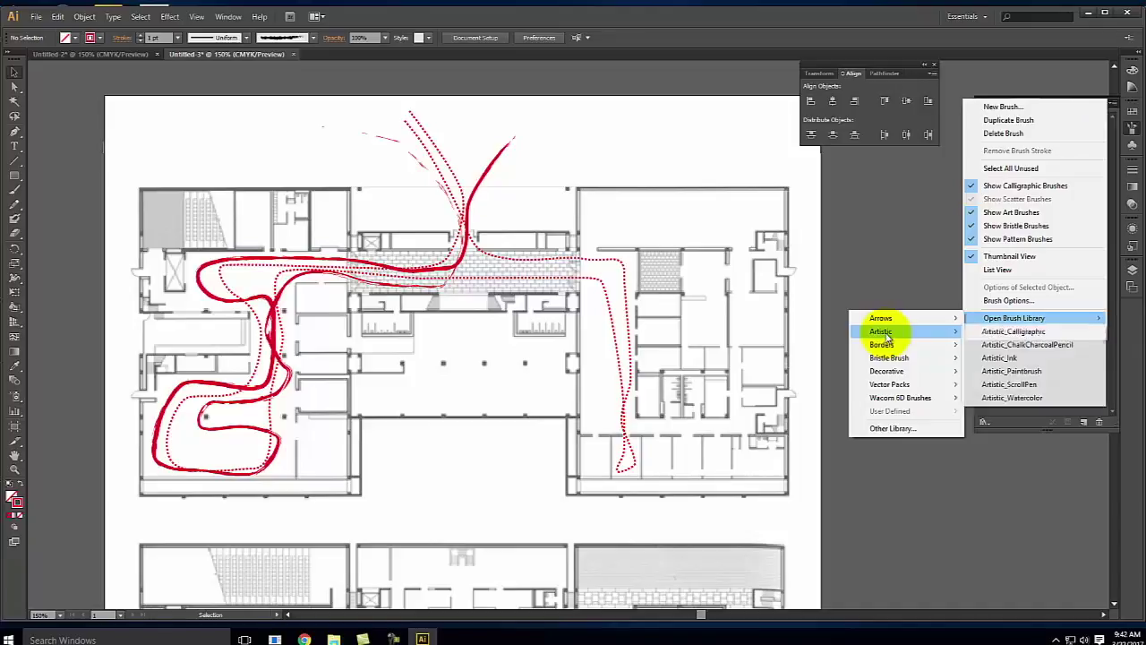
{"action": "left_click", "coordinate": [1045, 349]}
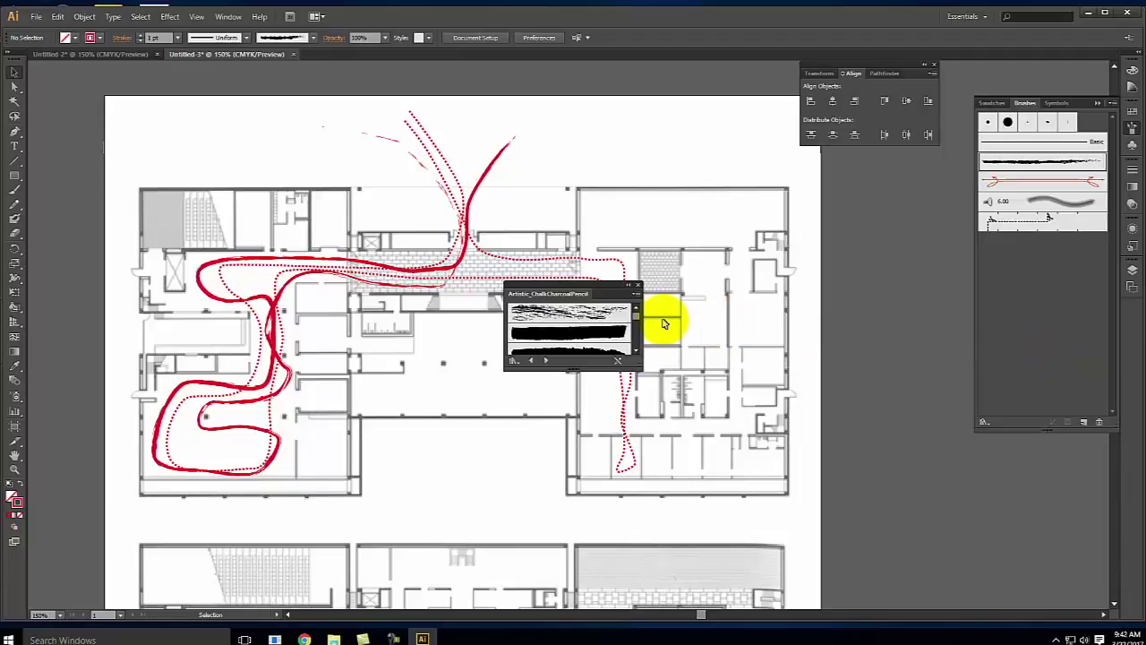
{"action": "left_click_drag", "start_coordinate": [635, 322], "coordinate": [638, 346]}
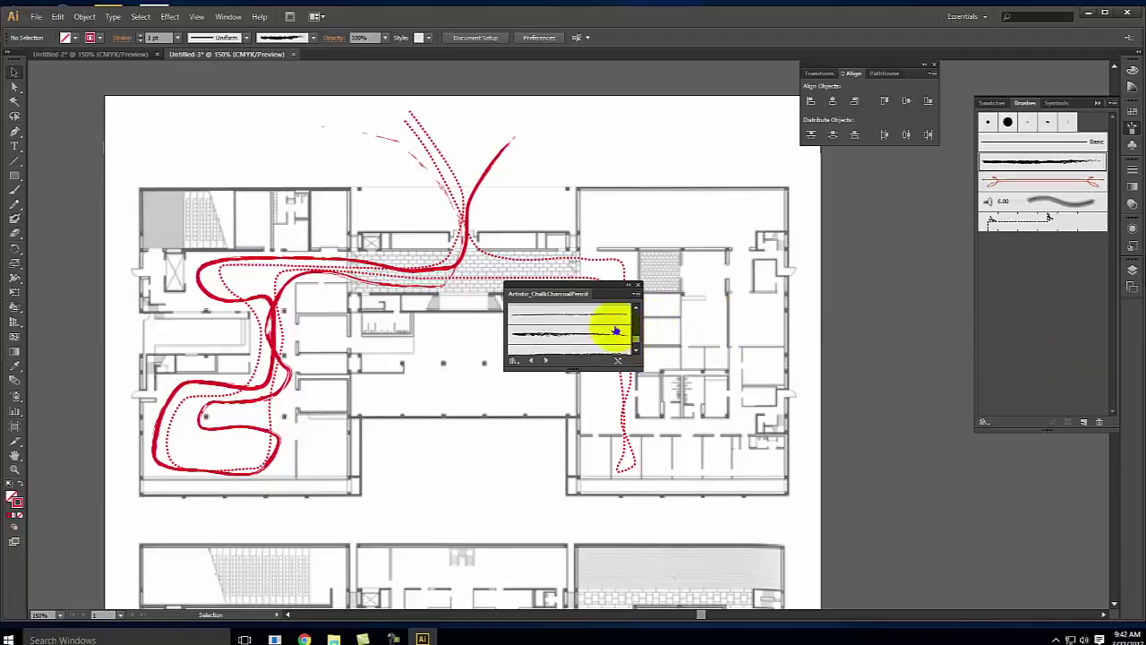
{"action": "left_click", "coordinate": [588, 309]}
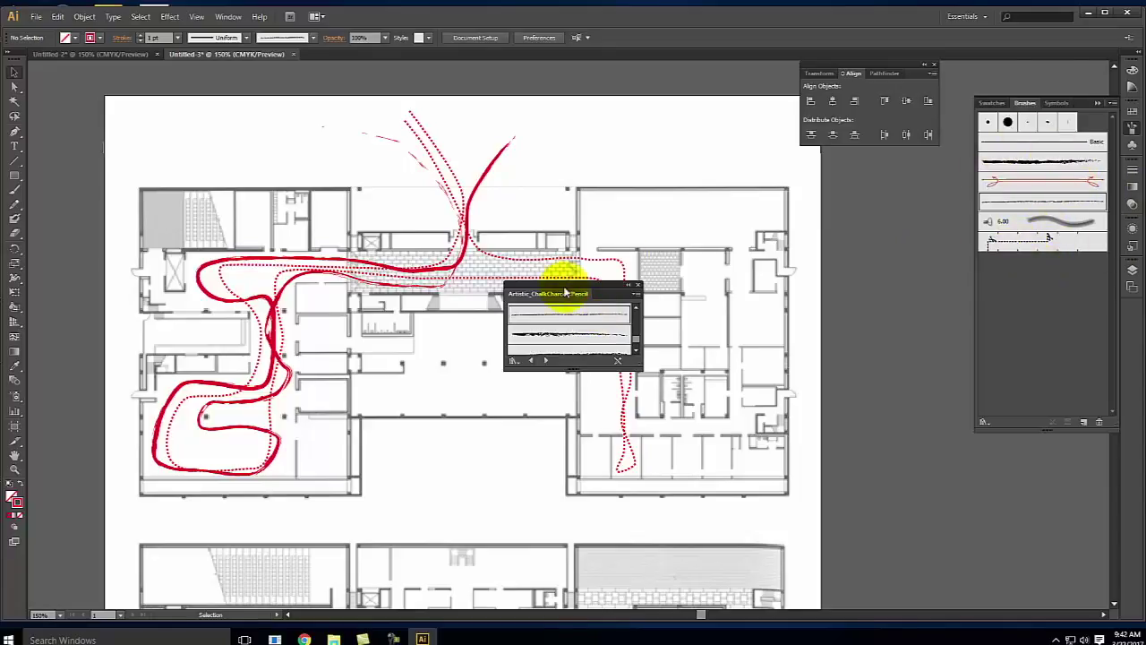
- Try a rough charcoal brush on the left-wing path, replace it with a fine pencil brush from the library, and deselect the path
{"action": "left_click", "coordinate": [409, 154]}
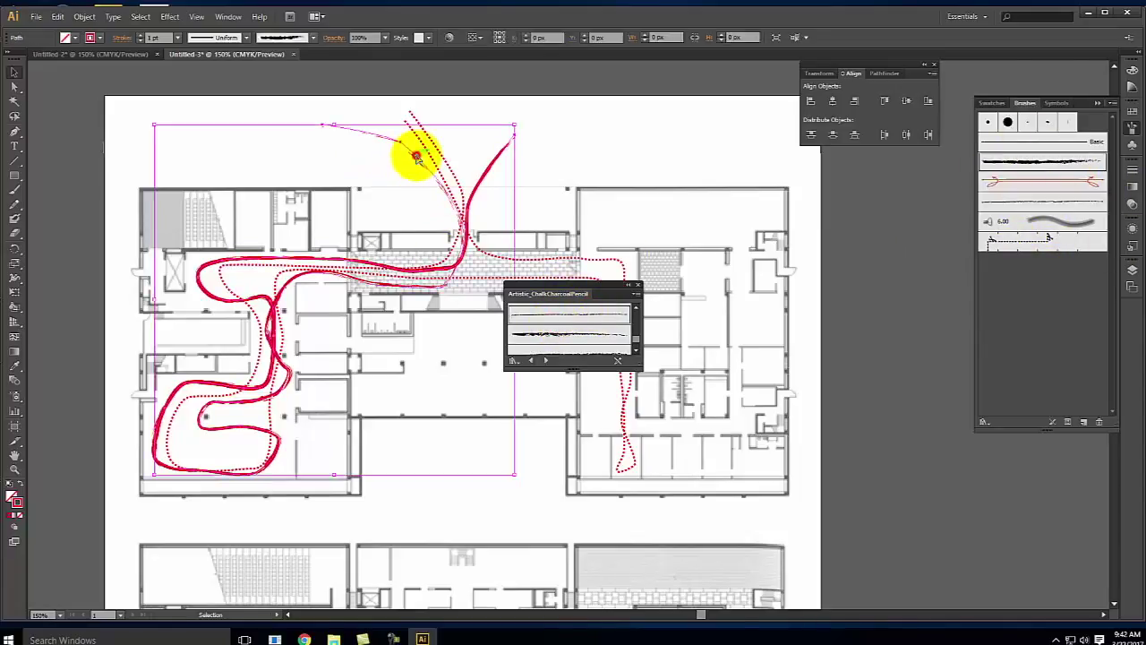
{"action": "left_click", "coordinate": [574, 336]}
{"action": "scroll", "coordinate": [591, 331], "scroll_direction": "down", "scroll_amount": 1}
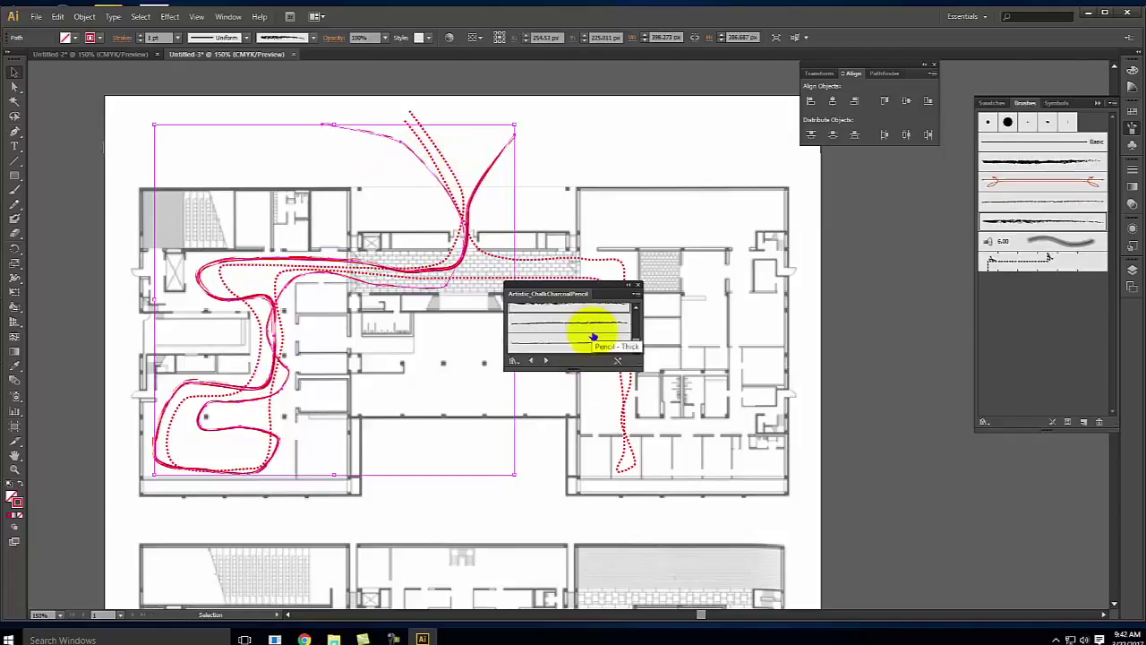
{"action": "left_click", "coordinate": [591, 336]}
{"action": "left_click", "coordinate": [586, 153]}
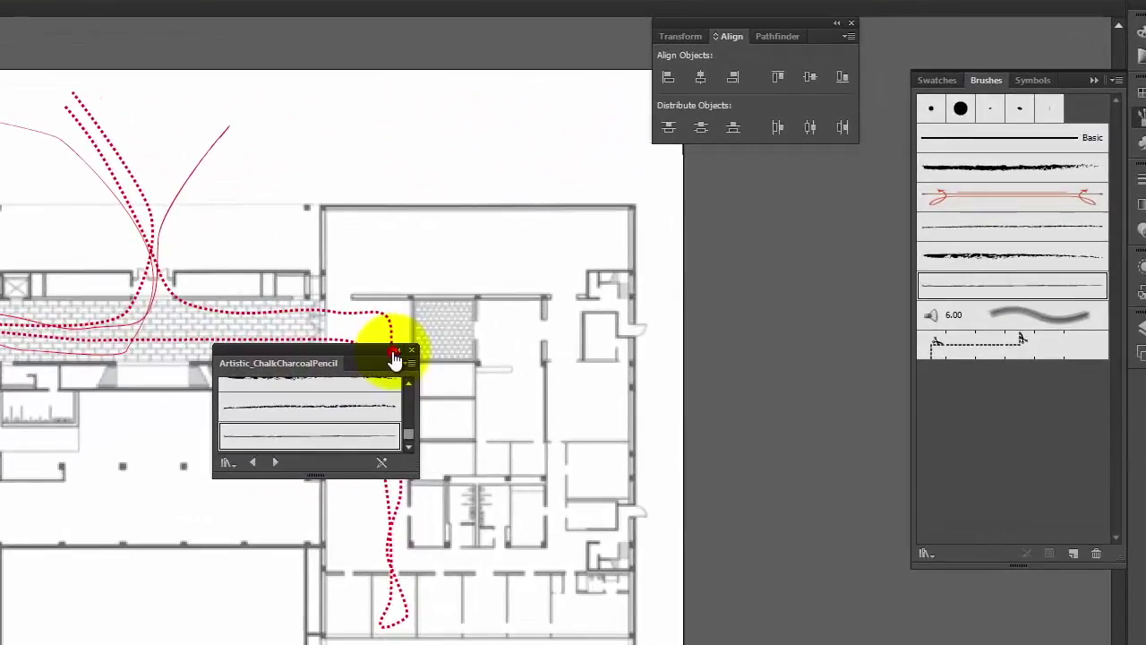
- Apply the 5 pt. Oval calligraphic brush to the left-wing circulation path
{"action": "left_click", "coordinate": [626, 285]}
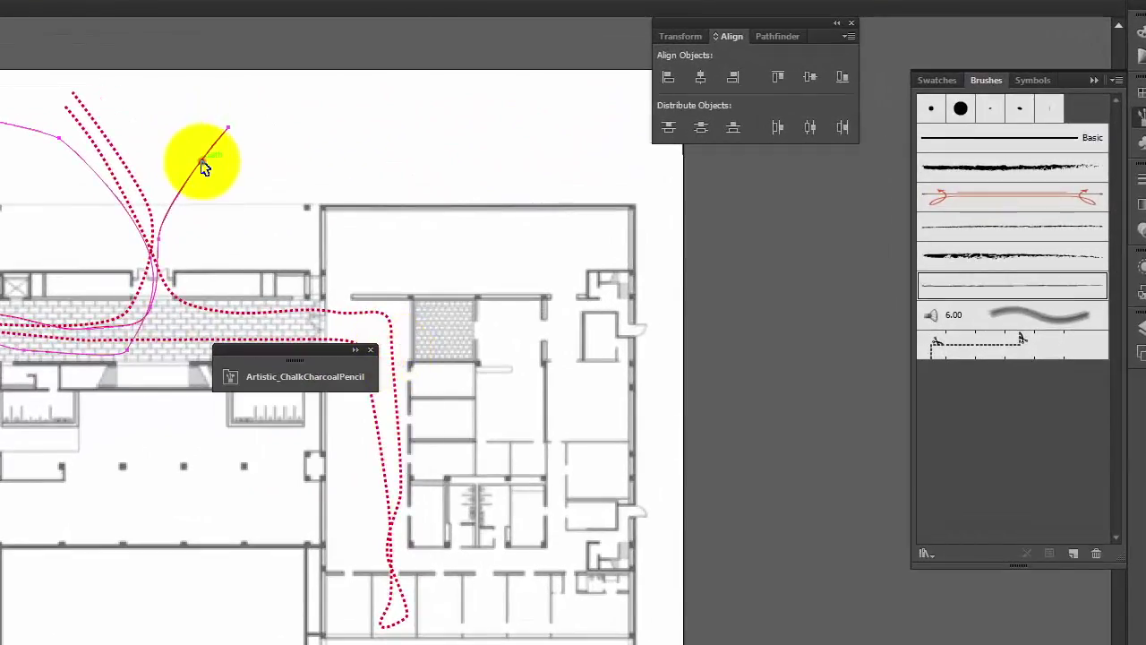
{"action": "left_click", "coordinate": [206, 159]}
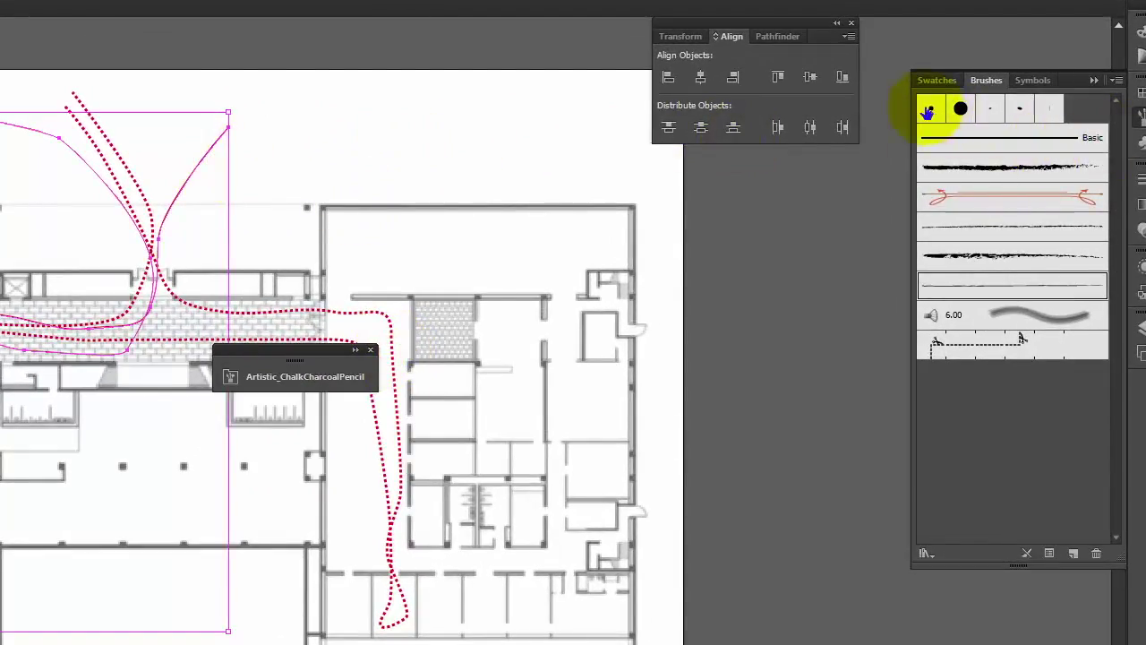
{"action": "left_click", "coordinate": [1019, 111]}
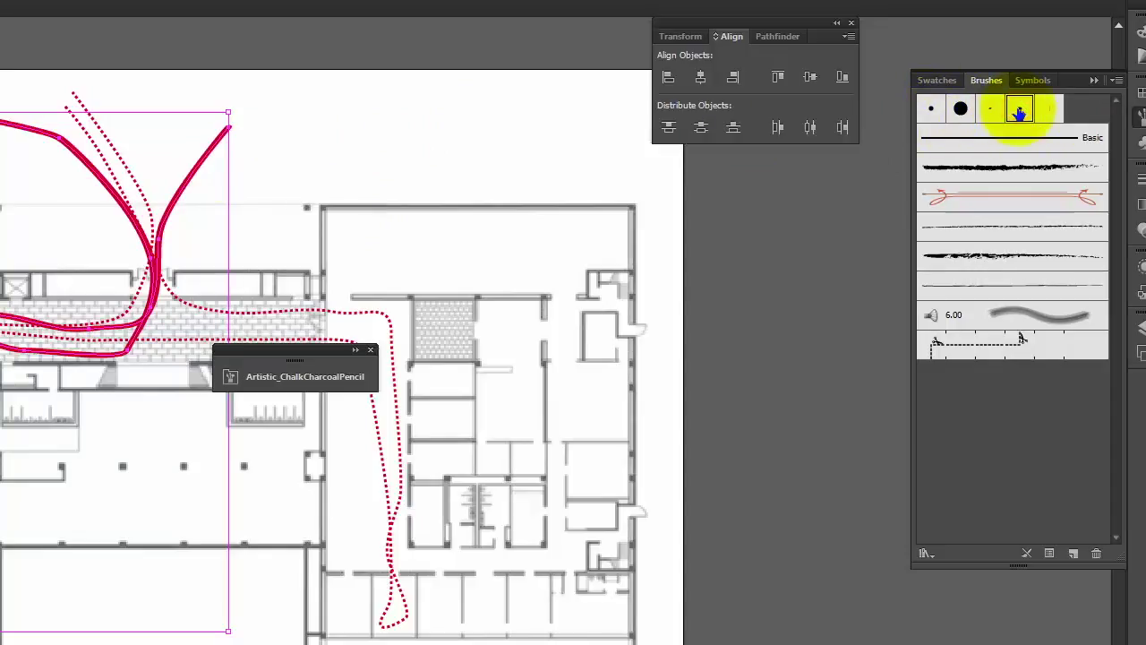
- Create a new calligraphic brush with a 38° angle, 34% roundness and 9 pt size, and deselect the path
{"action": "left_click", "coordinate": [1075, 552]}
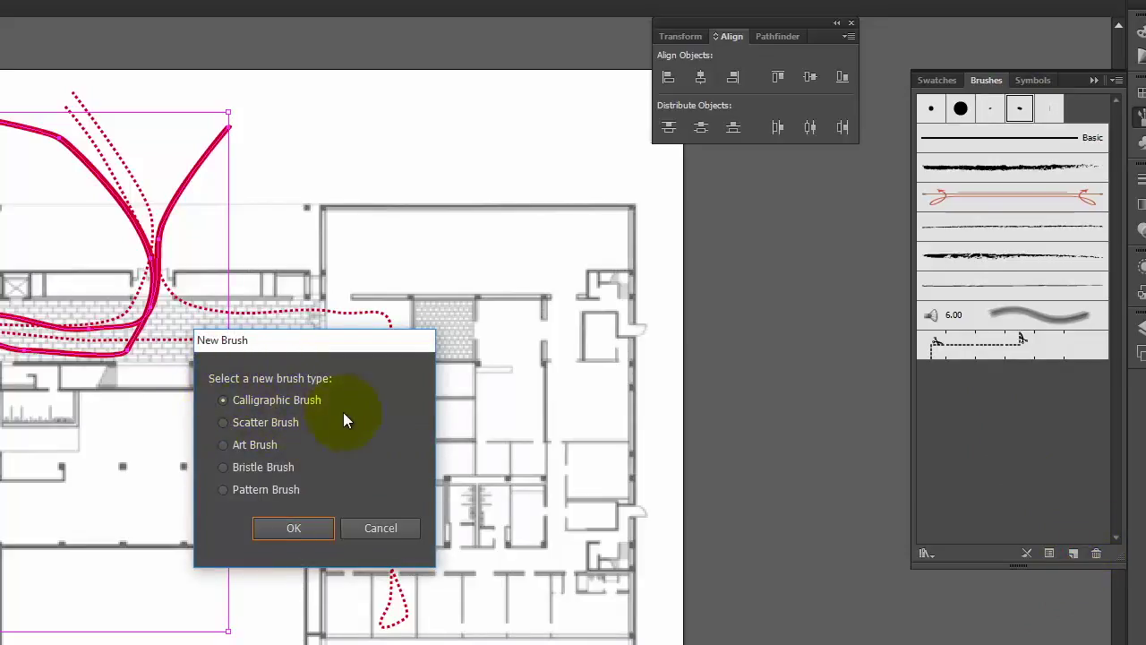
{"action": "left_click", "coordinate": [311, 528]}
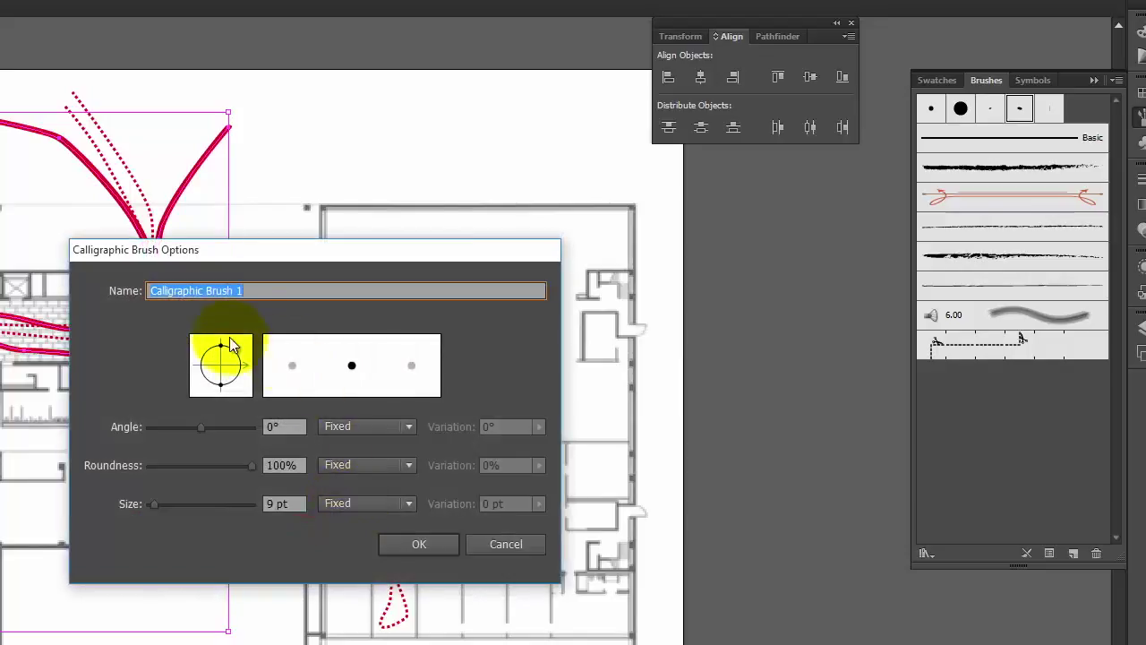
{"action": "left_click_drag", "start_coordinate": [220, 346], "coordinate": [223, 362]}
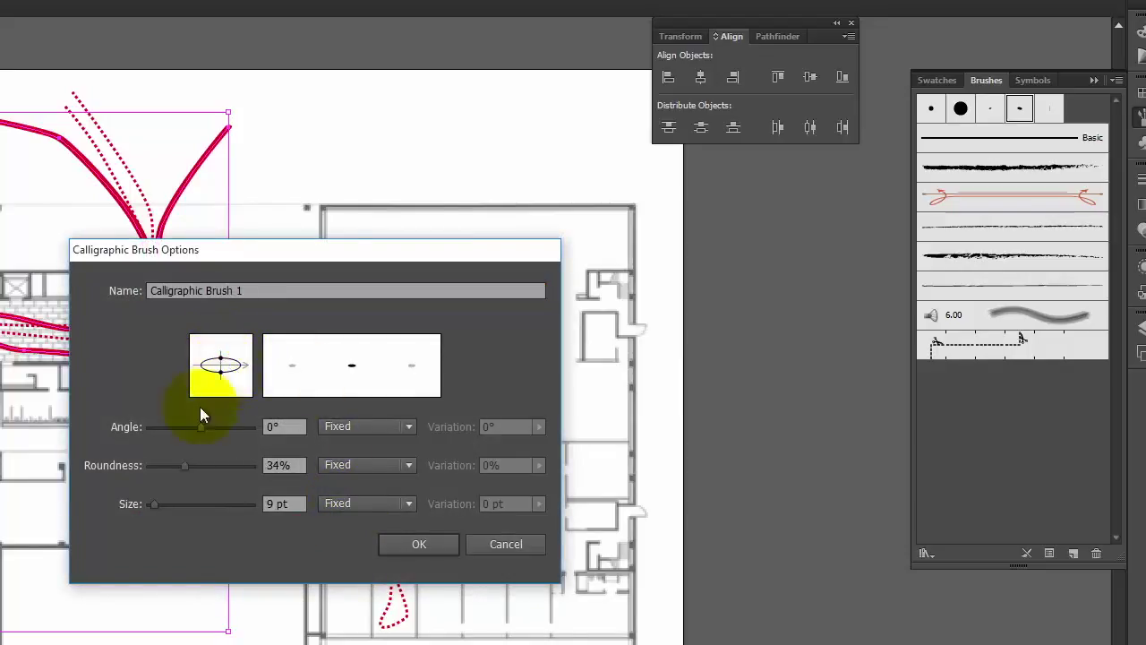
{"action": "left_click_drag", "start_coordinate": [209, 427], "coordinate": [213, 423]}
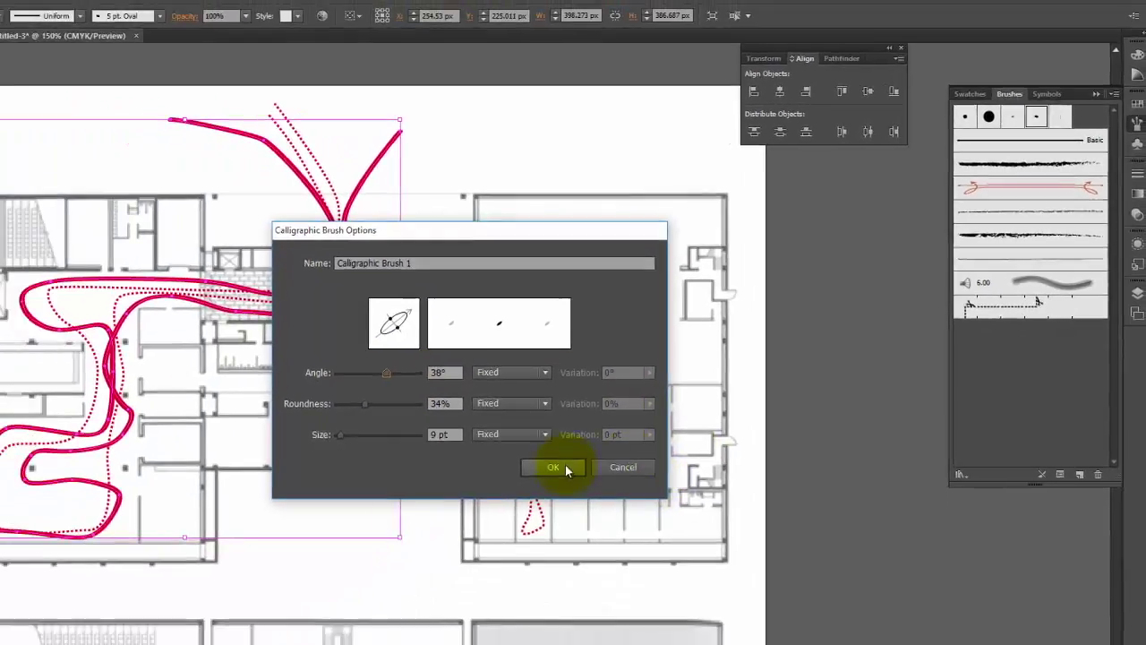
{"action": "left_click", "coordinate": [419, 543]}
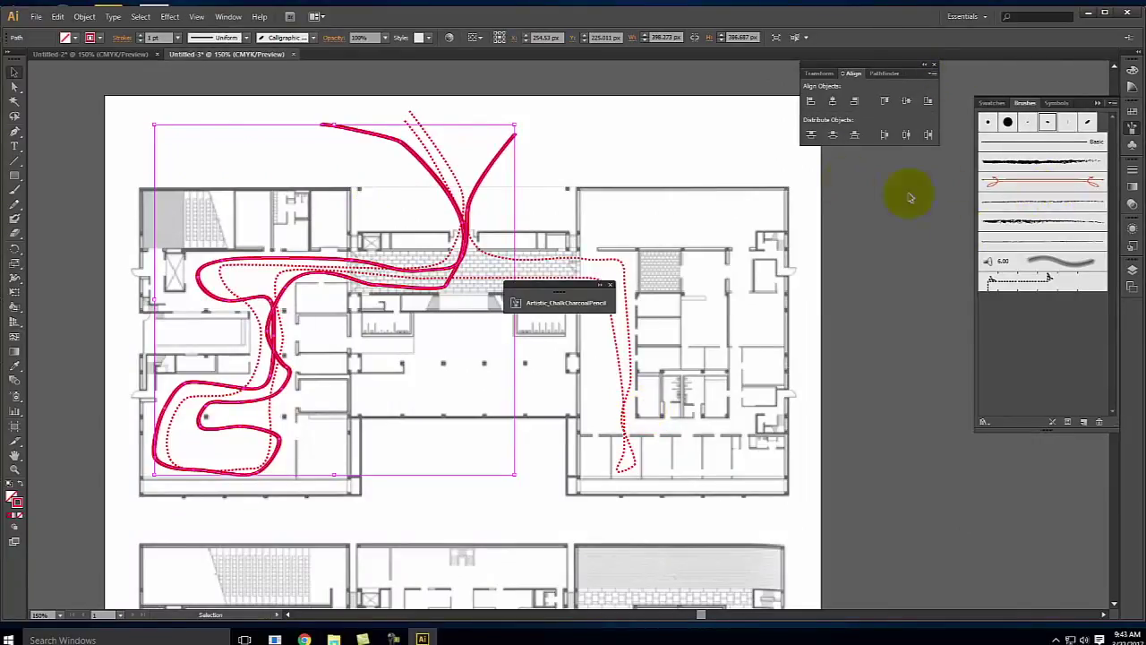
{"action": "left_click", "coordinate": [630, 149]}
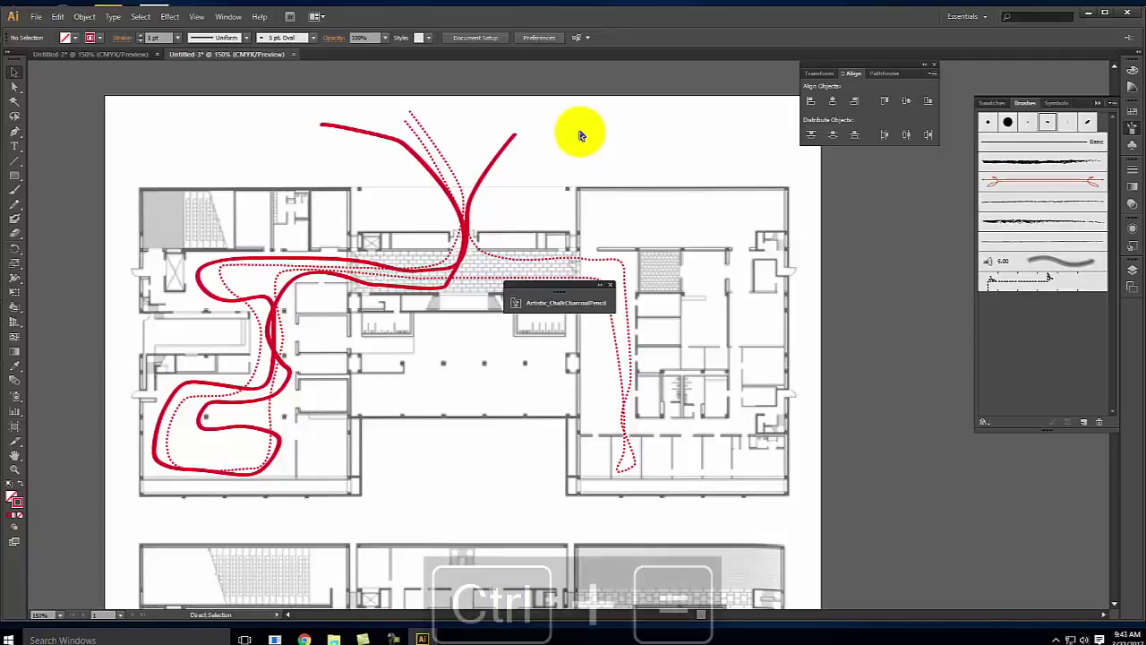
- Close the Artistic_ChalkCharcoalPencil brush library and activate the Pen tool over the blank area above the right wing
{"action": "key", "text": "ctrl+equal"}
{"action": "key", "text": "ctrl+equal"}
{"action": "key", "text": "ctrl+equal"}
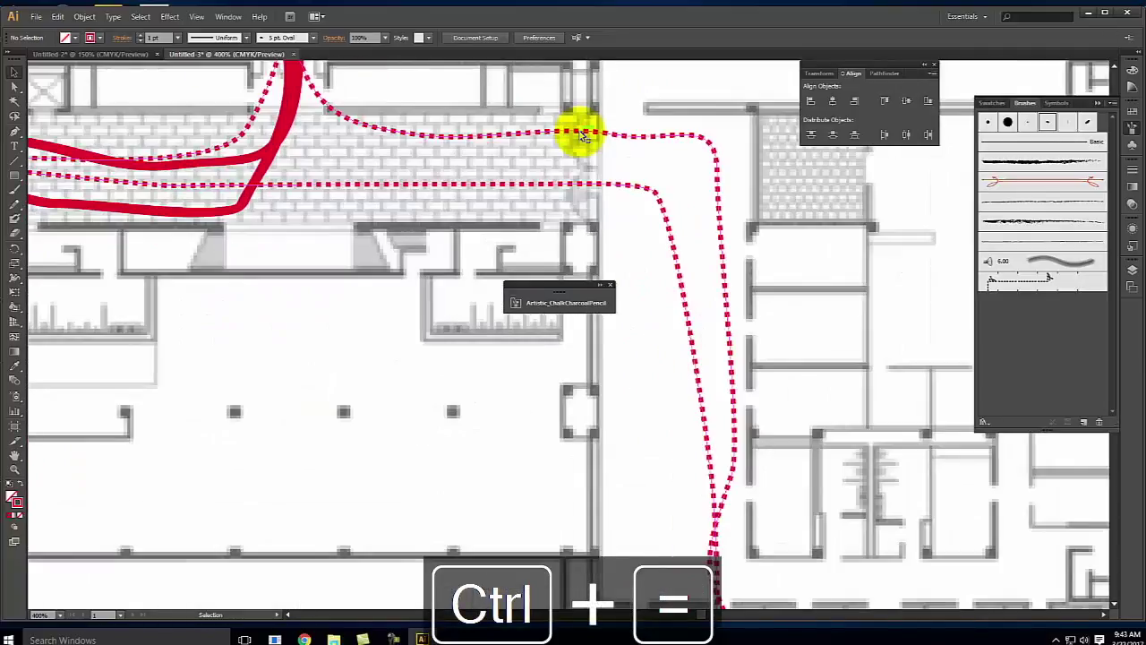
{"action": "key", "text": "v"}
{"action": "left_click_drag", "start_coordinate": [626, 120], "coordinate": [606, 251]}
{"action": "left_click", "coordinate": [640, 116]}
{"action": "key", "text": "space"}
{"action": "left_click_drag", "start_coordinate": [631, 103], "coordinate": [442, 545]}
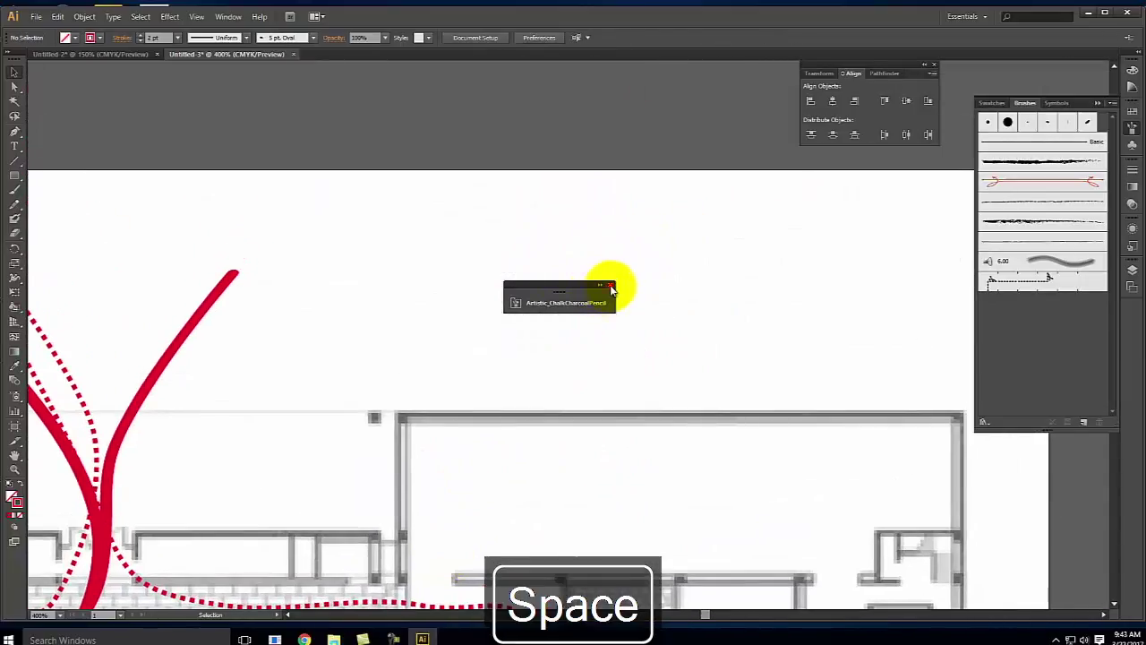
{"action": "left_click", "coordinate": [609, 285]}
{"action": "left_click_drag", "start_coordinate": [480, 256], "coordinate": [483, 273]}
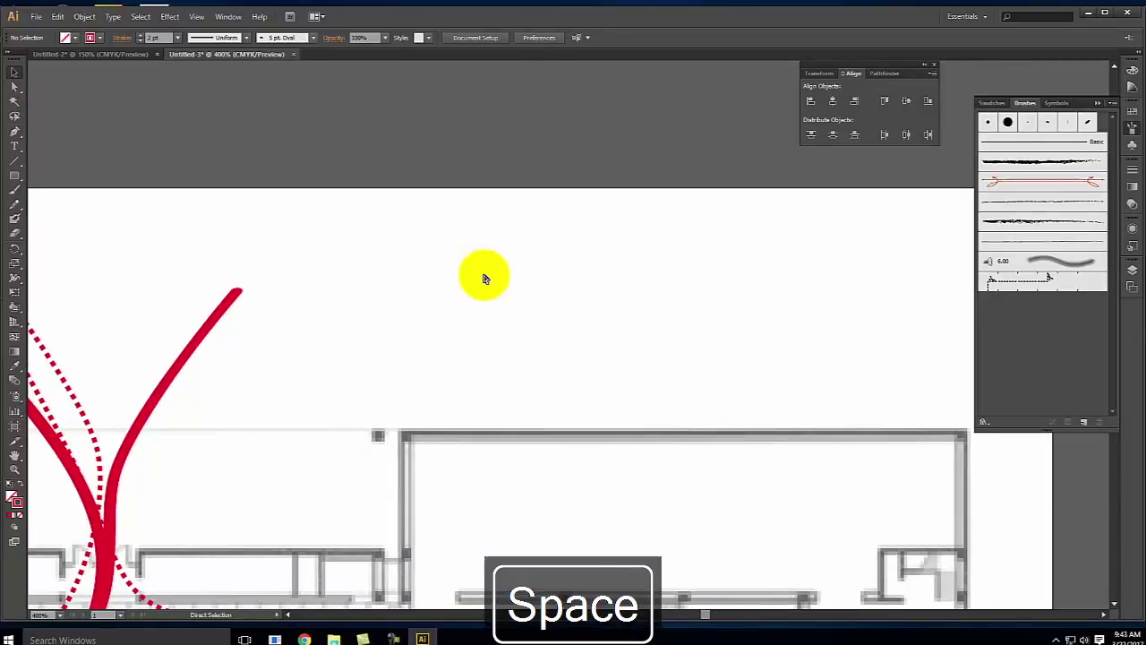
{"action": "key", "text": "ctrl+equal"}
{"action": "key", "text": "ctrl+equal"}
{"action": "left_click", "coordinate": [14, 130]}
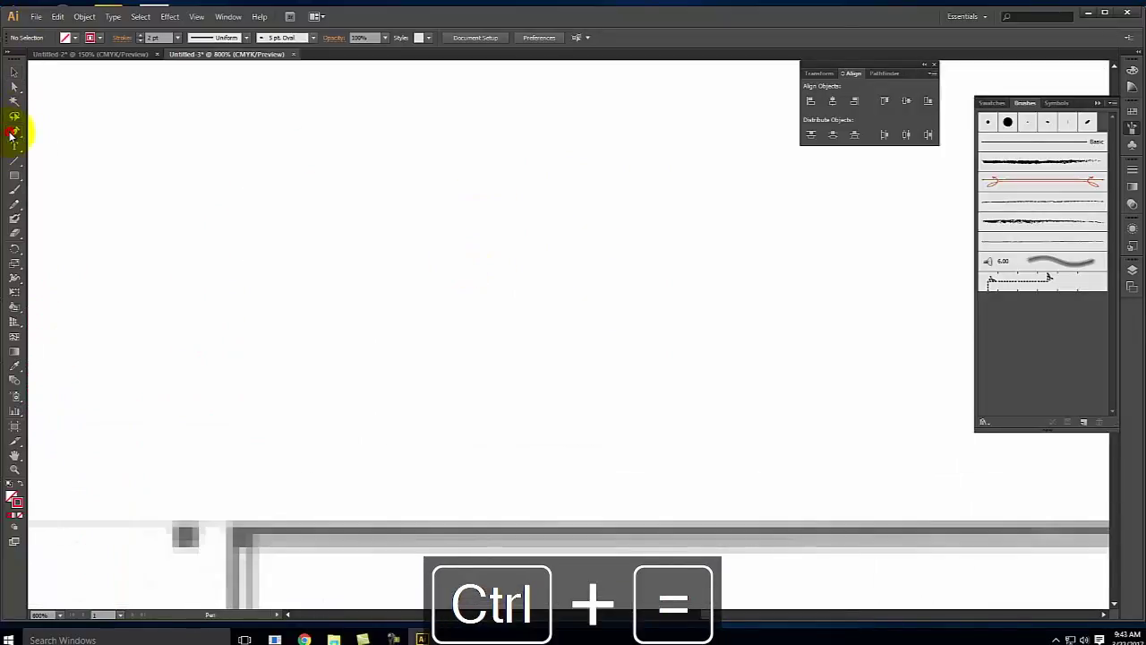
{"action": "left_click", "coordinate": [421, 198]}
{"action": "left_click_drag", "start_coordinate": [435, 187], "coordinate": [468, 191]}
{"action": "key", "text": "ctrl+z"}
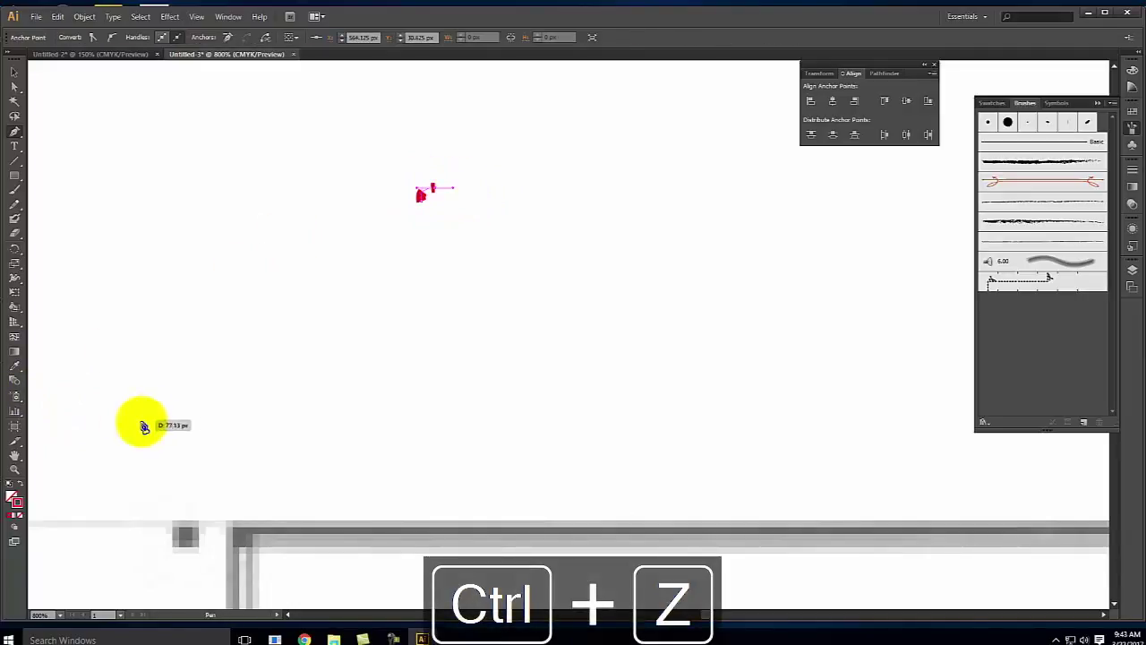
{"action": "key", "text": "ctrl+z"}
- Draw a closed shoe-sole shape about 12 px long with red fill and no stroke, and smooth the anchor at its pointed end
{"action": "left_click", "coordinate": [20, 481]}
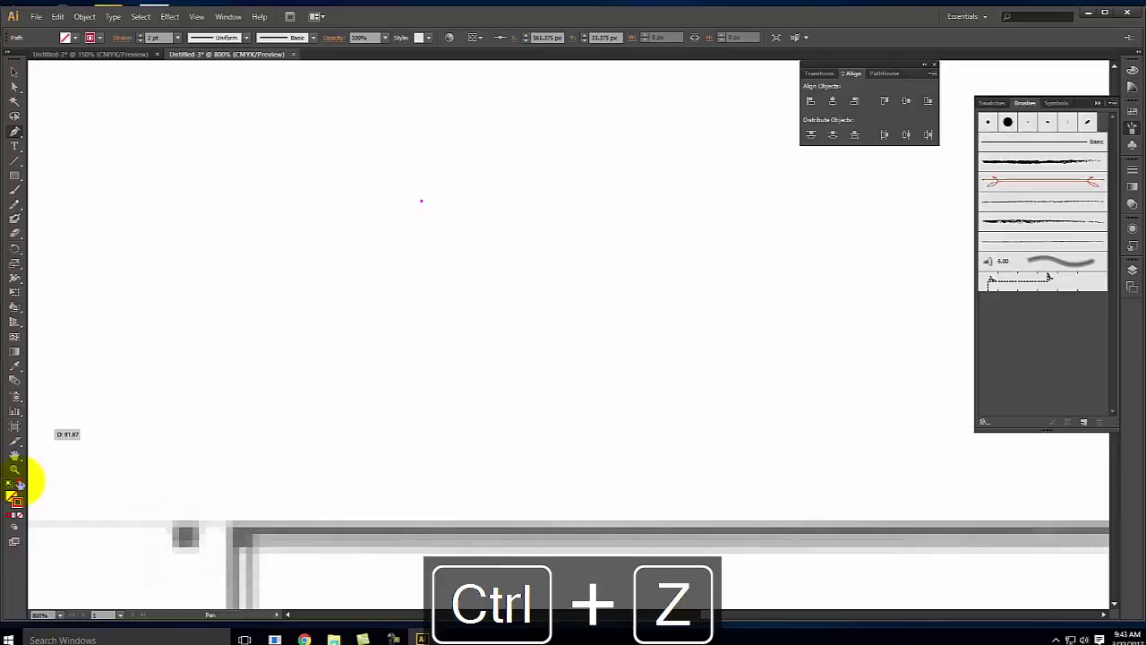
{"action": "mouse_move", "coordinate": [435, 186]}
{"action": "left_mouse_down"}
{"action": "mouse_move", "coordinate": [483, 196]}
{"action": "mouse_move", "coordinate": [479, 212]}
{"action": "mouse_move", "coordinate": [442, 218]}
{"action": "mouse_move", "coordinate": [422, 198]}
{"action": "left_mouse_up"}
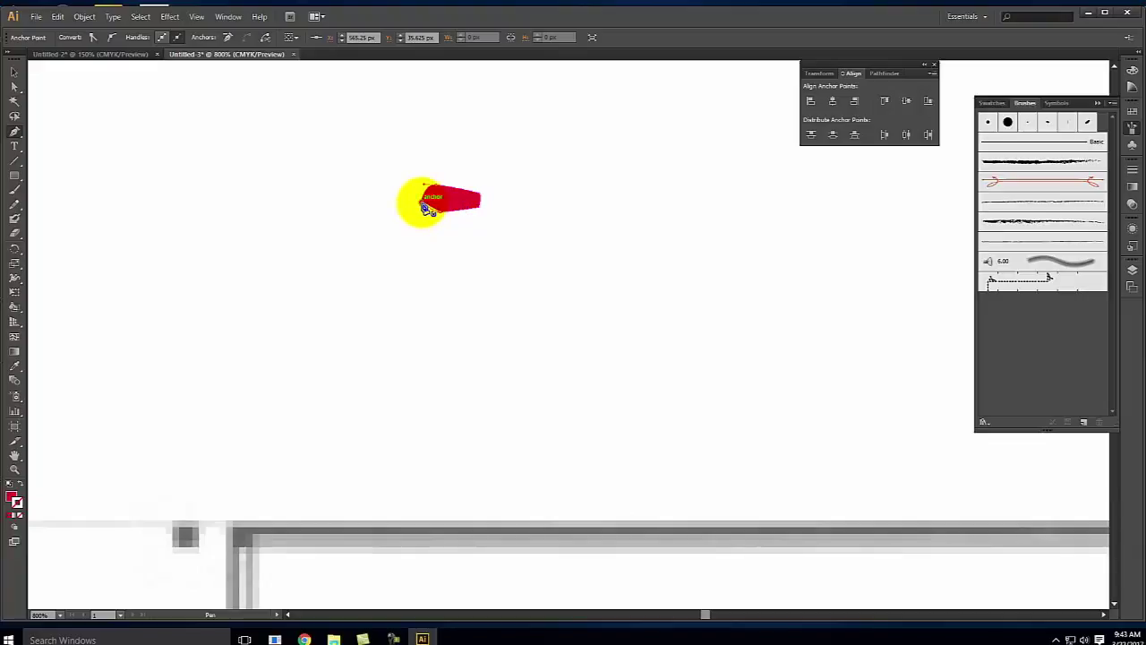
{"action": "left_click", "coordinate": [15, 86]}
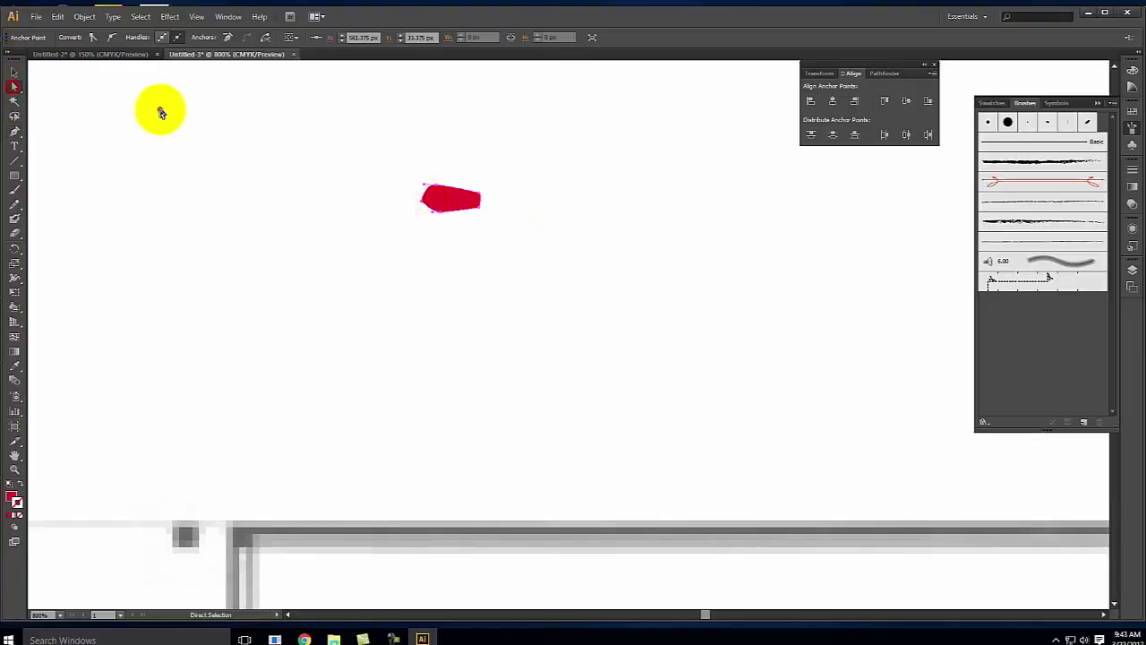
{"action": "left_click", "coordinate": [158, 107]}
{"action": "left_click", "coordinate": [435, 207]}
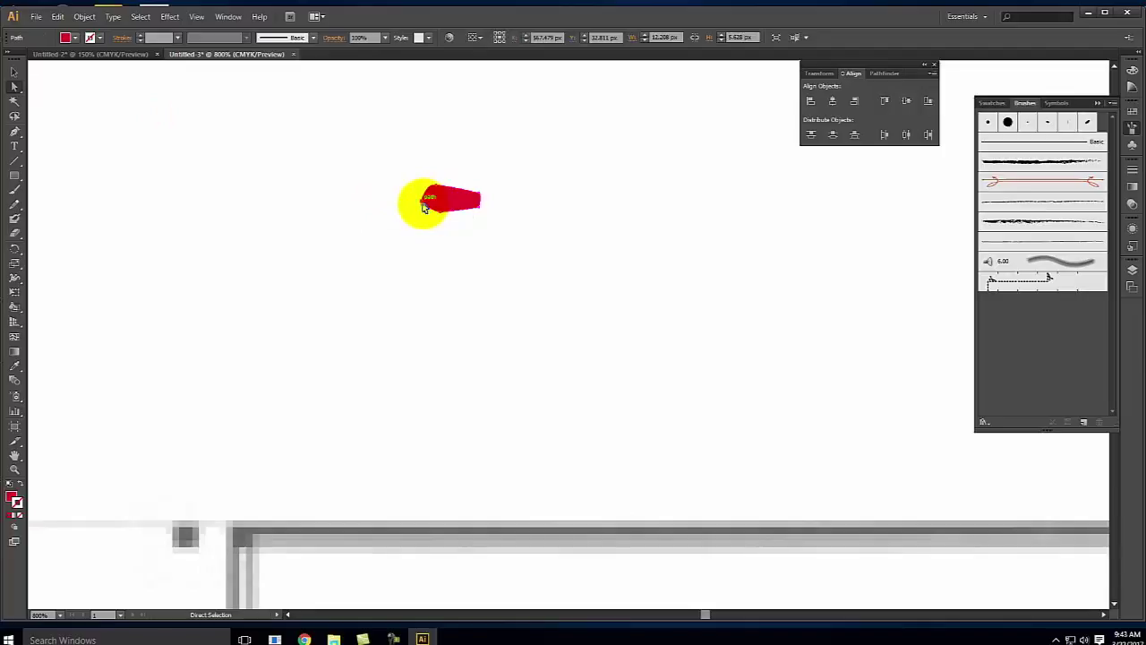
{"action": "left_click", "coordinate": [423, 201]}
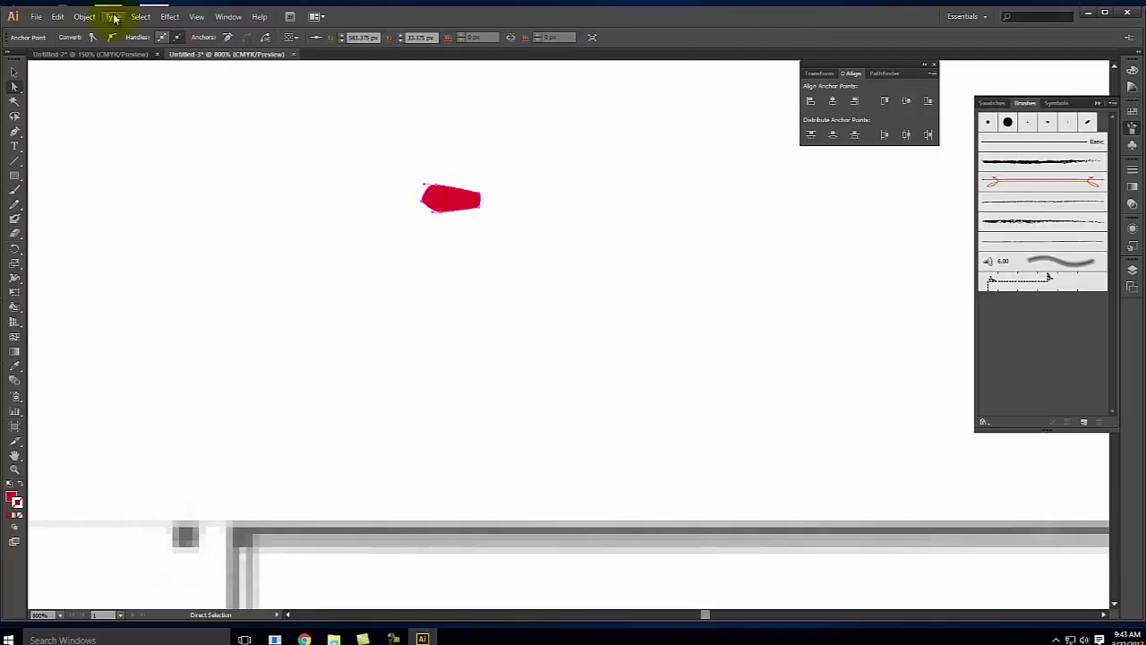
{"action": "left_click", "coordinate": [389, 240]}
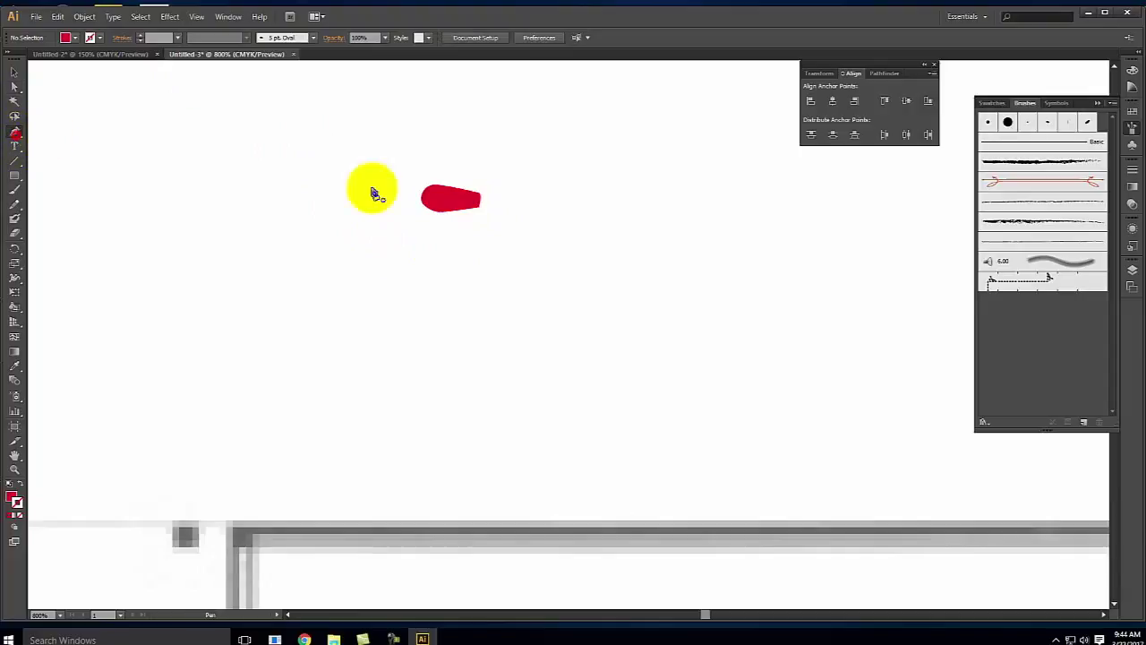
- Draw a small rounded red heel shape just beyond the sole's narrow end to complete the footprint, and deselect it
{"action": "mouse_move", "coordinate": [485, 194]}
{"action": "left_mouse_down"}
{"action": "mouse_move", "coordinate": [488, 214]}
{"action": "mouse_move", "coordinate": [498, 200]}
{"action": "left_mouse_up"}
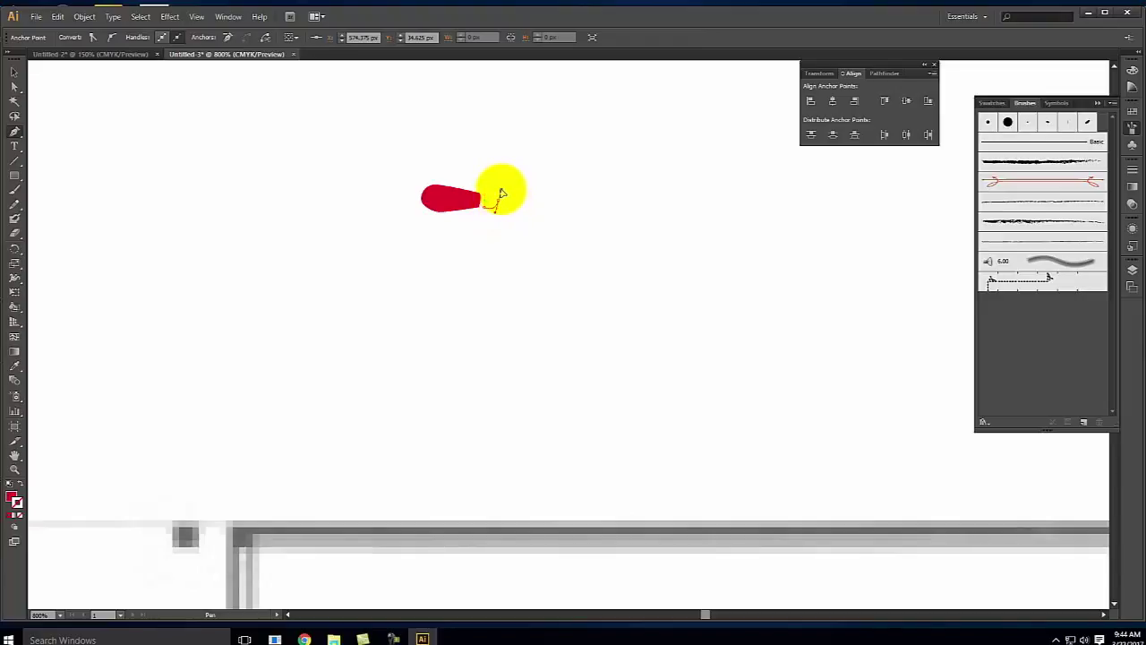
{"action": "left_click_drag", "start_coordinate": [498, 197], "coordinate": [493, 199]}
{"action": "left_click", "coordinate": [15, 72]}
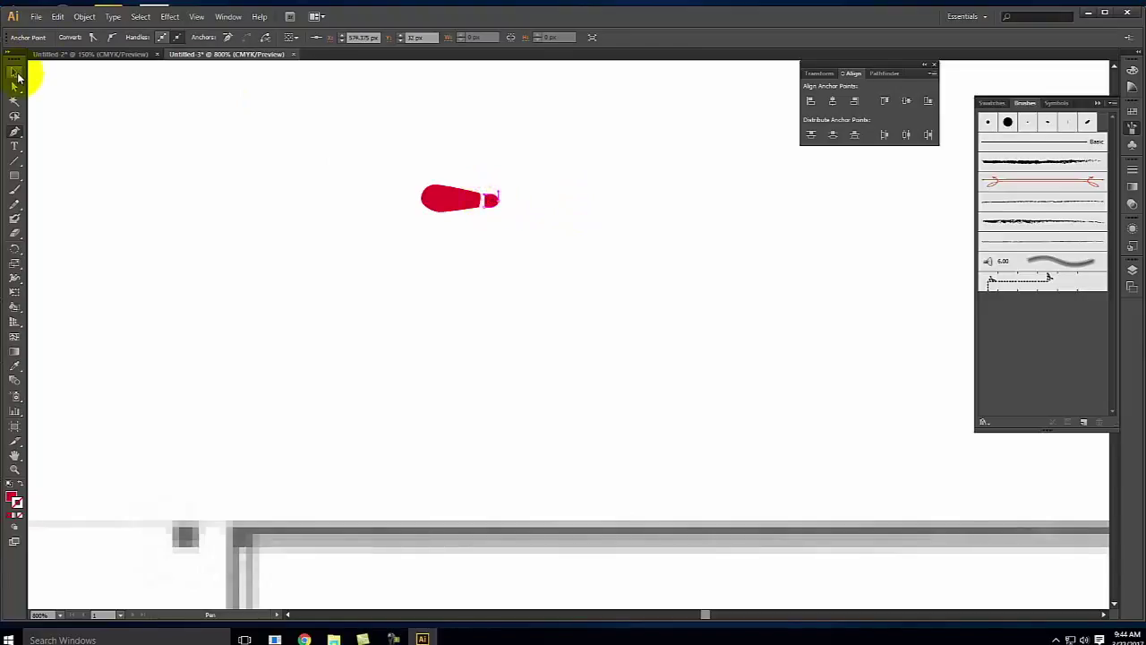
{"action": "left_click", "coordinate": [169, 107]}
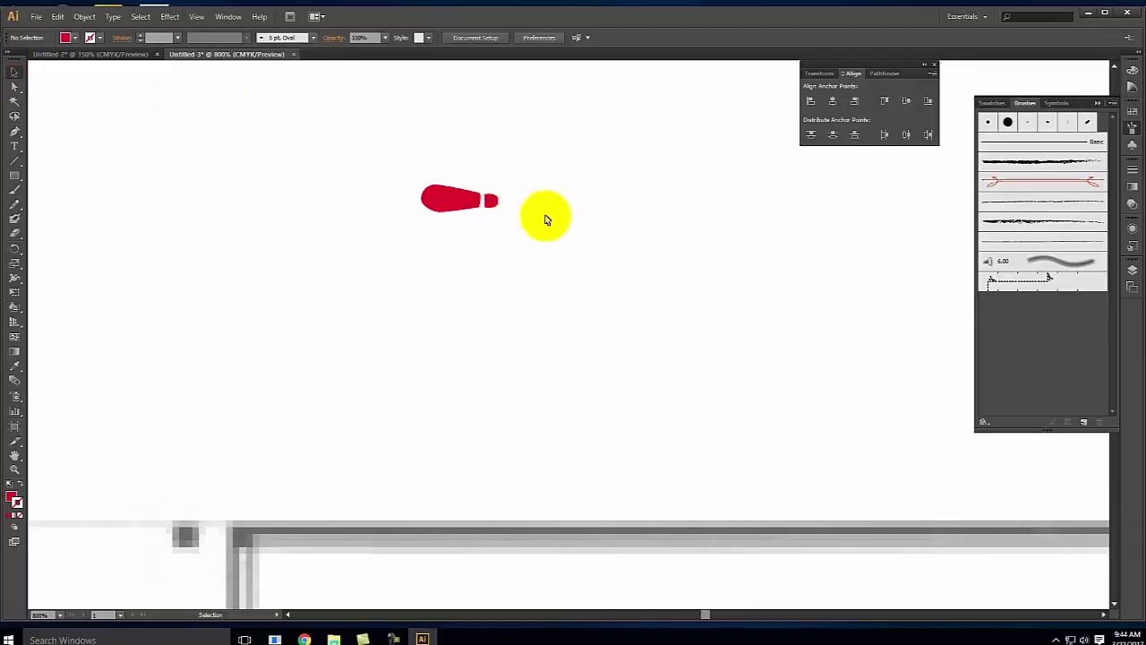
- Duplicate the complete footprint and place the copy ahead of and slightly above the original
{"action": "left_click_drag", "start_coordinate": [401, 160], "coordinate": [587, 258]}
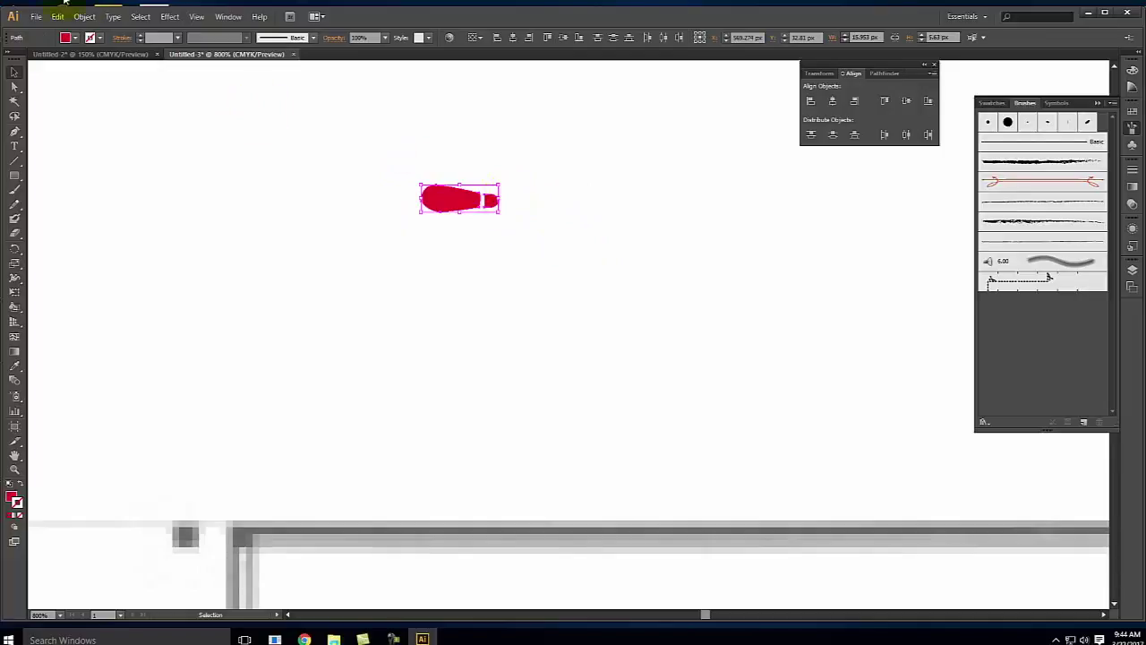
{"action": "left_click", "coordinate": [59, 23]}
{"action": "left_click", "coordinate": [90, 75]}
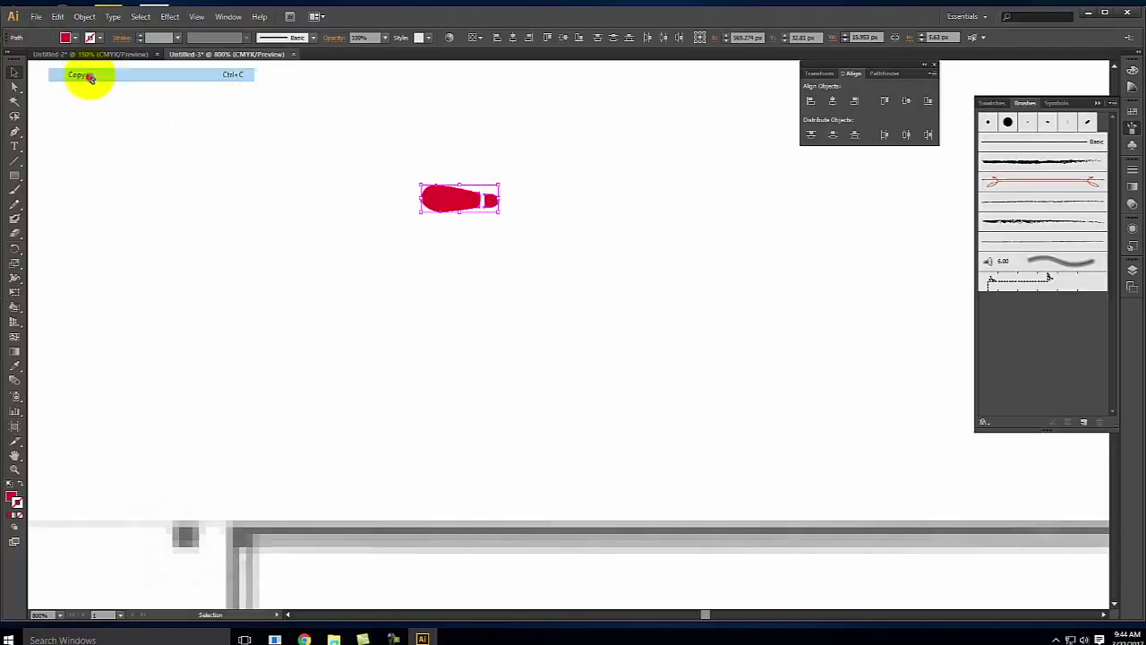
{"action": "left_click", "coordinate": [55, 16]}
{"action": "left_click", "coordinate": [134, 86]}
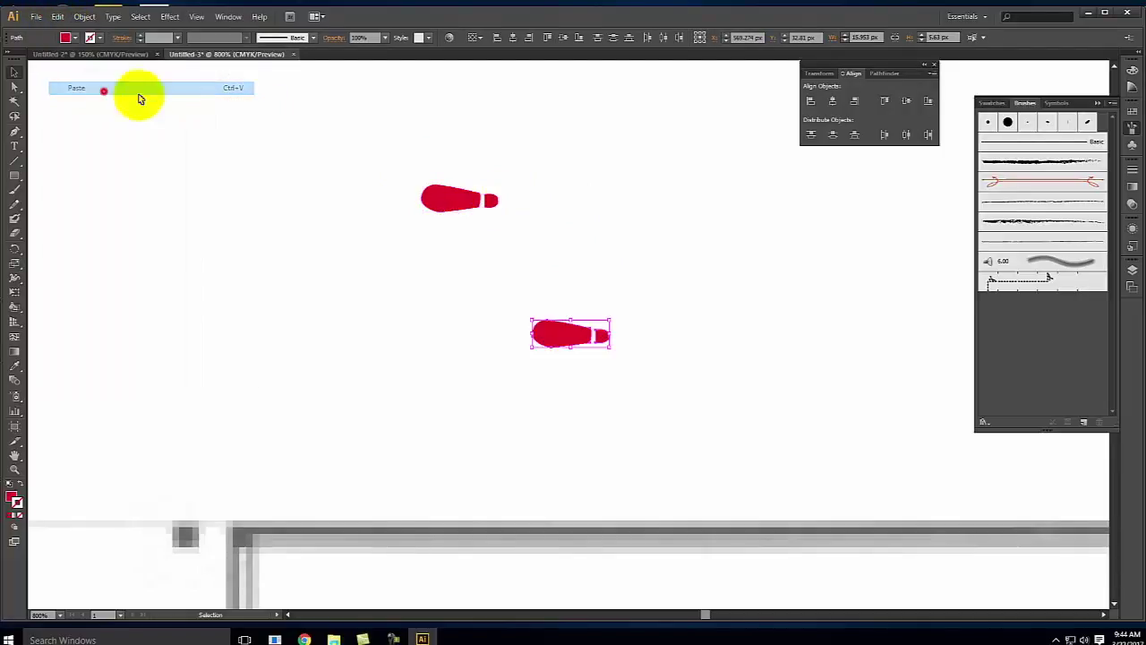
{"action": "left_click_drag", "start_coordinate": [516, 160], "coordinate": [516, 161]}
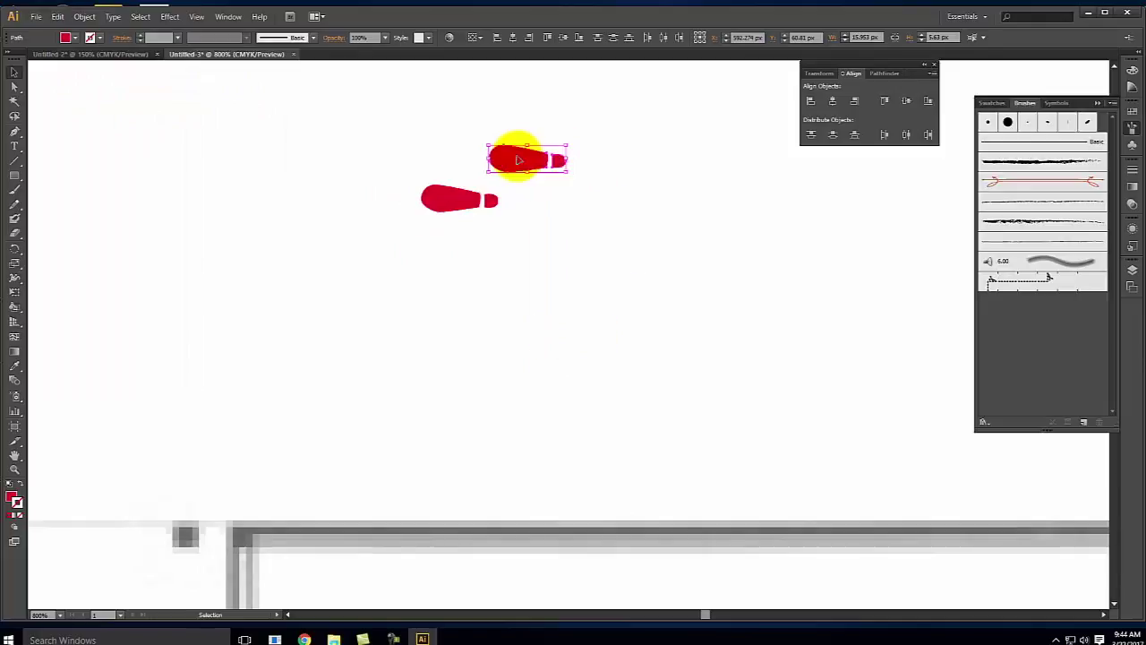
- Reflect the copied footprint across the horizontal axis to form the opposite foot, and deselect it
{"action": "right_click", "coordinate": [516, 160]}
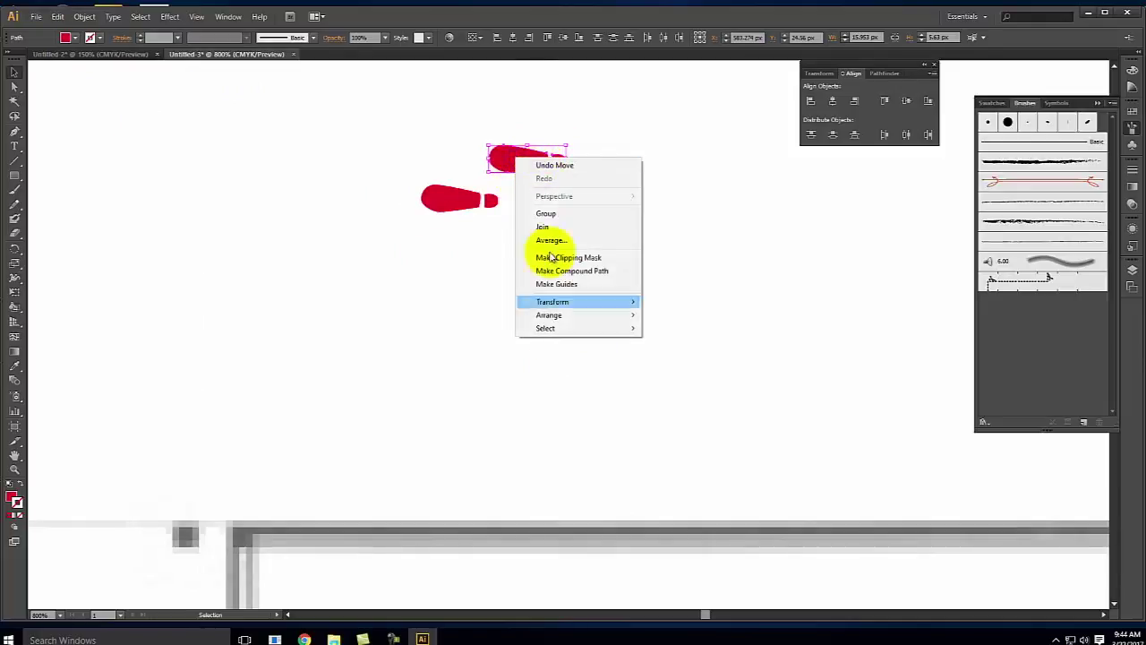
{"action": "mouse_move", "coordinate": [619, 301]}
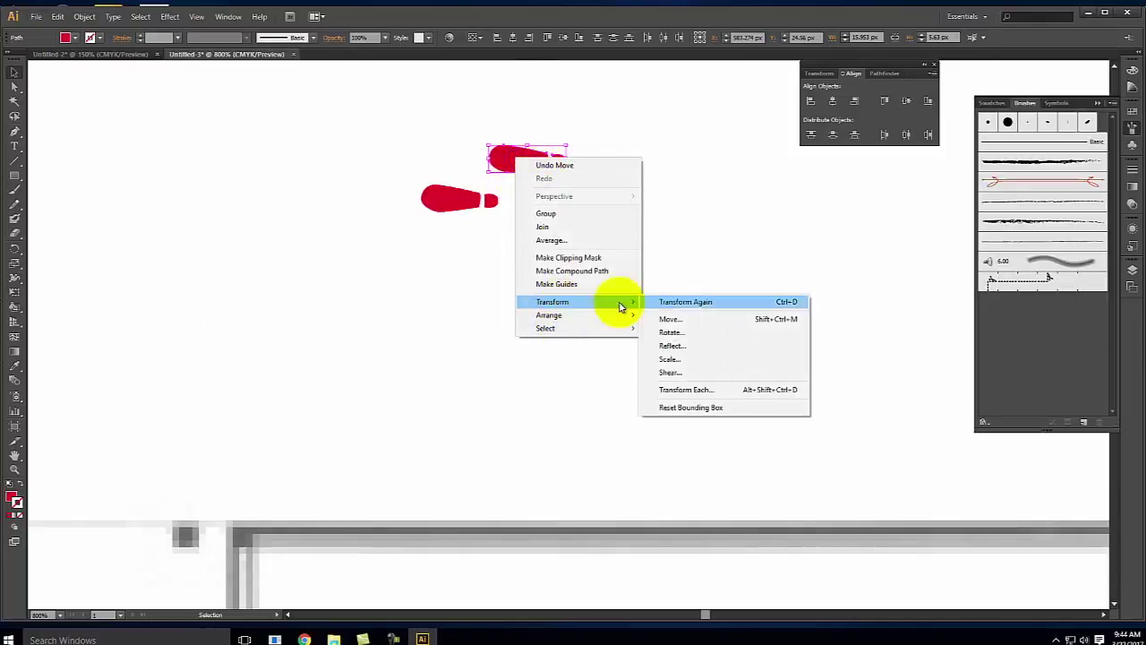
{"action": "left_click", "coordinate": [697, 346]}
{"action": "left_click", "coordinate": [497, 255]}
{"action": "left_click", "coordinate": [582, 391]}
{"action": "left_click", "coordinate": [645, 177]}
{"action": "left_click", "coordinate": [517, 158]}
{"action": "left_click", "coordinate": [457, 119]}
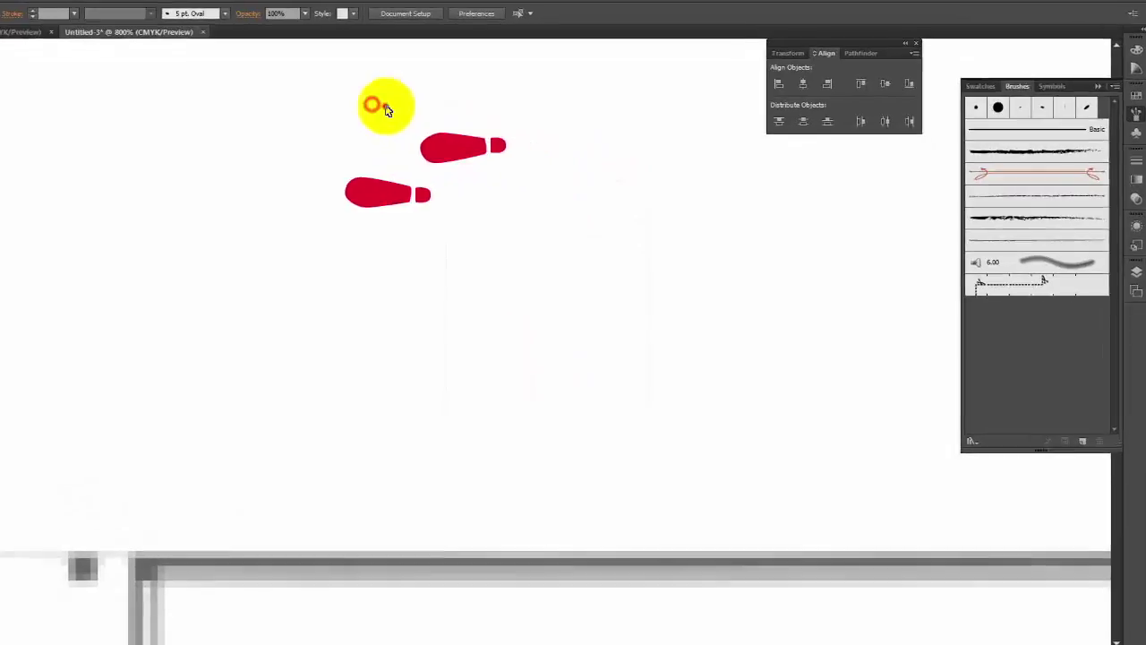
- Move the mirrored footprint further ahead of the original and rotate it slightly clockwise
{"action": "left_click_drag", "start_coordinate": [386, 109], "coordinate": [528, 169]}
{"action": "left_click_drag", "start_coordinate": [452, 146], "coordinate": [490, 147]}
{"action": "left_click_drag", "start_coordinate": [287, 109], "coordinate": [288, 111]}
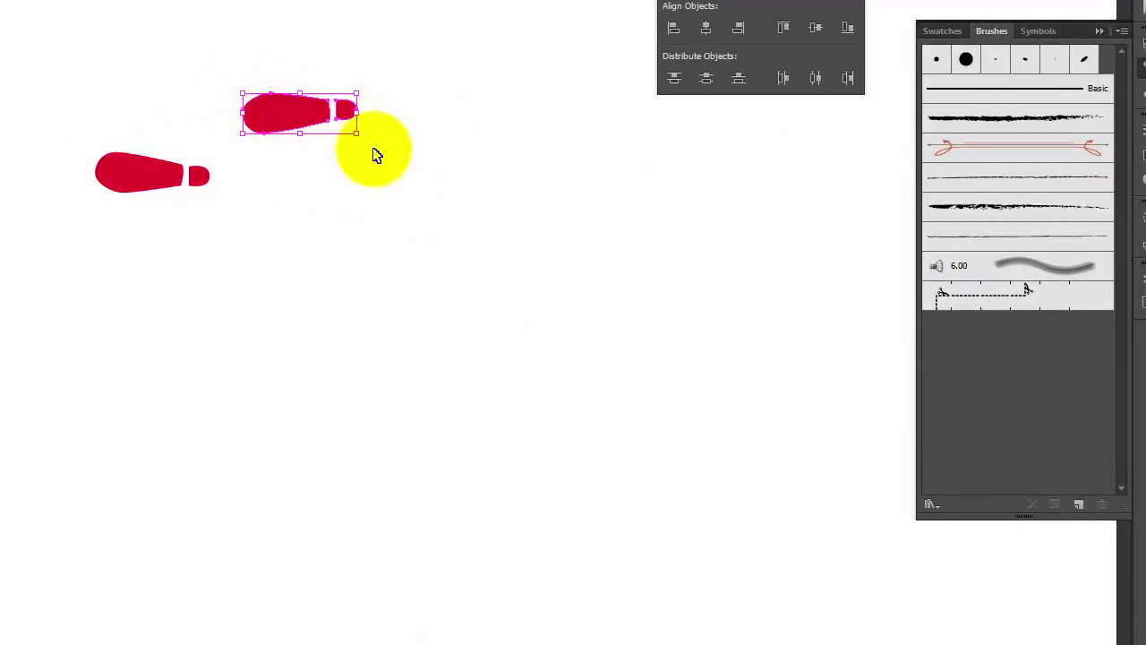
{"action": "left_click_drag", "start_coordinate": [361, 134], "coordinate": [359, 150]}
- Rotate the original footprint slightly counterclockwise, deselect it, and fit the artboard in the window
{"action": "left_click_drag", "start_coordinate": [57, 128], "coordinate": [236, 220]}
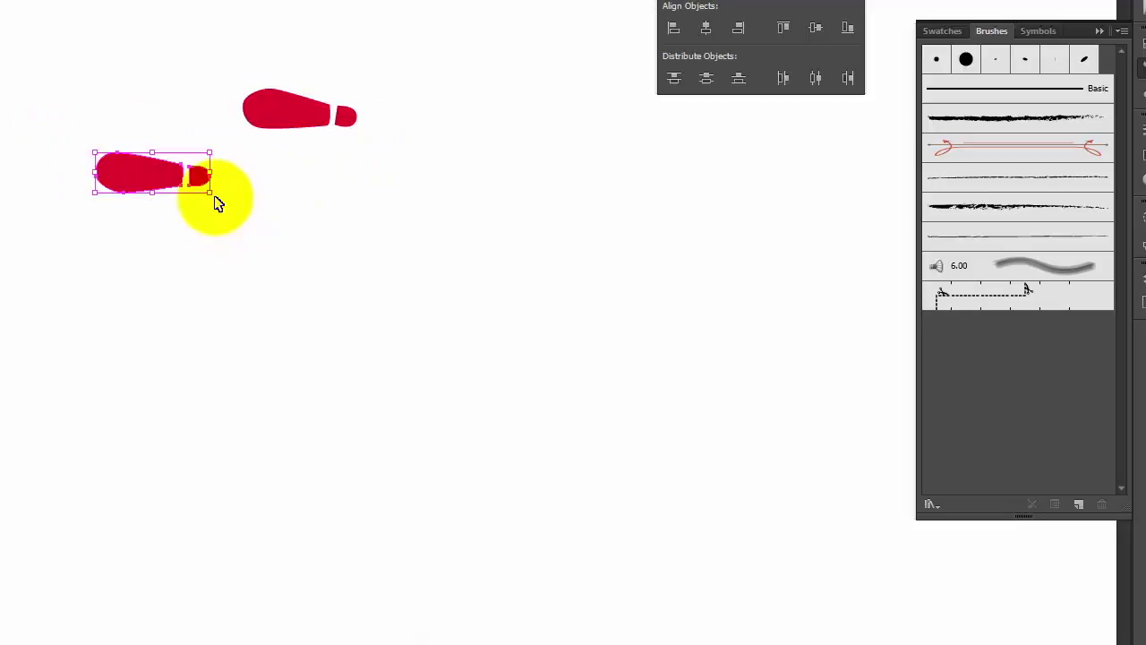
{"action": "left_click_drag", "start_coordinate": [215, 197], "coordinate": [219, 201]}
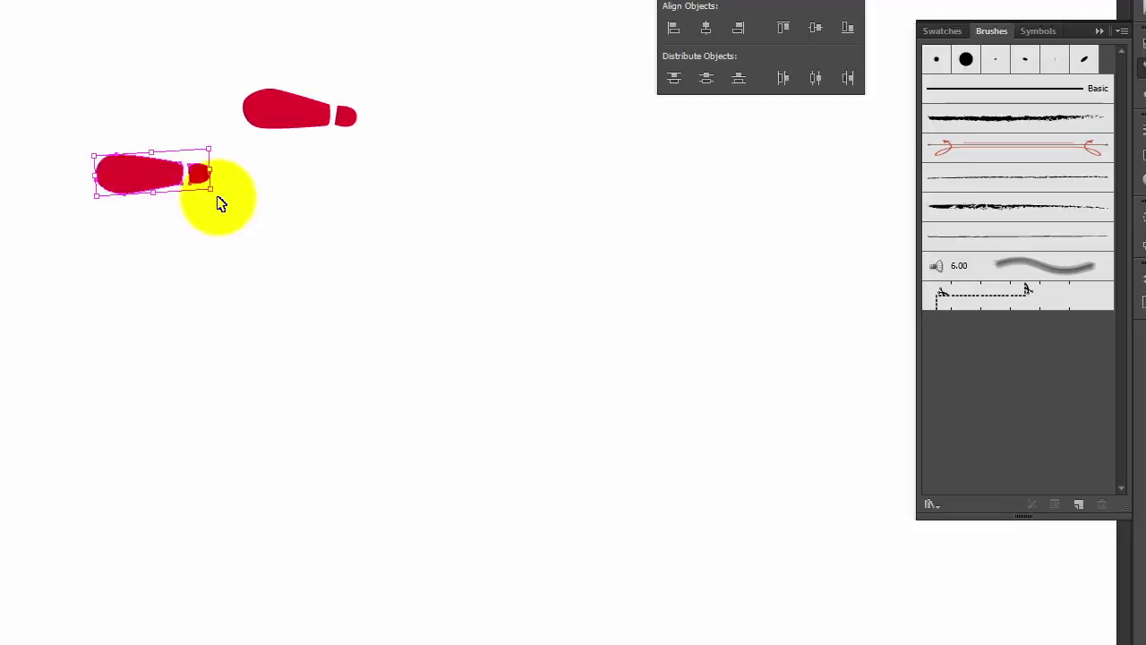
{"action": "left_click", "coordinate": [376, 196]}
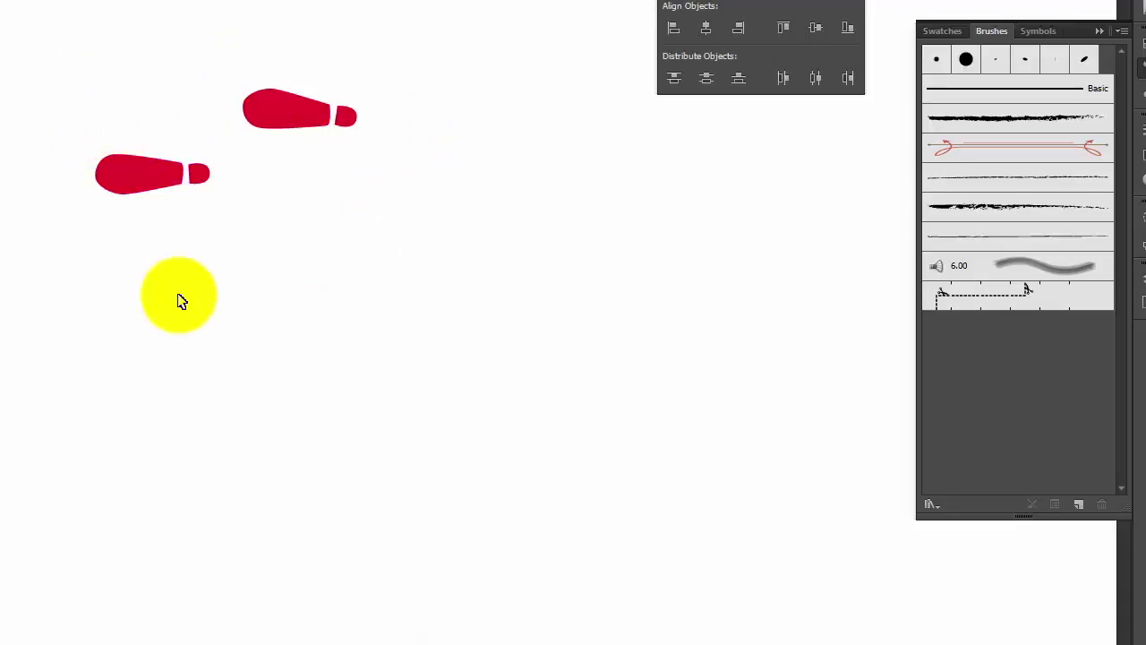
{"action": "key", "text": "ctrl+0"}
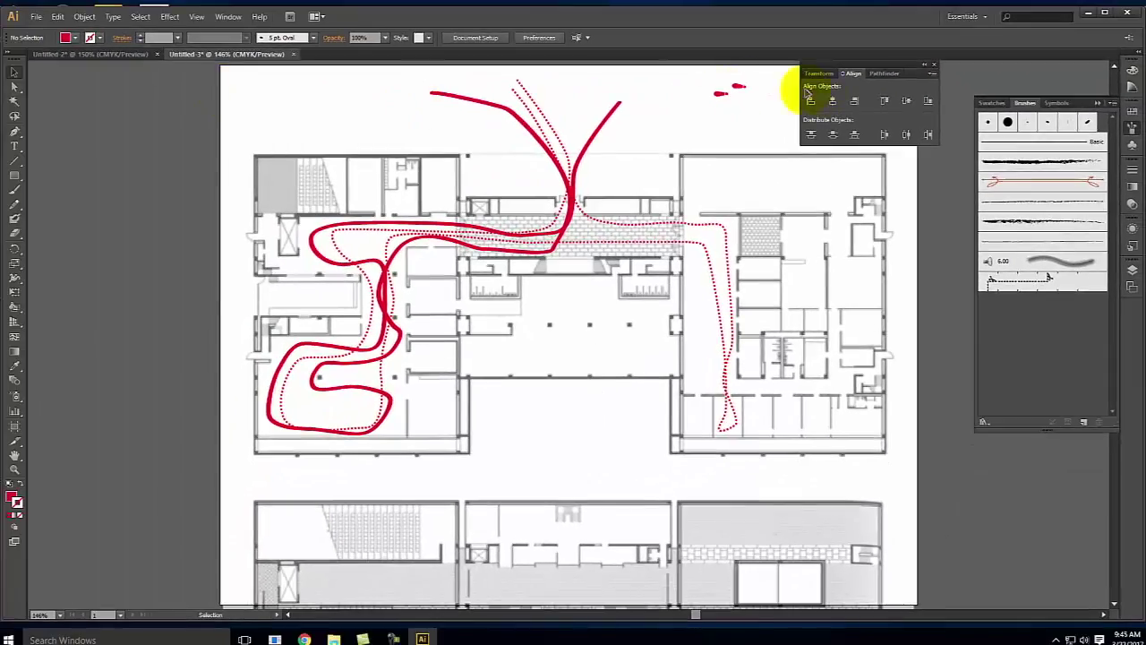
- Create a new scatter brush from the pair of red footprints and name it Footprints
{"action": "left_click_drag", "start_coordinate": [700, 73], "coordinate": [749, 106]}
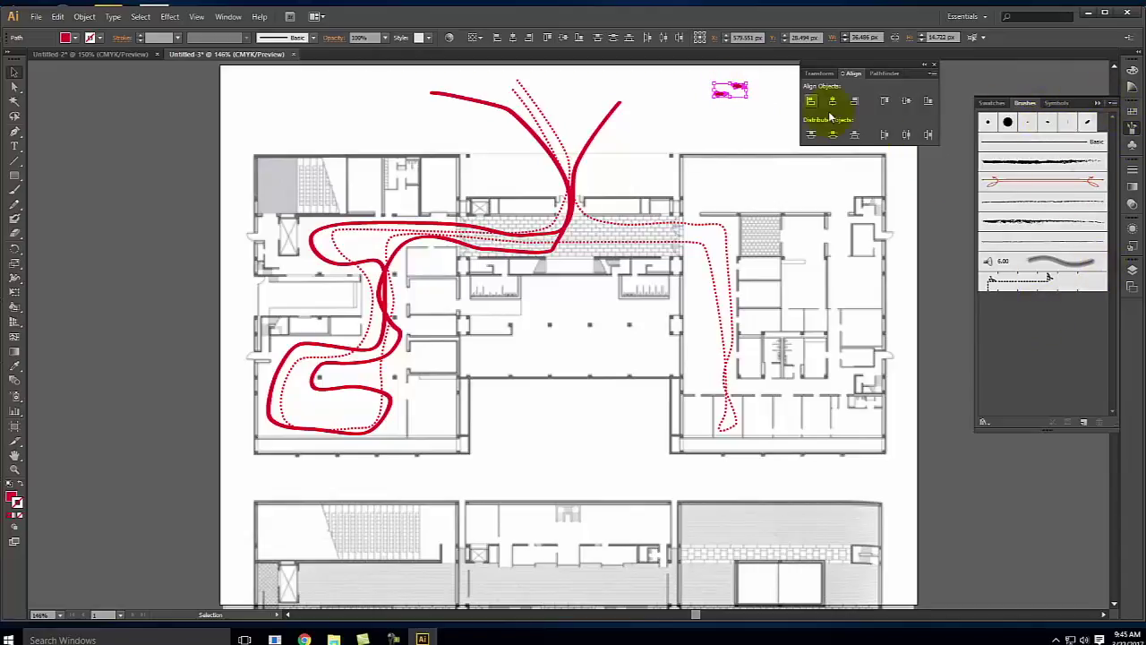
{"action": "mouse_move", "coordinate": [737, 95]}
{"action": "left_mouse_down"}
{"action": "mouse_move", "coordinate": [772, 113]}
{"action": "mouse_move", "coordinate": [1002, 320]}
{"action": "mouse_move", "coordinate": [1046, 378]}
{"action": "left_mouse_up"}
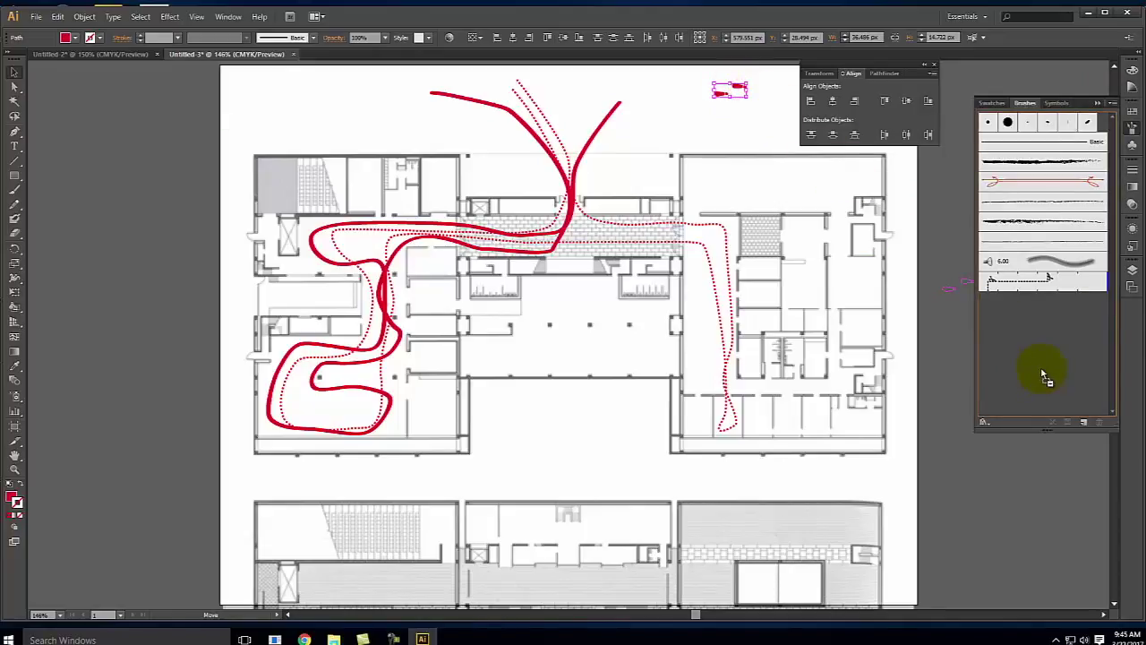
{"action": "left_click_drag", "start_coordinate": [1043, 373], "coordinate": [1040, 367]}
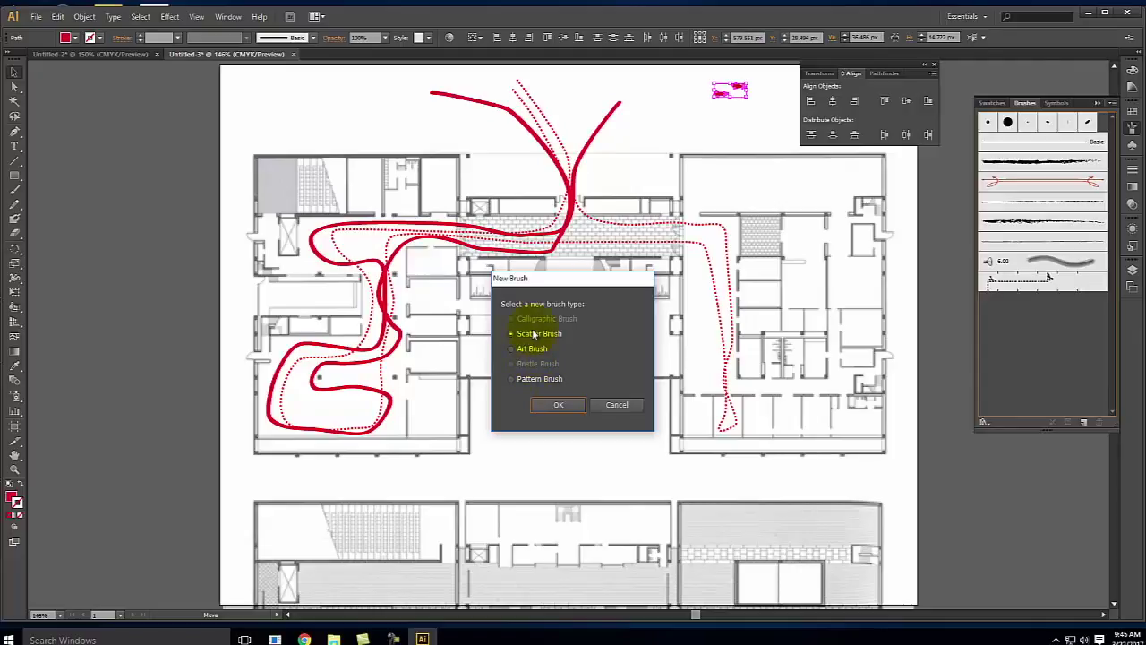
{"action": "left_click", "coordinate": [578, 405]}
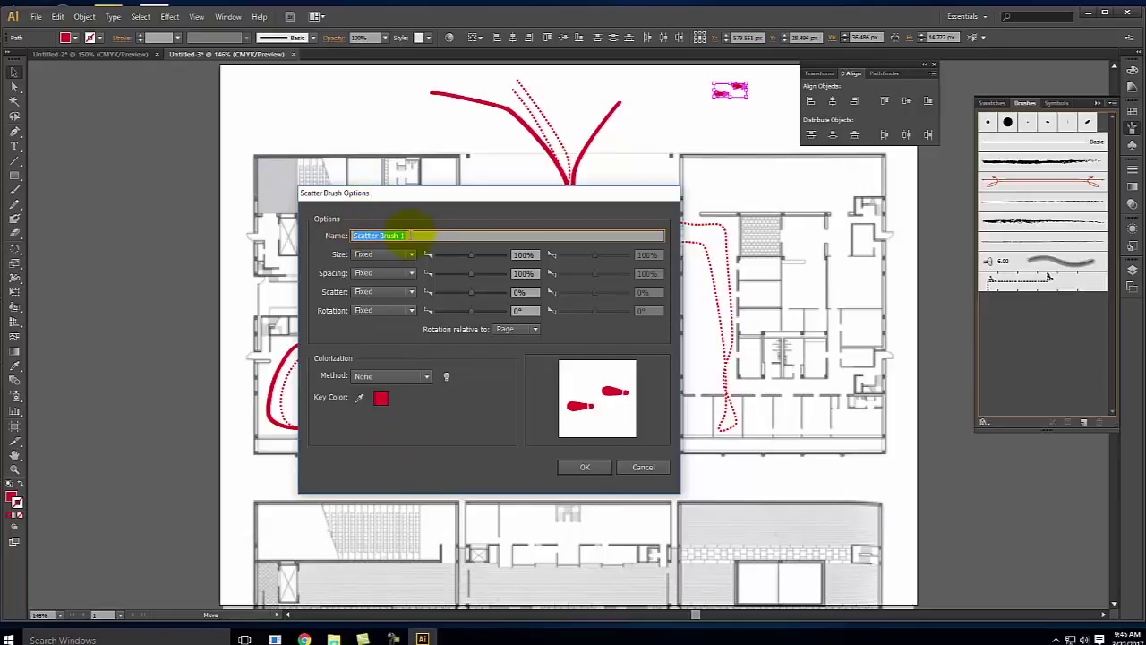
{"action": "type", "text": "Footprints"}
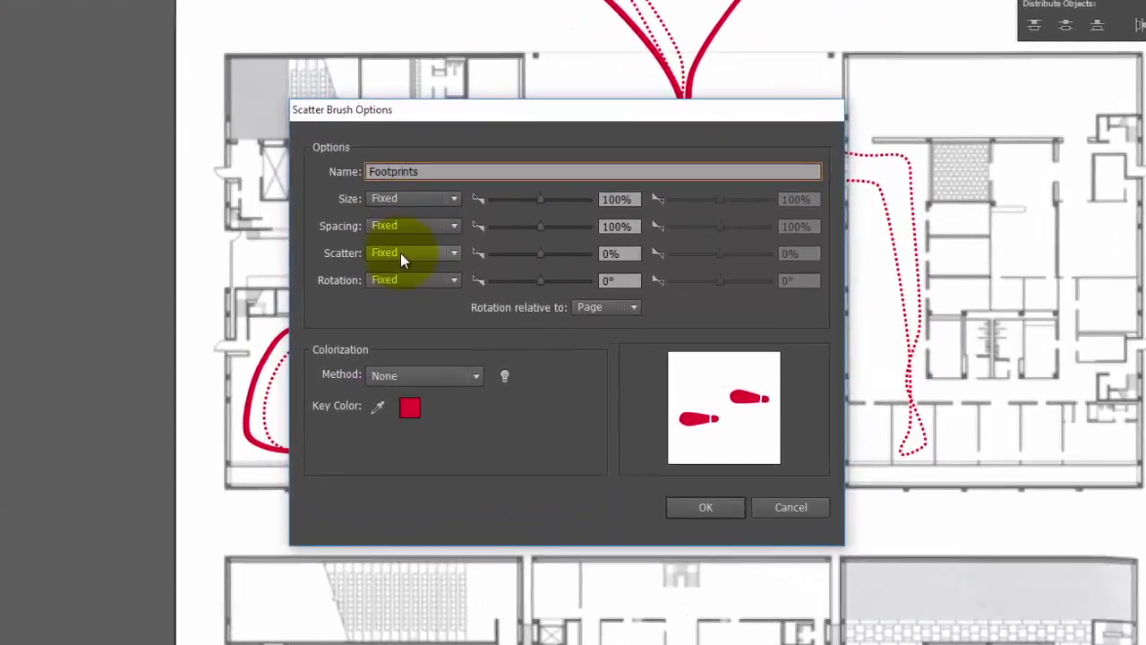
{"action": "left_click", "coordinate": [402, 252]}
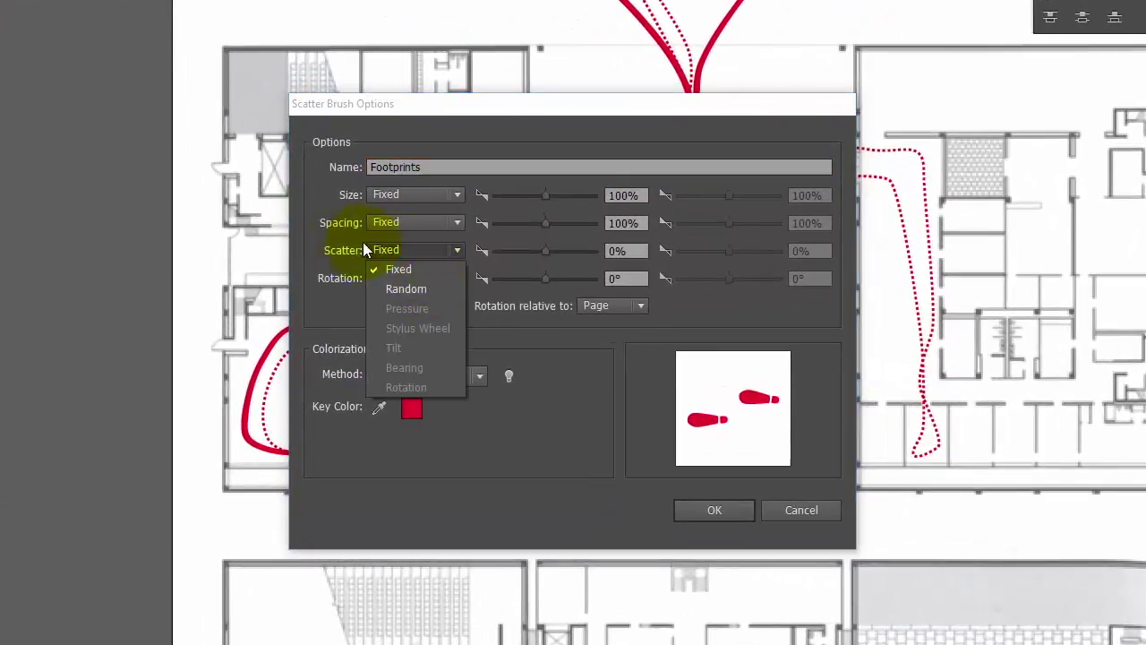
{"action": "left_click", "coordinate": [356, 251]}
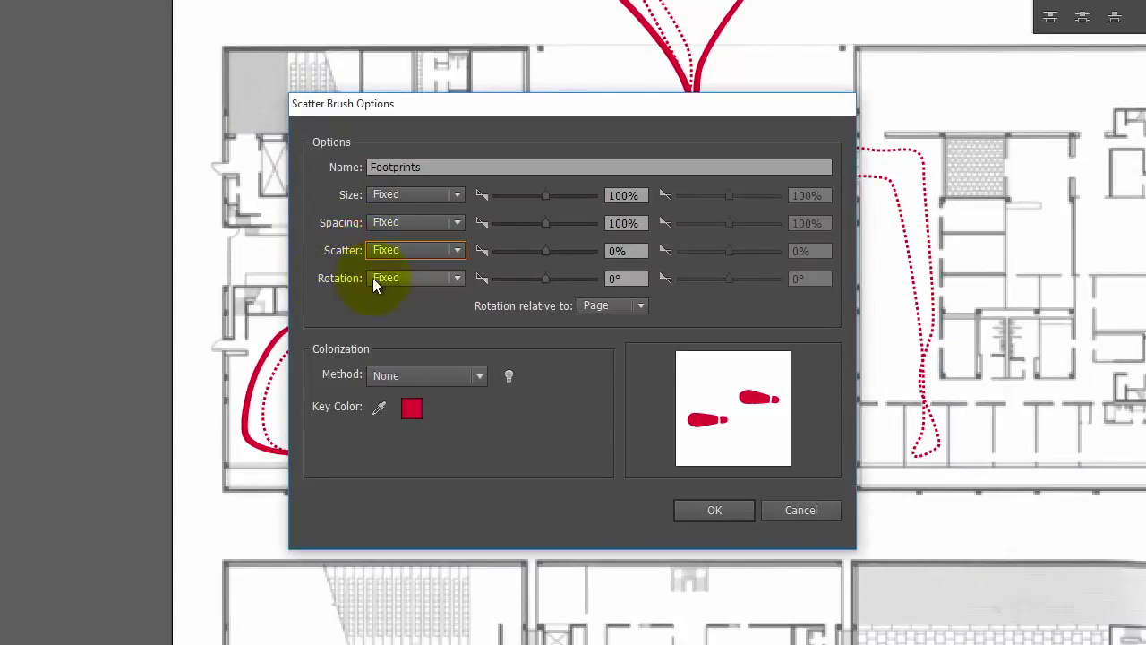
{"action": "left_click", "coordinate": [387, 278]}
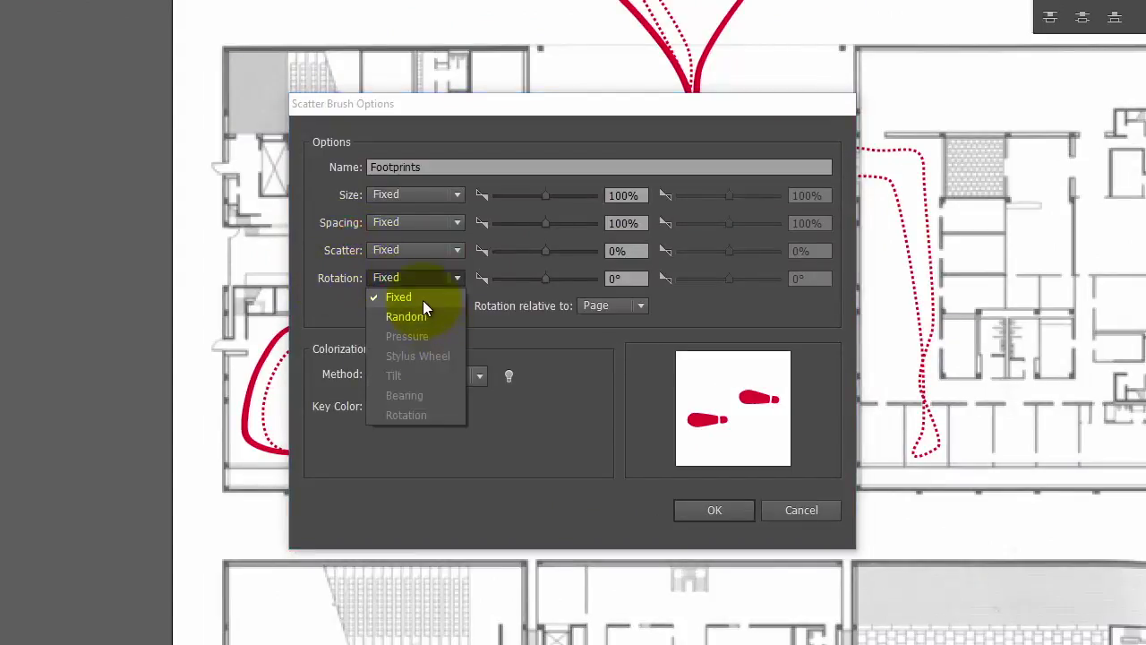
{"action": "left_click", "coordinate": [336, 313]}
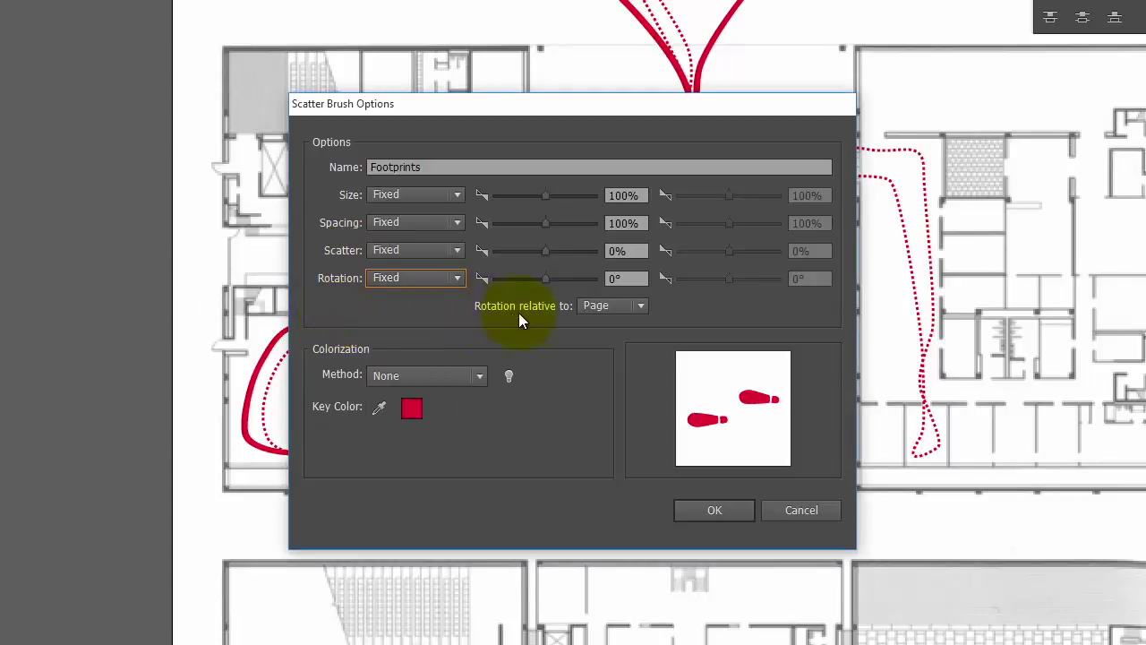
- Set the scatter brush's rotation relative to Path and its colorization method to Tints, and accept the brush options
{"action": "left_click", "coordinate": [608, 309]}
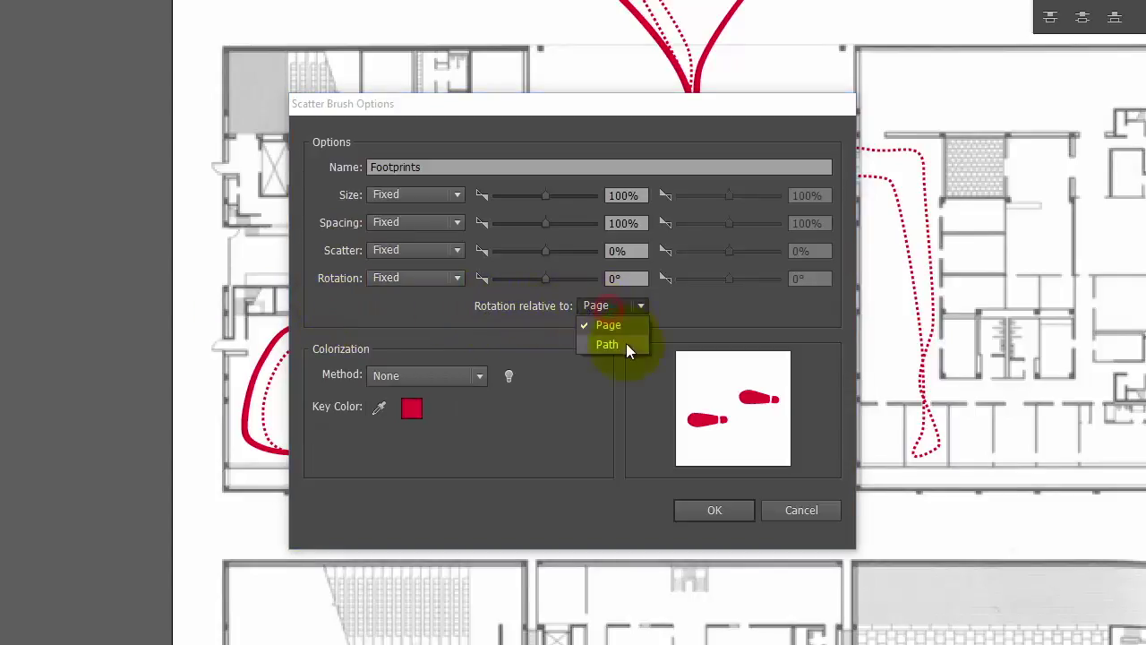
{"action": "left_click", "coordinate": [625, 349]}
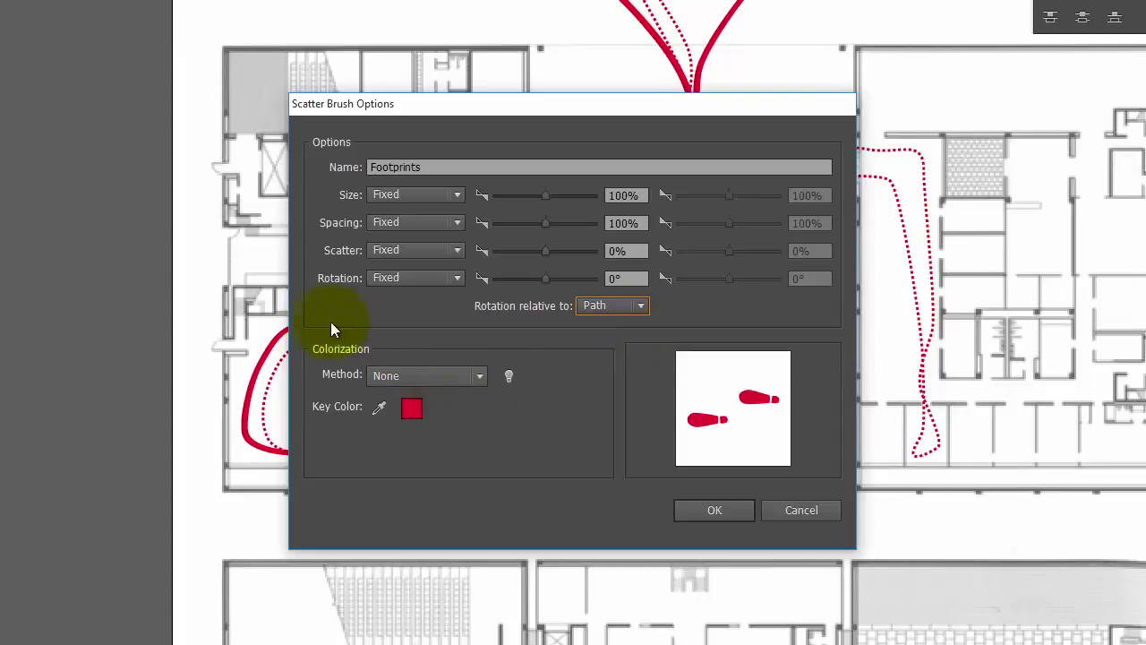
{"action": "left_click", "coordinate": [400, 376]}
{"action": "left_click", "coordinate": [433, 404]}
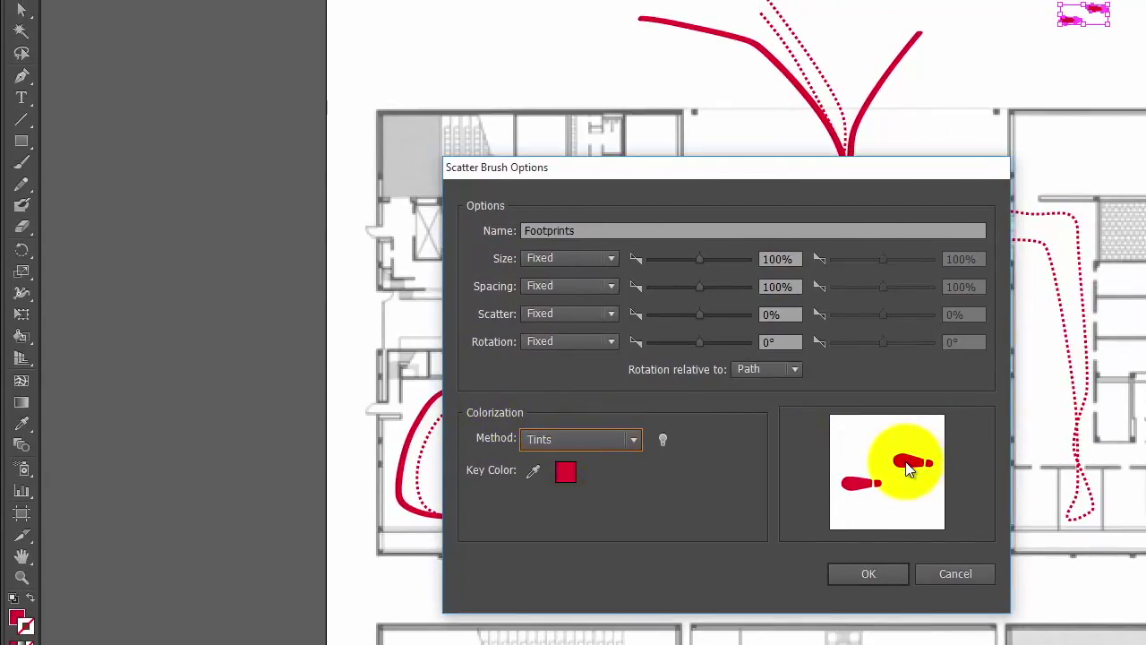
{"action": "left_click", "coordinate": [869, 574]}
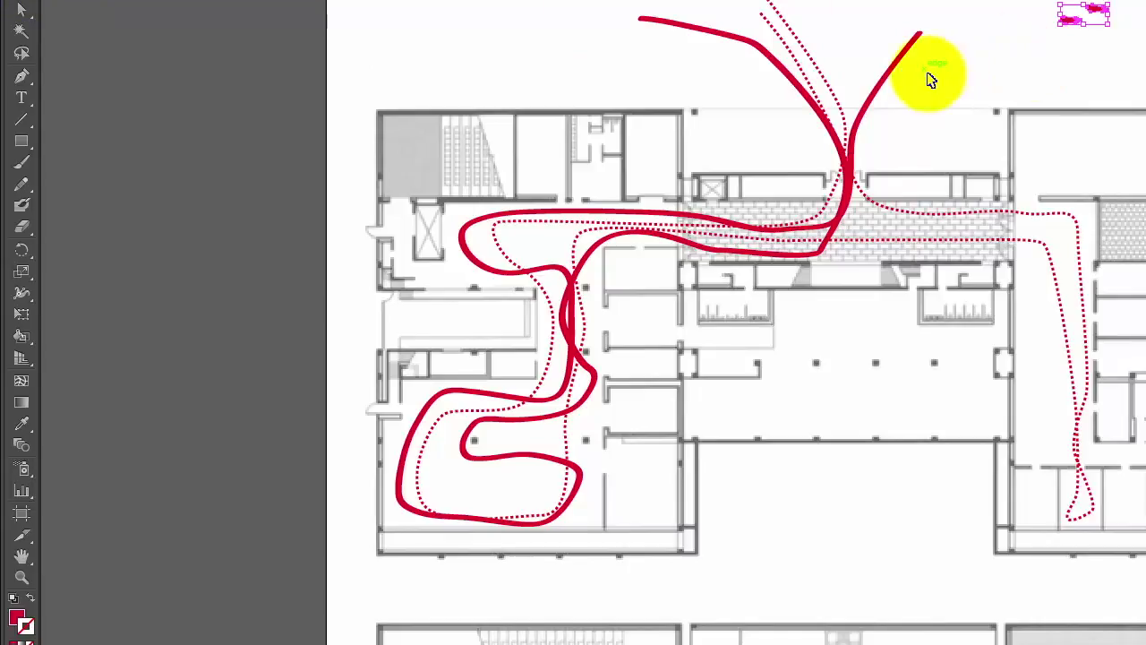
- Apply the Footprints brush to the thick solid red circulation path, set its stroke weight to 0.25 pt, and deselect it
{"action": "left_click", "coordinate": [902, 56]}
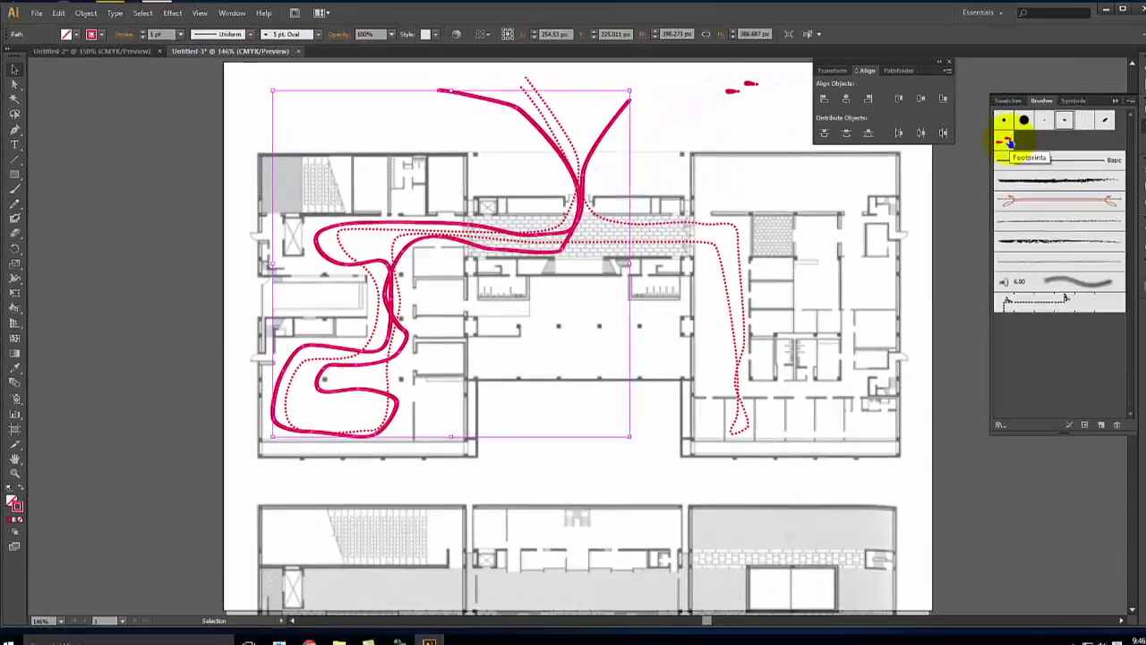
{"action": "left_click", "coordinate": [990, 141]}
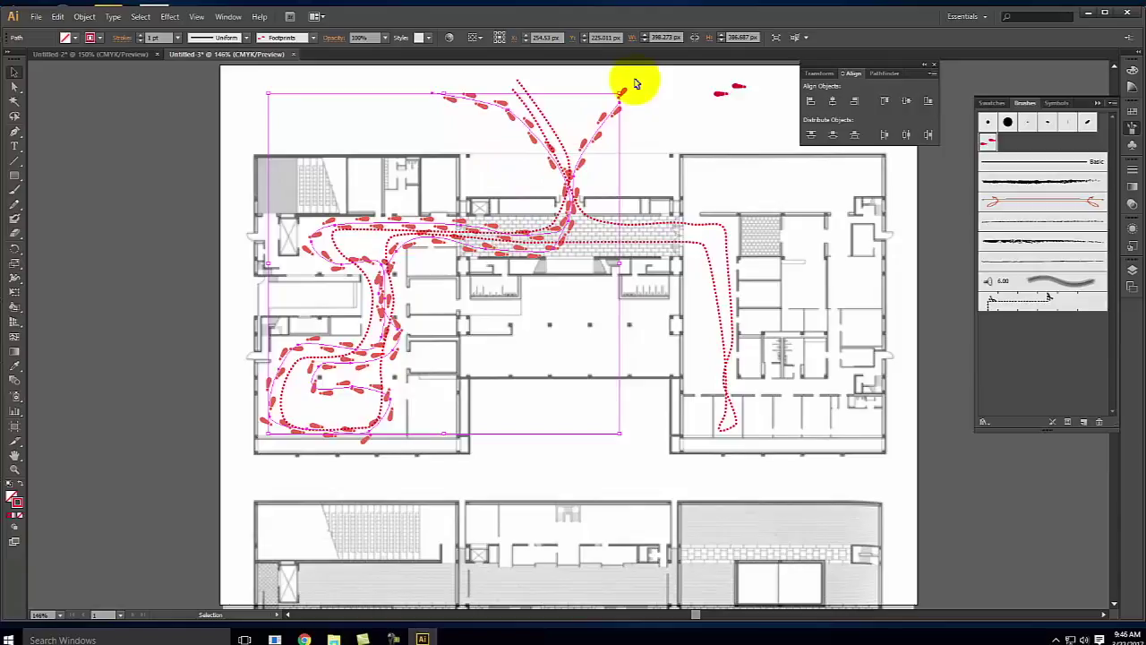
{"action": "left_click", "coordinate": [1133, 170]}
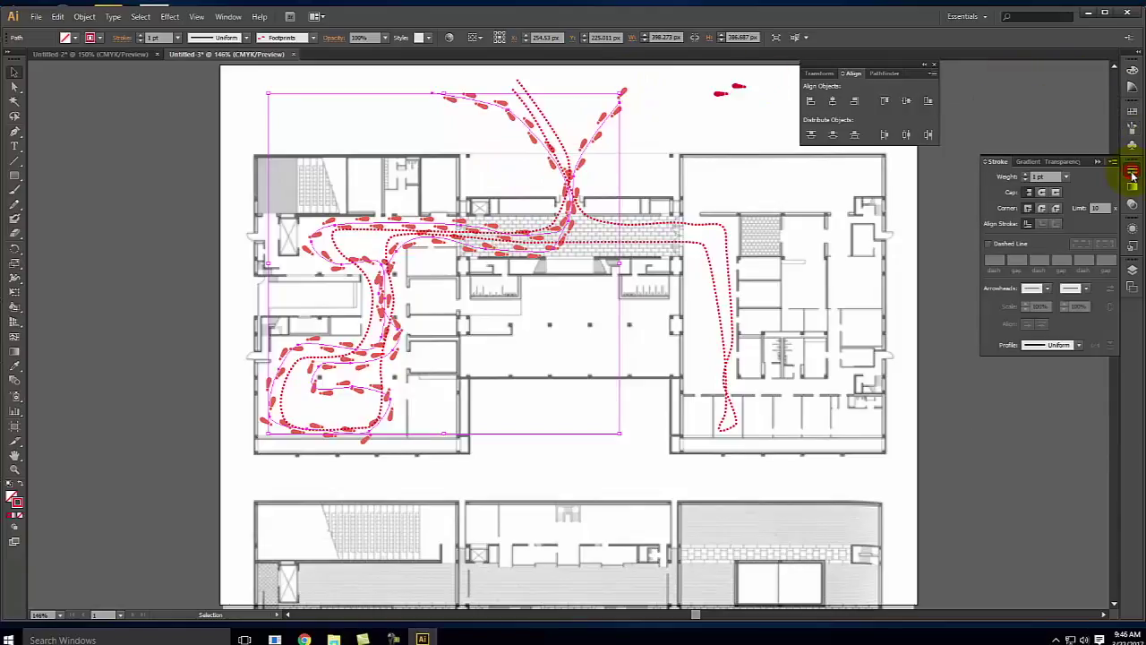
{"action": "type", "text": "0.25"}
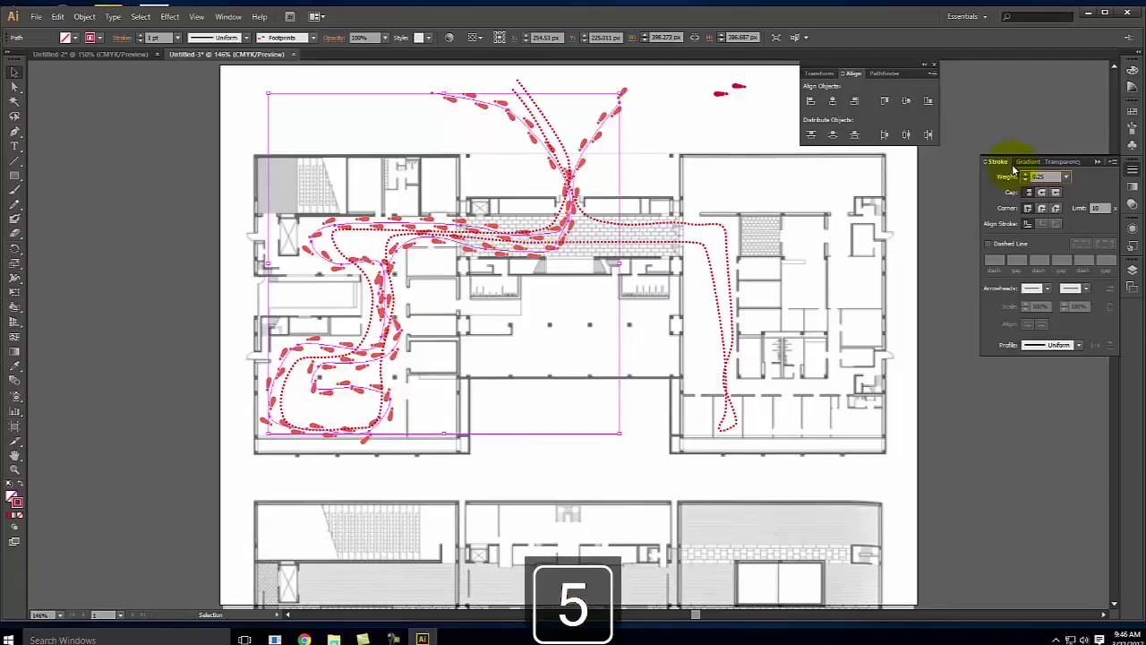
{"action": "key", "text": "Return"}
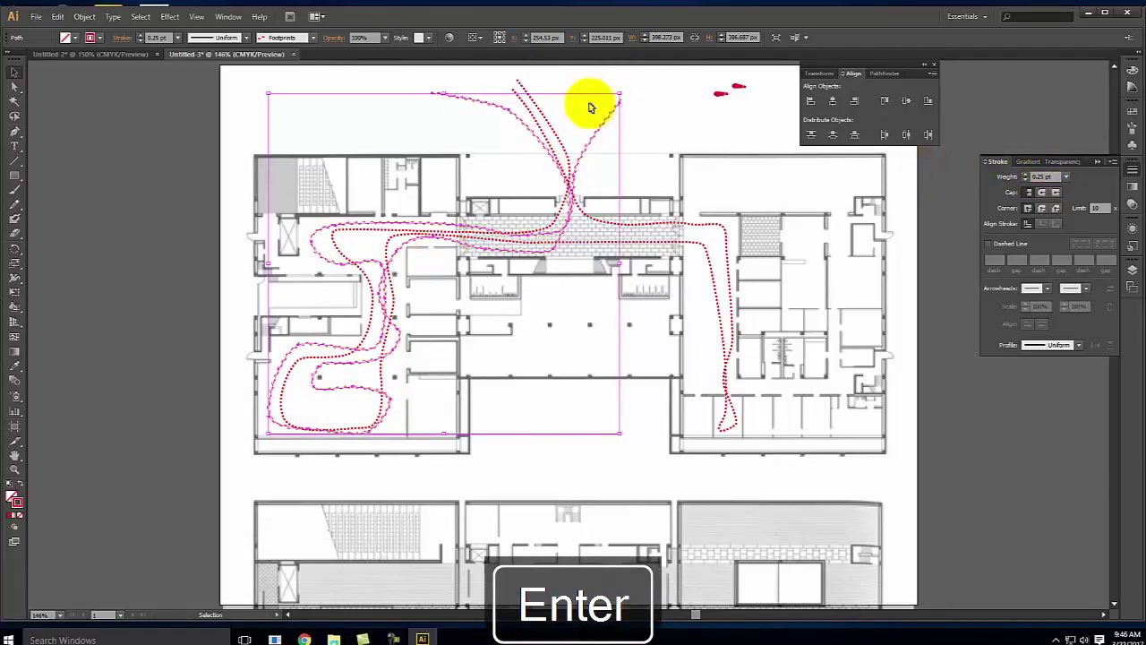
{"action": "left_click", "coordinate": [660, 112]}
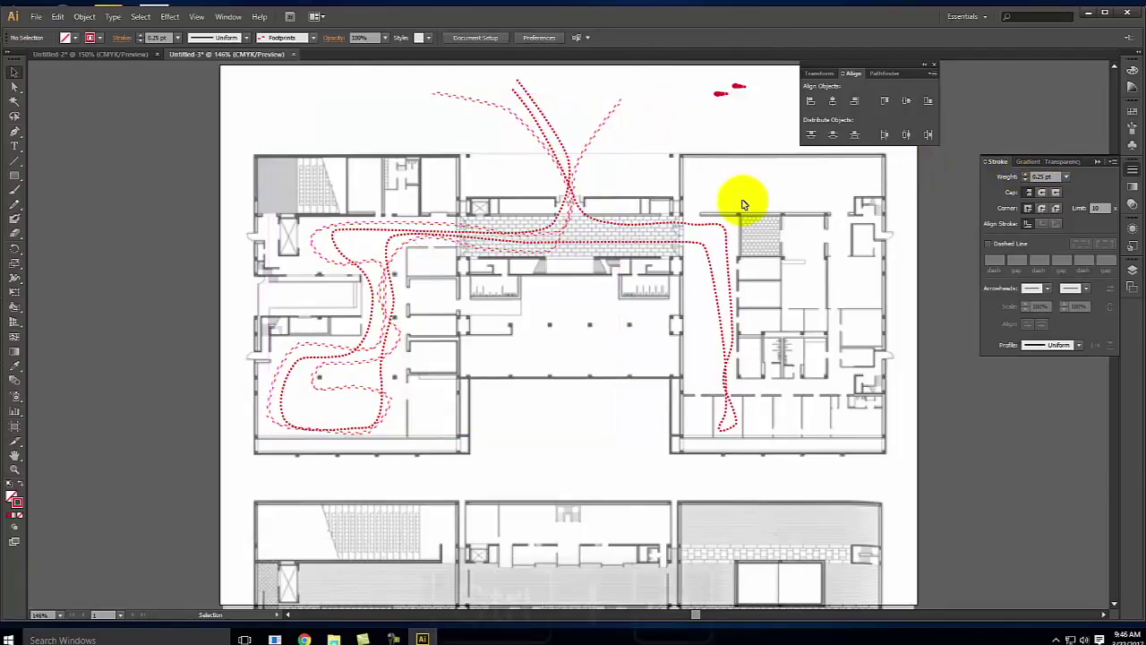
- Select the dotted red circulation path and copy the footprint path's appearance onto it with the Eyedropper
{"action": "key", "text": "ctrl+equal"}
{"action": "key", "text": "ctrl+equal"}
{"action": "key", "text": "ctrl+equal"}
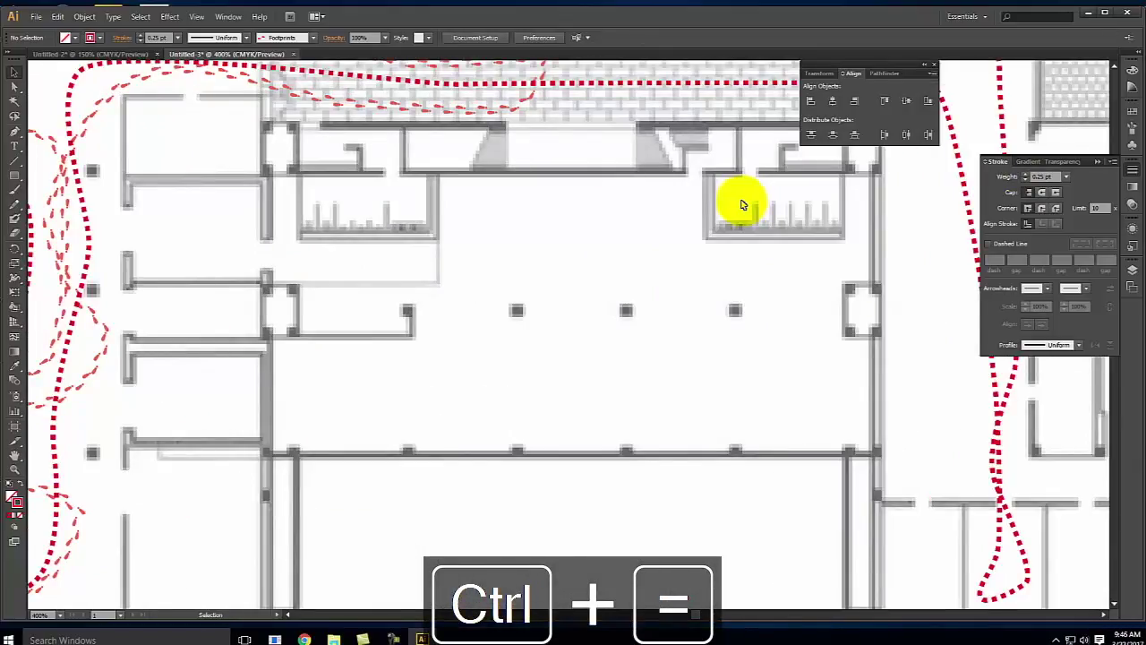
{"action": "key", "text": "space"}
{"action": "left_click_drag", "start_coordinate": [655, 134], "coordinate": [637, 374]}
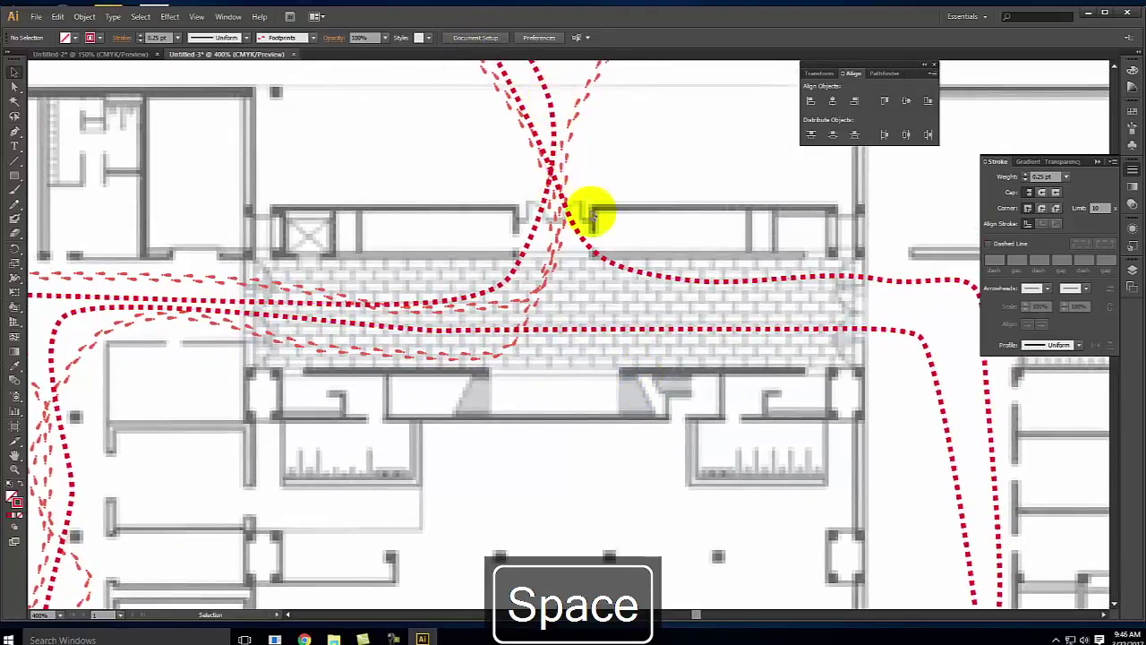
{"action": "left_click", "coordinate": [582, 246]}
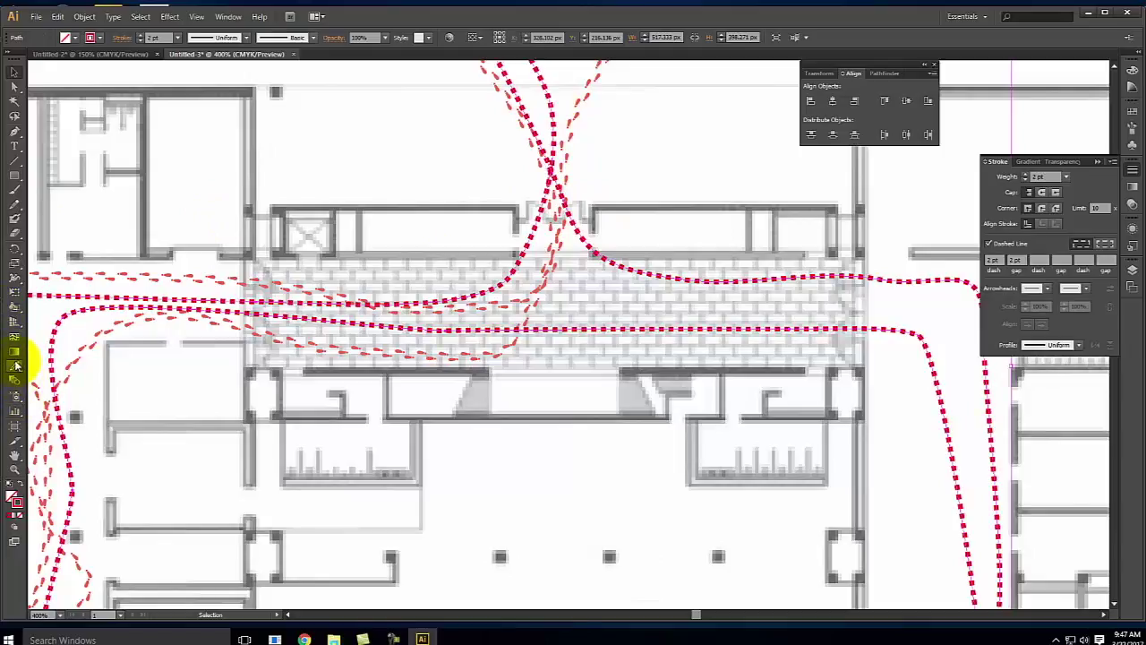
{"action": "left_click", "coordinate": [15, 365]}
{"action": "left_click", "coordinate": [170, 272]}
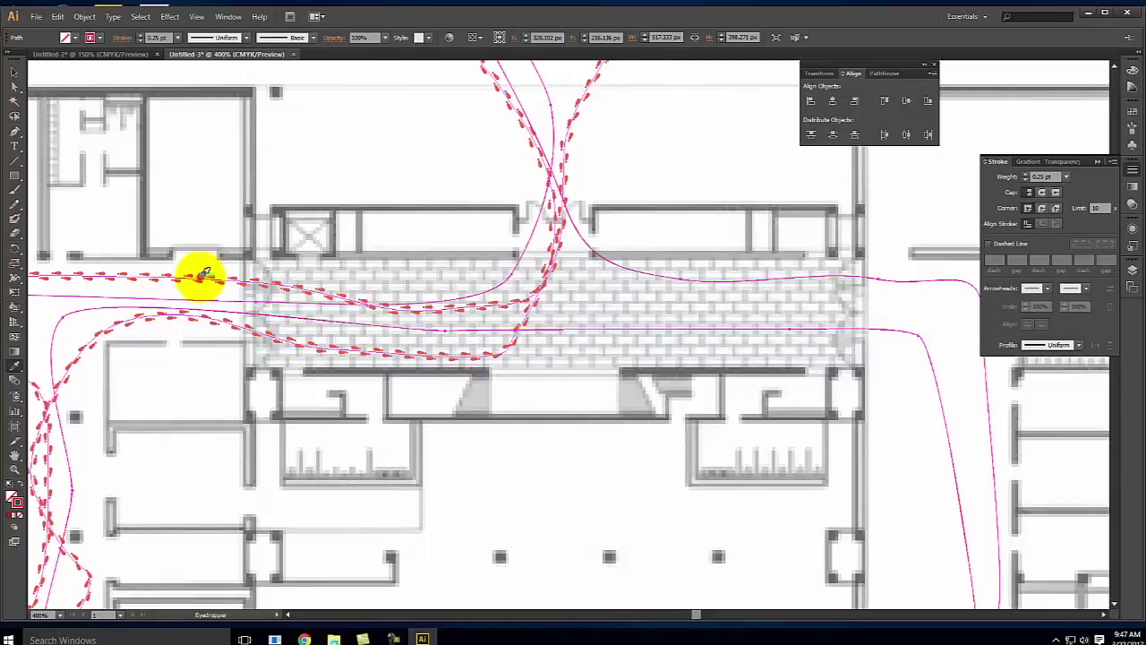
- Apply the Footprints brush to the selected circulation path that extends into the right wing
{"action": "left_click", "coordinate": [14, 71]}
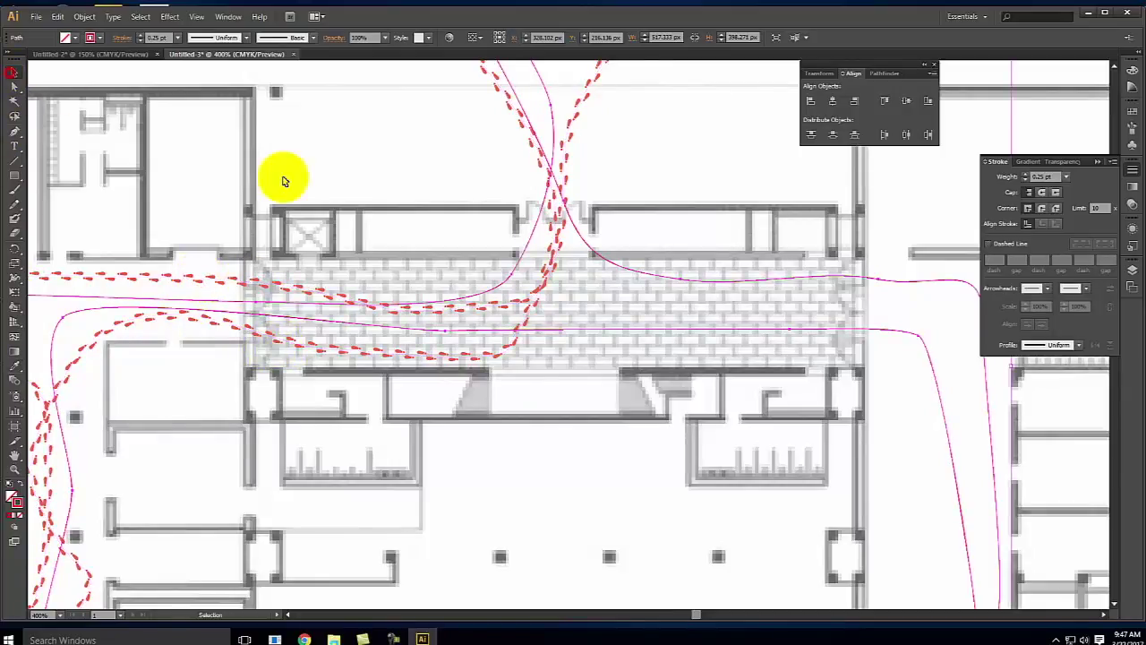
{"action": "left_click", "coordinate": [358, 128]}
{"action": "left_click", "coordinate": [286, 316]}
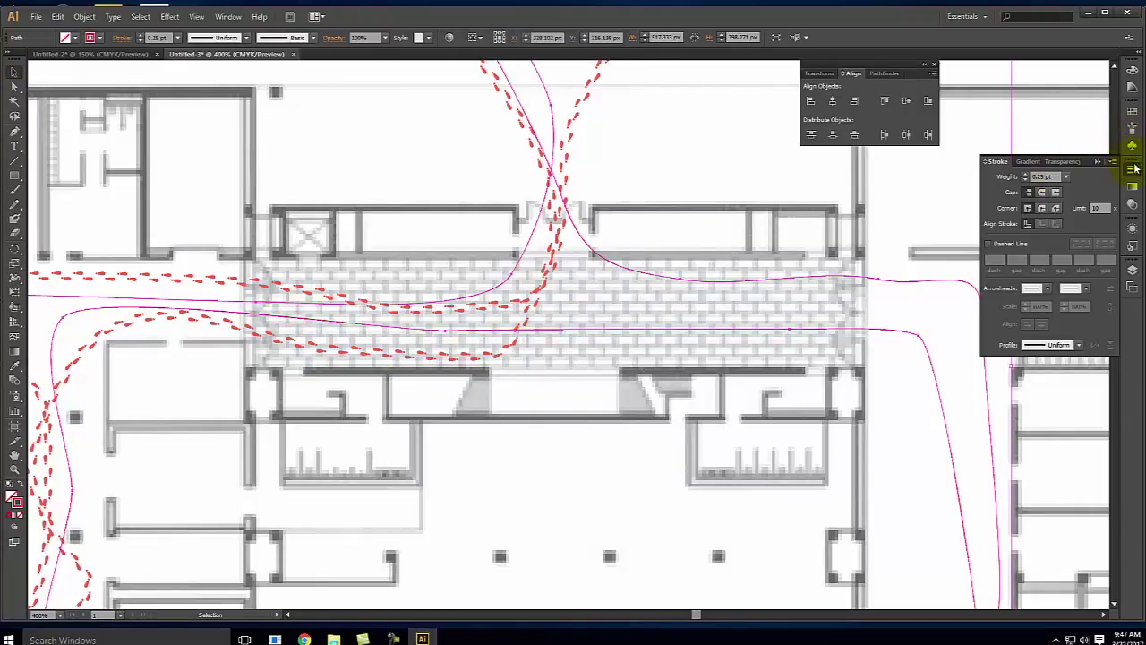
{"action": "left_click", "coordinate": [1131, 127]}
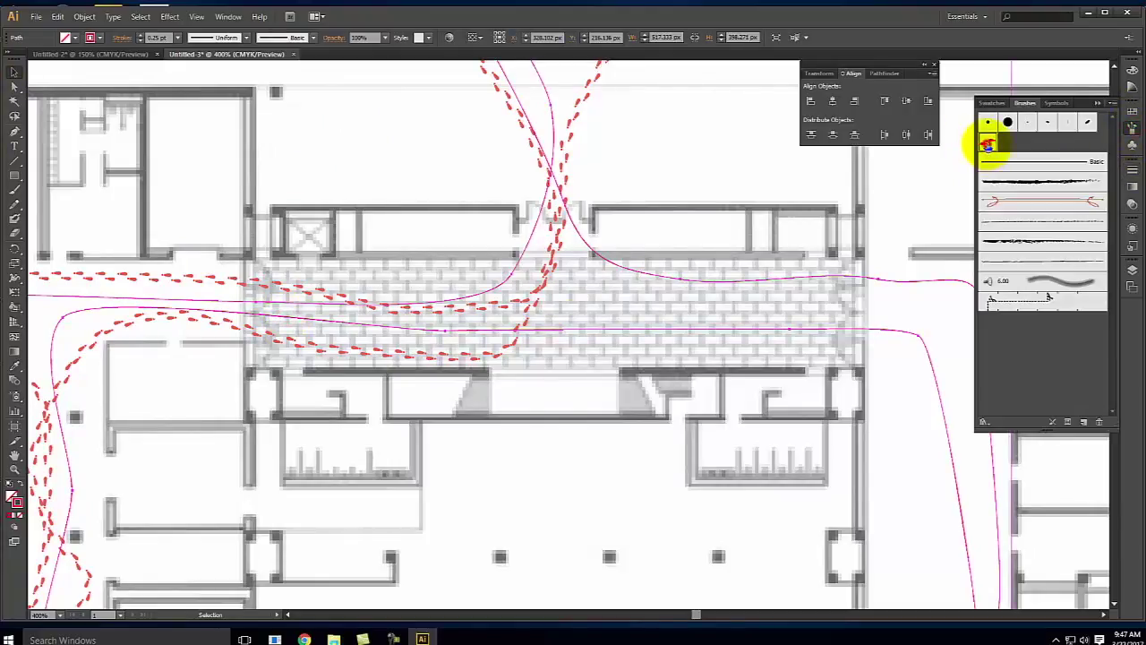
{"action": "left_click", "coordinate": [987, 143]}
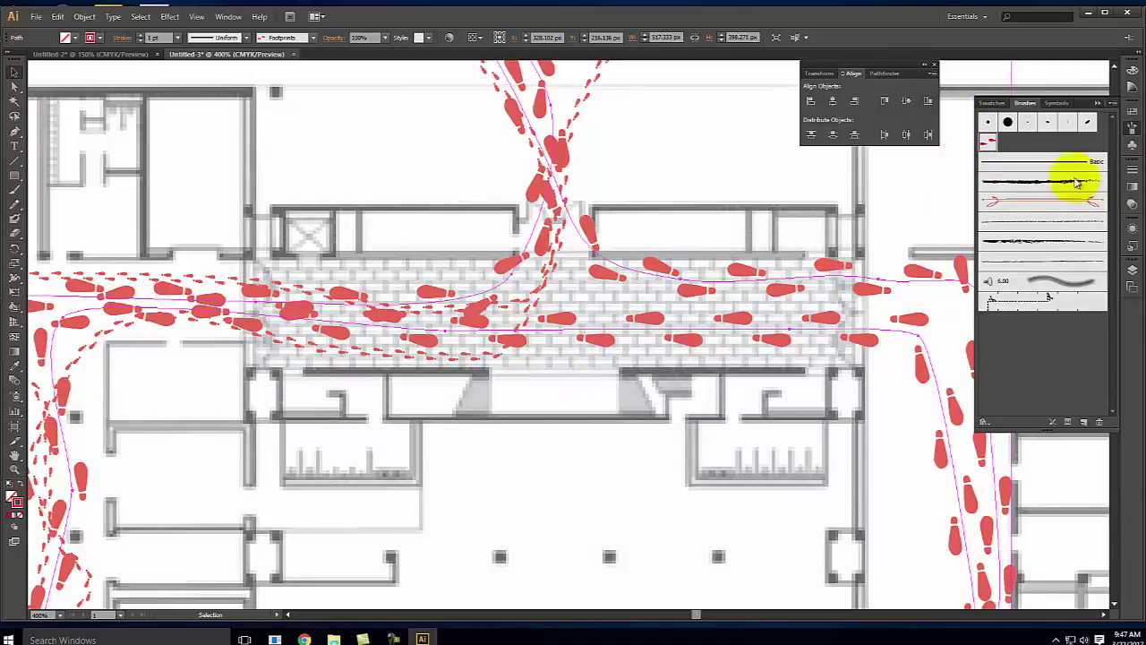
- Set the newly brushed circulation path's stroke weight to 0.25 pt and deselect it
{"action": "left_click", "coordinate": [1132, 169]}
{"action": "key", "text": "Delete"}
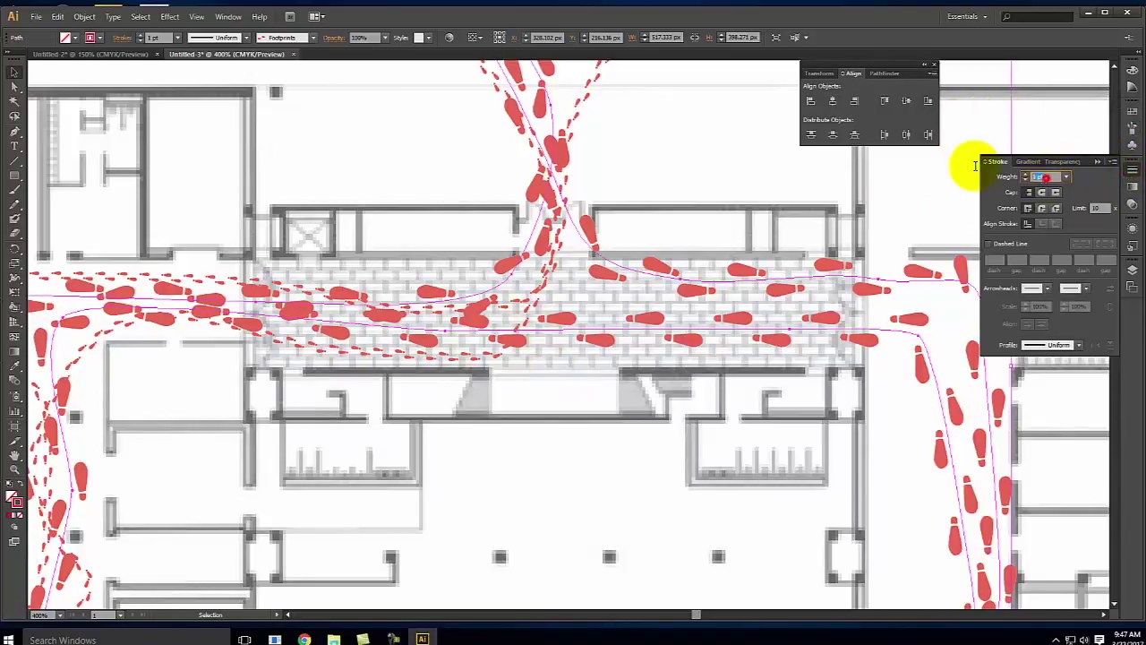
{"action": "type", "text": ".25"}
{"action": "key", "text": "Tab"}
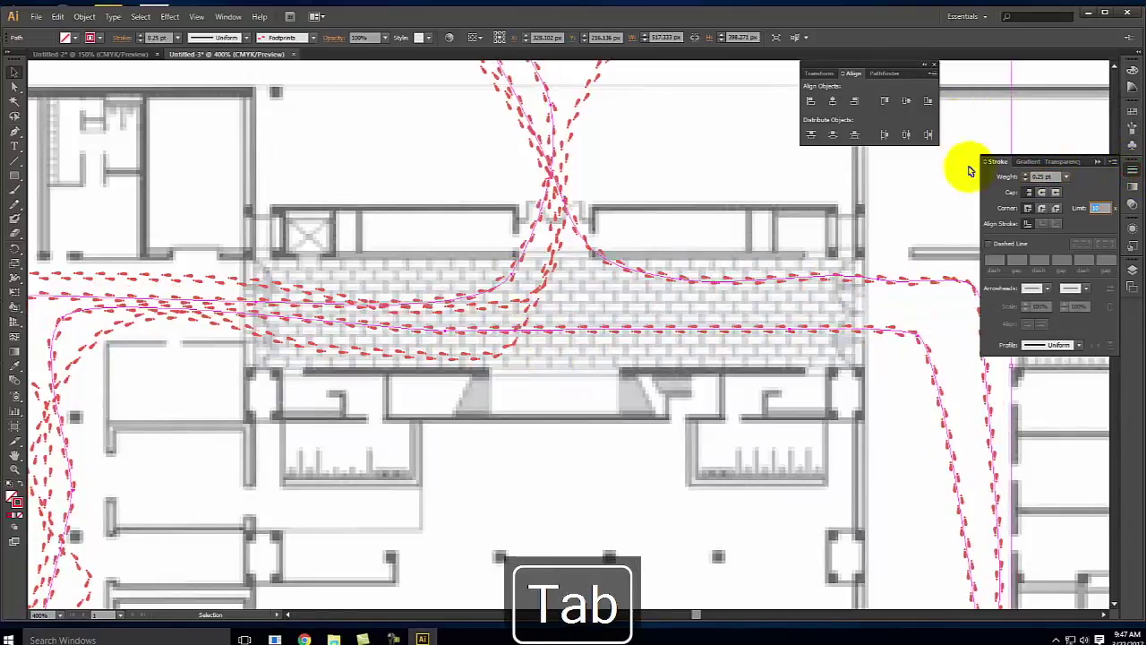
{"action": "left_click", "coordinate": [603, 146]}
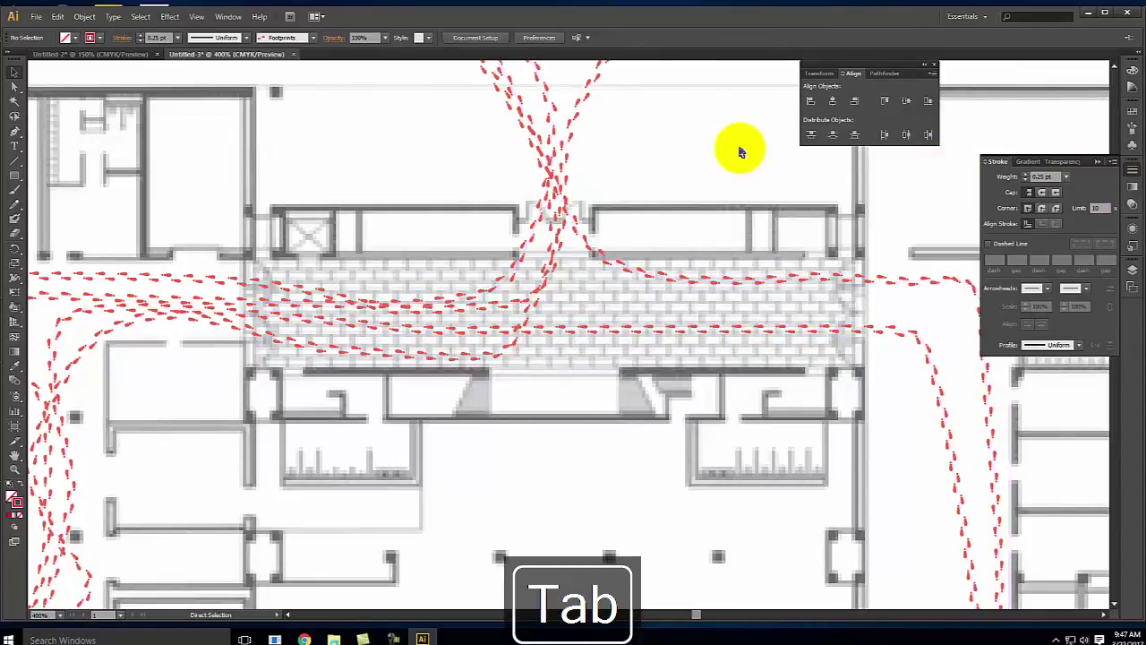
{"action": "key", "text": "ctrl+minus"}
{"action": "key", "text": "ctrl+minus"}
{"action": "key", "text": "ctrl+minus"}
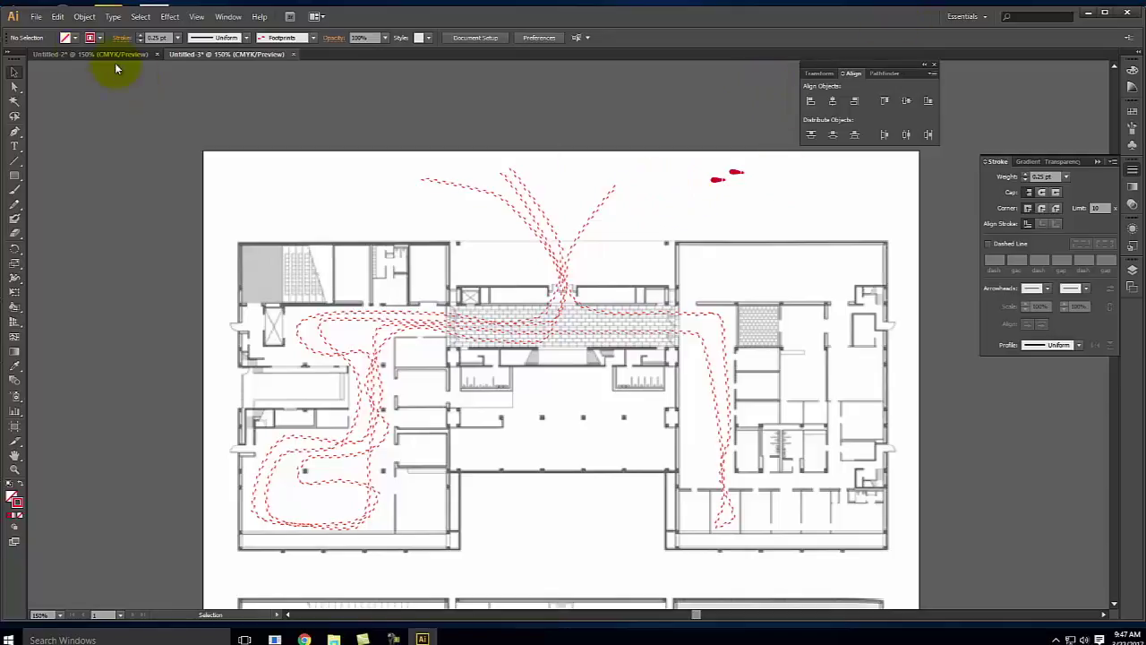
- Switch to the Untitled-2 vault section document, take up the Pen tool, and make the Diagram layer active
{"action": "left_click", "coordinate": [77, 53]}
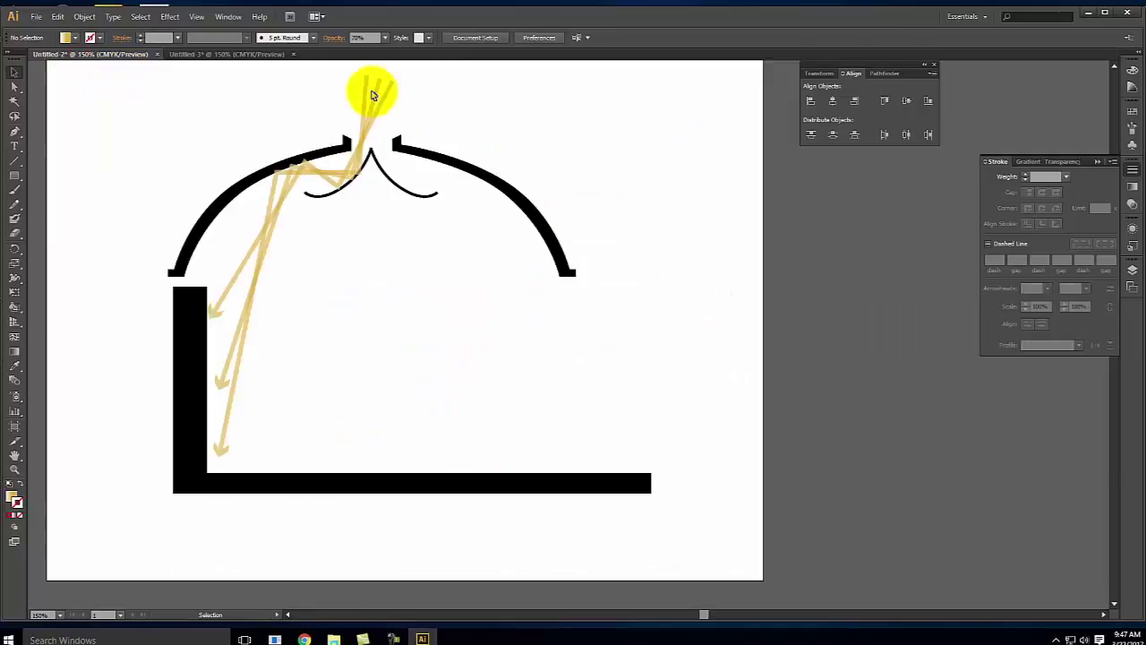
{"action": "left_click", "coordinate": [15, 132]}
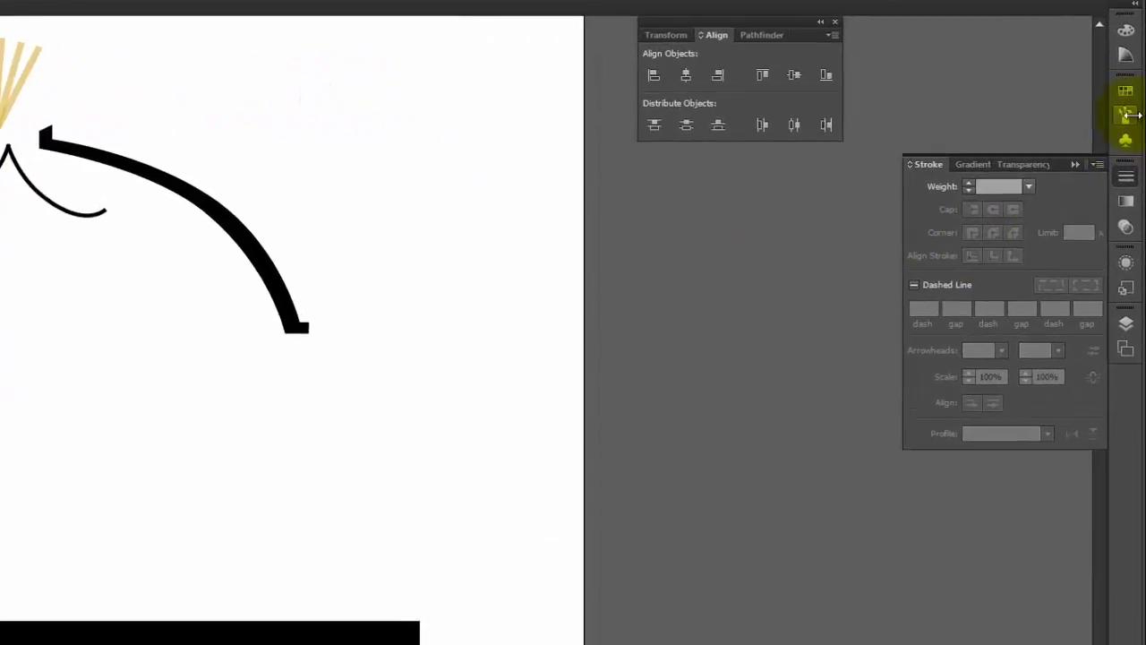
{"action": "left_click", "coordinate": [1126, 333]}
{"action": "left_click", "coordinate": [689, 313]}
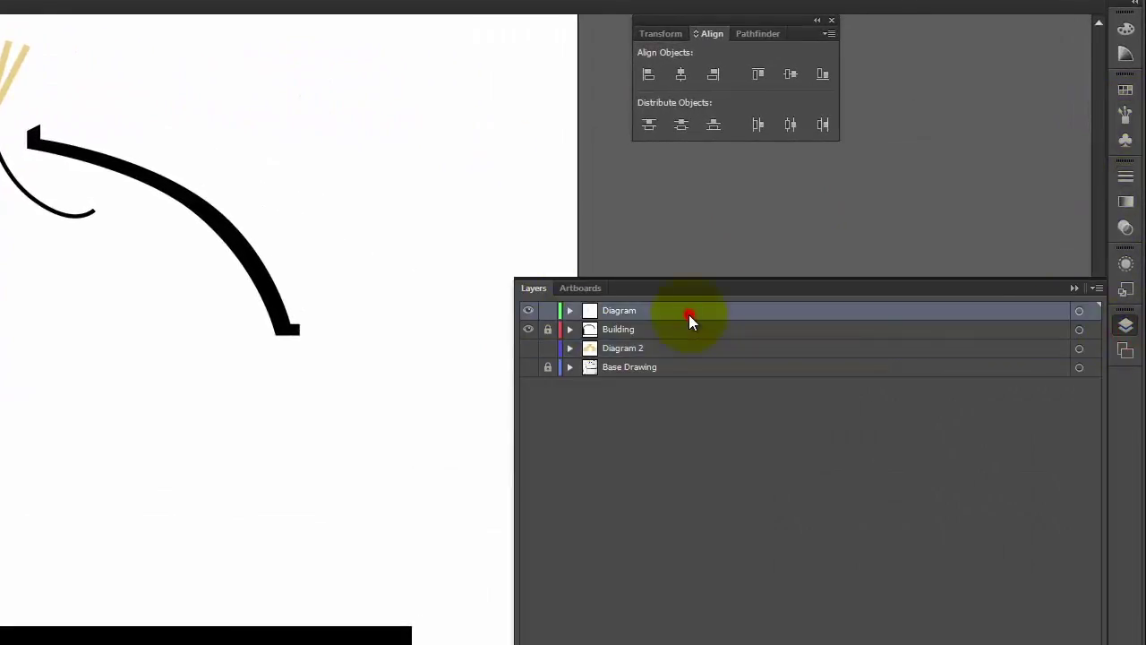
- Draw a small closed crescent shape in the empty area above and right of the vault, and adjust its curved lower edge
{"action": "left_click_drag", "start_coordinate": [279, 90], "coordinate": [359, 125]}
{"action": "left_click_drag", "start_coordinate": [358, 123], "coordinate": [277, 95]}
{"action": "left_click", "coordinate": [401, 133]}
{"action": "left_click_drag", "start_coordinate": [266, 162], "coordinate": [296, 119]}
{"action": "left_click", "coordinate": [303, 138]}
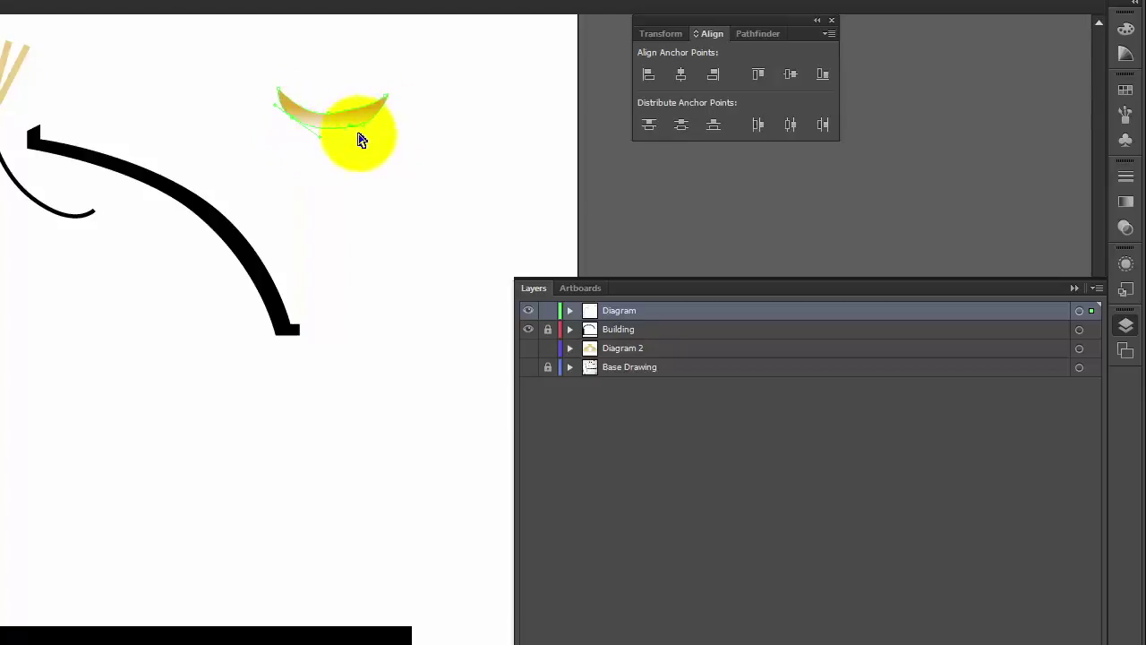
- Delete the gradient-filled crescent shape above and right of the vault
{"action": "key", "text": "Delete"}
{"action": "key", "text": "Delete"}
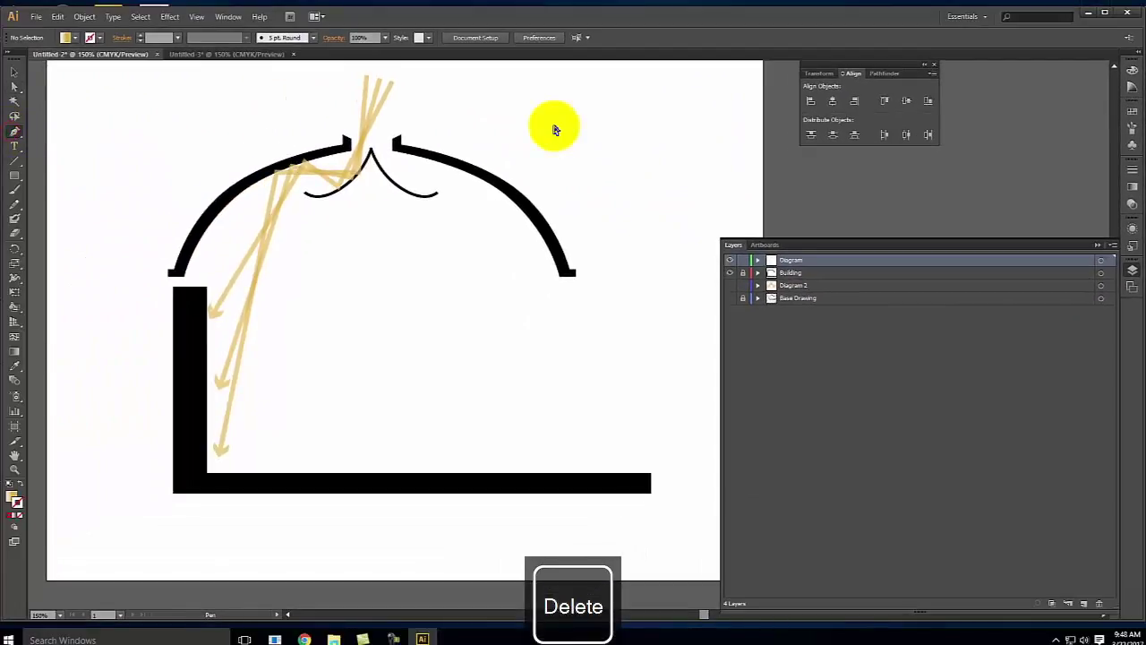
- Swap the fill and stroke so new paths have no fill, and choose a solid orange stroke colour
{"action": "key", "text": "ctrl+equal"}
{"action": "key", "text": "ctrl+equal"}
{"action": "key", "text": "ctrl+equal"}
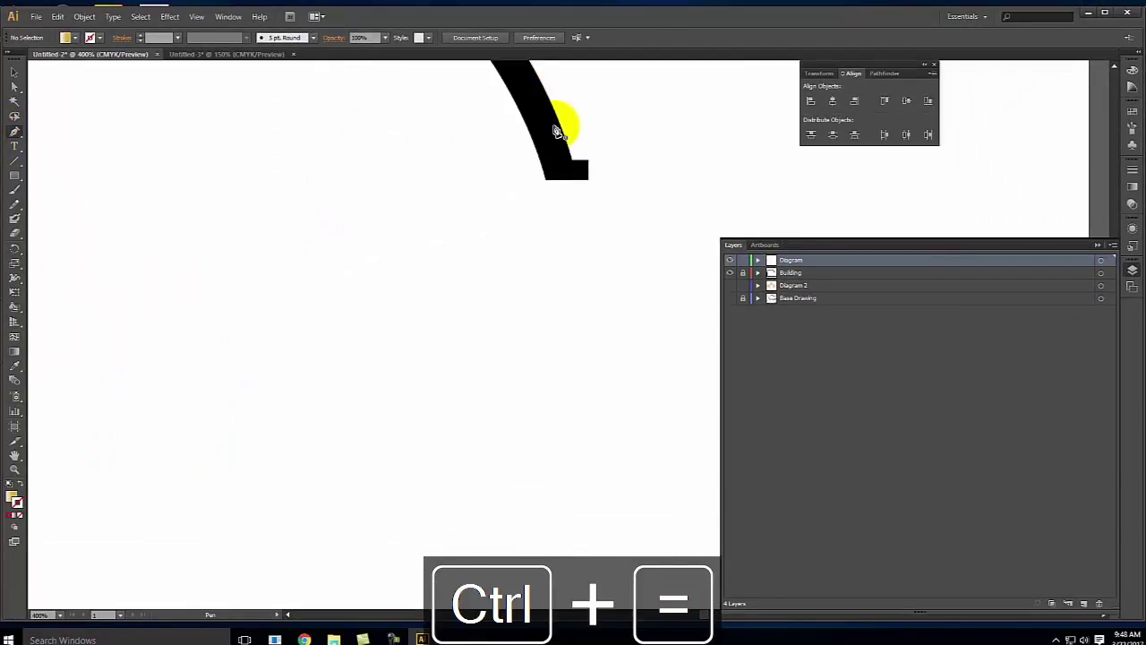
{"action": "key", "text": "space"}
{"action": "left_click_drag", "start_coordinate": [578, 126], "coordinate": [257, 514]}
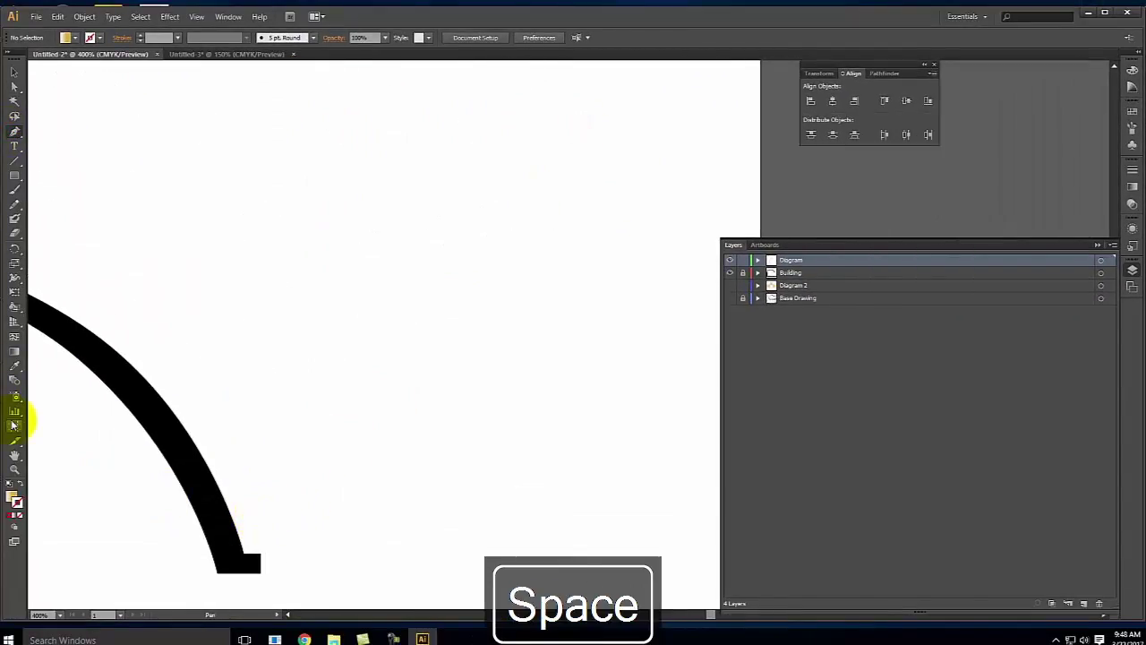
{"action": "left_click", "coordinate": [25, 484]}
{"action": "double_click", "coordinate": [16, 500]}
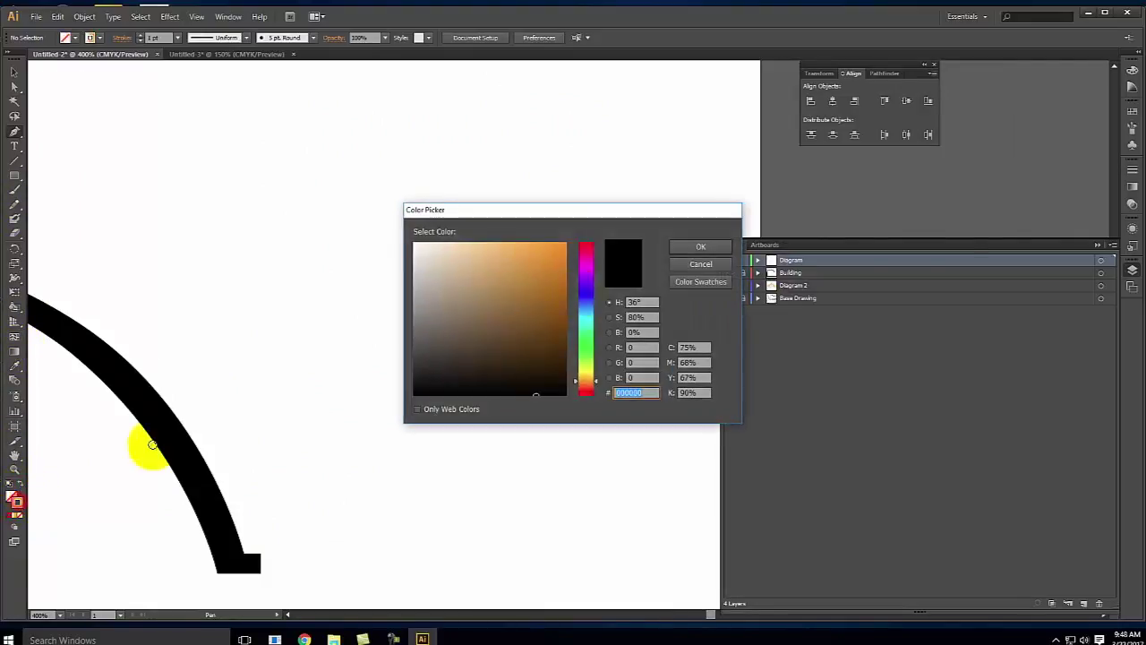
{"action": "left_click", "coordinate": [536, 266]}
{"action": "left_click", "coordinate": [700, 247]}
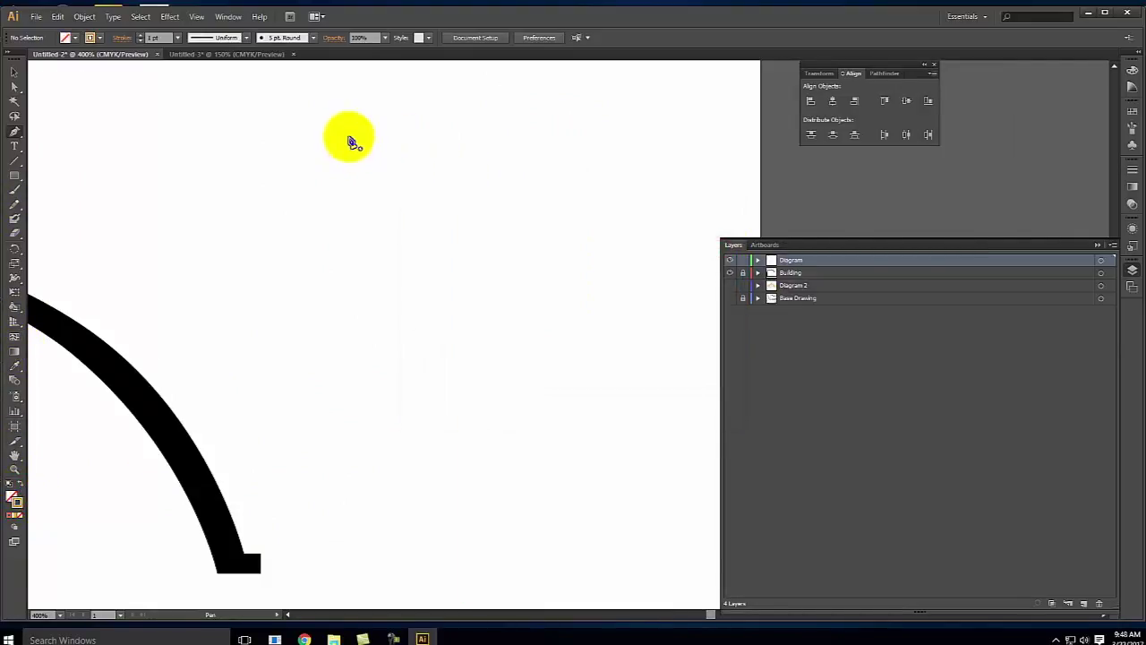
- Draw a closed flying-bird silhouette about 63 px wide and 15 px high beside the vault, and give it a solid orange fill without stroke
{"action": "left_click", "coordinate": [348, 144]}
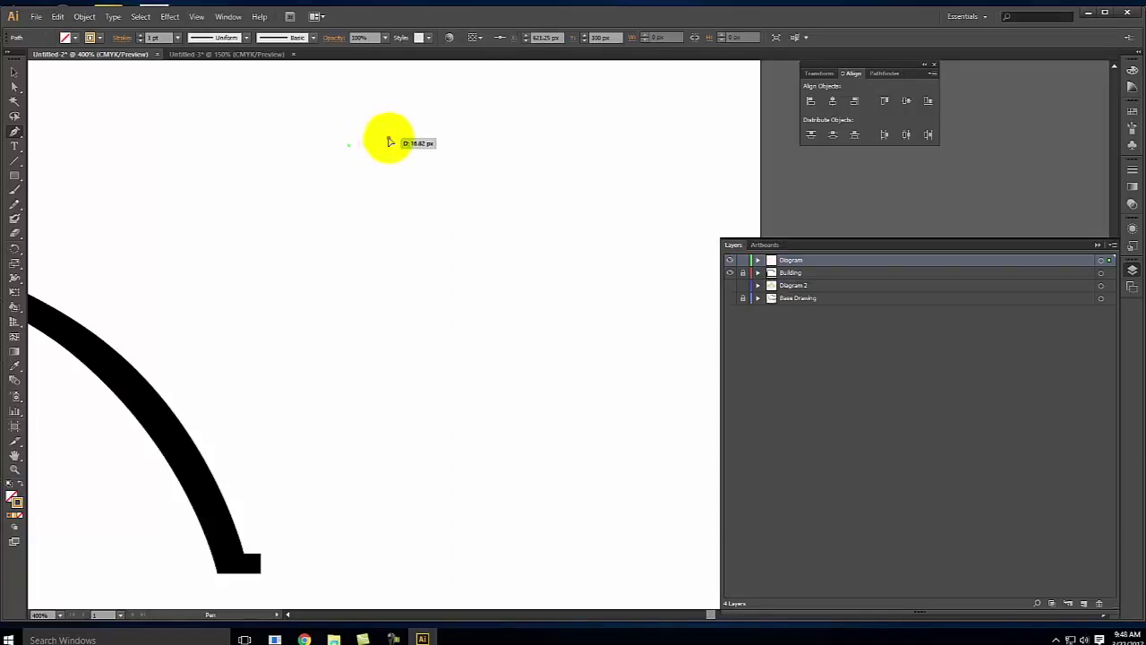
{"action": "left_click", "coordinate": [389, 138]}
{"action": "left_click", "coordinate": [429, 160]}
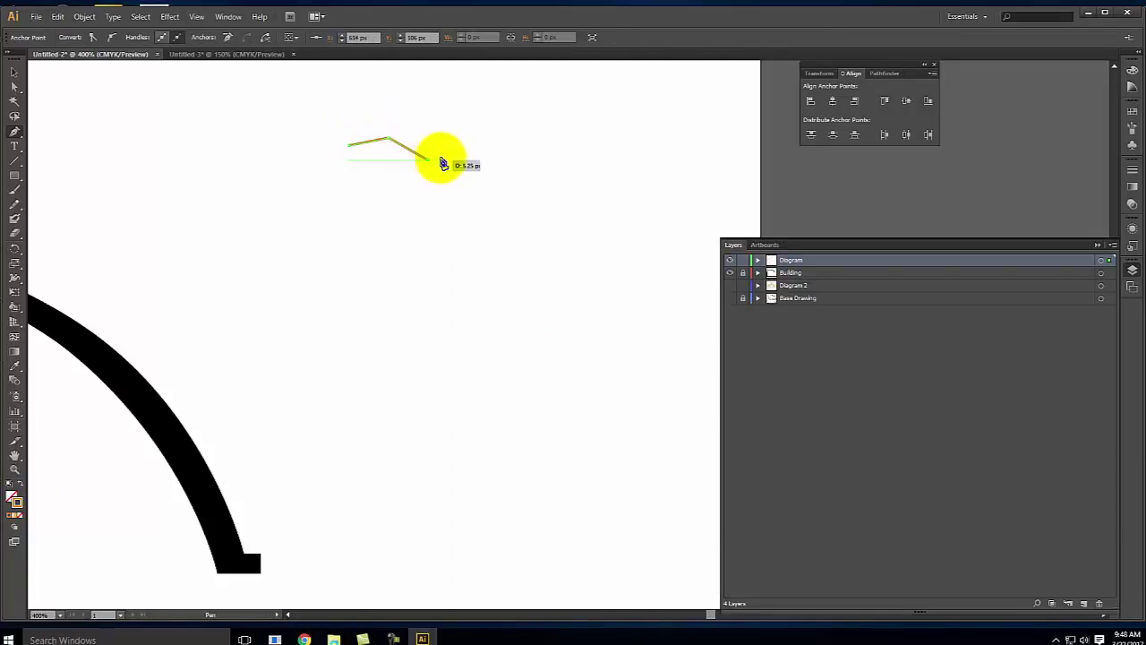
{"action": "left_click", "coordinate": [473, 144]}
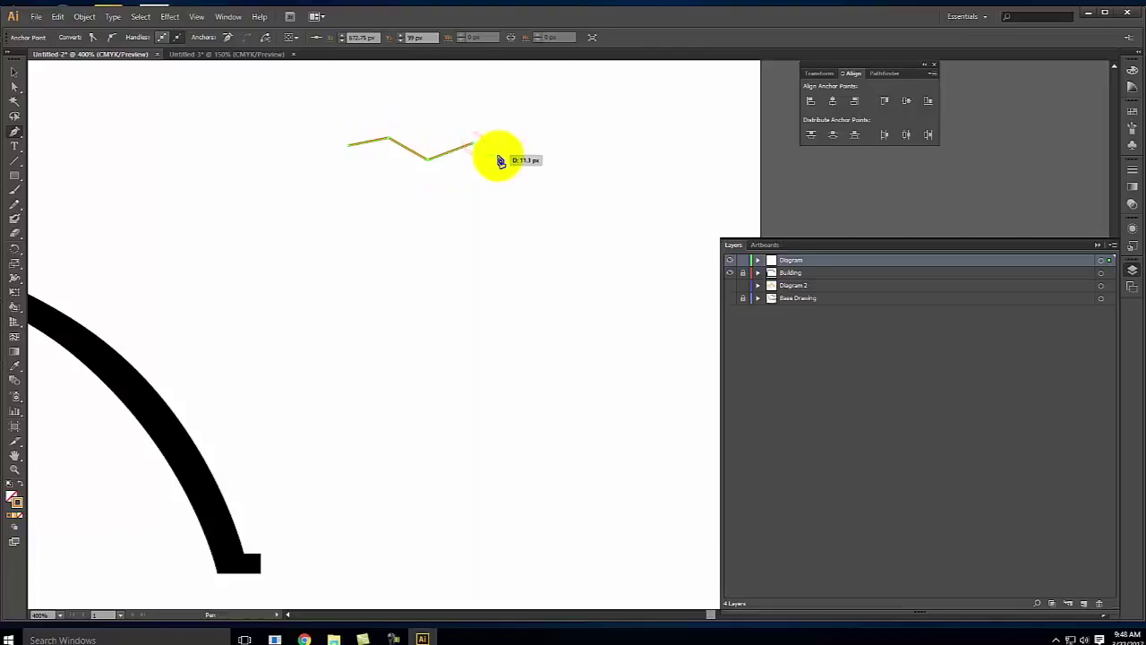
{"action": "left_click", "coordinate": [496, 157]}
{"action": "left_click_drag", "start_coordinate": [483, 160], "coordinate": [432, 174]}
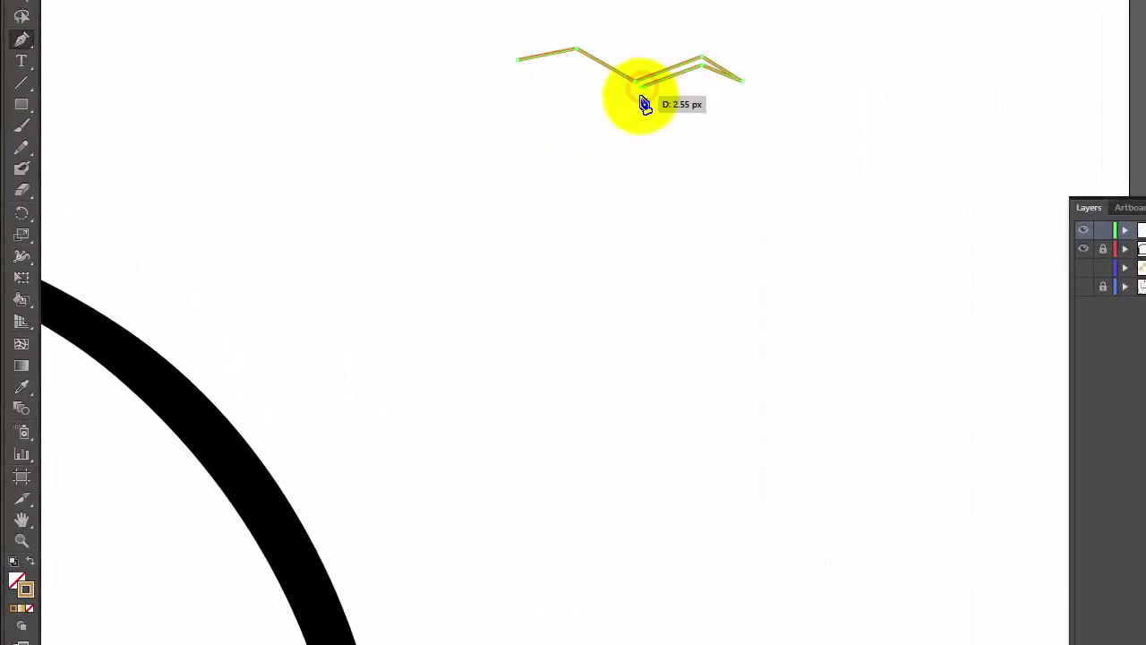
{"action": "left_click_drag", "start_coordinate": [645, 104], "coordinate": [621, 90]}
{"action": "left_click", "coordinate": [632, 102], "text": "ctrl"}
{"action": "left_click", "coordinate": [624, 87]}
{"action": "left_click_drag", "start_coordinate": [575, 61], "coordinate": [524, 64]}
{"action": "left_click", "coordinate": [27, 562]}
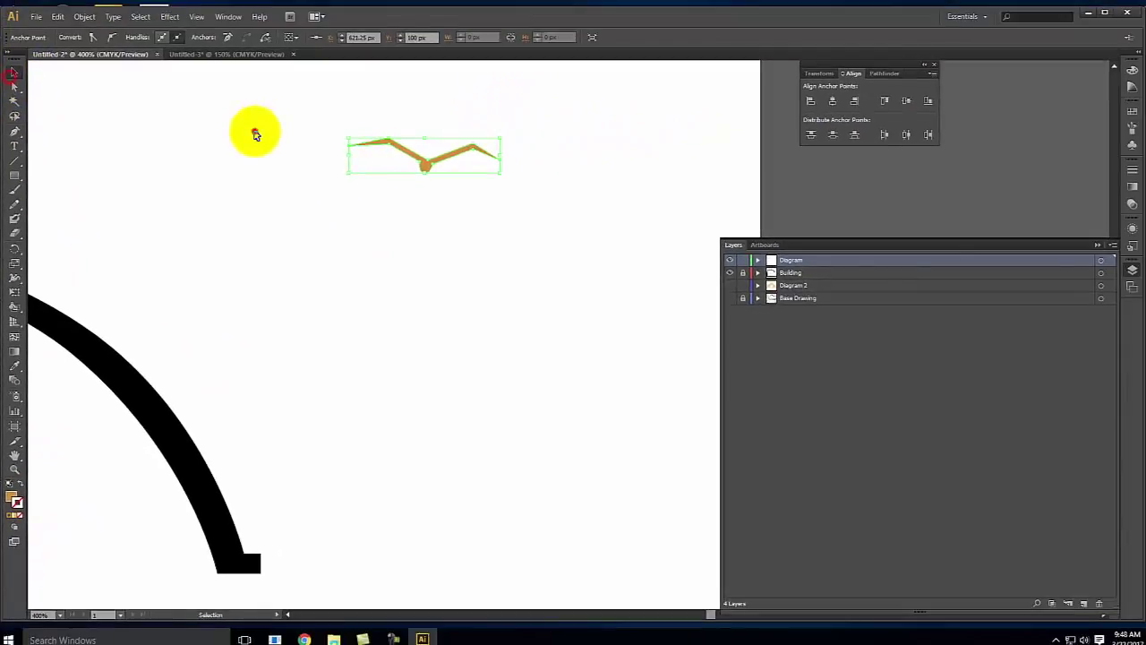
{"action": "left_click", "coordinate": [255, 134]}
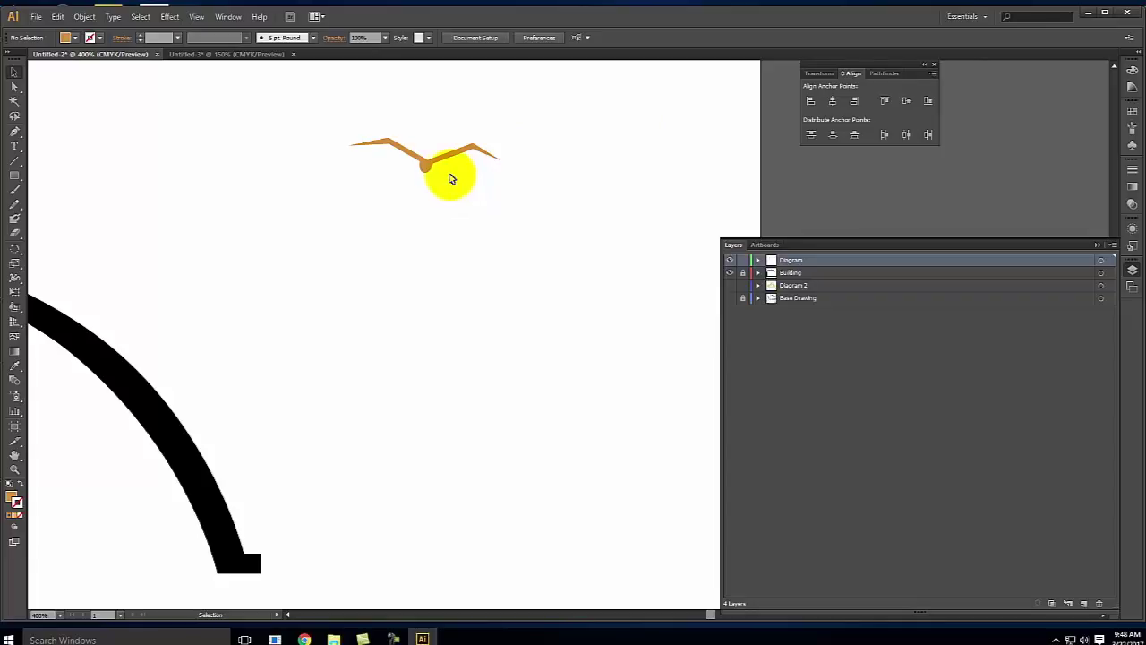
- Start a new Scatter Brush from the orange bird silhouette
{"action": "left_click", "coordinate": [428, 163]}
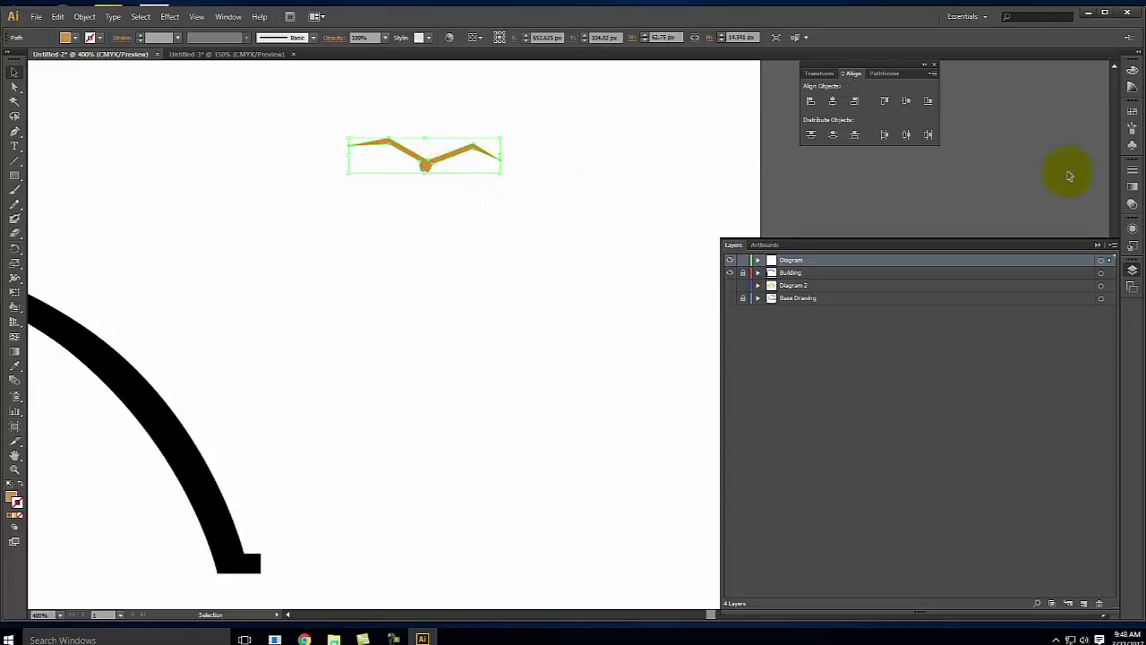
{"action": "left_click", "coordinate": [1131, 130]}
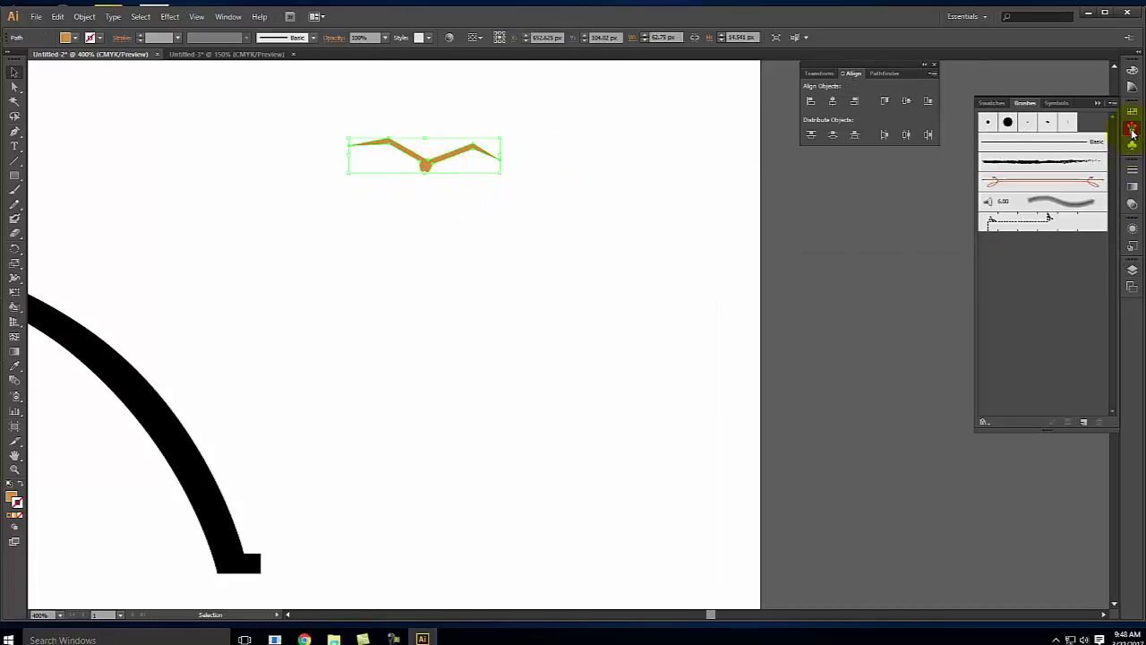
{"action": "left_click_drag", "start_coordinate": [428, 170], "coordinate": [1079, 323]}
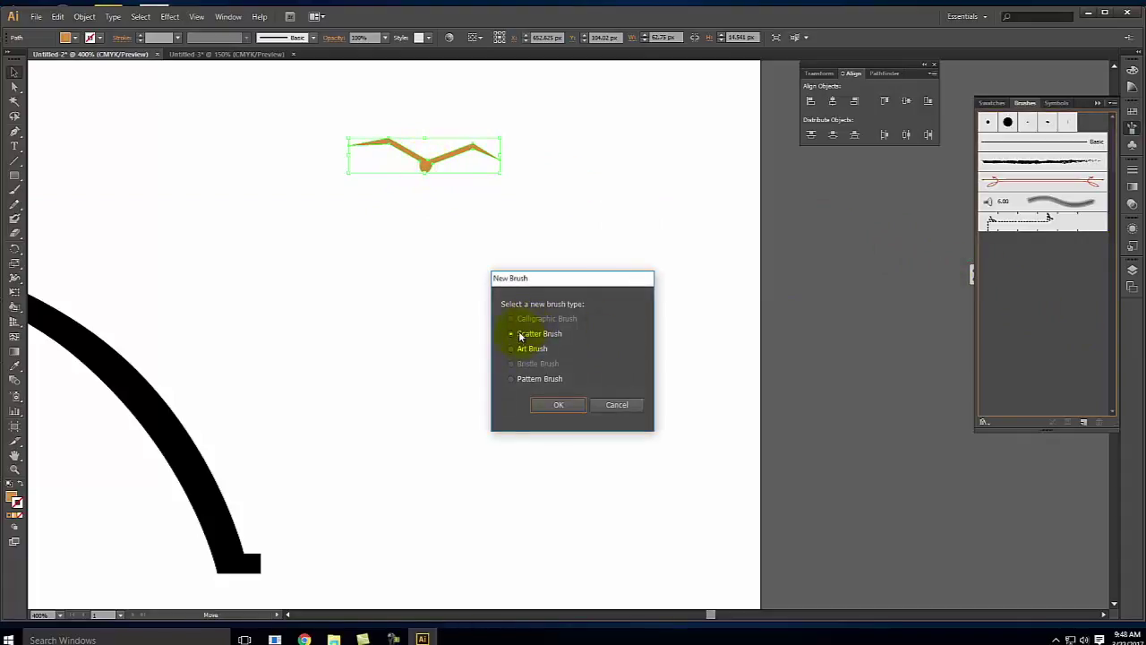
{"action": "left_click", "coordinate": [557, 404]}
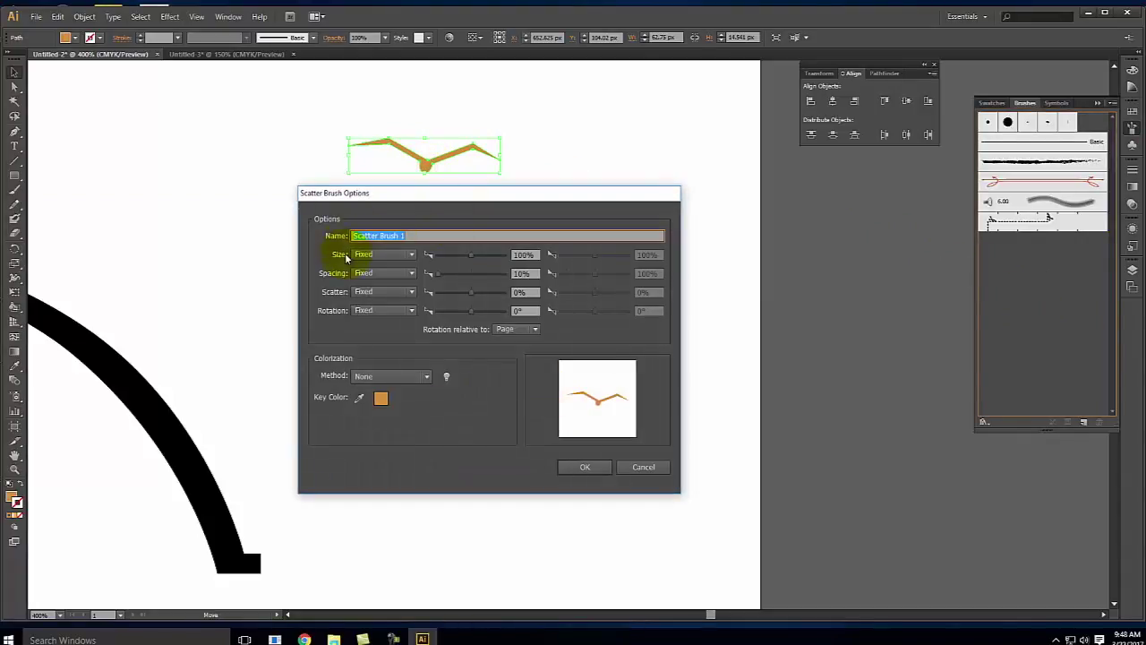
- Set the scatter brush's size, spacing, scatter and rotation to Random
{"action": "left_click", "coordinate": [365, 254]}
{"action": "left_click", "coordinate": [376, 288]}
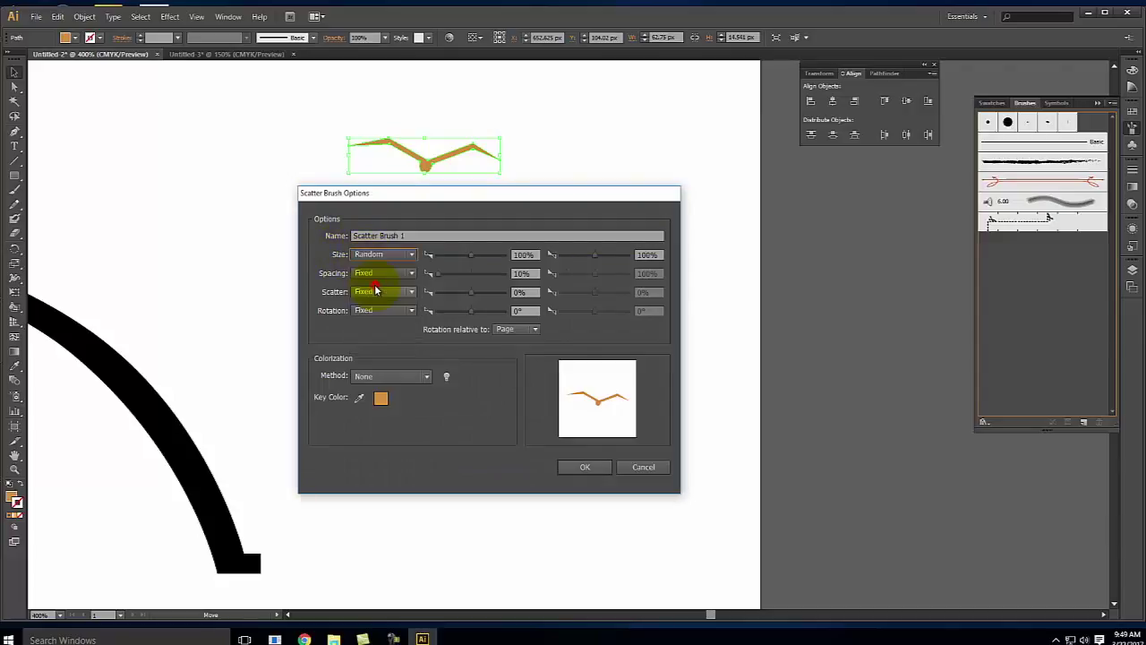
{"action": "left_click", "coordinate": [382, 273]}
{"action": "left_click", "coordinate": [392, 302]}
{"action": "left_click", "coordinate": [374, 292]}
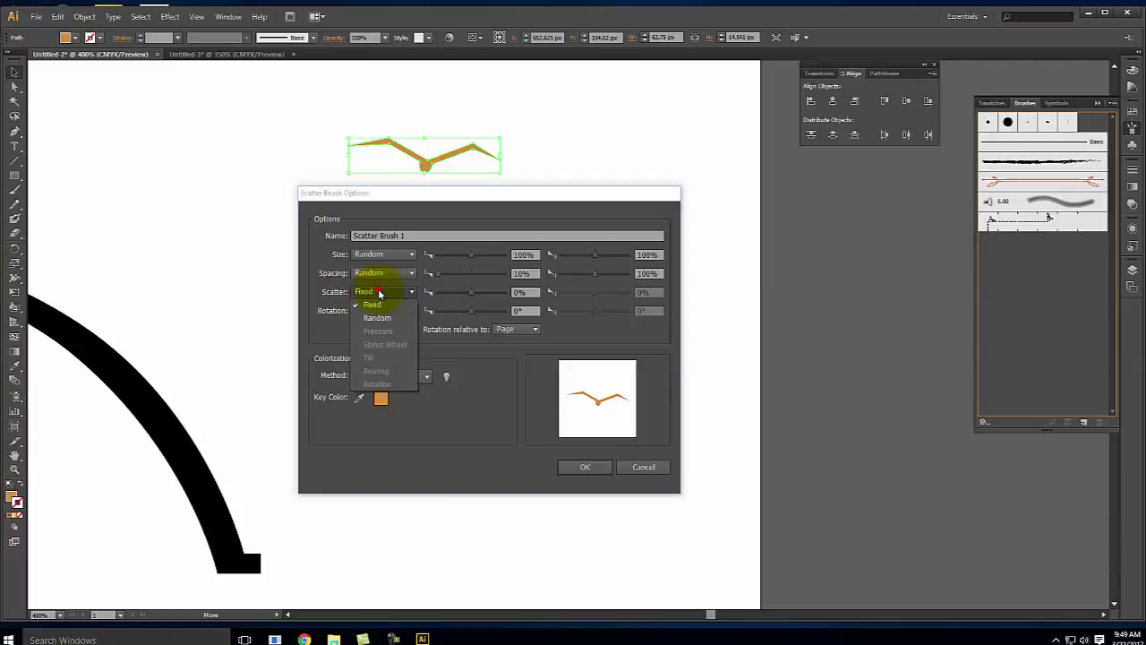
{"action": "left_click", "coordinate": [384, 320]}
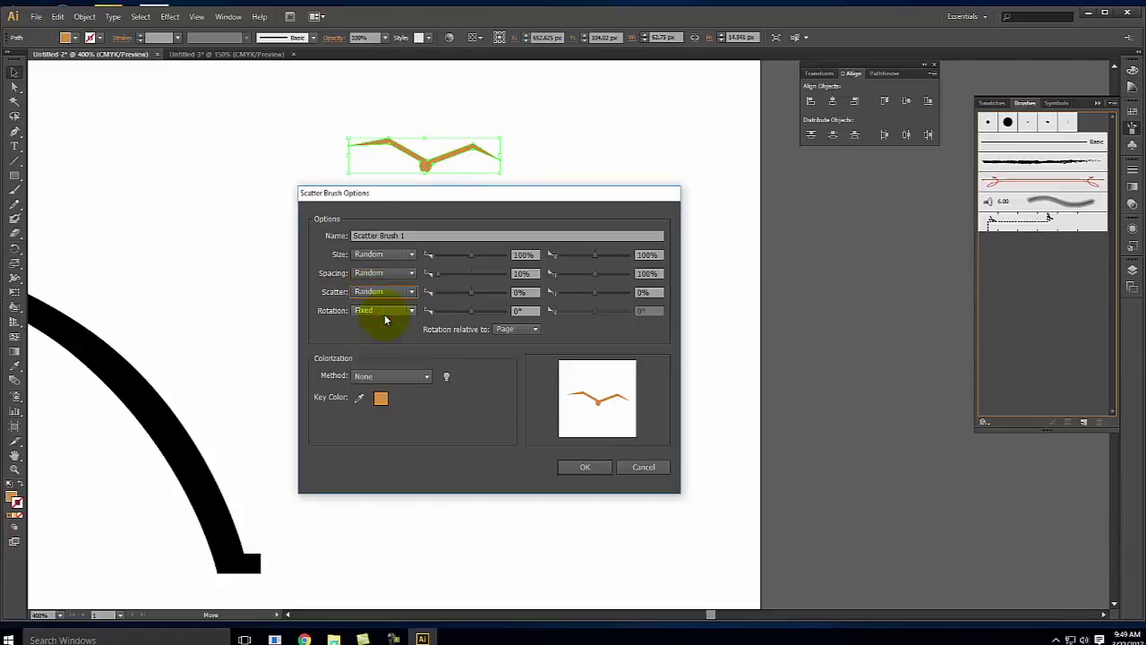
{"action": "left_click", "coordinate": [385, 310]}
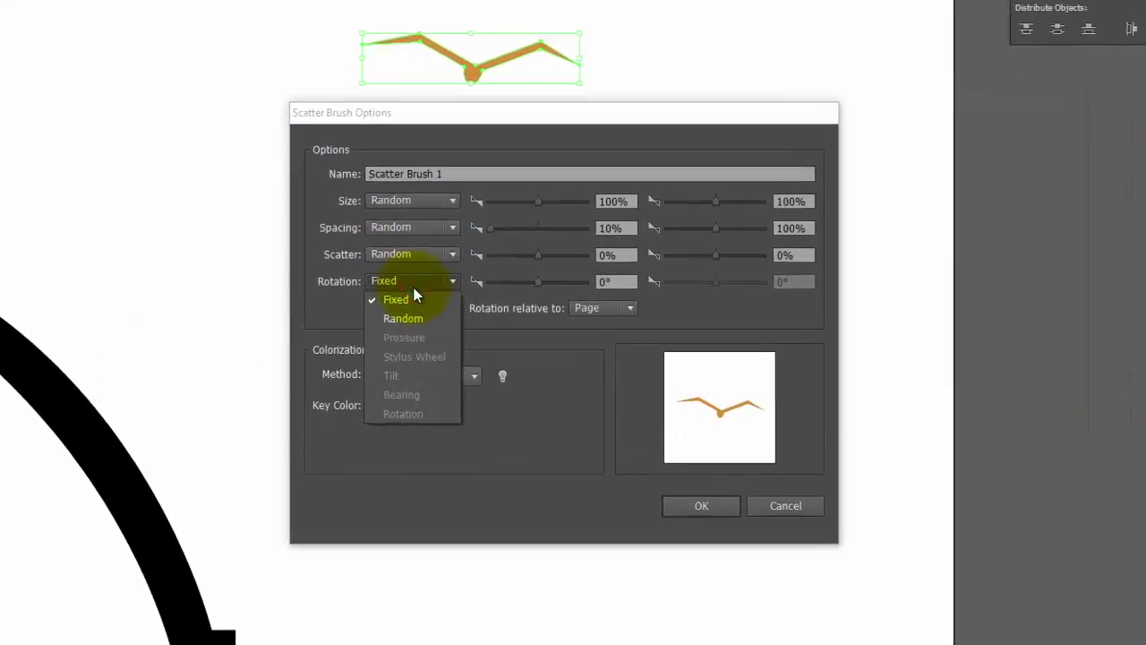
{"action": "left_click", "coordinate": [387, 332]}
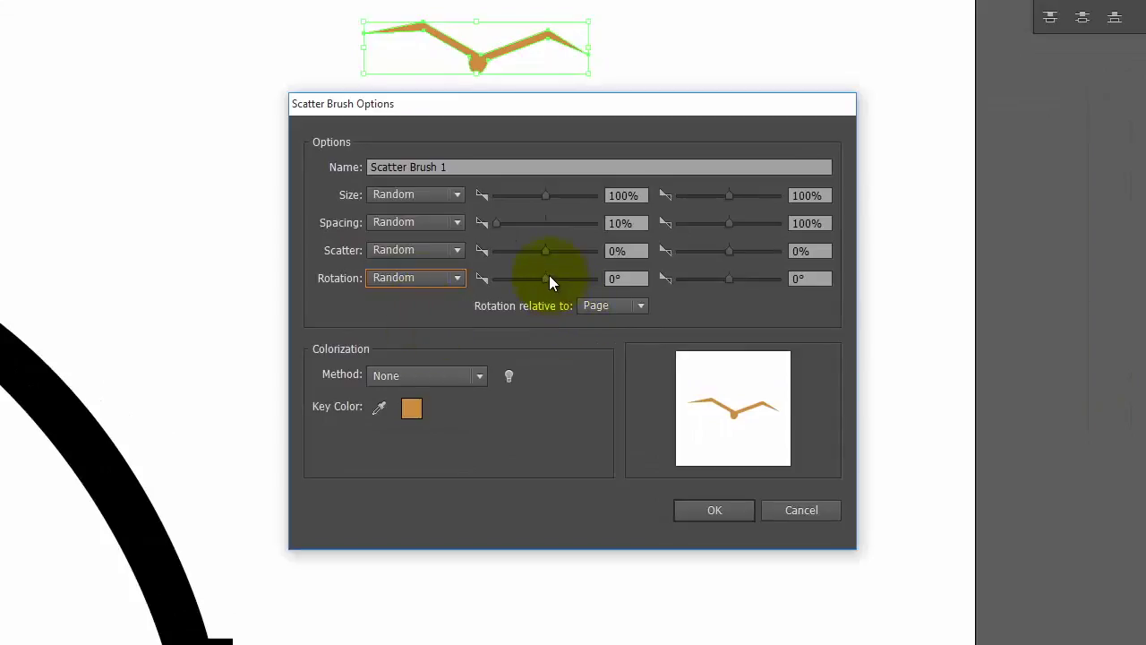
- Set the random ranges to rotation -10° to 13°, size 79% to 150%, and scatter -202% to 220%
{"action": "left_click_drag", "start_coordinate": [732, 281], "coordinate": [736, 281]}
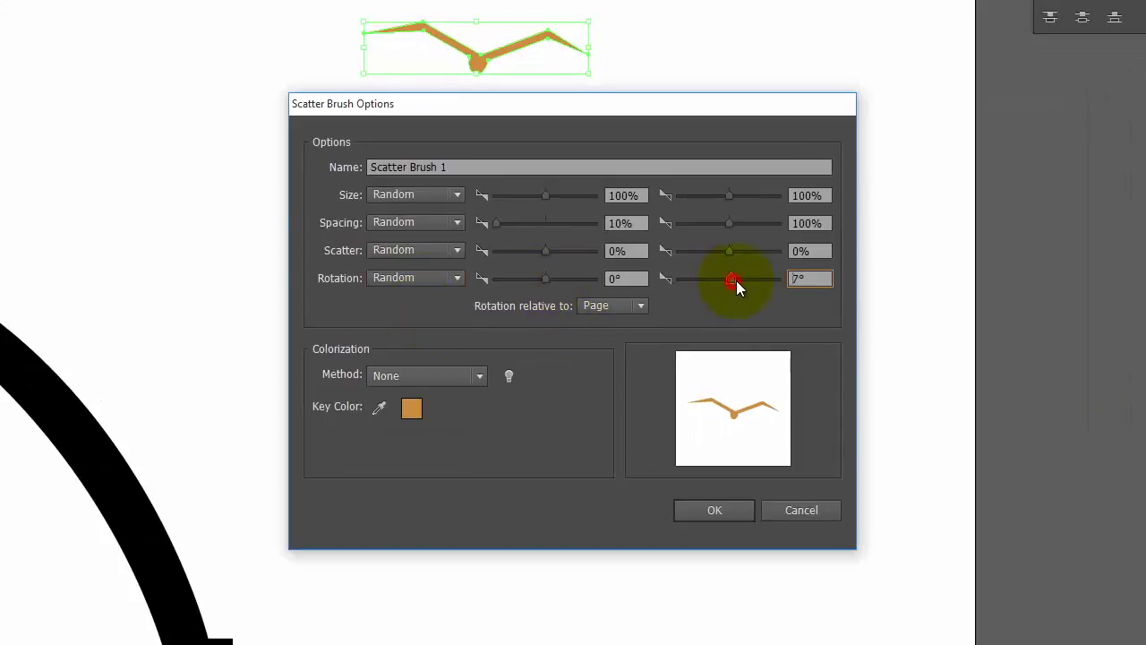
{"action": "left_click_drag", "start_coordinate": [538, 281], "coordinate": [539, 281]}
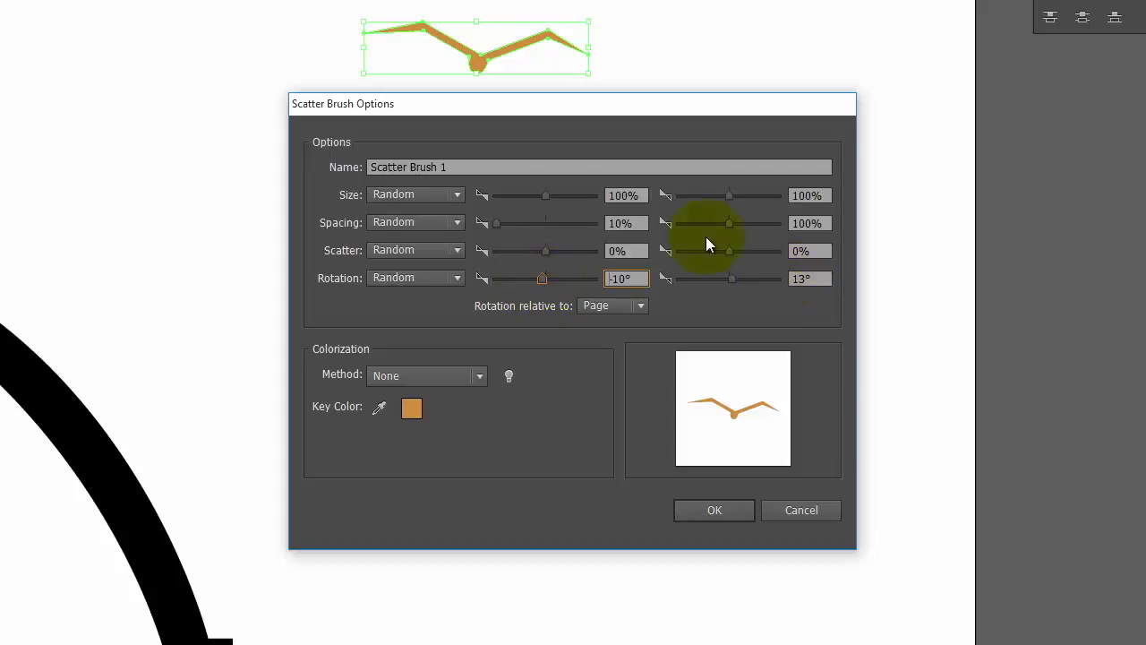
{"action": "left_click_drag", "start_coordinate": [547, 195], "coordinate": [534, 196]}
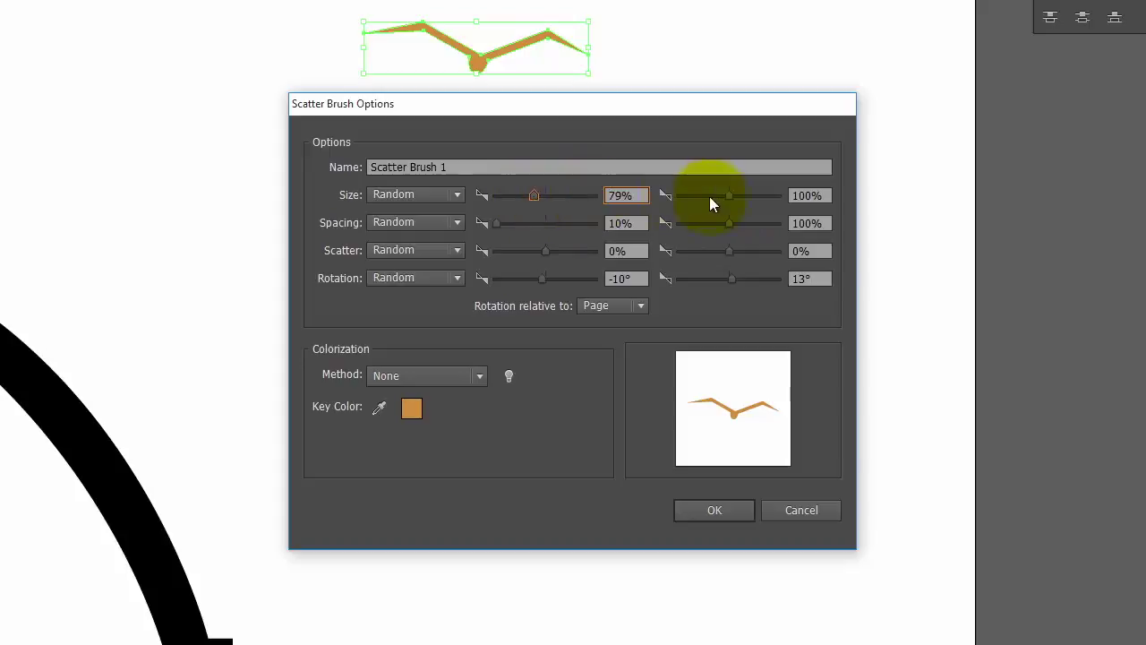
{"action": "mouse_move", "coordinate": [726, 197]}
{"action": "left_mouse_down"}
{"action": "mouse_move", "coordinate": [742, 193]}
{"action": "mouse_move", "coordinate": [732, 196]}
{"action": "left_mouse_up"}
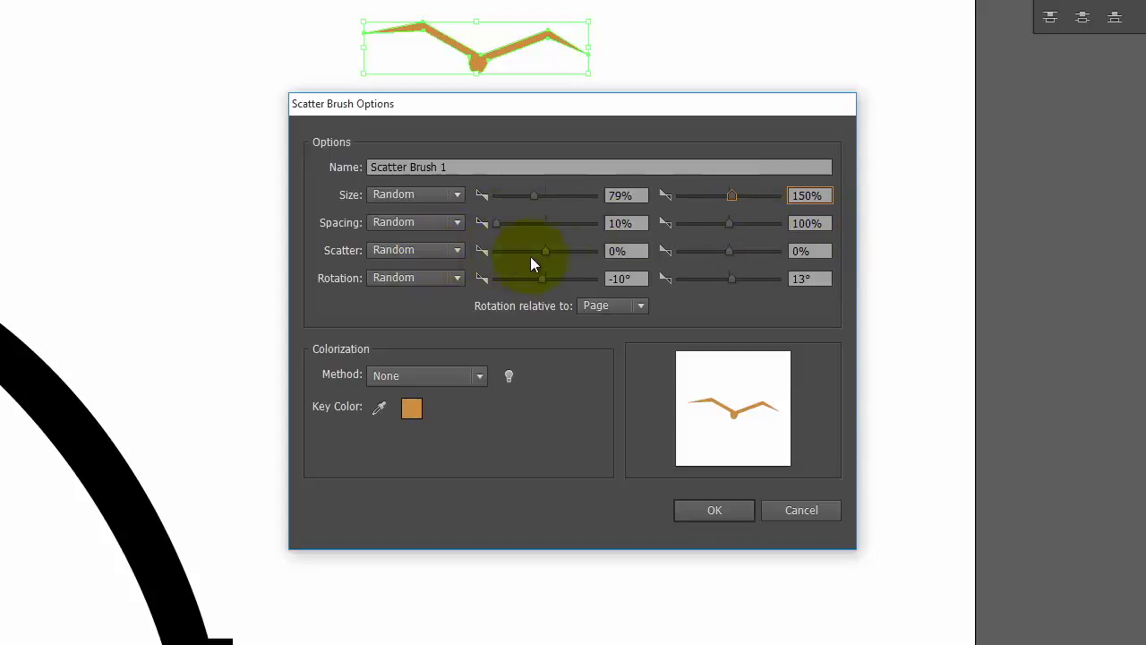
{"action": "left_click_drag", "start_coordinate": [733, 251], "coordinate": [744, 251]}
{"action": "left_click_drag", "start_coordinate": [545, 251], "coordinate": [535, 252]}
- Set the brush's colorization method to Tints, create the brush, and deselect the bird
{"action": "left_click", "coordinate": [432, 378]}
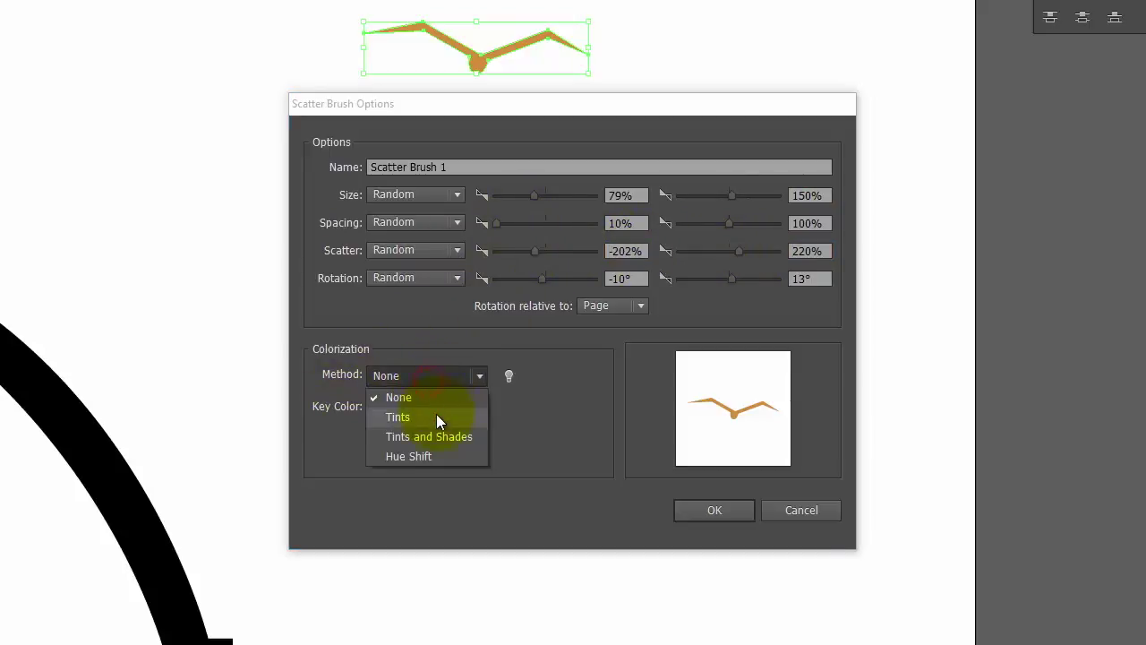
{"action": "left_click", "coordinate": [436, 413]}
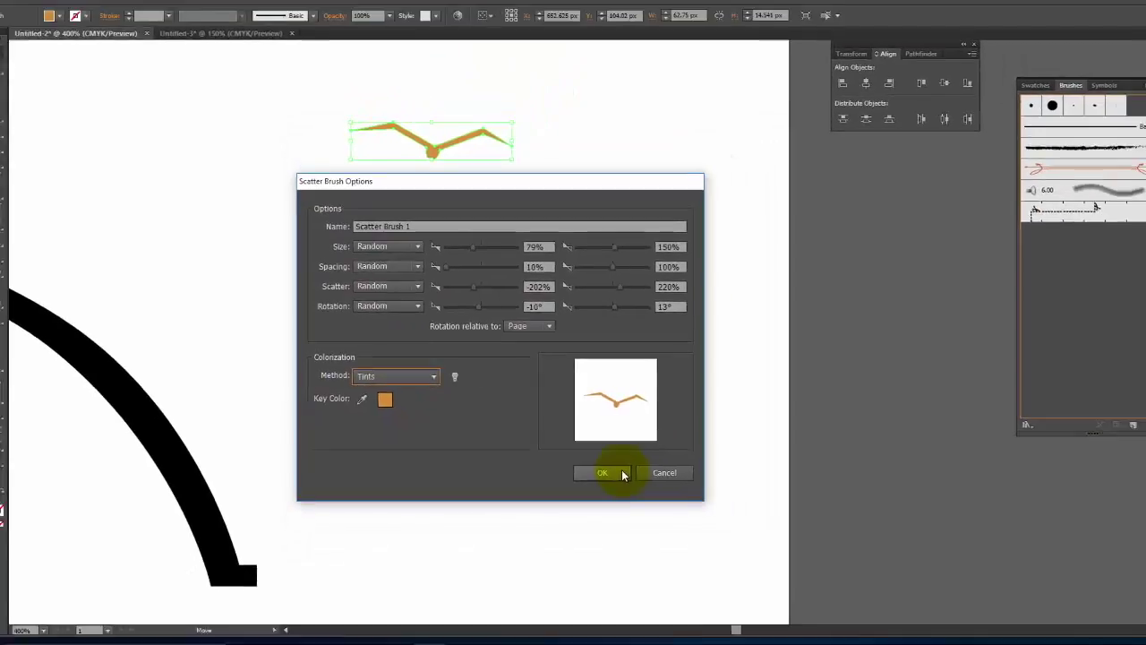
{"action": "left_click", "coordinate": [714, 509]}
{"action": "left_click", "coordinate": [530, 313]}
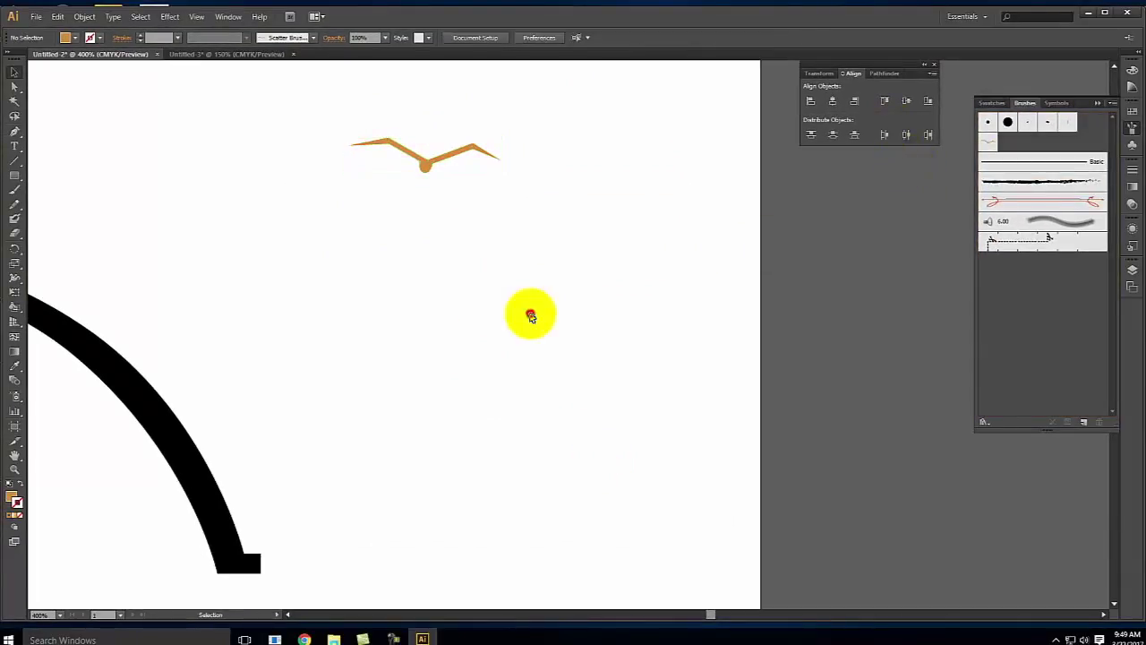
- Draw a long open S-shaped curve with the Pen tool above and beside the artboard's upper right corner, and remove its fill
{"action": "key", "text": "ctrl+minus"}
{"action": "key", "text": "ctrl+minus"}
{"action": "key", "text": "ctrl+minus"}
{"action": "key", "text": "ctrl+minus"}
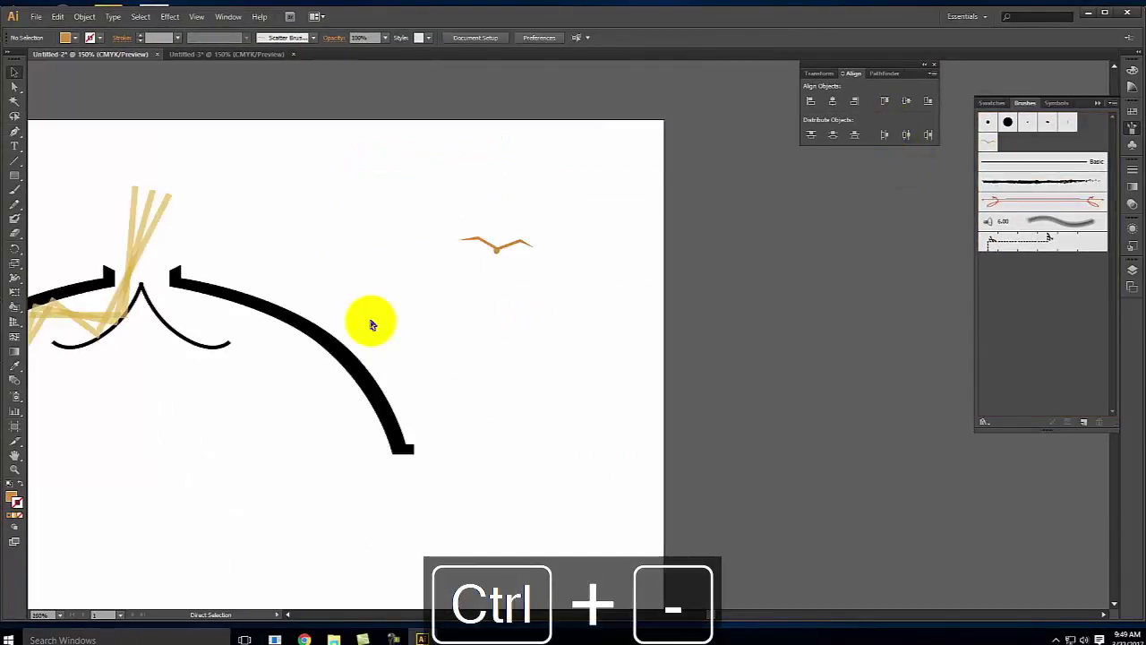
{"action": "left_click", "coordinate": [14, 132]}
{"action": "left_click", "coordinate": [318, 152]}
{"action": "left_click_drag", "start_coordinate": [566, 135], "coordinate": [614, 190]}
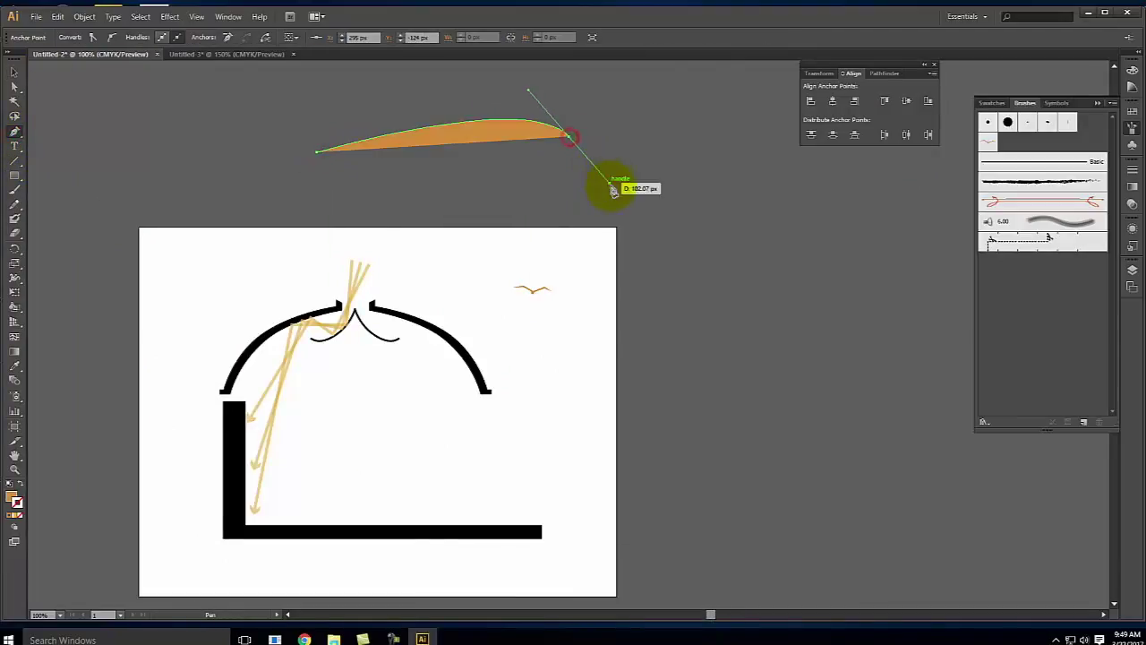
{"action": "left_click_drag", "start_coordinate": [699, 398], "coordinate": [742, 432]}
{"action": "left_click", "coordinate": [830, 332]}
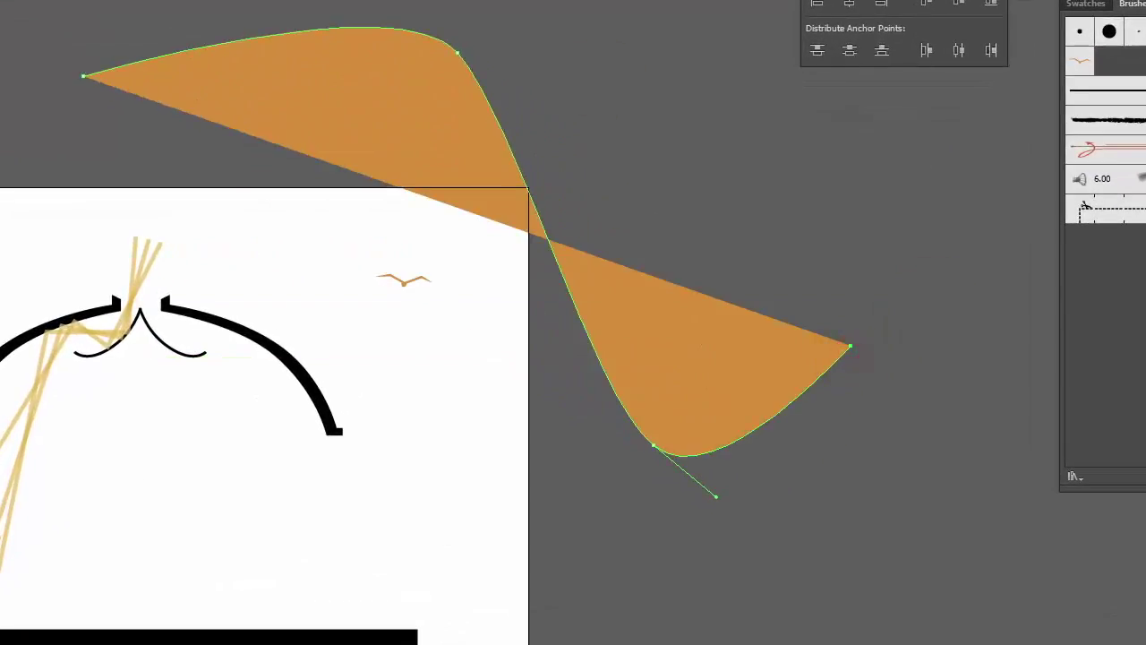
{"action": "key", "text": "slash"}
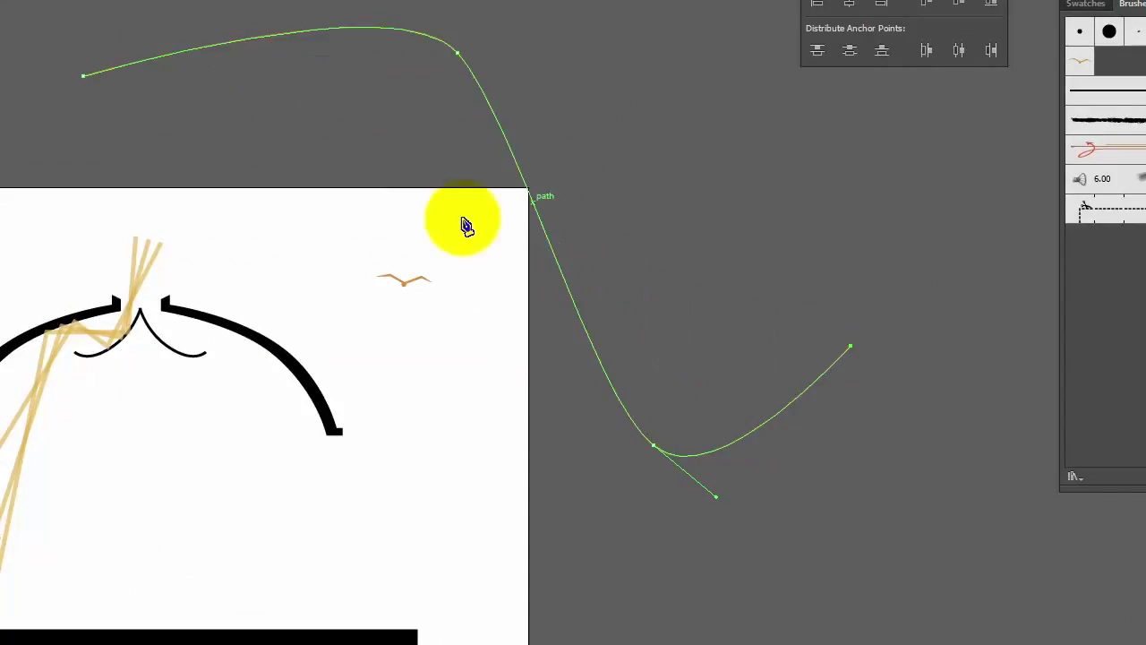
- Apply the bird scatter brush to the S-shaped curve and deselect it
{"action": "left_click", "coordinate": [1086, 62]}
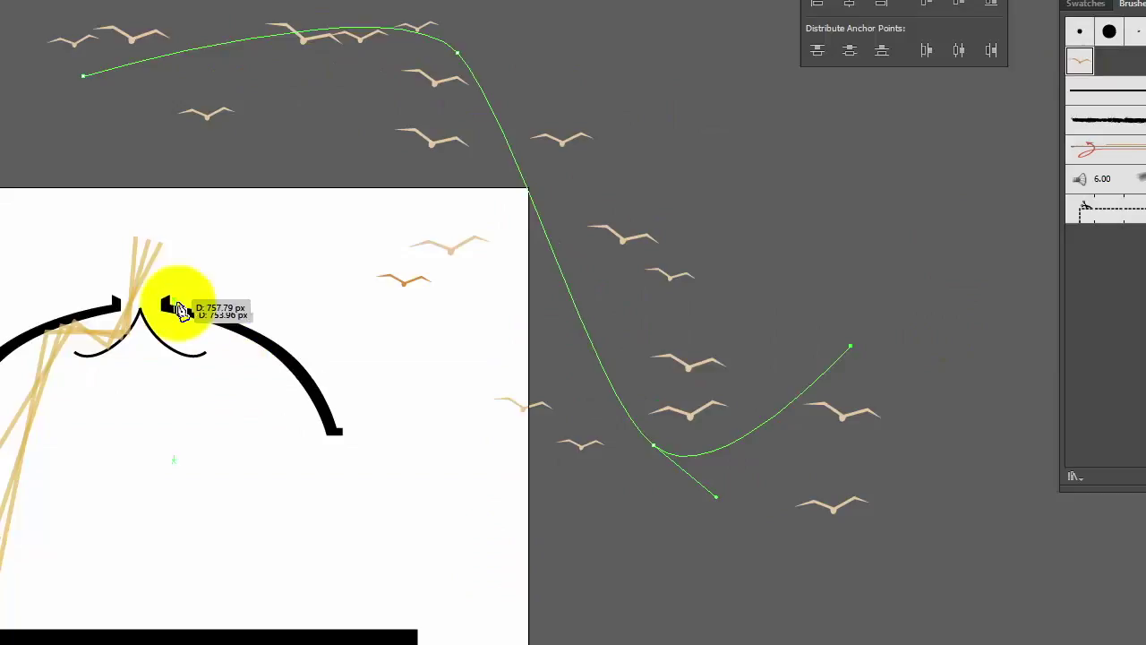
{"action": "left_click_drag", "start_coordinate": [179, 309], "coordinate": [178, 284]}
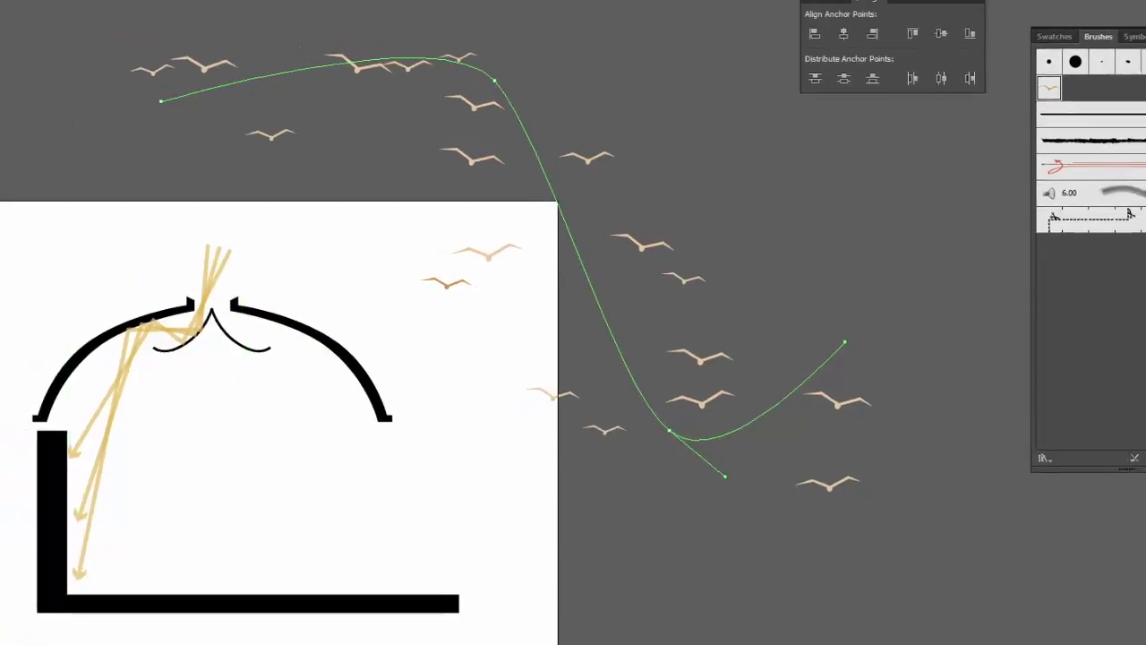
{"action": "left_click", "coordinate": [116, 81]}
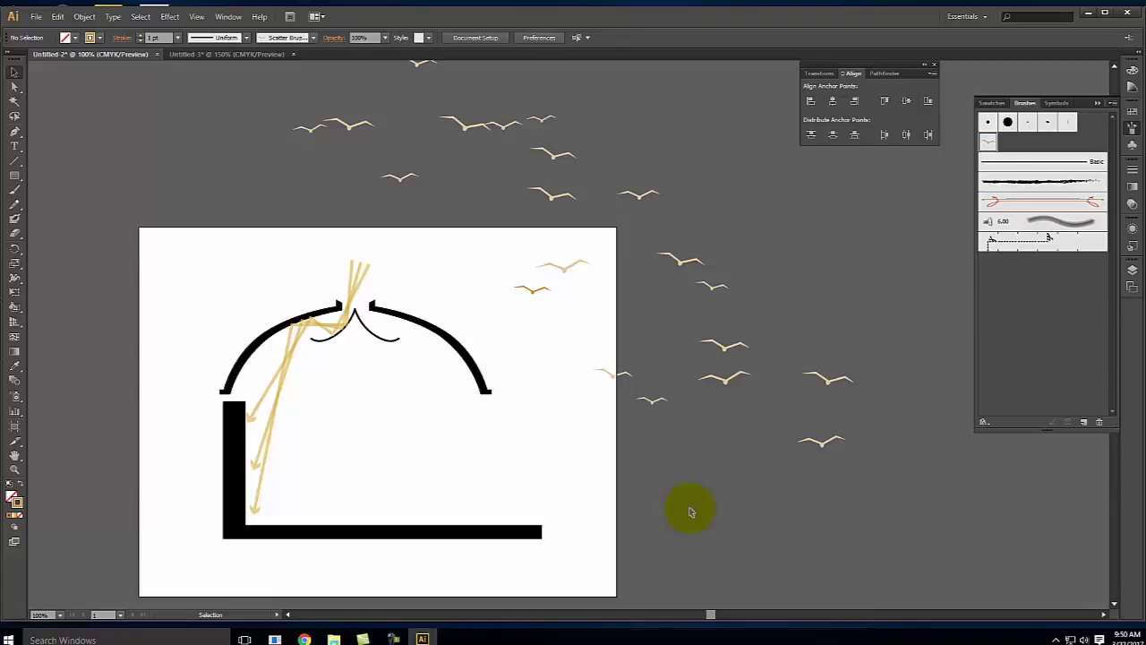
- Switch to the Untitled-3 floor plan document
{"action": "left_click", "coordinate": [243, 56]}
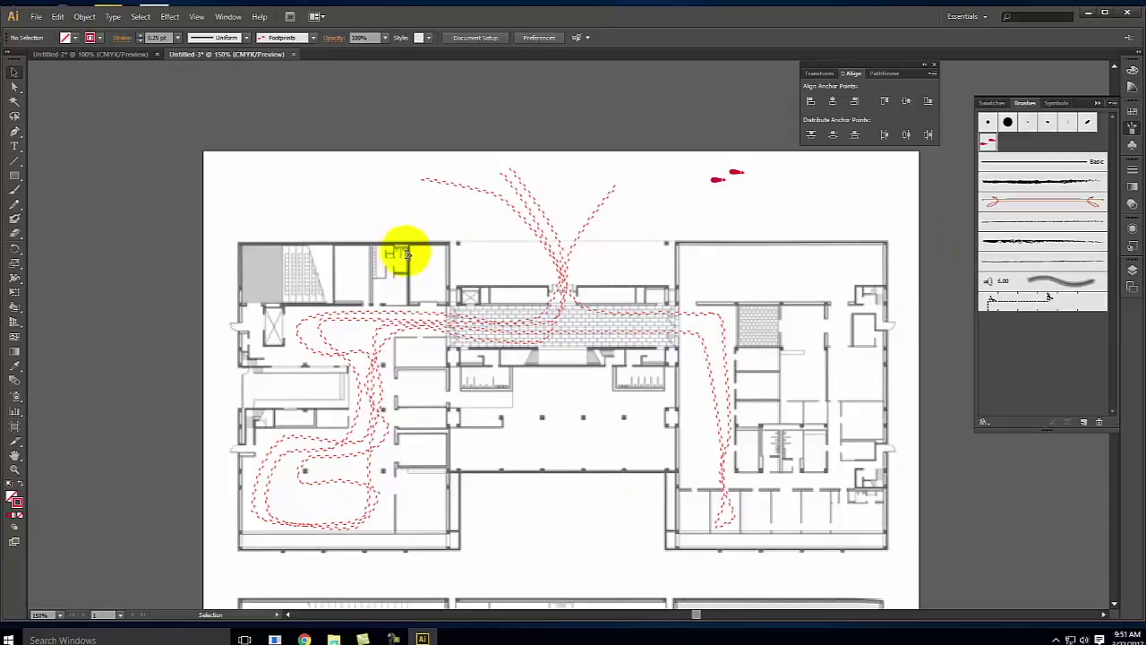
- Switch to the Untitled-2 vault section document, then show and unlock the Base Drawing layer
{"action": "left_click", "coordinate": [76, 54]}
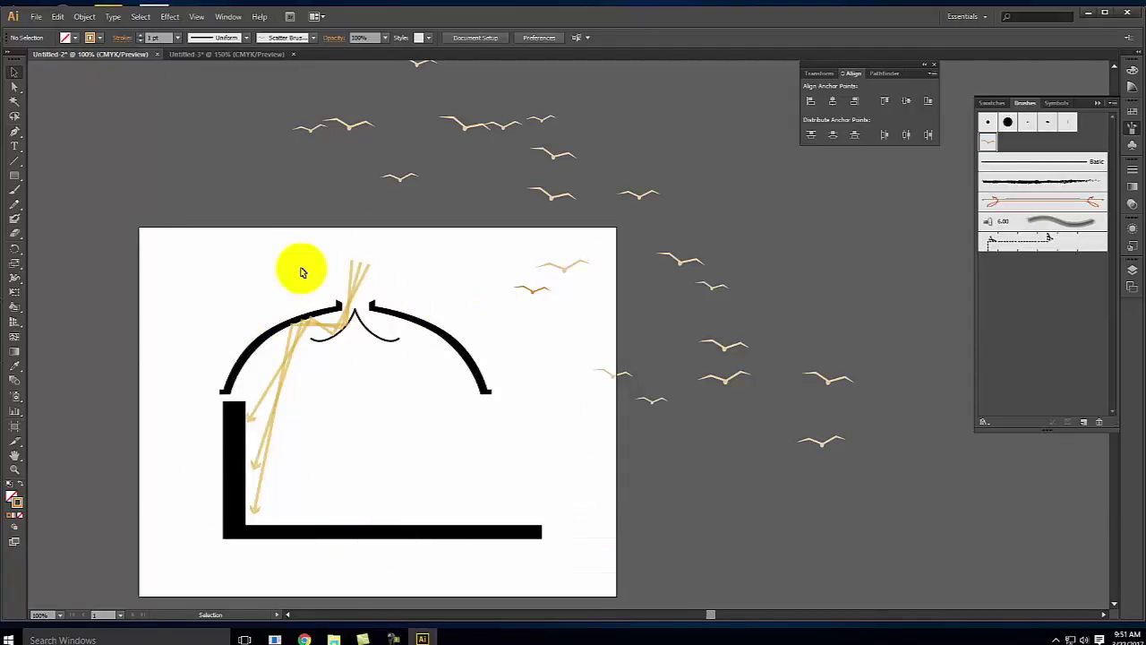
{"action": "left_click", "coordinate": [1131, 269]}
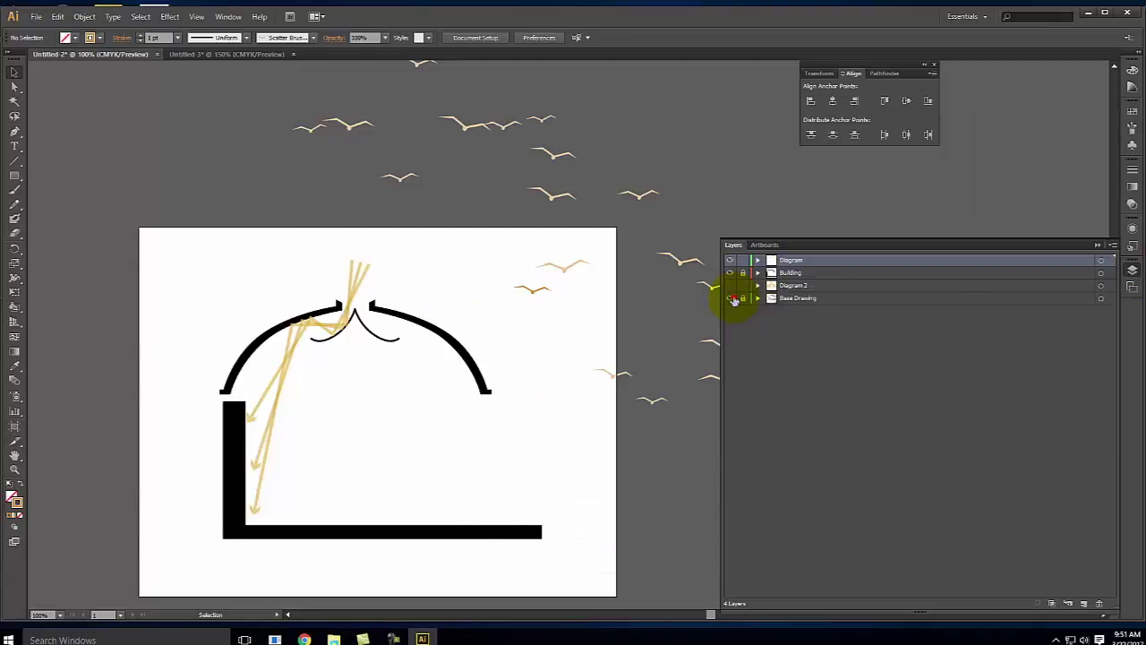
{"action": "left_click", "coordinate": [731, 299]}
{"action": "left_click", "coordinate": [811, 300]}
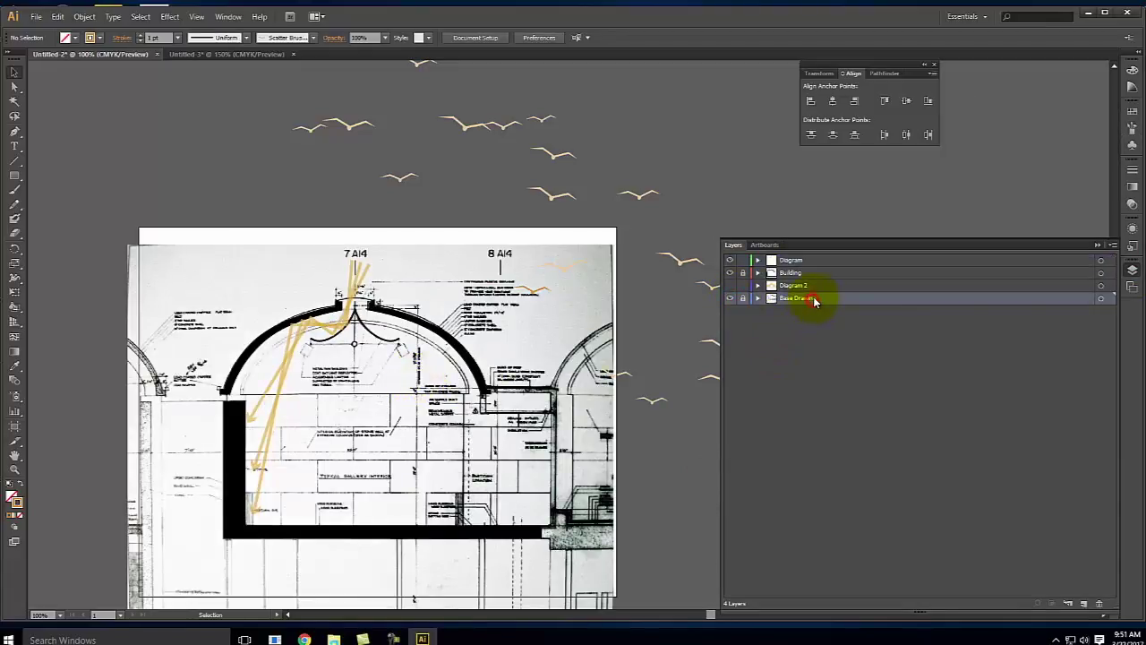
{"action": "left_click", "coordinate": [742, 298]}
- Set the opacity of the linked base drawing image to 30% and deselect it
{"action": "left_click", "coordinate": [573, 288]}
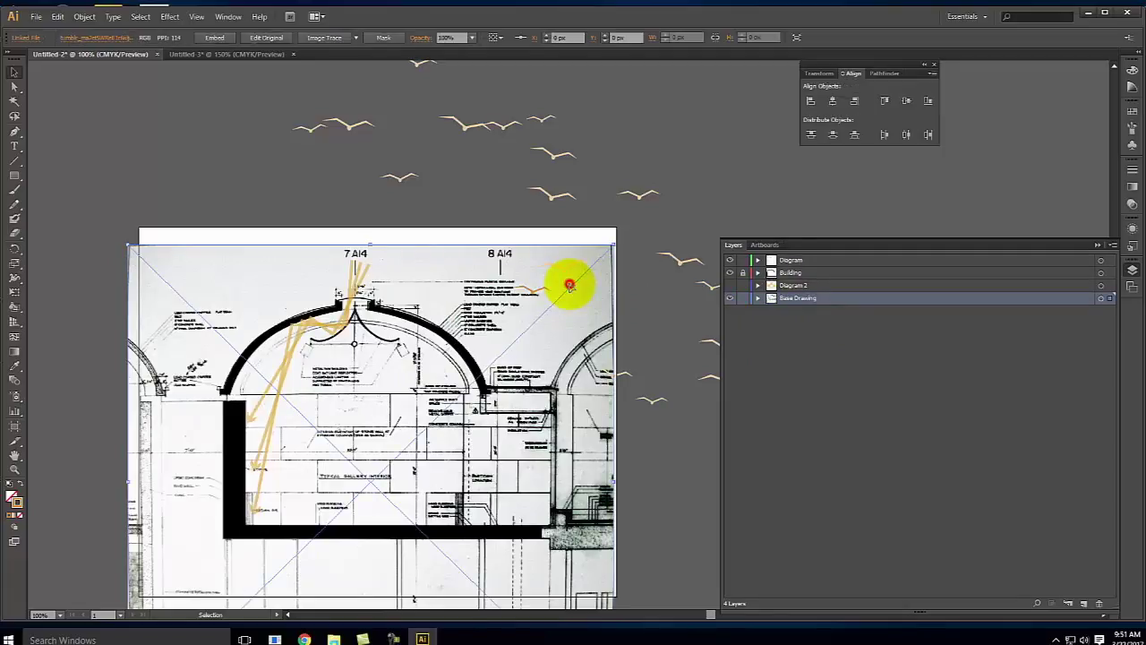
{"action": "left_click", "coordinate": [1131, 204]}
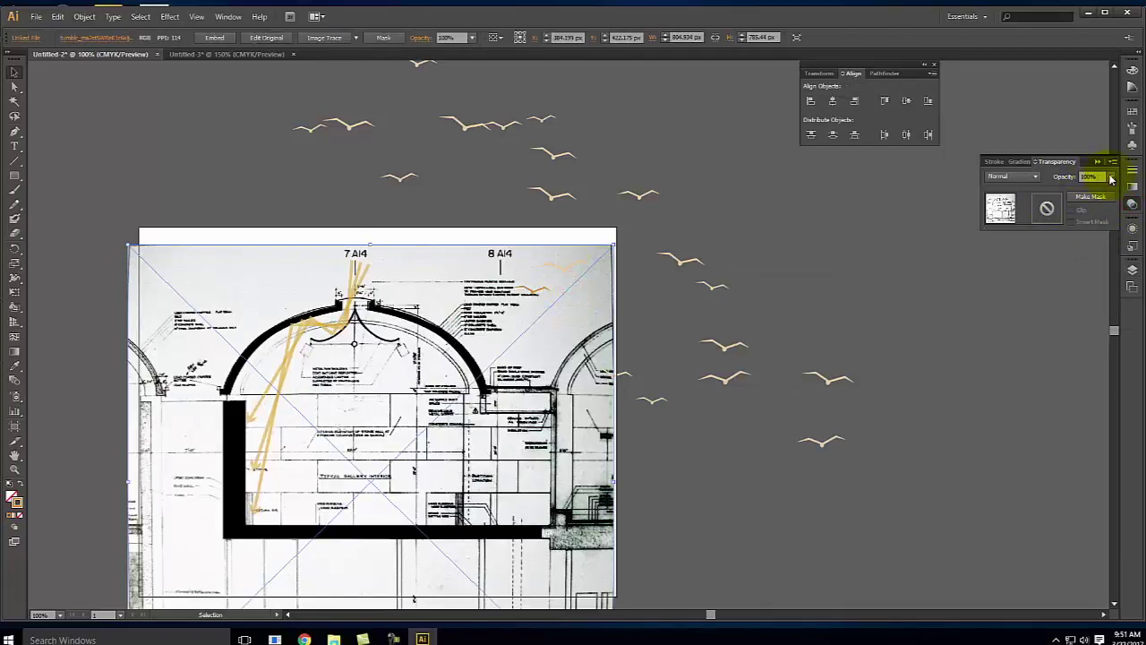
{"action": "left_click", "coordinate": [1110, 176]}
{"action": "left_click", "coordinate": [1125, 229]}
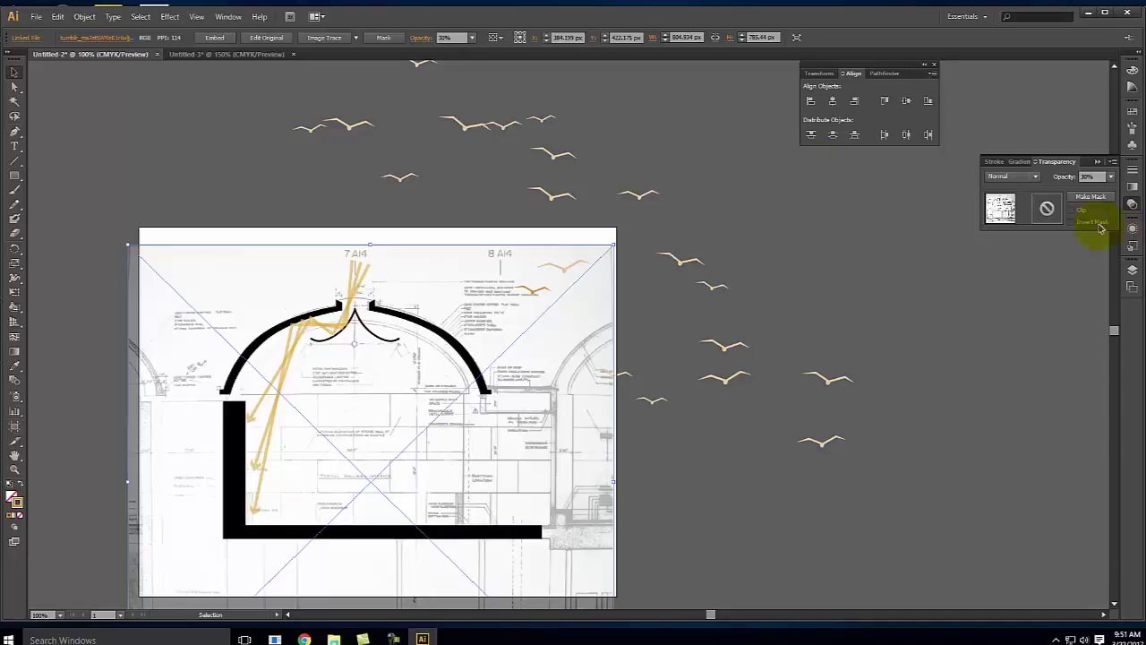
{"action": "left_click", "coordinate": [719, 172]}
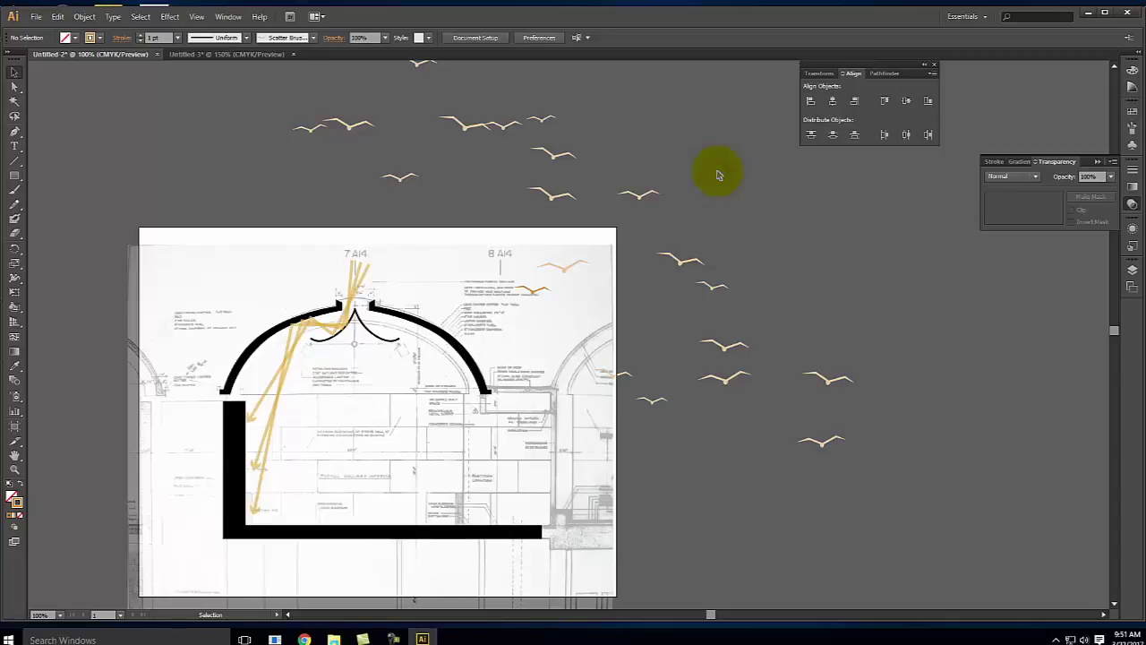
- Change the stroke color of the S-shaped bird path to a dark grey and deselect it
{"action": "left_click", "coordinate": [450, 123]}
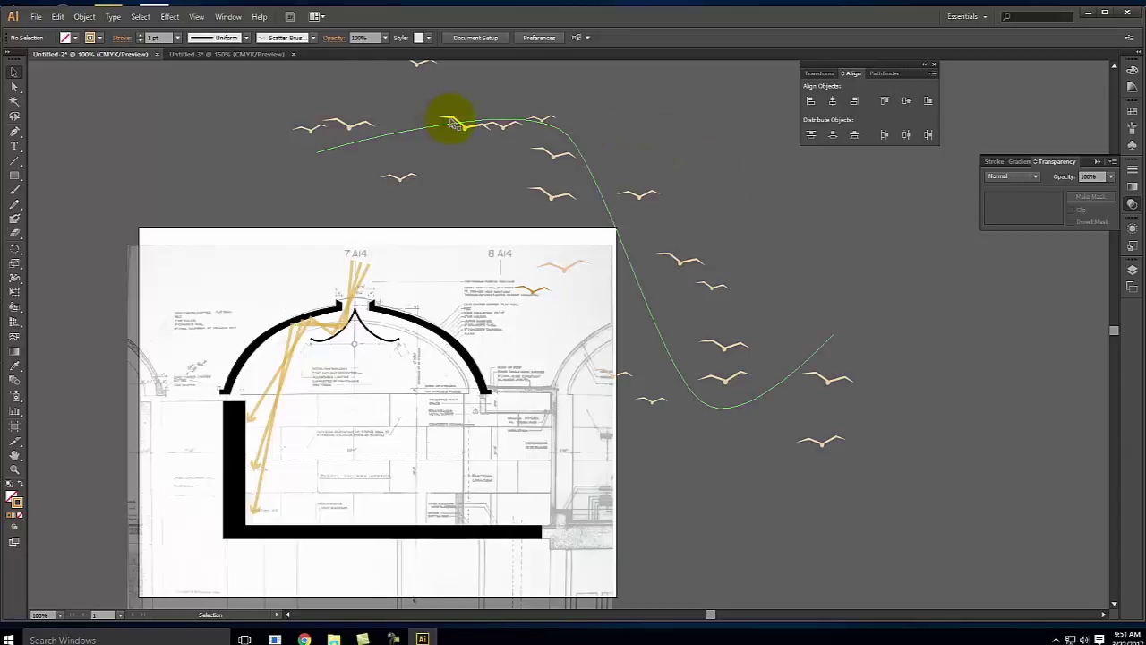
{"action": "double_click", "coordinate": [20, 503]}
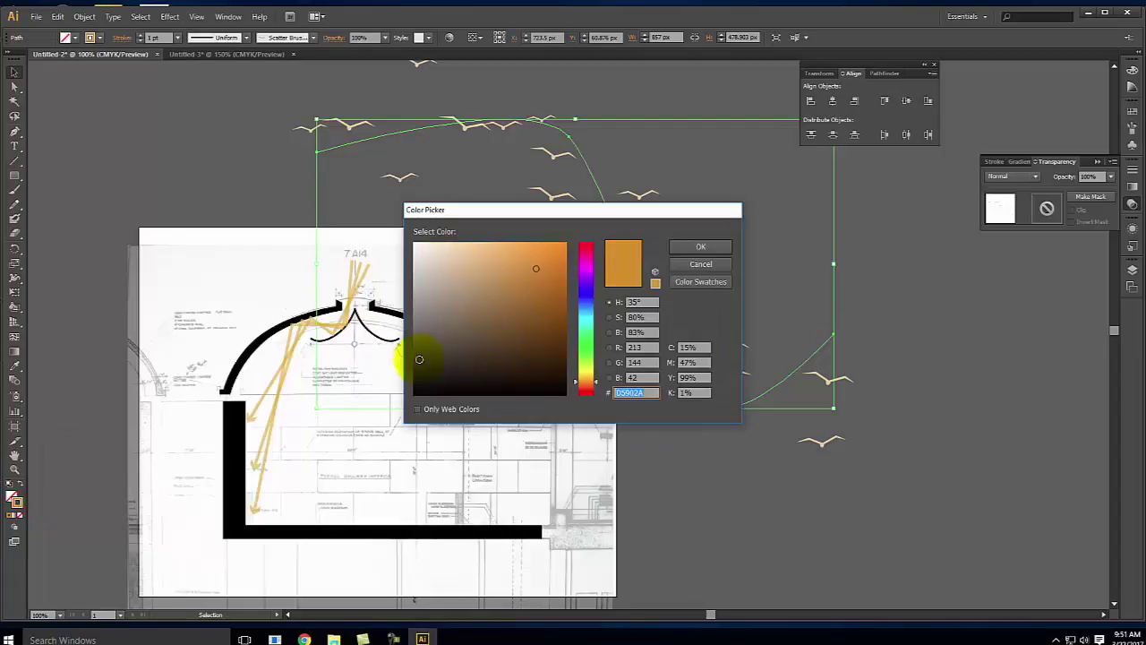
{"action": "left_click", "coordinate": [700, 246]}
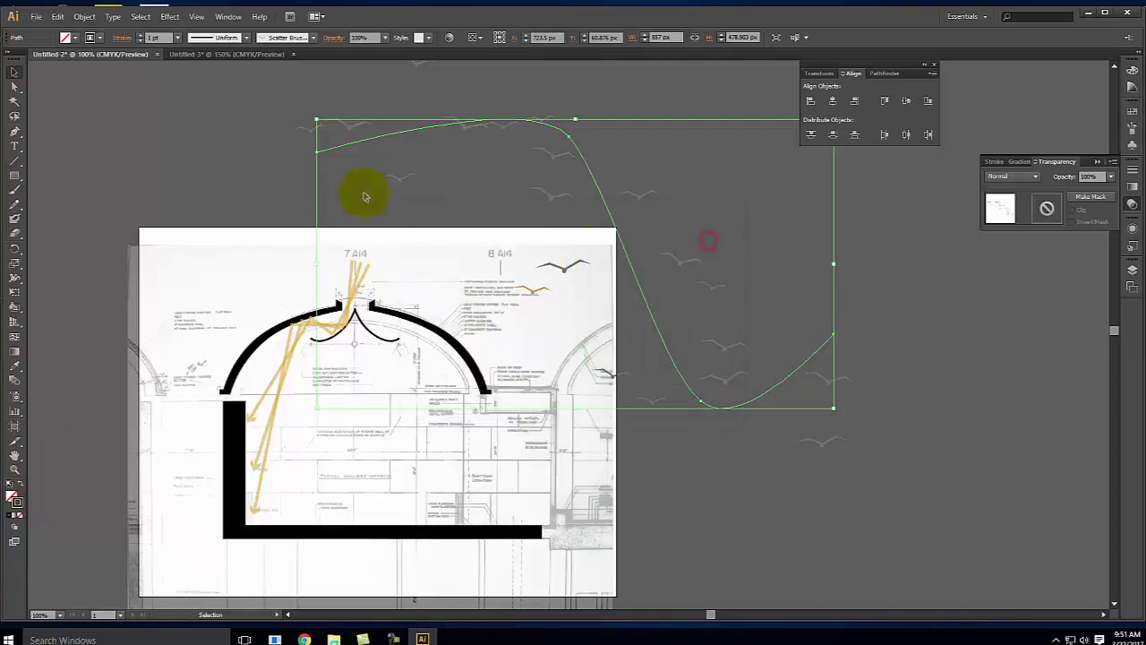
{"action": "left_click", "coordinate": [176, 166]}
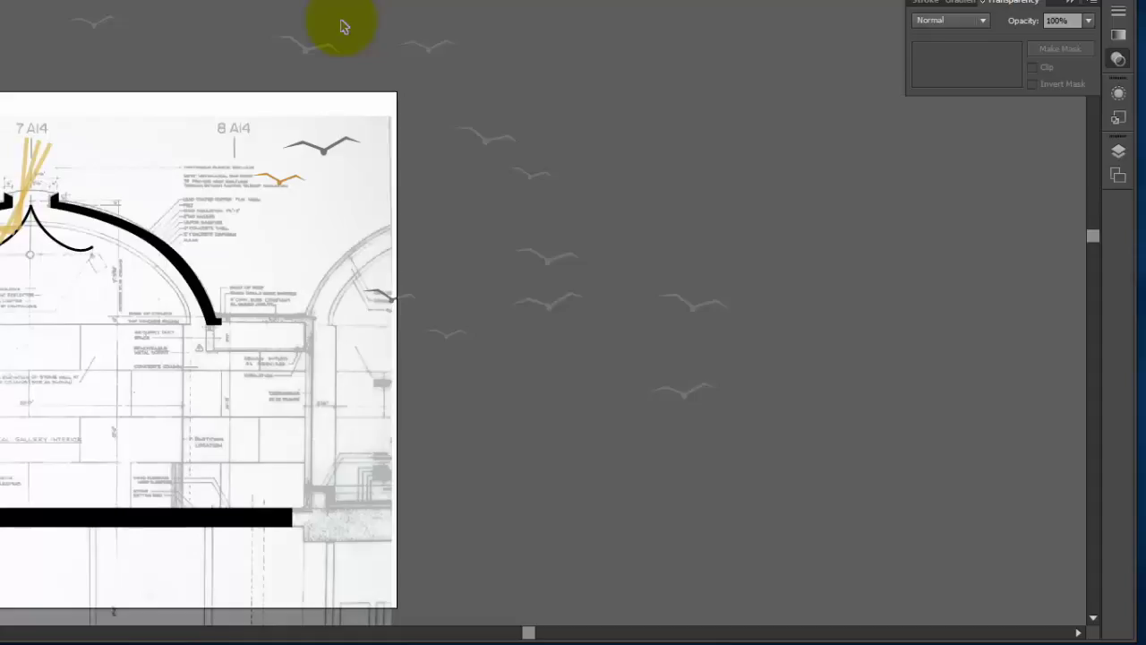
{"action": "left_click", "coordinate": [40, 600]}
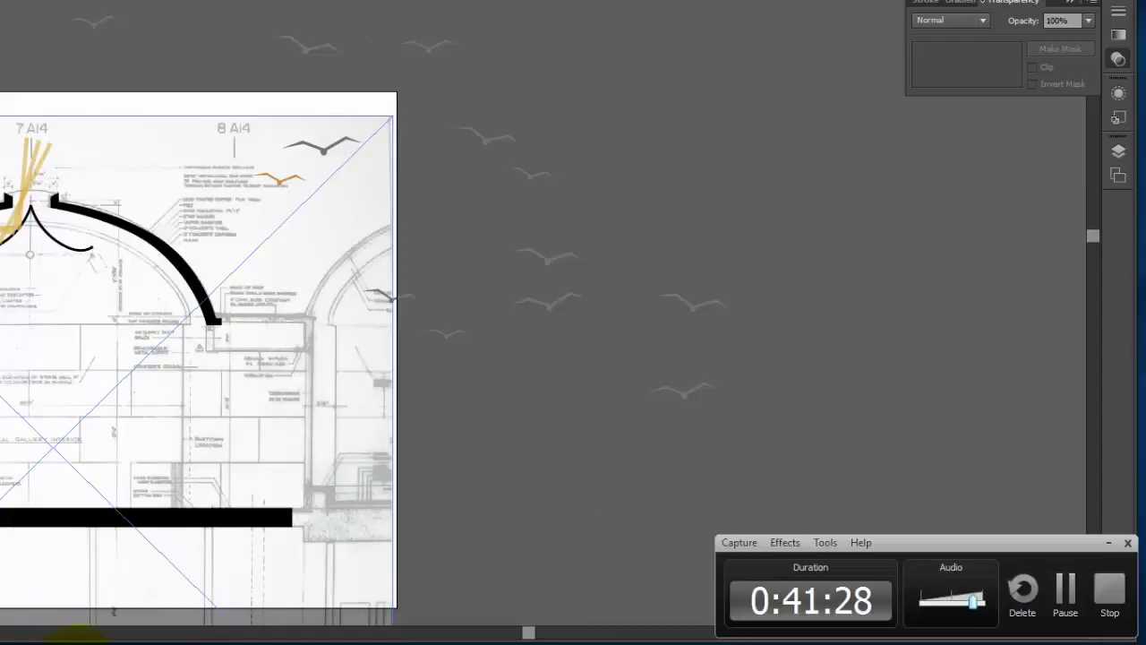
{"action": "left_click", "coordinate": [1106, 591]}
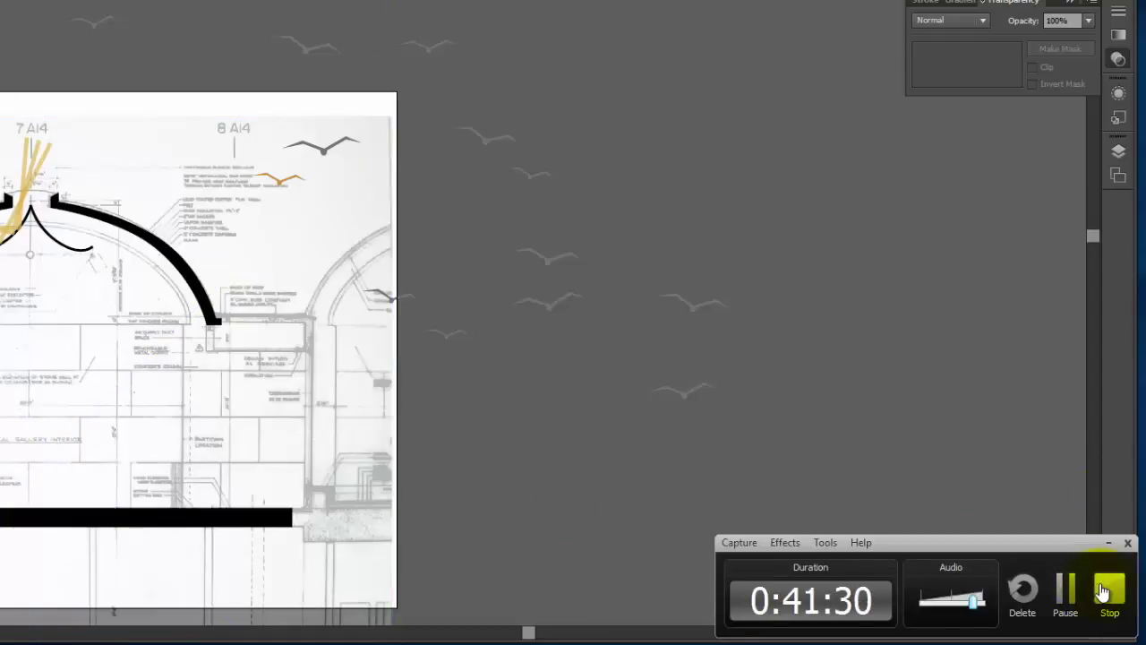